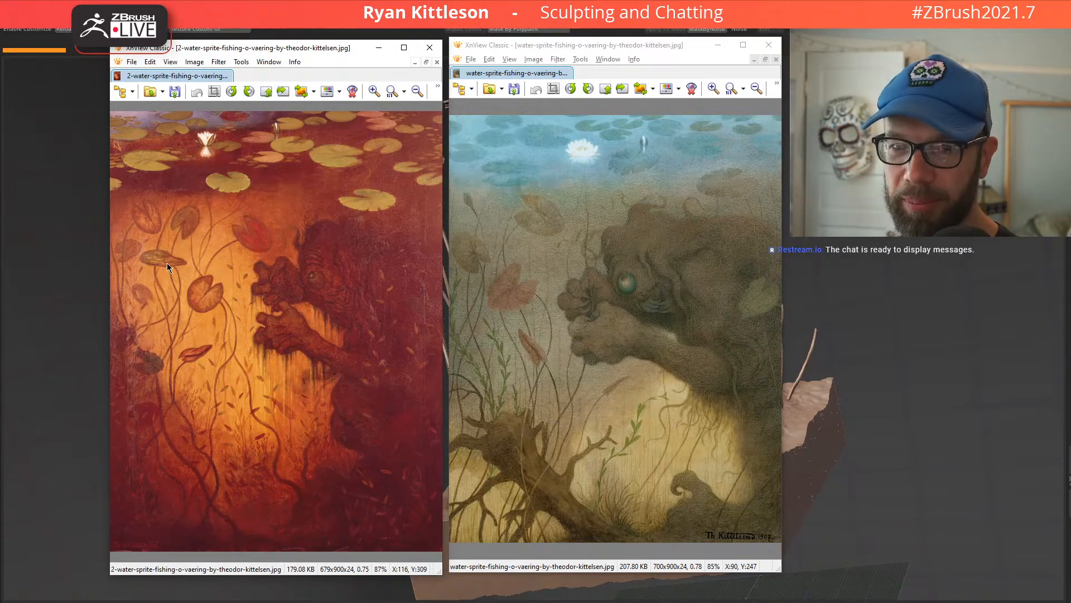
Step: Move both water-sprite reference paintings out of the view and isolate the creature's body from the rest of the scene
{"action": "left_click_drag", "start_coordinate": [266, 48], "coordinate": [282, 598]}
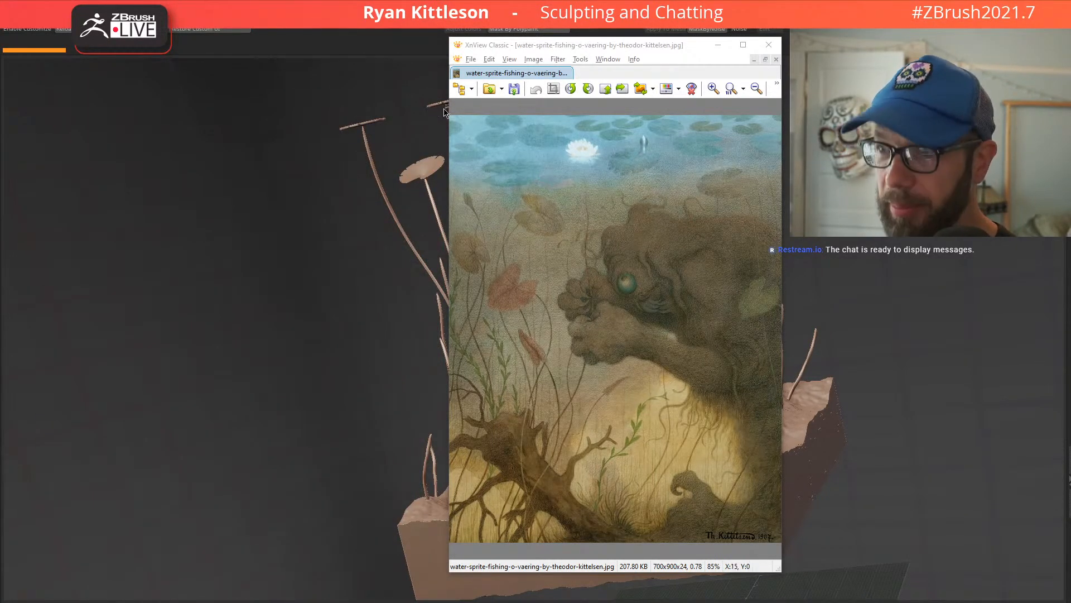
{"action": "left_click_drag", "start_coordinate": [618, 52], "coordinate": [625, 600]}
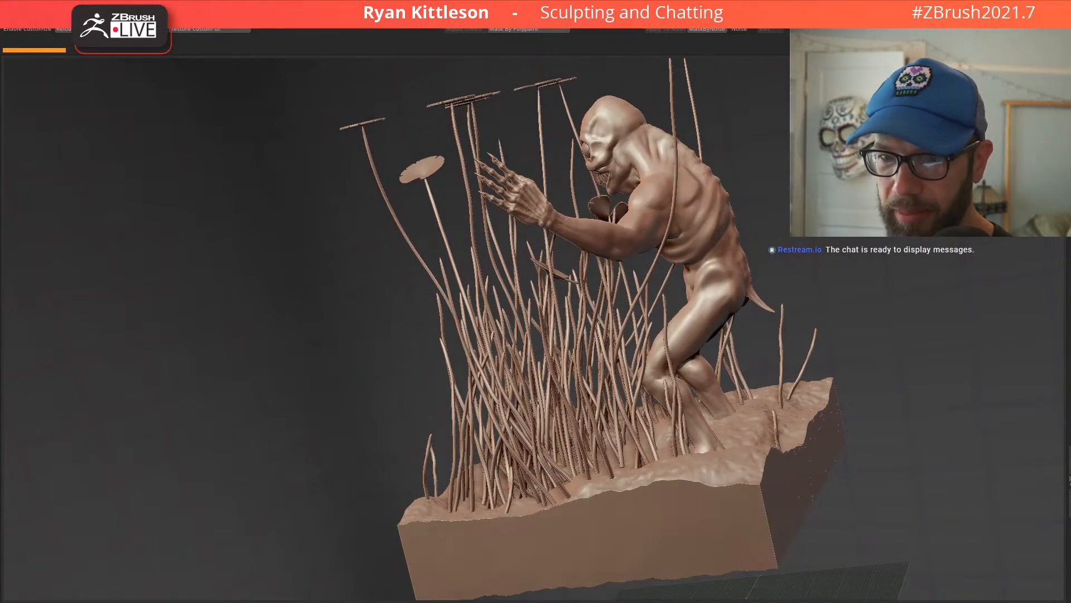
{"action": "mouse_move", "coordinate": [810, 238]}
{"action": "left_mouse_down"}
{"action": "mouse_move", "coordinate": [762, 228]}
{"action": "mouse_move", "coordinate": [765, 246]}
{"action": "mouse_move", "coordinate": [711, 312]}
{"action": "left_mouse_up"}
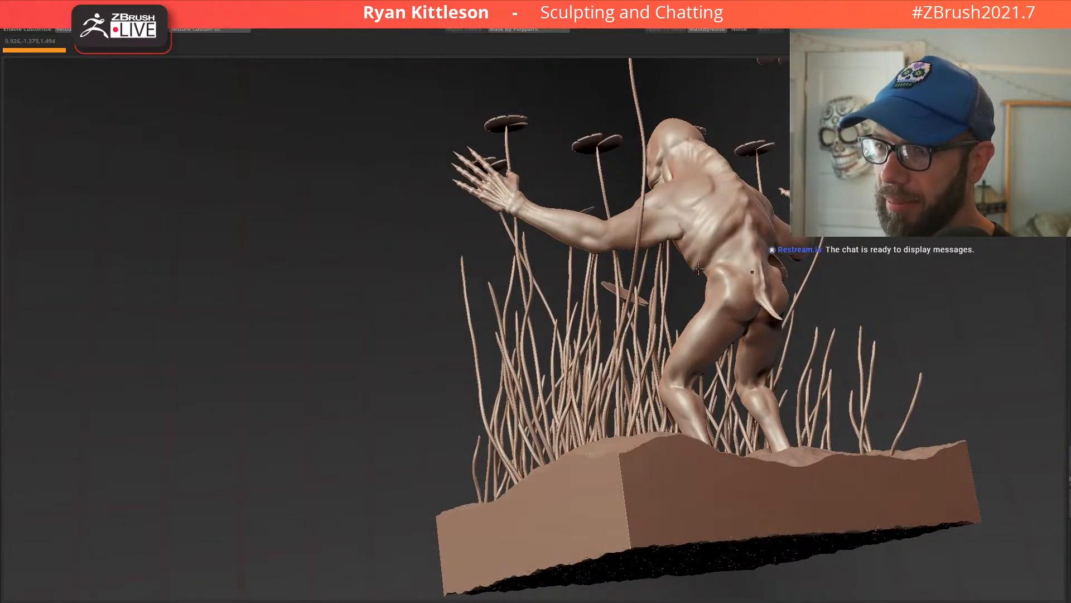
{"action": "left_click_drag", "start_coordinate": [690, 274], "coordinate": [741, 256]}
{"action": "key", "text": "shift+s"}
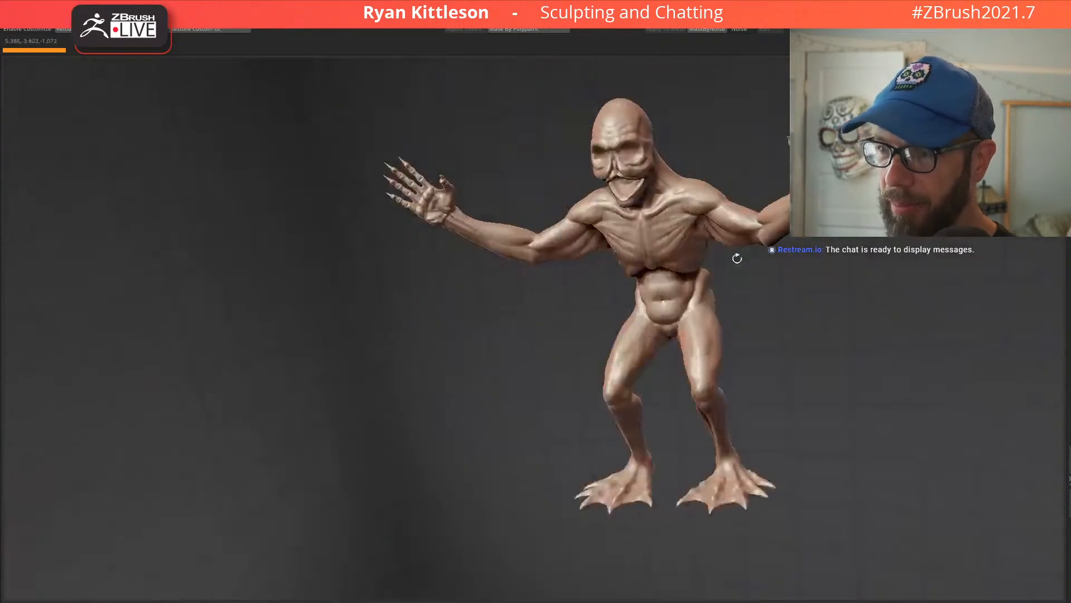
Step: Examine the creature's face, arms and back, checking how the body is divided into polygroups
{"action": "right_click_drag", "start_coordinate": [676, 229], "coordinate": [685, 261]}
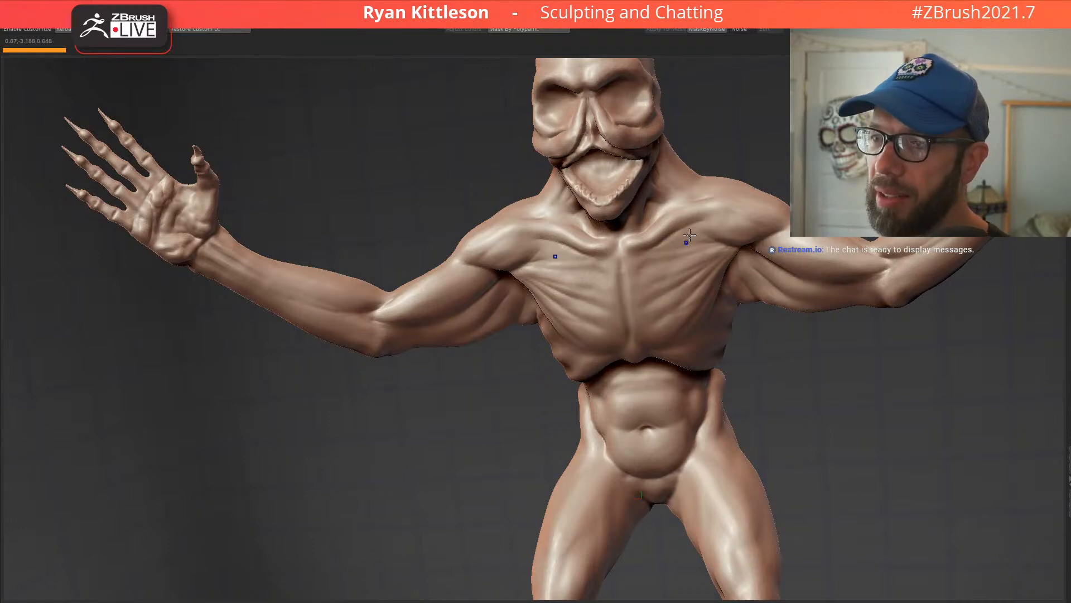
{"action": "key", "text": "shift+f"}
{"action": "right_click_drag", "start_coordinate": [636, 191], "coordinate": [631, 274], "text": "ctrl"}
{"action": "key", "text": "shift+f"}
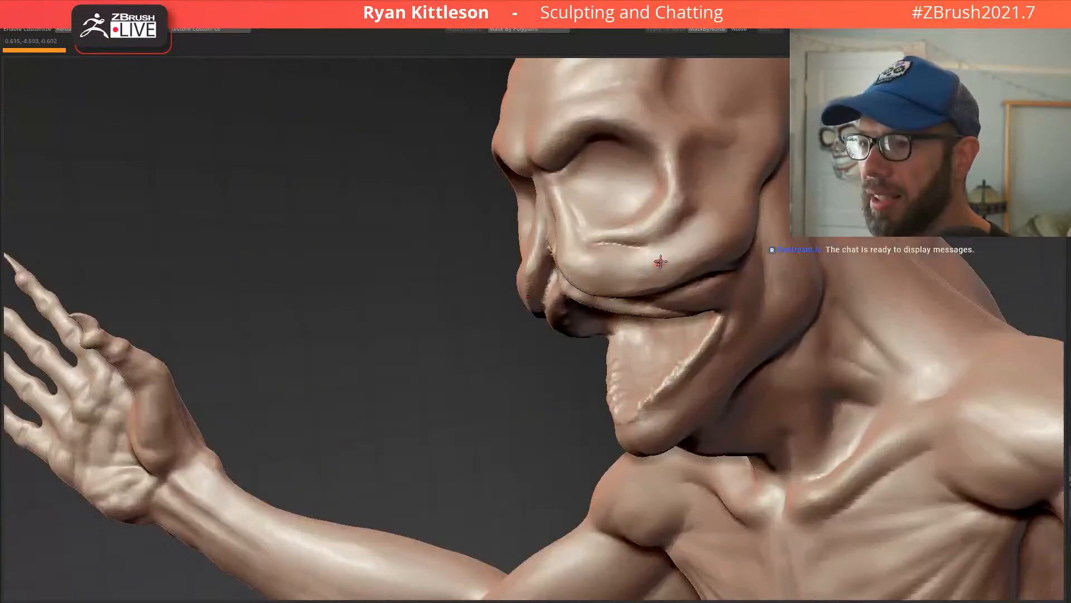
{"action": "right_click_drag", "start_coordinate": [650, 216], "coordinate": [601, 195], "text": "ctrl"}
{"action": "right_click_drag", "start_coordinate": [751, 335], "coordinate": [588, 235], "text": "alt"}
{"action": "key", "text": "shift+f"}
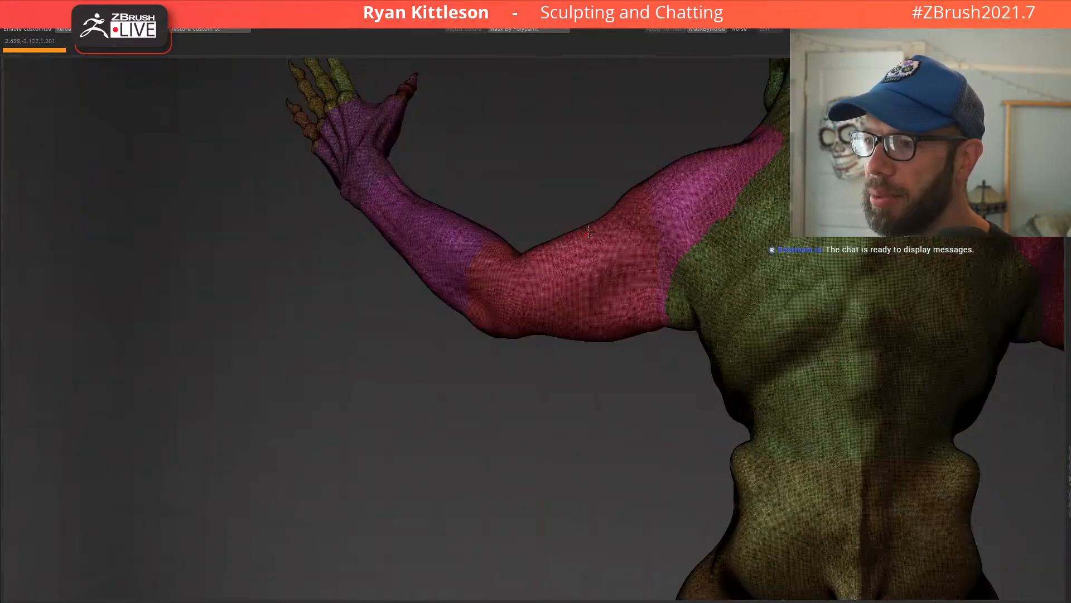
Step: Merge the creature's body into a single polygroup and check it in the polyframe display
{"action": "right_click_drag", "start_coordinate": [701, 212], "coordinate": [581, 272]}
{"action": "key", "text": "shift+f"}
{"action": "right_click_drag", "start_coordinate": [425, 216], "coordinate": [518, 274], "text": "ctrl"}
{"action": "key", "text": "shift+f"}
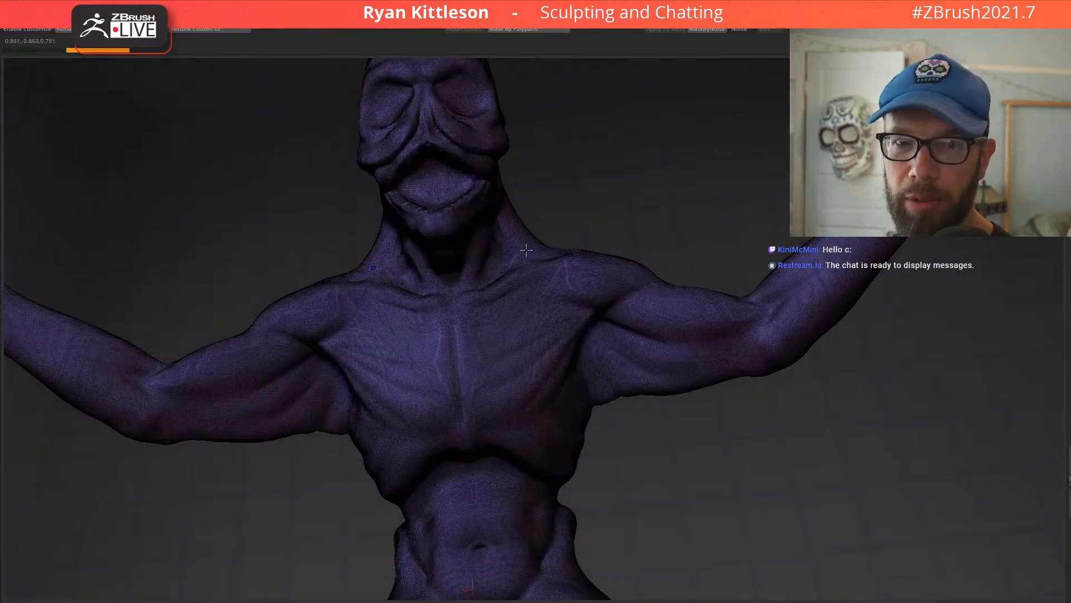
{"action": "key", "text": "shift+f"}
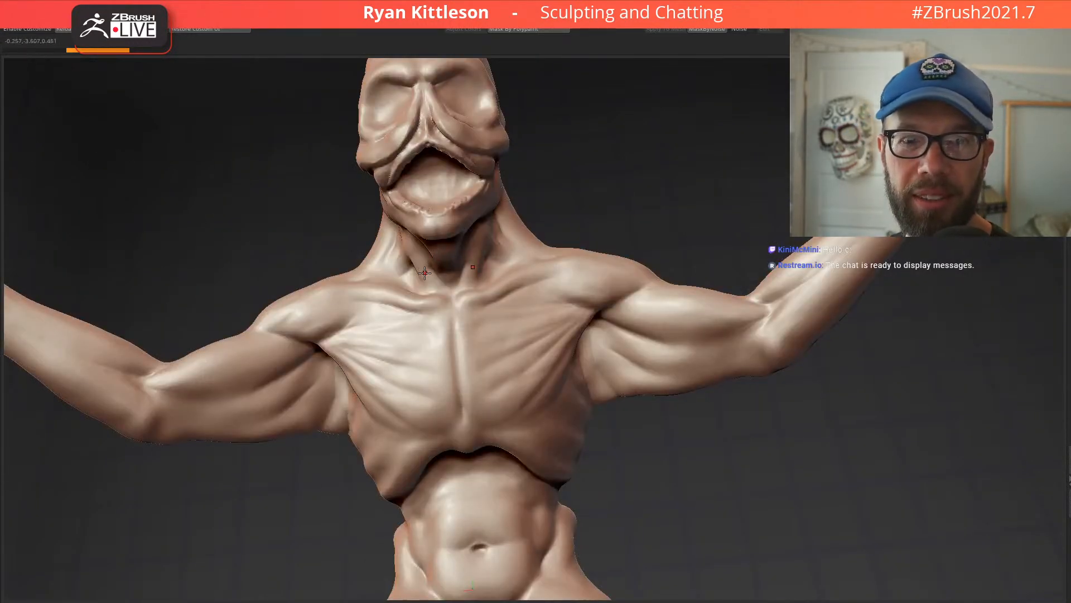
Step: Examine the isolated creature's neck, chest and open mouth from both sides and the front
{"action": "right_click_drag", "start_coordinate": [422, 270], "coordinate": [403, 284]}
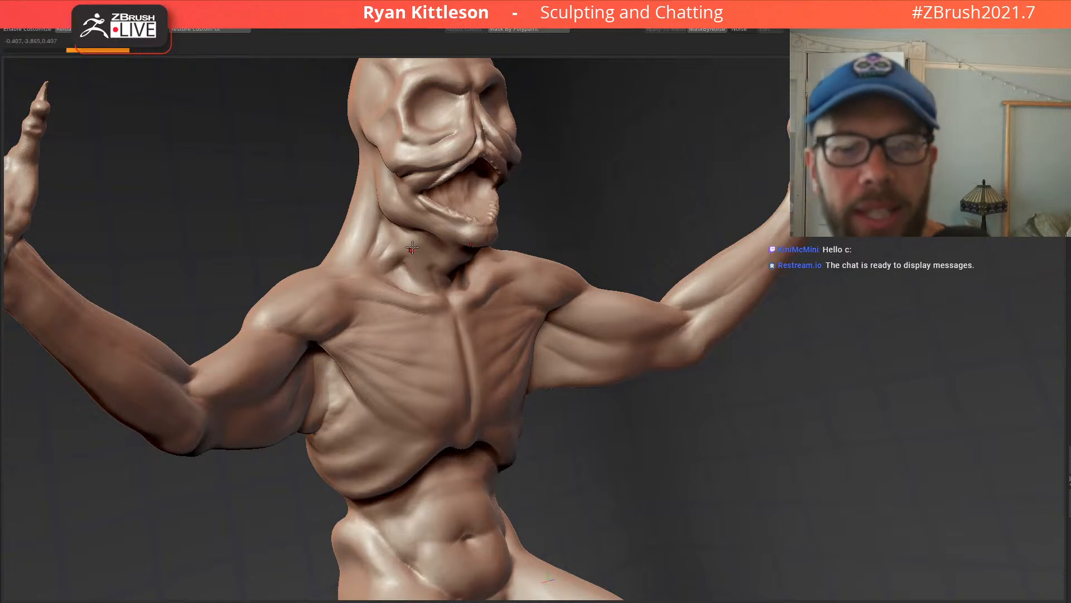
{"action": "right_click_drag", "start_coordinate": [340, 272], "coordinate": [584, 302]}
{"action": "key", "text": "shift+f"}
{"action": "key", "text": "shift+f"}
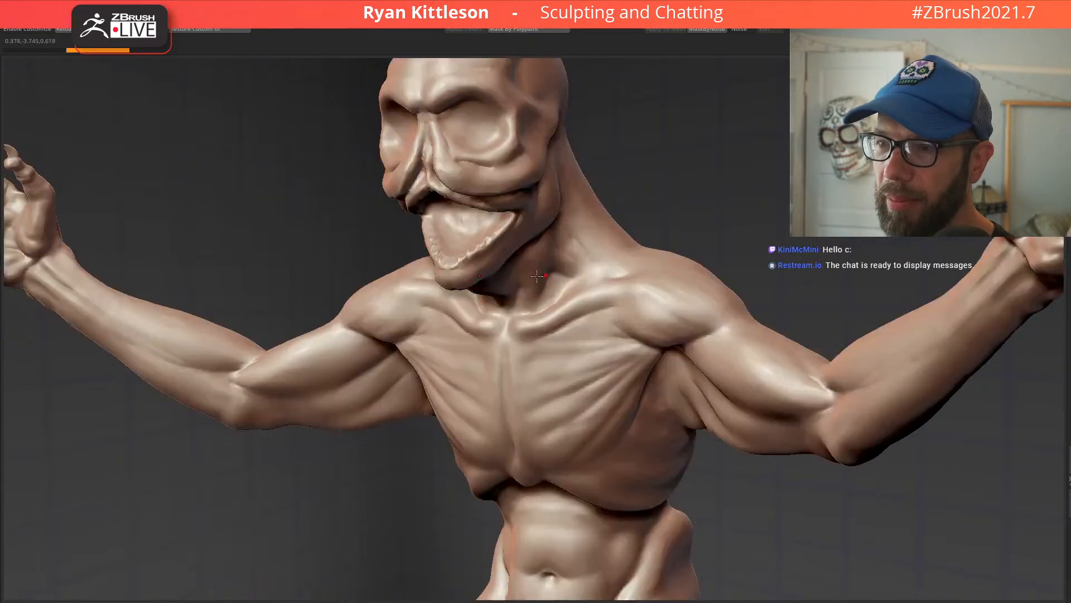
{"action": "right_click_drag", "start_coordinate": [431, 240], "coordinate": [455, 221]}
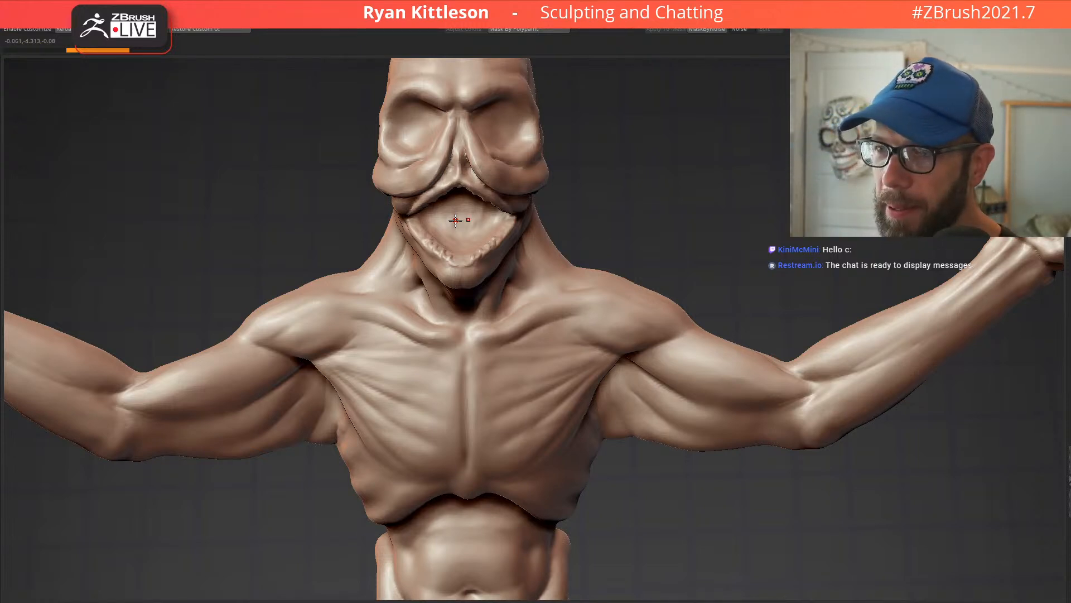
{"action": "right_click_drag", "start_coordinate": [575, 232], "coordinate": [551, 255]}
Step: Show the full scene and examine the creature's pose among the lily pads and stalks from several angles
{"action": "key", "text": "f"}
{"action": "right_click_drag", "start_coordinate": [459, 248], "coordinate": [501, 296]}
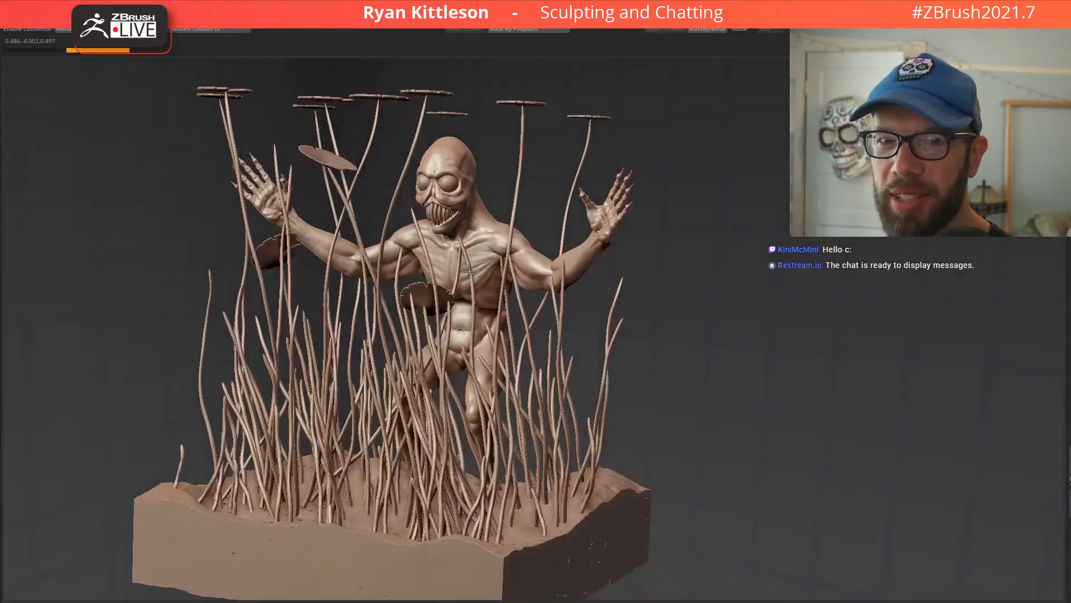
{"action": "right_click_drag", "start_coordinate": [492, 219], "coordinate": [511, 163]}
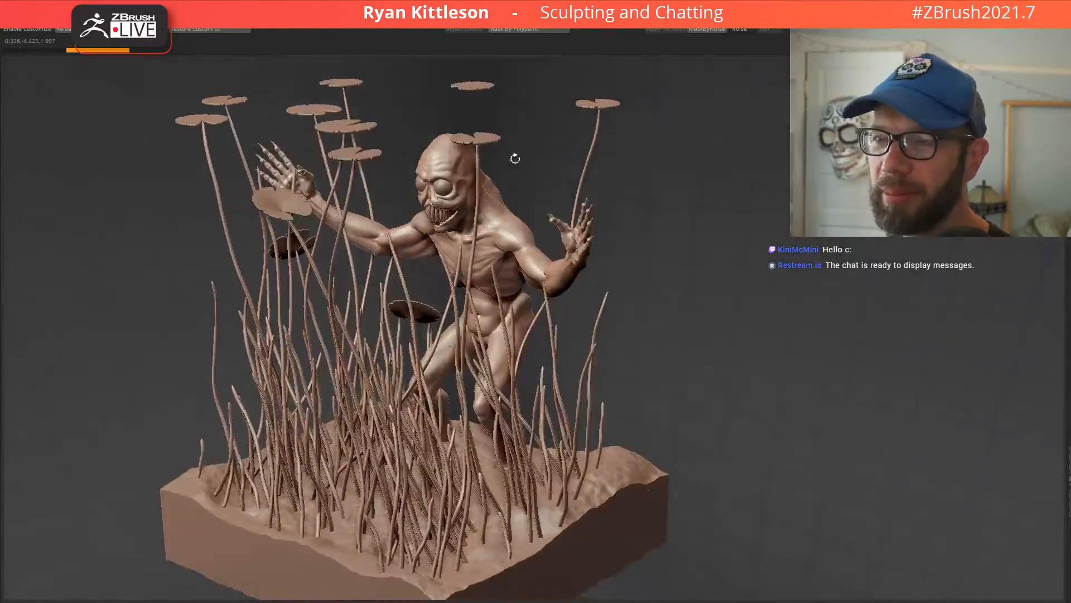
{"action": "right_click_drag", "start_coordinate": [505, 239], "coordinate": [504, 232]}
{"action": "key", "text": "shift+s"}
{"action": "key", "text": "shift+s"}
{"action": "key", "text": "shift+s"}
{"action": "right_click_drag", "start_coordinate": [546, 333], "coordinate": [586, 238]}
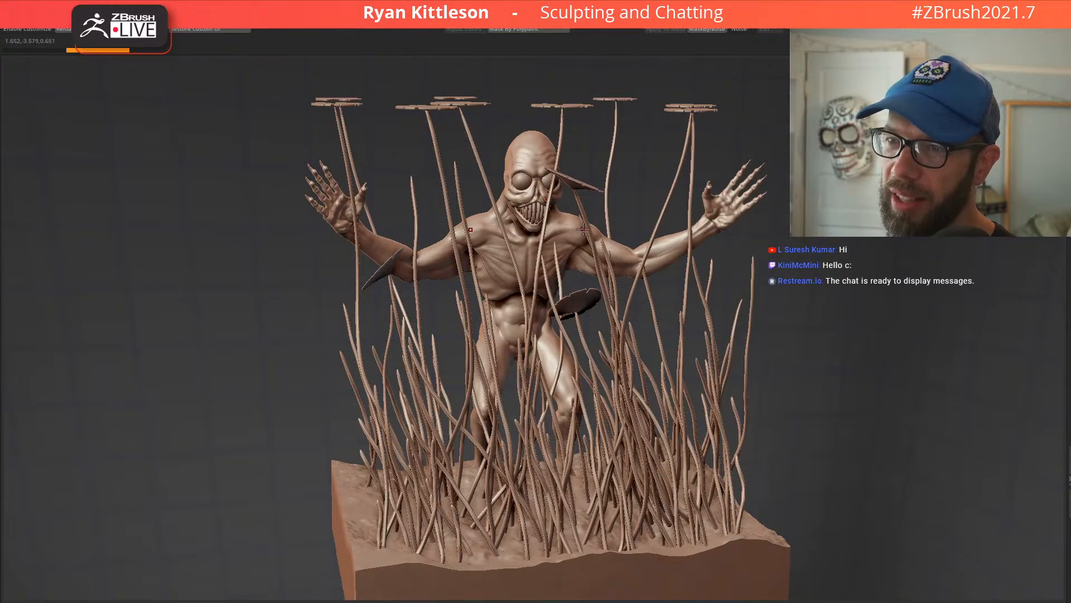
Step: Isolate the creature's body and mask its upper chest and shoulders with lasso selections
{"action": "key", "text": "shift+s"}
{"action": "right_click_drag", "start_coordinate": [521, 243], "coordinate": [635, 246], "text": "ctrl"}
{"action": "key", "text": "shift+f"}
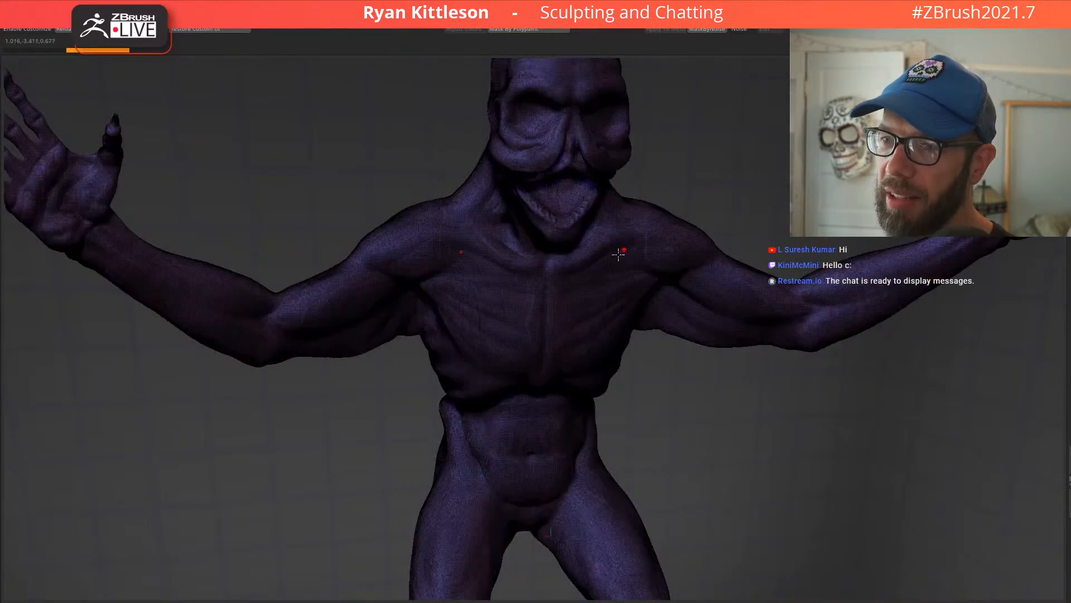
{"action": "right_click_drag", "start_coordinate": [566, 243], "coordinate": [581, 283]}
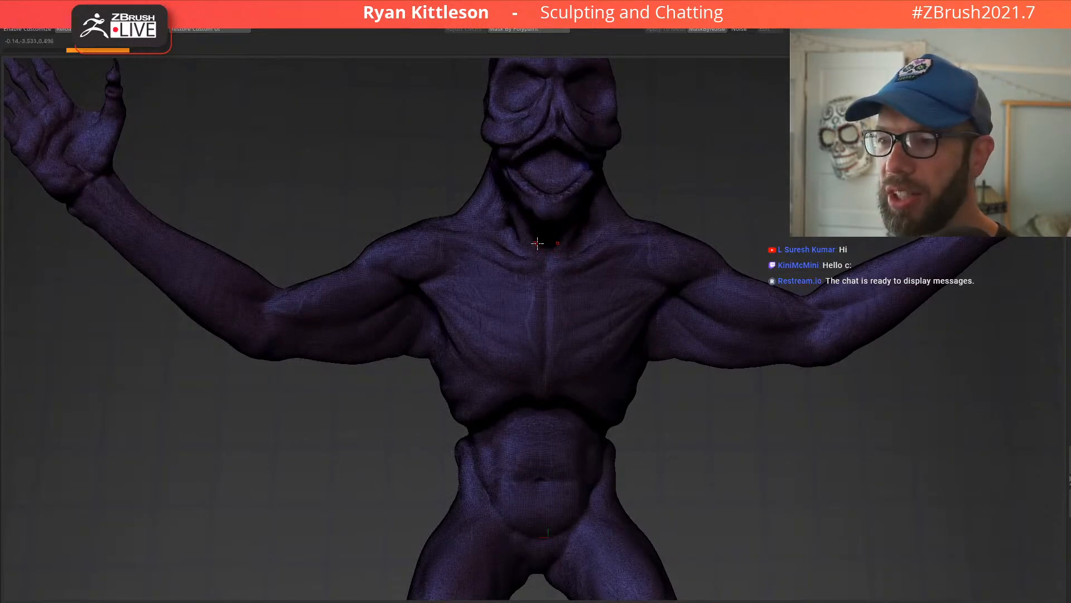
{"action": "key", "text": "shift+f"}
{"action": "mouse_move", "coordinate": [480, 287]}
{"action": "right_mouse_down"}
{"action": "mouse_move", "coordinate": [467, 280]}
{"action": "mouse_move", "coordinate": [569, 283]}
{"action": "mouse_move", "coordinate": [467, 283]}
{"action": "mouse_move", "coordinate": [498, 247]}
{"action": "mouse_move", "coordinate": [497, 268]}
{"action": "mouse_move", "coordinate": [438, 313]}
{"action": "mouse_move", "coordinate": [451, 316]}
{"action": "mouse_move", "coordinate": [447, 359]}
{"action": "mouse_move", "coordinate": [457, 329]}
{"action": "right_mouse_up"}
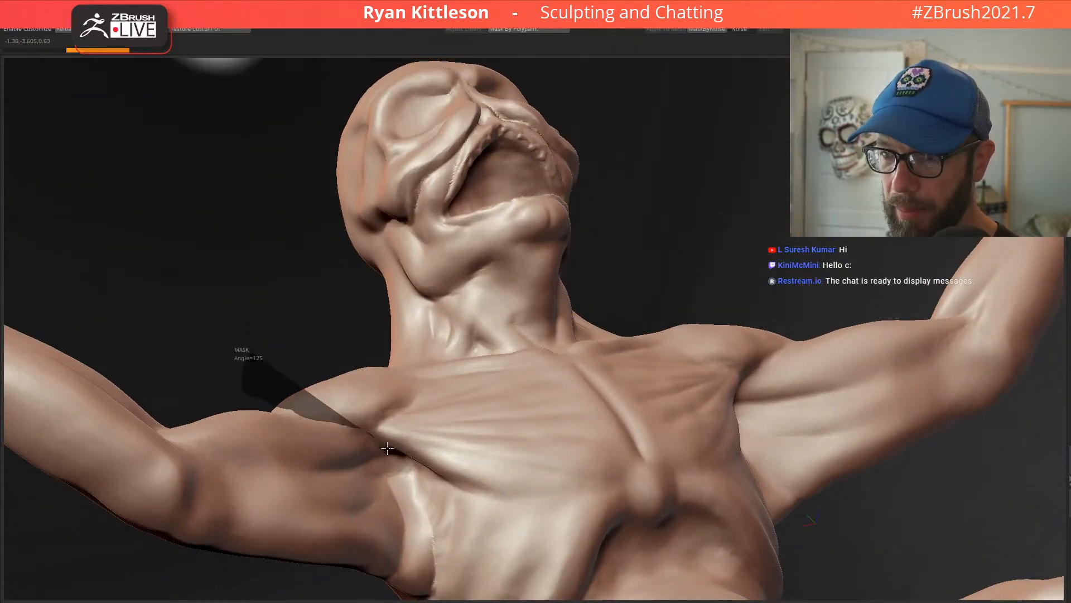
{"action": "left_click_drag", "start_coordinate": [446, 486], "coordinate": [645, 267], "text": "ctrl"}
{"action": "mouse_move", "coordinate": [753, 303]}
{"action": "left_mouse_down", "text": "ctrl+shift"}
{"action": "mouse_move", "coordinate": [725, 312]}
{"action": "mouse_move", "coordinate": [647, 383]}
{"action": "mouse_move", "coordinate": [600, 385]}
{"action": "mouse_move", "coordinate": [475, 357]}
{"action": "mouse_move", "coordinate": [390, 304]}
{"action": "mouse_move", "coordinate": [396, 224]}
{"action": "left_mouse_up", "text": "ctrl+shift"}
{"action": "left_click_drag", "start_coordinate": [620, 212], "coordinate": [694, 281]}
{"action": "mouse_move", "coordinate": [695, 281]}
{"action": "right_mouse_down", "text": "ctrl"}
{"action": "mouse_move", "coordinate": [582, 290]}
{"action": "mouse_move", "coordinate": [357, 368]}
{"action": "mouse_move", "coordinate": [451, 418]}
{"action": "mouse_move", "coordinate": [460, 254]}
{"action": "mouse_move", "coordinate": [547, 309]}
{"action": "right_mouse_up", "text": "ctrl"}
{"action": "mouse_move", "coordinate": [507, 143]}
{"action": "left_mouse_down", "text": "ctrl"}
{"action": "mouse_move", "coordinate": [383, 195]}
{"action": "mouse_move", "coordinate": [334, 349]}
{"action": "mouse_move", "coordinate": [429, 393]}
{"action": "mouse_move", "coordinate": [490, 398]}
{"action": "mouse_move", "coordinate": [539, 178]}
{"action": "mouse_move", "coordinate": [516, 151]}
{"action": "left_mouse_up", "text": "ctrl"}
{"action": "mouse_move", "coordinate": [515, 351]}
{"action": "right_mouse_down"}
{"action": "mouse_move", "coordinate": [402, 402]}
{"action": "mouse_move", "coordinate": [502, 363]}
{"action": "mouse_move", "coordinate": [517, 319]}
{"action": "mouse_move", "coordinate": [550, 342]}
{"action": "mouse_move", "coordinate": [564, 327]}
{"action": "right_mouse_up"}
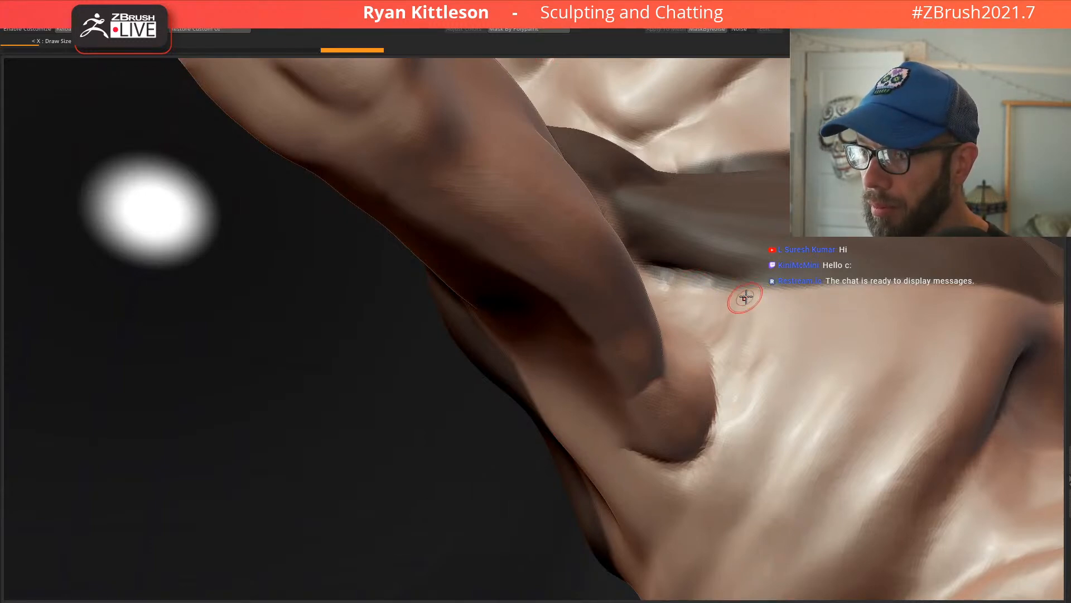
Step: Refine the edge of the chest mask around the armpit with short brush strokes
{"action": "left_click_drag", "start_coordinate": [667, 281], "coordinate": [650, 280]}
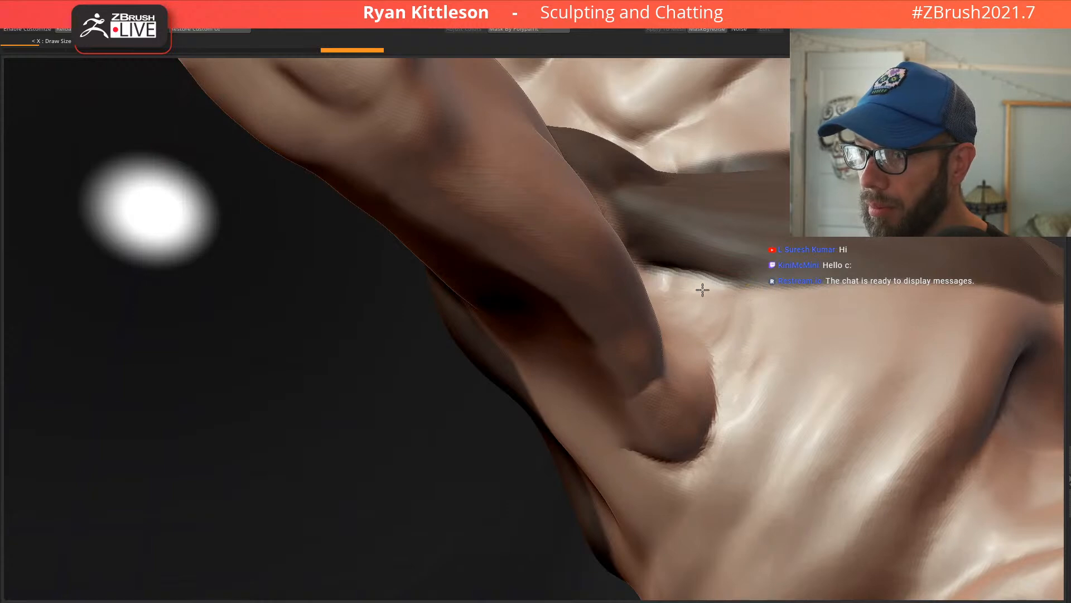
{"action": "left_click_drag", "start_coordinate": [741, 294], "coordinate": [721, 298]}
{"action": "right_click_drag", "start_coordinate": [722, 299], "coordinate": [592, 214]}
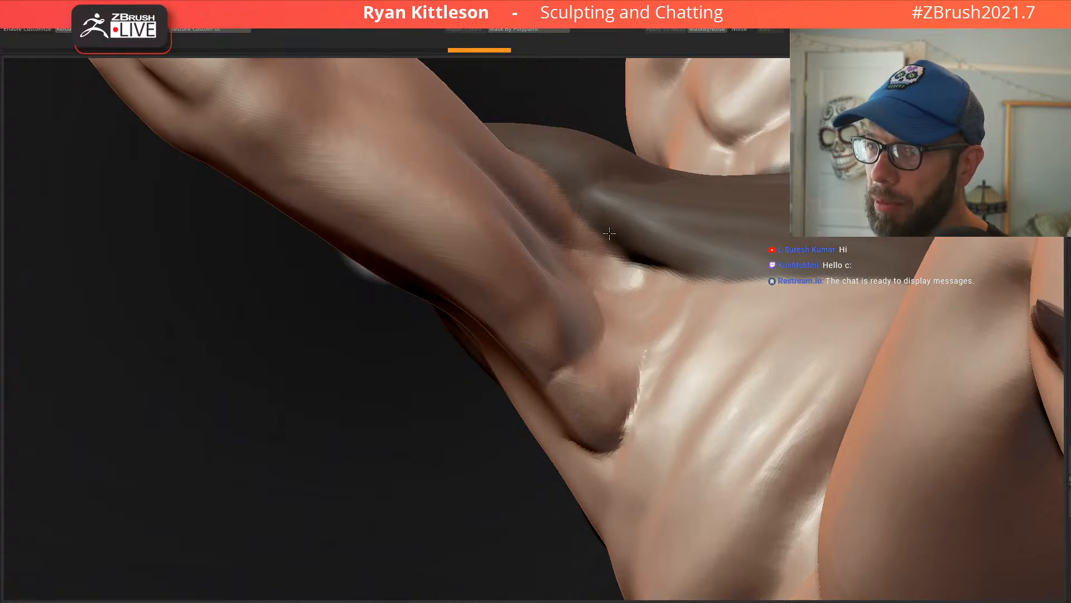
{"action": "right_click_drag", "start_coordinate": [623, 209], "coordinate": [585, 226], "text": "ctrl"}
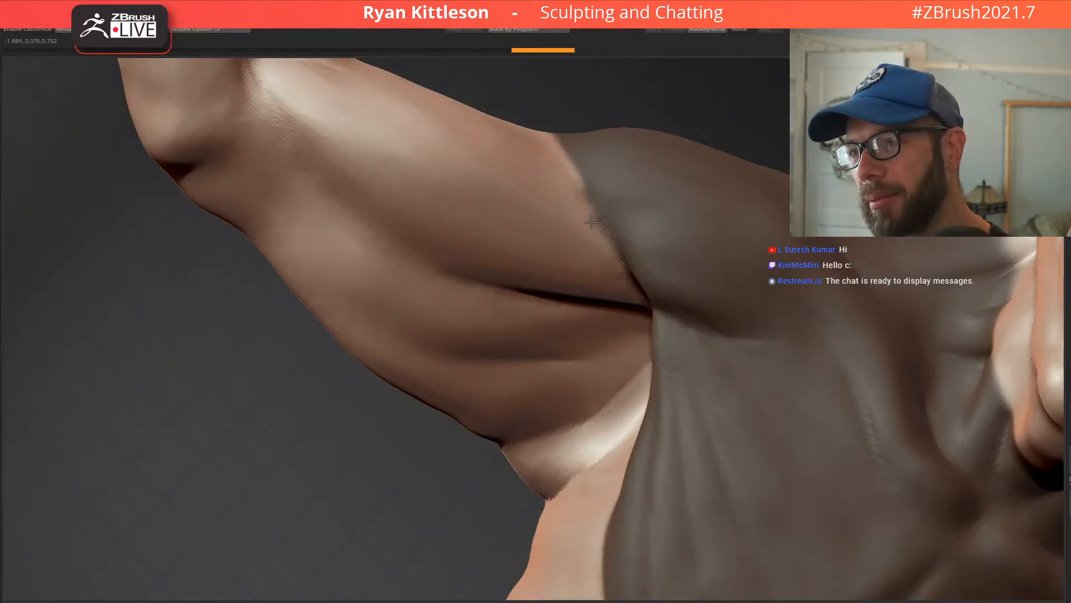
{"action": "right_click_drag", "start_coordinate": [591, 167], "coordinate": [490, 192]}
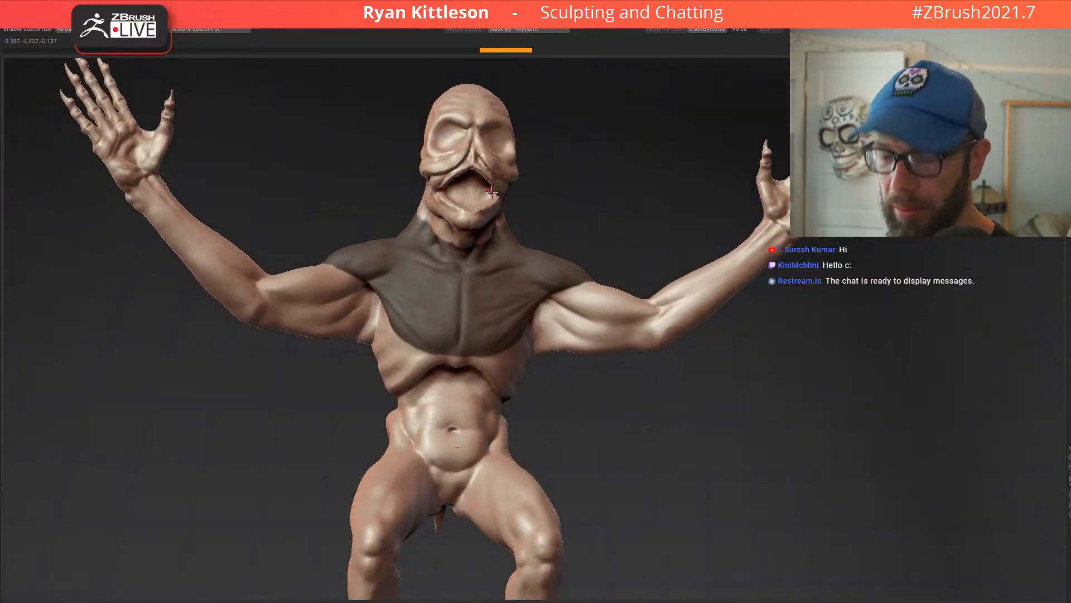
Step: Turn the masked chest and shoulders into their own polygroup, inspect the grouping and clear the mask
{"action": "key", "text": "shift+f"}
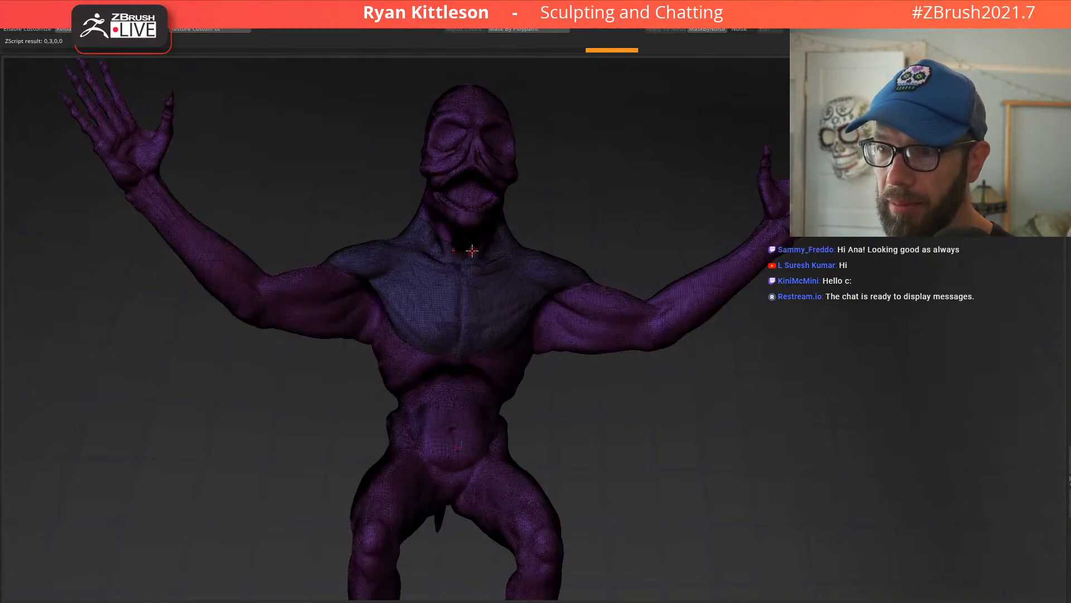
{"action": "right_click_drag", "start_coordinate": [444, 269], "coordinate": [455, 240]}
{"action": "key", "text": "shift+f"}
{"action": "key", "text": "shift+f"}
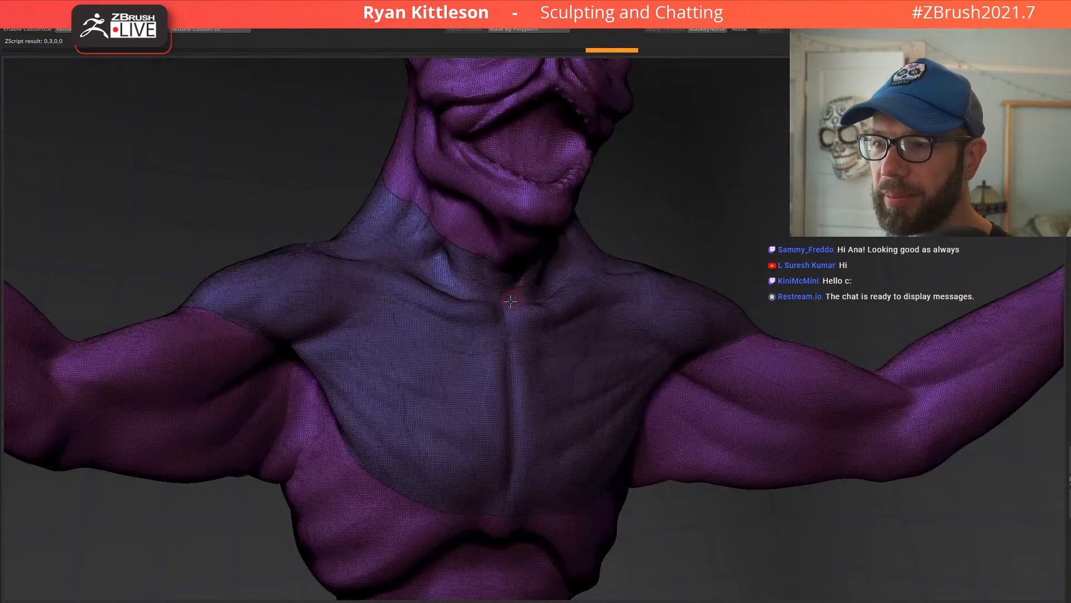
{"action": "right_click_drag", "start_coordinate": [455, 314], "coordinate": [389, 481], "text": "alt"}
{"action": "mouse_move", "coordinate": [435, 288]}
{"action": "right_mouse_down"}
{"action": "mouse_move", "coordinate": [467, 273]}
{"action": "mouse_move", "coordinate": [456, 245]}
{"action": "mouse_move", "coordinate": [490, 258]}
{"action": "mouse_move", "coordinate": [447, 260]}
{"action": "mouse_move", "coordinate": [463, 261]}
{"action": "mouse_move", "coordinate": [482, 226]}
{"action": "right_mouse_up"}
{"action": "key", "text": "shift+f"}
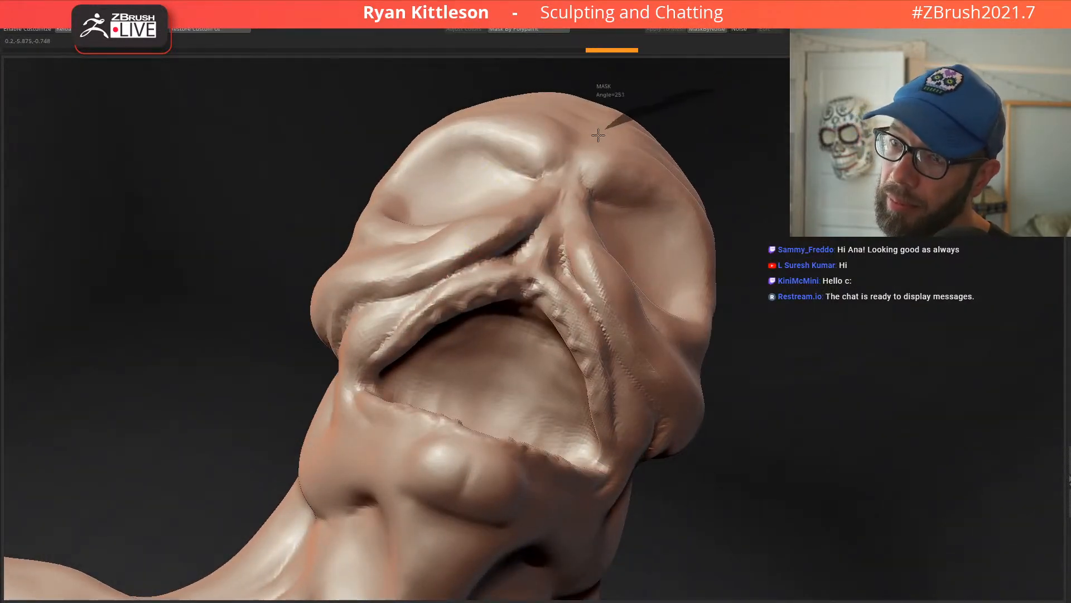
Step: Mask the upper face over the brow, eye sockets and cheeks with a lasso outline above the mouth
{"action": "left_click_drag", "start_coordinate": [604, 129], "coordinate": [568, 175], "text": "ctrl"}
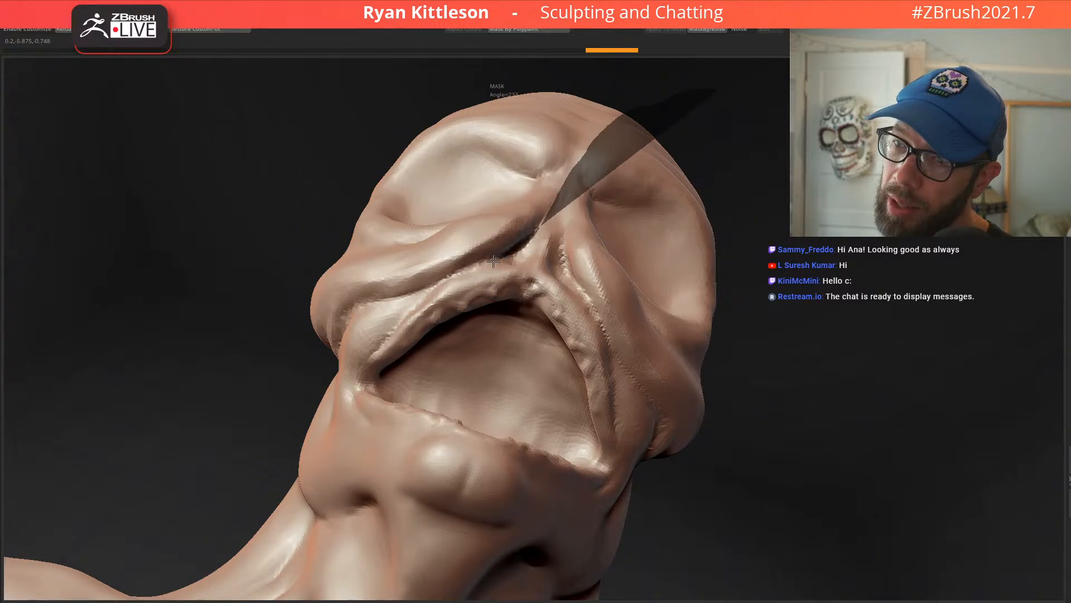
{"action": "left_click_drag", "start_coordinate": [429, 286], "coordinate": [329, 290], "text": "ctrl"}
{"action": "right_click_drag", "start_coordinate": [472, 251], "coordinate": [563, 145]}
{"action": "right_click_drag", "start_coordinate": [599, 92], "coordinate": [575, 111]}
{"action": "mouse_move", "coordinate": [465, 212]}
{"action": "right_mouse_down"}
{"action": "mouse_move", "coordinate": [488, 191]}
{"action": "mouse_move", "coordinate": [282, 210]}
{"action": "mouse_move", "coordinate": [236, 162]}
{"action": "right_mouse_up"}
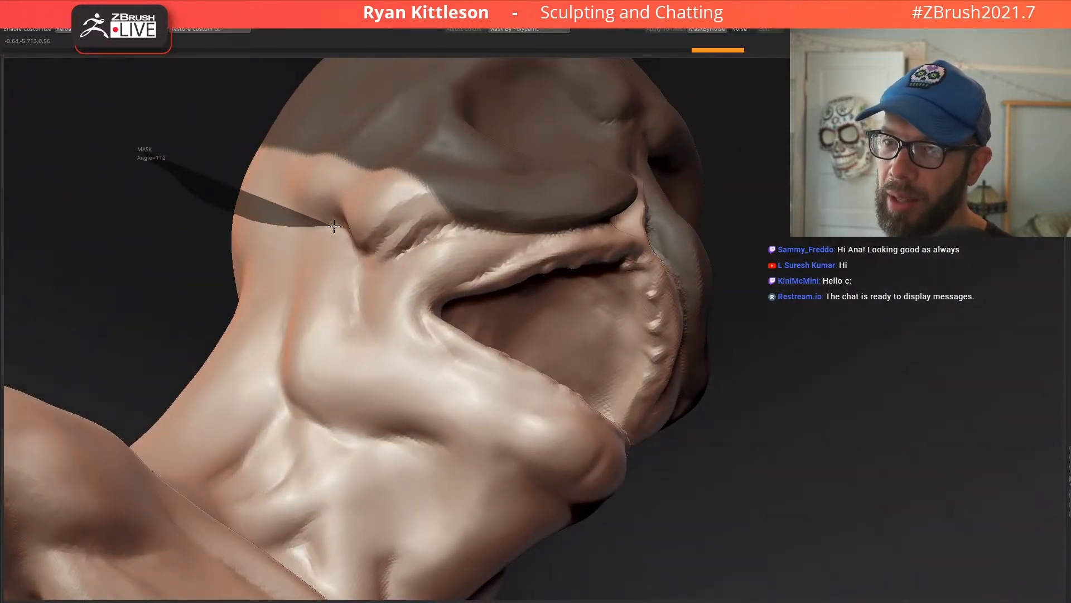
Step: Extend the head mask over the side and back of the skull behind the cheek
{"action": "left_click_drag", "start_coordinate": [348, 241], "coordinate": [348, 242], "text": "ctrl"}
{"action": "right_click_drag", "start_coordinate": [268, 63], "coordinate": [364, 168]}
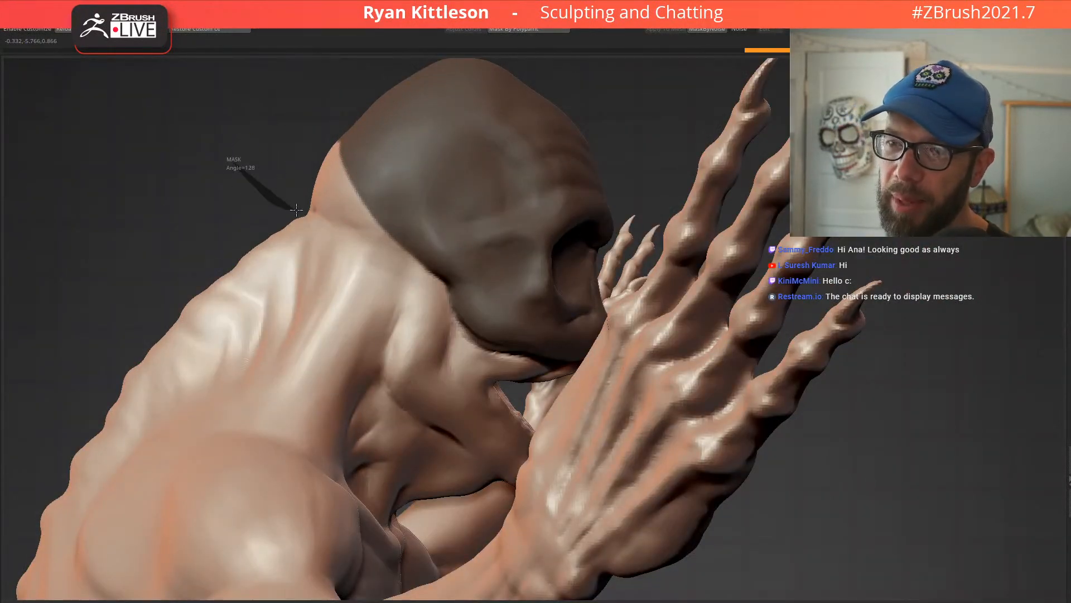
{"action": "left_click_drag", "start_coordinate": [348, 228], "coordinate": [251, 42], "text": "ctrl"}
{"action": "right_click_drag", "start_coordinate": [447, 251], "coordinate": [390, 206]}
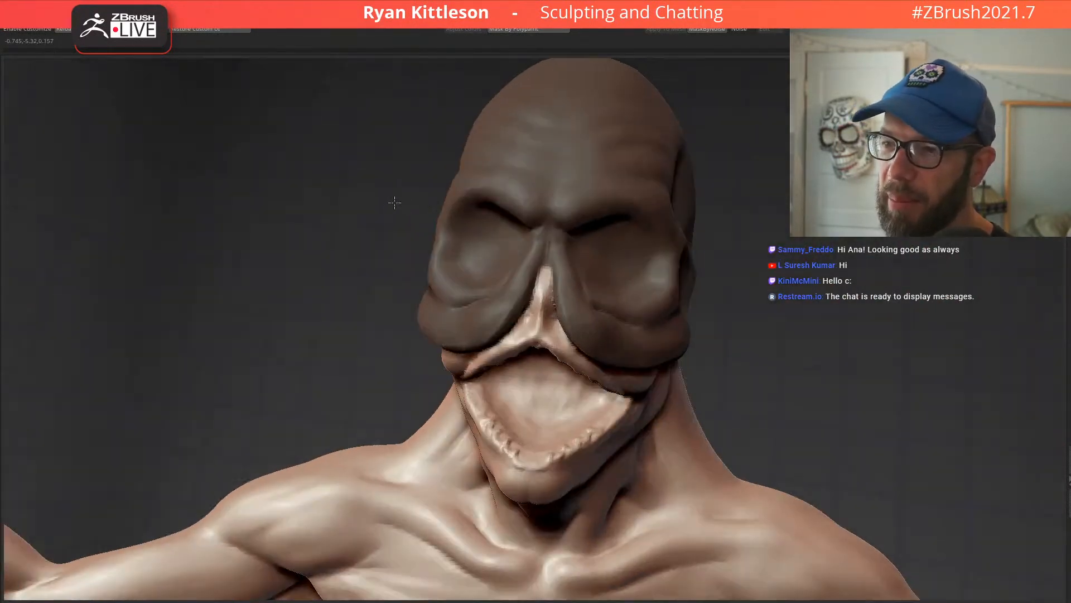
Step: Extend the mask around the nose and cheek folds, and turn the masked skull into a polygroup separate from the jaw
{"action": "right_click_drag", "start_coordinate": [589, 351], "coordinate": [551, 350]}
{"action": "mouse_move", "coordinate": [566, 283]}
{"action": "right_mouse_down"}
{"action": "mouse_move", "coordinate": [514, 320]}
{"action": "mouse_move", "coordinate": [608, 299]}
{"action": "mouse_move", "coordinate": [597, 296]}
{"action": "right_mouse_up"}
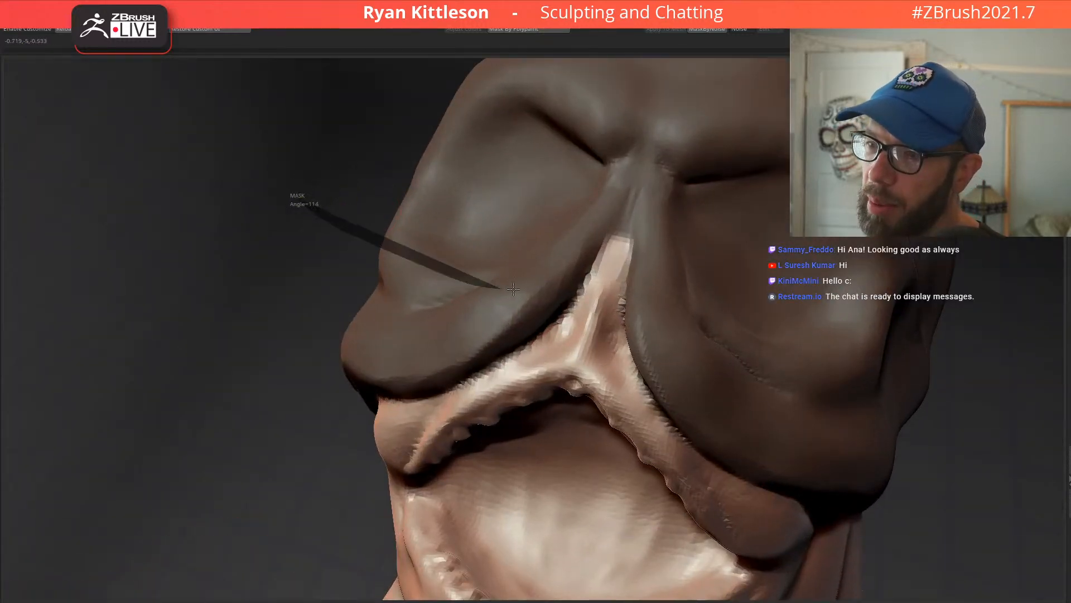
{"action": "mouse_move", "coordinate": [591, 275]}
{"action": "left_mouse_down", "text": "ctrl"}
{"action": "mouse_move", "coordinate": [407, 95]}
{"action": "mouse_move", "coordinate": [511, 199]}
{"action": "left_mouse_up", "text": "ctrl"}
{"action": "right_click_drag", "start_coordinate": [590, 297], "coordinate": [522, 277]}
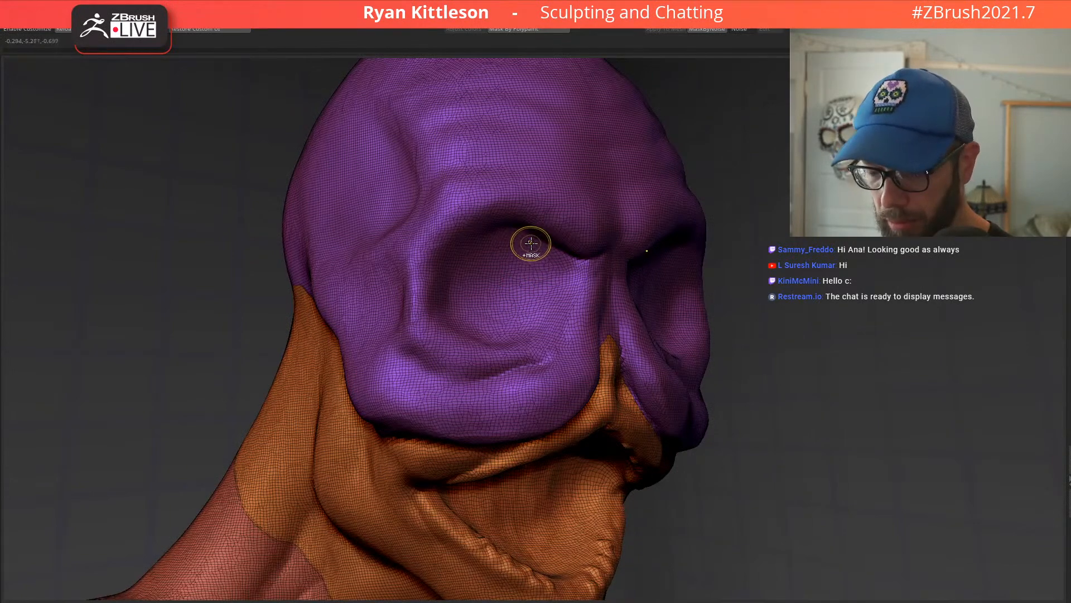
Step: Mask both eye sockets and the brow with a lasso outline, and unmask the spill over the back of the skull and neck
{"action": "mouse_move", "coordinate": [545, 235]}
{"action": "right_mouse_down"}
{"action": "mouse_move", "coordinate": [528, 220]}
{"action": "mouse_move", "coordinate": [547, 225]}
{"action": "right_mouse_up"}
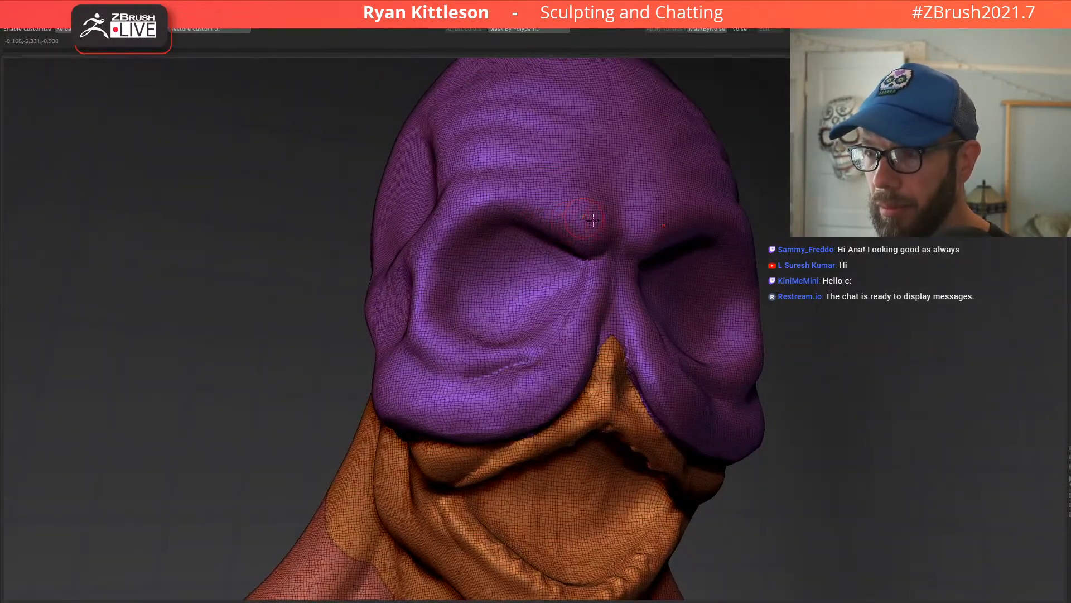
{"action": "right_click_drag", "start_coordinate": [605, 202], "coordinate": [652, 187]}
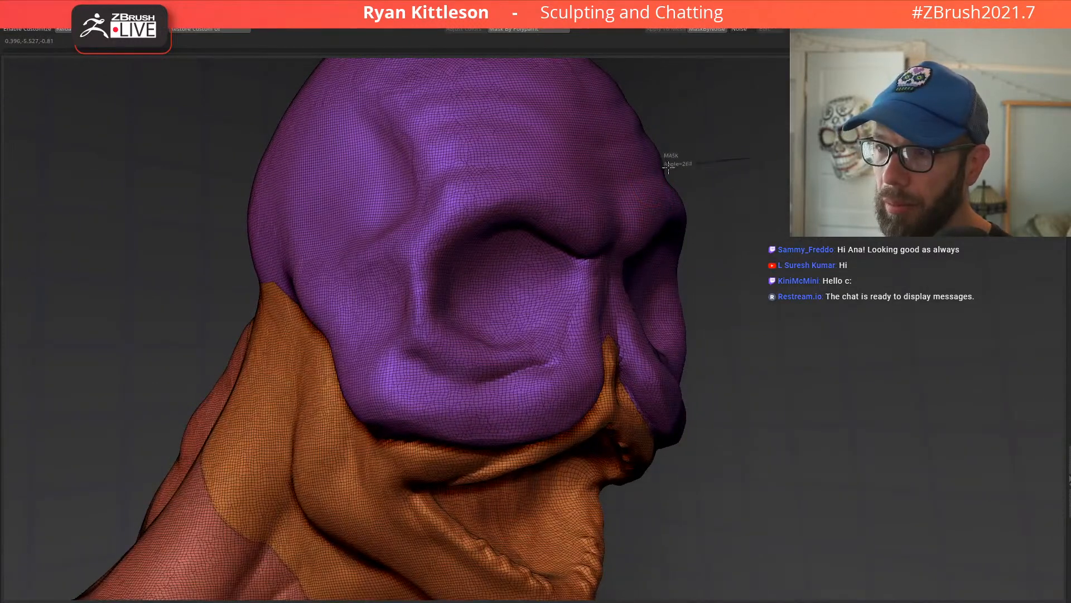
{"action": "left_click_drag", "start_coordinate": [612, 189], "coordinate": [541, 163]}
{"action": "mouse_move", "coordinate": [463, 154]}
{"action": "left_mouse_down"}
{"action": "mouse_move", "coordinate": [424, 167]}
{"action": "mouse_move", "coordinate": [404, 234]}
{"action": "mouse_move", "coordinate": [403, 341]}
{"action": "mouse_move", "coordinate": [529, 372]}
{"action": "left_mouse_up"}
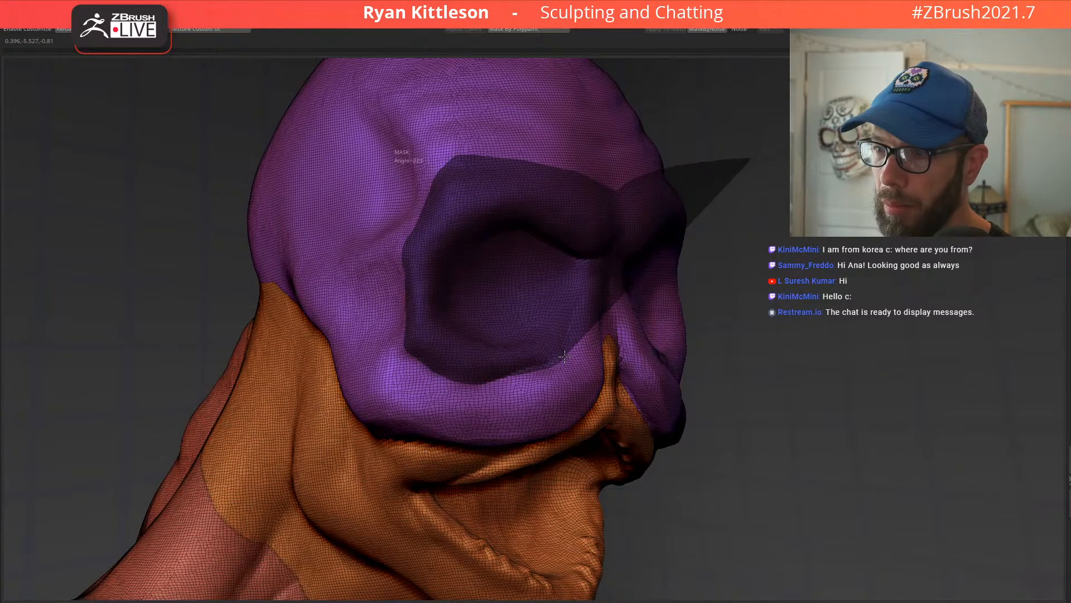
{"action": "left_click_drag", "start_coordinate": [600, 342], "coordinate": [769, 284], "text": "ctrl"}
{"action": "mouse_move", "coordinate": [744, 270]}
{"action": "right_mouse_down"}
{"action": "mouse_move", "coordinate": [667, 285]}
{"action": "mouse_move", "coordinate": [685, 305]}
{"action": "mouse_move", "coordinate": [675, 247]}
{"action": "mouse_move", "coordinate": [686, 176]}
{"action": "mouse_move", "coordinate": [656, 143]}
{"action": "right_mouse_up"}
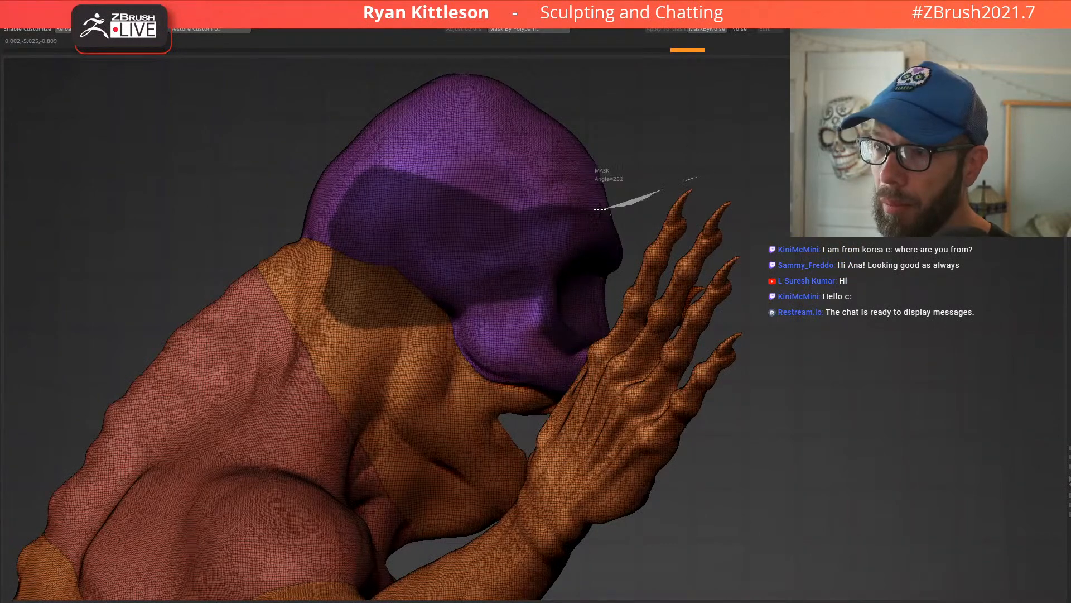
{"action": "left_click_drag", "start_coordinate": [569, 220], "coordinate": [245, 232], "text": "ctrl+alt"}
Step: Inspect the mask around the eye sockets from the front and turn the masked area into its own polygroup
{"action": "right_click_drag", "start_coordinate": [585, 190], "coordinate": [646, 253]}
{"action": "key", "text": "shift+f"}
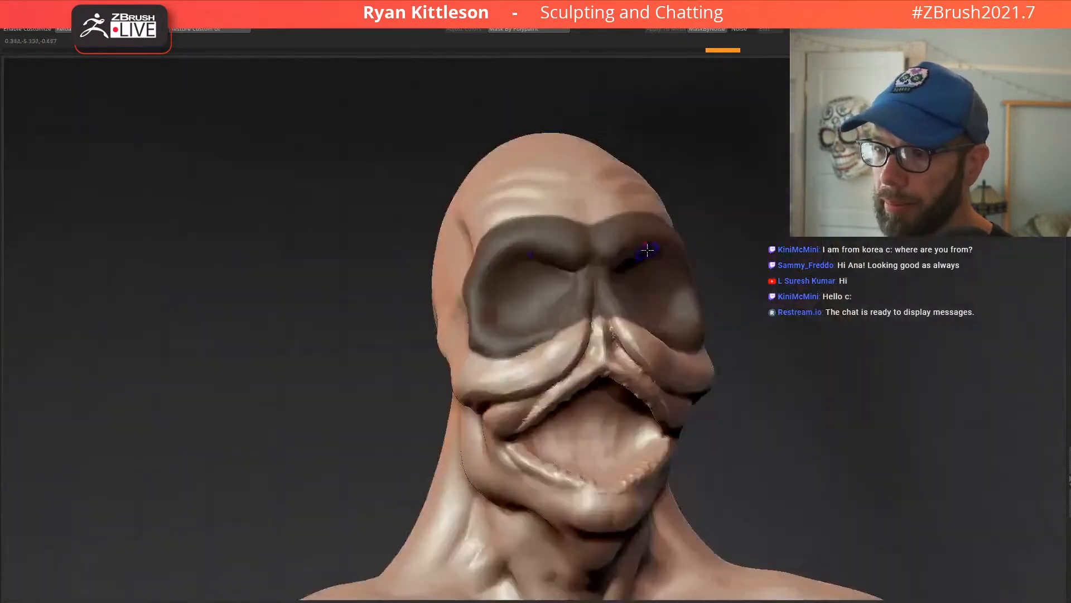
{"action": "right_click_drag", "start_coordinate": [564, 272], "coordinate": [654, 345], "text": "alt"}
{"action": "key", "text": "shift+f"}
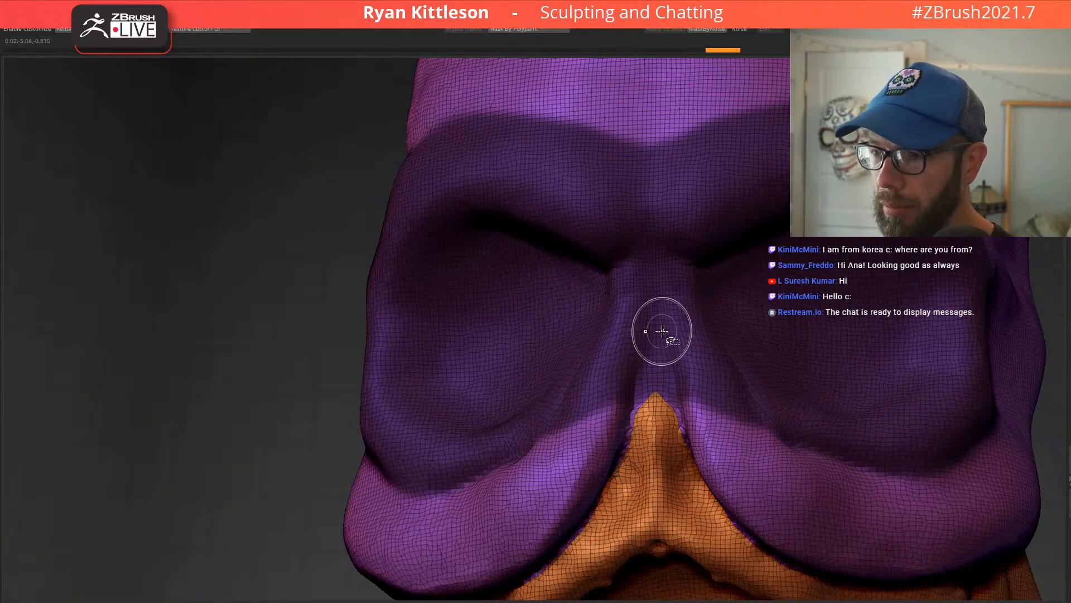
{"action": "key", "text": "ctrl+w"}
Step: Isolate the eye-socket group with the stray faces at the nose ridge's upper tip and regroup them as one polygroup
{"action": "key", "text": "shift+f"}
{"action": "right_click_drag", "start_coordinate": [695, 412], "coordinate": [748, 432], "text": "alt"}
{"action": "key", "text": "shift+f"}
{"action": "right_click_drag", "start_coordinate": [648, 379], "coordinate": [643, 390], "text": "alt"}
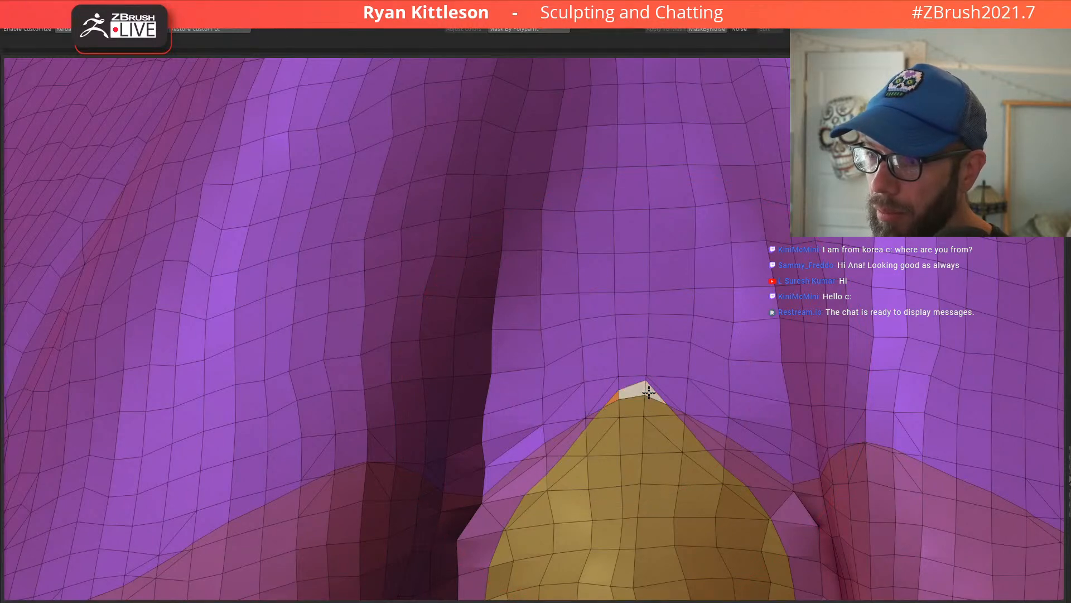
{"action": "left_click", "coordinate": [645, 380], "text": "ctrl+shift"}
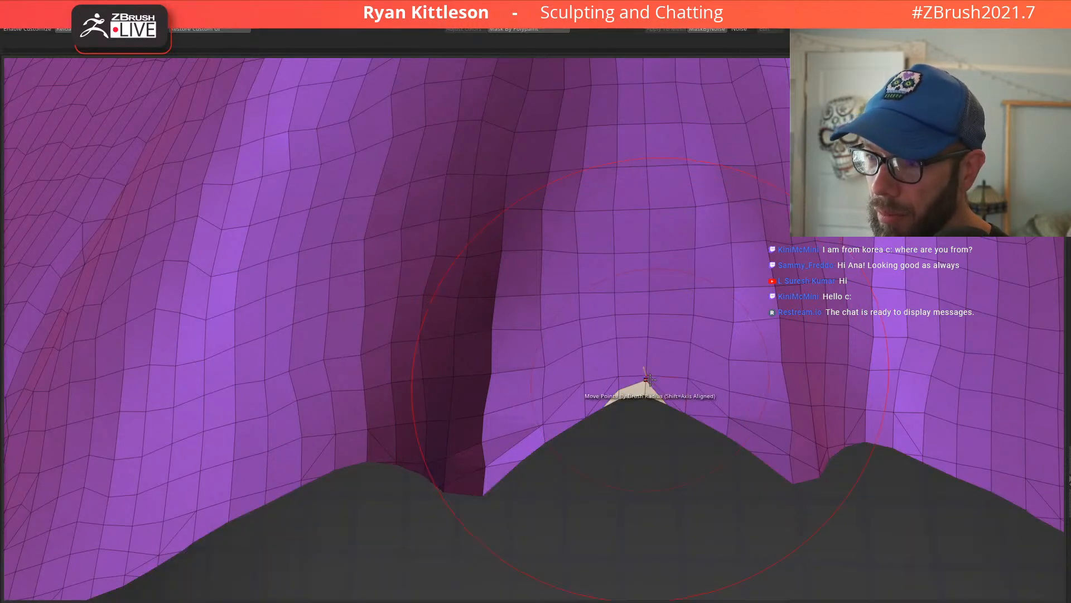
{"action": "key", "text": "ctrl+w"}
{"action": "left_click", "coordinate": [633, 460], "text": "ctrl+shift"}
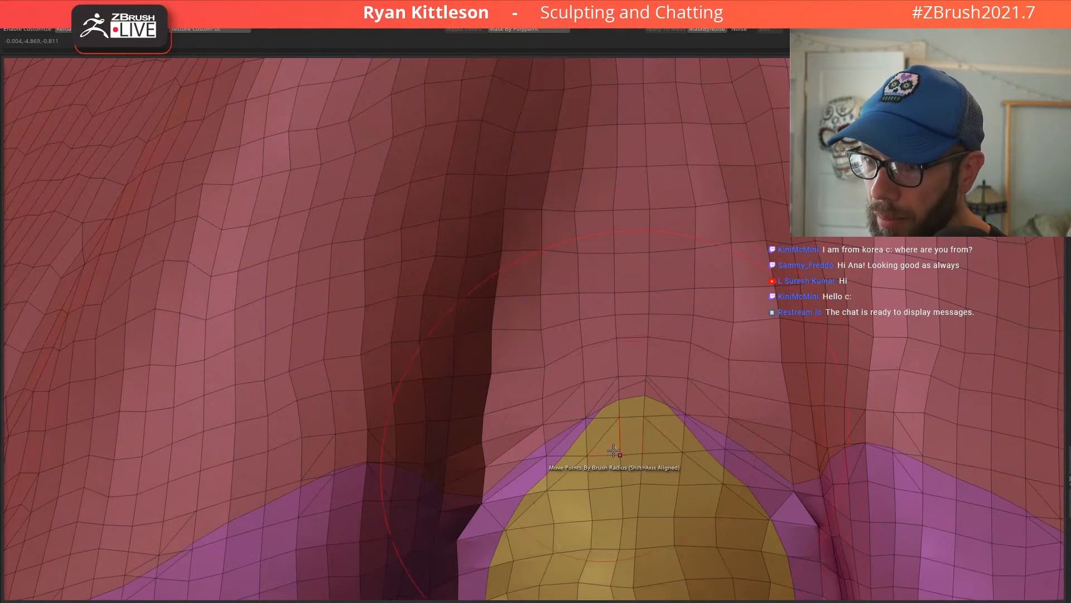
Step: Reassign the jagged faces around the nose ridge's tip to the jaw polygroup and check that group in isolation
{"action": "right_click_drag", "start_coordinate": [606, 442], "coordinate": [575, 418], "text": "ctrl"}
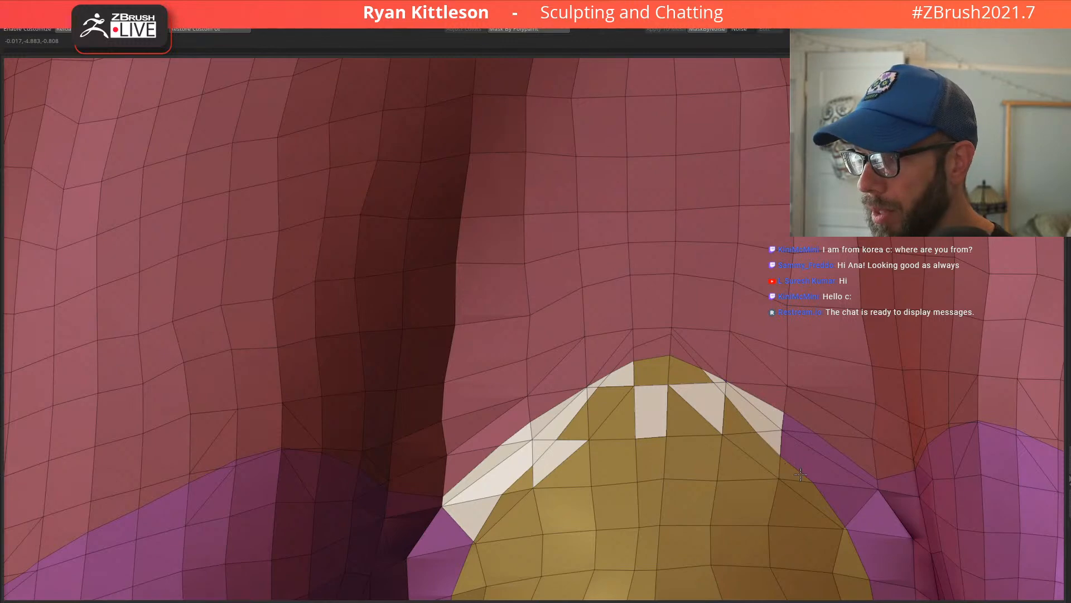
{"action": "left_click", "coordinate": [835, 502], "text": "alt"}
{"action": "mouse_move", "coordinate": [610, 378]}
{"action": "right_mouse_down", "text": "ctrl"}
{"action": "mouse_move", "coordinate": [638, 463]}
{"action": "mouse_move", "coordinate": [633, 320]}
{"action": "right_mouse_up", "text": "ctrl"}
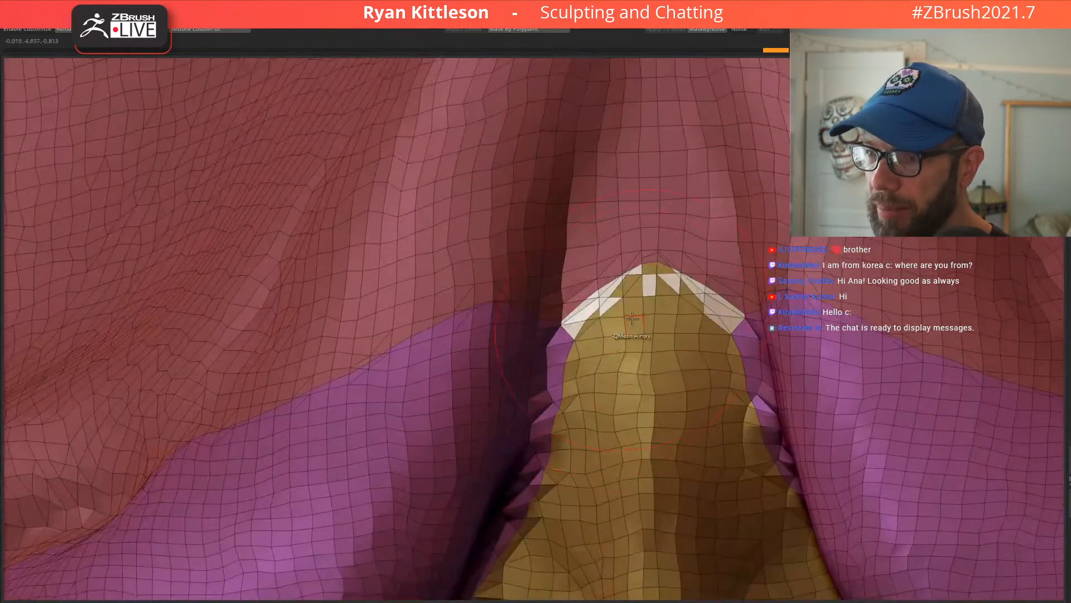
{"action": "left_click", "coordinate": [628, 322], "text": "ctrl+shift"}
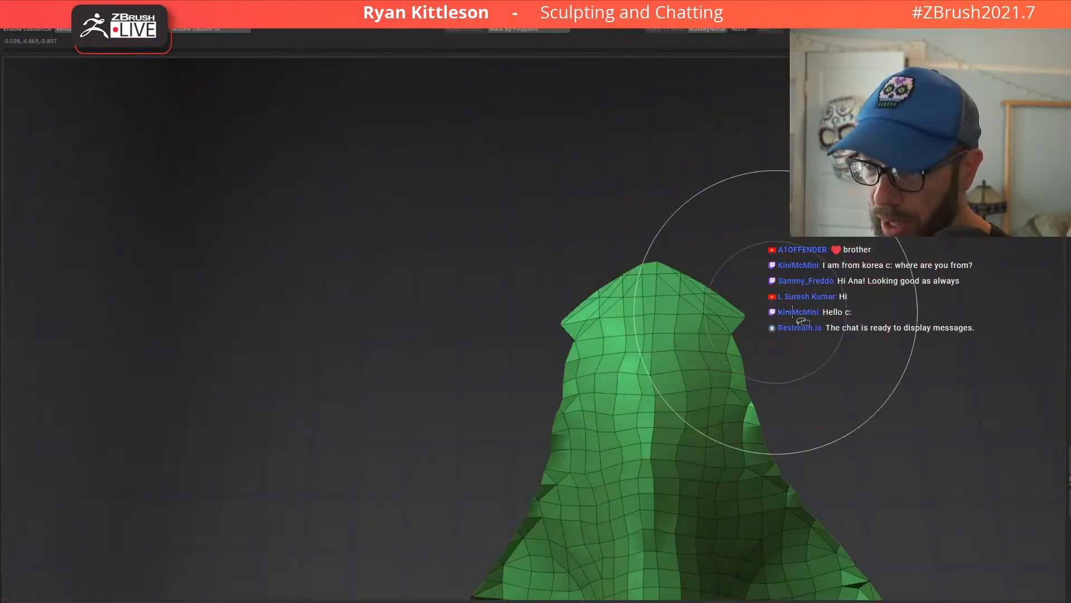
{"action": "left_click", "coordinate": [779, 312], "text": "ctrl+shift"}
Step: Examine the polygroup layout of the head, chest and arms from the front and sides, with and without the polygroup display
{"action": "right_click_drag", "start_coordinate": [738, 326], "coordinate": [578, 289], "text": "ctrl"}
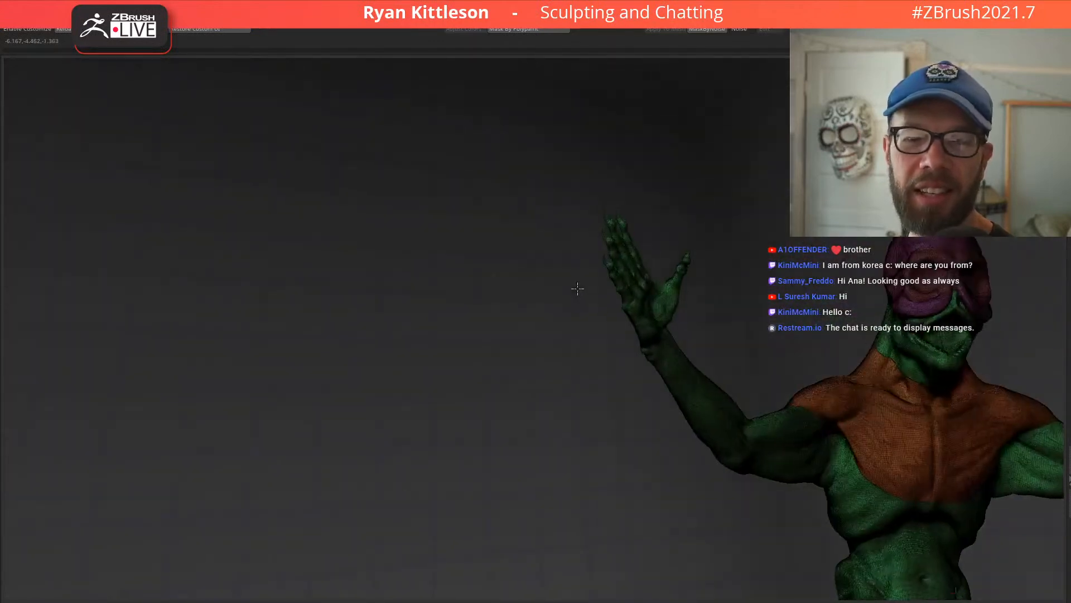
{"action": "right_click_drag", "start_coordinate": [681, 304], "coordinate": [517, 222], "text": "shift"}
{"action": "mouse_move", "coordinate": [684, 292]}
{"action": "right_mouse_down", "text": "alt"}
{"action": "mouse_move", "coordinate": [551, 317]}
{"action": "mouse_move", "coordinate": [627, 279]}
{"action": "right_mouse_up", "text": "alt"}
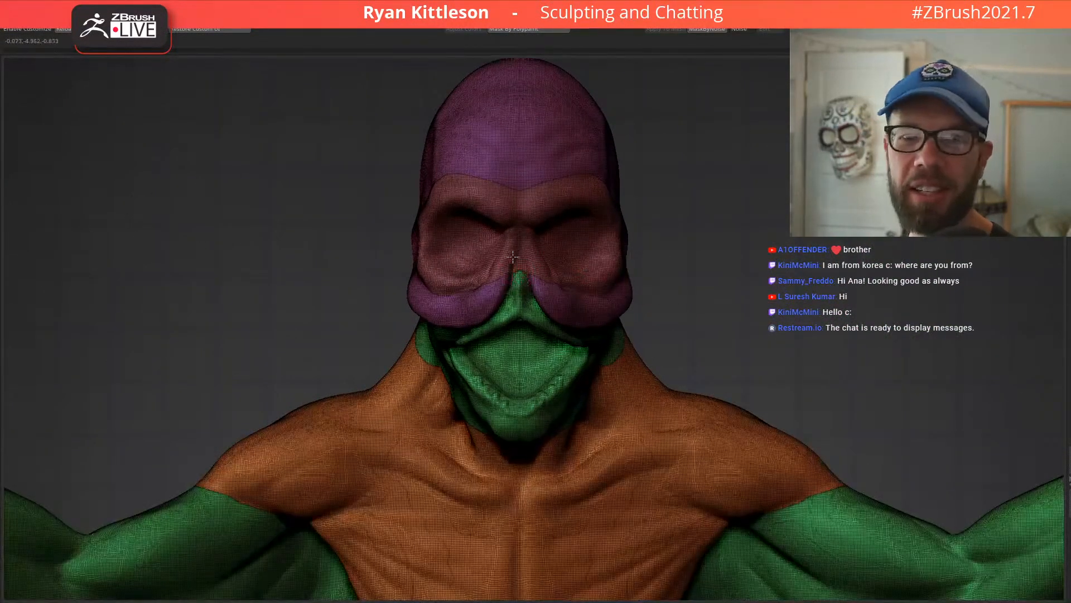
{"action": "right_click_drag", "start_coordinate": [511, 257], "coordinate": [531, 253]}
{"action": "right_click_drag", "start_coordinate": [446, 223], "coordinate": [506, 217]}
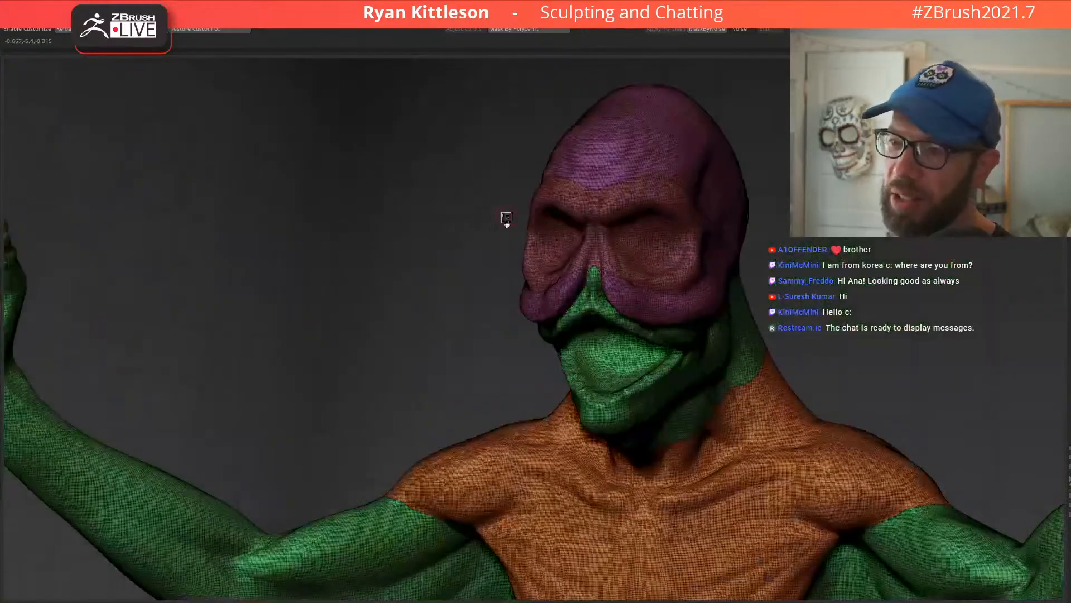
{"action": "key", "text": "shift+f"}
{"action": "key", "text": "shift+f"}
{"action": "right_click_drag", "start_coordinate": [594, 248], "coordinate": [642, 245]}
{"action": "key", "text": "f"}
{"action": "right_click_drag", "start_coordinate": [555, 234], "coordinate": [512, 215]}
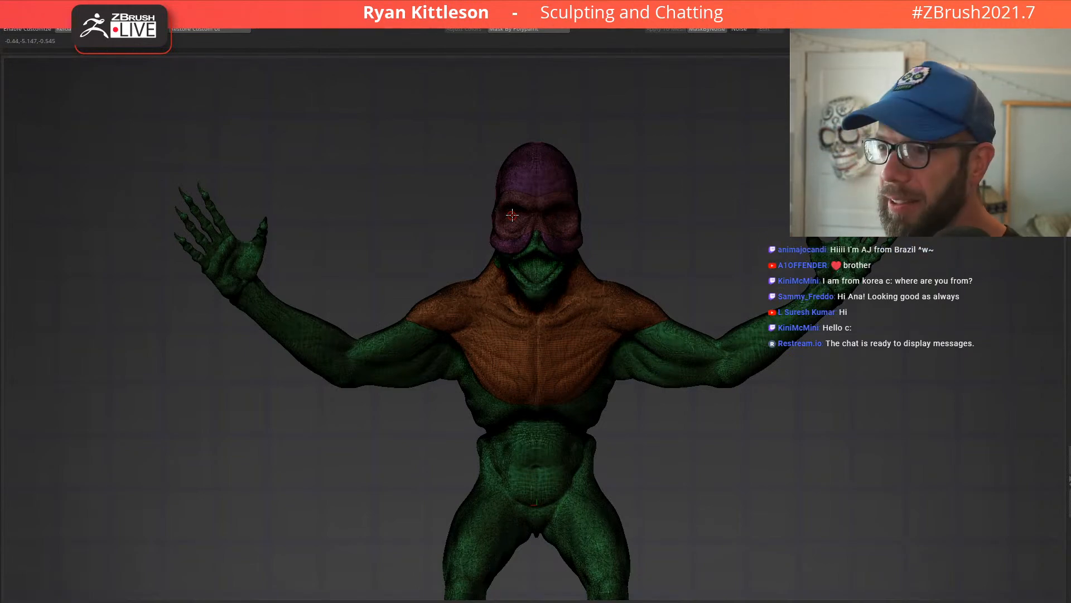
{"action": "right_click_drag", "start_coordinate": [480, 254], "coordinate": [512, 323]}
{"action": "right_click_drag", "start_coordinate": [525, 279], "coordinate": [495, 254]}
Step: Isolate the jaw polygroup and mask the inside of the open mouth with a lasso outline
{"action": "left_click", "coordinate": [481, 318], "text": "ctrl+shift"}
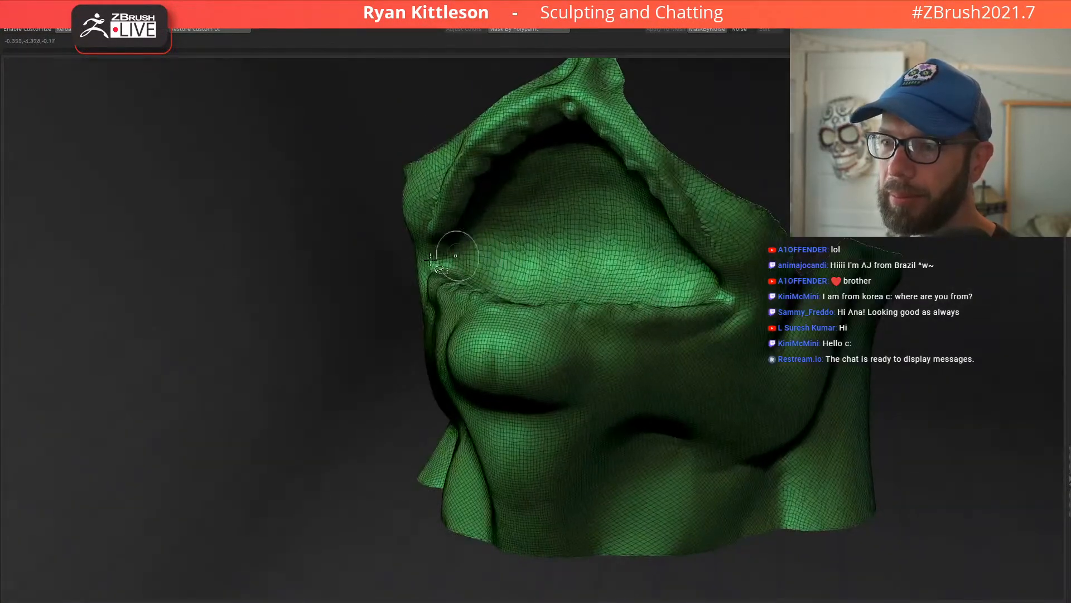
{"action": "left_click", "coordinate": [325, 277], "text": "ctrl+shift"}
{"action": "right_click_drag", "start_coordinate": [397, 260], "coordinate": [512, 286]}
{"action": "left_click", "coordinate": [530, 290], "text": "ctrl+shift"}
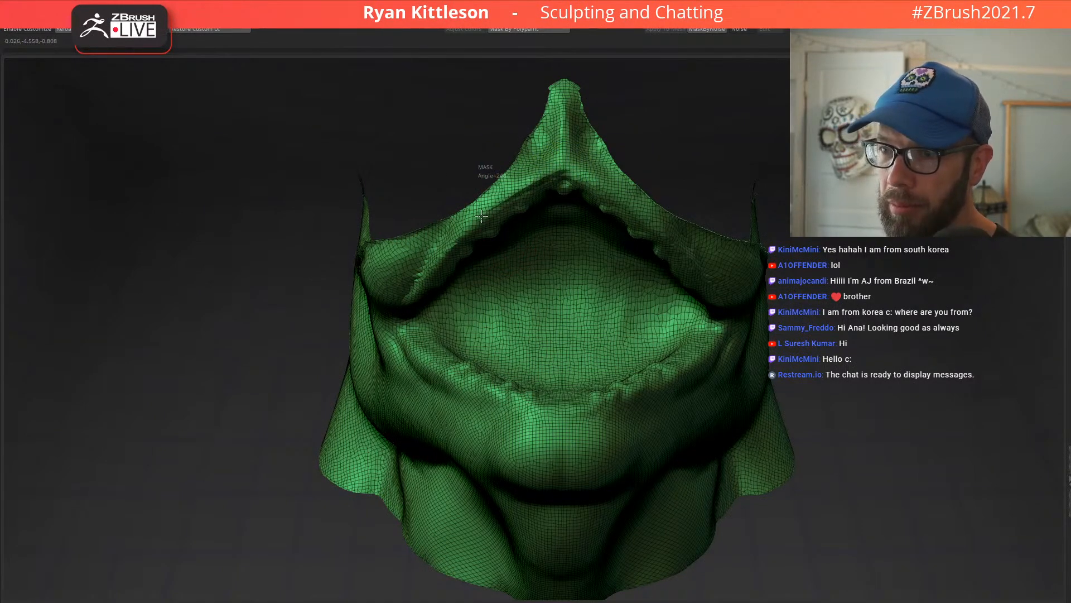
{"action": "mouse_move", "coordinate": [396, 326]}
{"action": "left_mouse_down", "text": "ctrl"}
{"action": "mouse_move", "coordinate": [556, 404]}
{"action": "mouse_move", "coordinate": [593, 407]}
{"action": "mouse_move", "coordinate": [666, 251]}
{"action": "left_mouse_up", "text": "ctrl"}
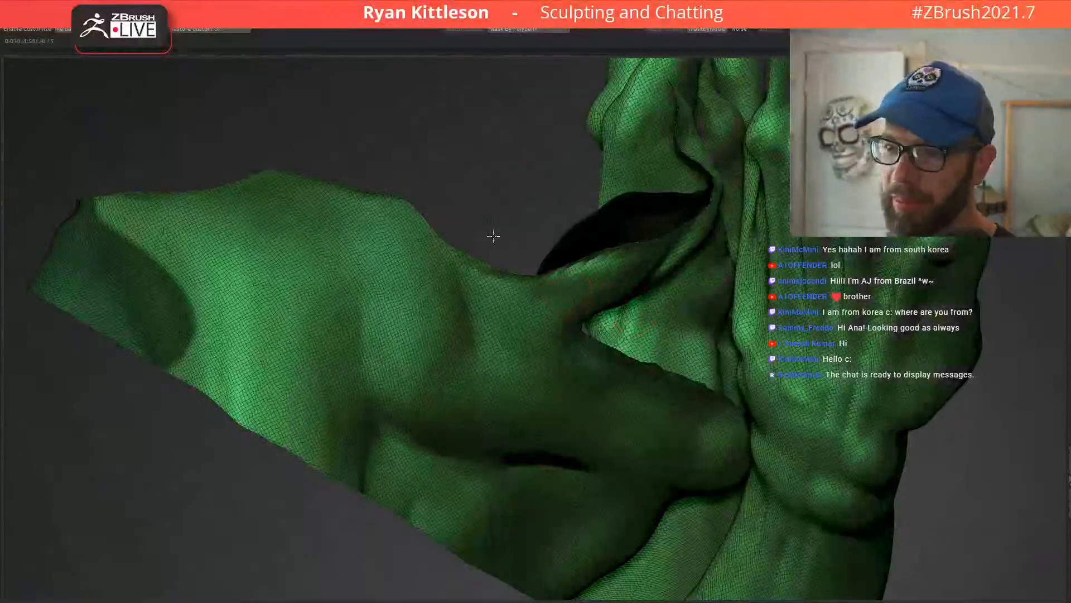
Step: Remove the mask spill from the back of the neck and turn the masked mouth interior into its own polygroup
{"action": "left_click_drag", "start_coordinate": [493, 236], "coordinate": [326, 167], "text": "alt"}
{"action": "left_click_drag", "start_coordinate": [313, 112], "coordinate": [257, 477], "text": "ctrl+alt"}
{"action": "left_click", "coordinate": [829, 350], "text": "ctrl+shift"}
{"action": "left_click_drag", "start_coordinate": [234, 296], "coordinate": [538, 287]}
{"action": "key", "text": "shift+f"}
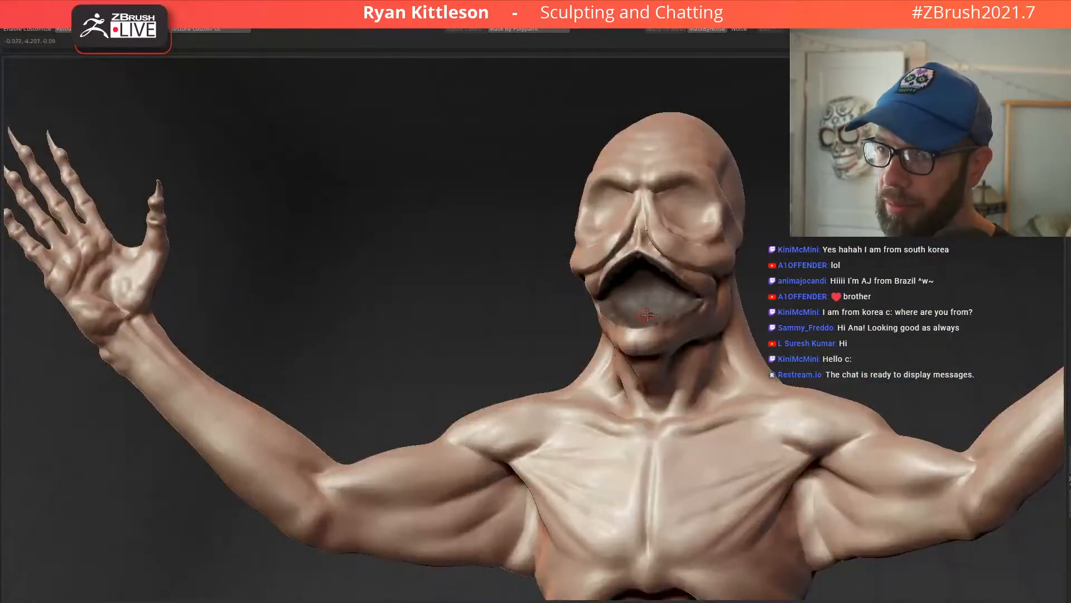
{"action": "key", "text": "shift+f"}
Step: Isolate the group shared by the neck, arms and stray crown patch, and split its disconnected pieces into separate polygroups
{"action": "right_click_drag", "start_coordinate": [606, 247], "coordinate": [600, 399]}
{"action": "mouse_move", "coordinate": [565, 222]}
{"action": "right_mouse_down", "text": "ctrl"}
{"action": "mouse_move", "coordinate": [585, 243]}
{"action": "mouse_move", "coordinate": [608, 203]}
{"action": "mouse_move", "coordinate": [666, 181]}
{"action": "right_mouse_up", "text": "ctrl"}
{"action": "left_click", "coordinate": [543, 226], "text": "ctrl+shift"}
{"action": "key", "text": "shift+f"}
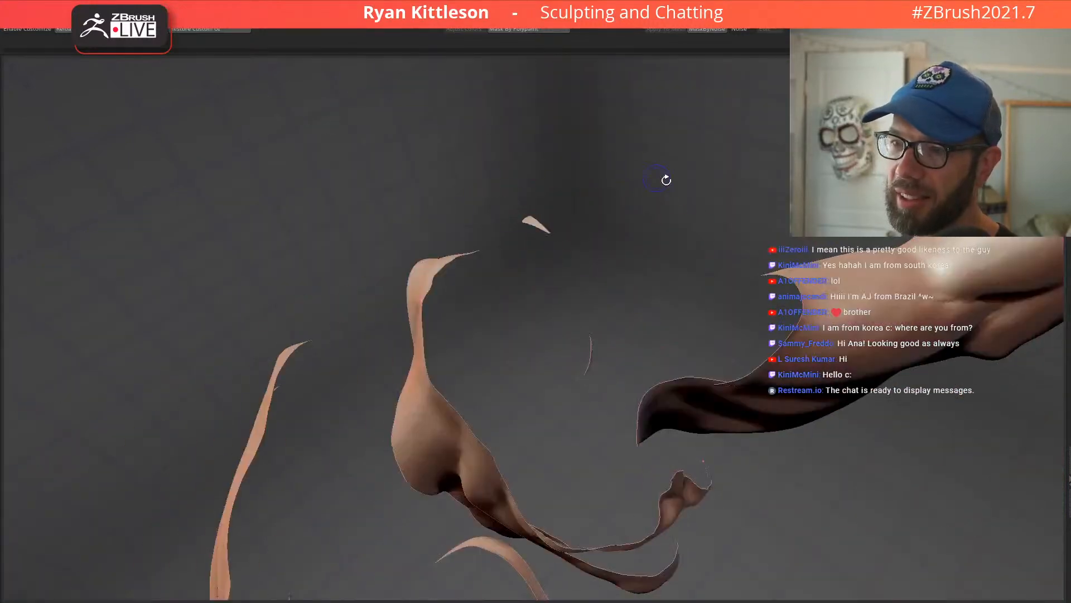
{"action": "left_click", "coordinate": [685, 210], "text": "ctrl+shift"}
{"action": "key", "text": "shift+f"}
{"action": "key", "text": "ctrl+z"}
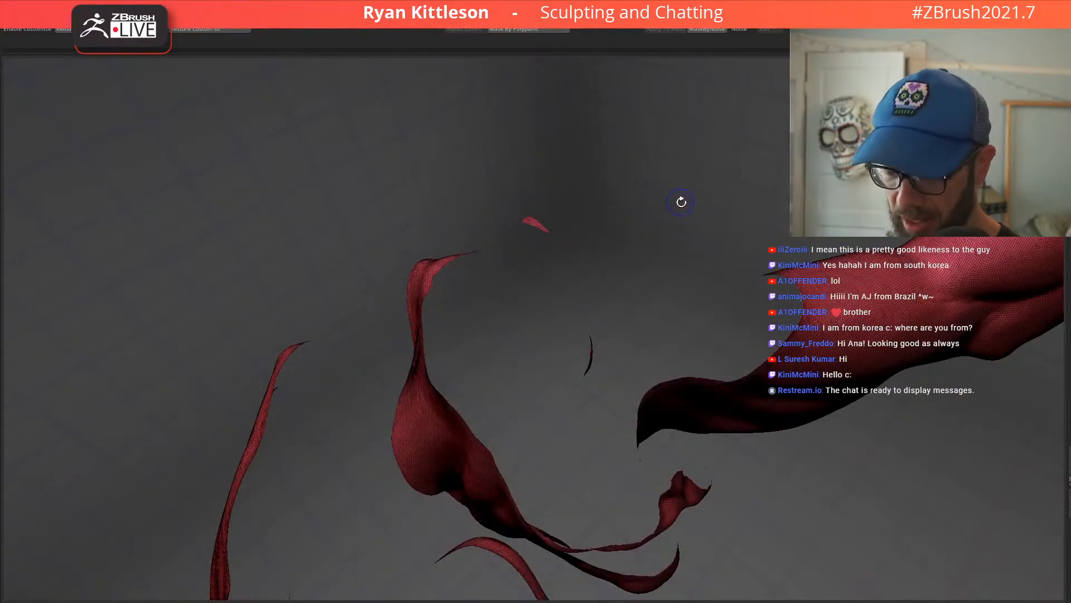
{"action": "left_click", "coordinate": [650, 209], "text": "ctrl+shift"}
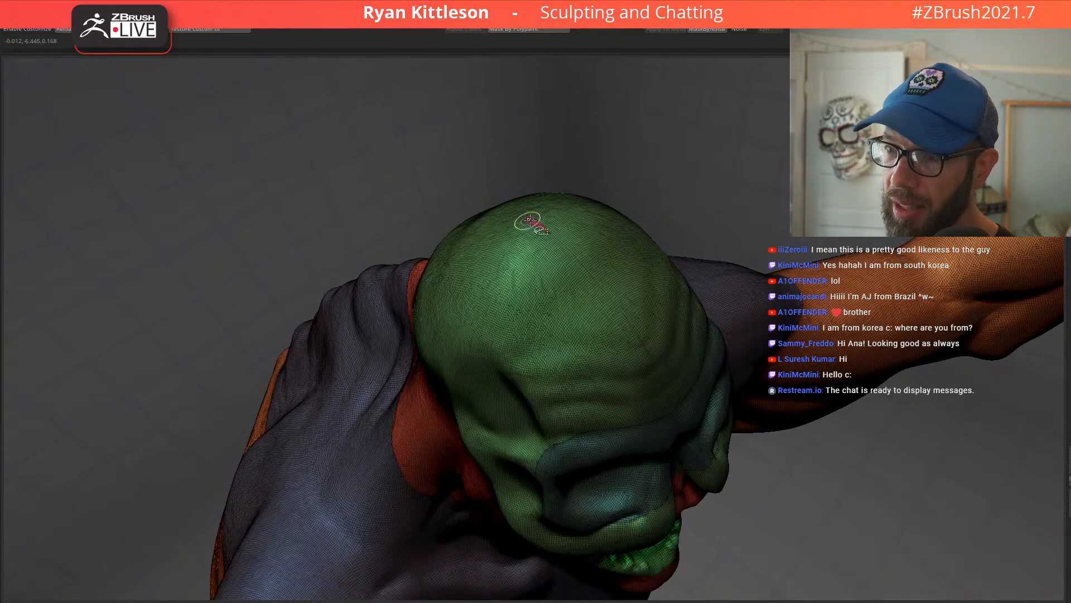
Step: Isolate the stray patch on the crown together with the skull and combine both into one polygroup
{"action": "right_click_drag", "start_coordinate": [528, 213], "coordinate": [646, 280], "text": "ctrl"}
{"action": "left_click", "coordinate": [549, 276], "text": "ctrl+shift"}
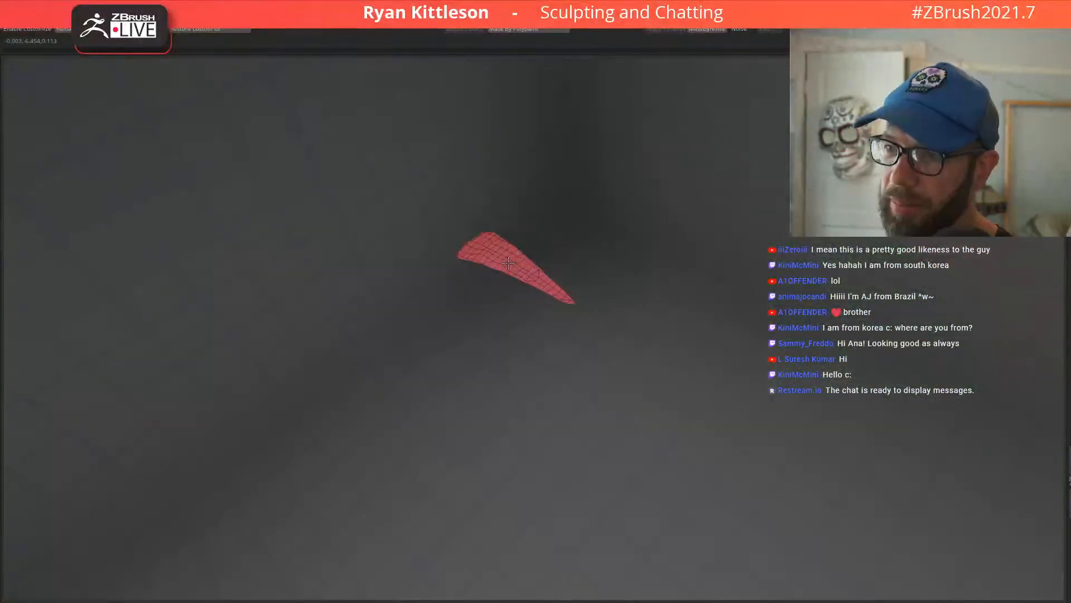
{"action": "left_click", "coordinate": [579, 255], "text": "ctrl+shift"}
{"action": "left_click", "coordinate": [776, 144], "text": "ctrl+shift"}
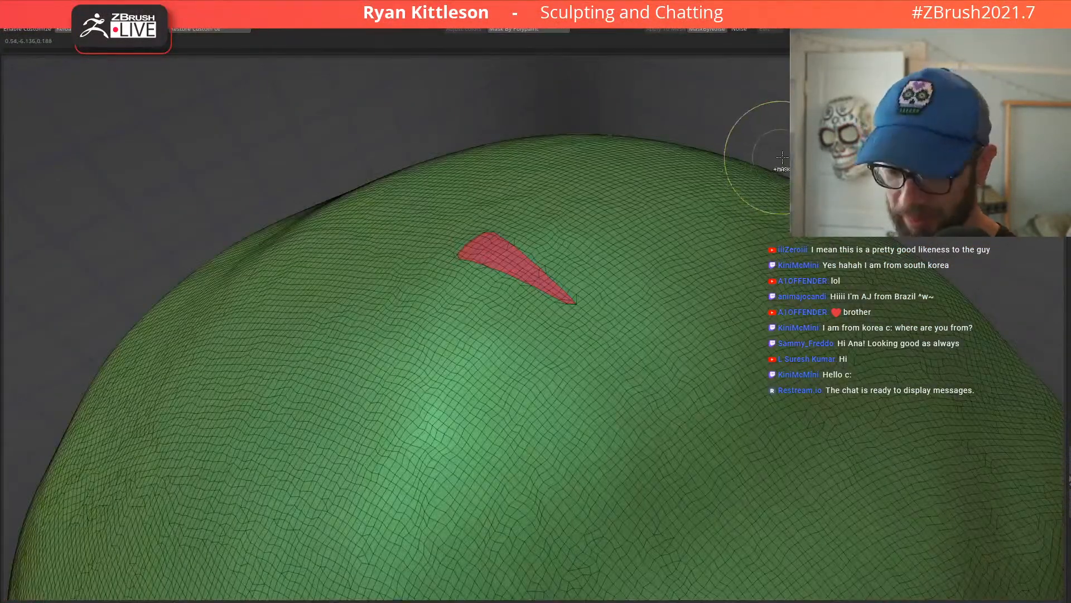
{"action": "key", "text": "ctrl+w"}
{"action": "right_click_drag", "start_coordinate": [725, 250], "coordinate": [545, 309], "text": "ctrl"}
Step: Isolate the jaw and neck polygroup and cut it along the jawline with a curved slice, then show the whole body
{"action": "key", "text": "shift+f"}
{"action": "key", "text": "shift+f"}
{"action": "right_click_drag", "start_coordinate": [485, 348], "coordinate": [633, 490]}
{"action": "left_click", "coordinate": [483, 341], "text": "ctrl+shift"}
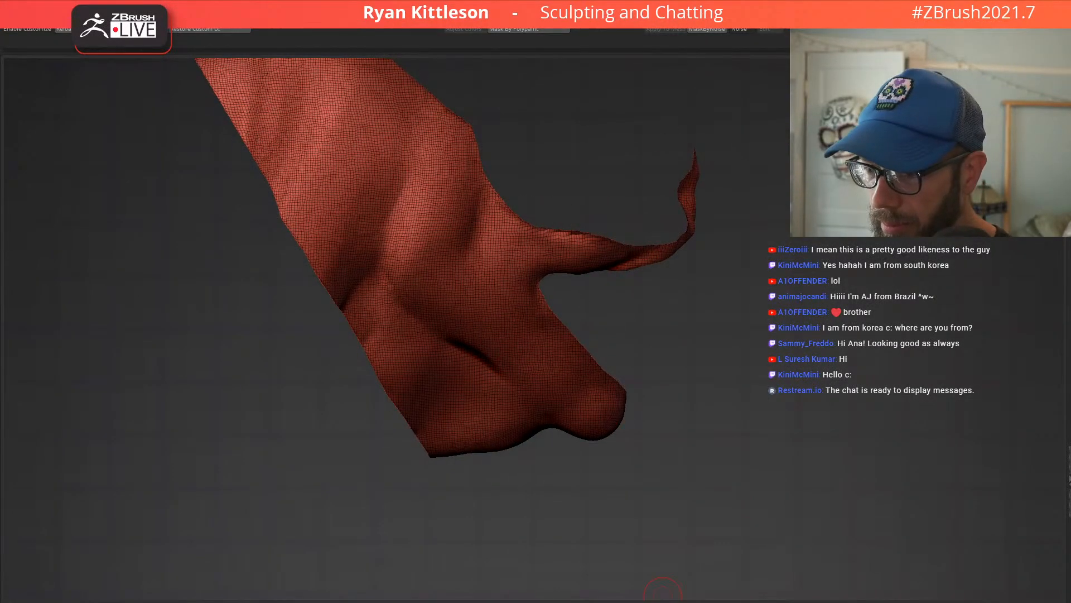
{"action": "right_click_drag", "start_coordinate": [545, 177], "coordinate": [600, 84]}
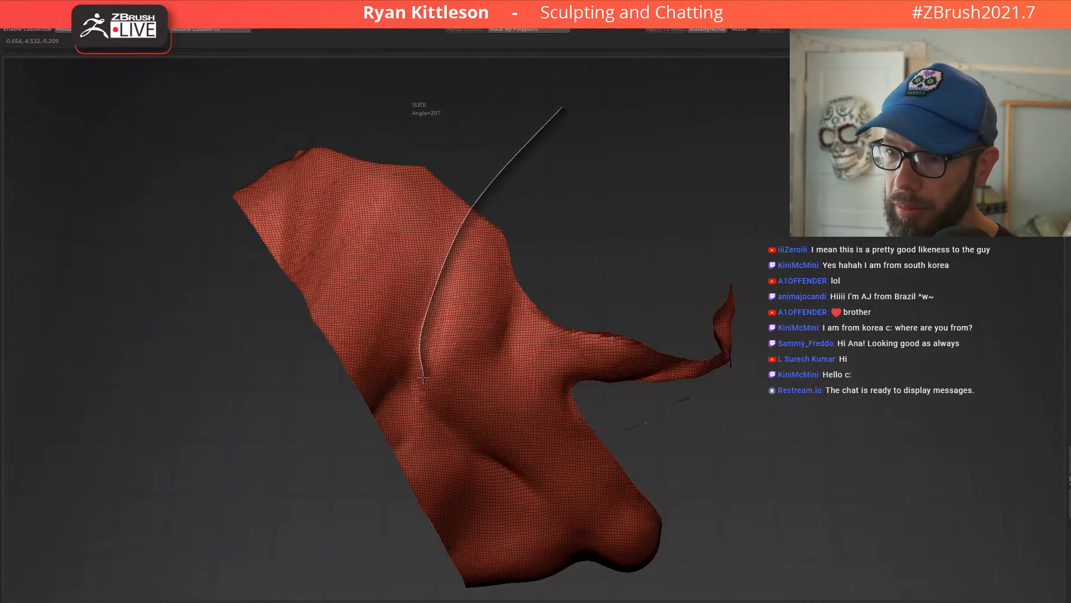
{"action": "left_click_drag", "start_coordinate": [416, 387], "coordinate": [443, 422], "text": "ctrl+shift"}
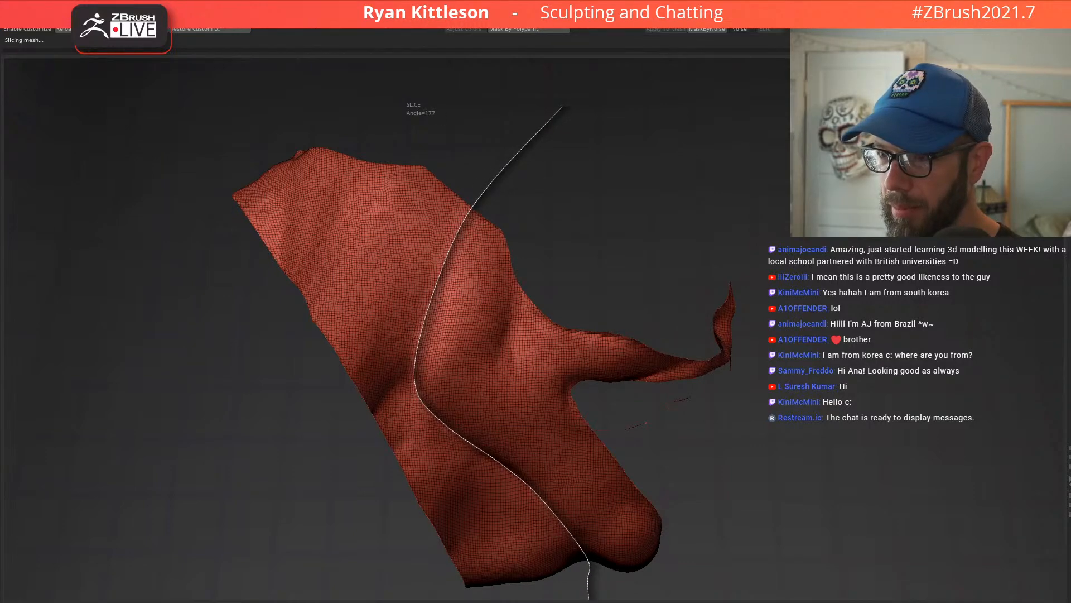
{"action": "left_click", "coordinate": [764, 421], "text": "ctrl+shift"}
Step: Inspect the jaw and torso from several angles and hide the chest and shoulder polygroup
{"action": "right_click_drag", "start_coordinate": [704, 365], "coordinate": [681, 280]}
{"action": "right_click_drag", "start_coordinate": [682, 335], "coordinate": [559, 248]}
{"action": "key", "text": "shift+f"}
{"action": "right_click_drag", "start_coordinate": [662, 324], "coordinate": [591, 264]}
{"action": "right_click_drag", "start_coordinate": [518, 266], "coordinate": [409, 329]}
{"action": "key", "text": "shift+f"}
{"action": "right_click_drag", "start_coordinate": [527, 256], "coordinate": [504, 289]}
{"action": "mouse_move", "coordinate": [433, 310]}
{"action": "right_mouse_down"}
{"action": "mouse_move", "coordinate": [560, 275]}
{"action": "mouse_move", "coordinate": [378, 280]}
{"action": "mouse_move", "coordinate": [336, 254]}
{"action": "mouse_move", "coordinate": [447, 329]}
{"action": "mouse_move", "coordinate": [452, 295]}
{"action": "mouse_move", "coordinate": [449, 306]}
{"action": "right_mouse_up"}
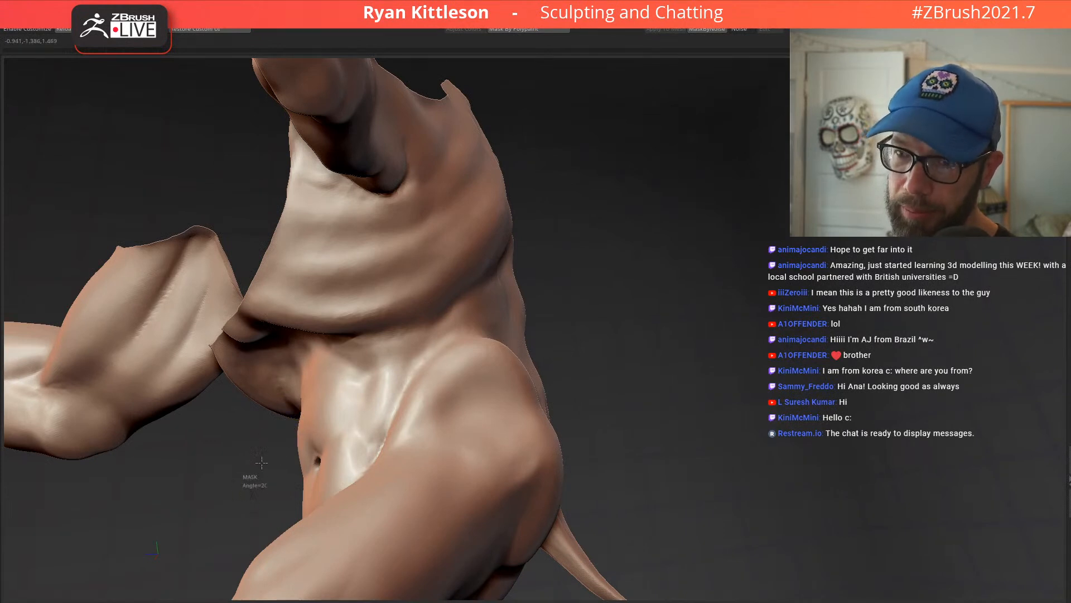
Step: Mask the abdomen and lower back with lasso outlines and refine the mask's upper edge along the rib cage
{"action": "mouse_move", "coordinate": [544, 231]}
{"action": "right_mouse_down"}
{"action": "mouse_move", "coordinate": [537, 348]}
{"action": "mouse_move", "coordinate": [469, 315]}
{"action": "right_mouse_up"}
{"action": "right_click_drag", "start_coordinate": [303, 404], "coordinate": [287, 447]}
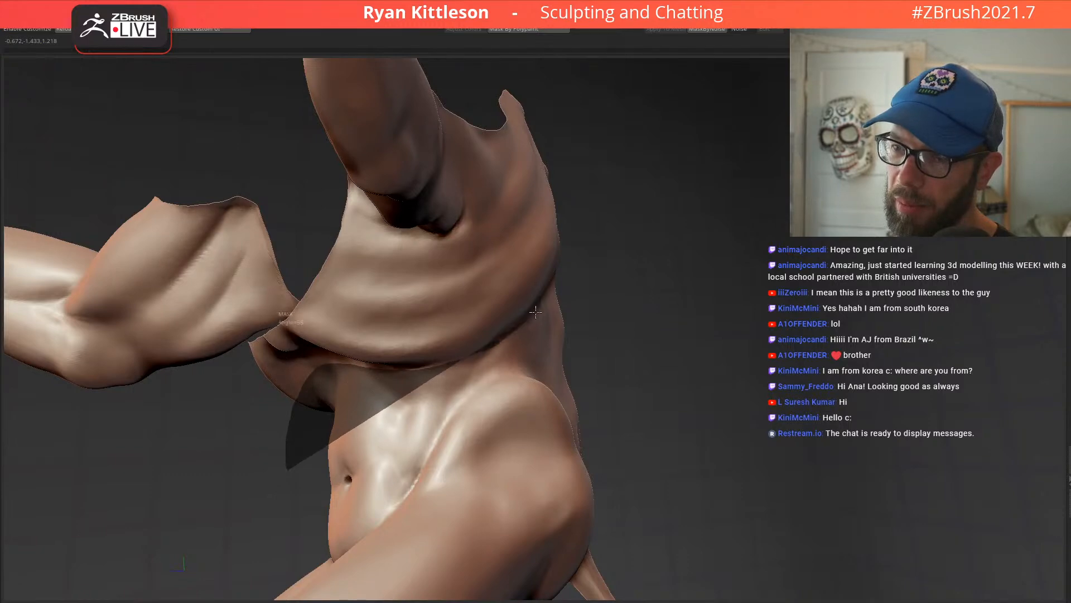
{"action": "mouse_move", "coordinate": [251, 490]}
{"action": "right_mouse_down"}
{"action": "mouse_move", "coordinate": [354, 349]}
{"action": "mouse_move", "coordinate": [342, 385]}
{"action": "mouse_move", "coordinate": [326, 377]}
{"action": "right_mouse_up"}
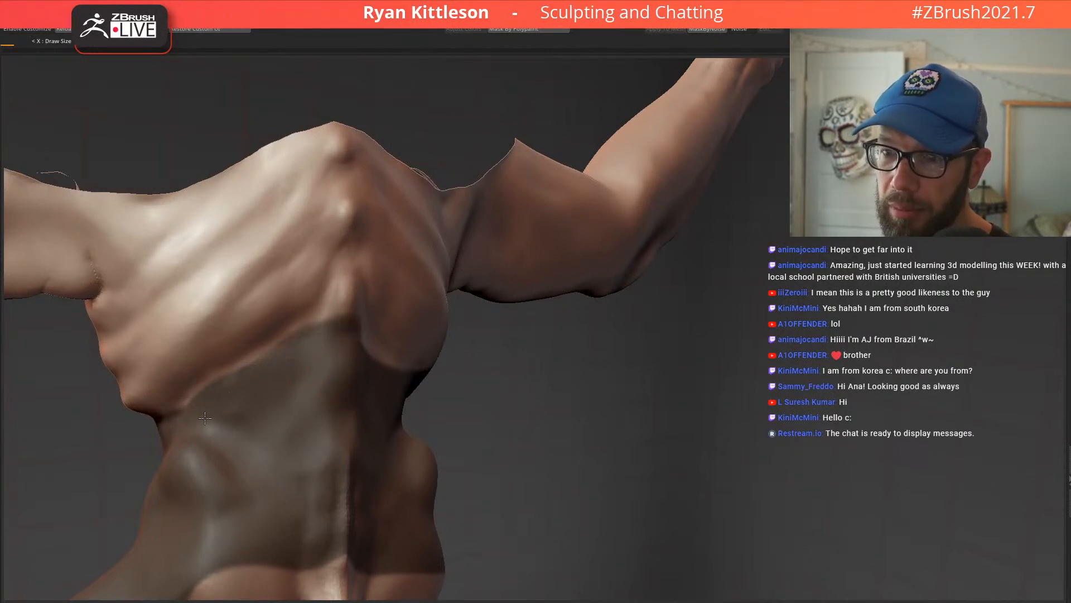
{"action": "mouse_move", "coordinate": [195, 424]}
{"action": "right_mouse_down"}
{"action": "mouse_move", "coordinate": [342, 313]}
{"action": "mouse_move", "coordinate": [313, 354]}
{"action": "right_mouse_up"}
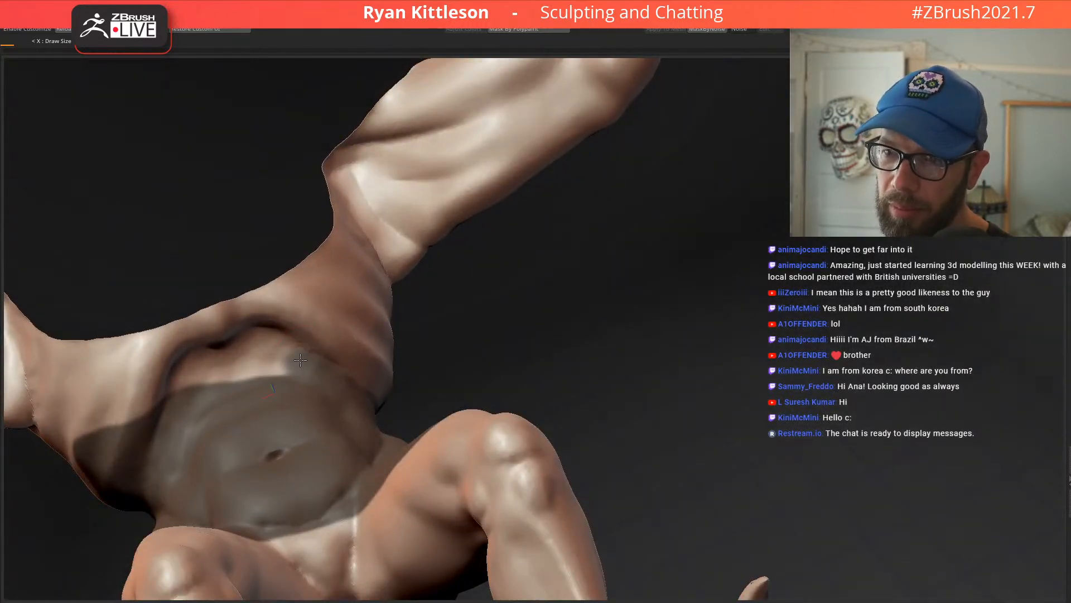
{"action": "mouse_move", "coordinate": [265, 341]}
{"action": "right_mouse_down"}
{"action": "mouse_move", "coordinate": [268, 245]}
{"action": "mouse_move", "coordinate": [290, 291]}
{"action": "mouse_move", "coordinate": [261, 321]}
{"action": "mouse_move", "coordinate": [263, 335]}
{"action": "right_mouse_up"}
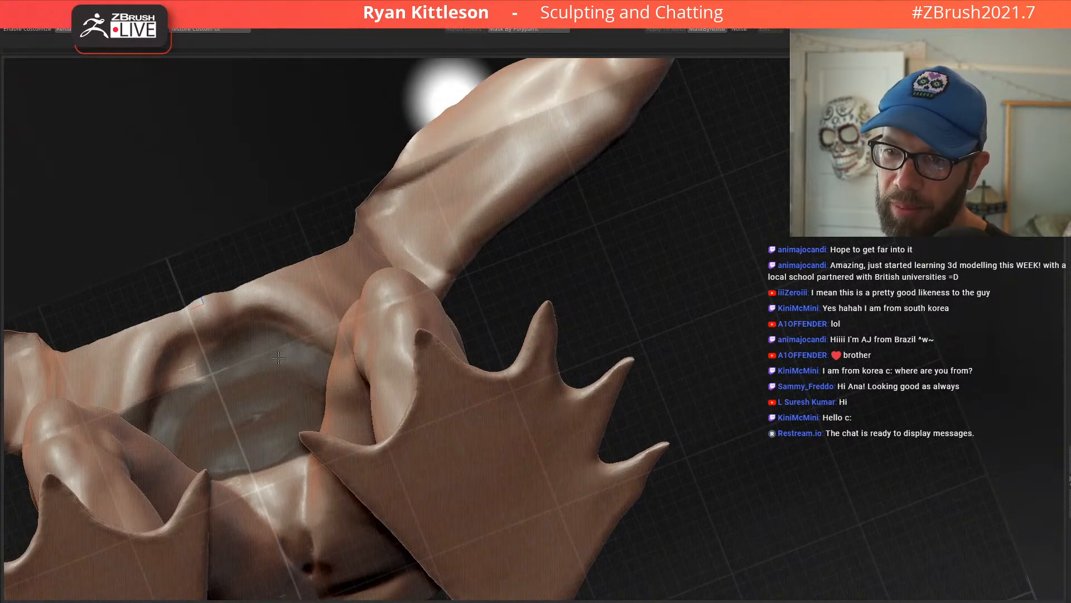
Step: Show the whole creature again, adjust the abdomen mask over the hips and inspect it against the chest polygroup
{"action": "right_click_drag", "start_coordinate": [288, 281], "coordinate": [518, 309]}
{"action": "mouse_move", "coordinate": [612, 316]}
{"action": "right_mouse_down", "text": "ctrl"}
{"action": "mouse_move", "coordinate": [512, 259]}
{"action": "mouse_move", "coordinate": [416, 301]}
{"action": "mouse_move", "coordinate": [444, 304]}
{"action": "right_mouse_up", "text": "ctrl"}
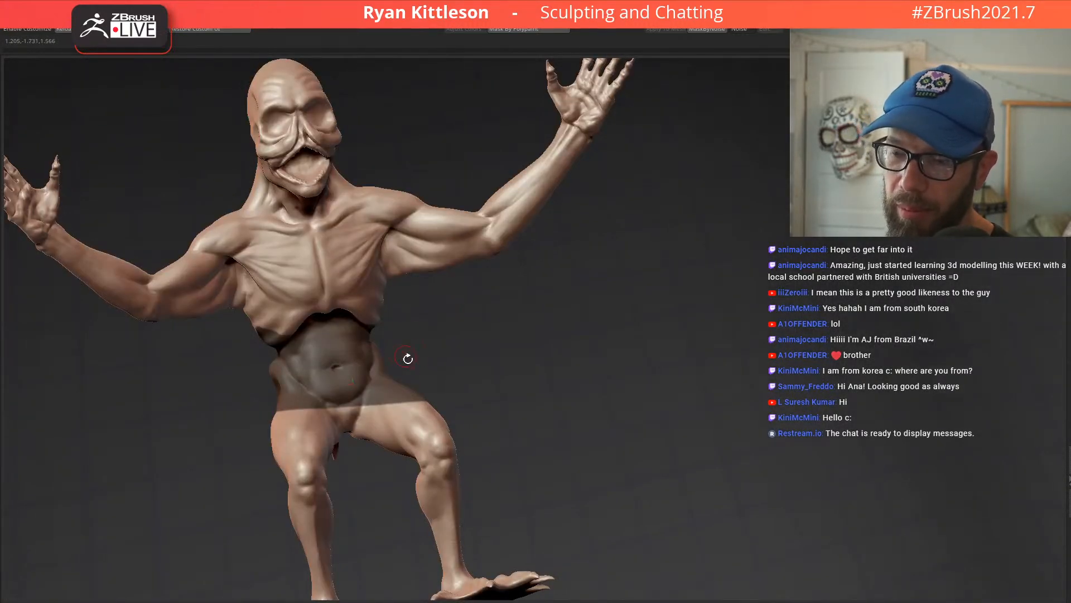
{"action": "key", "text": "f"}
{"action": "left_click_drag", "start_coordinate": [315, 357], "coordinate": [277, 558], "text": "ctrl"}
{"action": "right_click_drag", "start_coordinate": [377, 326], "coordinate": [393, 292]}
{"action": "right_click_drag", "start_coordinate": [372, 214], "coordinate": [477, 380]}
{"action": "right_click_drag", "start_coordinate": [578, 224], "coordinate": [343, 378]}
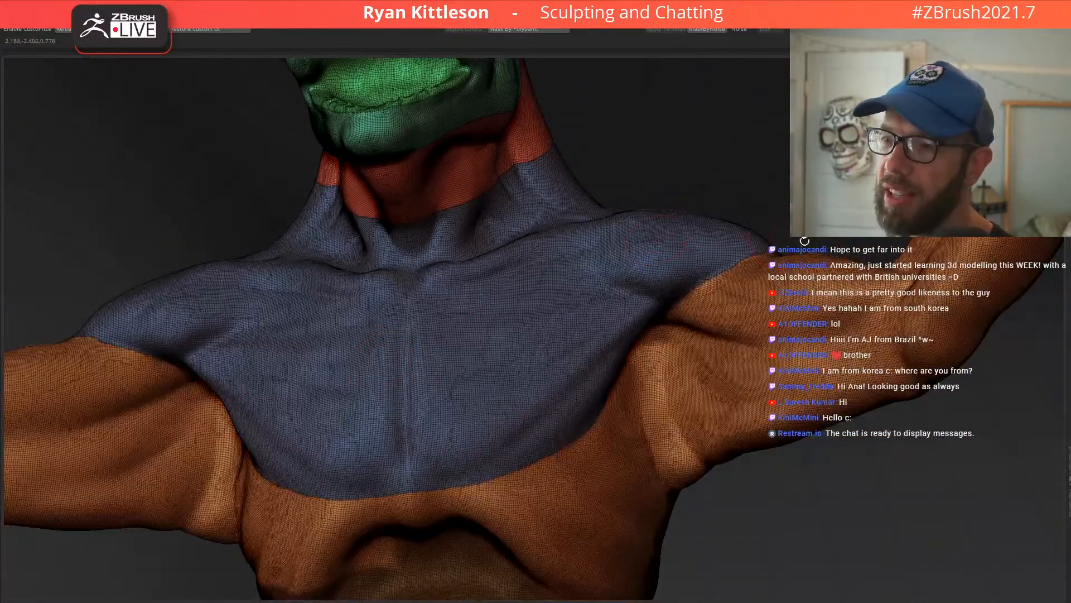
Step: Convert the masked abdomen and legs into their own polygroup and check its border against the chest and ribs
{"action": "right_click_drag", "start_coordinate": [468, 392], "coordinate": [480, 301], "text": "ctrl"}
{"action": "key", "text": "shift+f"}
{"action": "right_click_drag", "start_coordinate": [380, 380], "coordinate": [462, 344], "text": "ctrl"}
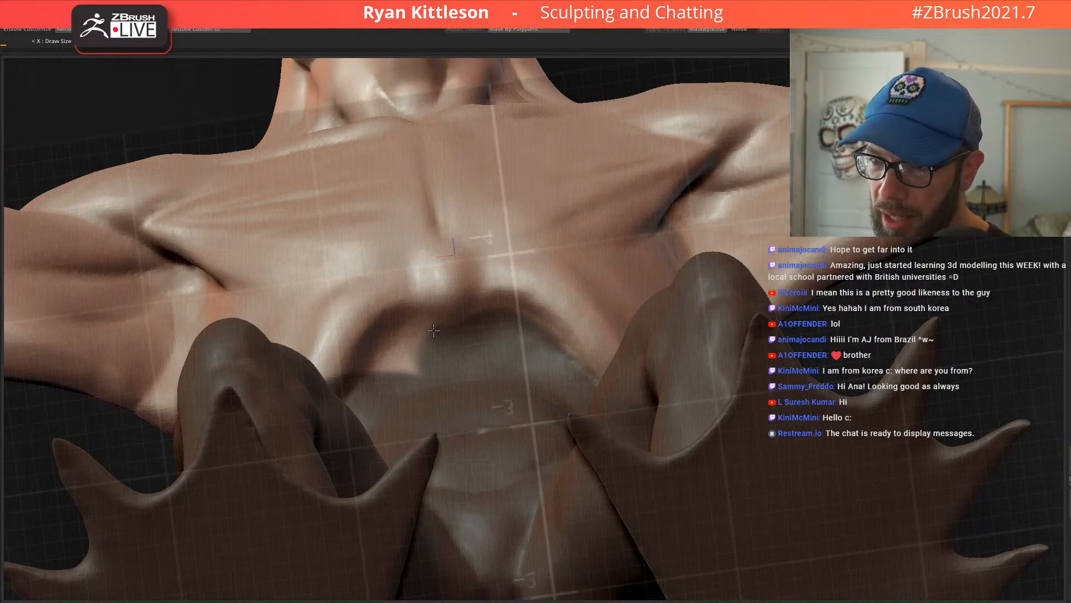
{"action": "right_click_drag", "start_coordinate": [526, 312], "coordinate": [498, 315], "text": "ctrl"}
{"action": "key", "text": "shift+f"}
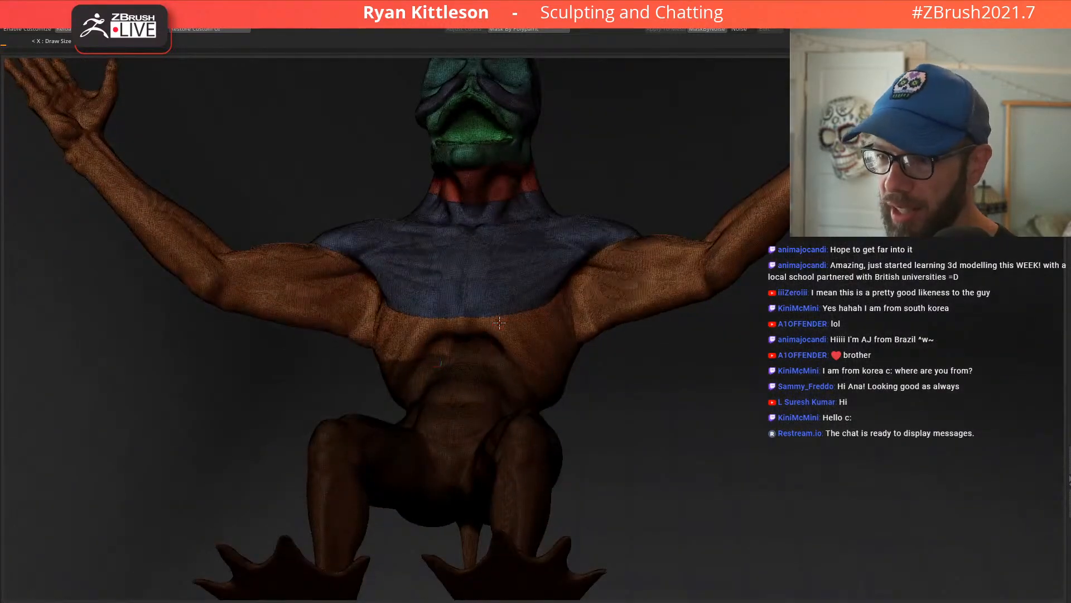
{"action": "key", "text": "ctrl+w"}
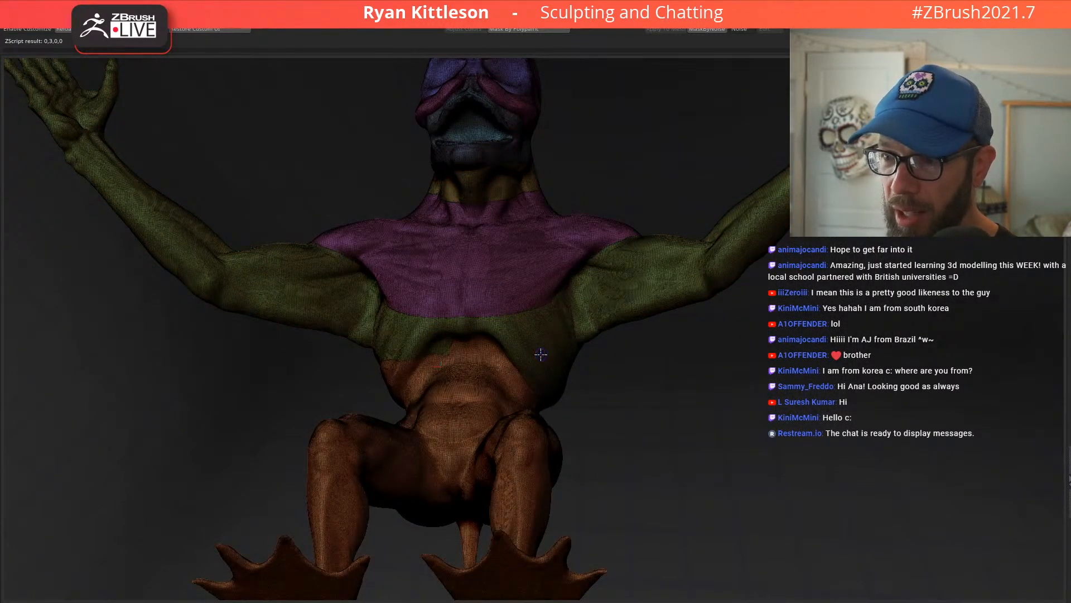
{"action": "key", "text": "shift+f"}
{"action": "right_click_drag", "start_coordinate": [494, 377], "coordinate": [529, 378], "text": "ctrl"}
{"action": "key", "text": "shift+f"}
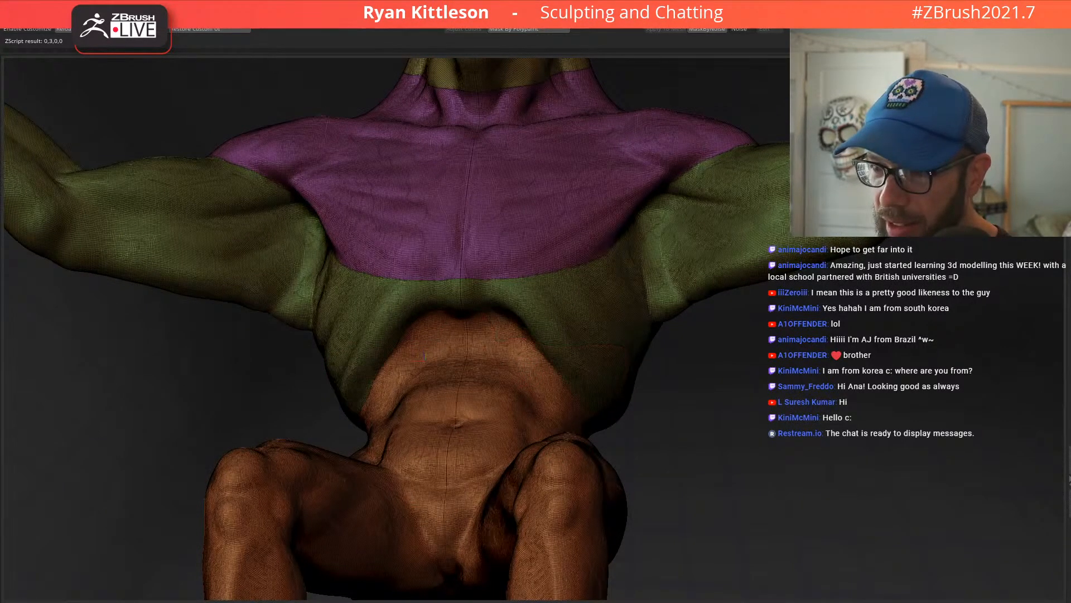
Step: Mask the upper part of one leg with a lasso outline that follows the lower edge of the buttock
{"action": "right_click_drag", "start_coordinate": [534, 370], "coordinate": [354, 301]}
{"action": "key", "text": "shift+f"}
{"action": "key", "text": "shift+f"}
{"action": "right_click_drag", "start_coordinate": [496, 313], "coordinate": [542, 331], "text": "alt"}
{"action": "right_click_drag", "start_coordinate": [556, 325], "coordinate": [575, 331]}
{"action": "mouse_move", "coordinate": [649, 267]}
{"action": "left_mouse_down", "text": "ctrl"}
{"action": "mouse_move", "coordinate": [533, 287]}
{"action": "mouse_move", "coordinate": [431, 398]}
{"action": "mouse_move", "coordinate": [784, 477]}
{"action": "left_mouse_up", "text": "ctrl"}
{"action": "mouse_move", "coordinate": [437, 386]}
{"action": "right_mouse_down"}
{"action": "mouse_move", "coordinate": [543, 333]}
{"action": "mouse_move", "coordinate": [396, 367]}
{"action": "mouse_move", "coordinate": [448, 412]}
{"action": "right_mouse_up"}
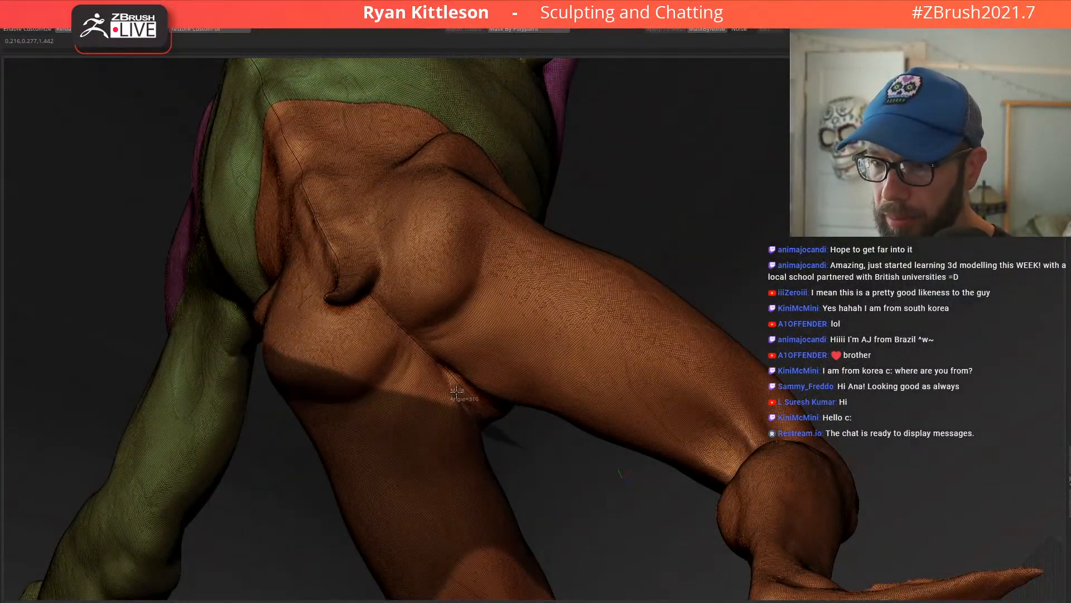
Step: Extend the leg mask over the hip and along the front crease between thigh and abdomen with lasso outlines
{"action": "mouse_move", "coordinate": [346, 442]}
{"action": "right_mouse_down"}
{"action": "mouse_move", "coordinate": [421, 393]}
{"action": "mouse_move", "coordinate": [361, 387]}
{"action": "mouse_move", "coordinate": [334, 234]}
{"action": "right_mouse_up"}
{"action": "mouse_move", "coordinate": [332, 222]}
{"action": "left_mouse_down", "text": "ctrl"}
{"action": "mouse_move", "coordinate": [191, 356]}
{"action": "mouse_move", "coordinate": [251, 410]}
{"action": "mouse_move", "coordinate": [335, 441]}
{"action": "mouse_move", "coordinate": [438, 242]}
{"action": "left_mouse_up", "text": "ctrl"}
{"action": "right_click_drag", "start_coordinate": [437, 242], "coordinate": [332, 246]}
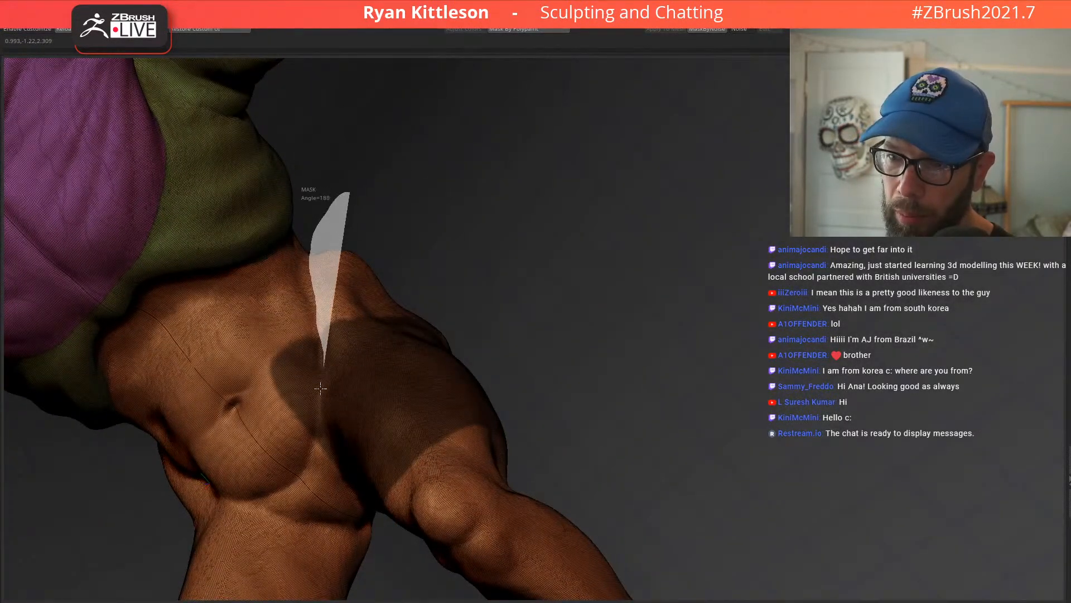
{"action": "left_click_drag", "start_coordinate": [311, 441], "coordinate": [349, 393], "text": "ctrl"}
{"action": "right_click_drag", "start_coordinate": [349, 392], "coordinate": [317, 347]}
Step: Trim the leg mask around the groin and fill in the remaining thigh area with lasso outlines
{"action": "left_click_drag", "start_coordinate": [334, 485], "coordinate": [195, 483], "text": "ctrl+alt"}
{"action": "mouse_move", "coordinate": [234, 385]}
{"action": "right_mouse_down"}
{"action": "mouse_move", "coordinate": [344, 410]}
{"action": "mouse_move", "coordinate": [457, 339]}
{"action": "mouse_move", "coordinate": [472, 197]}
{"action": "right_mouse_up"}
{"action": "left_click_drag", "start_coordinate": [471, 197], "coordinate": [531, 441], "text": "ctrl"}
{"action": "mouse_move", "coordinate": [491, 299]}
{"action": "right_mouse_down"}
{"action": "mouse_move", "coordinate": [420, 279]}
{"action": "mouse_move", "coordinate": [437, 218]}
{"action": "mouse_move", "coordinate": [431, 390]}
{"action": "mouse_move", "coordinate": [383, 239]}
{"action": "mouse_move", "coordinate": [364, 346]}
{"action": "mouse_move", "coordinate": [376, 455]}
{"action": "right_mouse_up"}
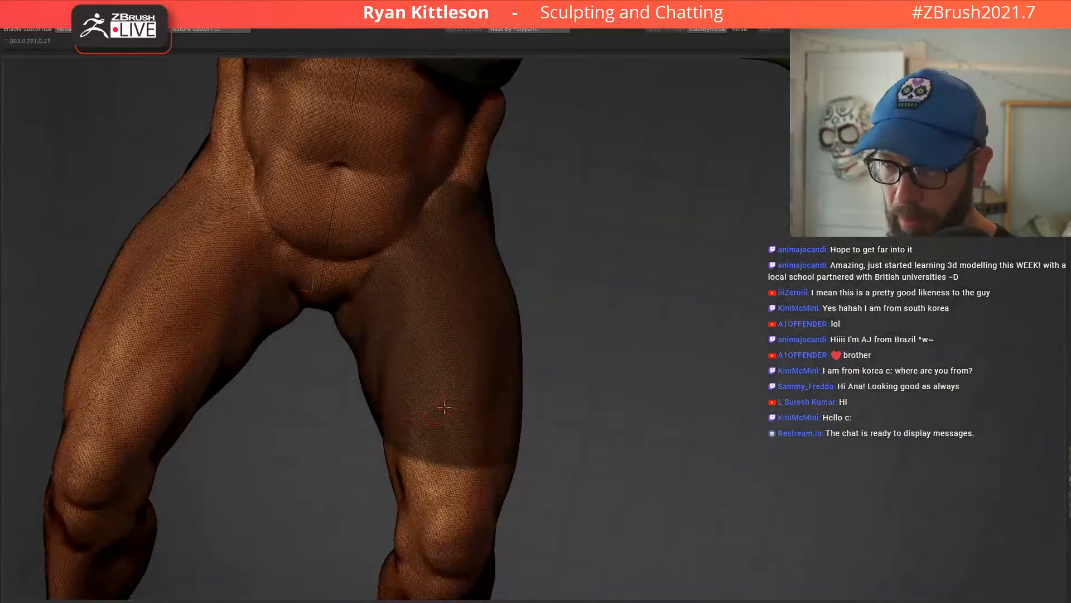
Step: Complete the mask down the leg and turn both legs into one polygroup separate from the abdomen
{"action": "right_click_drag", "start_coordinate": [440, 410], "coordinate": [524, 378], "text": "ctrl"}
{"action": "mouse_move", "coordinate": [584, 386]}
{"action": "left_mouse_down", "text": "ctrl"}
{"action": "mouse_move", "coordinate": [466, 379]}
{"action": "mouse_move", "coordinate": [385, 599]}
{"action": "mouse_move", "coordinate": [857, 398]}
{"action": "mouse_move", "coordinate": [704, 348]}
{"action": "left_mouse_up", "text": "ctrl"}
{"action": "key", "text": "ctrl+w"}
{"action": "mouse_move", "coordinate": [449, 341]}
{"action": "right_mouse_down", "text": "ctrl"}
{"action": "mouse_move", "coordinate": [524, 368]}
{"action": "mouse_move", "coordinate": [565, 550]}
{"action": "right_mouse_up", "text": "ctrl"}
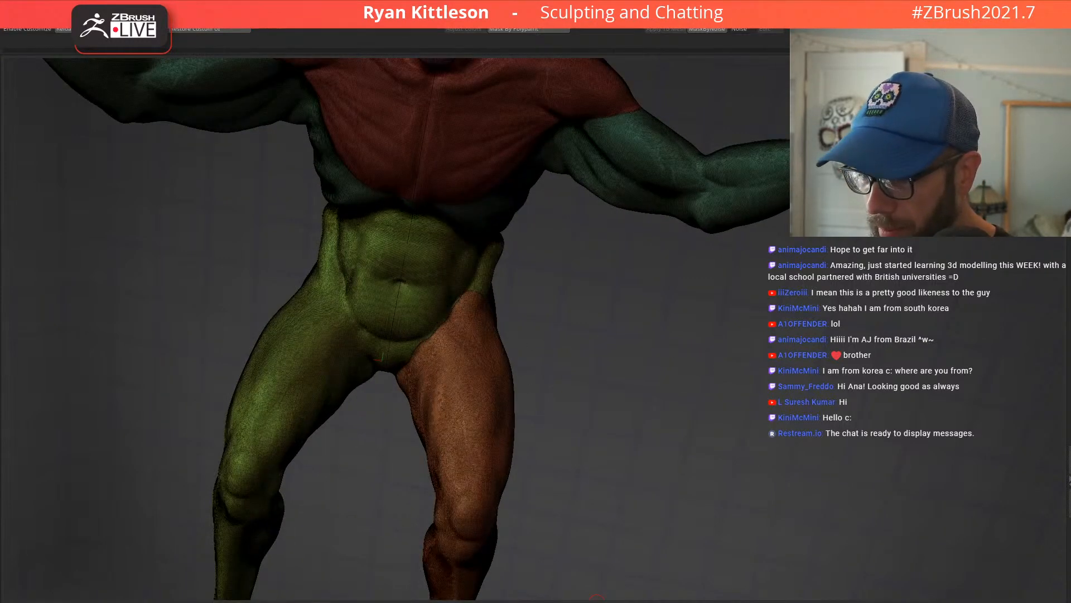
{"action": "key", "text": "ctrl+z"}
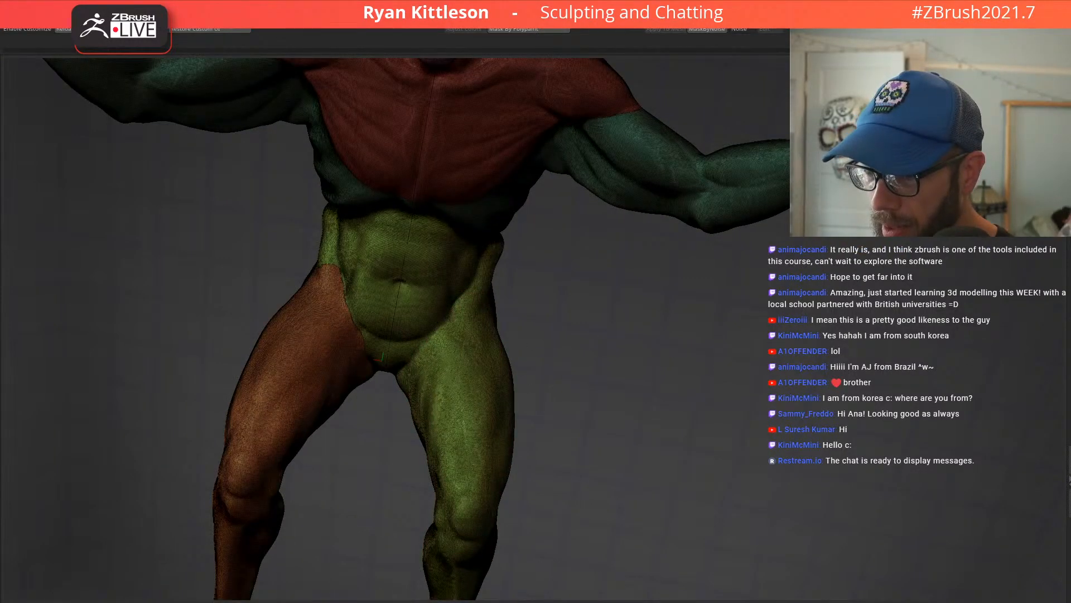
{"action": "key", "text": "ctrl+z"}
{"action": "mouse_move", "coordinate": [434, 342]}
{"action": "right_mouse_down"}
{"action": "mouse_move", "coordinate": [413, 357]}
{"action": "mouse_move", "coordinate": [411, 327]}
{"action": "right_mouse_up"}
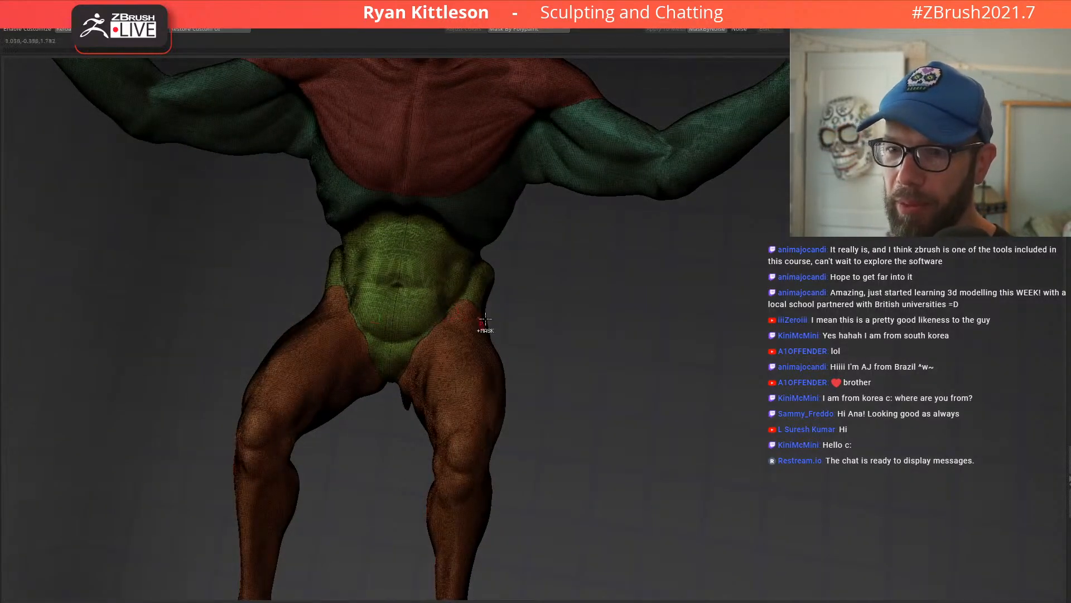
Step: Inspect the polygroup borders and the sculpted surface of the torso and legs, with the polygroup display on and off
{"action": "right_click_drag", "start_coordinate": [483, 323], "coordinate": [488, 237], "text": "ctrl"}
{"action": "key", "text": "shift+f"}
{"action": "right_click_drag", "start_coordinate": [438, 331], "coordinate": [438, 343]}
{"action": "key", "text": "shift+f"}
{"action": "right_click_drag", "start_coordinate": [431, 402], "coordinate": [509, 274], "text": "ctrl"}
{"action": "key", "text": "f"}
{"action": "key", "text": "shift+f"}
{"action": "key", "text": "shift+f"}
{"action": "key", "text": "shift+f"}
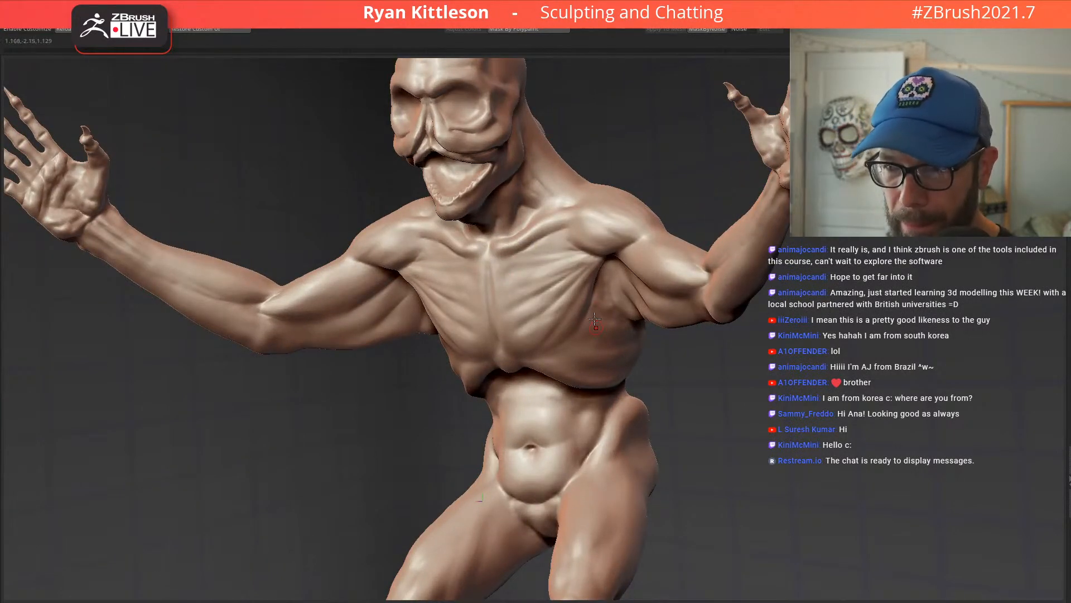
{"action": "right_click_drag", "start_coordinate": [523, 282], "coordinate": [535, 402], "text": "ctrl"}
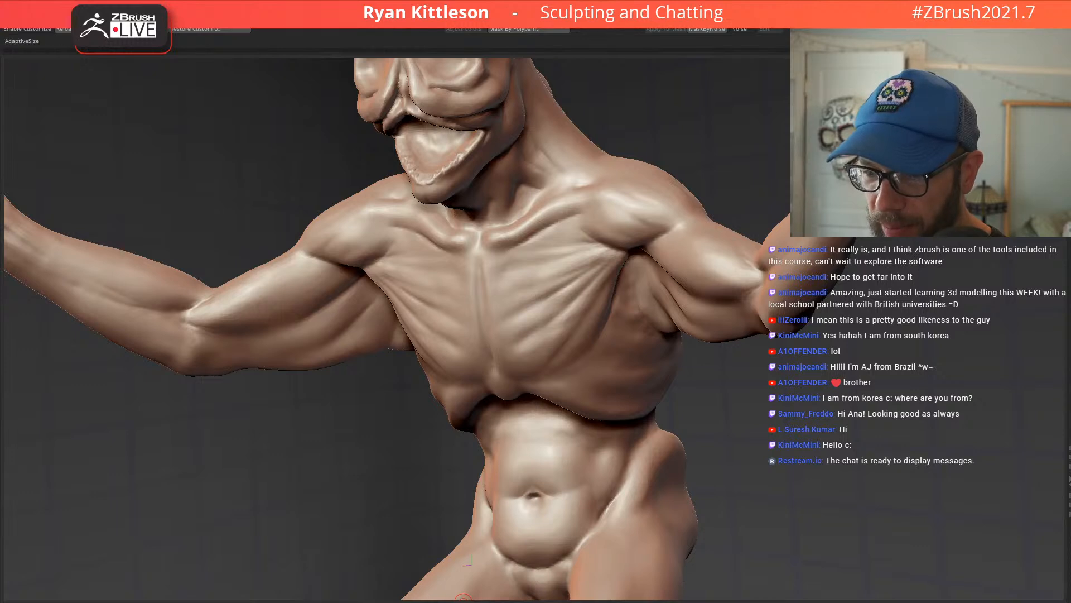
Step: Remesh the creature to a low-polygon mesh, inspect it with its polygroups shown, and return to the dense sculpt
{"action": "left_click", "coordinate": [967, 443]}
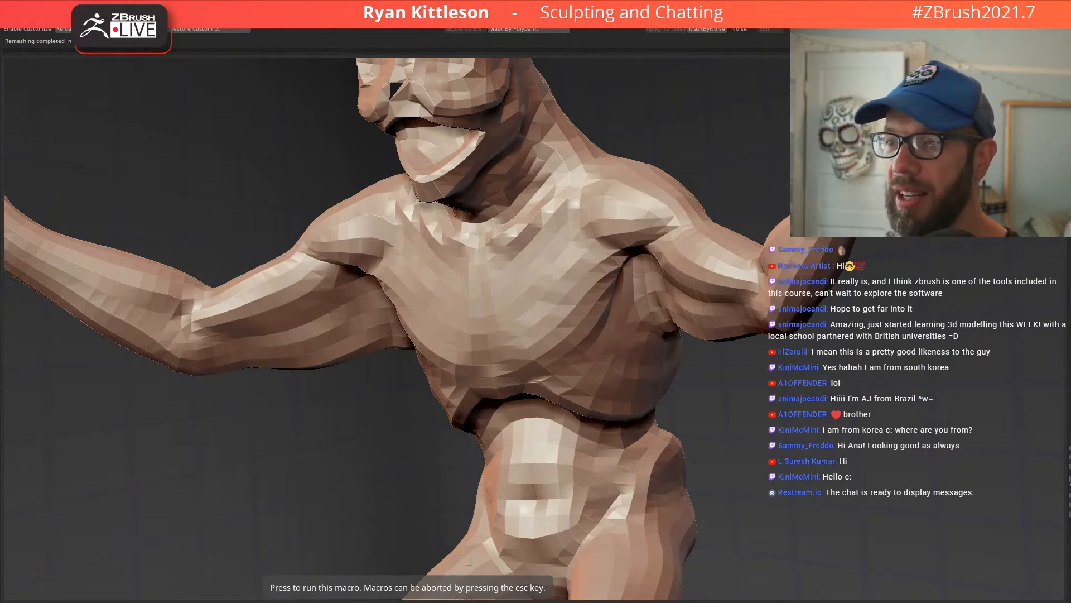
{"action": "mouse_move", "coordinate": [469, 243]}
{"action": "right_mouse_down"}
{"action": "mouse_move", "coordinate": [500, 237]}
{"action": "mouse_move", "coordinate": [499, 193]}
{"action": "mouse_move", "coordinate": [506, 232]}
{"action": "mouse_move", "coordinate": [497, 229]}
{"action": "mouse_move", "coordinate": [536, 254]}
{"action": "mouse_move", "coordinate": [672, 229]}
{"action": "mouse_move", "coordinate": [641, 275]}
{"action": "mouse_move", "coordinate": [522, 249]}
{"action": "right_mouse_up"}
{"action": "mouse_move", "coordinate": [732, 233]}
{"action": "right_mouse_down"}
{"action": "mouse_move", "coordinate": [773, 228]}
{"action": "mouse_move", "coordinate": [717, 210]}
{"action": "mouse_move", "coordinate": [624, 215]}
{"action": "mouse_move", "coordinate": [536, 263]}
{"action": "mouse_move", "coordinate": [603, 257]}
{"action": "mouse_move", "coordinate": [630, 282]}
{"action": "mouse_move", "coordinate": [582, 274]}
{"action": "mouse_move", "coordinate": [457, 287]}
{"action": "mouse_move", "coordinate": [531, 304]}
{"action": "mouse_move", "coordinate": [520, 234]}
{"action": "mouse_move", "coordinate": [557, 221]}
{"action": "mouse_move", "coordinate": [538, 292]}
{"action": "mouse_move", "coordinate": [571, 354]}
{"action": "right_mouse_up"}
{"action": "key", "text": "shift+f"}
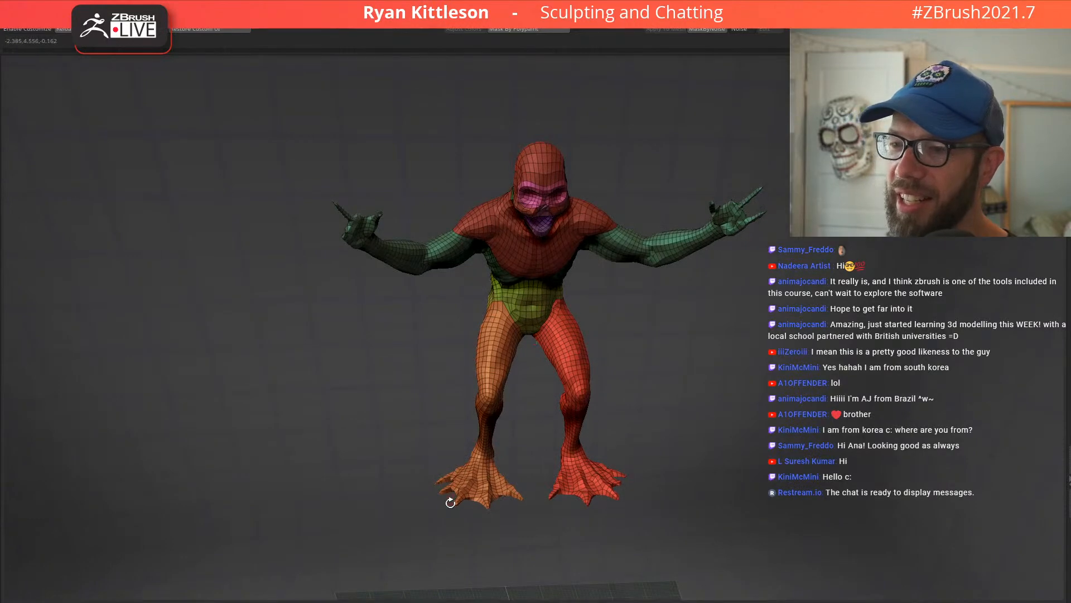
{"action": "right_click_drag", "start_coordinate": [436, 256], "coordinate": [559, 187]}
{"action": "key", "text": "Up"}
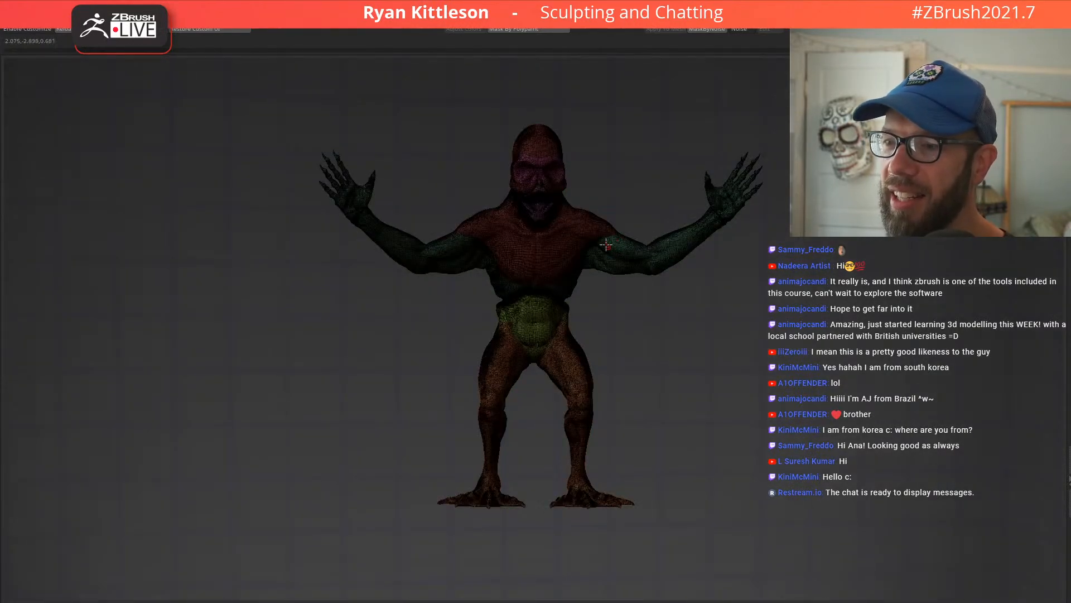
Step: Hide the polygroup display and set up a large brush for painting polygon density on the body
{"action": "key", "text": "shift+f"}
{"action": "right_click_drag", "start_coordinate": [575, 244], "coordinate": [561, 252], "text": "ctrl"}
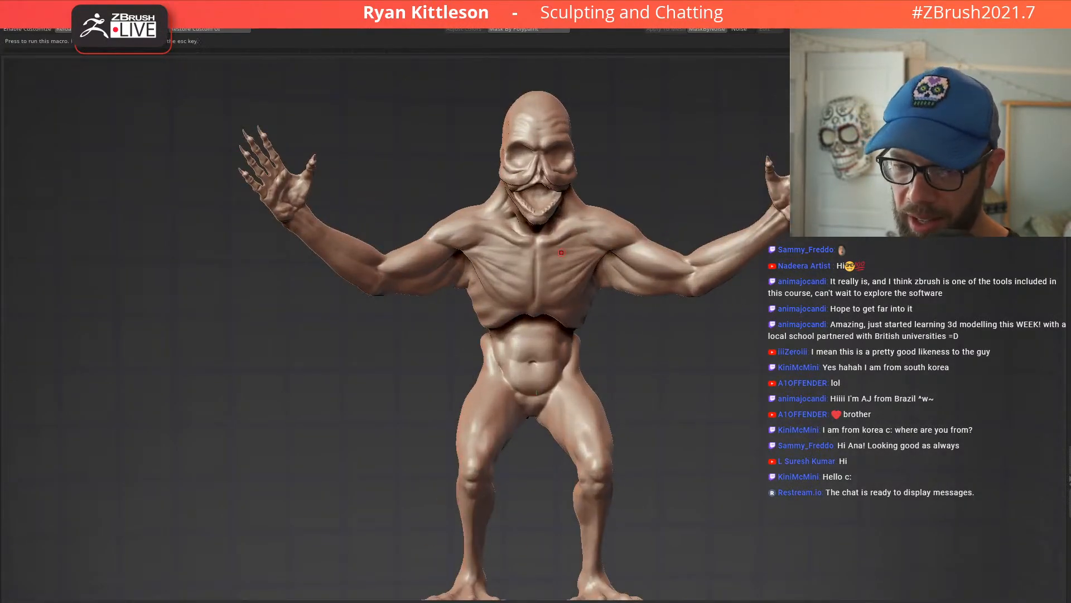
{"action": "right_click_drag", "start_coordinate": [515, 211], "coordinate": [562, 262], "text": "ctrl"}
{"action": "key", "text": "space"}
{"action": "left_click_drag", "start_coordinate": [561, 262], "coordinate": [557, 262]}
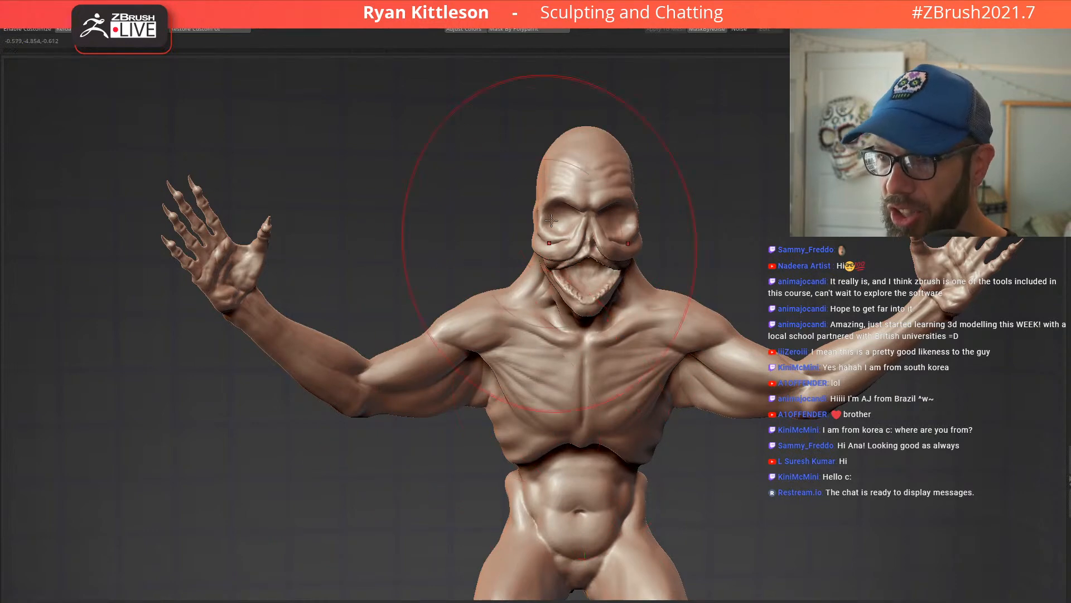
{"action": "key", "text": "v"}
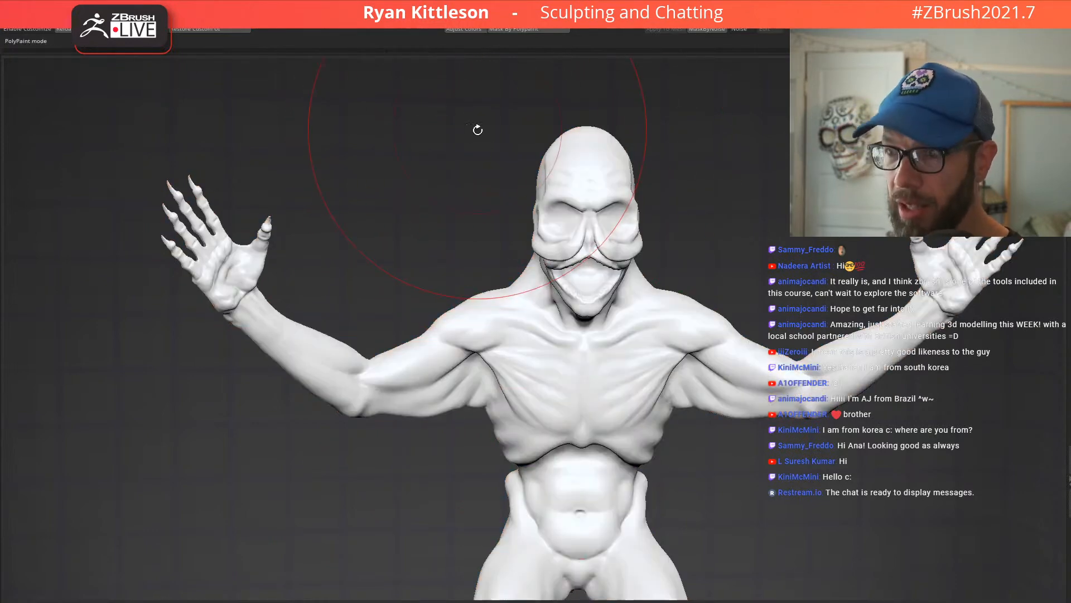
{"action": "right_click_drag", "start_coordinate": [604, 234], "coordinate": [586, 105]}
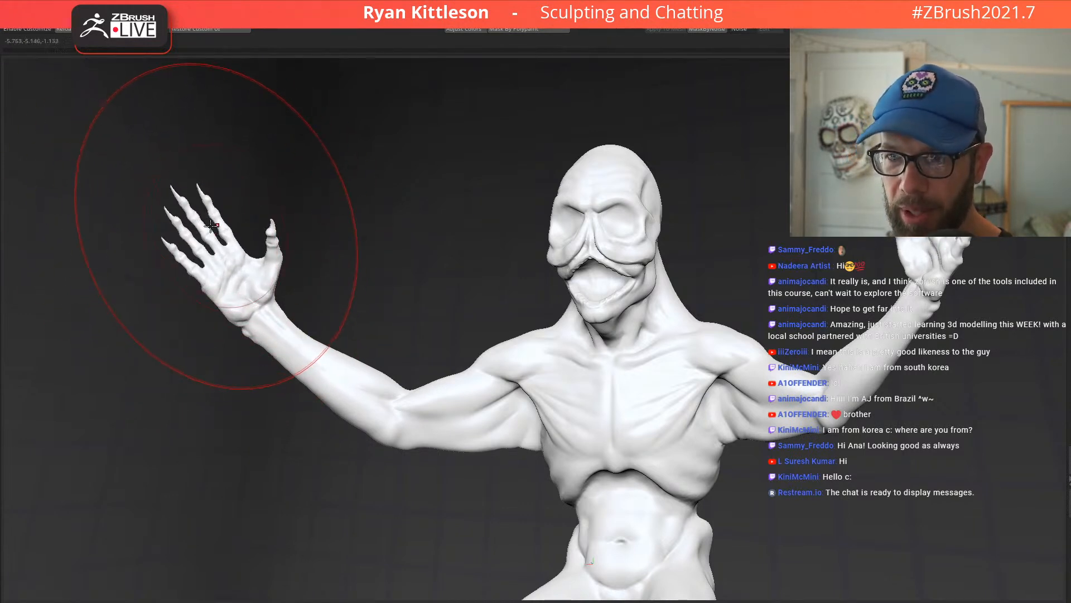
Step: Paint red density over the hands, head and neck, fading out at the wrists and upper chest
{"action": "mouse_move", "coordinate": [217, 256]}
{"action": "left_mouse_down"}
{"action": "mouse_move", "coordinate": [163, 215]}
{"action": "mouse_move", "coordinate": [260, 268]}
{"action": "mouse_move", "coordinate": [267, 240]}
{"action": "mouse_move", "coordinate": [272, 319]}
{"action": "mouse_move", "coordinate": [296, 351]}
{"action": "left_mouse_up"}
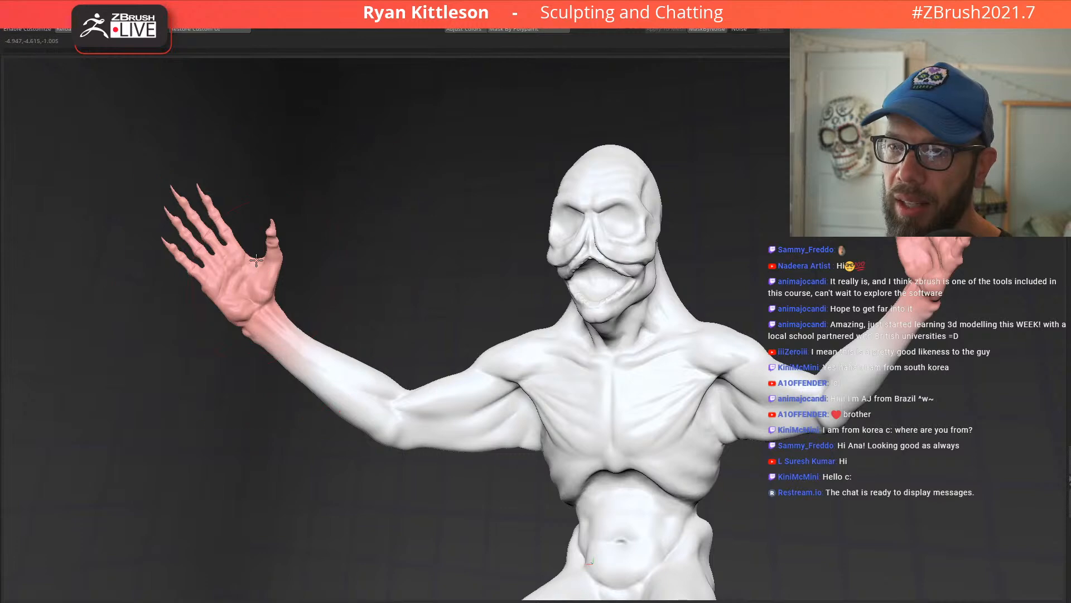
{"action": "mouse_move", "coordinate": [622, 172]}
{"action": "left_mouse_down"}
{"action": "mouse_move", "coordinate": [635, 206]}
{"action": "mouse_move", "coordinate": [616, 206]}
{"action": "mouse_move", "coordinate": [576, 247]}
{"action": "mouse_move", "coordinate": [578, 292]}
{"action": "left_mouse_up"}
{"action": "mouse_move", "coordinate": [459, 232]}
{"action": "left_mouse_down"}
{"action": "mouse_move", "coordinate": [626, 269]}
{"action": "mouse_move", "coordinate": [653, 260]}
{"action": "left_mouse_up"}
{"action": "mouse_move", "coordinate": [524, 201]}
{"action": "left_mouse_down"}
{"action": "mouse_move", "coordinate": [495, 227]}
{"action": "mouse_move", "coordinate": [502, 274]}
{"action": "left_mouse_up"}
{"action": "mouse_move", "coordinate": [608, 333]}
{"action": "left_mouse_down"}
{"action": "mouse_move", "coordinate": [549, 290]}
{"action": "mouse_move", "coordinate": [515, 244]}
{"action": "left_mouse_up"}
{"action": "mouse_move", "coordinate": [513, 335]}
{"action": "left_mouse_down"}
{"action": "mouse_move", "coordinate": [494, 352]}
{"action": "mouse_move", "coordinate": [457, 335]}
{"action": "mouse_move", "coordinate": [474, 336]}
{"action": "left_mouse_up"}
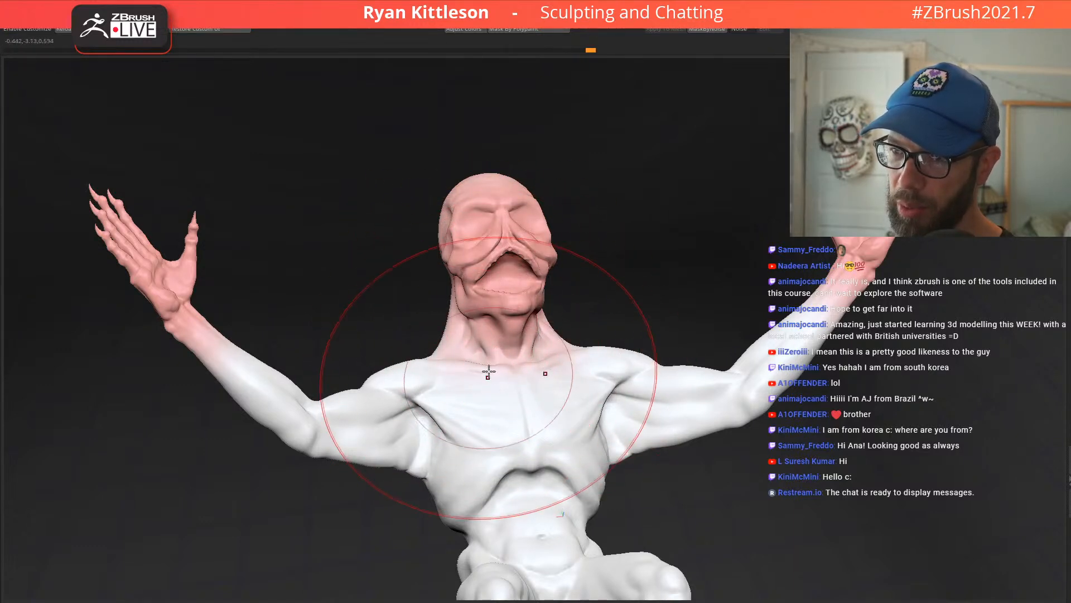
{"action": "left_click_drag", "start_coordinate": [528, 396], "coordinate": [505, 260]}
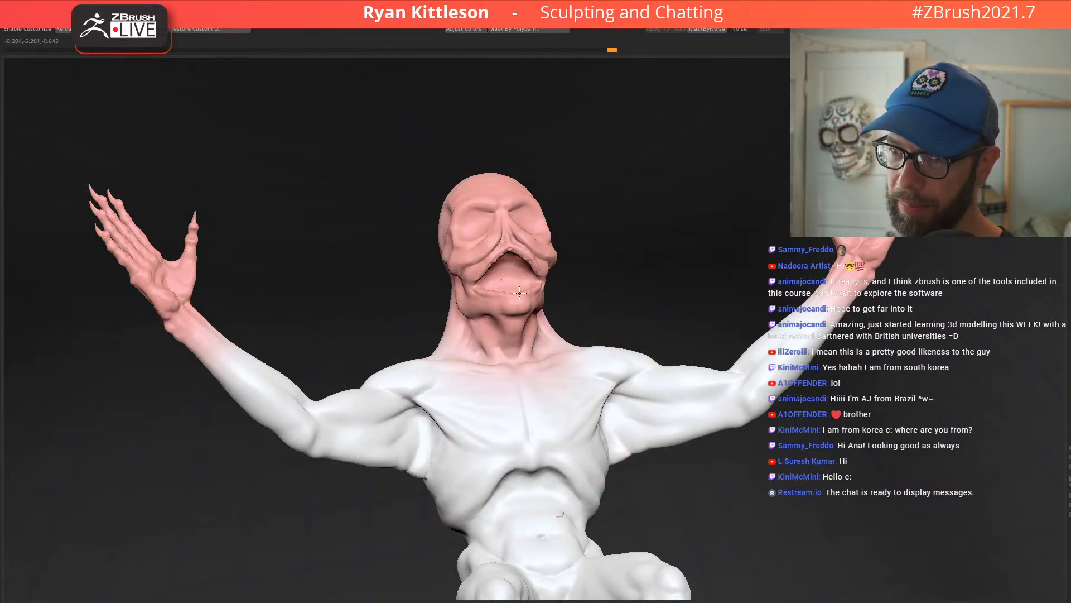
Step: Paint red density over both webbed feet up to the ankles, covering them from several sides
{"action": "right_click_drag", "start_coordinate": [512, 346], "coordinate": [480, 73], "text": "alt"}
{"action": "mouse_move", "coordinate": [504, 290]}
{"action": "right_mouse_down"}
{"action": "mouse_move", "coordinate": [497, 450]}
{"action": "mouse_move", "coordinate": [502, 274]}
{"action": "right_mouse_up"}
{"action": "mouse_move", "coordinate": [459, 383]}
{"action": "left_mouse_down"}
{"action": "mouse_move", "coordinate": [491, 401]}
{"action": "mouse_move", "coordinate": [474, 346]}
{"action": "mouse_move", "coordinate": [367, 406]}
{"action": "left_mouse_up"}
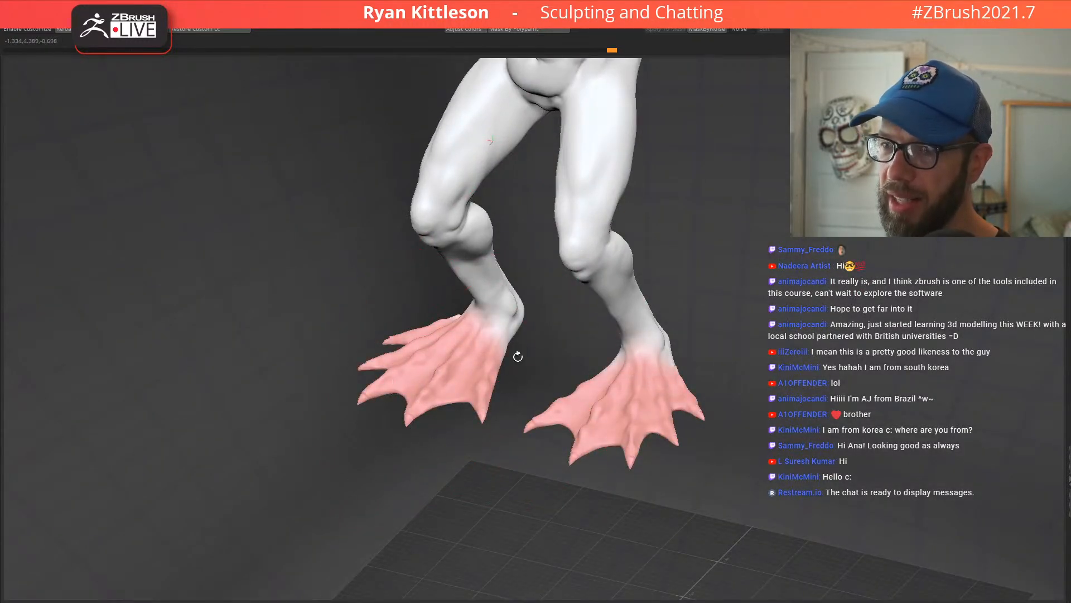
{"action": "right_click_drag", "start_coordinate": [509, 386], "coordinate": [461, 349]}
{"action": "mouse_move", "coordinate": [354, 332]}
{"action": "right_mouse_down"}
{"action": "mouse_move", "coordinate": [383, 361]}
{"action": "mouse_move", "coordinate": [355, 394]}
{"action": "mouse_move", "coordinate": [335, 326]}
{"action": "right_mouse_up"}
{"action": "left_click_drag", "start_coordinate": [335, 326], "coordinate": [338, 285]}
{"action": "mouse_move", "coordinate": [418, 279]}
{"action": "right_mouse_down"}
{"action": "mouse_move", "coordinate": [352, 359]}
{"action": "mouse_move", "coordinate": [442, 293]}
{"action": "mouse_move", "coordinate": [426, 299]}
{"action": "right_mouse_up"}
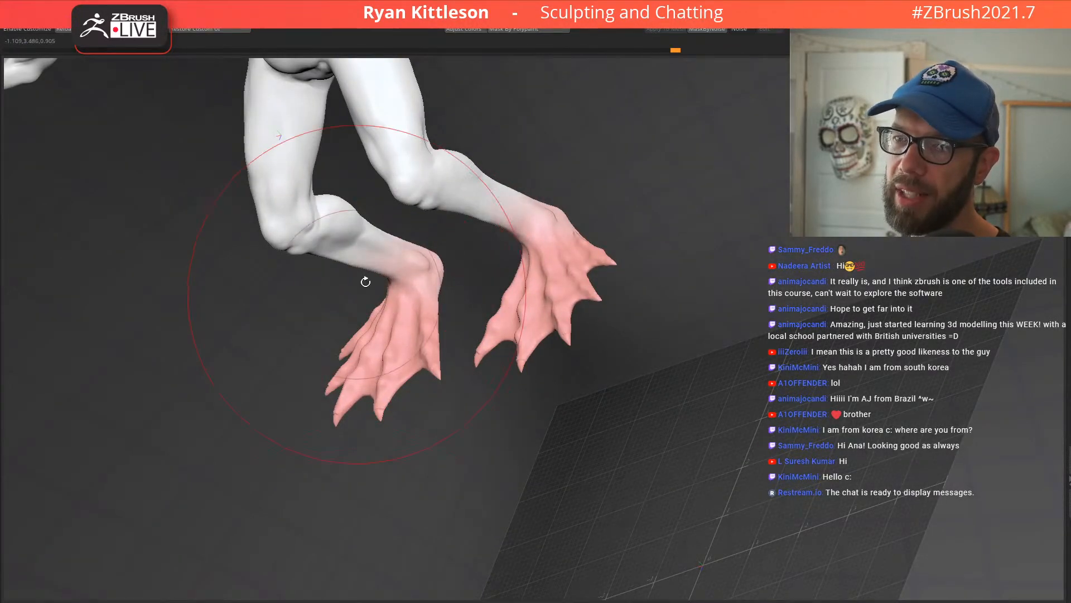
{"action": "right_click_drag", "start_coordinate": [534, 246], "coordinate": [580, 254]}
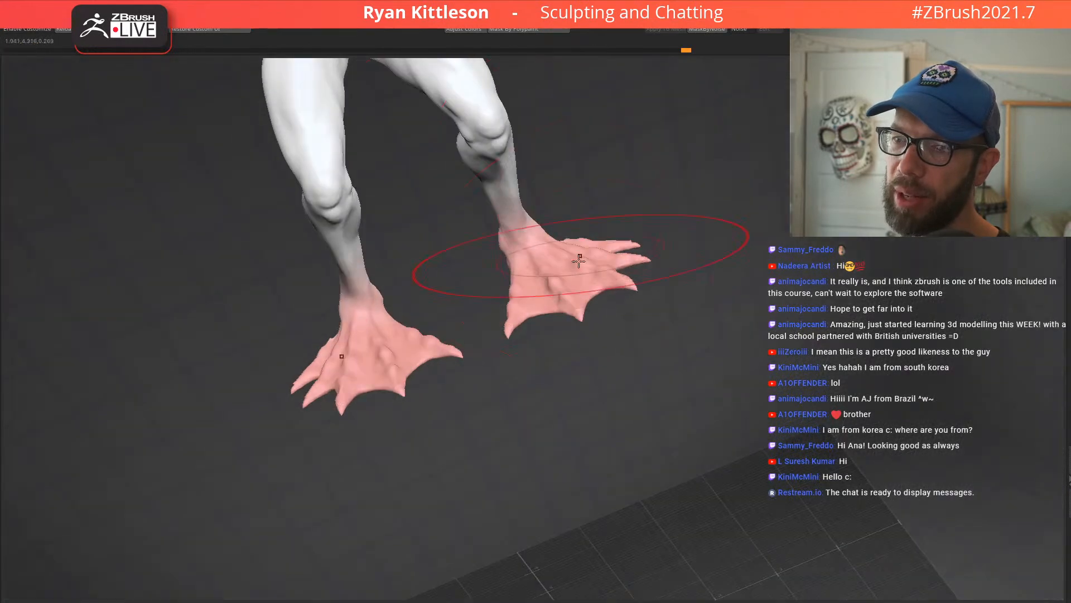
Step: Extend the red density paint from the wrists along the forearms toward the elbows
{"action": "right_click_drag", "start_coordinate": [451, 217], "coordinate": [512, 335], "text": "ctrl"}
{"action": "right_click_drag", "start_coordinate": [503, 265], "coordinate": [502, 252], "text": "shift"}
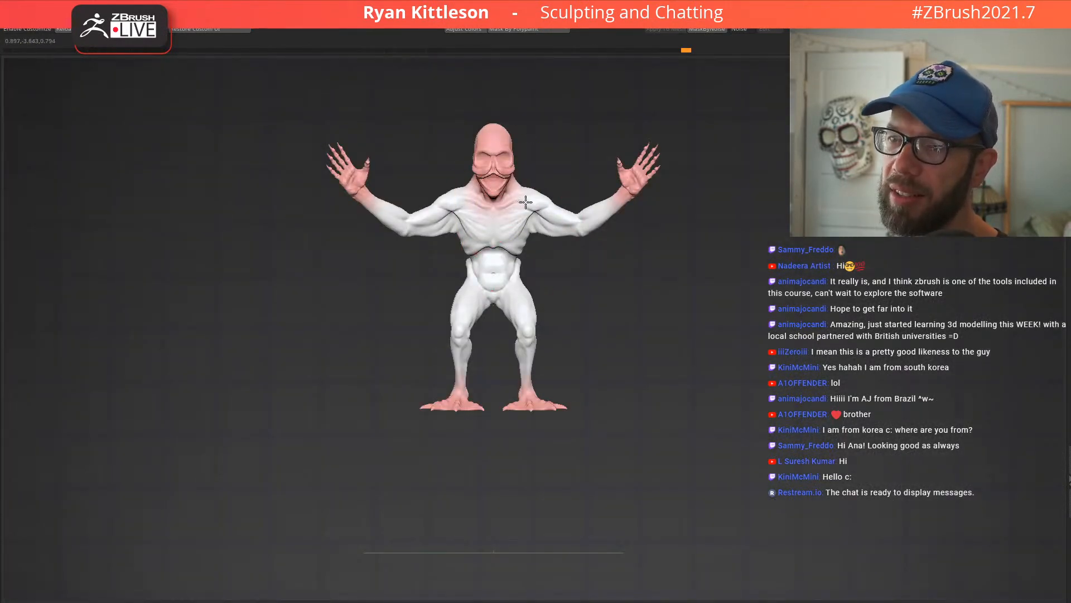
{"action": "right_click_drag", "start_coordinate": [524, 201], "coordinate": [483, 228], "text": "ctrl"}
{"action": "right_click_drag", "start_coordinate": [414, 229], "coordinate": [314, 223], "text": "ctrl"}
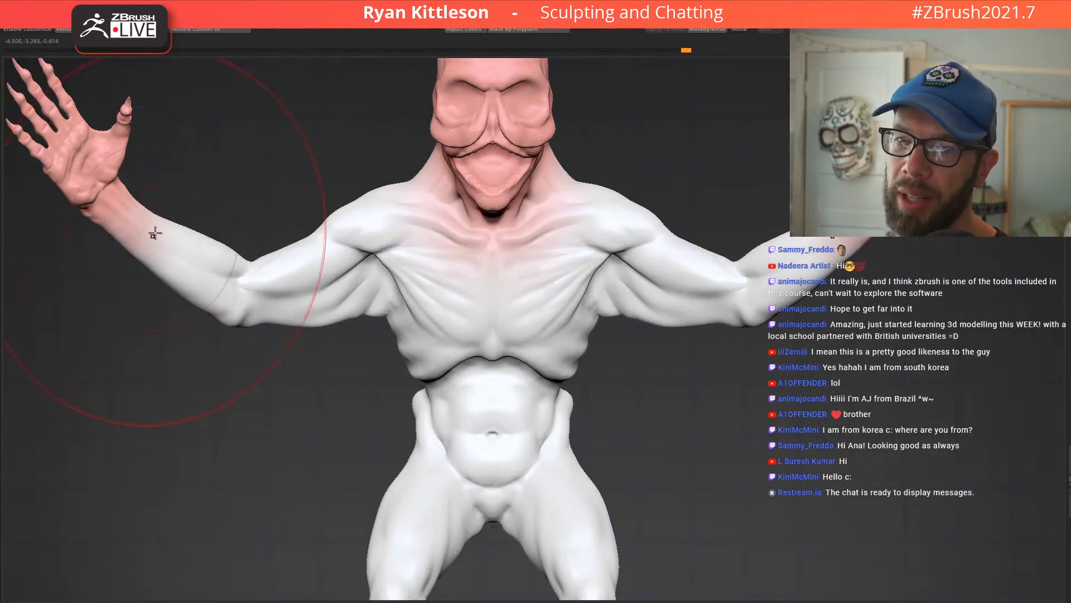
{"action": "right_click_drag", "start_coordinate": [164, 291], "coordinate": [160, 229]}
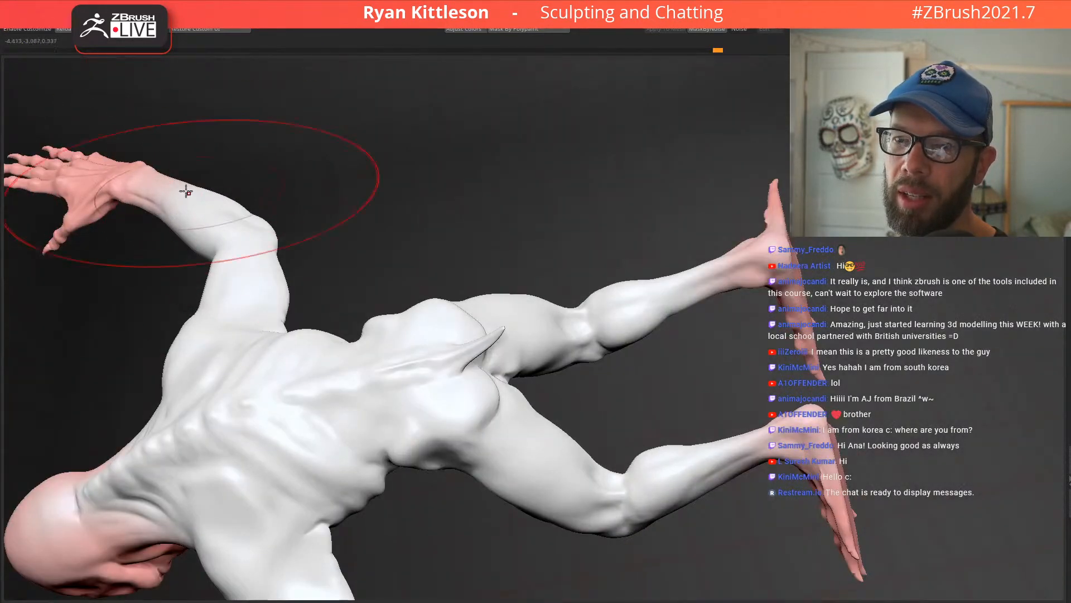
{"action": "right_click_drag", "start_coordinate": [285, 292], "coordinate": [462, 265]}
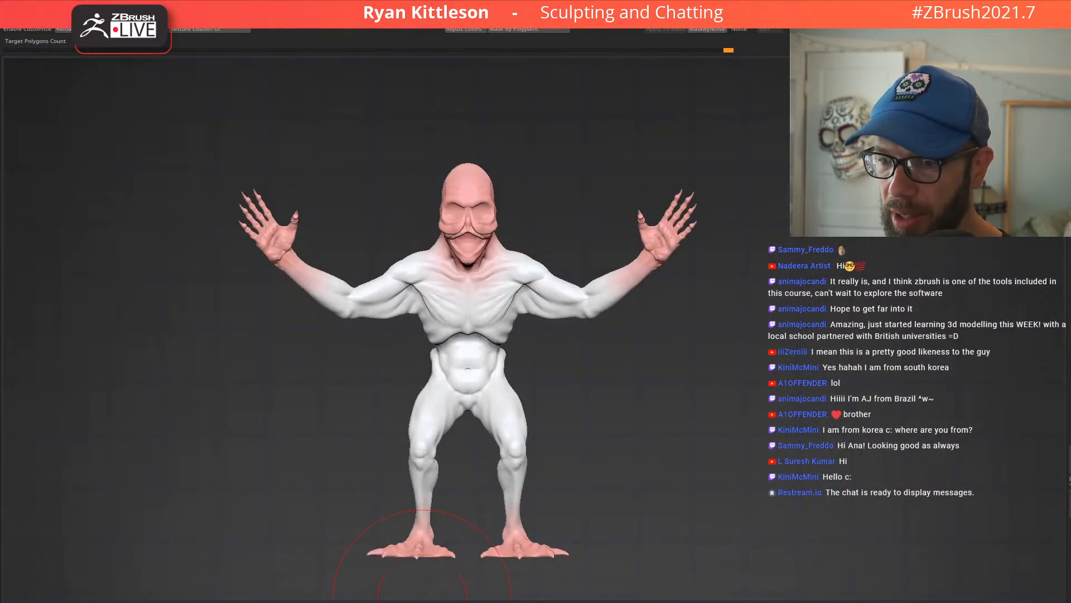
Step: Remesh the creature using the painted density and show the polygroups on the new mesh
{"action": "mouse_move", "coordinate": [471, 303]}
{"action": "right_mouse_down", "text": "alt"}
{"action": "mouse_move", "coordinate": [547, 270]}
{"action": "mouse_move", "coordinate": [562, 280]}
{"action": "right_mouse_up", "text": "alt"}
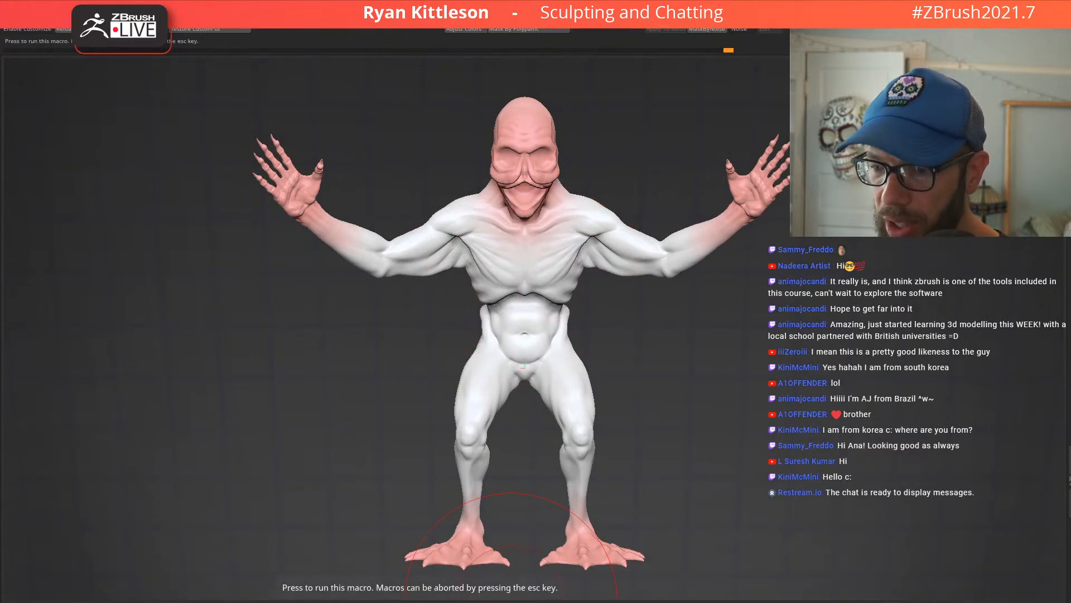
{"action": "left_click", "coordinate": [512, 599]}
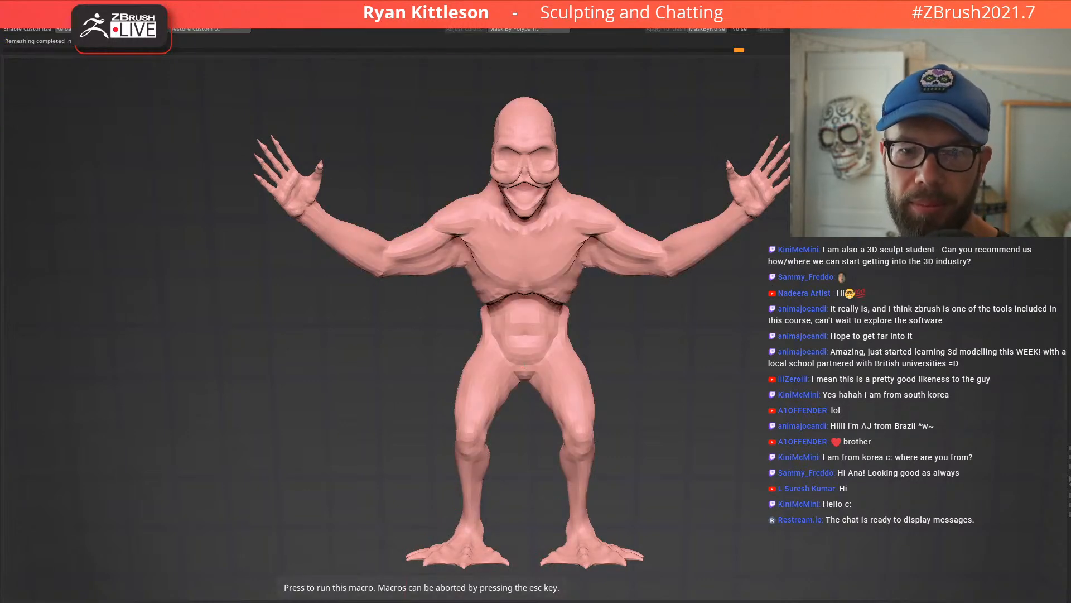
{"action": "right_click_drag", "start_coordinate": [494, 259], "coordinate": [501, 216]}
{"action": "key", "text": "shift+f"}
Step: Examine the remeshed topology along the polygroup borders of the head, chest, abdomen and legs from several angles
{"action": "right_click_drag", "start_coordinate": [472, 396], "coordinate": [634, 198]}
{"action": "right_click_drag", "start_coordinate": [310, 171], "coordinate": [310, 313], "text": "ctrl"}
{"action": "right_click_drag", "start_coordinate": [184, 235], "coordinate": [646, 313], "text": "alt"}
{"action": "right_click_drag", "start_coordinate": [399, 232], "coordinate": [347, 186]}
{"action": "mouse_move", "coordinate": [731, 237]}
{"action": "right_mouse_down", "text": "ctrl"}
{"action": "mouse_move", "coordinate": [756, 233]}
{"action": "mouse_move", "coordinate": [568, 188]}
{"action": "mouse_move", "coordinate": [592, 170]}
{"action": "mouse_move", "coordinate": [602, 173]}
{"action": "mouse_move", "coordinate": [570, 326]}
{"action": "mouse_move", "coordinate": [498, 353]}
{"action": "mouse_move", "coordinate": [505, 141]}
{"action": "mouse_move", "coordinate": [569, 257]}
{"action": "mouse_move", "coordinate": [447, 270]}
{"action": "mouse_move", "coordinate": [453, 290]}
{"action": "right_mouse_up", "text": "ctrl"}
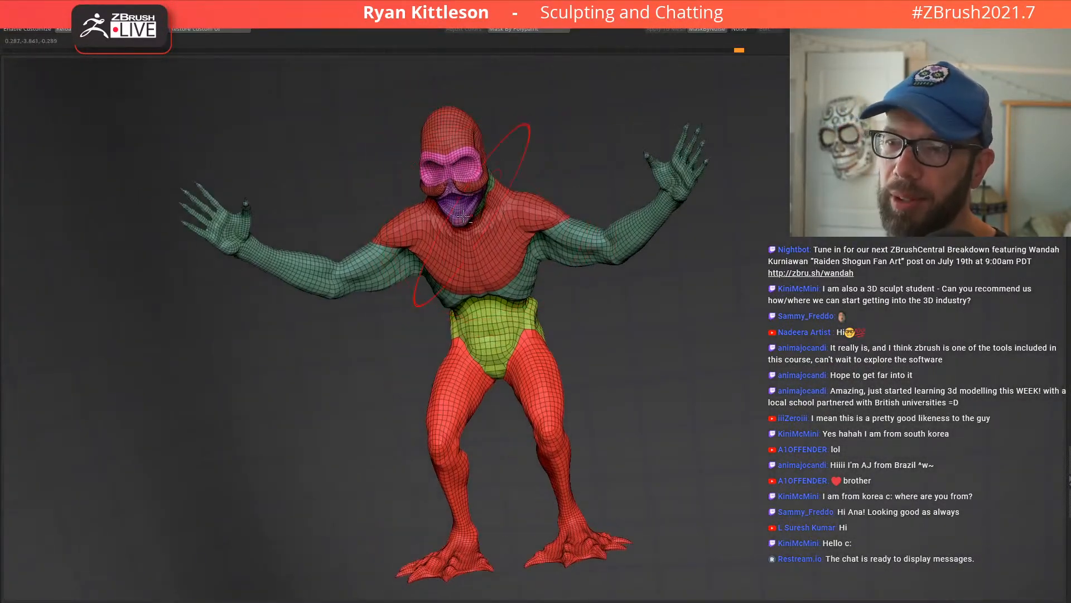
{"action": "right_click_drag", "start_coordinate": [489, 203], "coordinate": [467, 198], "text": "ctrl"}
{"action": "mouse_move", "coordinate": [496, 241]}
{"action": "right_mouse_down"}
{"action": "mouse_move", "coordinate": [505, 230]}
{"action": "mouse_move", "coordinate": [523, 241]}
{"action": "mouse_move", "coordinate": [511, 261]}
{"action": "mouse_move", "coordinate": [582, 253]}
{"action": "right_mouse_up"}
{"action": "right_click_drag", "start_coordinate": [473, 271], "coordinate": [494, 285]}
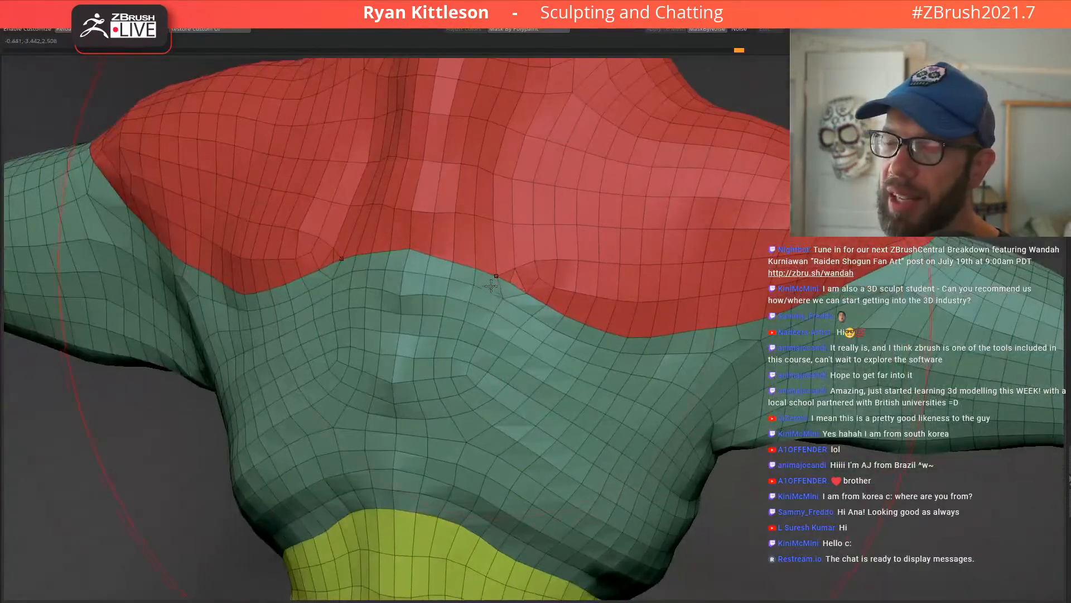
{"action": "key", "text": "space"}
{"action": "right_click_drag", "start_coordinate": [467, 290], "coordinate": [475, 146]}
{"action": "right_click_drag", "start_coordinate": [611, 267], "coordinate": [722, 318], "text": "ctrl"}
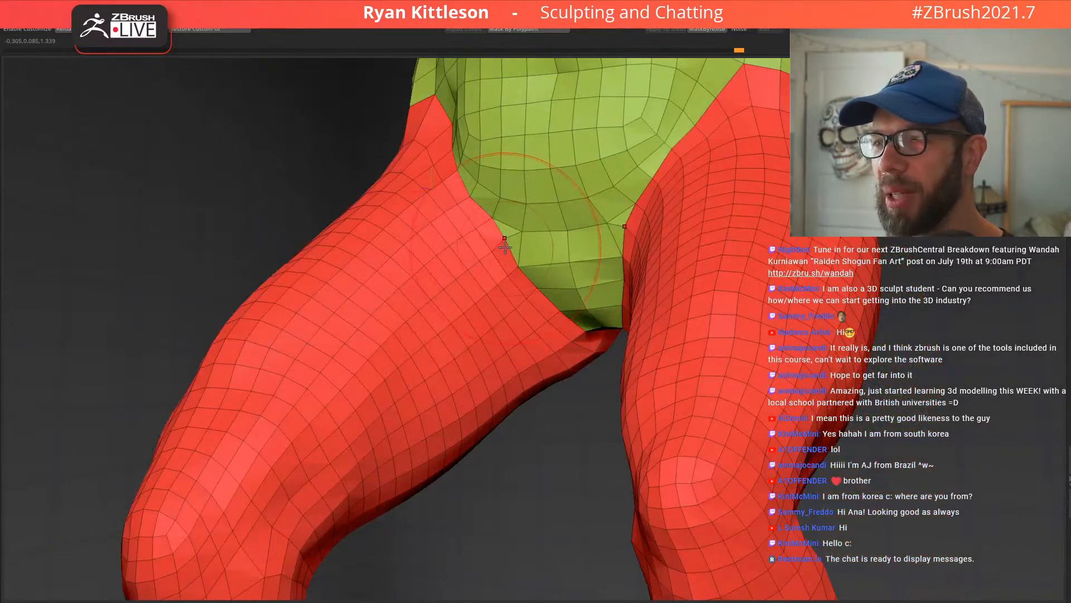
{"action": "right_click_drag", "start_coordinate": [517, 263], "coordinate": [649, 254], "text": "ctrl"}
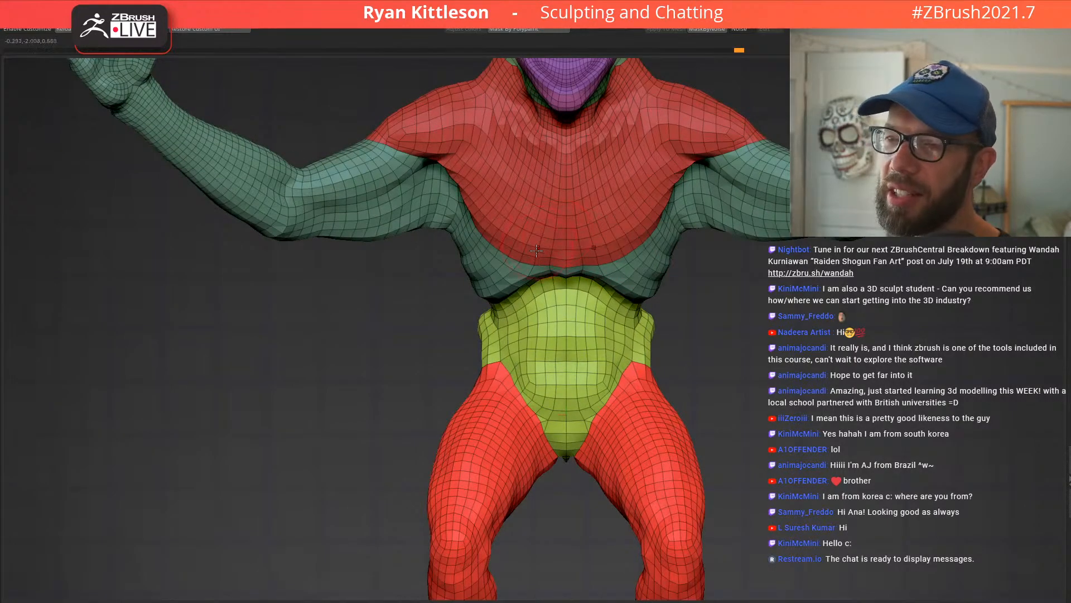
Step: Shrink the brush and move vertices along the red-teal polygroup border at the back of the shoulder to even out the quads
{"action": "right_click_drag", "start_coordinate": [516, 249], "coordinate": [383, 218]}
{"action": "right_click_drag", "start_coordinate": [521, 272], "coordinate": [548, 189], "text": "ctrl"}
{"action": "right_click_drag", "start_coordinate": [570, 292], "coordinate": [708, 284]}
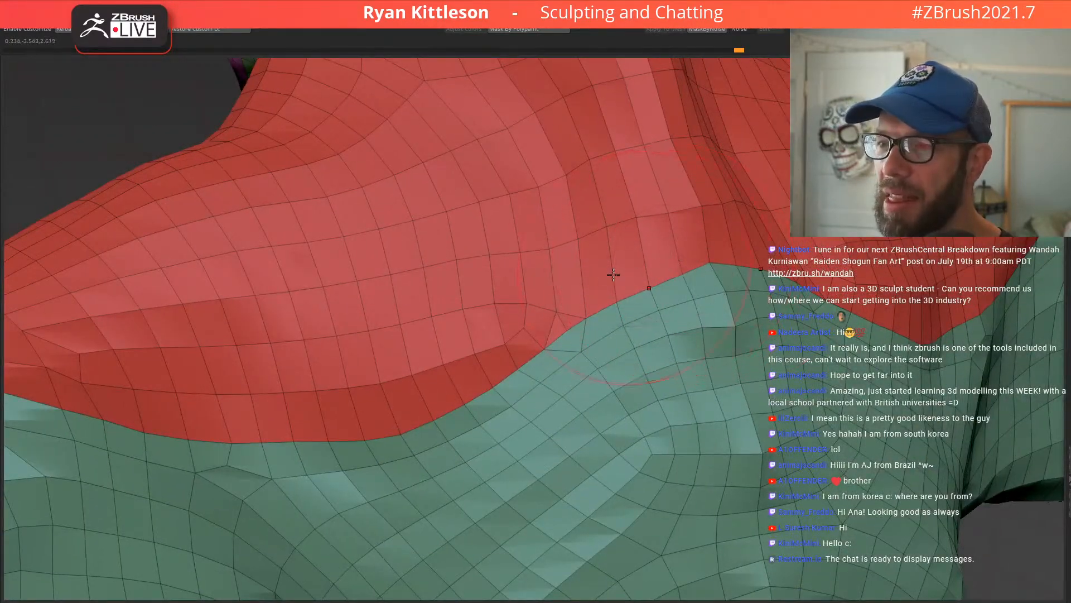
{"action": "right_click_drag", "start_coordinate": [631, 269], "coordinate": [248, 193], "text": "ctrl"}
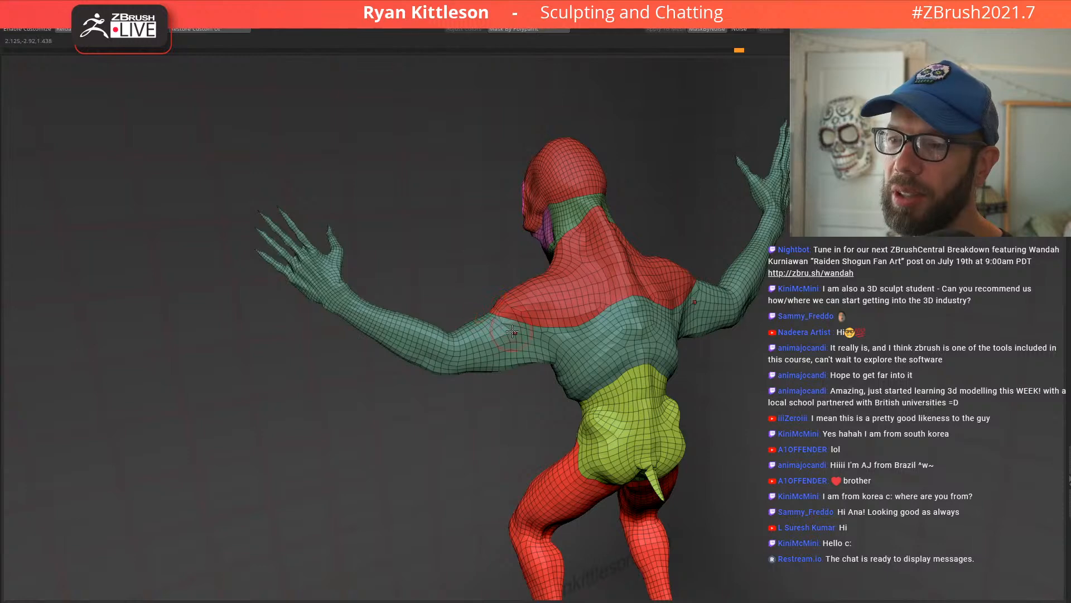
{"action": "scroll", "coordinate": [509, 328], "scroll_direction": "up", "scroll_amount": 4}
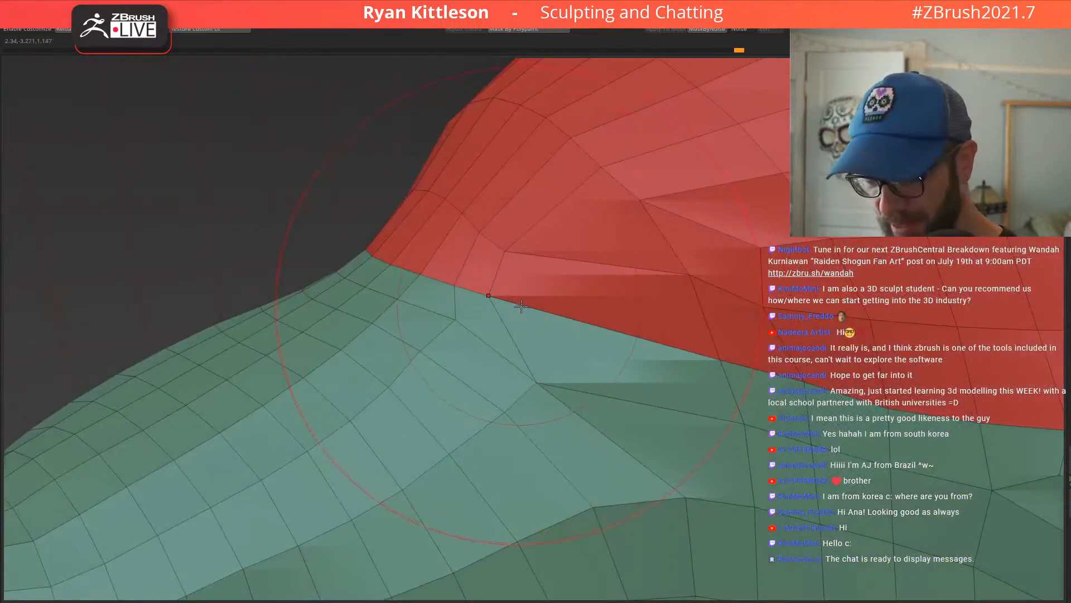
{"action": "key", "text": "space"}
{"action": "left_click_drag", "start_coordinate": [519, 306], "coordinate": [507, 304]}
{"action": "right_click_drag", "start_coordinate": [479, 295], "coordinate": [478, 302]}
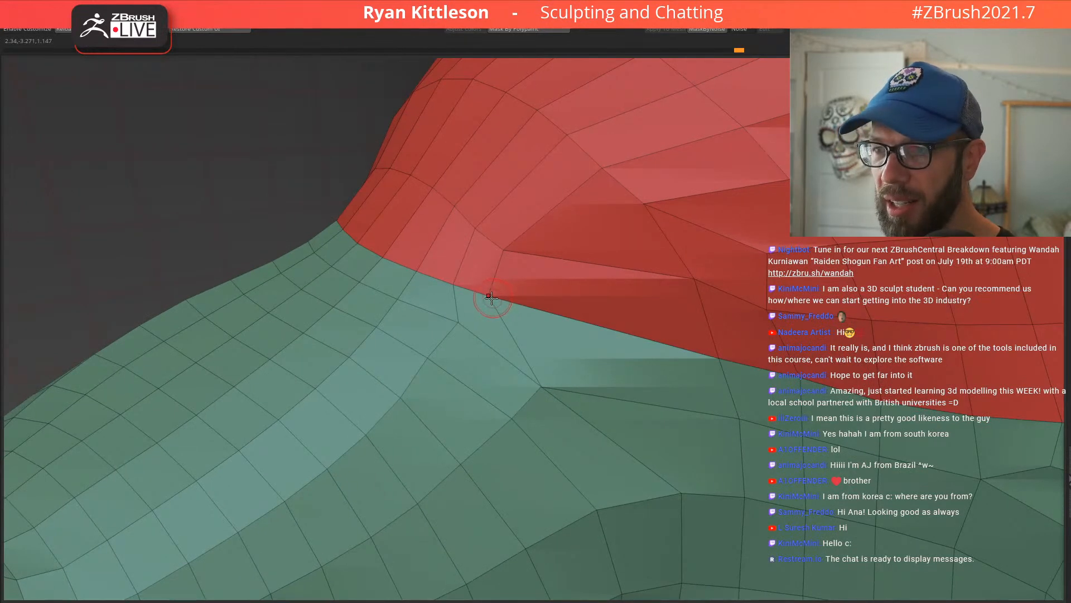
{"action": "left_click_drag", "start_coordinate": [504, 298], "coordinate": [575, 316]}
{"action": "left_click_drag", "start_coordinate": [505, 252], "coordinate": [665, 270]}
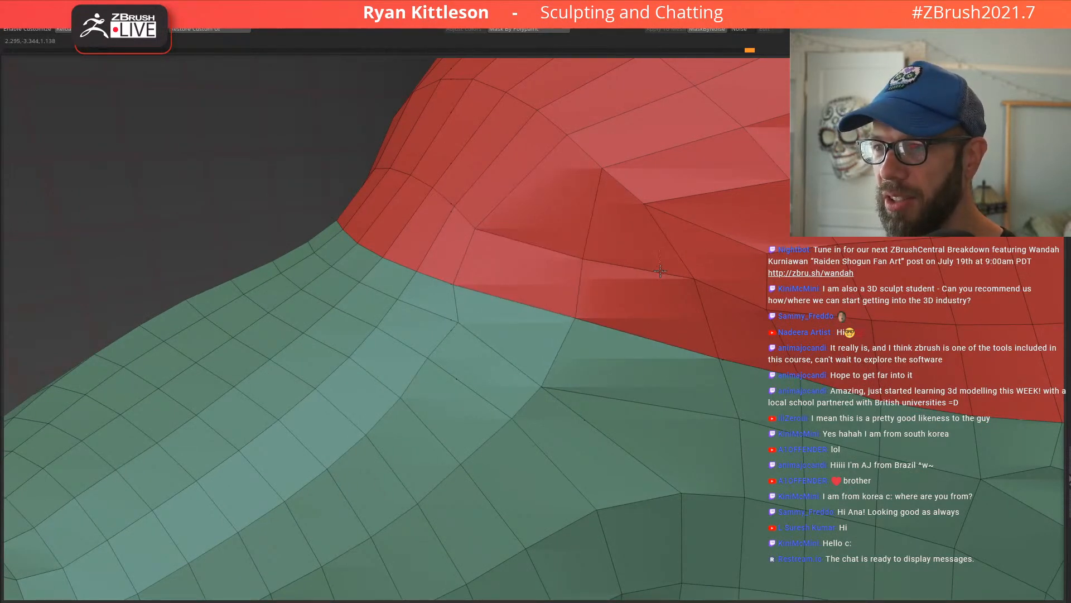
{"action": "left_click_drag", "start_coordinate": [644, 205], "coordinate": [699, 305]}
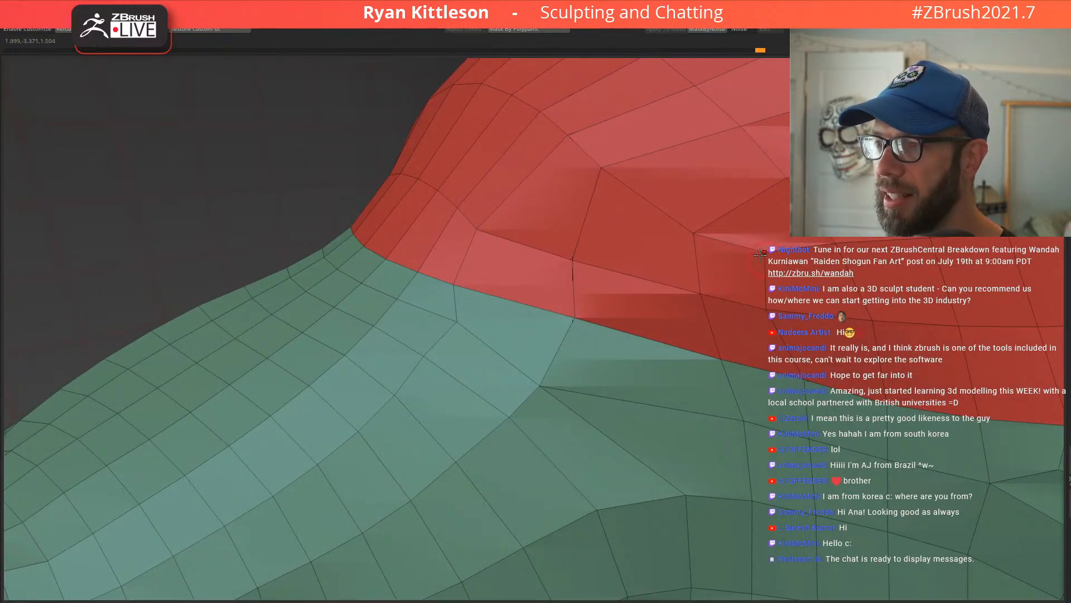
Step: Adjust more vertices on both sides of the rear shoulder border to smooth the surrounding edge flow
{"action": "right_click_drag", "start_coordinate": [577, 179], "coordinate": [564, 146]}
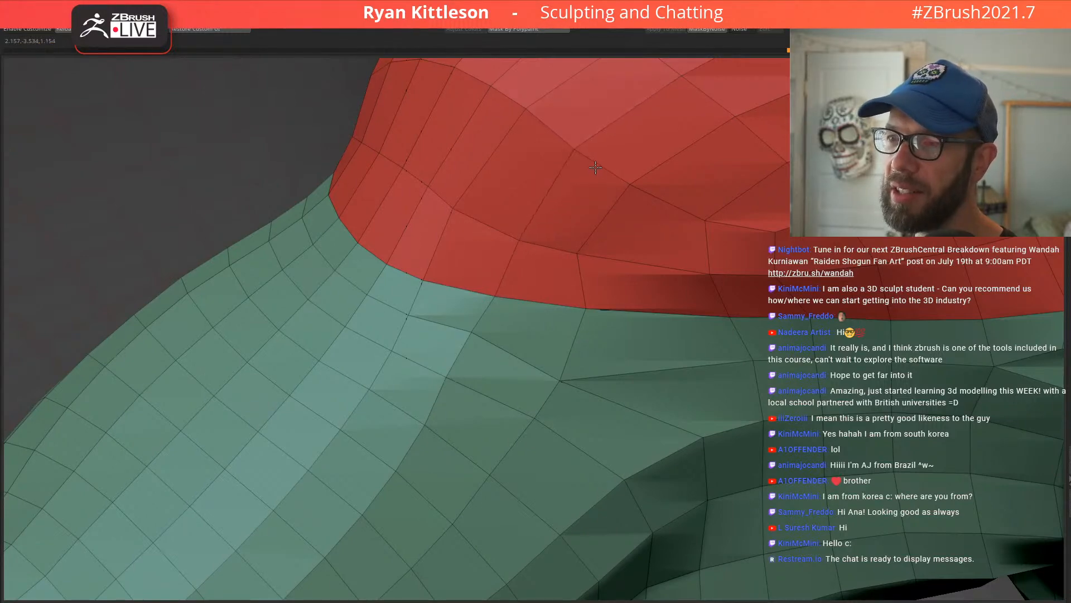
{"action": "right_click_drag", "start_coordinate": [675, 260], "coordinate": [628, 263]}
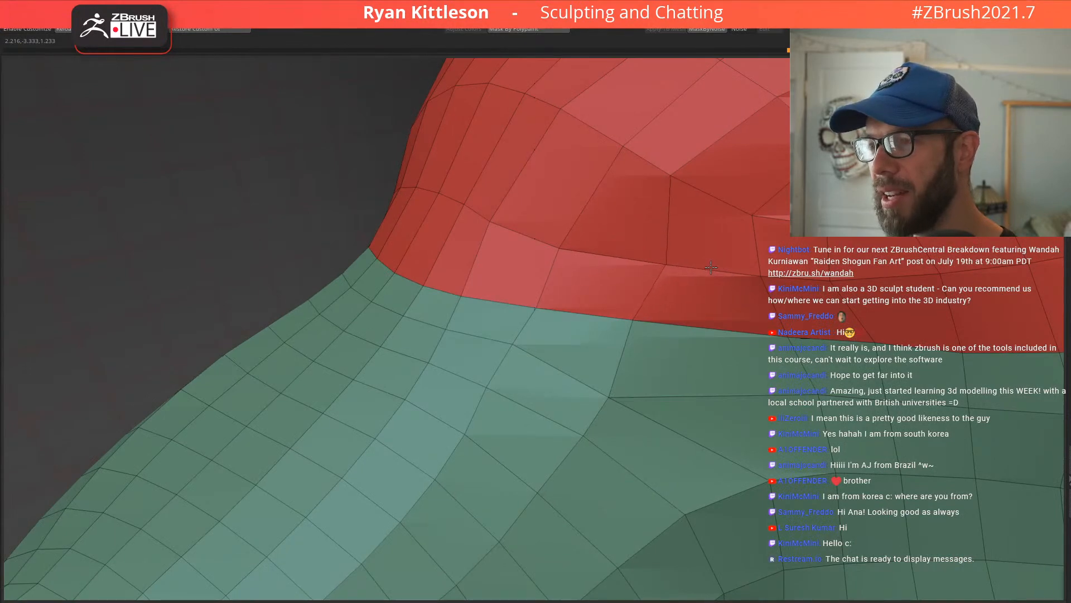
{"action": "left_click_drag", "start_coordinate": [676, 175], "coordinate": [729, 215]}
{"action": "mouse_move", "coordinate": [779, 295]}
{"action": "right_mouse_down"}
{"action": "mouse_move", "coordinate": [729, 276]}
{"action": "mouse_move", "coordinate": [681, 340]}
{"action": "mouse_move", "coordinate": [634, 340]}
{"action": "mouse_move", "coordinate": [757, 372]}
{"action": "mouse_move", "coordinate": [591, 373]}
{"action": "right_mouse_up"}
{"action": "left_click_drag", "start_coordinate": [578, 360], "coordinate": [640, 350]}
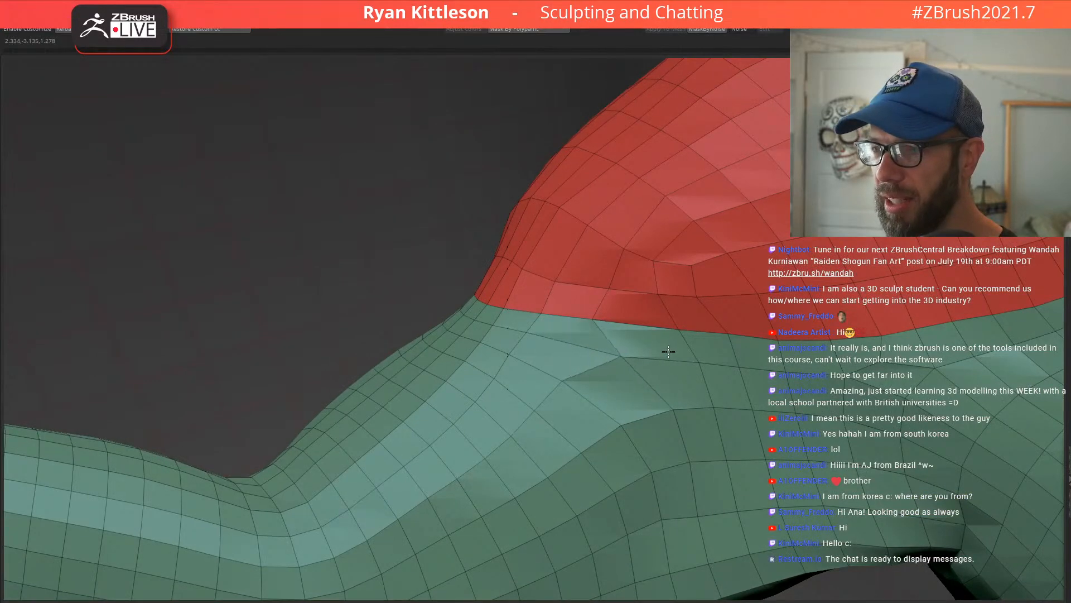
{"action": "left_click_drag", "start_coordinate": [596, 316], "coordinate": [635, 323]}
{"action": "right_click_drag", "start_coordinate": [562, 298], "coordinate": [462, 261]}
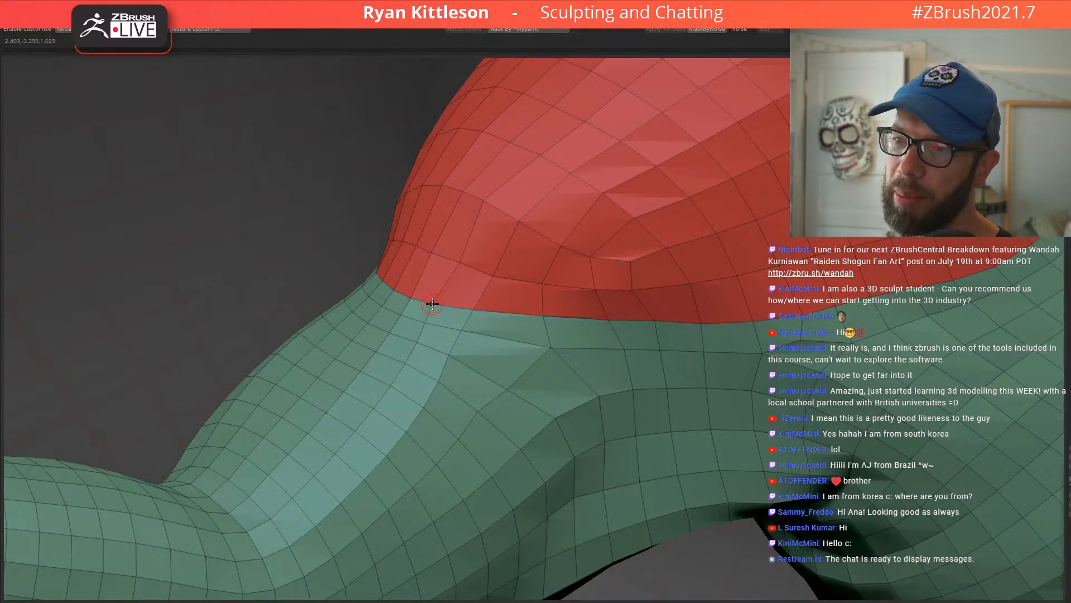
Step: Examine the topology across the upper back, hips and legs from the back, side and front
{"action": "right_click_drag", "start_coordinate": [504, 207], "coordinate": [488, 256]}
{"action": "key", "text": "f"}
{"action": "right_click_drag", "start_coordinate": [614, 286], "coordinate": [551, 221]}
{"action": "right_click_drag", "start_coordinate": [555, 310], "coordinate": [459, 240]}
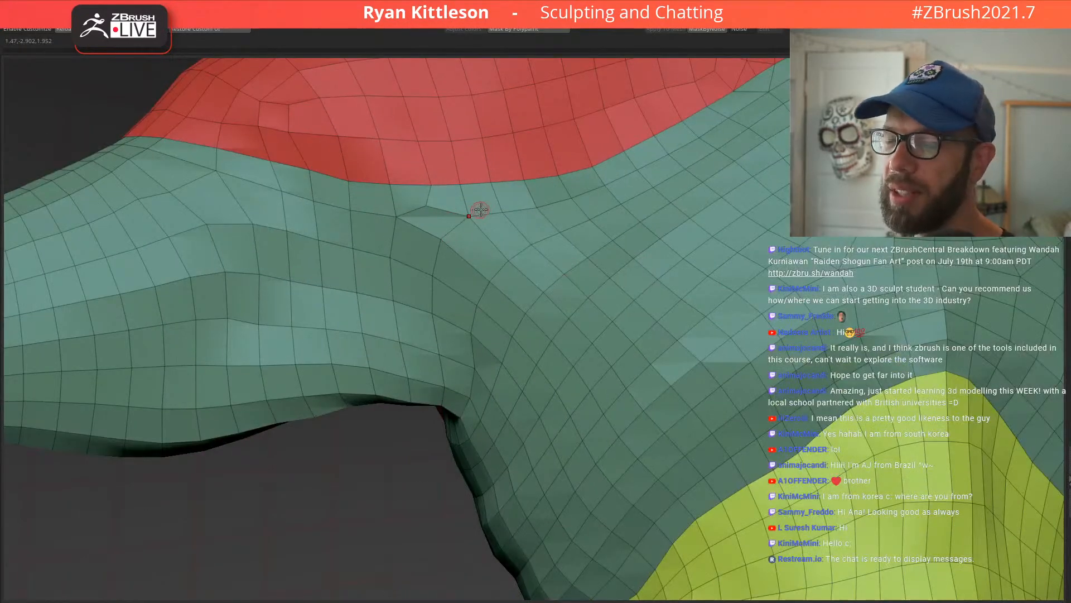
{"action": "key", "text": "f"}
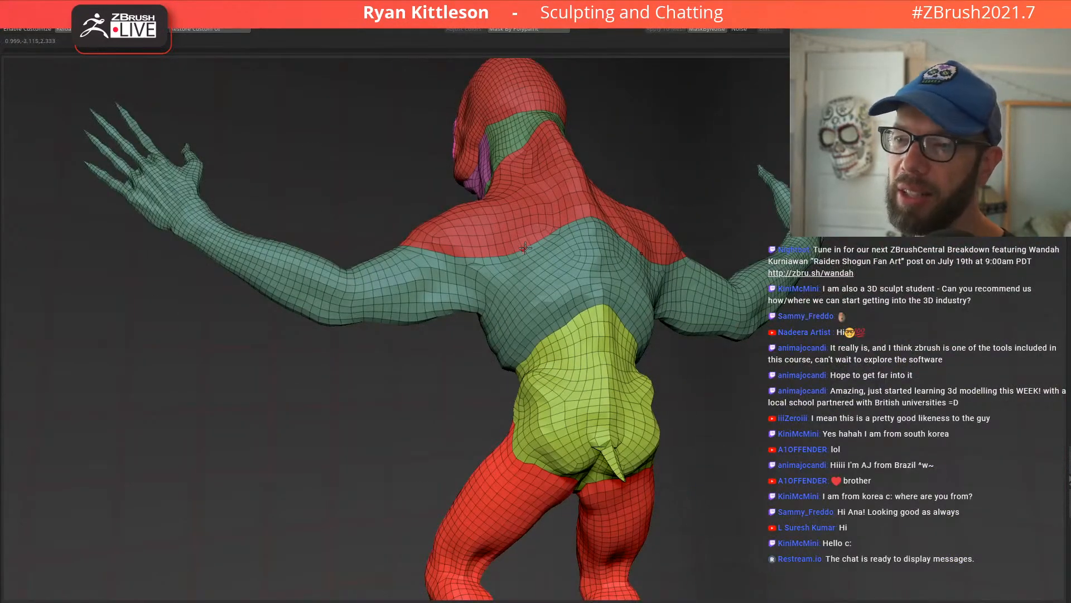
{"action": "right_click_drag", "start_coordinate": [537, 286], "coordinate": [545, 272]}
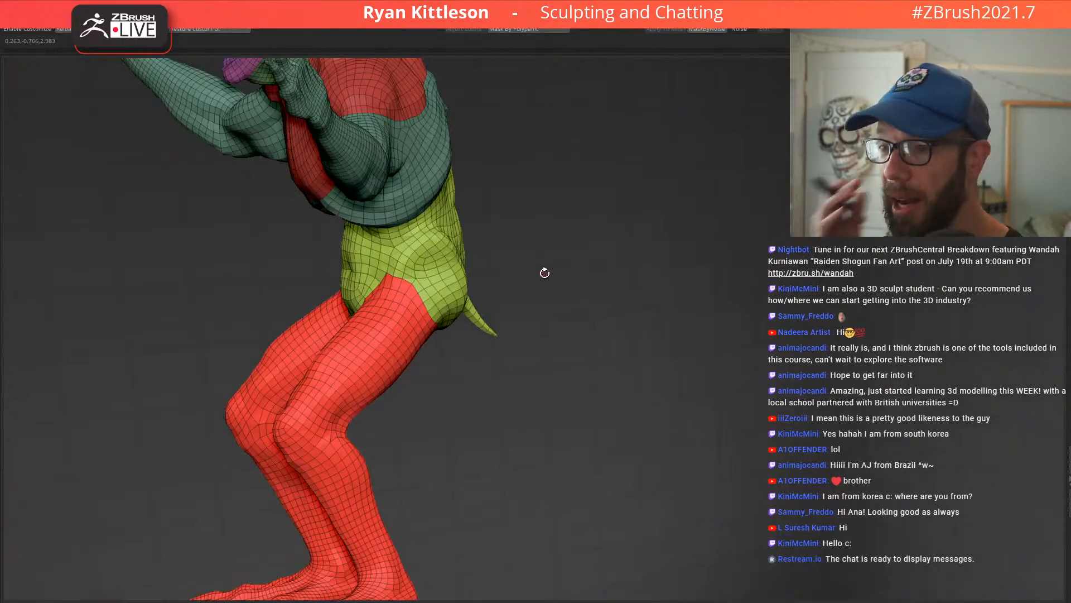
{"action": "right_click_drag", "start_coordinate": [378, 324], "coordinate": [389, 255]}
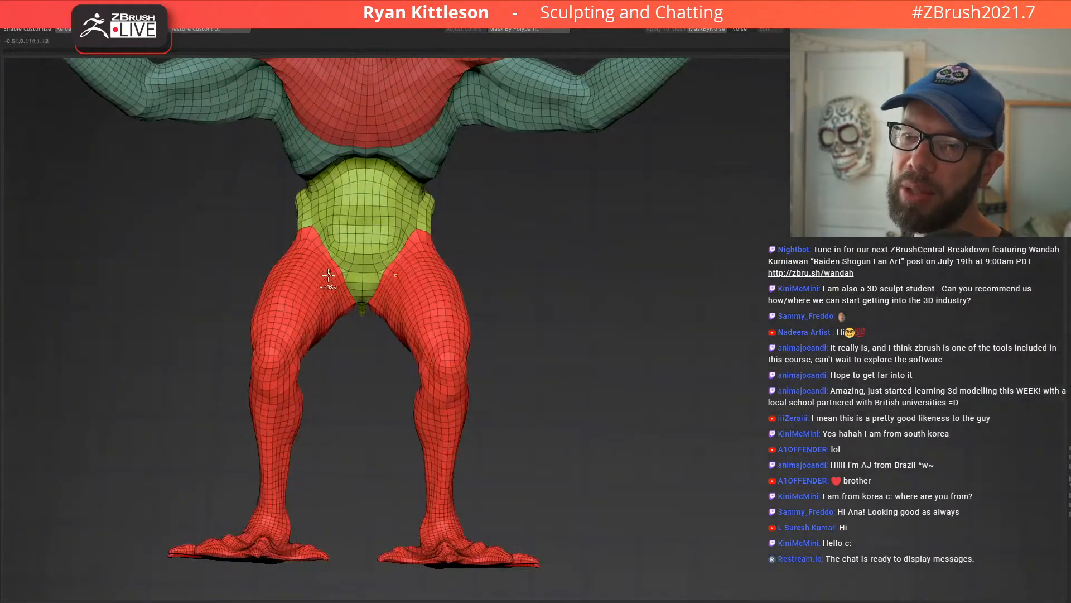
Step: Set the ZModeler edge action to Delete and remove the short edge where the green abdomen meets the inner thigh
{"action": "right_click_drag", "start_coordinate": [330, 286], "coordinate": [457, 297], "text": "ctrl"}
{"action": "right_click_drag", "start_coordinate": [381, 279], "coordinate": [450, 279], "text": "ctrl"}
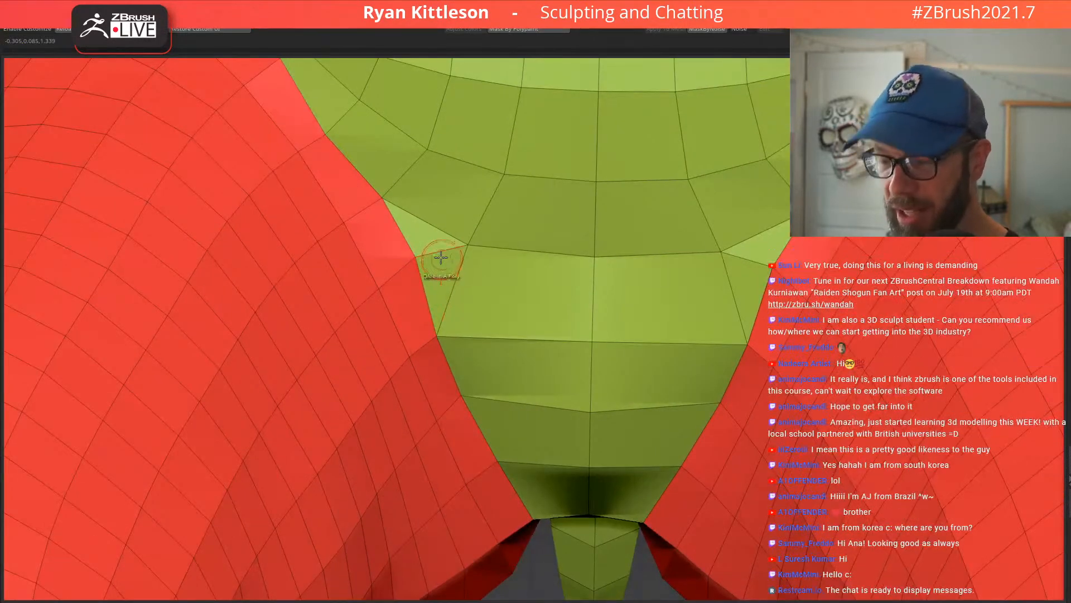
{"action": "right_click_drag", "start_coordinate": [430, 239], "coordinate": [443, 246], "text": "ctrl"}
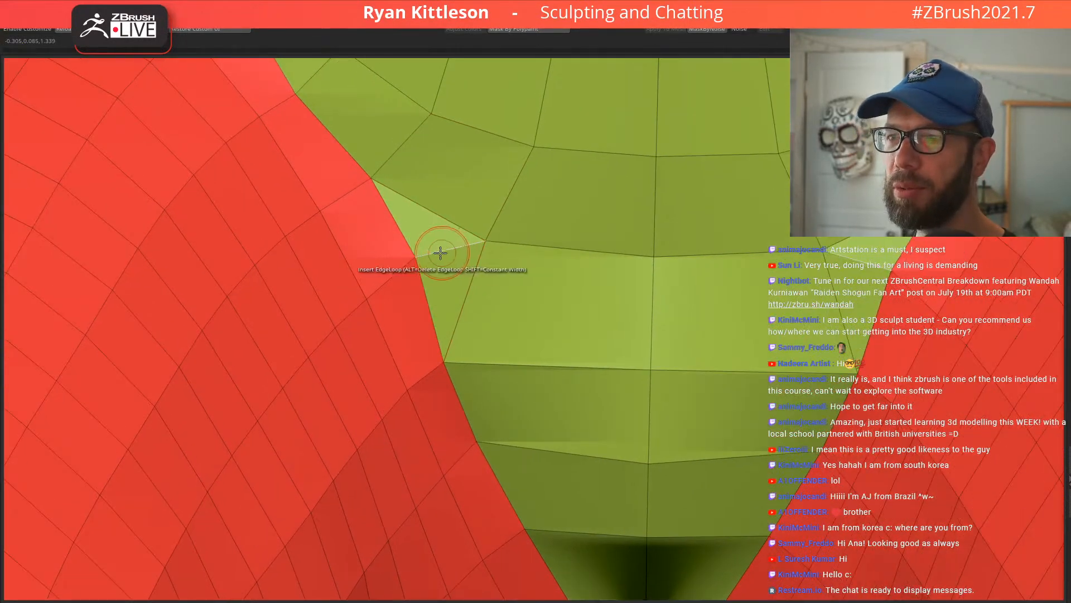
{"action": "key", "text": "space"}
{"action": "key", "text": "space"}
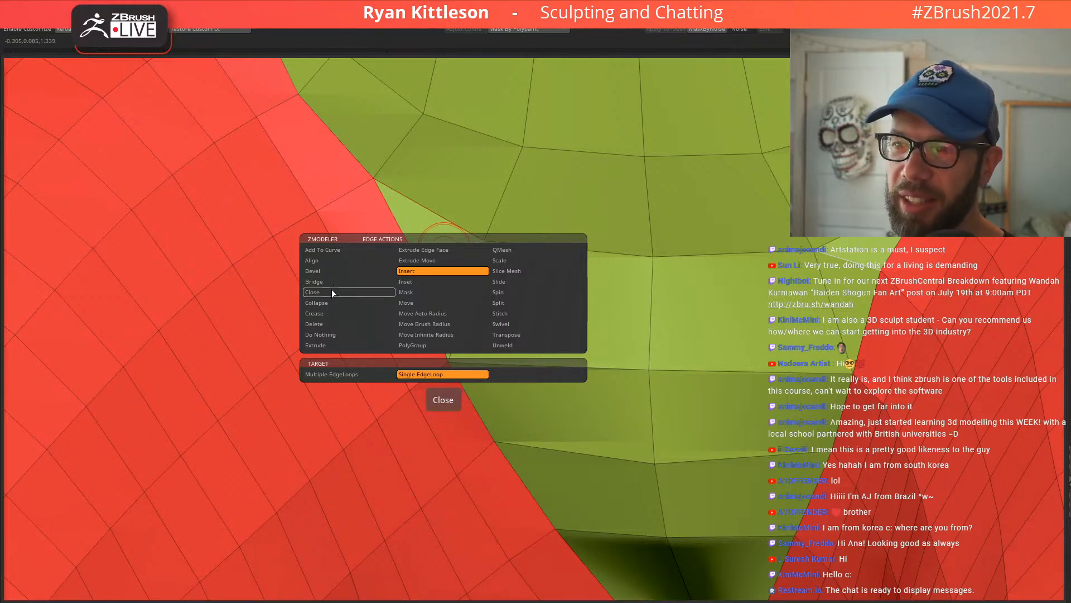
{"action": "left_click", "coordinate": [324, 325]}
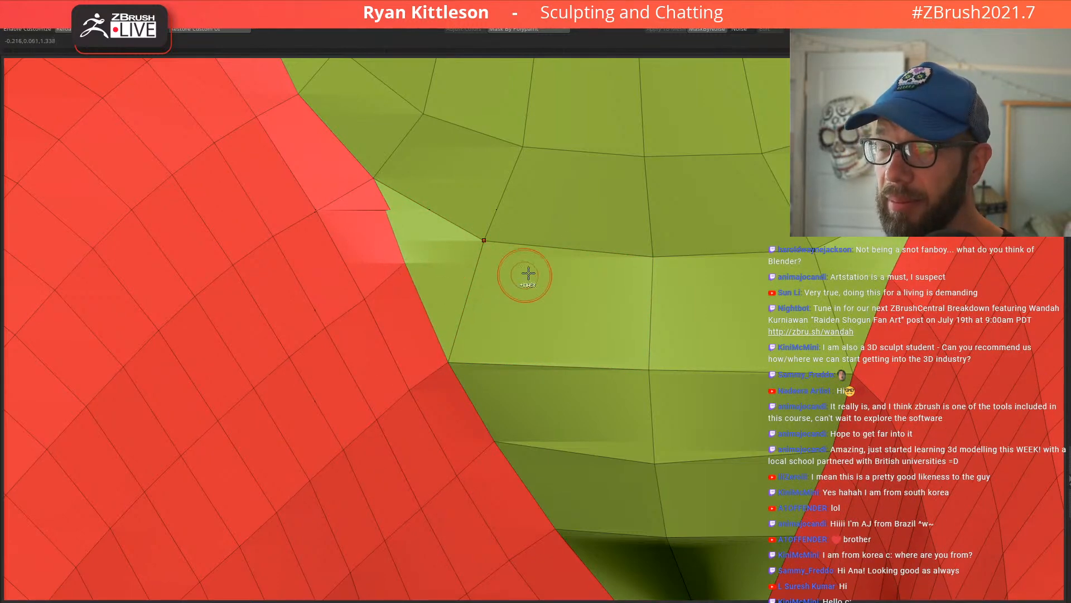
Step: Examine the polygroup borders at the chest and neck and around the outer lower corner of the eye socket
{"action": "right_click_drag", "start_coordinate": [522, 273], "coordinate": [413, 192], "text": "ctrl"}
{"action": "right_click_drag", "start_coordinate": [477, 305], "coordinate": [341, 262], "text": "ctrl"}
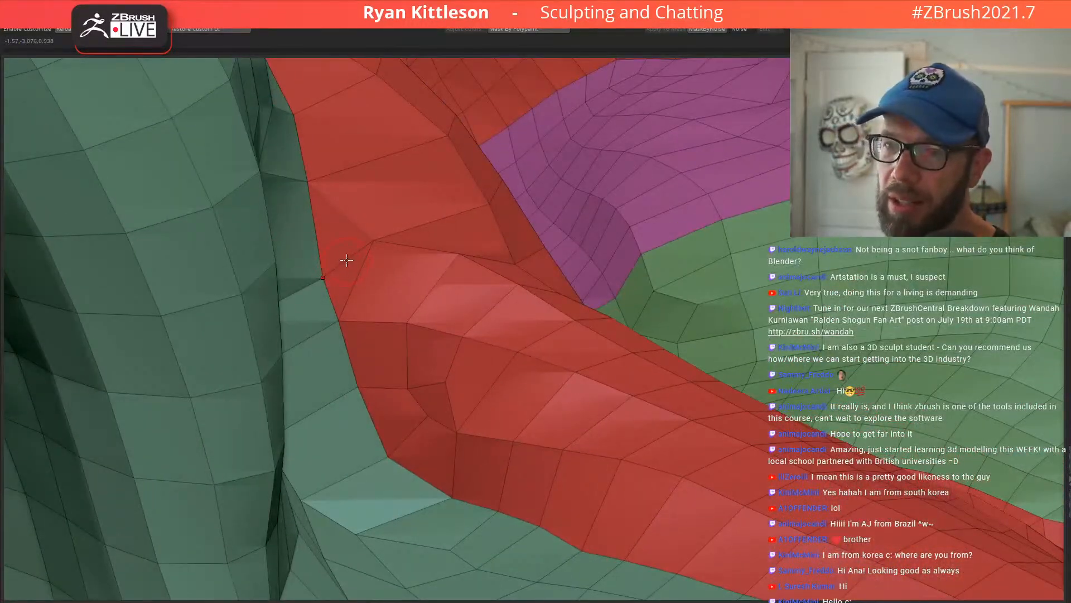
{"action": "right_click_drag", "start_coordinate": [383, 265], "coordinate": [400, 287]}
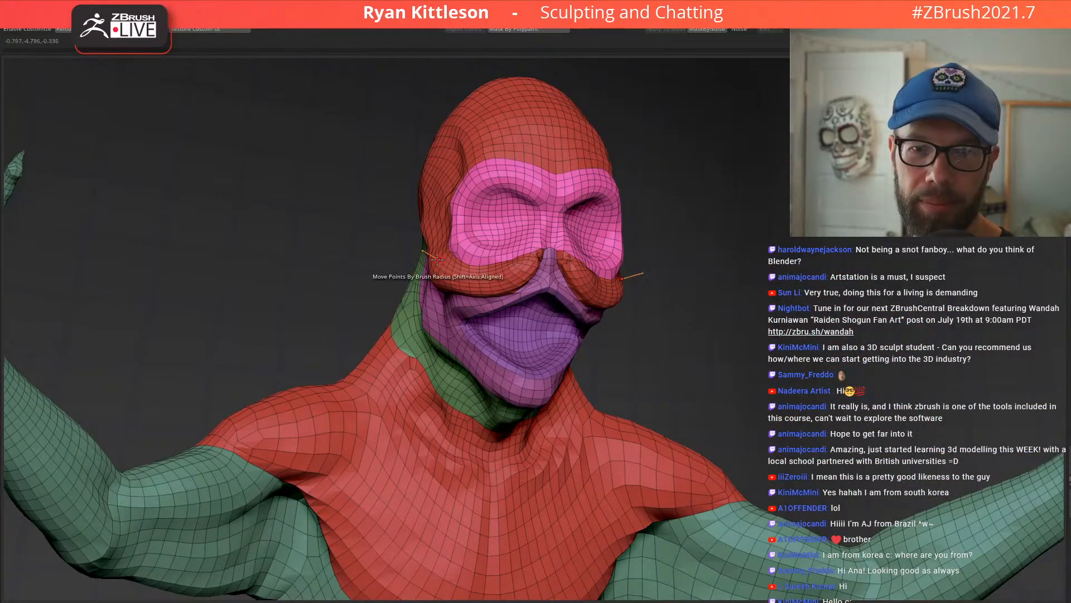
{"action": "right_click_drag", "start_coordinate": [450, 241], "coordinate": [495, 302]}
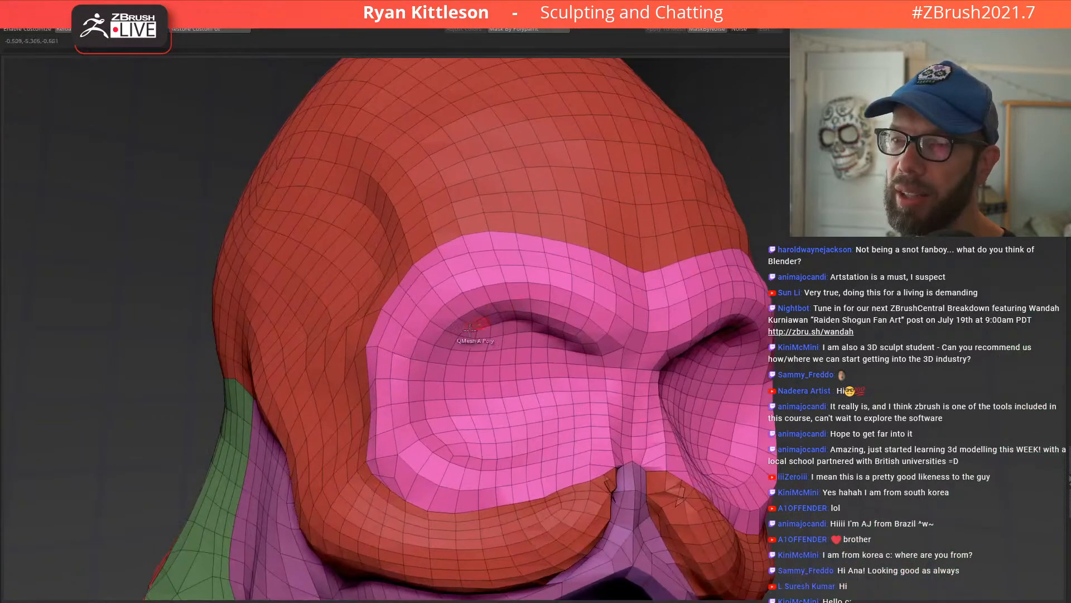
{"action": "right_click_drag", "start_coordinate": [470, 334], "coordinate": [420, 218], "text": "alt"}
{"action": "right_click_drag", "start_coordinate": [349, 333], "coordinate": [346, 374]}
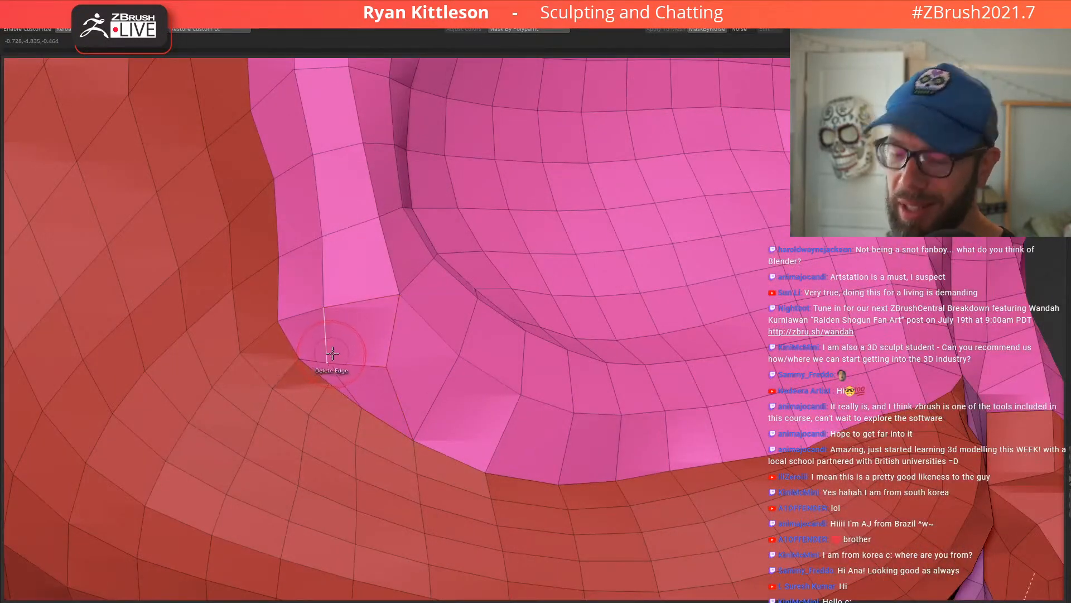
{"action": "right_click_drag", "start_coordinate": [351, 350], "coordinate": [328, 363]}
{"action": "key", "text": "space"}
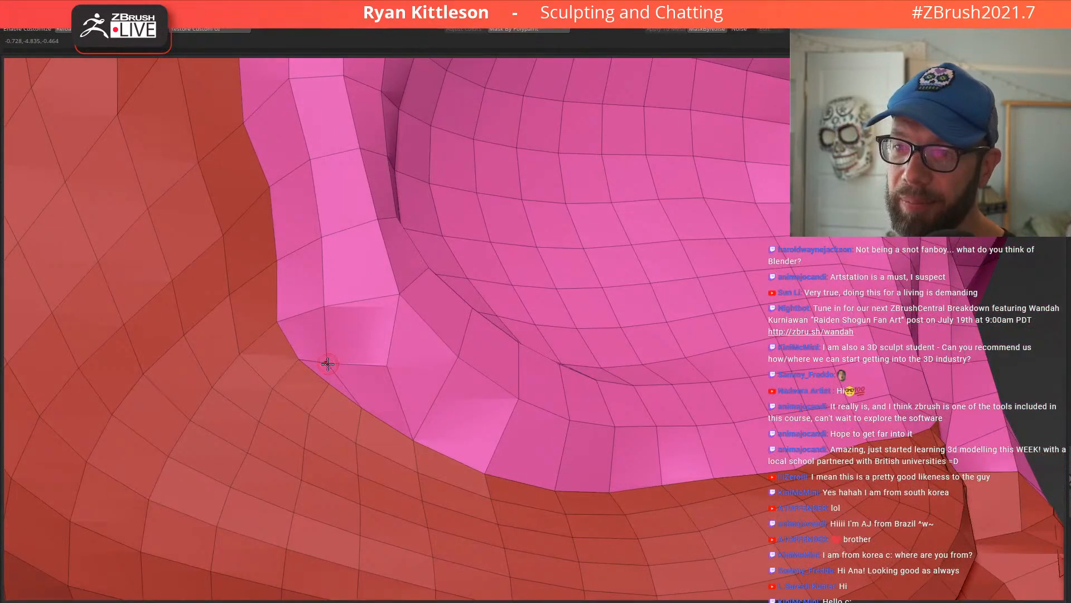
Step: Examine the irregular small polygons on the red cheek fold beside the nose bridge from several angles
{"action": "right_click_drag", "start_coordinate": [392, 361], "coordinate": [590, 375]}
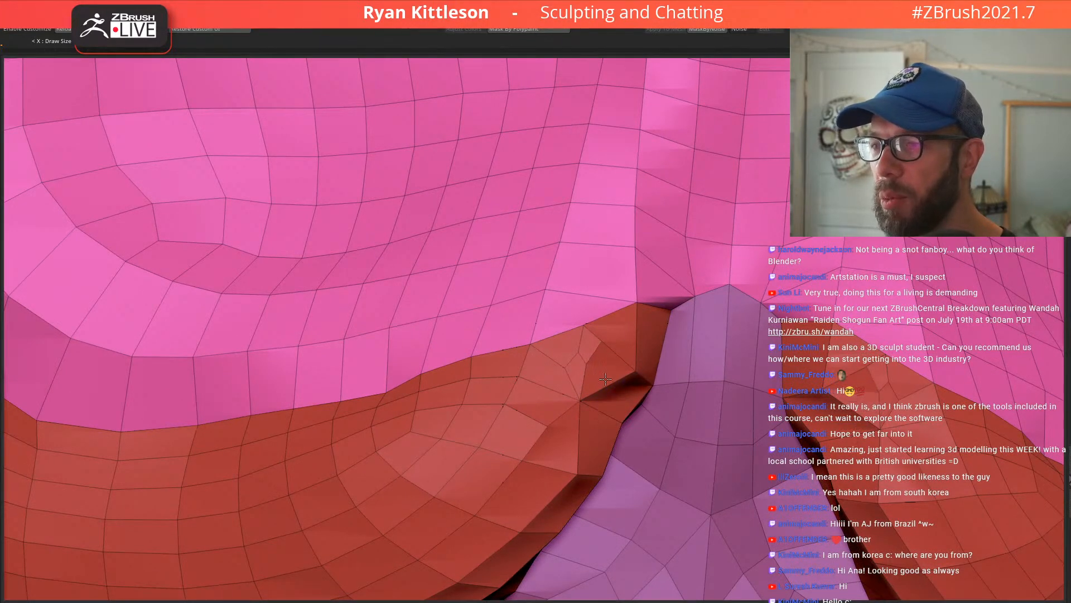
{"action": "right_click_drag", "start_coordinate": [604, 389], "coordinate": [622, 423]}
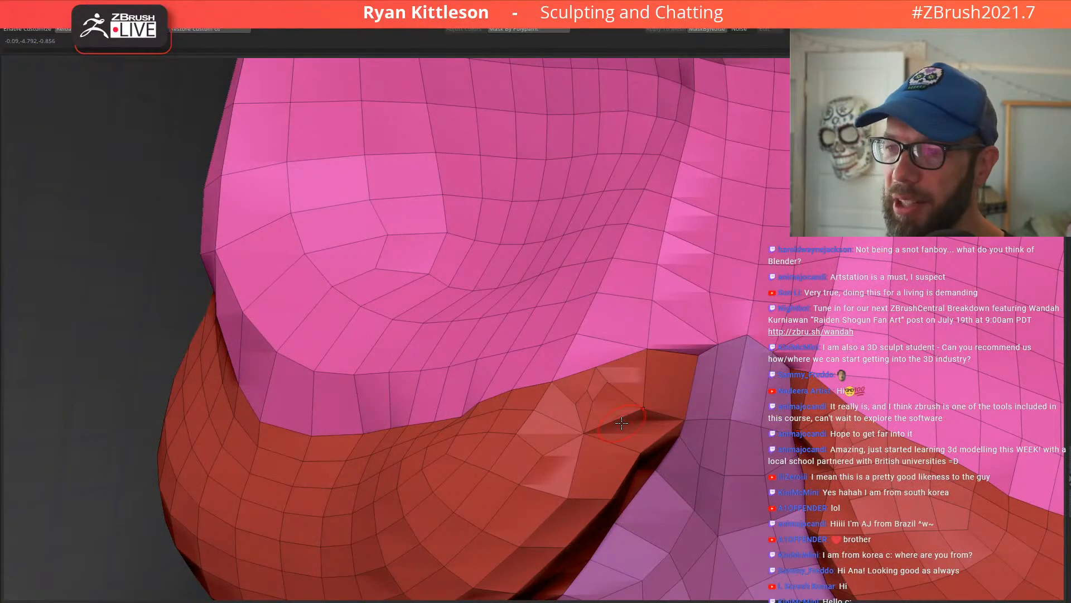
{"action": "mouse_move", "coordinate": [593, 404]}
{"action": "right_mouse_down"}
{"action": "mouse_move", "coordinate": [558, 363]}
{"action": "mouse_move", "coordinate": [581, 380]}
{"action": "mouse_move", "coordinate": [561, 379]}
{"action": "mouse_move", "coordinate": [605, 380]}
{"action": "mouse_move", "coordinate": [597, 357]}
{"action": "right_mouse_up"}
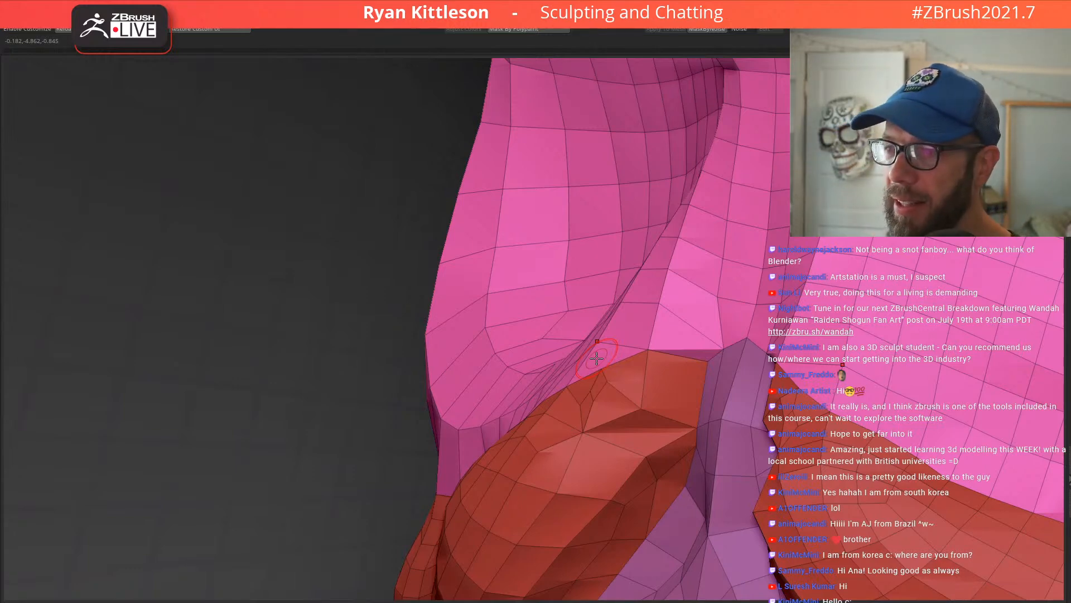
{"action": "mouse_move", "coordinate": [654, 374]}
{"action": "right_mouse_down"}
{"action": "mouse_move", "coordinate": [626, 417]}
{"action": "mouse_move", "coordinate": [614, 411]}
{"action": "mouse_move", "coordinate": [614, 372]}
{"action": "mouse_move", "coordinate": [644, 394]}
{"action": "mouse_move", "coordinate": [644, 417]}
{"action": "mouse_move", "coordinate": [656, 406]}
{"action": "right_mouse_up"}
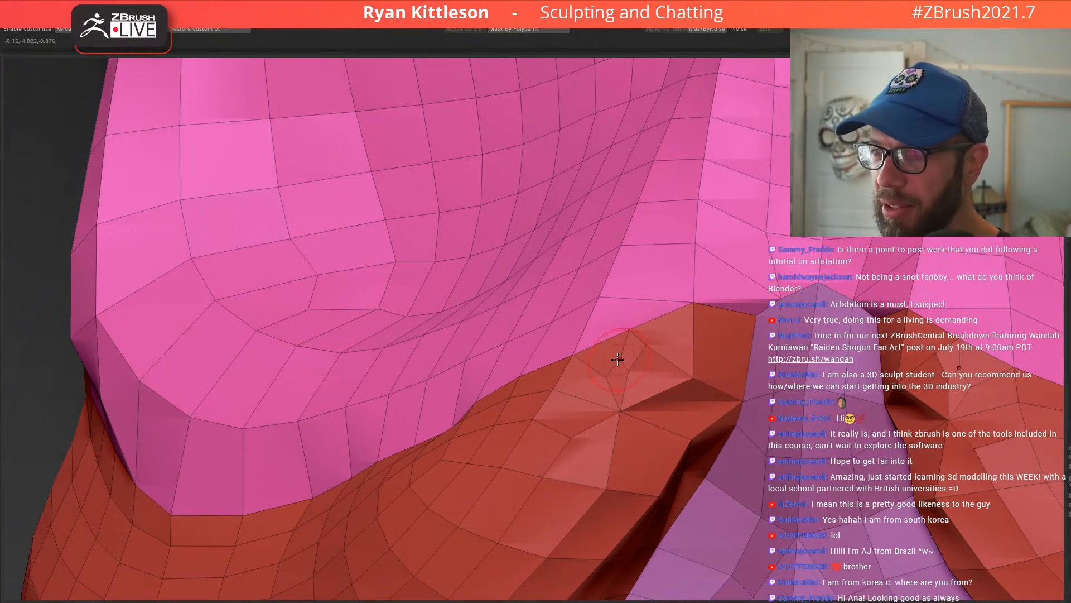
{"action": "mouse_move", "coordinate": [652, 372]}
{"action": "right_mouse_down"}
{"action": "mouse_move", "coordinate": [646, 396]}
{"action": "mouse_move", "coordinate": [660, 424]}
{"action": "mouse_move", "coordinate": [555, 396]}
{"action": "mouse_move", "coordinate": [589, 378]}
{"action": "mouse_move", "coordinate": [519, 382]}
{"action": "right_mouse_up"}
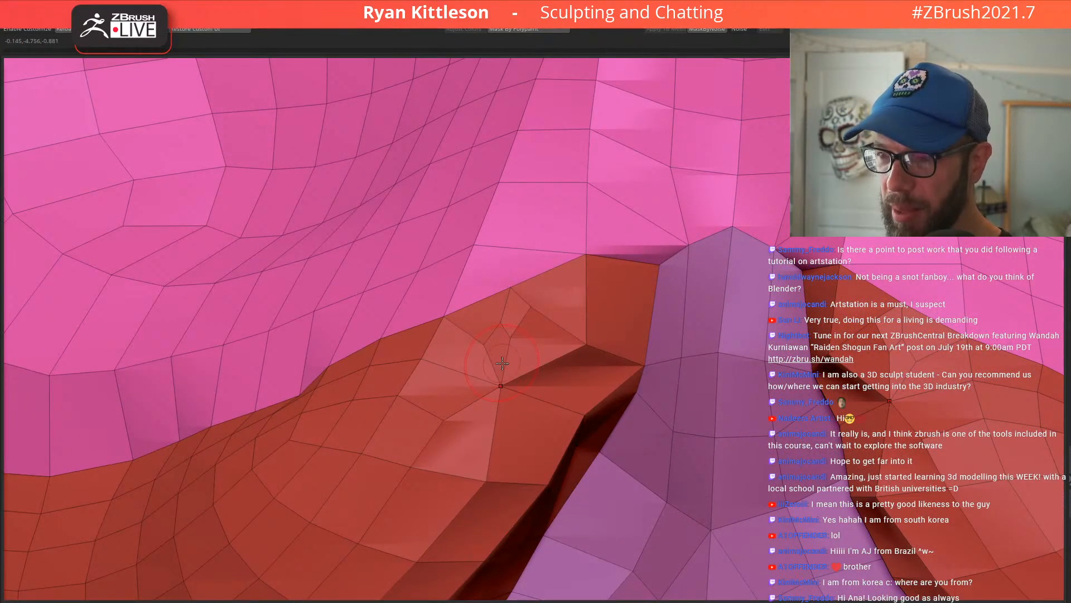
{"action": "mouse_move", "coordinate": [536, 396]}
{"action": "right_mouse_down"}
{"action": "mouse_move", "coordinate": [515, 380]}
{"action": "mouse_move", "coordinate": [499, 396]}
{"action": "right_mouse_up"}
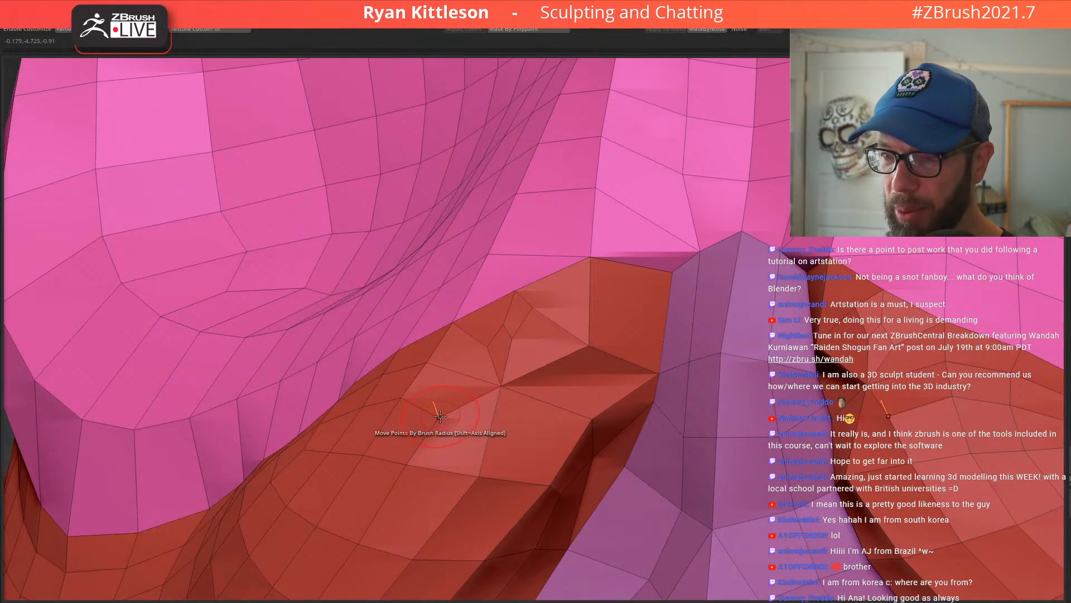
Step: Set the ZModeler point action to Slice Mesh and cut a new edge down the inner part of the cheek fold
{"action": "key", "text": "space"}
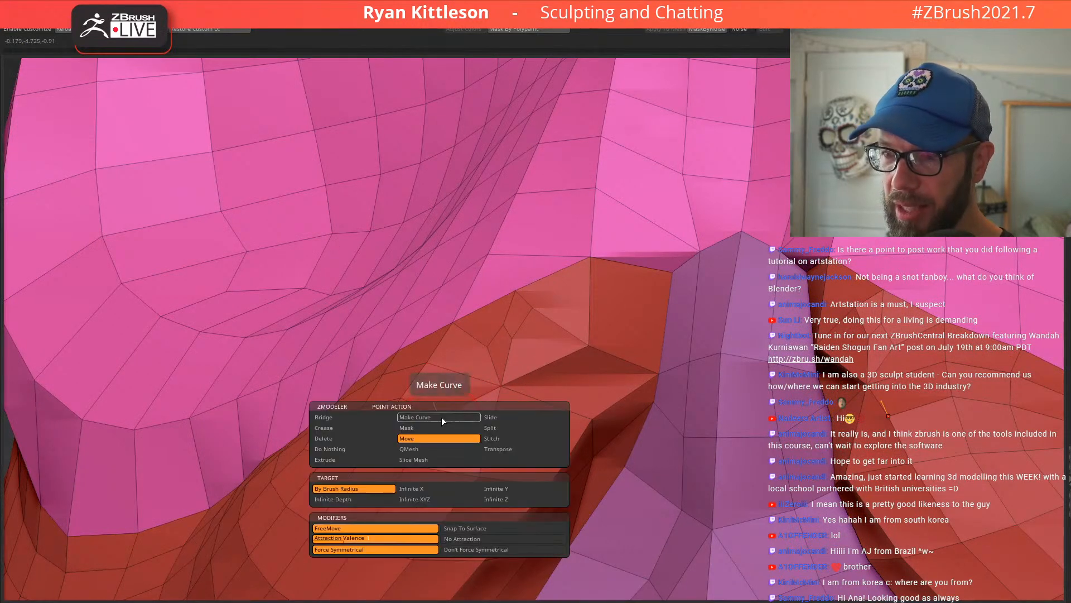
{"action": "left_click", "coordinate": [495, 430]}
{"action": "right_click_drag", "start_coordinate": [528, 413], "coordinate": [592, 345]}
{"action": "key", "text": "space"}
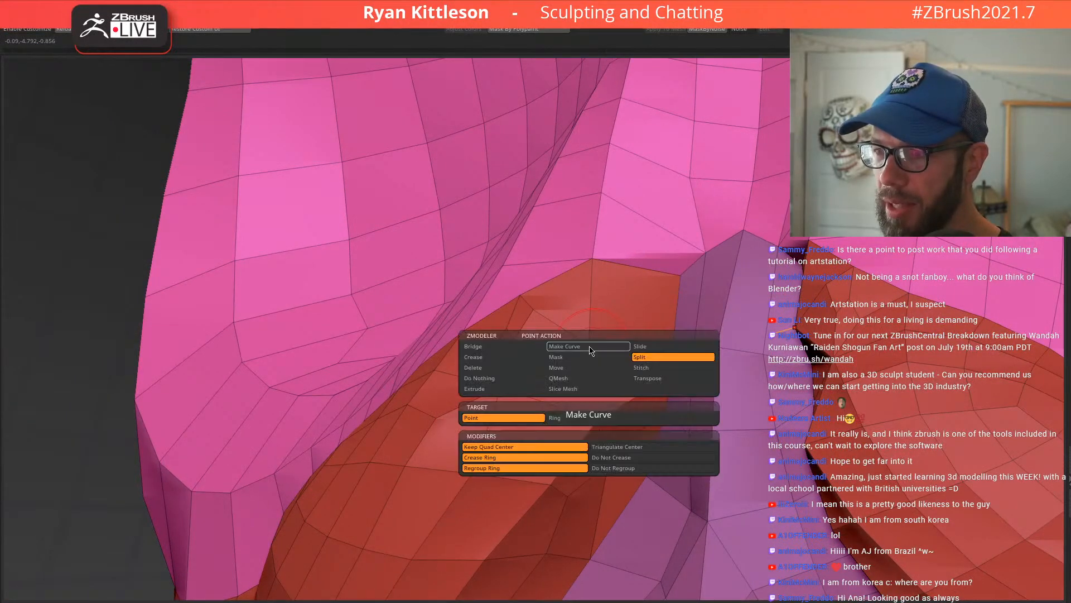
{"action": "left_click", "coordinate": [565, 389]}
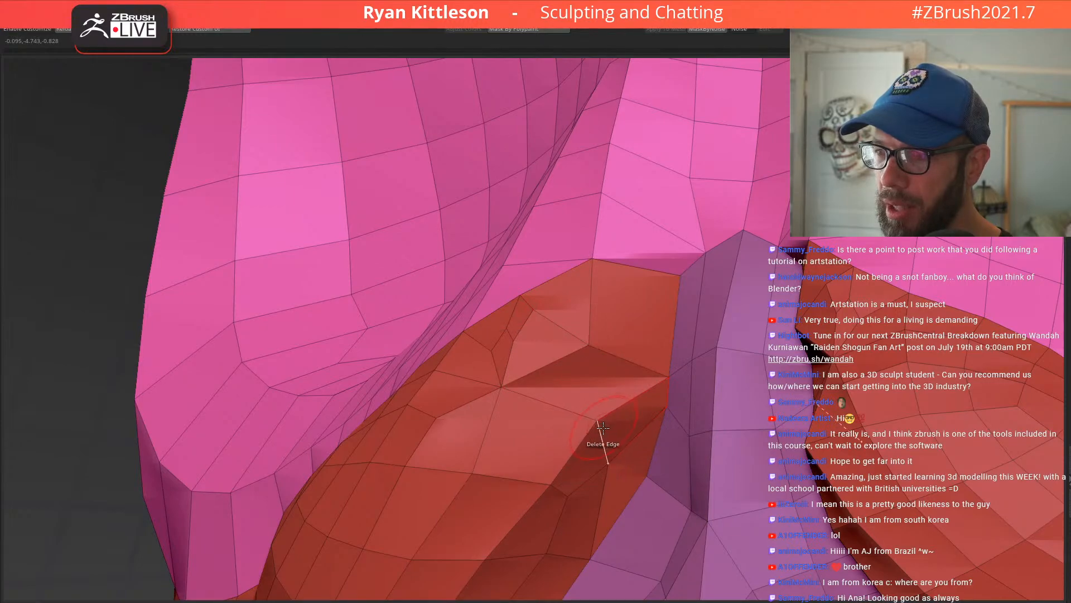
{"action": "left_click", "coordinate": [589, 347]}
{"action": "left_click", "coordinate": [599, 420]}
Step: Slice another edge across the cheek fold, from its middle to the lower end of the new cut
{"action": "right_click_drag", "start_coordinate": [613, 400], "coordinate": [630, 417]}
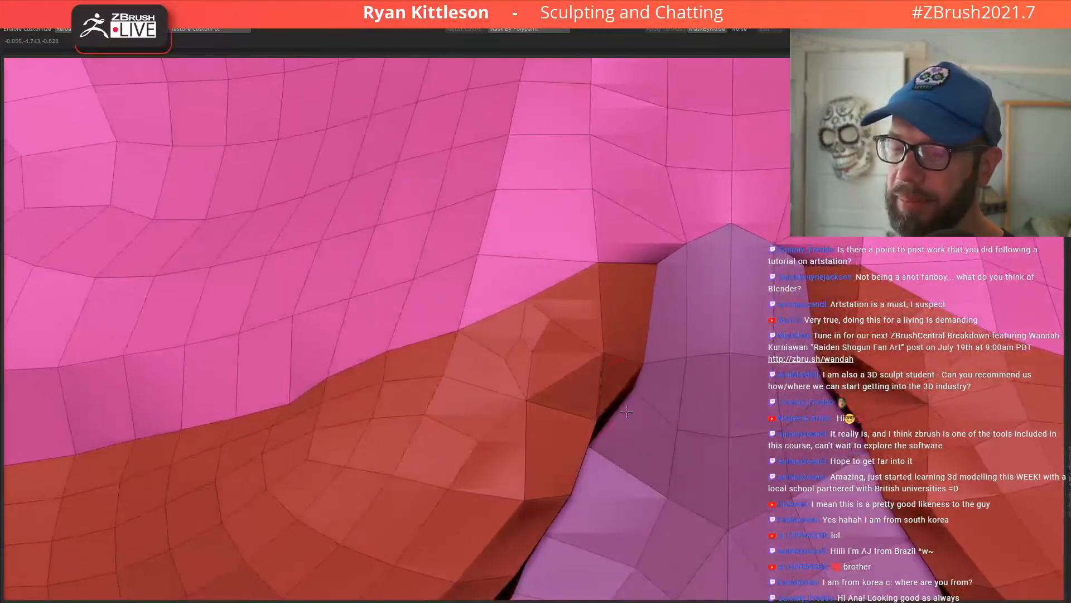
{"action": "right_click_drag", "start_coordinate": [554, 342], "coordinate": [459, 441]}
{"action": "left_click", "coordinate": [462, 441]}
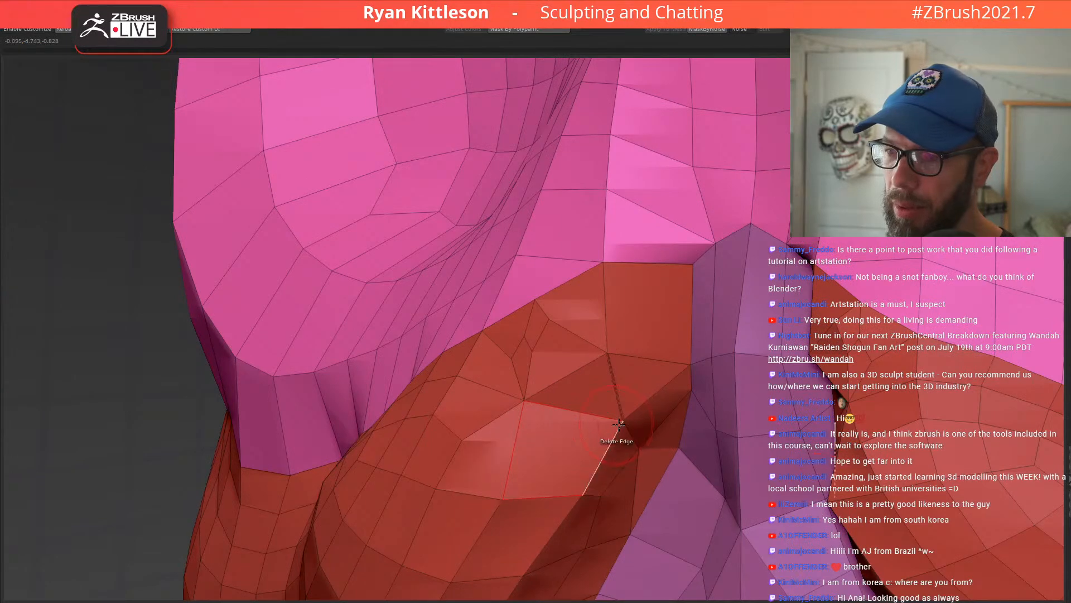
{"action": "left_click", "coordinate": [618, 422]}
{"action": "right_click_drag", "start_coordinate": [592, 365], "coordinate": [565, 367]}
{"action": "left_click", "coordinate": [520, 420]}
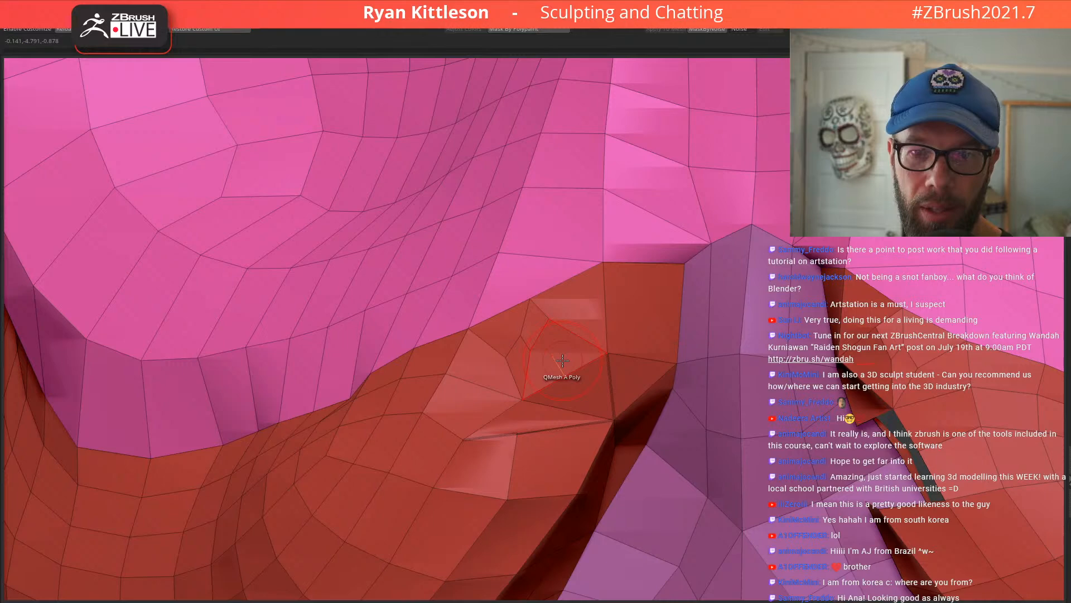
Step: Set the ZModeler point action to Stitch and merge the upper inner point of the cheek fold into its outer neighbour
{"action": "right_click_drag", "start_coordinate": [530, 374], "coordinate": [551, 365]}
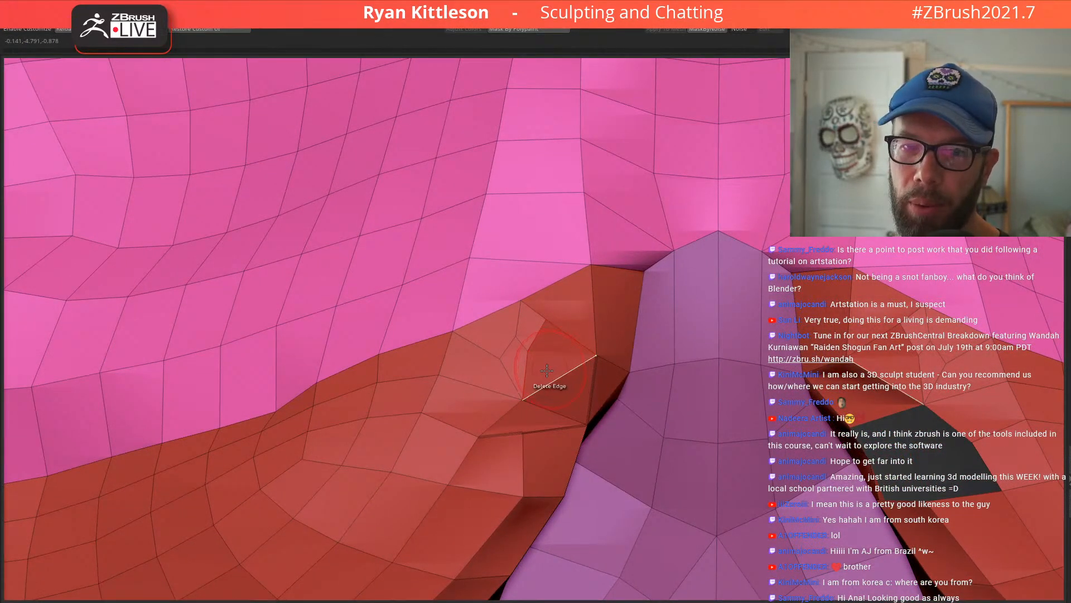
{"action": "right_click_drag", "start_coordinate": [522, 381], "coordinate": [542, 367]}
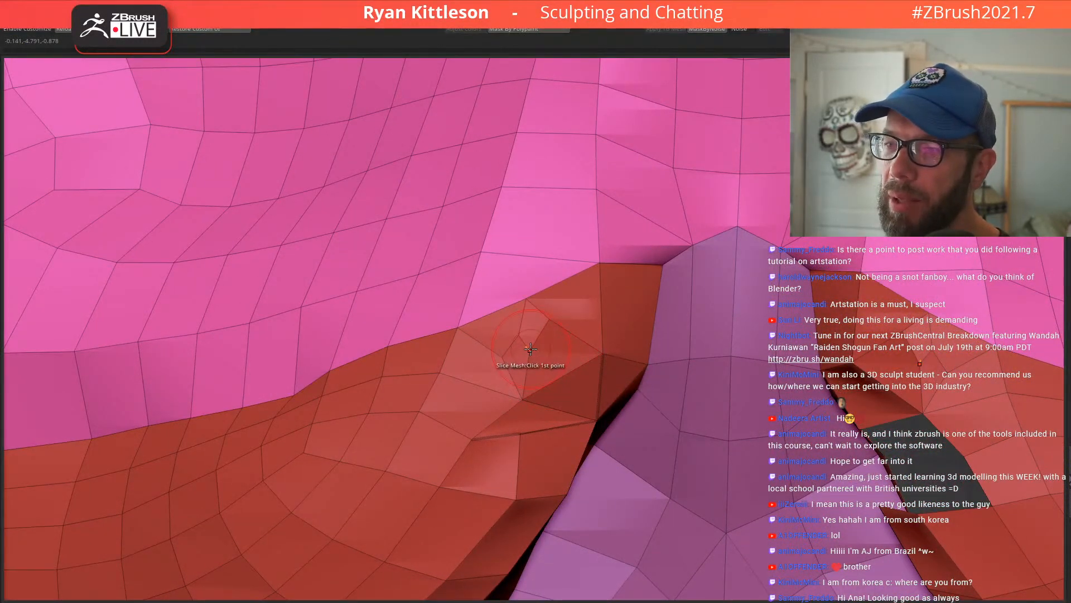
{"action": "mouse_move", "coordinate": [532, 346]}
{"action": "right_mouse_down"}
{"action": "mouse_move", "coordinate": [502, 346]}
{"action": "mouse_move", "coordinate": [526, 336]}
{"action": "mouse_move", "coordinate": [542, 355]}
{"action": "right_mouse_up"}
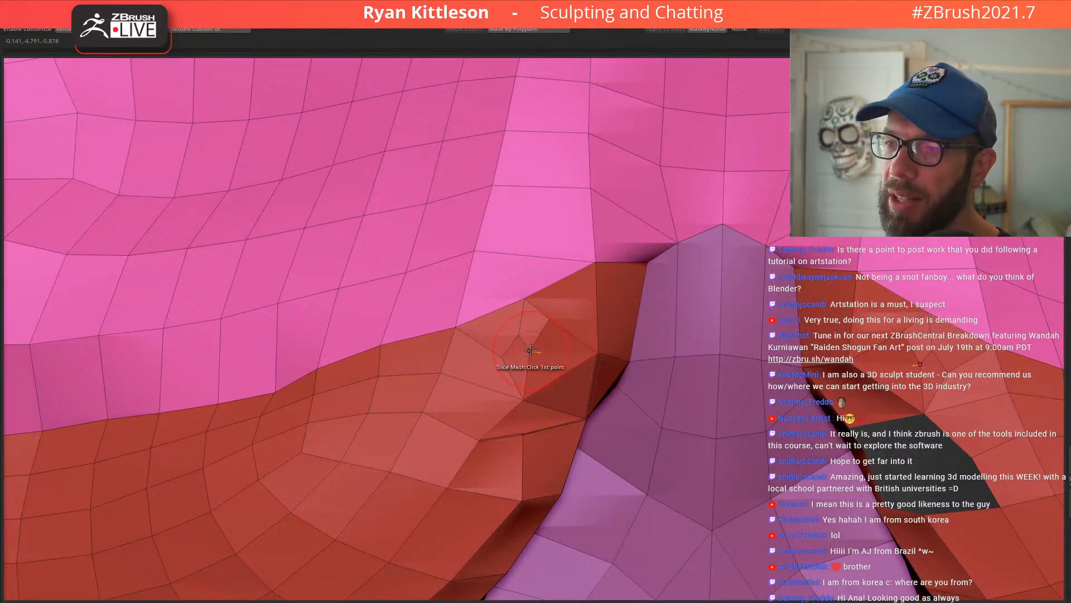
{"action": "key", "text": "space"}
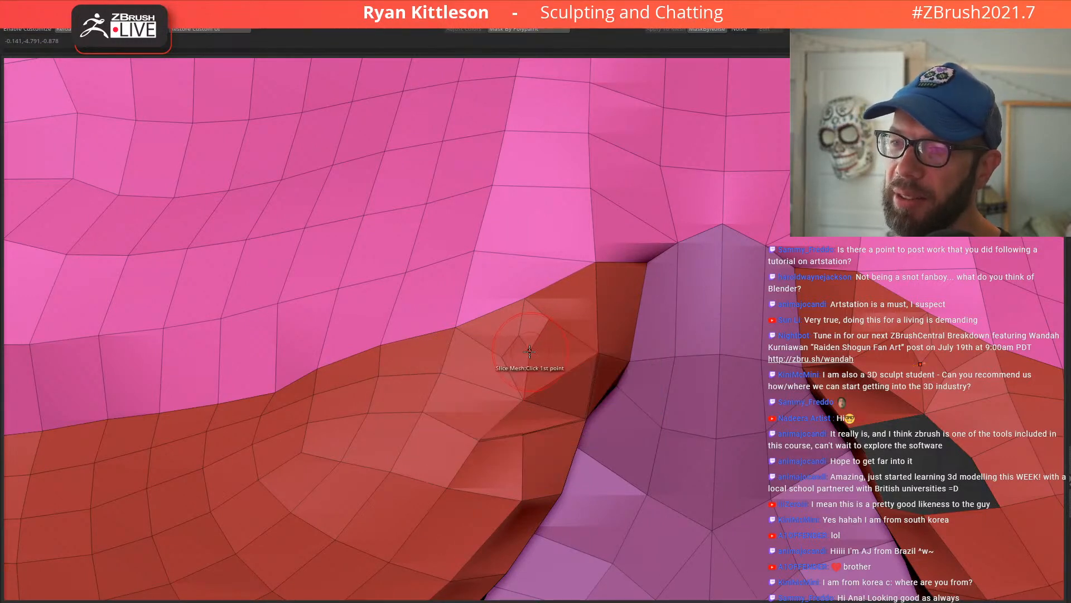
{"action": "key", "text": "space"}
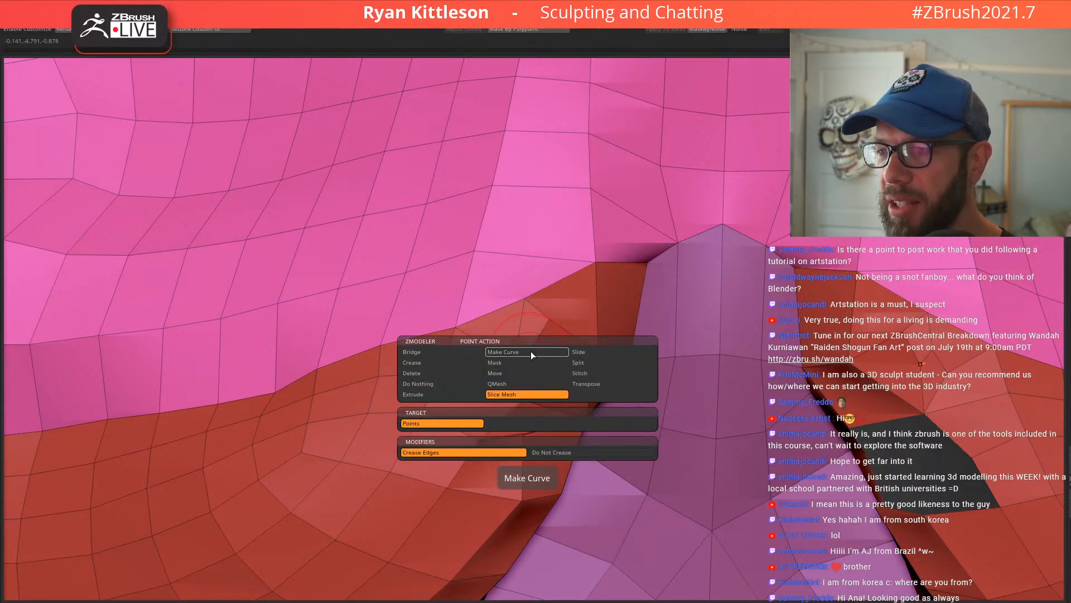
{"action": "left_click", "coordinate": [583, 373]}
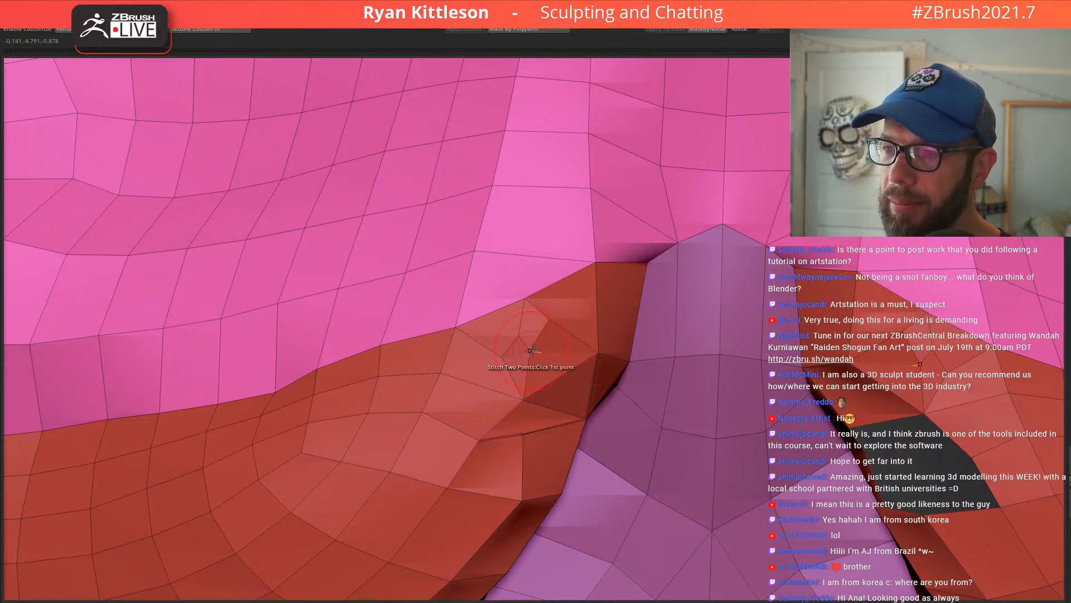
{"action": "left_click", "coordinate": [500, 355]}
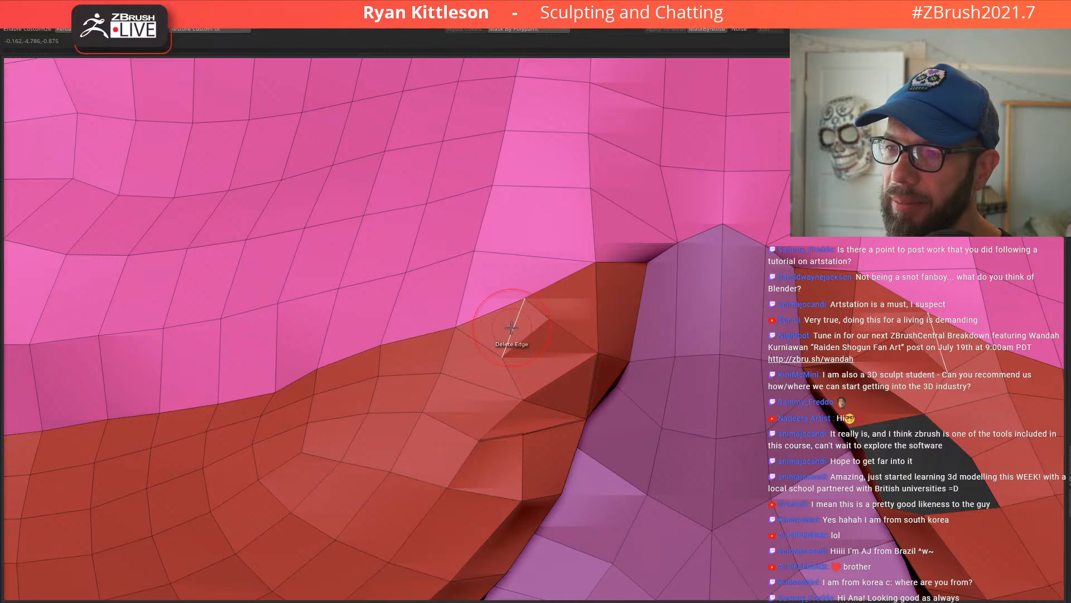
Step: Stitch the next point down the cheek fold to its outer neighbour
{"action": "mouse_move", "coordinate": [558, 351]}
{"action": "right_mouse_down"}
{"action": "mouse_move", "coordinate": [547, 346]}
{"action": "mouse_move", "coordinate": [547, 359]}
{"action": "right_mouse_up"}
{"action": "right_click_drag", "start_coordinate": [545, 358], "coordinate": [558, 360]}
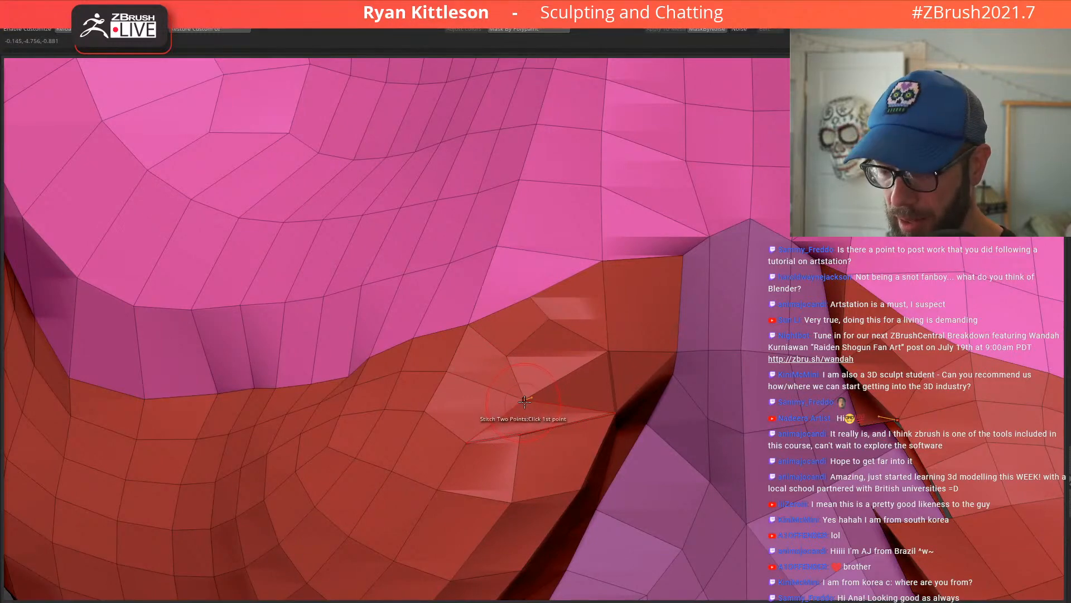
{"action": "left_click_drag", "start_coordinate": [522, 400], "coordinate": [458, 385]}
{"action": "mouse_move", "coordinate": [570, 388]}
{"action": "right_mouse_down"}
{"action": "mouse_move", "coordinate": [613, 389]}
{"action": "mouse_move", "coordinate": [566, 387]}
{"action": "right_mouse_up"}
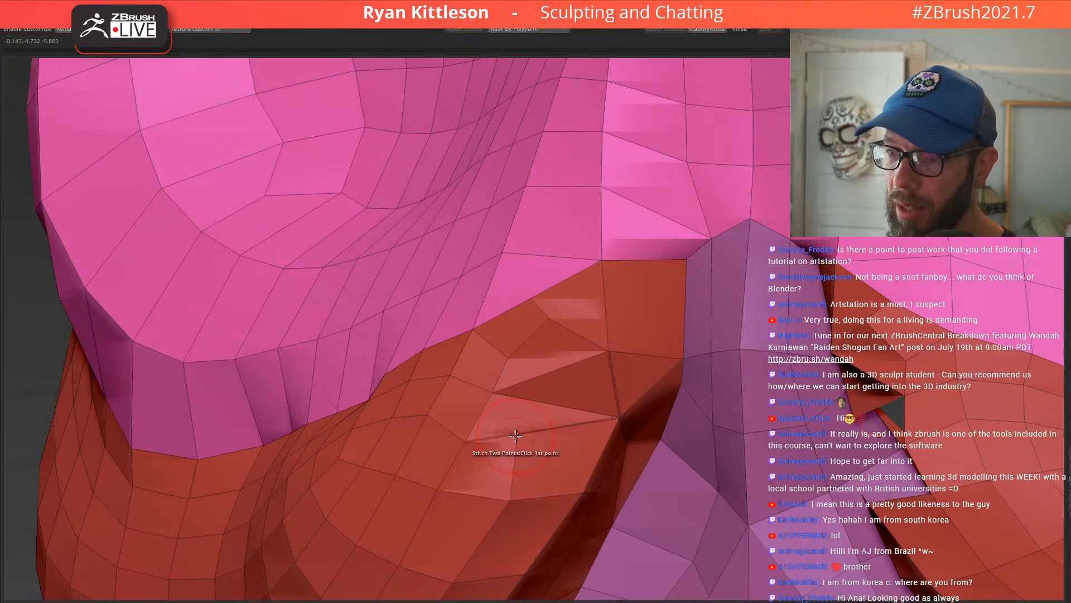
Step: Set the point action to Slice Mesh and cut an edge down the cheek fold between its upper inner point and the lower crossing edge
{"action": "key", "text": "space"}
{"action": "left_click", "coordinate": [498, 477]}
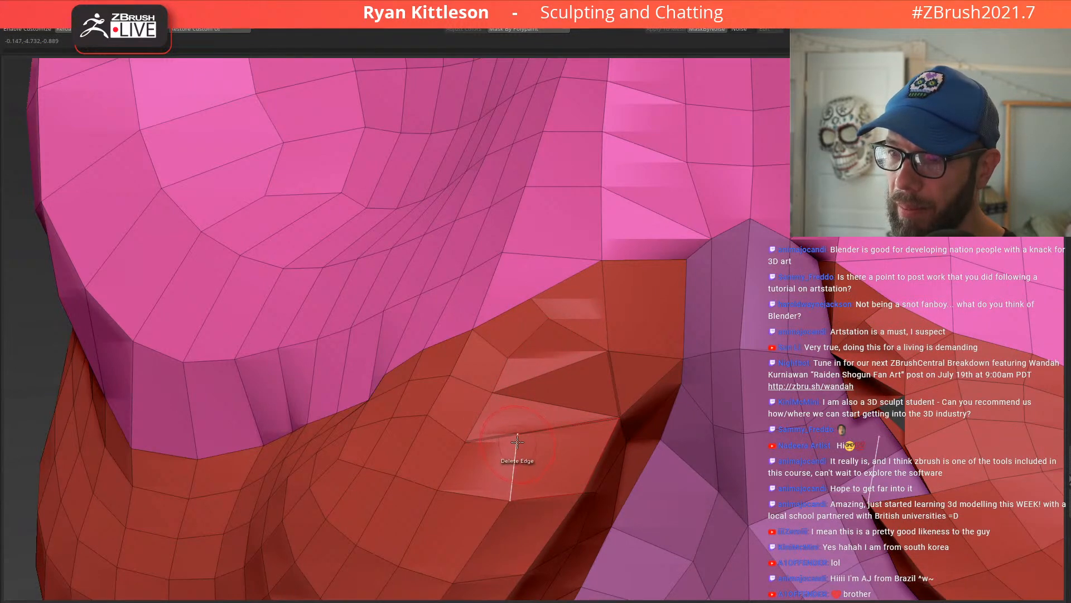
{"action": "right_click_drag", "start_coordinate": [543, 415], "coordinate": [538, 425]}
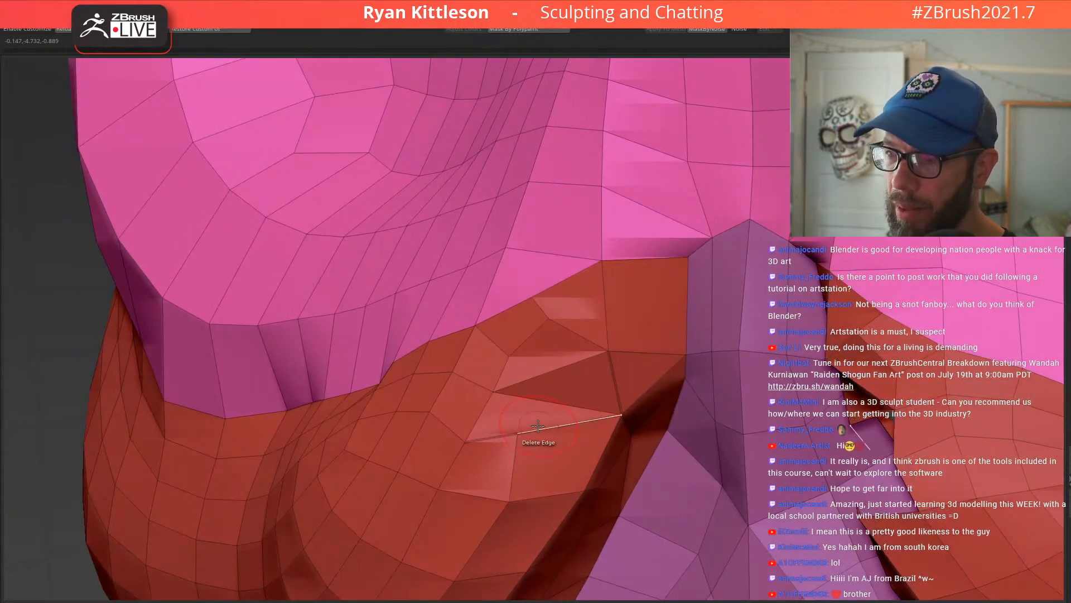
{"action": "left_click", "coordinate": [523, 429]}
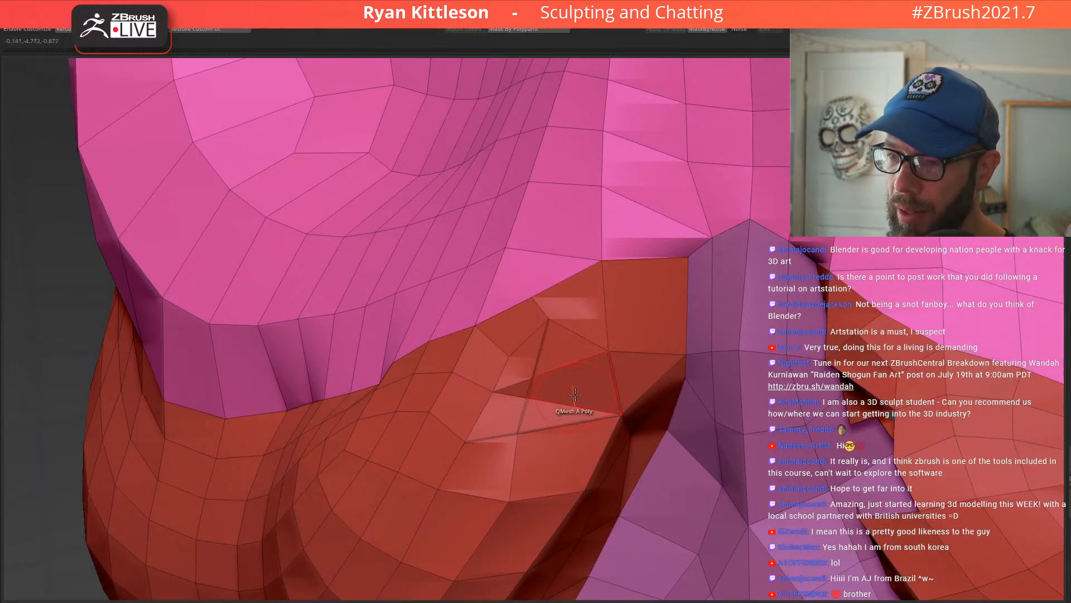
Step: Set the point action back to Stitch and merge the two neighbouring points in the middle of the new cut
{"action": "right_click_drag", "start_coordinate": [575, 394], "coordinate": [561, 397]}
{"action": "key", "text": "space"}
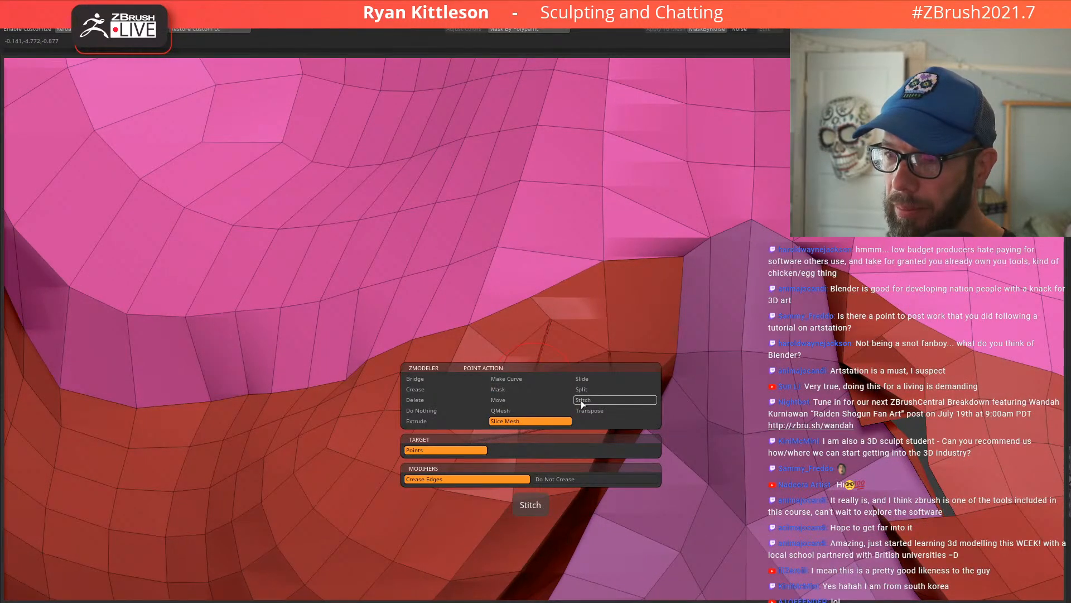
{"action": "left_click", "coordinate": [581, 400]}
{"action": "left_click", "coordinate": [527, 397]}
{"action": "mouse_move", "coordinate": [527, 397]}
{"action": "right_mouse_down"}
{"action": "mouse_move", "coordinate": [581, 369]}
{"action": "mouse_move", "coordinate": [574, 329]}
{"action": "mouse_move", "coordinate": [548, 353]}
{"action": "mouse_move", "coordinate": [573, 372]}
{"action": "mouse_move", "coordinate": [524, 403]}
{"action": "right_mouse_up"}
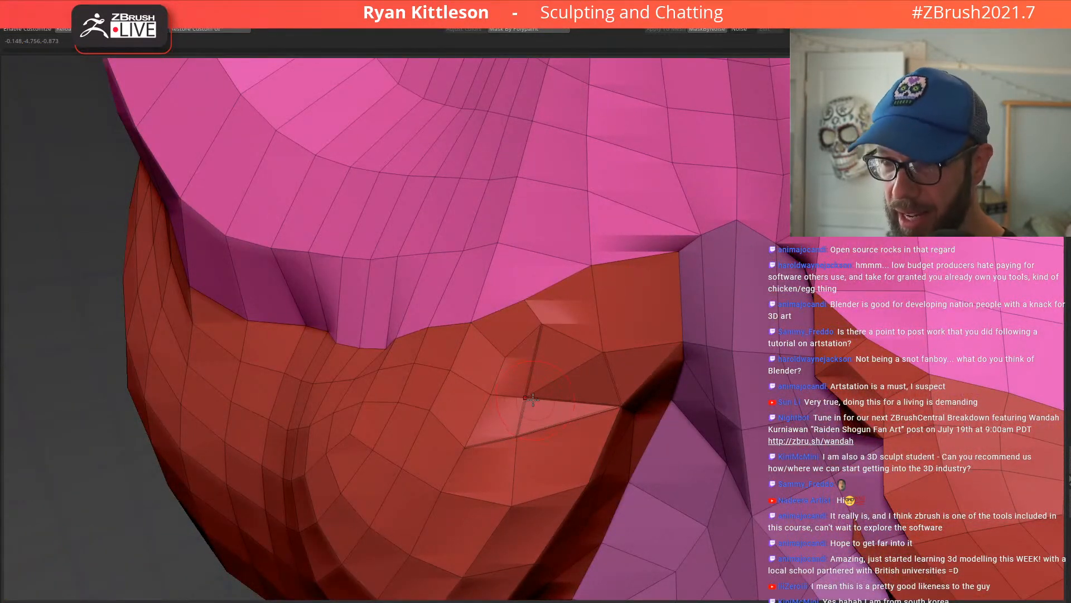
Step: Delete the diagonal edge running from the stitched point towards the nose crease, and check the cheek fold from several angles
{"action": "mouse_move", "coordinate": [561, 394]}
{"action": "right_mouse_down"}
{"action": "mouse_move", "coordinate": [599, 373]}
{"action": "mouse_move", "coordinate": [538, 333]}
{"action": "mouse_move", "coordinate": [425, 417]}
{"action": "right_mouse_up"}
{"action": "right_click_drag", "start_coordinate": [449, 380], "coordinate": [465, 352]}
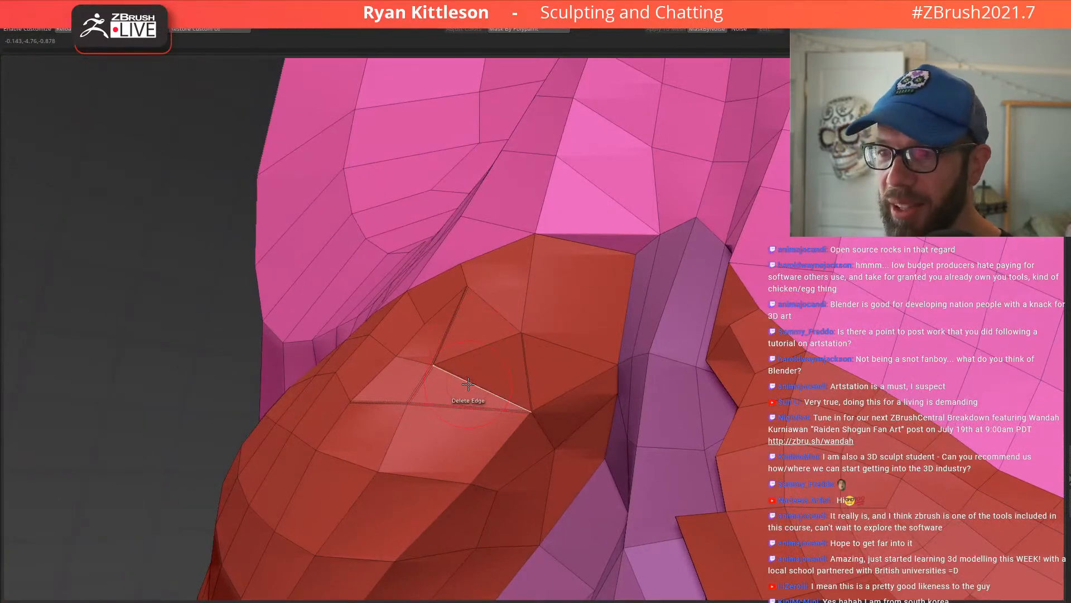
{"action": "right_click_drag", "start_coordinate": [541, 380], "coordinate": [438, 370]}
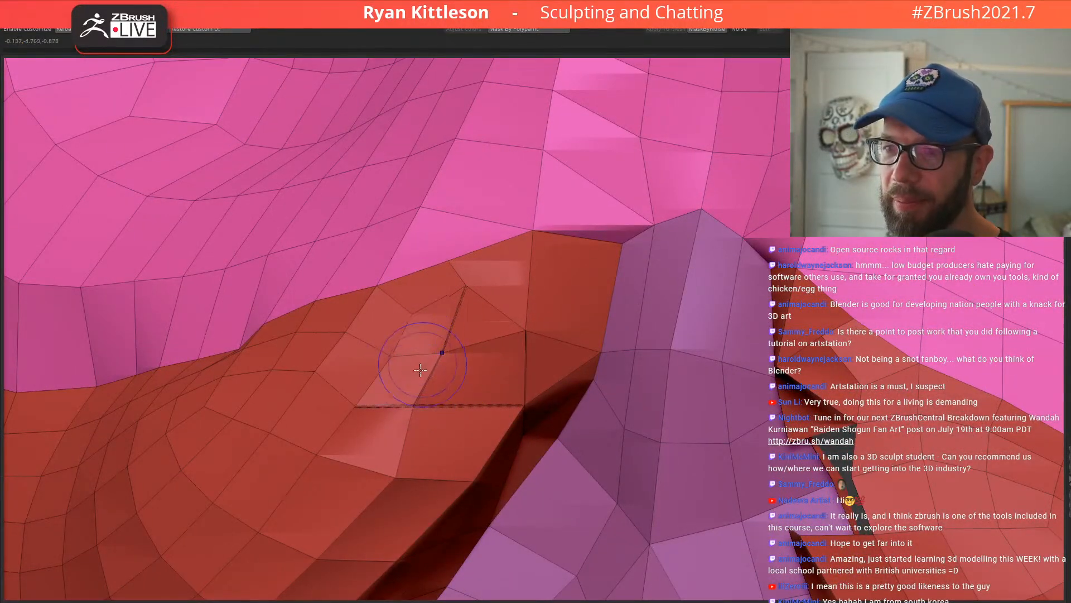
{"action": "mouse_move", "coordinate": [492, 348]}
{"action": "right_mouse_down"}
{"action": "mouse_move", "coordinate": [503, 330]}
{"action": "mouse_move", "coordinate": [486, 333]}
{"action": "mouse_move", "coordinate": [491, 348]}
{"action": "mouse_move", "coordinate": [520, 336]}
{"action": "mouse_move", "coordinate": [610, 359]}
{"action": "mouse_move", "coordinate": [581, 313]}
{"action": "mouse_move", "coordinate": [604, 375]}
{"action": "mouse_move", "coordinate": [590, 405]}
{"action": "right_mouse_up"}
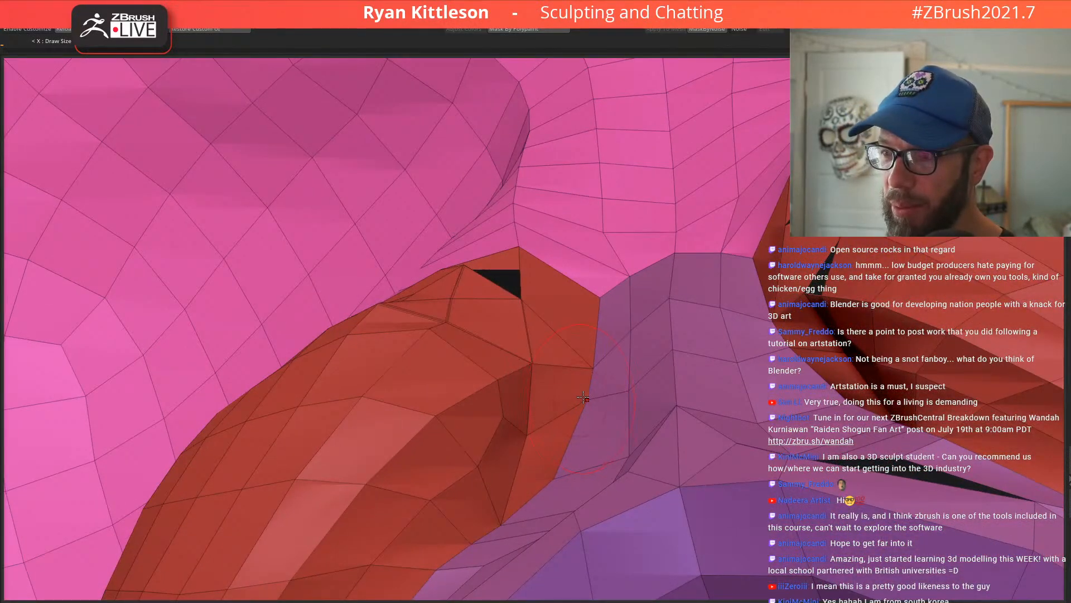
{"action": "right_click_drag", "start_coordinate": [580, 394], "coordinate": [568, 312]}
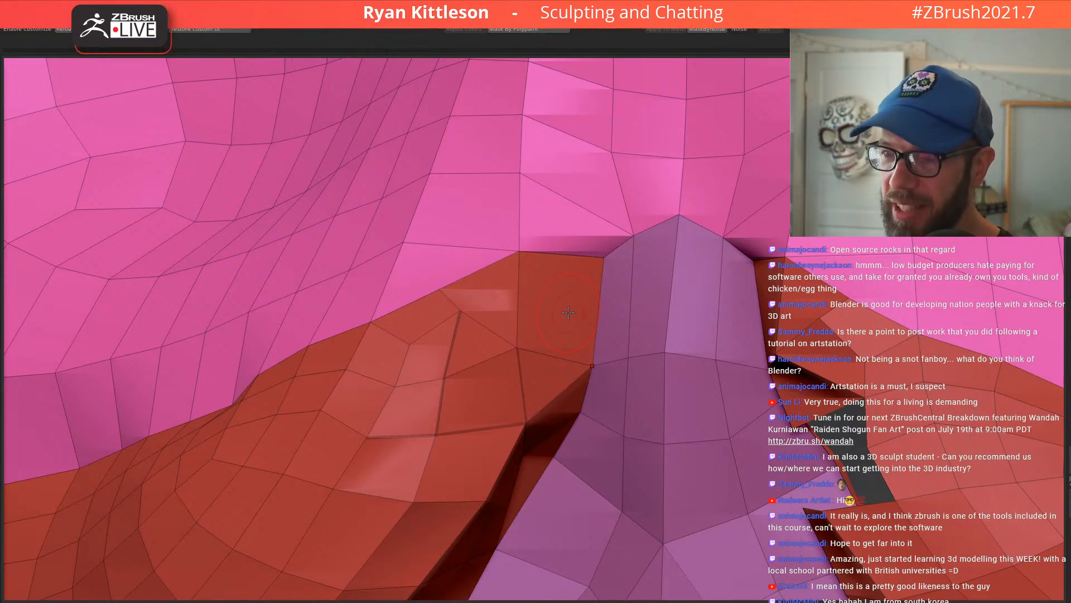
{"action": "right_click_drag", "start_coordinate": [577, 278], "coordinate": [507, 271]}
{"action": "right_click_drag", "start_coordinate": [502, 307], "coordinate": [515, 290]}
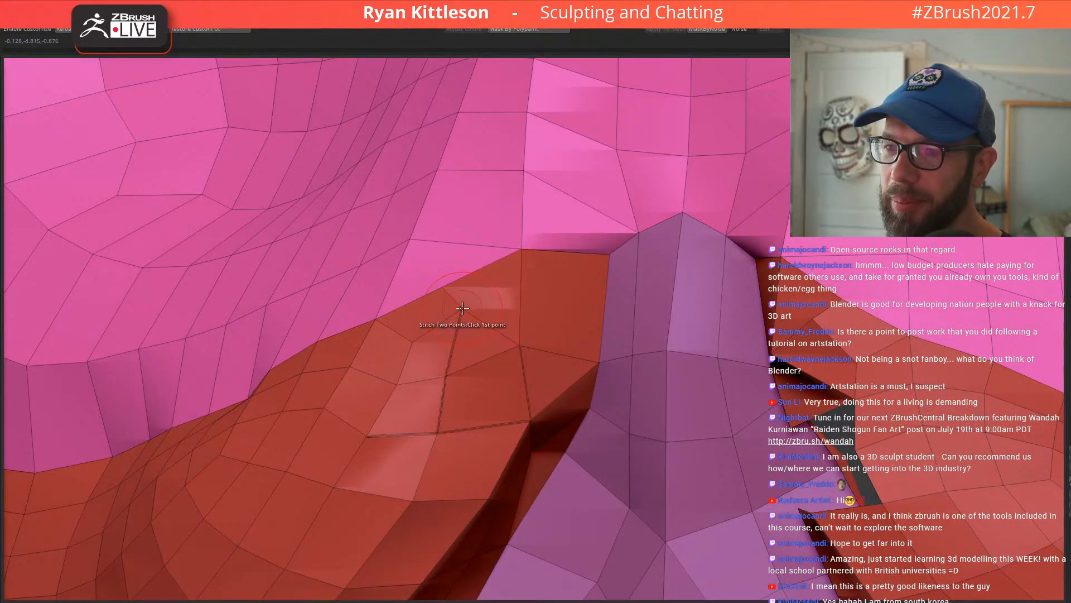
Step: Set the point and edge actions to Slice Mesh and cut an edge between the fold's upper inner point and the nose bridge's centre line
{"action": "key", "text": "space"}
{"action": "left_click", "coordinate": [440, 350]}
{"action": "right_click_drag", "start_coordinate": [485, 303], "coordinate": [500, 307]}
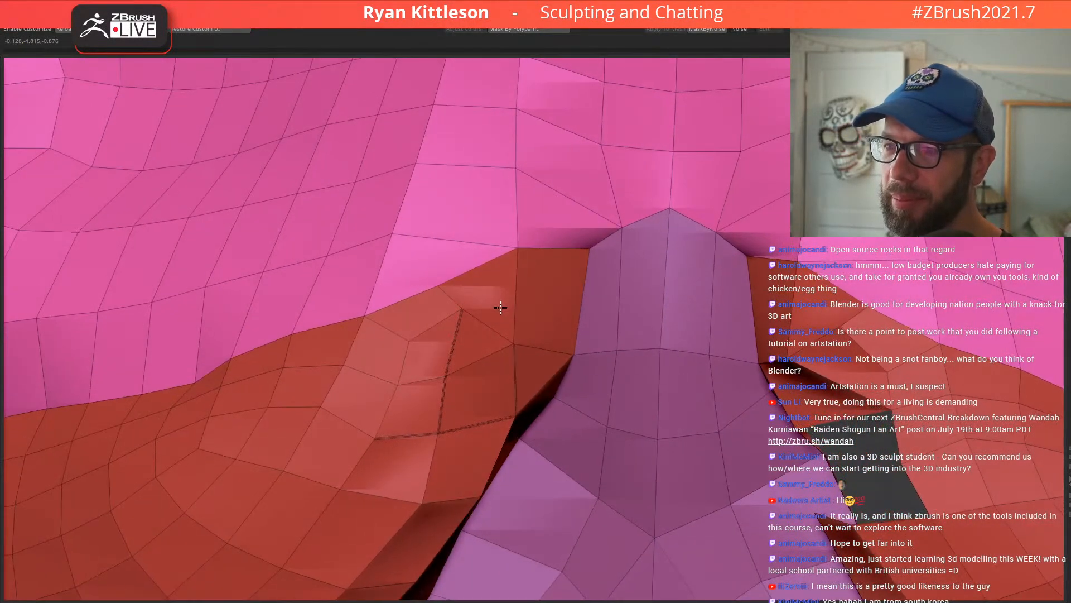
{"action": "key", "text": "space"}
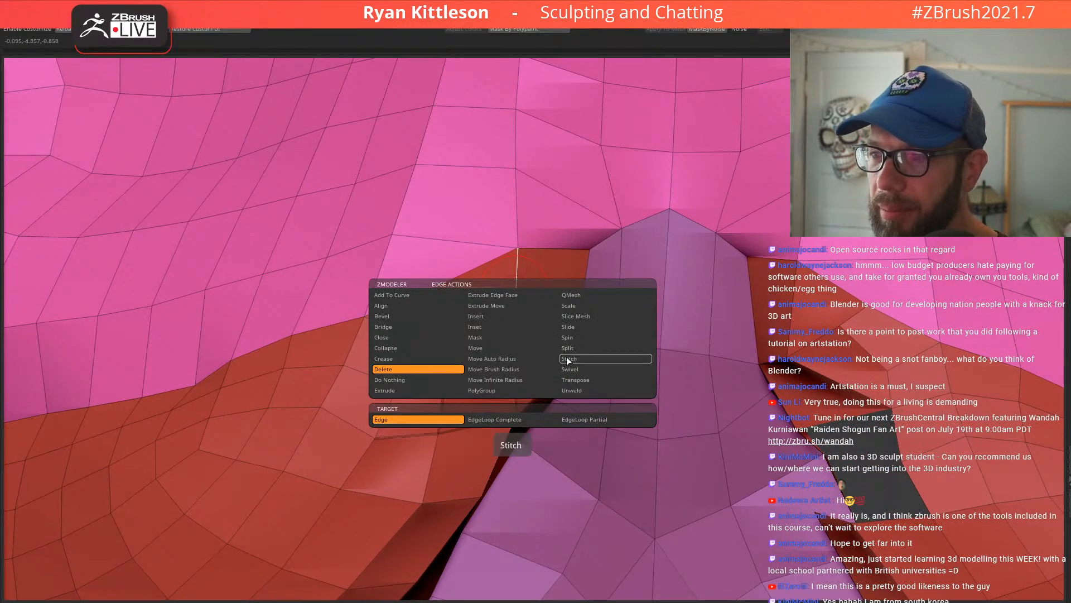
{"action": "left_click", "coordinate": [579, 317]}
{"action": "right_click_drag", "start_coordinate": [579, 316], "coordinate": [664, 275]}
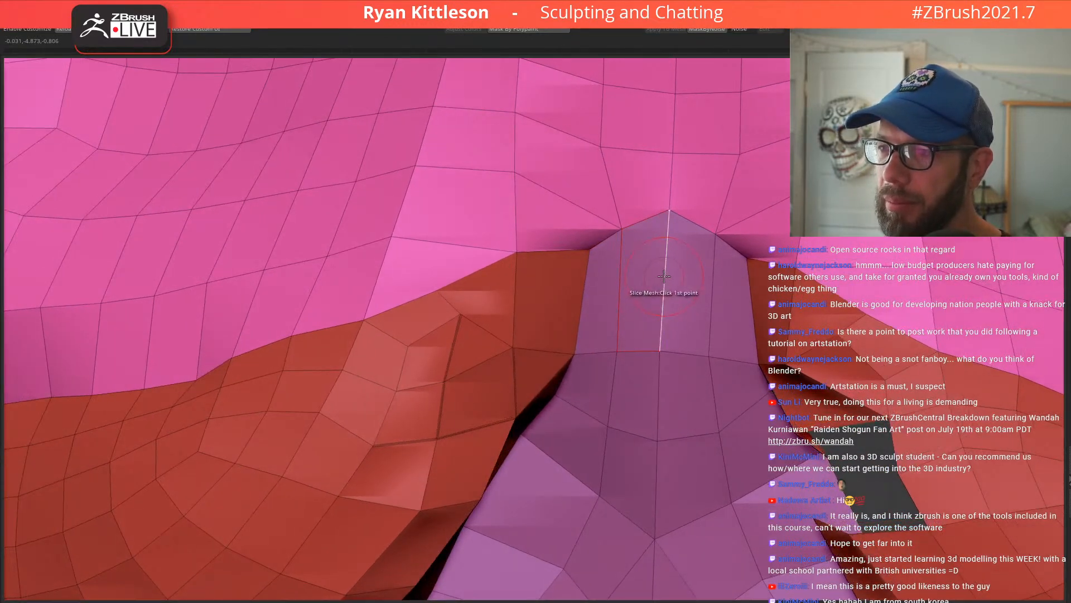
{"action": "left_click", "coordinate": [529, 302]}
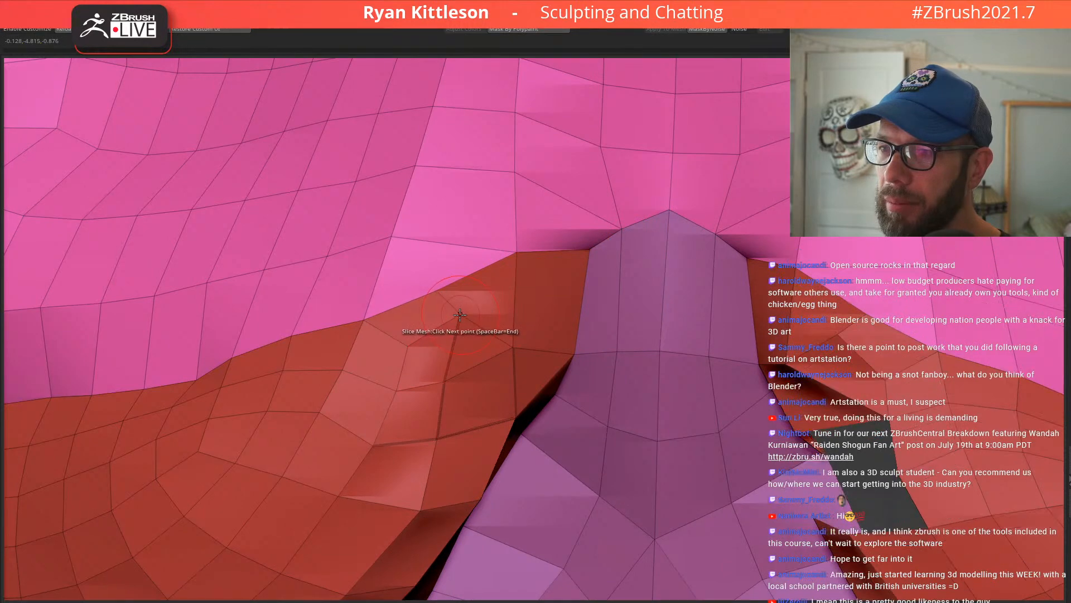
{"action": "left_click", "coordinate": [457, 311]}
{"action": "right_click_drag", "start_coordinate": [574, 299], "coordinate": [569, 268]}
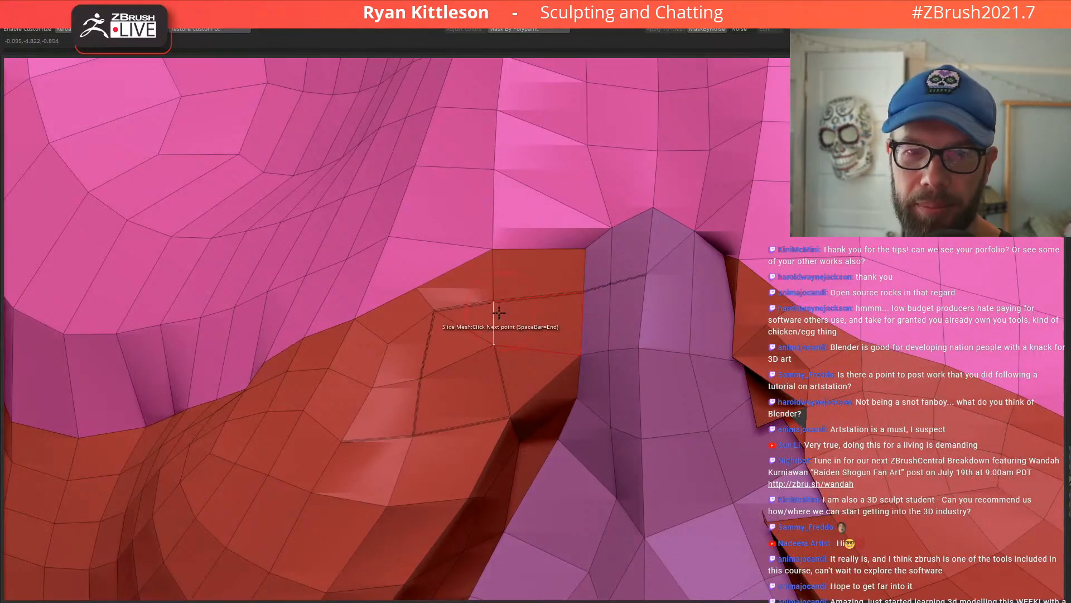
{"action": "left_click", "coordinate": [516, 306]}
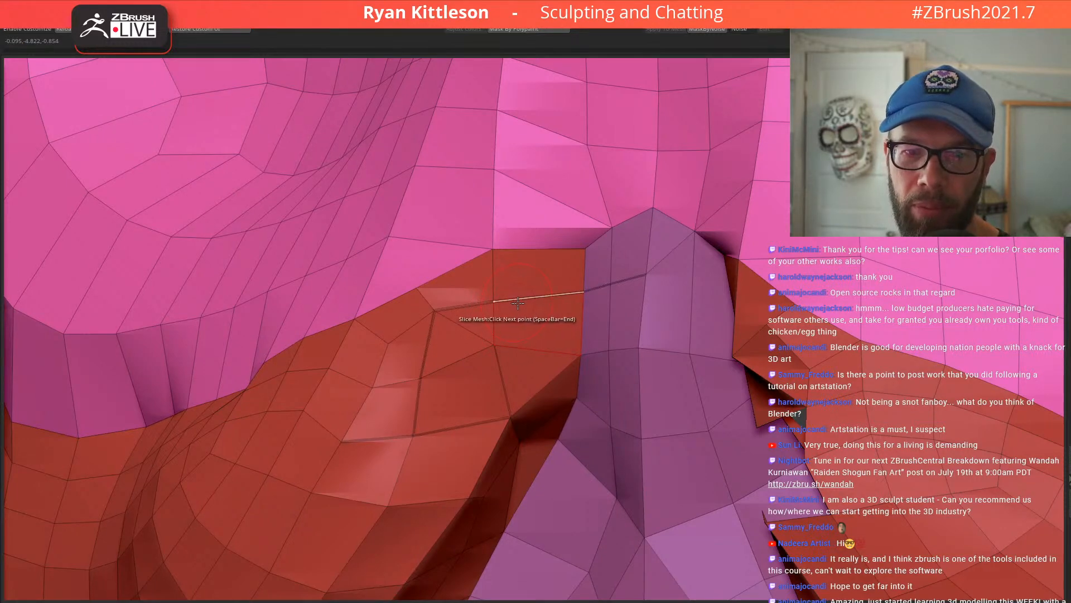
{"action": "key", "text": "space"}
Step: Set the edge action to Delete and remove the diagonal edge below the new cut on the cheek fold
{"action": "right_click_drag", "start_coordinate": [514, 302], "coordinate": [456, 332]}
{"action": "key", "text": "space"}
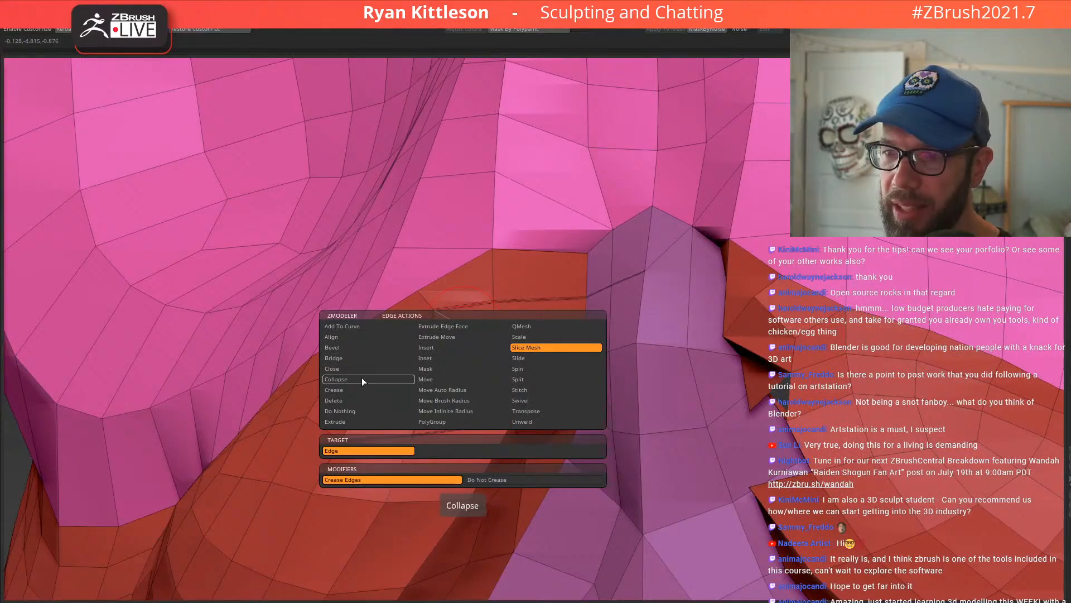
{"action": "left_click", "coordinate": [346, 400]}
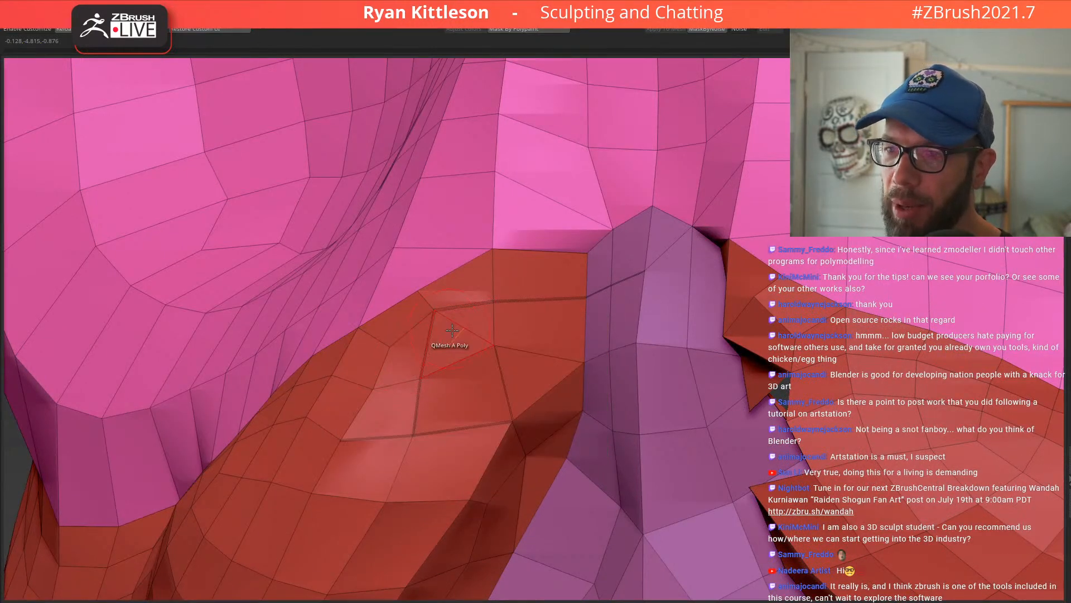
{"action": "mouse_move", "coordinate": [554, 327]}
{"action": "right_mouse_down"}
{"action": "mouse_move", "coordinate": [549, 287]}
{"action": "mouse_move", "coordinate": [553, 324]}
{"action": "mouse_move", "coordinate": [626, 328]}
{"action": "mouse_move", "coordinate": [624, 305]}
{"action": "mouse_move", "coordinate": [648, 309]}
{"action": "right_mouse_up"}
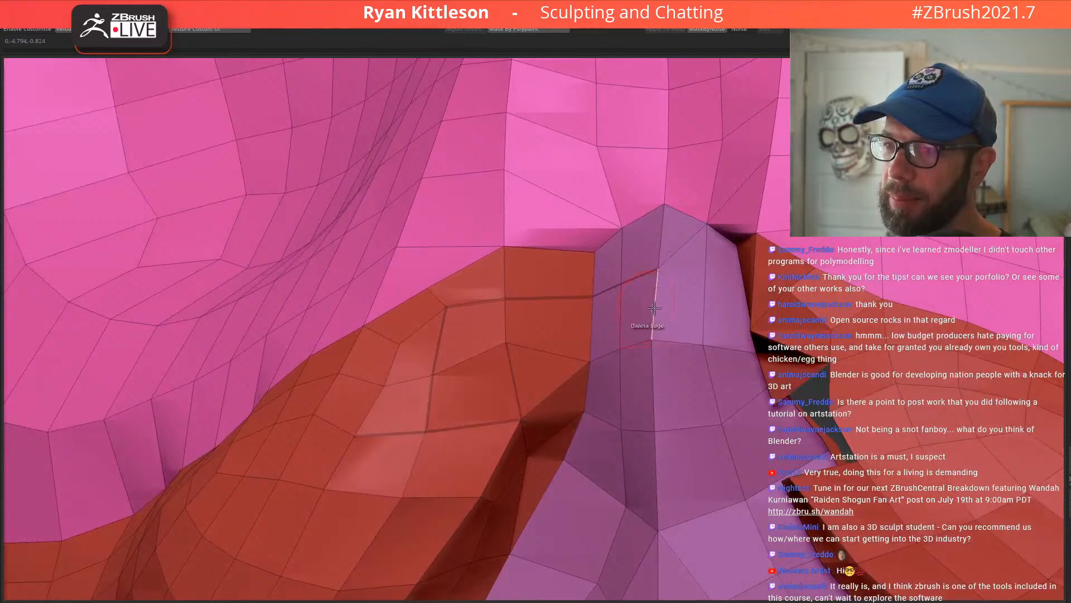
Step: Set the edge action to Slice Mesh and cut a second edge from the nose bridge's centre line to the fold point below the first cut
{"action": "key", "text": "space"}
{"action": "left_click", "coordinate": [720, 327]}
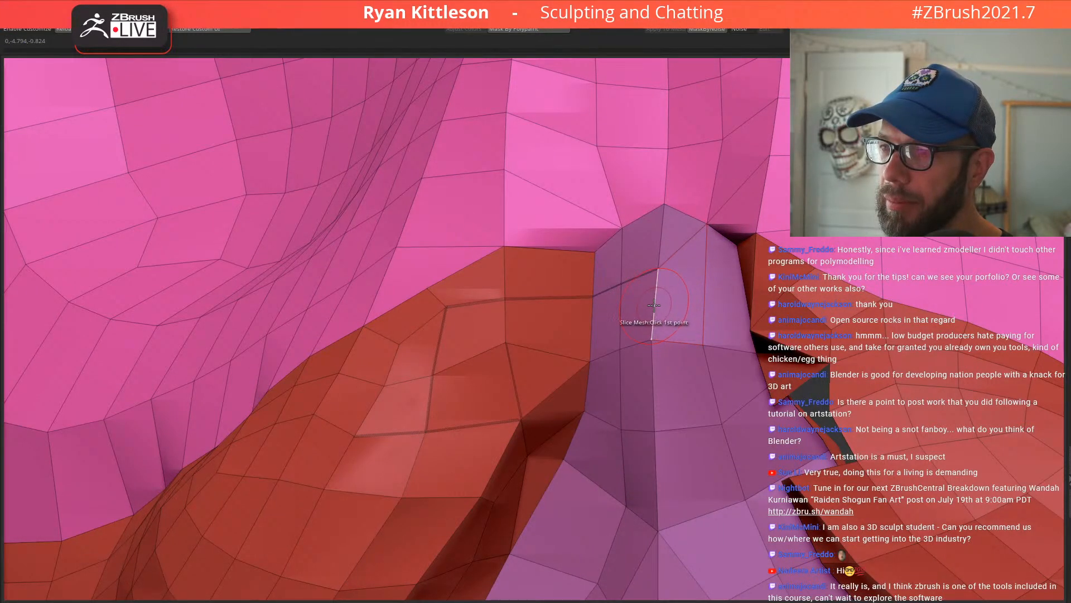
{"action": "left_click", "coordinate": [505, 338]}
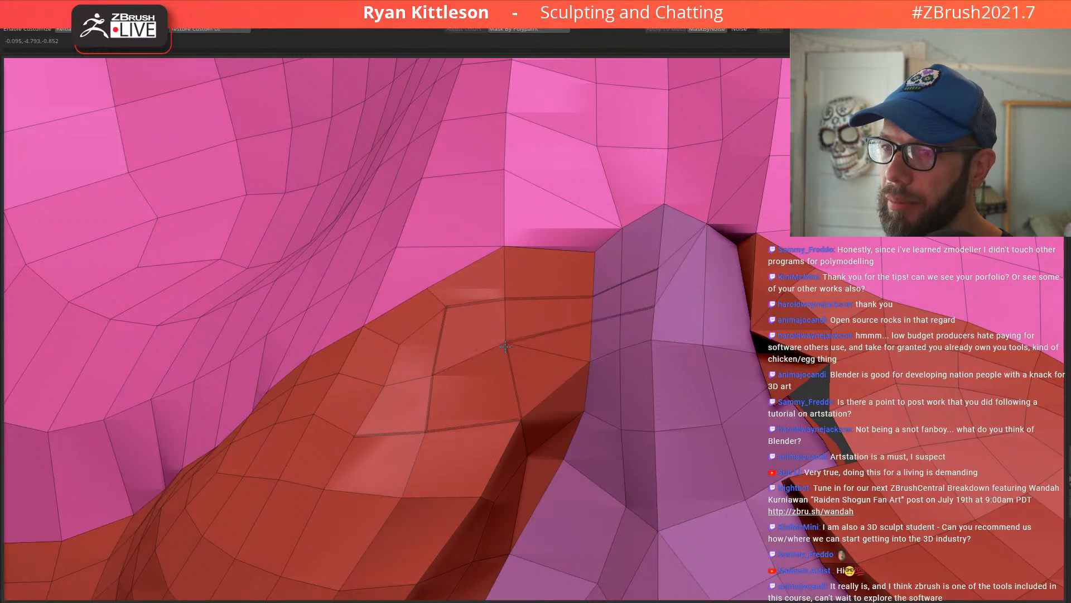
{"action": "key", "text": "ctrl+z"}
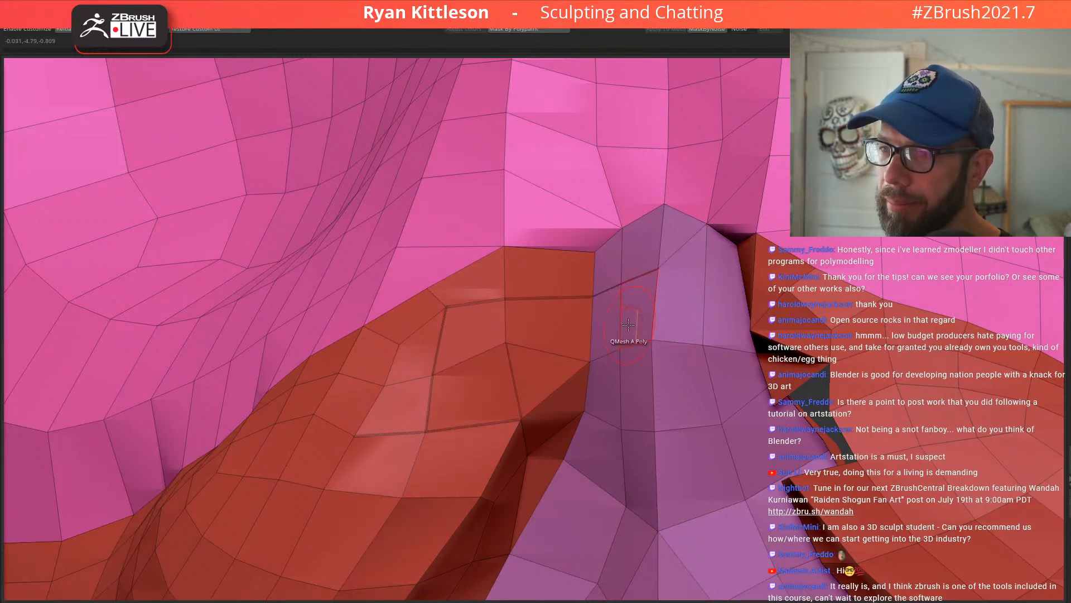
{"action": "right_click_drag", "start_coordinate": [629, 324], "coordinate": [650, 315]}
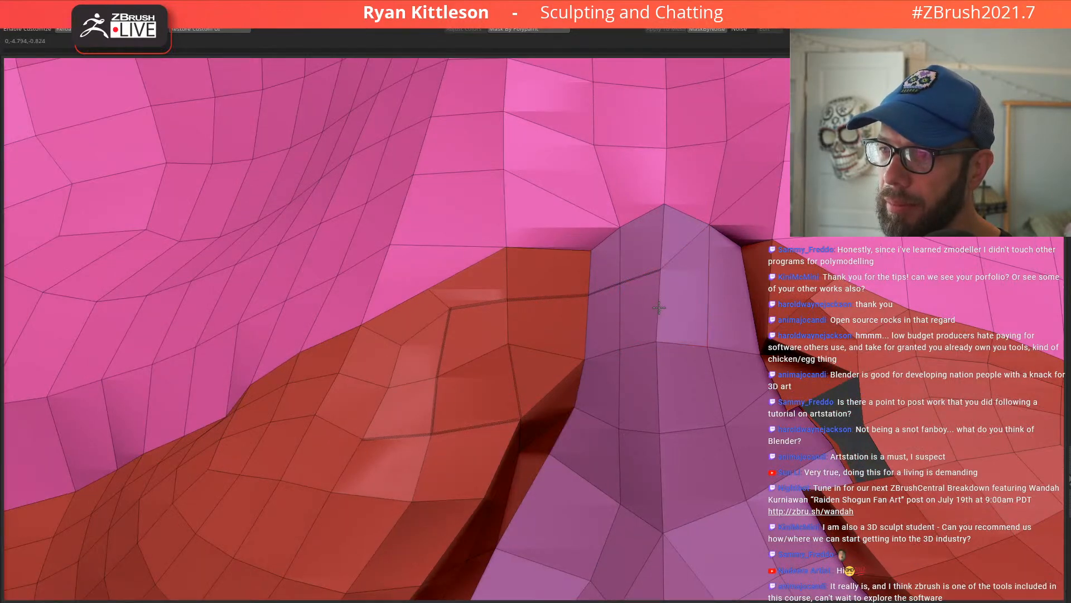
{"action": "left_click", "coordinate": [516, 346]}
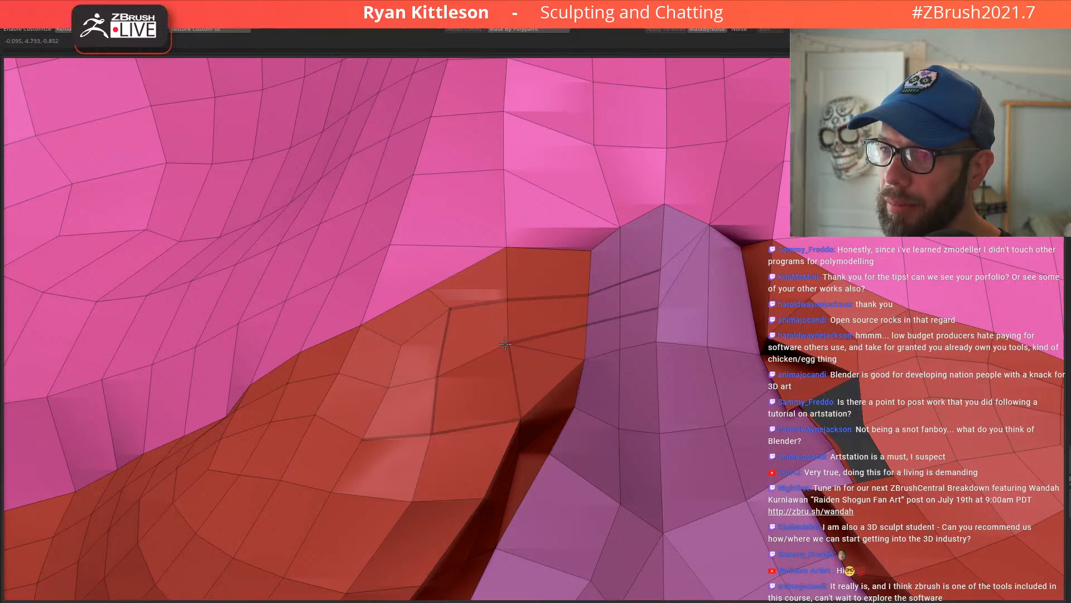
Step: Set the edge action to Delete and remove the old diagonal edge beneath the second cut beside the nose bridge
{"action": "key", "text": "space"}
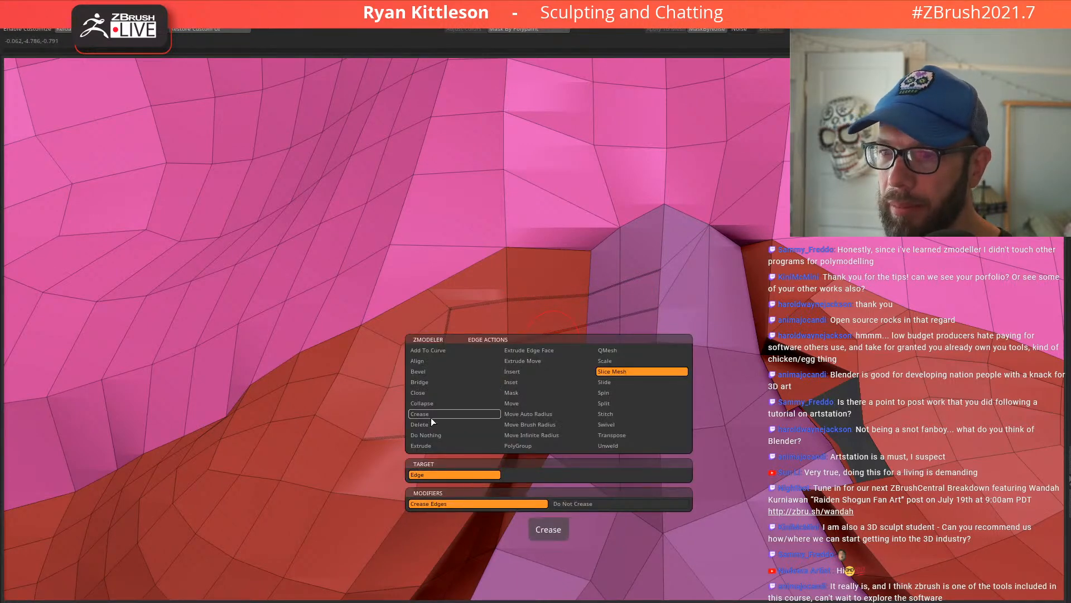
{"action": "left_click", "coordinate": [441, 423]}
{"action": "mouse_move", "coordinate": [664, 315]}
{"action": "right_mouse_down"}
{"action": "mouse_move", "coordinate": [687, 329]}
{"action": "mouse_move", "coordinate": [661, 306]}
{"action": "mouse_move", "coordinate": [513, 266]}
{"action": "mouse_move", "coordinate": [651, 319]}
{"action": "mouse_move", "coordinate": [672, 302]}
{"action": "right_mouse_up"}
{"action": "right_click_drag", "start_coordinate": [671, 352], "coordinate": [664, 312], "text": "ctrl"}
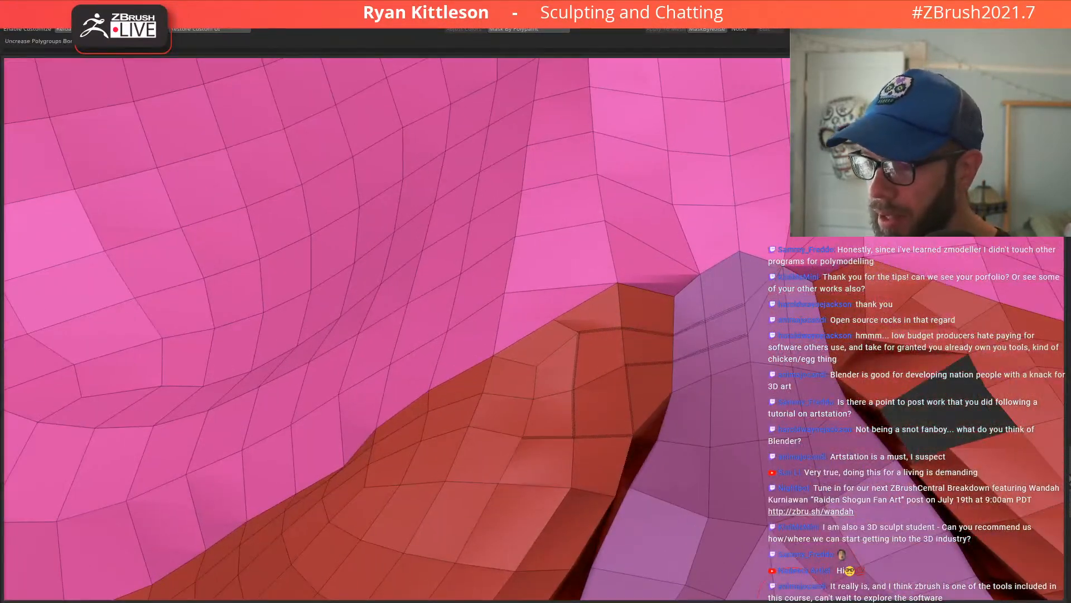
Step: Quick-save the project with the repaired nose bridge topology
{"action": "mouse_move", "coordinate": [695, 350]}
{"action": "right_mouse_down", "text": "ctrl"}
{"action": "mouse_move", "coordinate": [646, 280]}
{"action": "mouse_move", "coordinate": [598, 349]}
{"action": "mouse_move", "coordinate": [546, 371]}
{"action": "mouse_move", "coordinate": [641, 346]}
{"action": "mouse_move", "coordinate": [581, 371]}
{"action": "mouse_move", "coordinate": [642, 342]}
{"action": "mouse_move", "coordinate": [669, 310]}
{"action": "right_mouse_up", "text": "ctrl"}
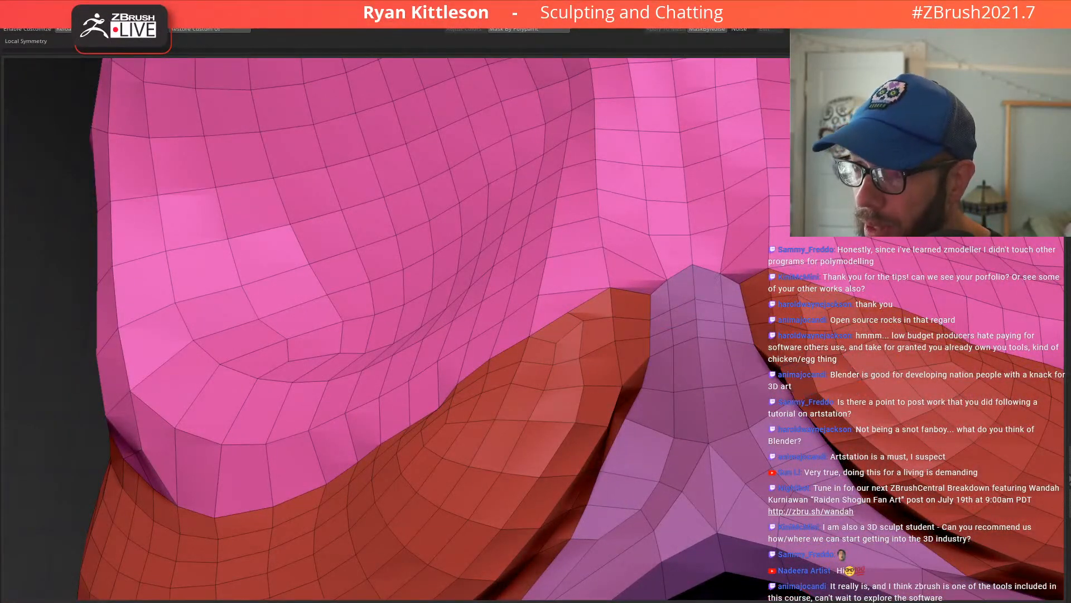
{"action": "right_click_drag", "start_coordinate": [739, 381], "coordinate": [692, 339]}
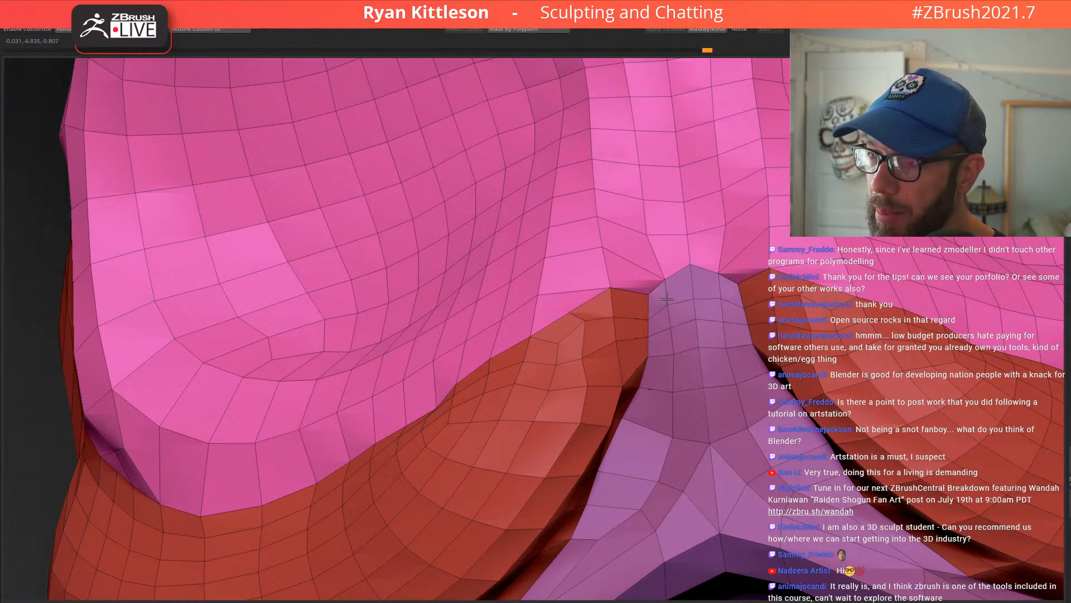
{"action": "right_click_drag", "start_coordinate": [660, 330], "coordinate": [556, 272]}
{"action": "mouse_move", "coordinate": [478, 212]}
{"action": "right_mouse_down", "text": "ctrl"}
{"action": "mouse_move", "coordinate": [495, 267]}
{"action": "mouse_move", "coordinate": [591, 263]}
{"action": "mouse_move", "coordinate": [551, 350]}
{"action": "mouse_move", "coordinate": [550, 257]}
{"action": "mouse_move", "coordinate": [635, 380]}
{"action": "mouse_move", "coordinate": [575, 361]}
{"action": "mouse_move", "coordinate": [581, 375]}
{"action": "right_mouse_up", "text": "ctrl"}
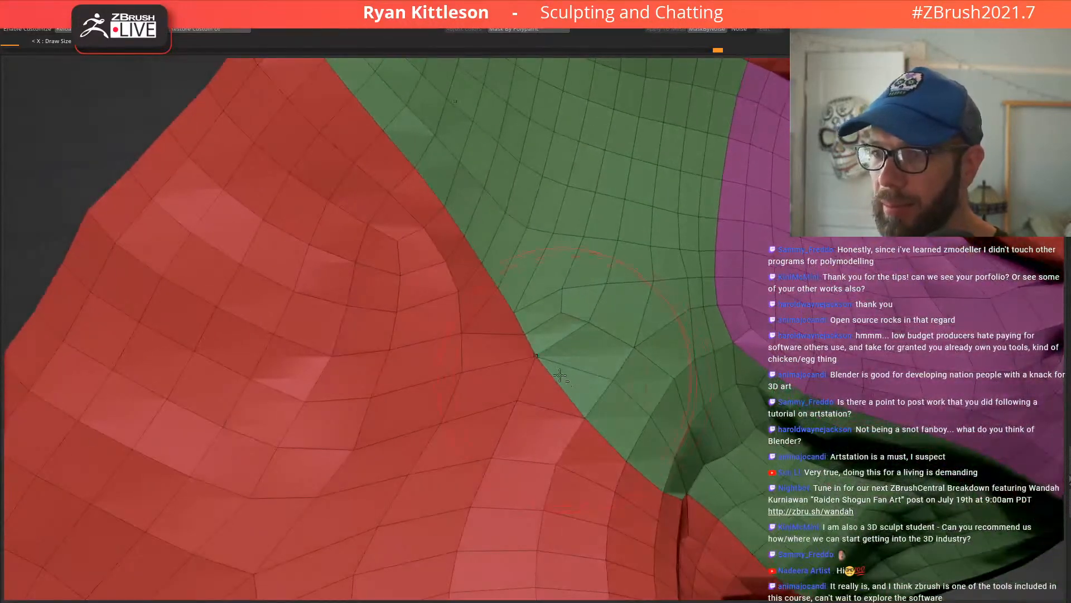
{"action": "mouse_move", "coordinate": [546, 344]}
{"action": "right_mouse_down"}
{"action": "mouse_move", "coordinate": [564, 279]}
{"action": "mouse_move", "coordinate": [607, 323]}
{"action": "mouse_move", "coordinate": [633, 324]}
{"action": "right_mouse_up"}
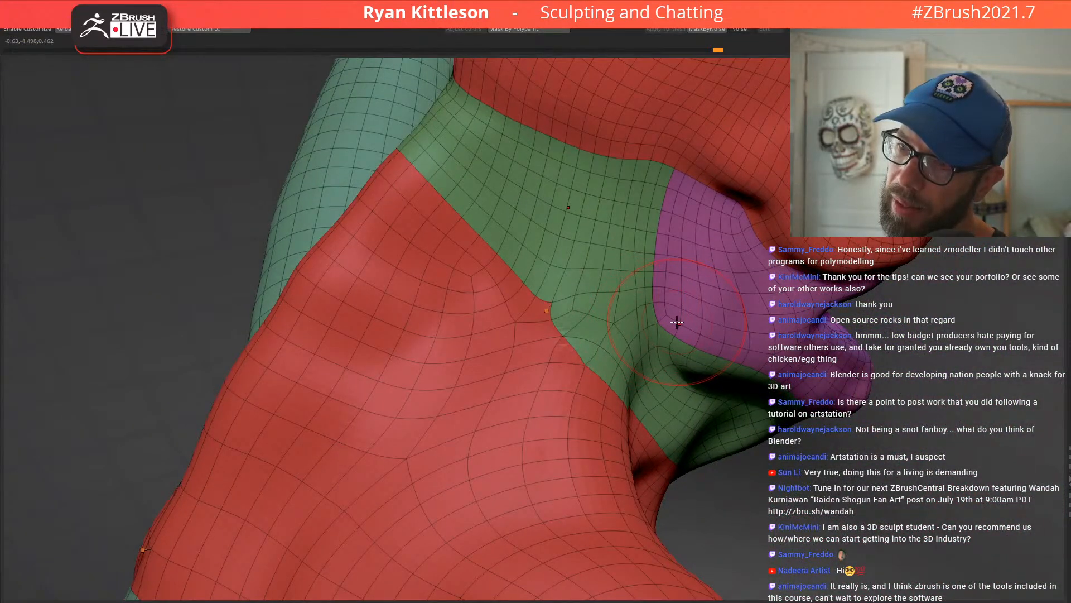
{"action": "right_click_drag", "start_coordinate": [675, 322], "coordinate": [592, 357], "text": "ctrl"}
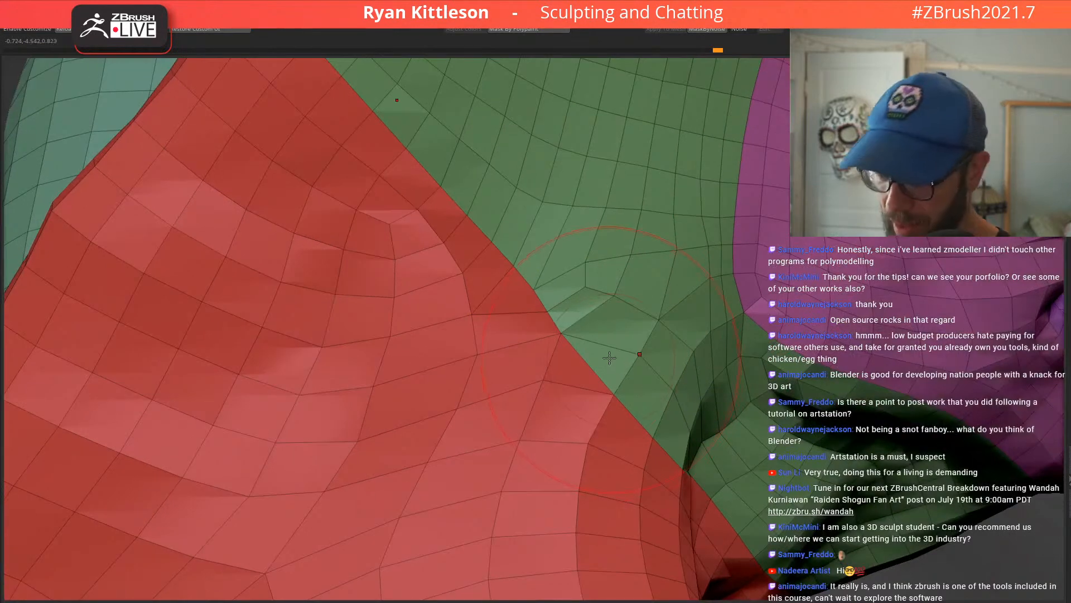
{"action": "key", "text": "ctrl+s"}
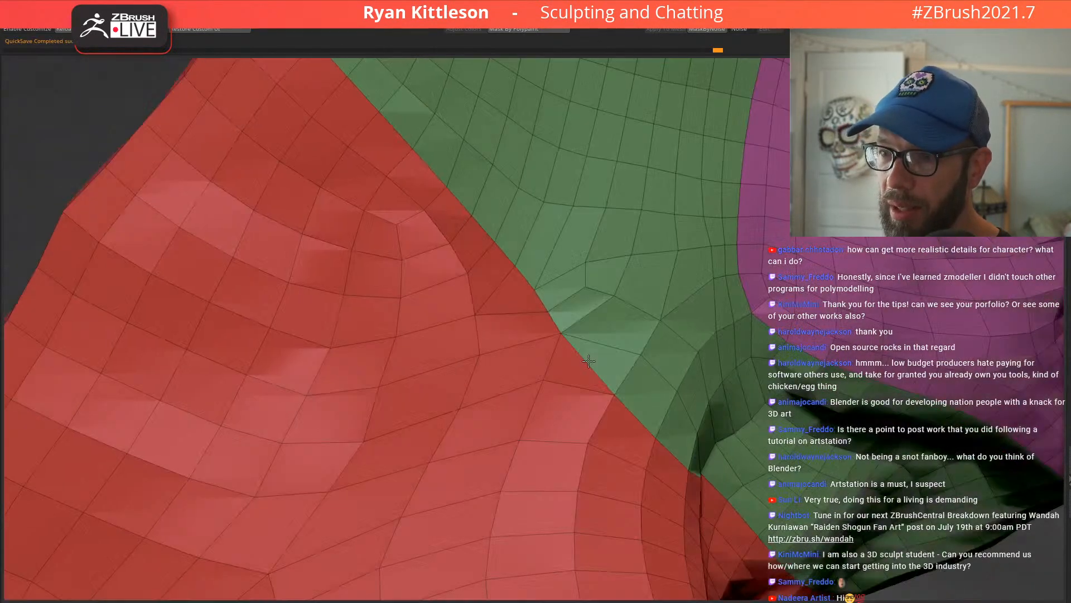
Step: Delete the red and green polygroup-border edge on the side of the neck to merge the small triangle into its neighbour
{"action": "key", "text": "space"}
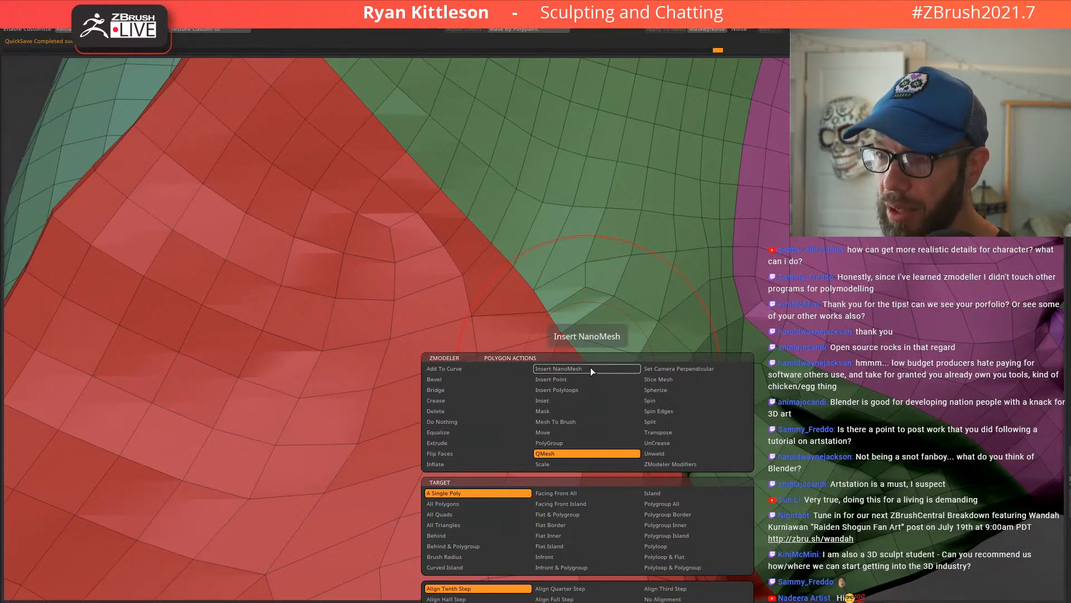
{"action": "key", "text": "space"}
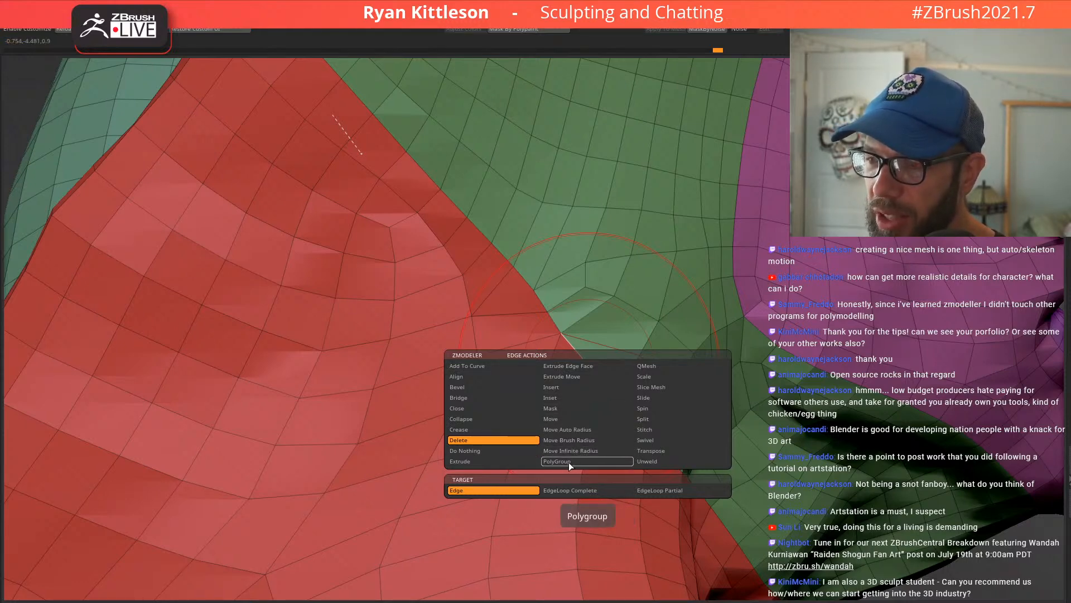
{"action": "left_click", "coordinate": [584, 362]}
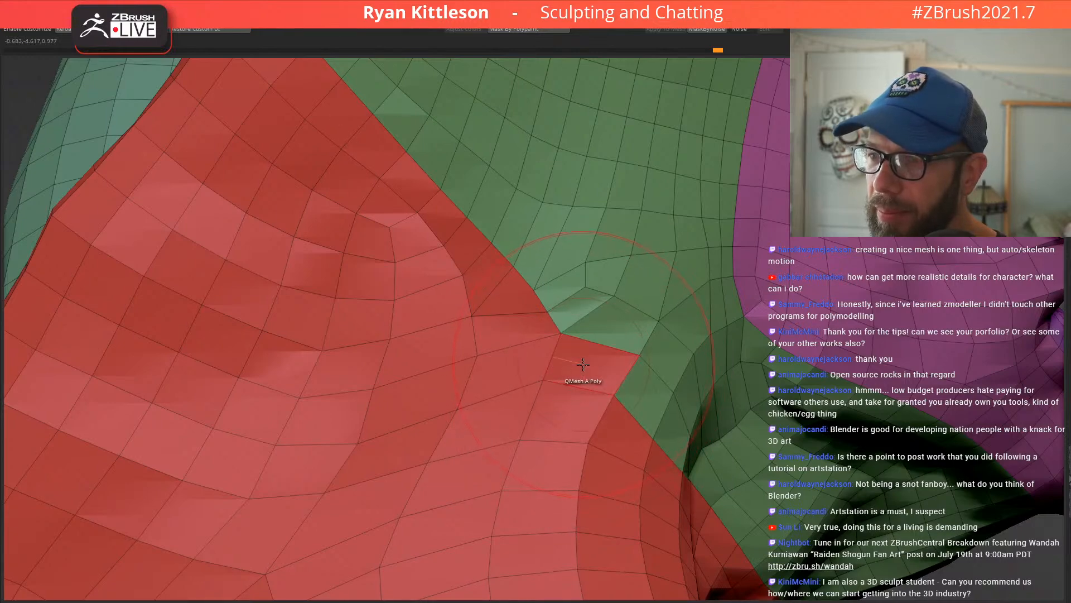
Step: Set the point action to Stitch and delete the border edge between the red and teal polygroups on the upper back
{"action": "mouse_move", "coordinate": [596, 352]}
{"action": "right_mouse_down"}
{"action": "mouse_move", "coordinate": [561, 345]}
{"action": "mouse_move", "coordinate": [614, 330]}
{"action": "mouse_move", "coordinate": [544, 296]}
{"action": "mouse_move", "coordinate": [471, 139]}
{"action": "right_mouse_up"}
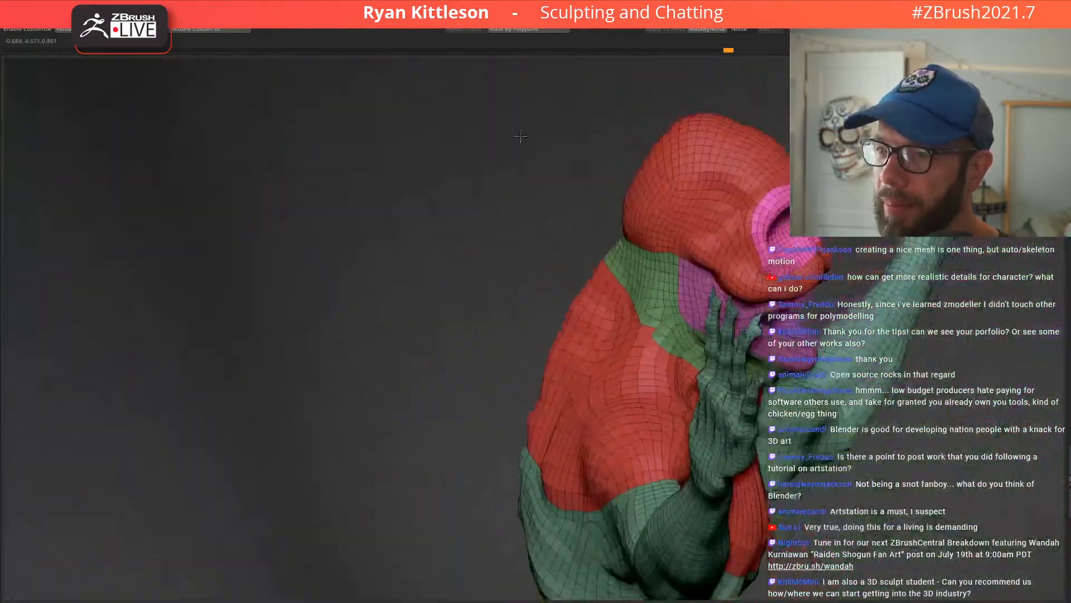
{"action": "right_click_drag", "start_coordinate": [654, 353], "coordinate": [782, 401]}
{"action": "right_click_drag", "start_coordinate": [502, 424], "coordinate": [586, 359], "text": "alt"}
{"action": "left_click", "coordinate": [601, 341]}
{"action": "key", "text": "space"}
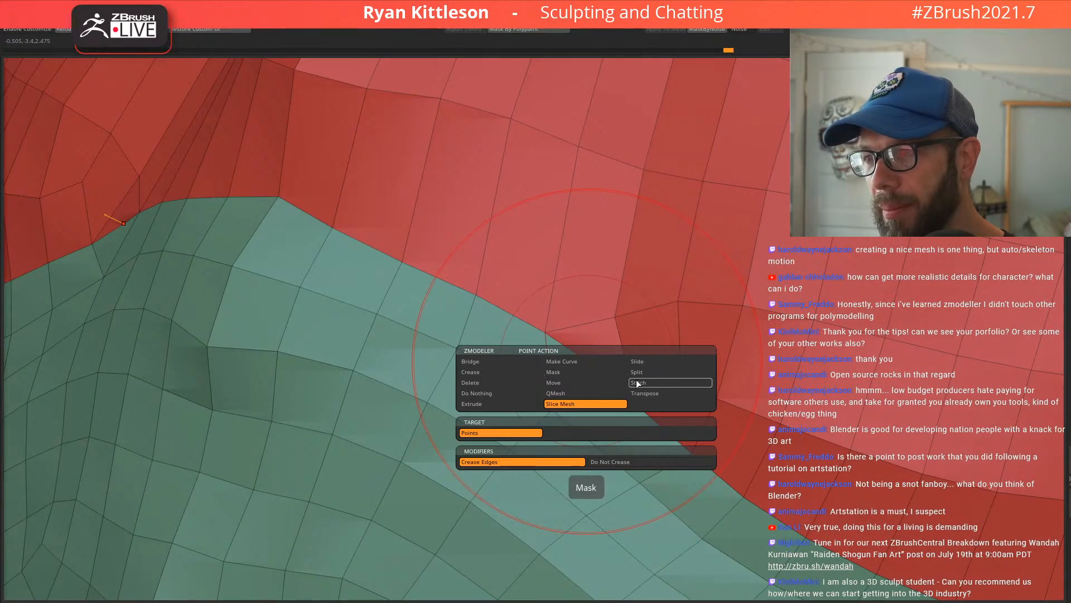
{"action": "left_click", "coordinate": [632, 383]}
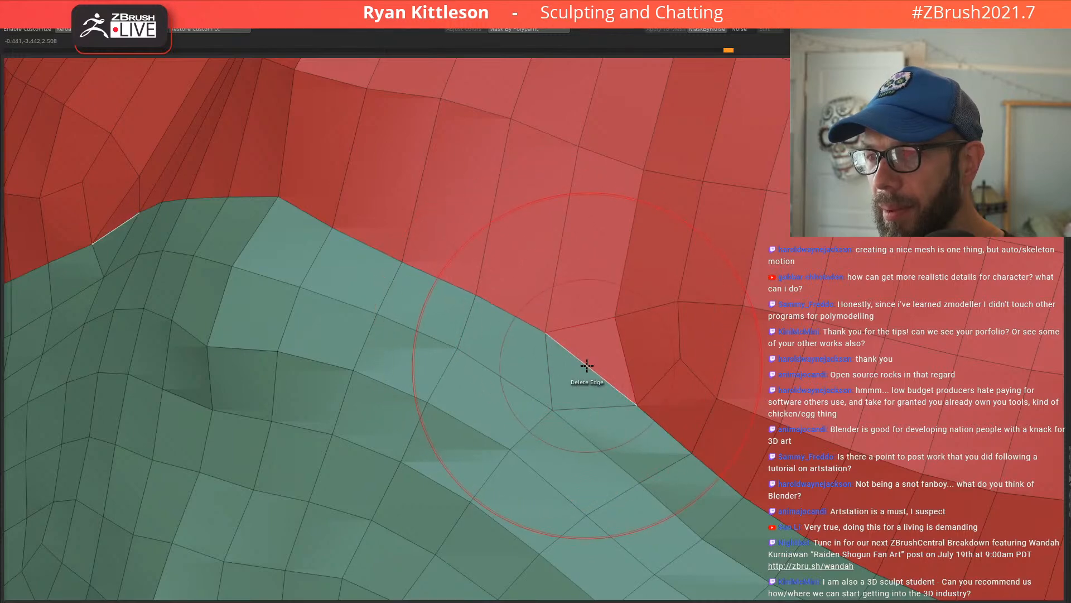
{"action": "left_click", "coordinate": [587, 365]}
Step: Set the point action to Slice Mesh and cut a short edge across the corner face at the tail's base
{"action": "mouse_move", "coordinate": [677, 359]}
{"action": "right_mouse_down", "text": "ctrl"}
{"action": "mouse_move", "coordinate": [692, 385]}
{"action": "mouse_move", "coordinate": [704, 343]}
{"action": "mouse_move", "coordinate": [679, 279]}
{"action": "right_mouse_up", "text": "ctrl"}
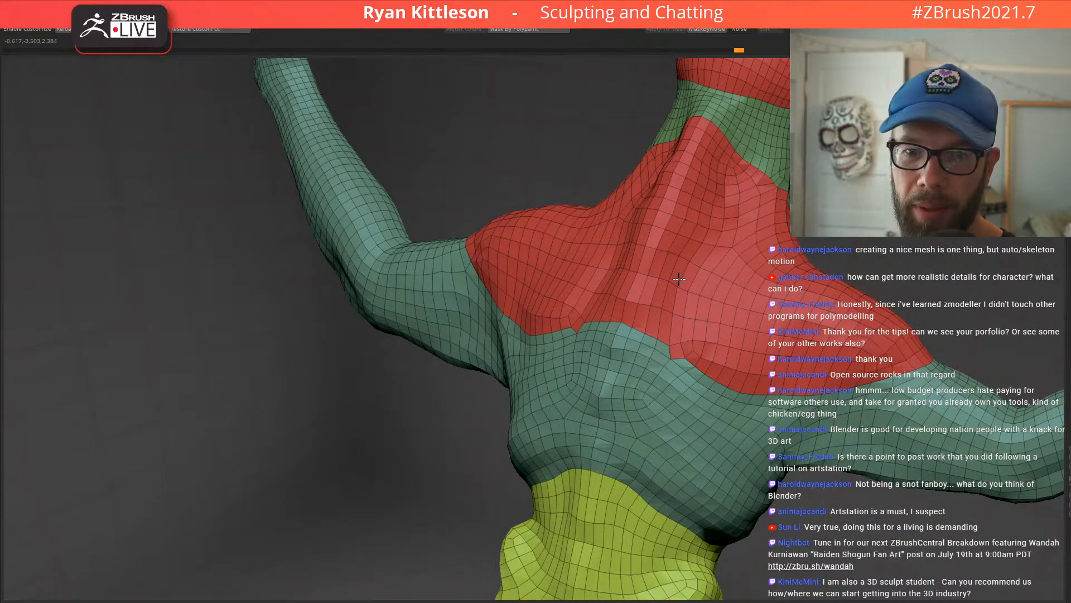
{"action": "right_click_drag", "start_coordinate": [699, 319], "coordinate": [593, 238]}
{"action": "key", "text": "space"}
{"action": "key", "text": "space"}
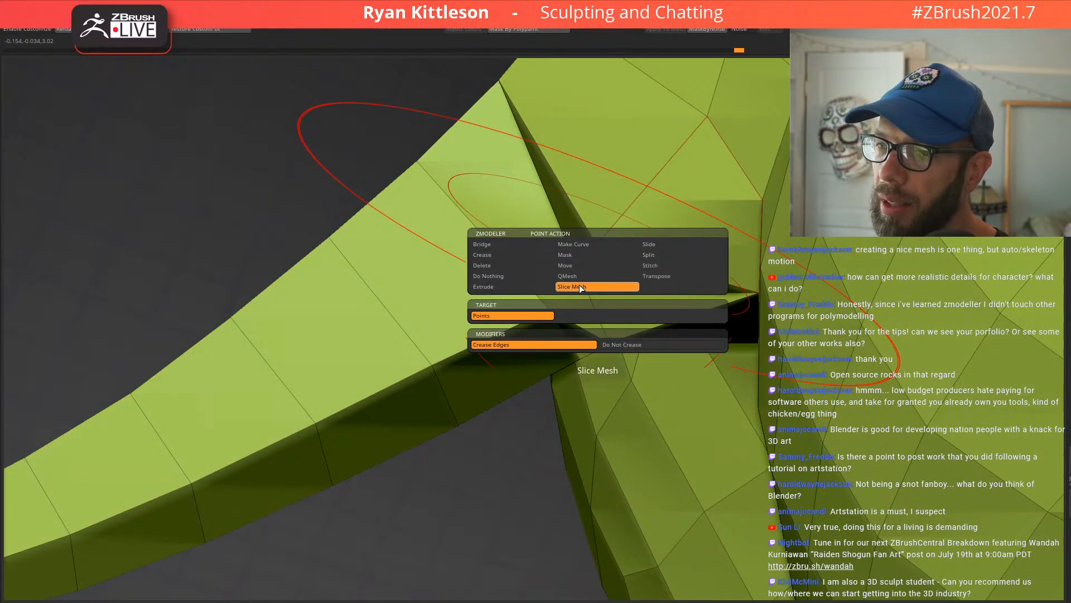
{"action": "left_click", "coordinate": [579, 288]}
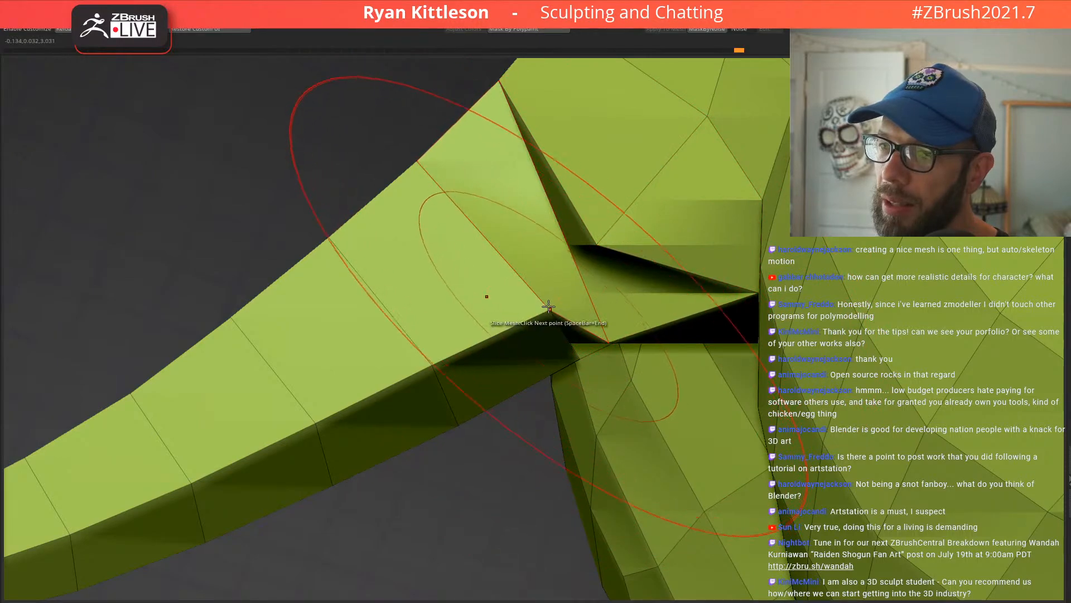
{"action": "right_click_drag", "start_coordinate": [579, 299], "coordinate": [627, 239]}
Step: Adjust the brush and pull the points at the corner of the tail's base into better positions with the Move brush
{"action": "key", "text": "space"}
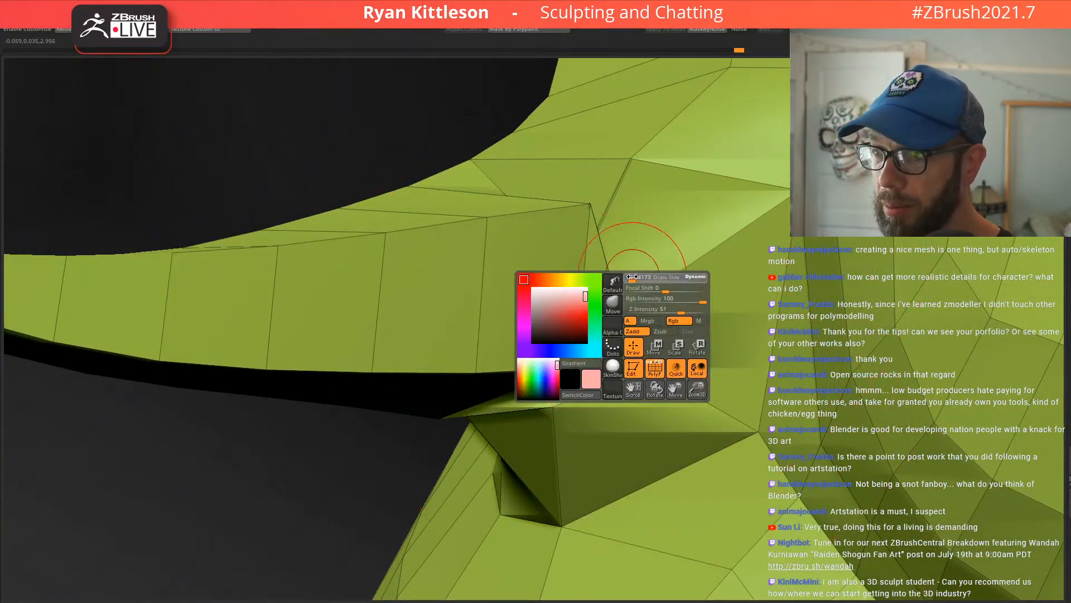
{"action": "left_click_drag", "start_coordinate": [650, 306], "coordinate": [704, 77]}
{"action": "right_click_drag", "start_coordinate": [723, 179], "coordinate": [660, 193]}
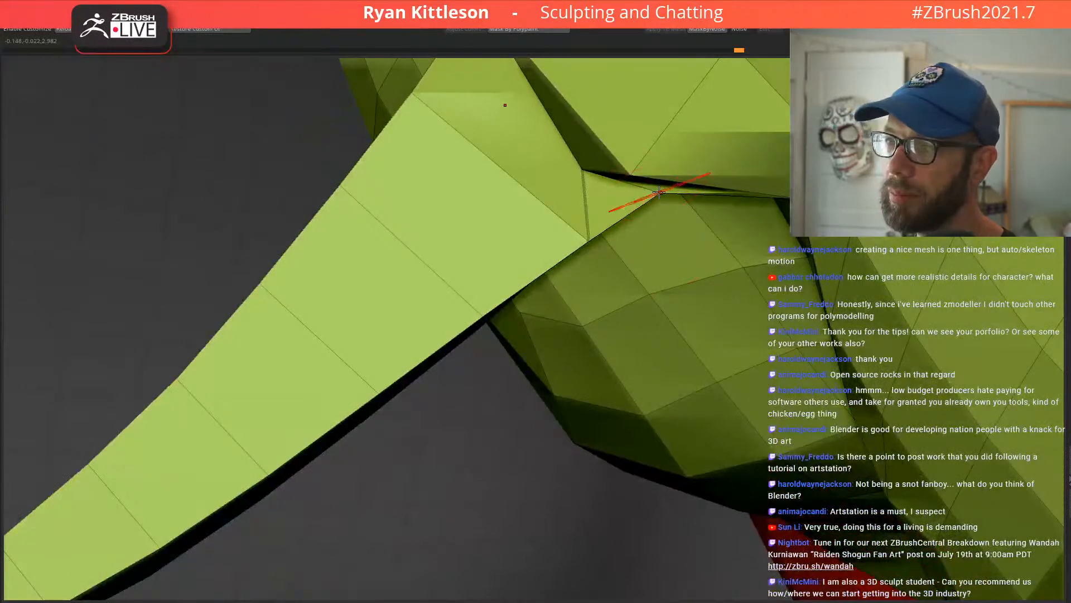
{"action": "left_click_drag", "start_coordinate": [659, 193], "coordinate": [685, 256]}
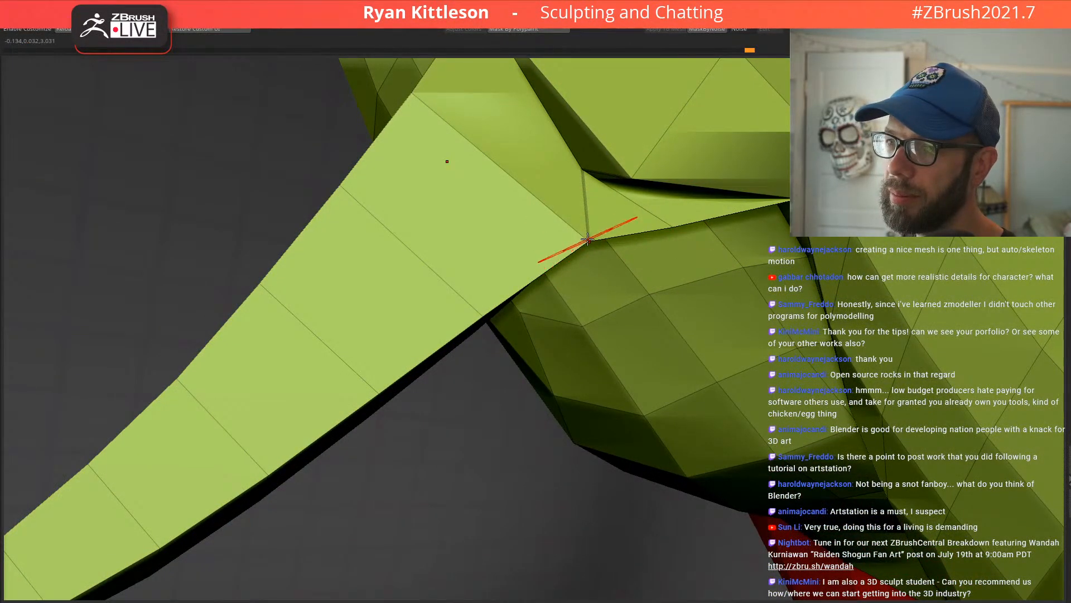
{"action": "right_click_drag", "start_coordinate": [612, 246], "coordinate": [568, 179]}
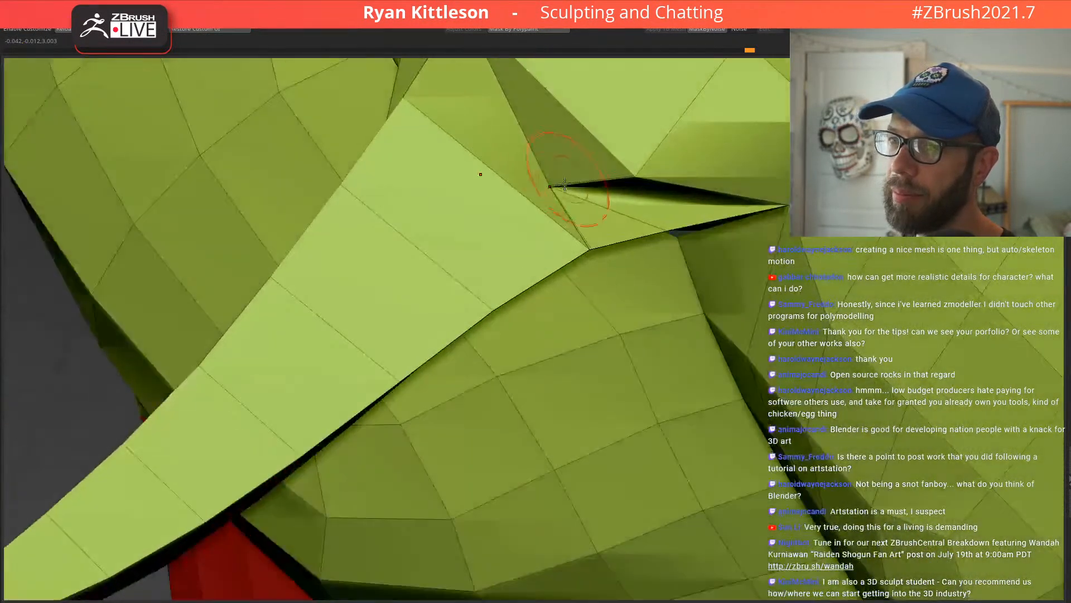
{"action": "left_click_drag", "start_coordinate": [564, 184], "coordinate": [589, 173]}
Step: Stitch the cut's inner point to the neighbouring point above it at the tail's base and delete the leftover edge beside it
{"action": "mouse_move", "coordinate": [626, 179]}
{"action": "right_mouse_down"}
{"action": "mouse_move", "coordinate": [633, 167]}
{"action": "mouse_move", "coordinate": [597, 174]}
{"action": "mouse_move", "coordinate": [605, 210]}
{"action": "mouse_move", "coordinate": [581, 170]}
{"action": "mouse_move", "coordinate": [576, 270]}
{"action": "mouse_move", "coordinate": [645, 290]}
{"action": "mouse_move", "coordinate": [609, 263]}
{"action": "mouse_move", "coordinate": [641, 318]}
{"action": "mouse_move", "coordinate": [615, 327]}
{"action": "right_mouse_up"}
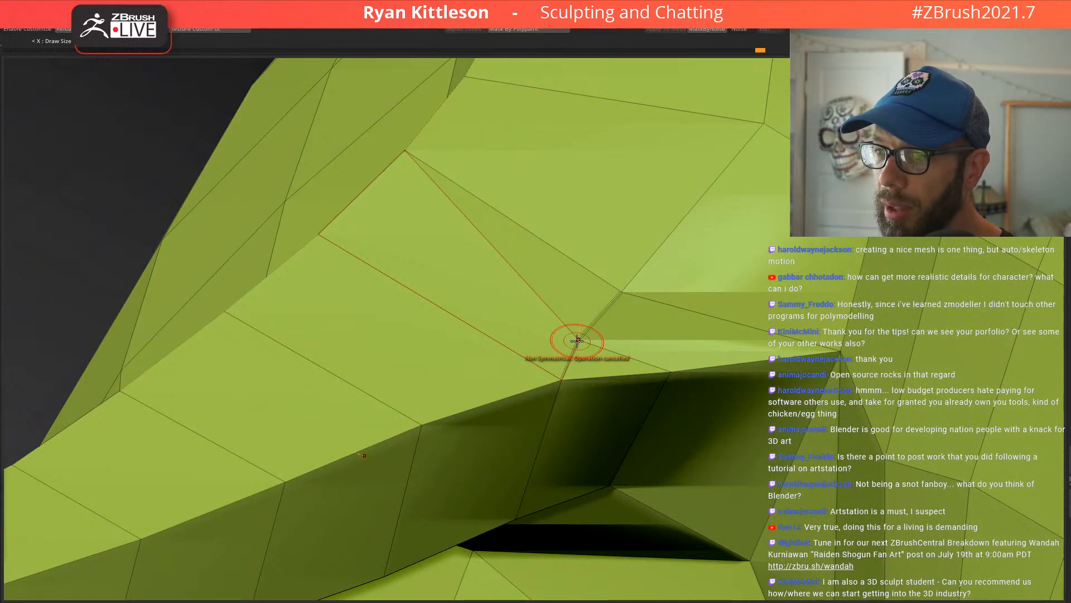
{"action": "key", "text": "space"}
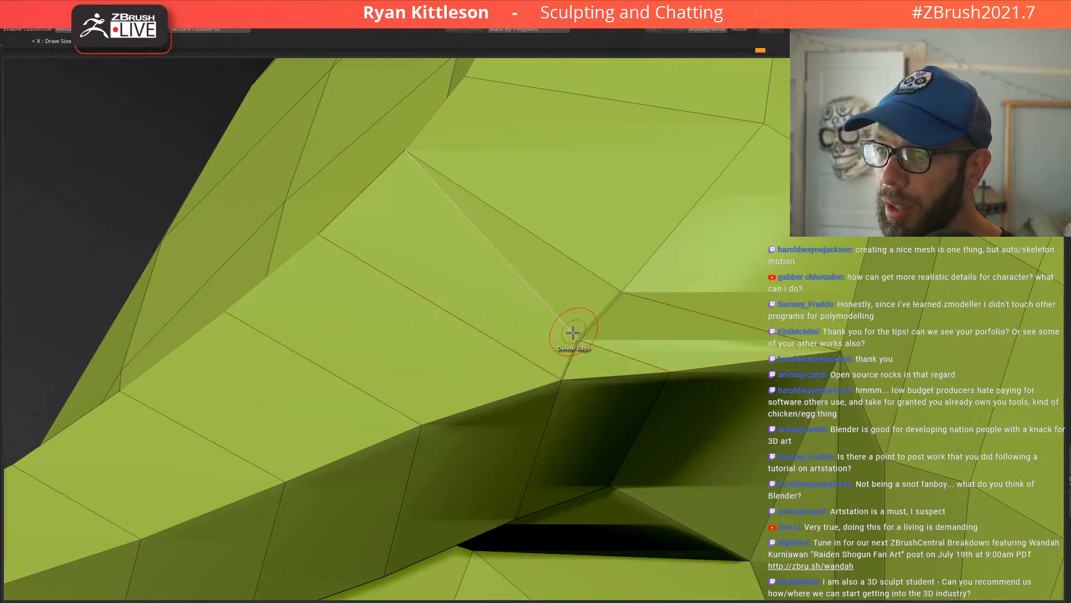
{"action": "left_click", "coordinate": [618, 292]}
{"action": "mouse_move", "coordinate": [672, 311]}
{"action": "right_mouse_down"}
{"action": "mouse_move", "coordinate": [684, 225]}
{"action": "mouse_move", "coordinate": [612, 237]}
{"action": "mouse_move", "coordinate": [656, 344]}
{"action": "mouse_move", "coordinate": [671, 346]}
{"action": "right_mouse_up"}
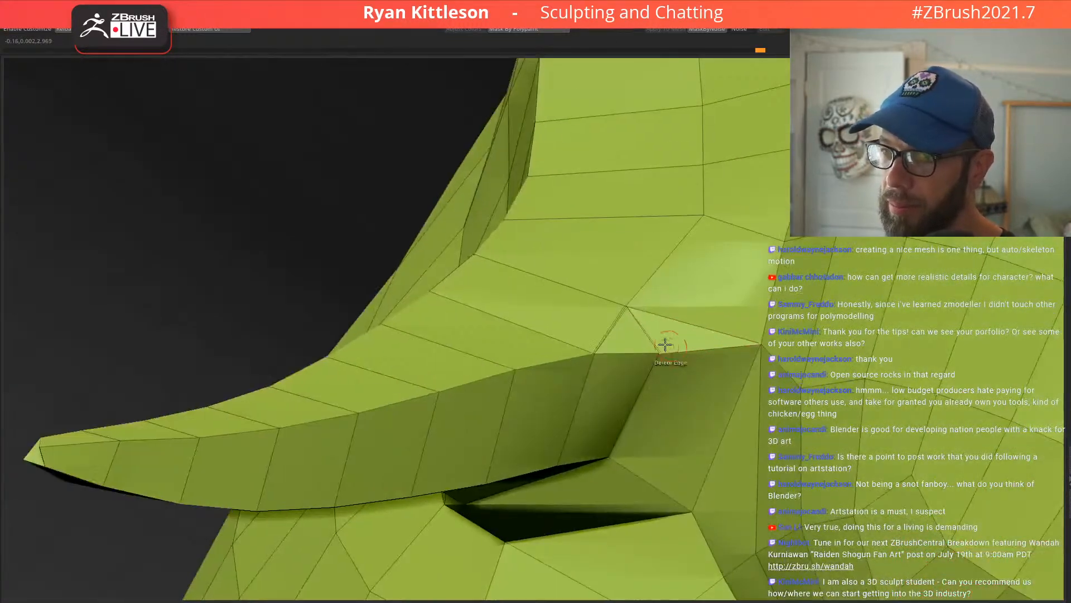
{"action": "key", "text": "space"}
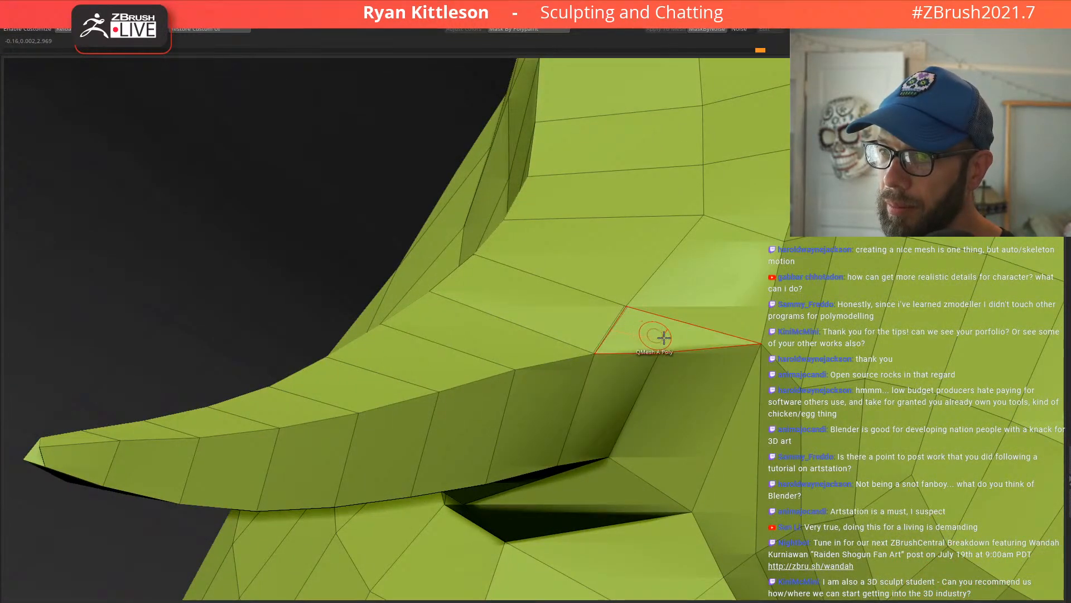
Step: Toggle the smoothed subdivision preview and examine the topology around the tail's base from several angles
{"action": "key", "text": "d"}
{"action": "right_click_drag", "start_coordinate": [674, 280], "coordinate": [599, 261]}
{"action": "key", "text": "shift+d"}
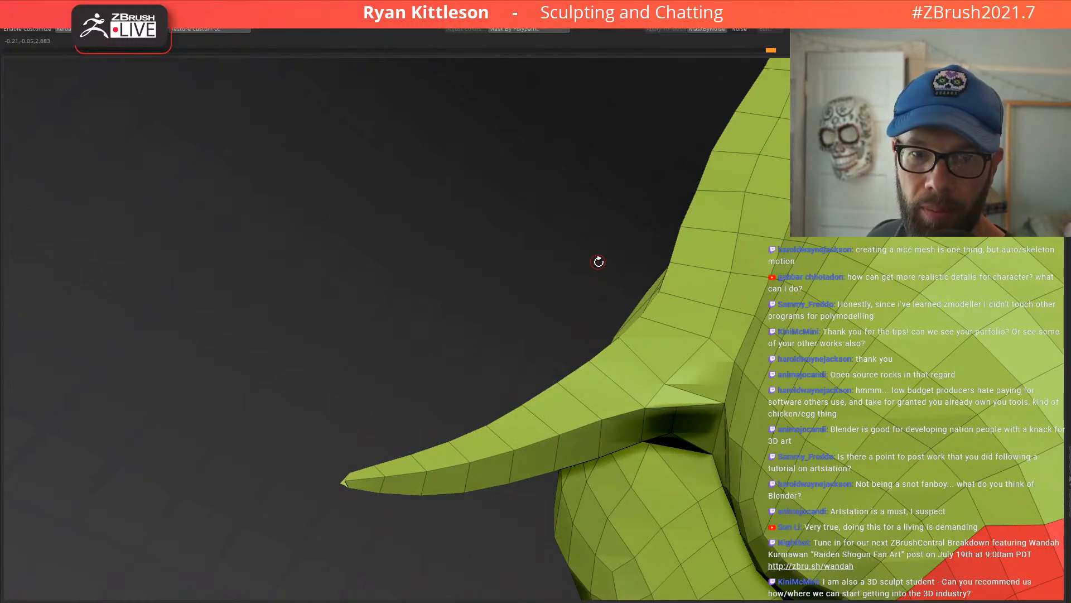
{"action": "mouse_move", "coordinate": [660, 372]}
{"action": "right_mouse_down"}
{"action": "mouse_move", "coordinate": [645, 367]}
{"action": "mouse_move", "coordinate": [662, 351]}
{"action": "right_mouse_up"}
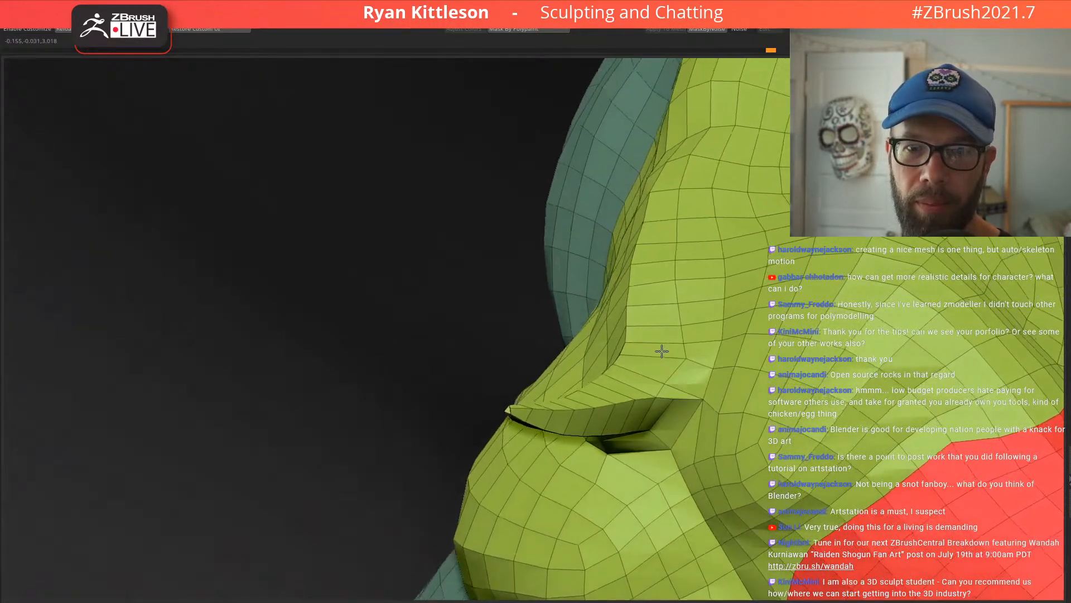
{"action": "right_click_drag", "start_coordinate": [604, 424], "coordinate": [610, 399]}
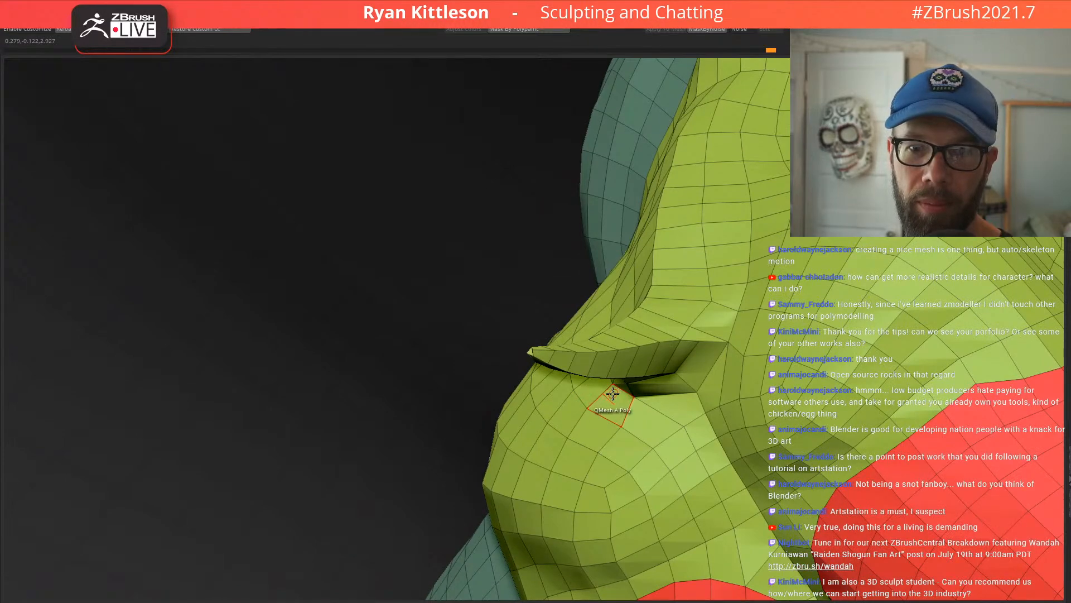
{"action": "mouse_move", "coordinate": [614, 435]}
{"action": "right_mouse_down"}
{"action": "mouse_move", "coordinate": [625, 353]}
{"action": "mouse_move", "coordinate": [600, 428]}
{"action": "right_mouse_up"}
{"action": "right_click_drag", "start_coordinate": [641, 363], "coordinate": [676, 292]}
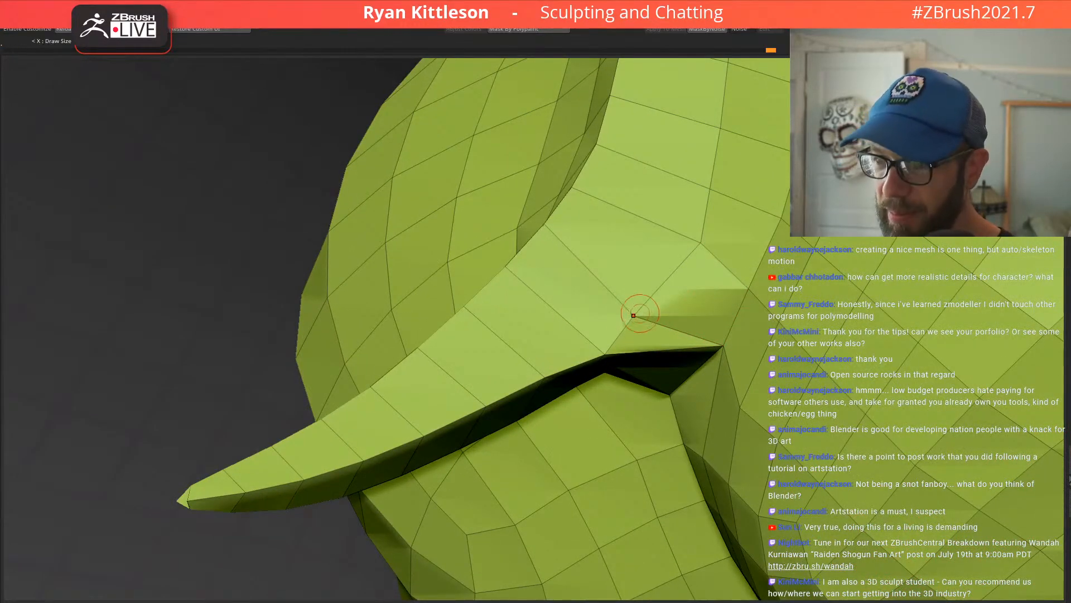
{"action": "right_click_drag", "start_coordinate": [633, 305], "coordinate": [634, 317]}
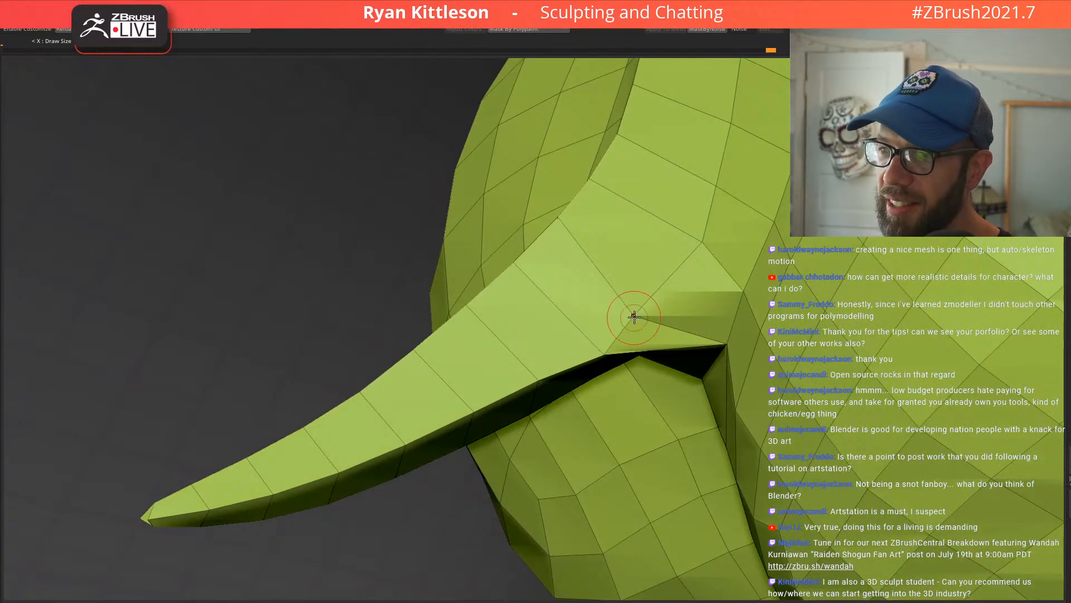
Step: Slice a new edge from the underside of the tail's base down to the point on the crease beside the buttock
{"action": "mouse_move", "coordinate": [656, 254]}
{"action": "right_mouse_down"}
{"action": "mouse_move", "coordinate": [672, 306]}
{"action": "mouse_move", "coordinate": [618, 239]}
{"action": "mouse_move", "coordinate": [611, 170]}
{"action": "mouse_move", "coordinate": [627, 180]}
{"action": "mouse_move", "coordinate": [667, 311]}
{"action": "mouse_move", "coordinate": [632, 274]}
{"action": "mouse_move", "coordinate": [605, 273]}
{"action": "mouse_move", "coordinate": [607, 220]}
{"action": "mouse_move", "coordinate": [581, 334]}
{"action": "mouse_move", "coordinate": [574, 283]}
{"action": "right_mouse_up"}
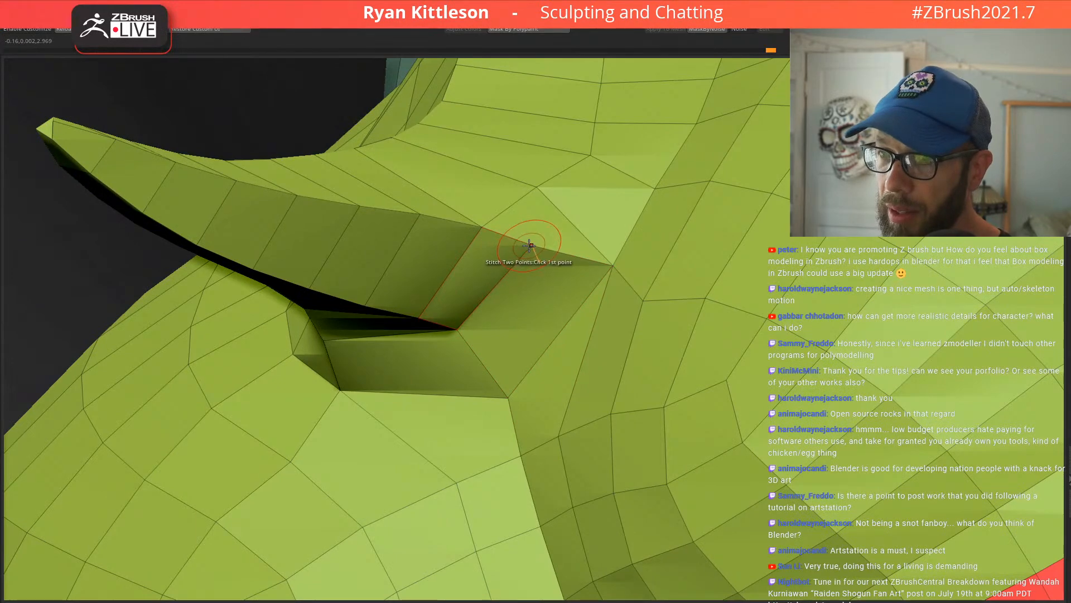
{"action": "key", "text": "space"}
{"action": "left_click", "coordinate": [512, 287]}
{"action": "mouse_move", "coordinate": [512, 286]}
{"action": "right_mouse_down"}
{"action": "mouse_move", "coordinate": [534, 267]}
{"action": "mouse_move", "coordinate": [530, 244]}
{"action": "right_mouse_up"}
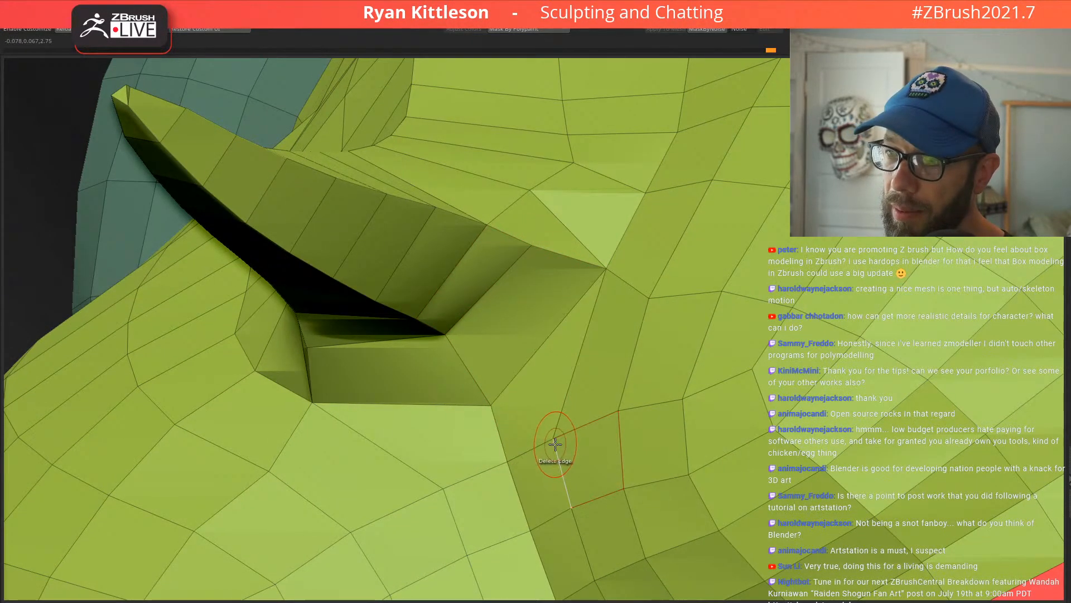
{"action": "right_click_drag", "start_coordinate": [555, 431], "coordinate": [603, 283]}
{"action": "key", "text": "d"}
{"action": "key", "text": "shift+d"}
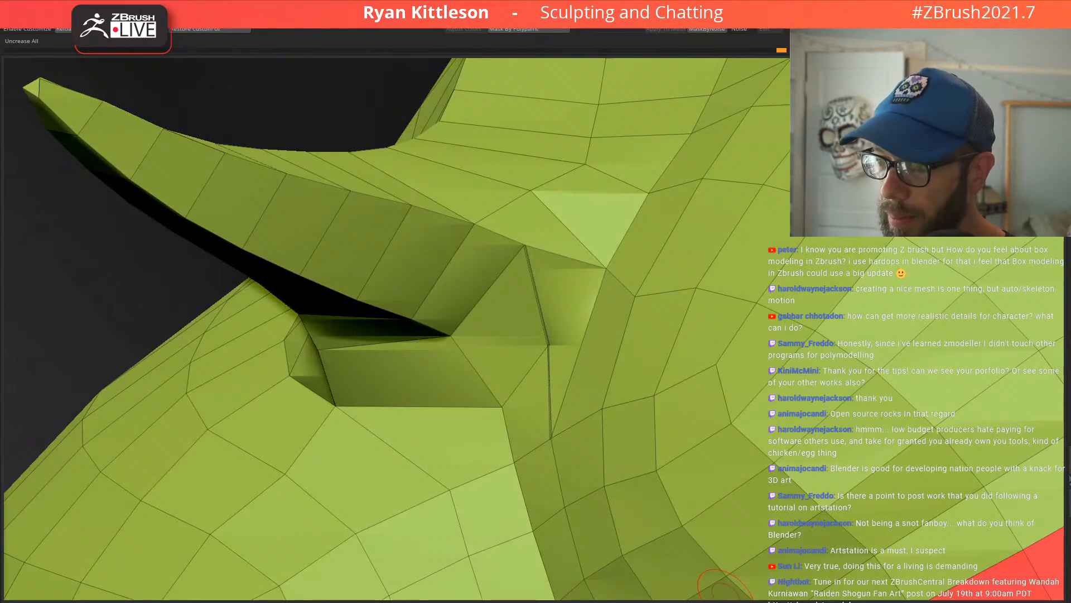
Step: Cut an edge across the end face at the tail's tip with Slice Mesh
{"action": "right_click_drag", "start_coordinate": [501, 300], "coordinate": [572, 270], "text": "ctrl"}
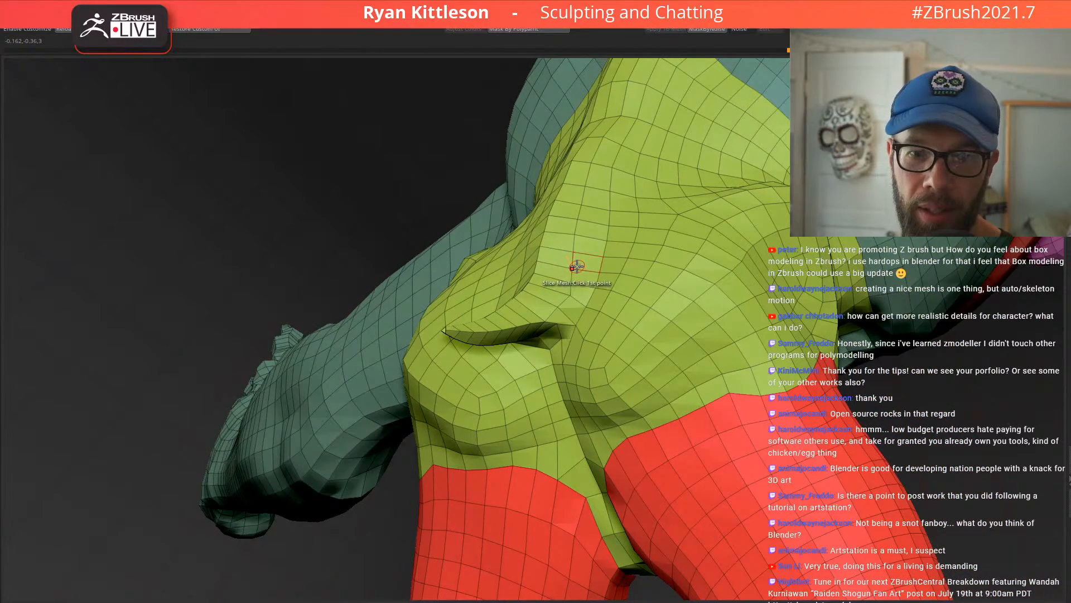
{"action": "right_click_drag", "start_coordinate": [580, 263], "coordinate": [641, 251]}
{"action": "right_click_drag", "start_coordinate": [558, 307], "coordinate": [761, 357], "text": "ctrl"}
{"action": "right_click_drag", "start_coordinate": [622, 317], "coordinate": [599, 342], "text": "ctrl"}
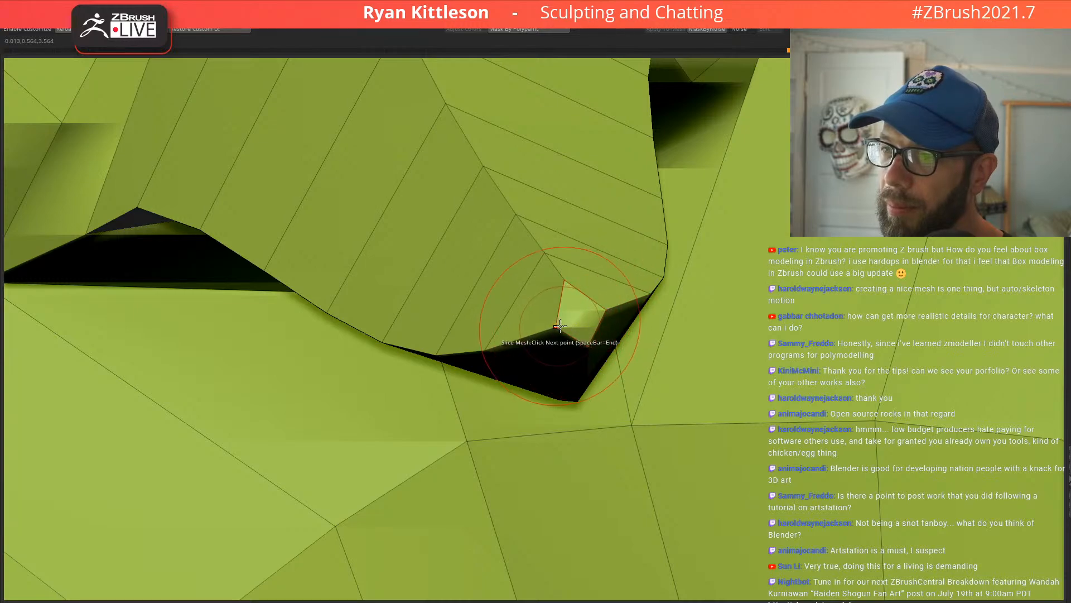
{"action": "mouse_move", "coordinate": [558, 326]}
{"action": "right_mouse_down"}
{"action": "mouse_move", "coordinate": [577, 258]}
{"action": "mouse_move", "coordinate": [557, 330]}
{"action": "mouse_move", "coordinate": [574, 267]}
{"action": "mouse_move", "coordinate": [575, 317]}
{"action": "right_mouse_up"}
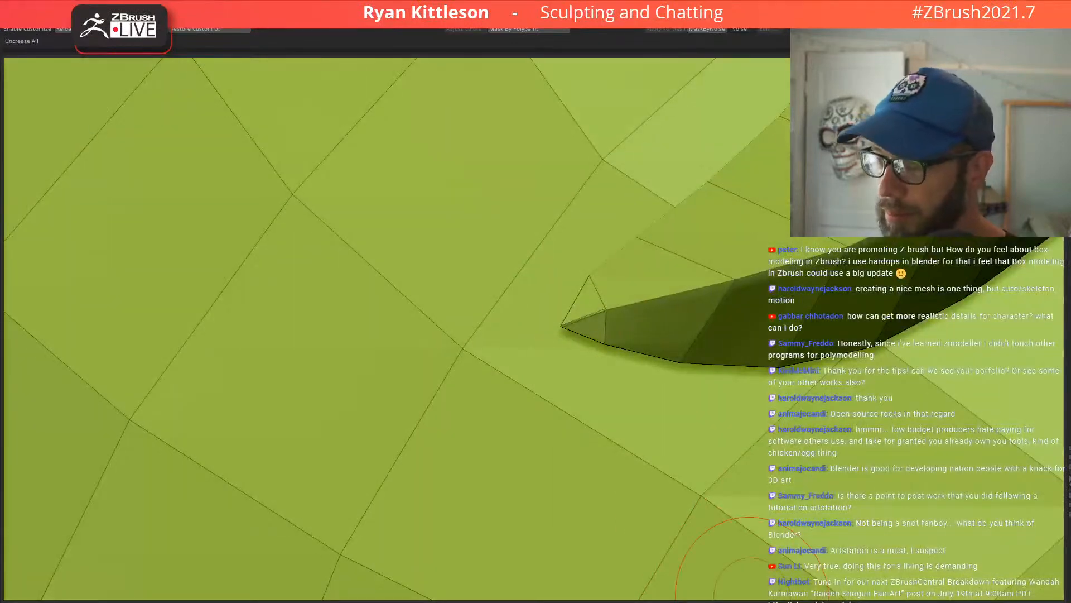
Step: Examine the topology of the thumb, fingers and palms from several angles and at full-figure scale
{"action": "right_click_drag", "start_coordinate": [750, 594], "coordinate": [382, 202], "text": "ctrl"}
{"action": "right_click_drag", "start_coordinate": [457, 218], "coordinate": [481, 316], "text": "ctrl"}
{"action": "scroll", "coordinate": [597, 325], "scroll_direction": "up", "scroll_amount": 10}
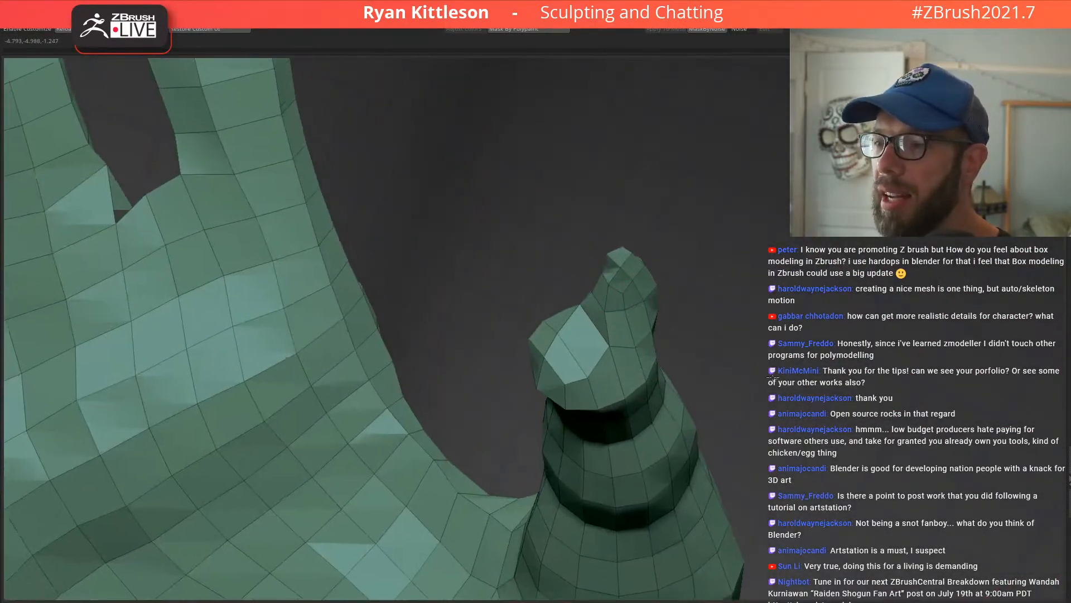
{"action": "scroll", "coordinate": [598, 315], "scroll_direction": "down", "scroll_amount": 10}
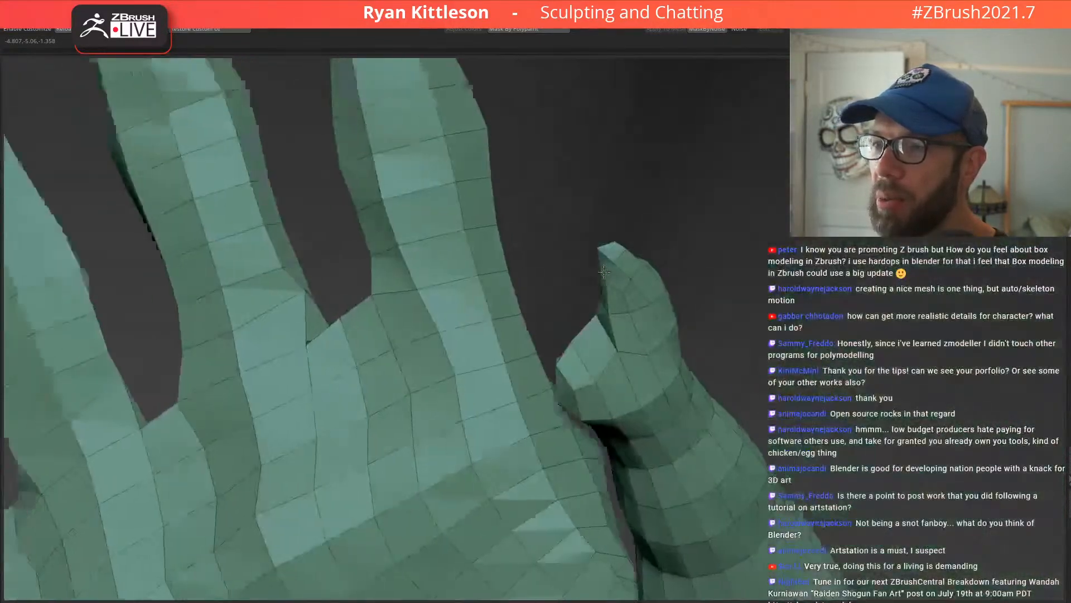
{"action": "left_click_drag", "start_coordinate": [598, 315], "coordinate": [489, 247]}
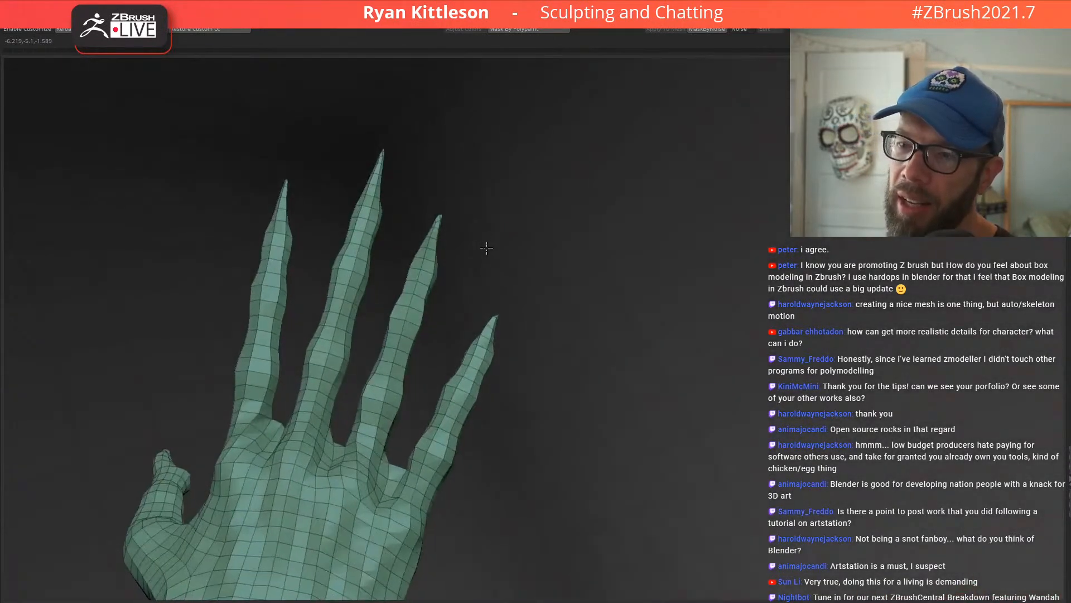
{"action": "left_click_drag", "start_coordinate": [395, 231], "coordinate": [303, 247]}
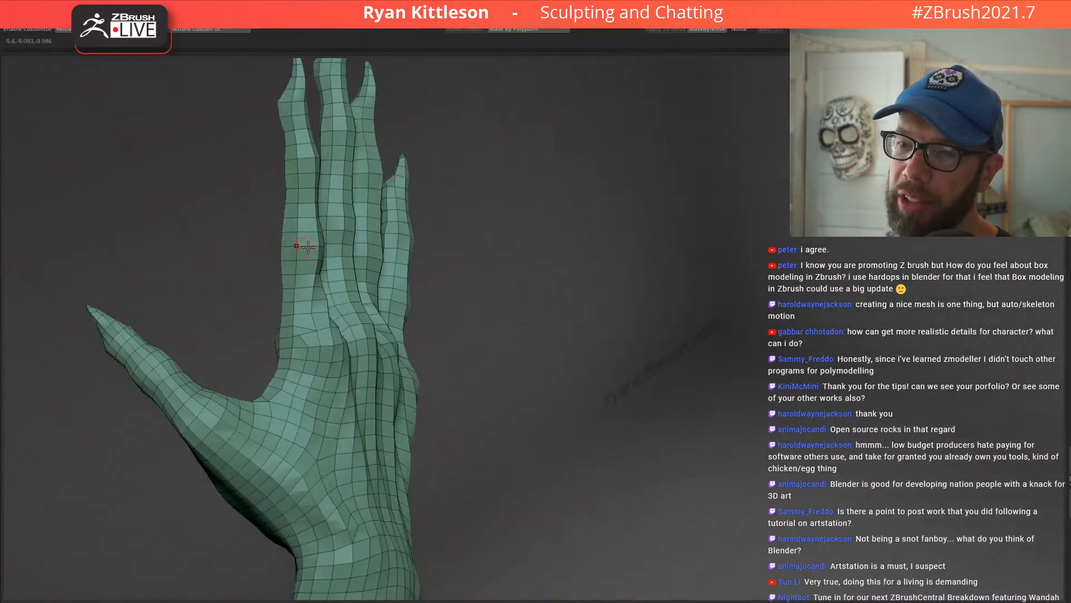
{"action": "left_click_drag", "start_coordinate": [300, 316], "coordinate": [376, 321]}
{"action": "right_click_drag", "start_coordinate": [377, 322], "coordinate": [532, 169]}
{"action": "right_click_drag", "start_coordinate": [502, 267], "coordinate": [463, 209]}
{"action": "key", "text": "f"}
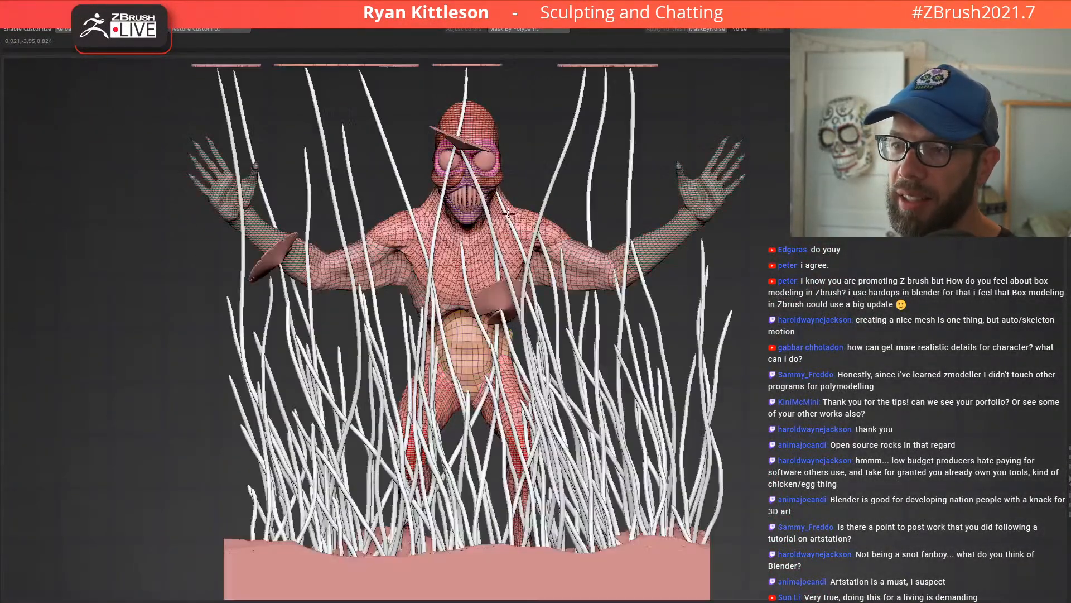
Step: Cut mirrored edges from the side points to the midline across the diamond of faces above the upper lip's peak
{"action": "right_click_drag", "start_coordinate": [509, 220], "coordinate": [488, 275]}
{"action": "key", "text": "shift+f"}
{"action": "key", "text": "shift+f"}
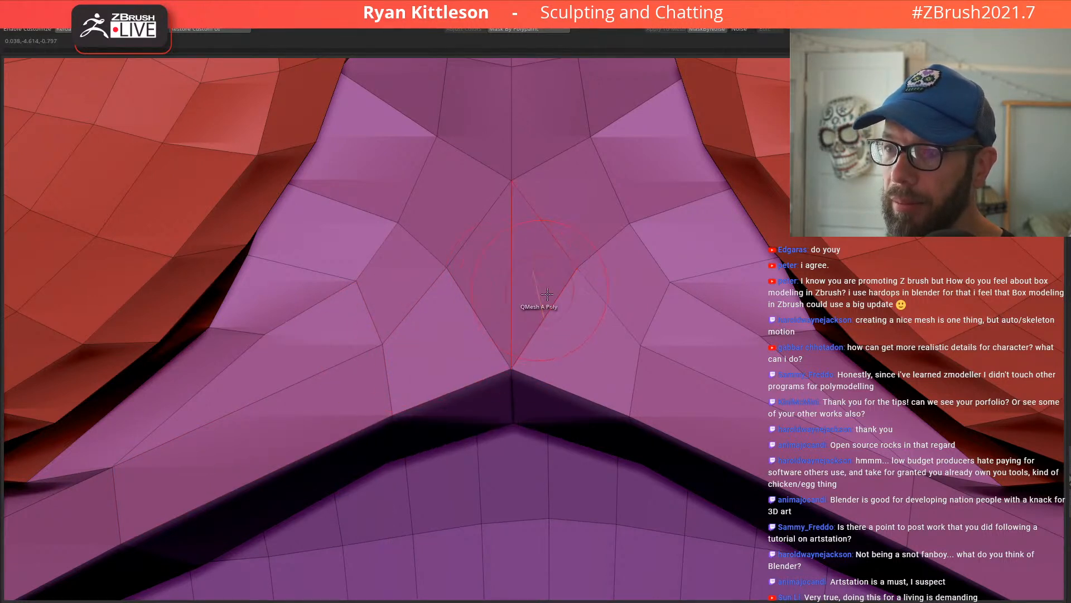
{"action": "left_click", "coordinate": [640, 344]}
{"action": "key", "text": "space"}
{"action": "mouse_move", "coordinate": [486, 312]}
{"action": "right_mouse_down"}
{"action": "mouse_move", "coordinate": [528, 316]}
{"action": "mouse_move", "coordinate": [504, 328]}
{"action": "right_mouse_up"}
{"action": "key", "text": "space"}
{"action": "left_click_drag", "start_coordinate": [510, 334], "coordinate": [500, 273]}
{"action": "left_click_drag", "start_coordinate": [491, 341], "coordinate": [473, 282]}
{"action": "right_click_drag", "start_coordinate": [507, 275], "coordinate": [470, 290]}
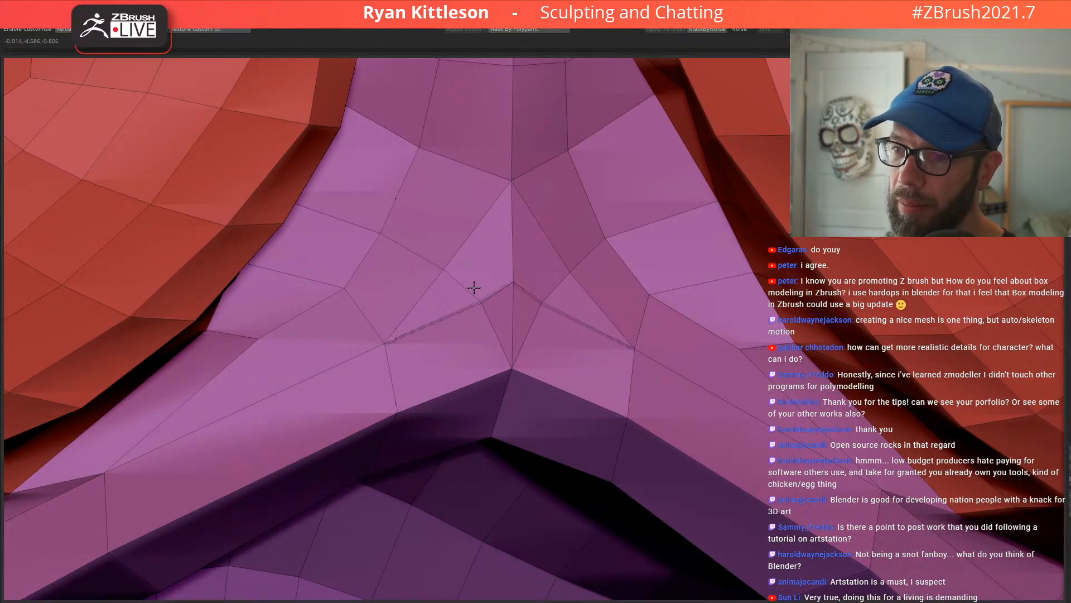
Step: Delete the short lower diagonal edges above the lip's peak and stitch the crossing points to the new midline point
{"action": "key", "text": "space"}
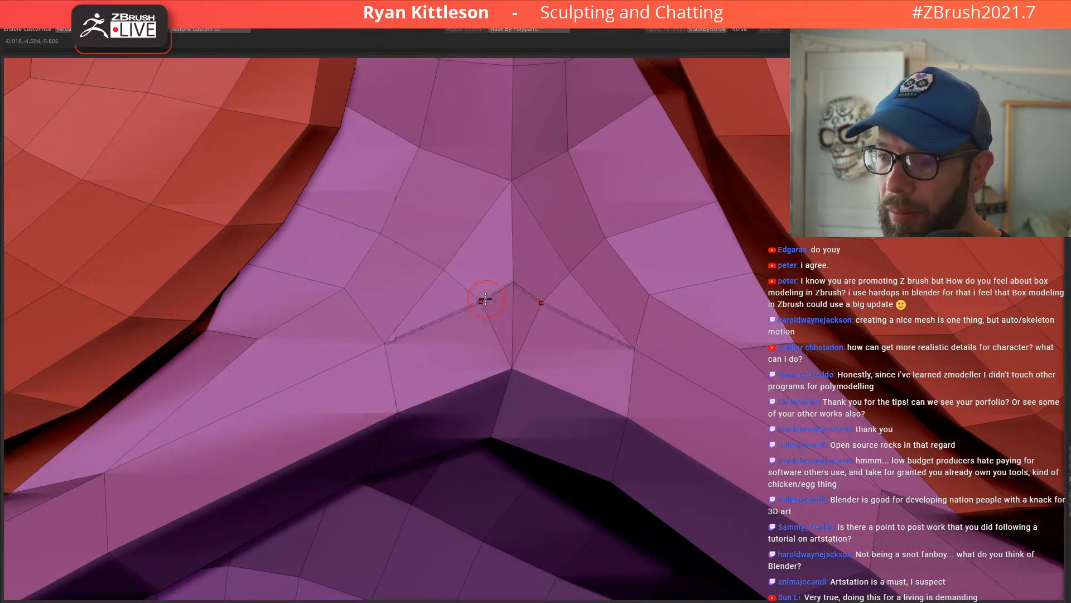
{"action": "key", "text": "space"}
{"action": "key", "text": "space"}
{"action": "left_click", "coordinate": [532, 323]}
{"action": "left_click", "coordinate": [512, 283]}
Step: Try to stitch the point beside the midline above the upper lip to the midline point and undo the edit
{"action": "right_click_drag", "start_coordinate": [538, 270], "coordinate": [505, 272]}
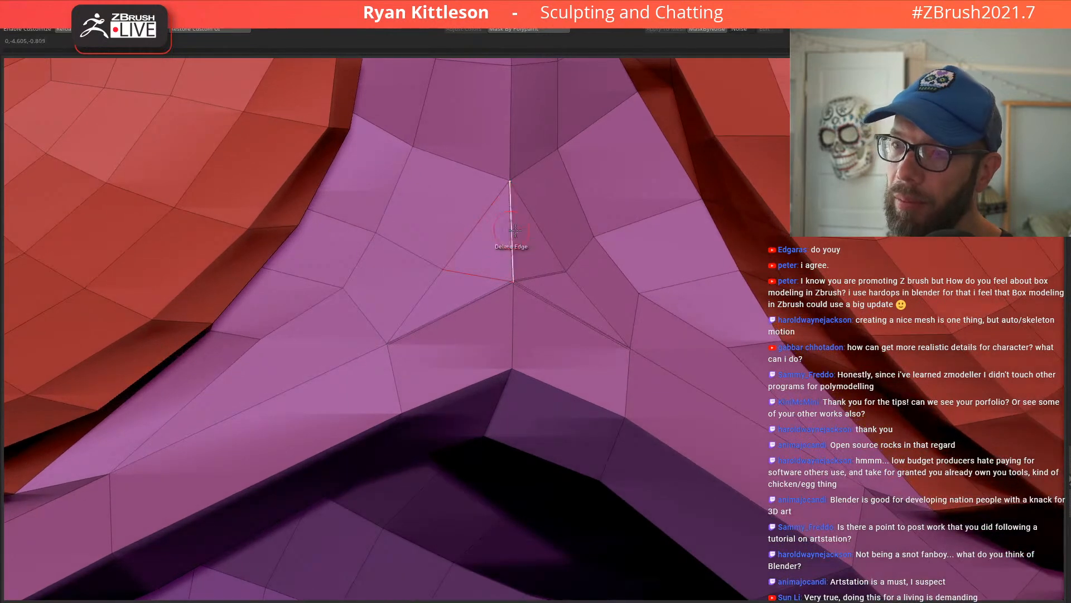
{"action": "left_click", "coordinate": [443, 271]}
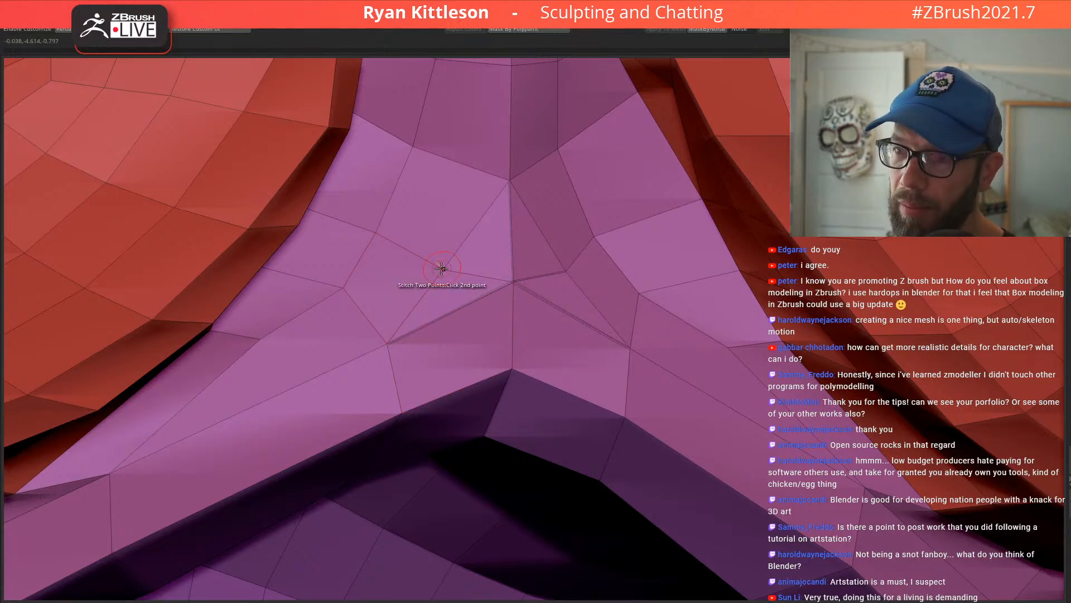
{"action": "left_click", "coordinate": [514, 281]}
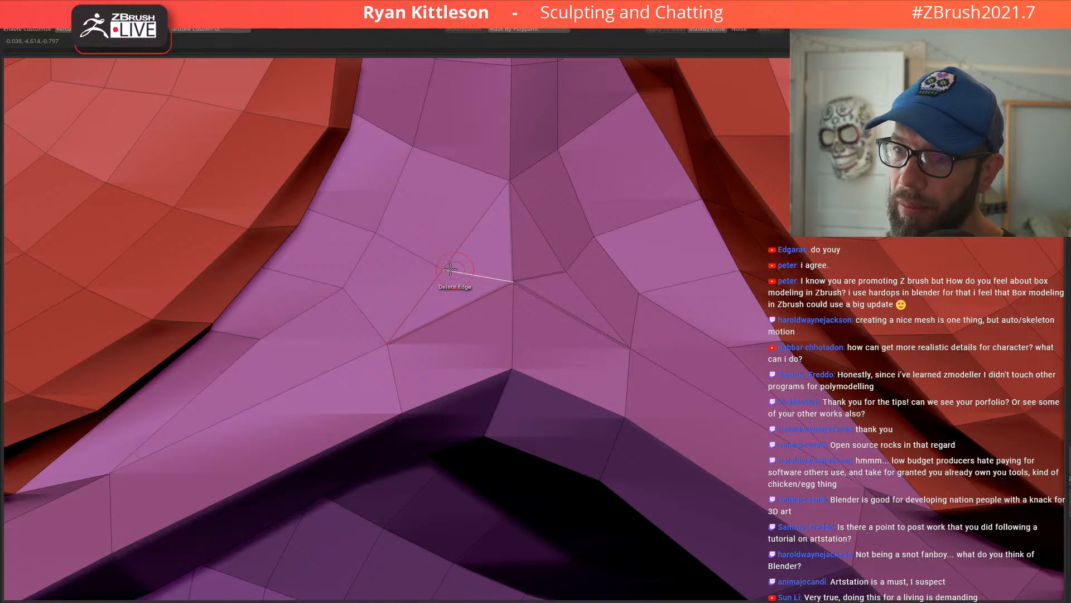
{"action": "left_click", "coordinate": [514, 280]}
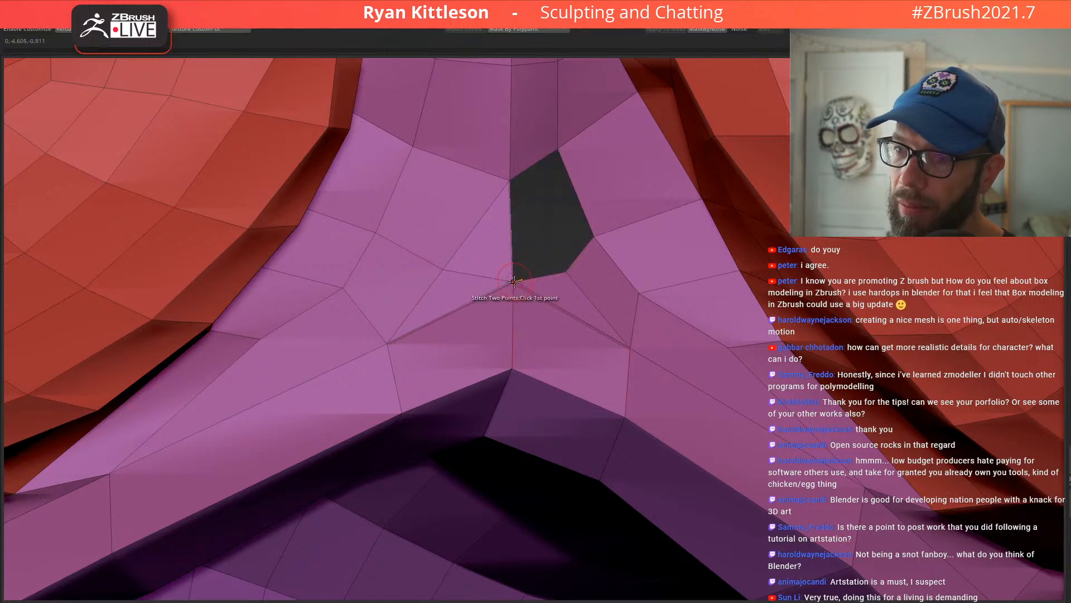
{"action": "key", "text": "ctrl+z"}
{"action": "right_click_drag", "start_coordinate": [510, 242], "coordinate": [500, 254]}
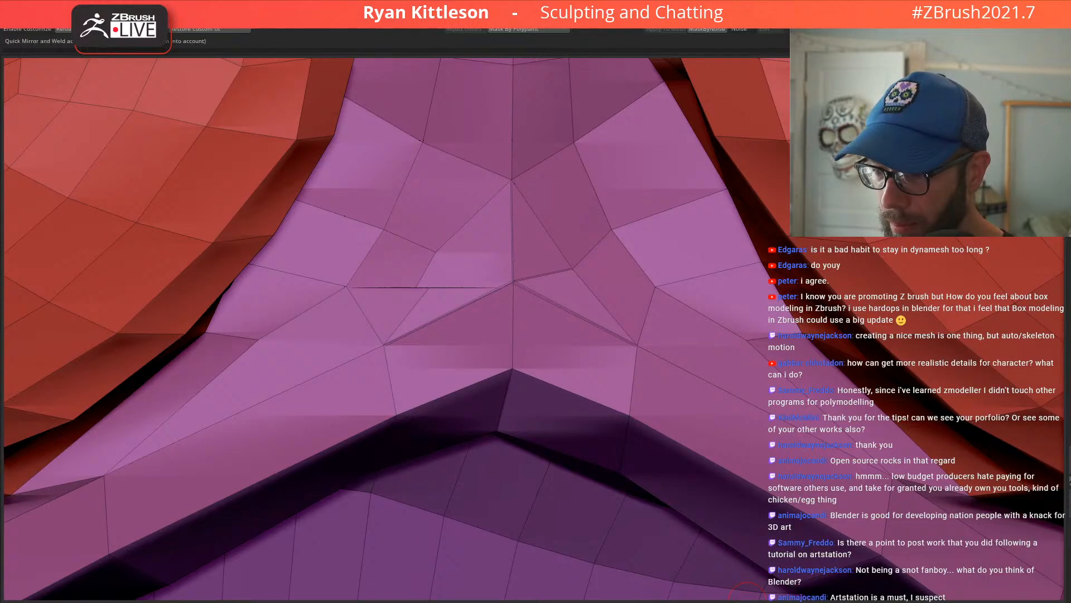
Step: Stitch the tip of the pinched fold under the cheek to the neighbouring lower point on the polygroup border
{"action": "right_click_drag", "start_coordinate": [541, 342], "coordinate": [662, 481], "text": "ctrl"}
{"action": "right_click_drag", "start_coordinate": [592, 318], "coordinate": [536, 238], "text": "ctrl"}
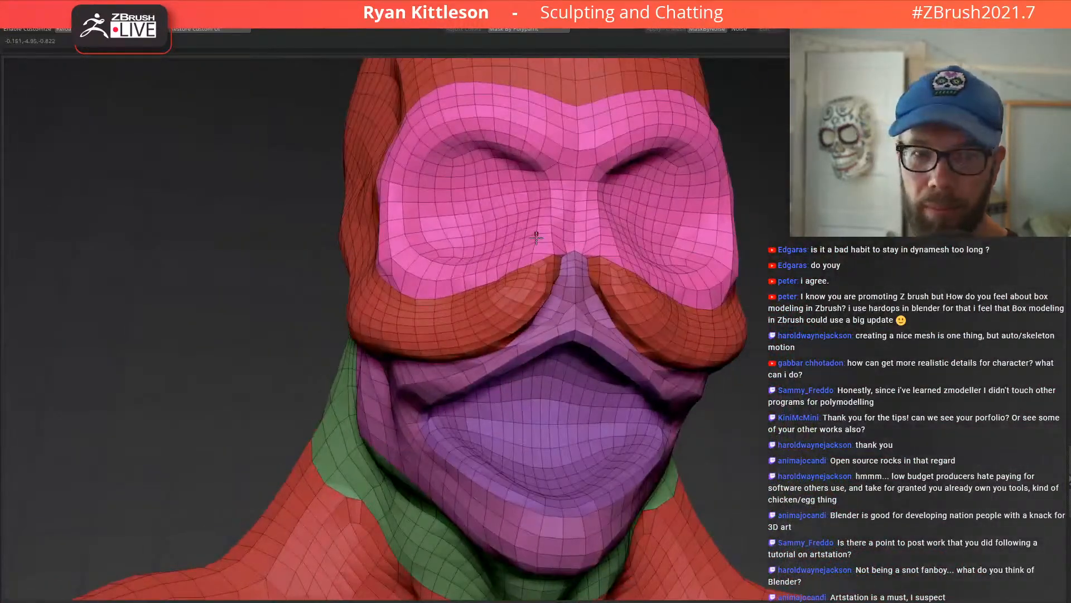
{"action": "right_click_drag", "start_coordinate": [591, 351], "coordinate": [556, 231], "text": "ctrl"}
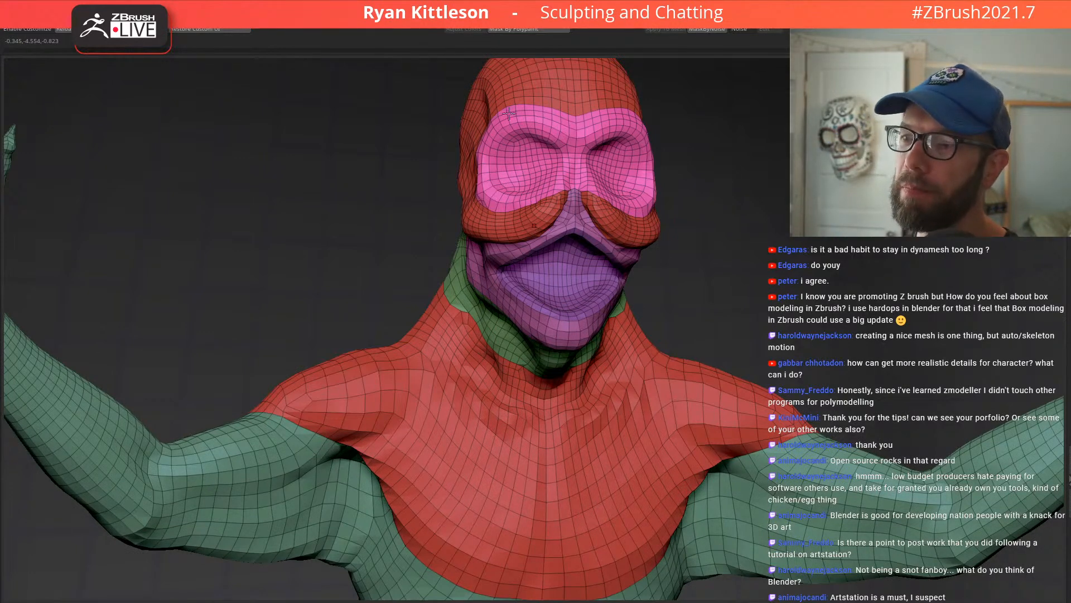
{"action": "mouse_move", "coordinate": [533, 295]}
{"action": "right_mouse_down"}
{"action": "mouse_move", "coordinate": [565, 229]}
{"action": "mouse_move", "coordinate": [525, 271]}
{"action": "mouse_move", "coordinate": [547, 304]}
{"action": "mouse_move", "coordinate": [497, 283]}
{"action": "mouse_move", "coordinate": [512, 280]}
{"action": "mouse_move", "coordinate": [525, 179]}
{"action": "mouse_move", "coordinate": [508, 195]}
{"action": "right_mouse_up"}
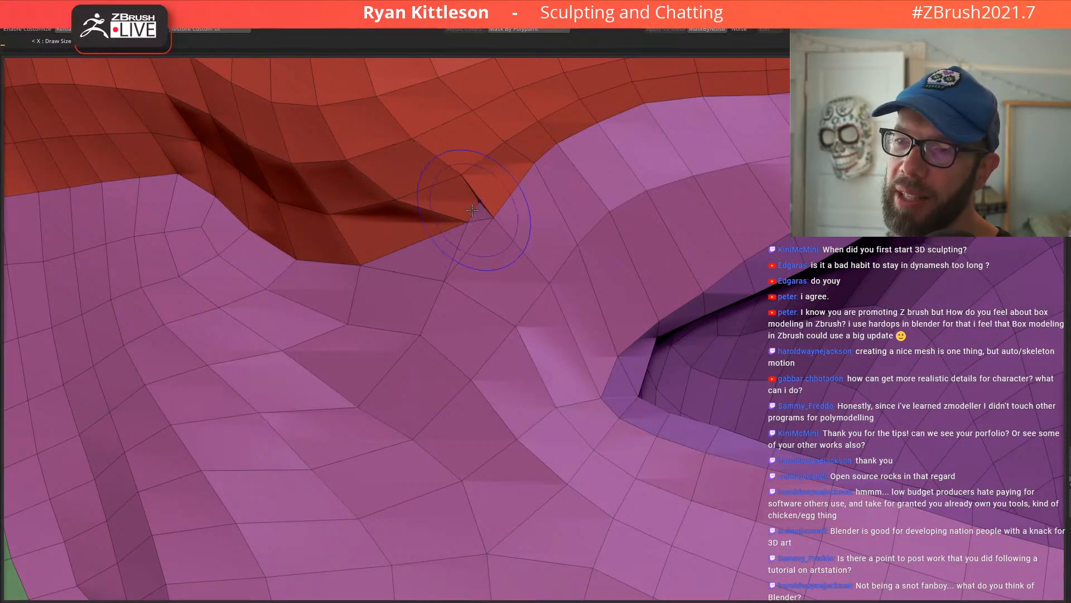
{"action": "mouse_move", "coordinate": [486, 207]}
{"action": "right_mouse_down"}
{"action": "mouse_move", "coordinate": [544, 207]}
{"action": "mouse_move", "coordinate": [509, 253]}
{"action": "mouse_move", "coordinate": [515, 232]}
{"action": "mouse_move", "coordinate": [533, 251]}
{"action": "mouse_move", "coordinate": [536, 237]}
{"action": "mouse_move", "coordinate": [569, 229]}
{"action": "mouse_move", "coordinate": [521, 246]}
{"action": "mouse_move", "coordinate": [534, 250]}
{"action": "right_mouse_up"}
{"action": "key", "text": "space"}
{"action": "right_click", "coordinate": [534, 255]}
{"action": "left_click_drag", "start_coordinate": [534, 255], "coordinate": [533, 253]}
{"action": "mouse_move", "coordinate": [529, 227]}
{"action": "right_mouse_down", "text": "ctrl"}
{"action": "mouse_move", "coordinate": [546, 245]}
{"action": "mouse_move", "coordinate": [539, 233]}
{"action": "right_mouse_up", "text": "ctrl"}
{"action": "key", "text": "space"}
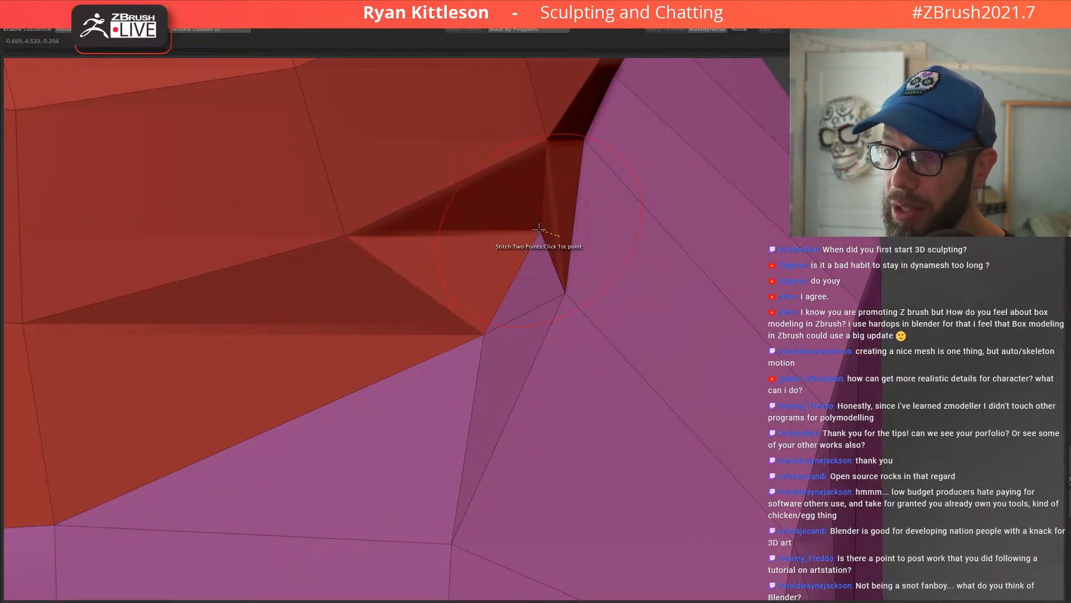
{"action": "key", "text": "space"}
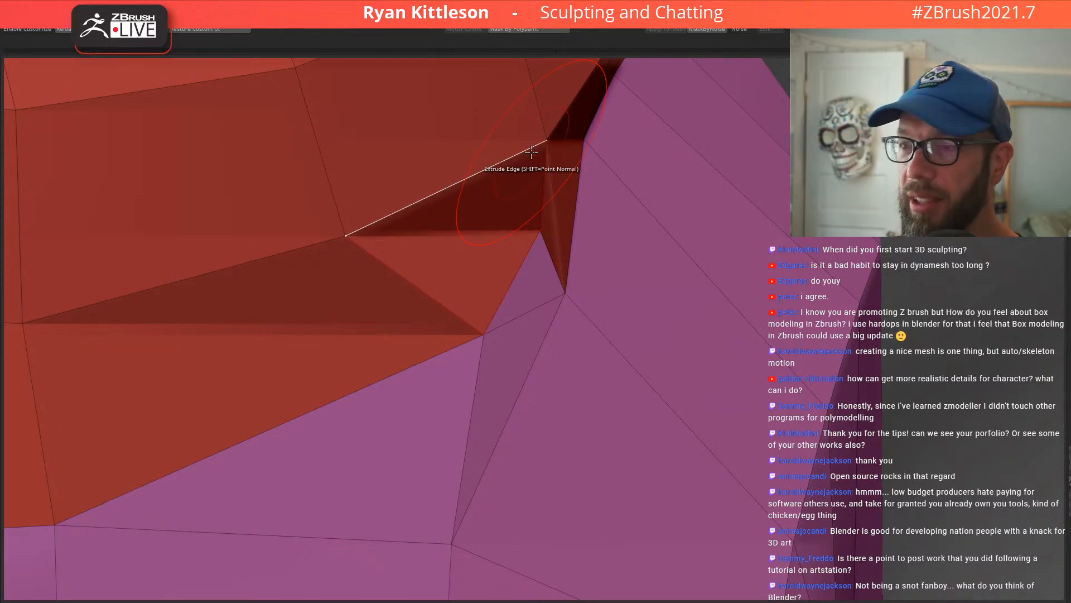
{"action": "mouse_move", "coordinate": [545, 235]}
{"action": "right_mouse_down"}
{"action": "mouse_move", "coordinate": [536, 229]}
{"action": "mouse_move", "coordinate": [544, 231]}
{"action": "right_mouse_up"}
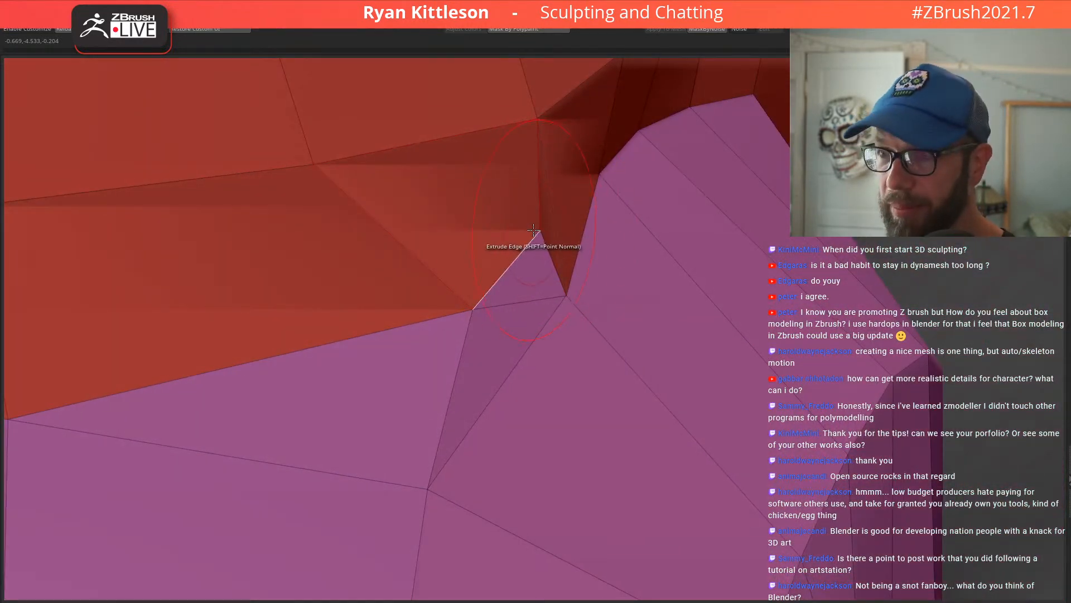
{"action": "key", "text": "space"}
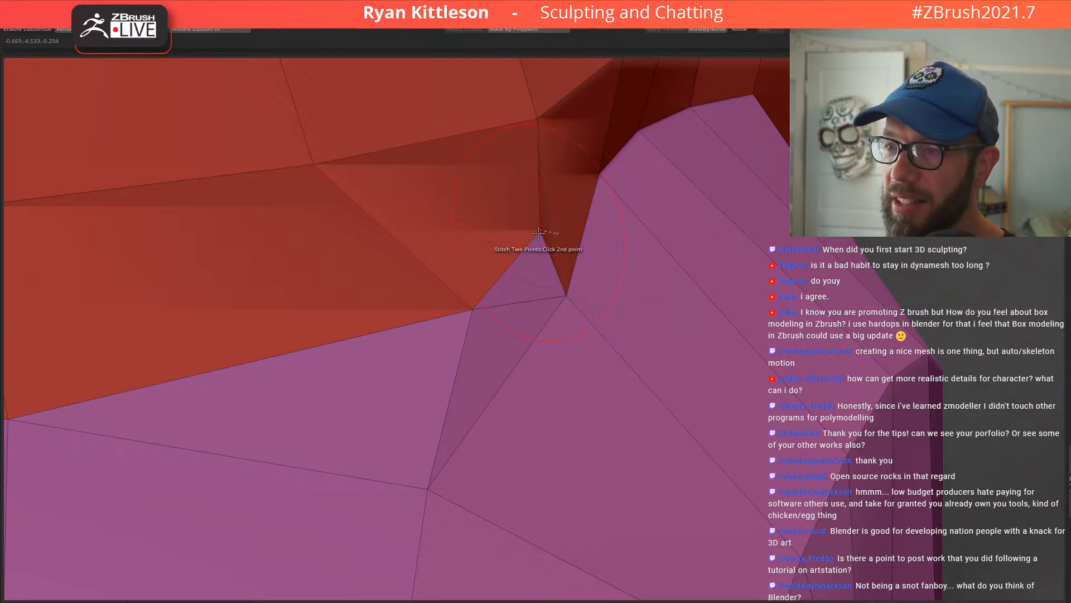
{"action": "left_click", "coordinate": [473, 310]}
Step: Delete the diagonal edge above the stitched cheek point and the short edge directly below it
{"action": "mouse_move", "coordinate": [559, 353]}
{"action": "right_mouse_down", "text": "ctrl"}
{"action": "mouse_move", "coordinate": [522, 296]}
{"action": "mouse_move", "coordinate": [471, 311]}
{"action": "mouse_move", "coordinate": [527, 303]}
{"action": "right_mouse_up", "text": "ctrl"}
{"action": "mouse_move", "coordinate": [520, 301]}
{"action": "left_mouse_down"}
{"action": "mouse_move", "coordinate": [413, 310]}
{"action": "mouse_move", "coordinate": [441, 304]}
{"action": "left_mouse_up"}
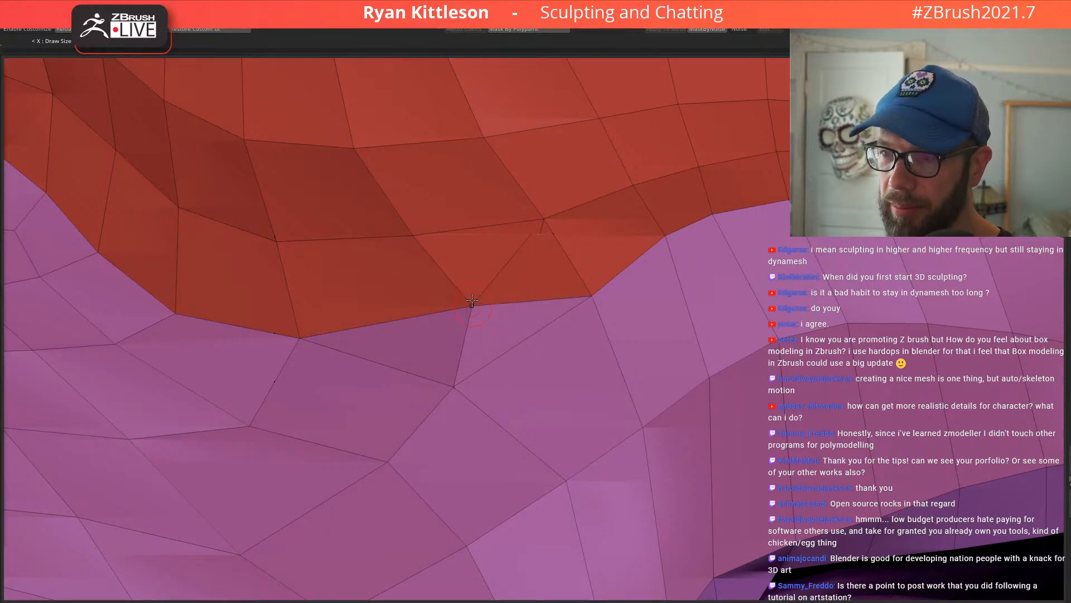
{"action": "right_click_drag", "start_coordinate": [472, 302], "coordinate": [485, 284]}
{"action": "key", "text": "space"}
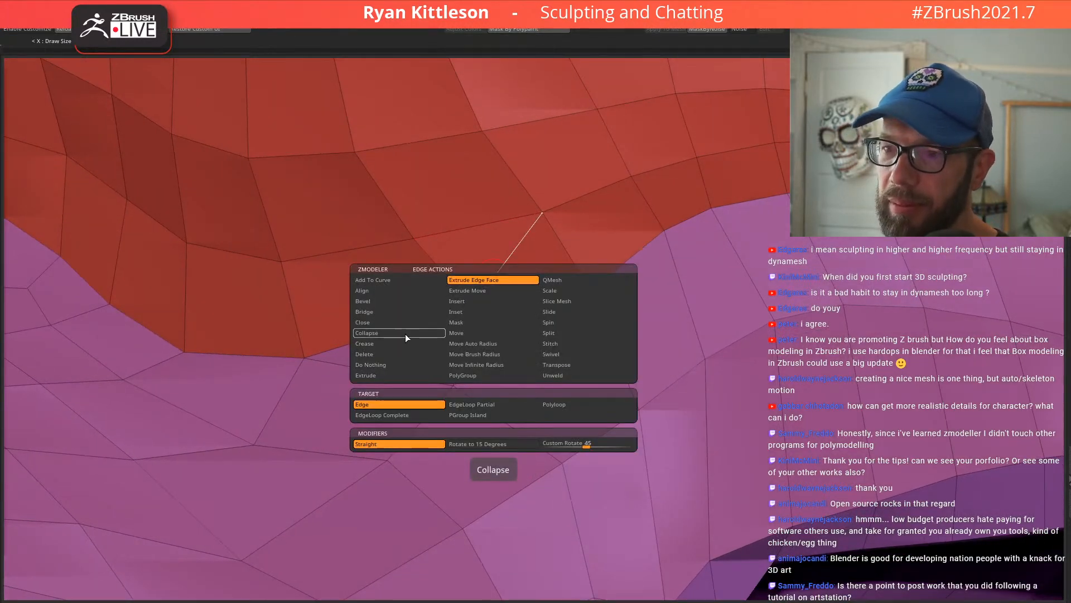
{"action": "left_click", "coordinate": [377, 348]}
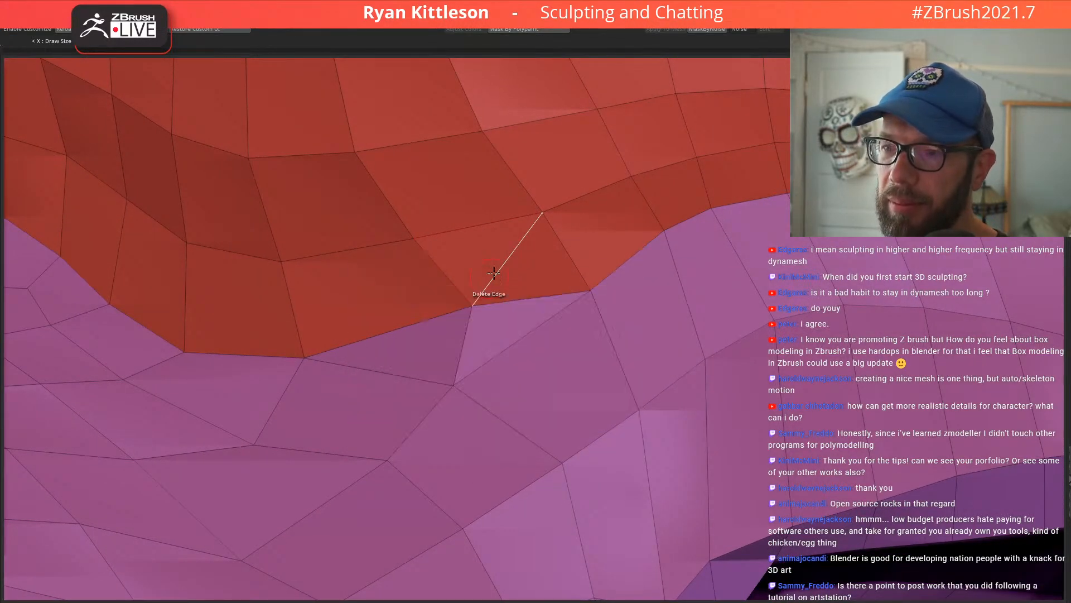
{"action": "left_click", "coordinate": [462, 353]}
Step: Merge the polygon below the cheek fold with the red upper-face area into one polygroup and show the full mesh again
{"action": "right_click_drag", "start_coordinate": [584, 320], "coordinate": [556, 313], "text": "ctrl"}
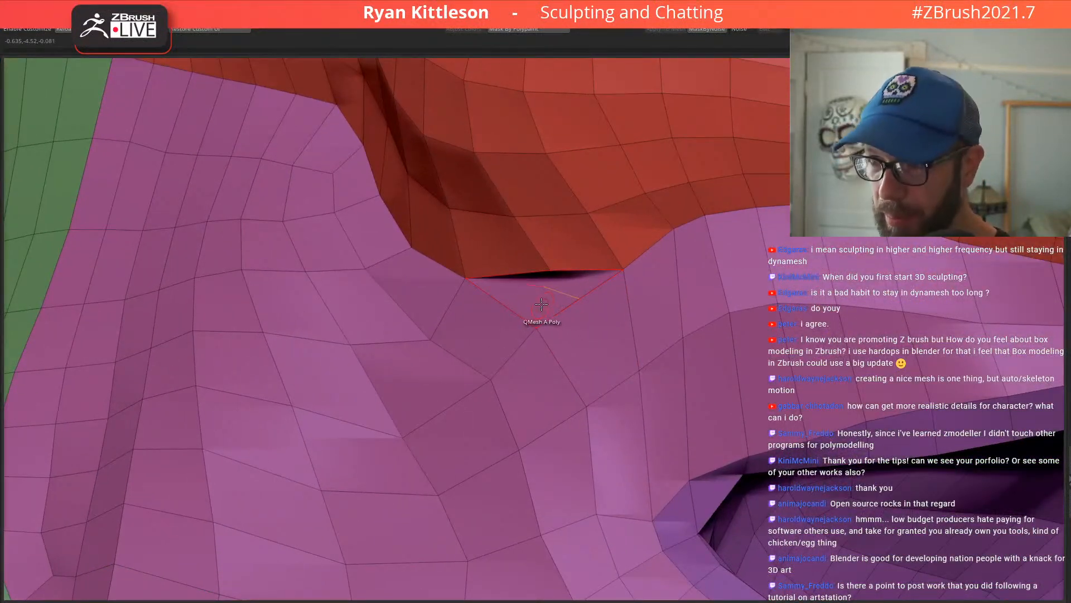
{"action": "left_click", "coordinate": [543, 305]}
{"action": "key", "text": "ctrl+z"}
{"action": "key", "text": "space"}
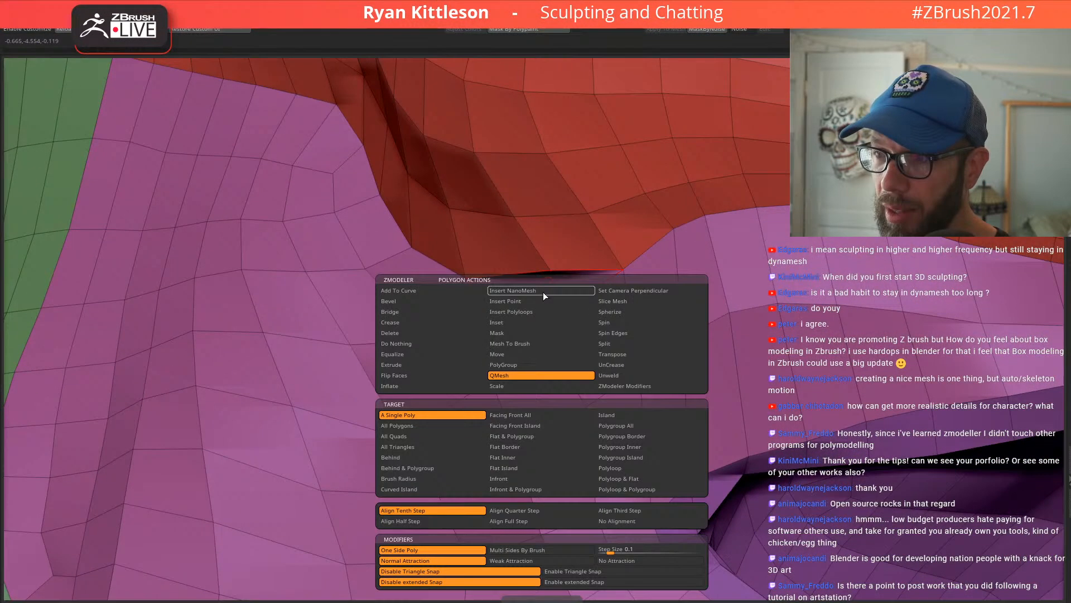
{"action": "left_click", "coordinate": [534, 286], "text": "alt"}
{"action": "left_click", "coordinate": [550, 268], "text": "ctrl+shift"}
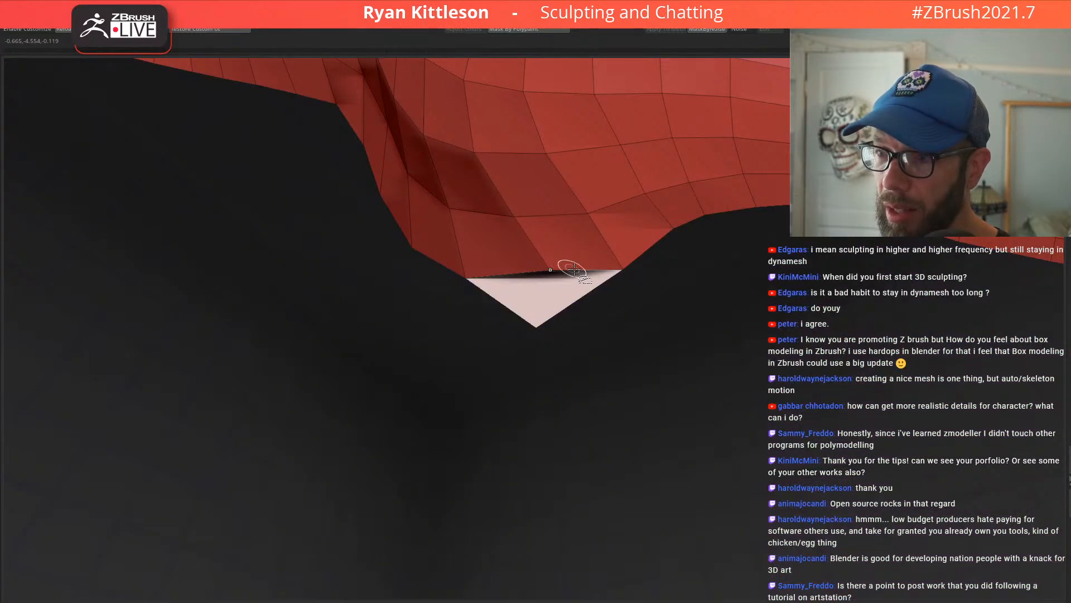
{"action": "key", "text": "ctrl+w"}
{"action": "left_click", "coordinate": [613, 314], "text": "ctrl+shift"}
Step: Save the project to disk
{"action": "key", "text": "space"}
{"action": "left_click", "coordinate": [551, 273]}
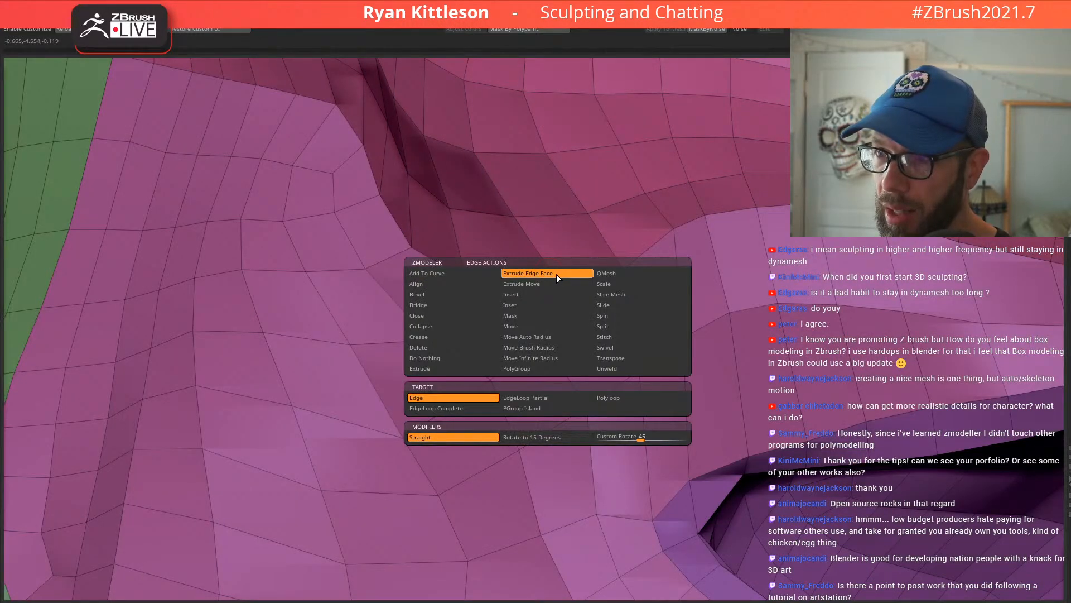
{"action": "left_click_drag", "start_coordinate": [551, 269], "coordinate": [579, 265]}
{"action": "mouse_move", "coordinate": [579, 265]}
{"action": "right_mouse_down"}
{"action": "mouse_move", "coordinate": [560, 246]}
{"action": "mouse_move", "coordinate": [588, 262]}
{"action": "right_mouse_up"}
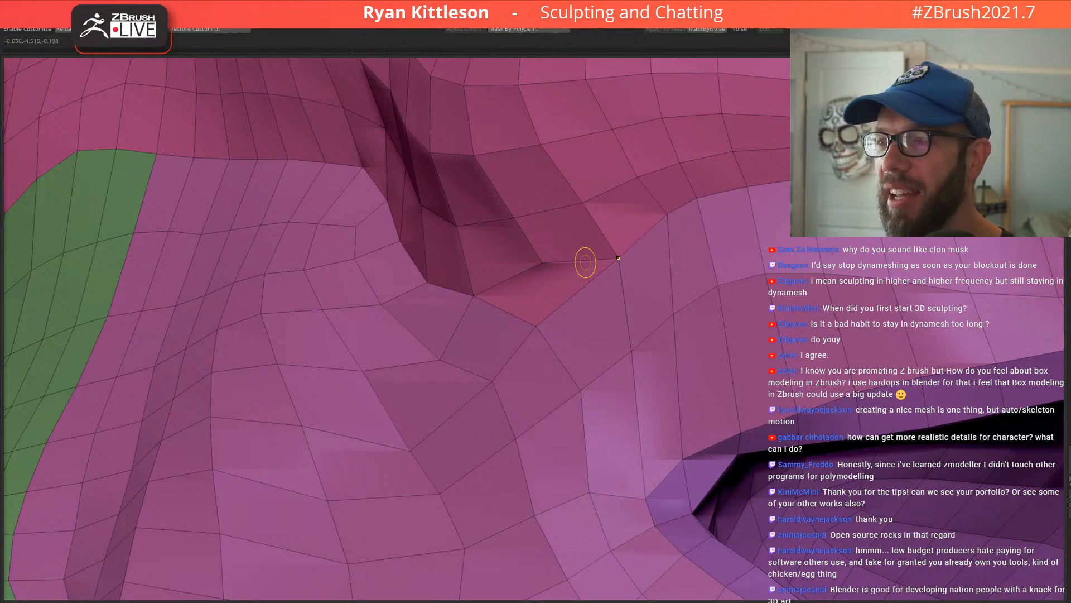
{"action": "key", "text": "ctrl+s"}
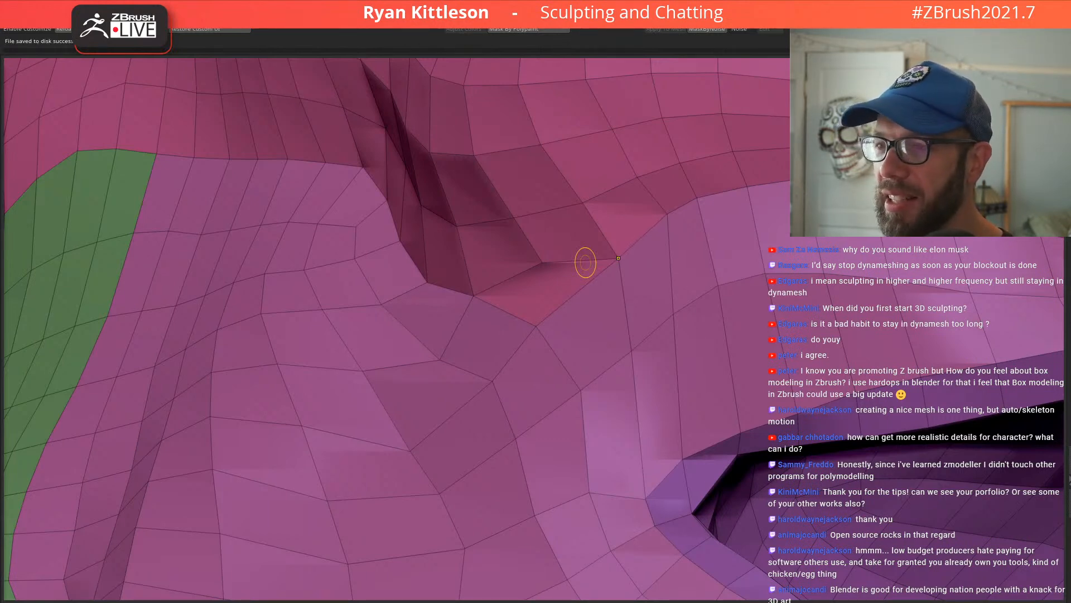
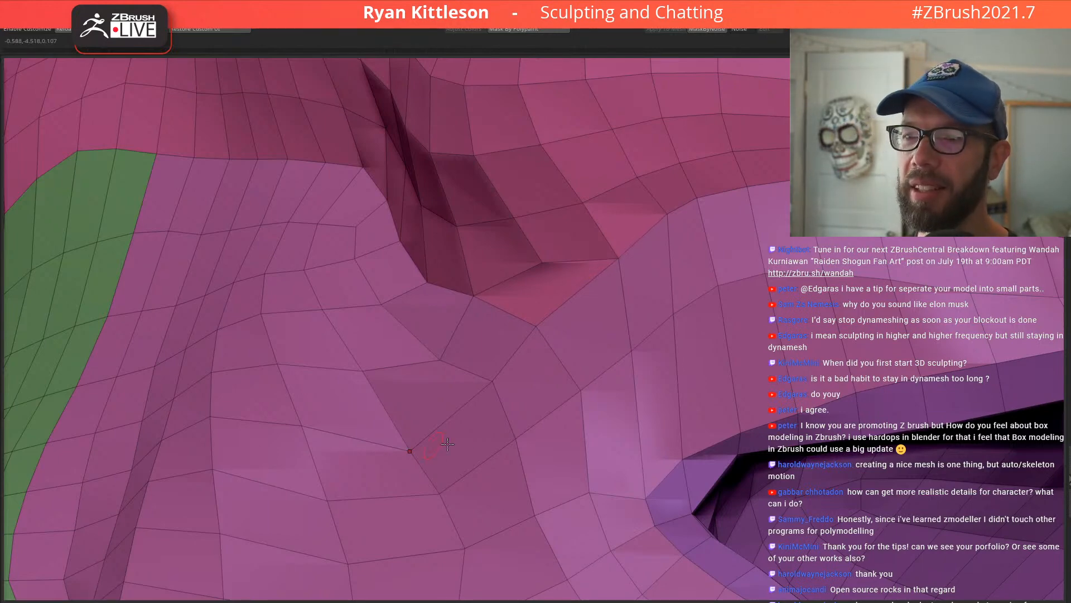
Step: Examine the topology of the mouth, face, arms and torso from several angles, toggling the wireframe display
{"action": "right_click_drag", "start_coordinate": [486, 409], "coordinate": [531, 538], "text": "ctrl"}
{"action": "left_click_drag", "start_coordinate": [288, 222], "coordinate": [488, 365]}
{"action": "right_click_drag", "start_coordinate": [495, 325], "coordinate": [452, 217], "text": "ctrl"}
{"action": "right_click_drag", "start_coordinate": [558, 339], "coordinate": [534, 358]}
{"action": "right_click_drag", "start_coordinate": [610, 388], "coordinate": [561, 364]}
{"action": "right_click_drag", "start_coordinate": [495, 304], "coordinate": [532, 285]}
{"action": "key", "text": "shift+f"}
{"action": "key", "text": "shift+f"}
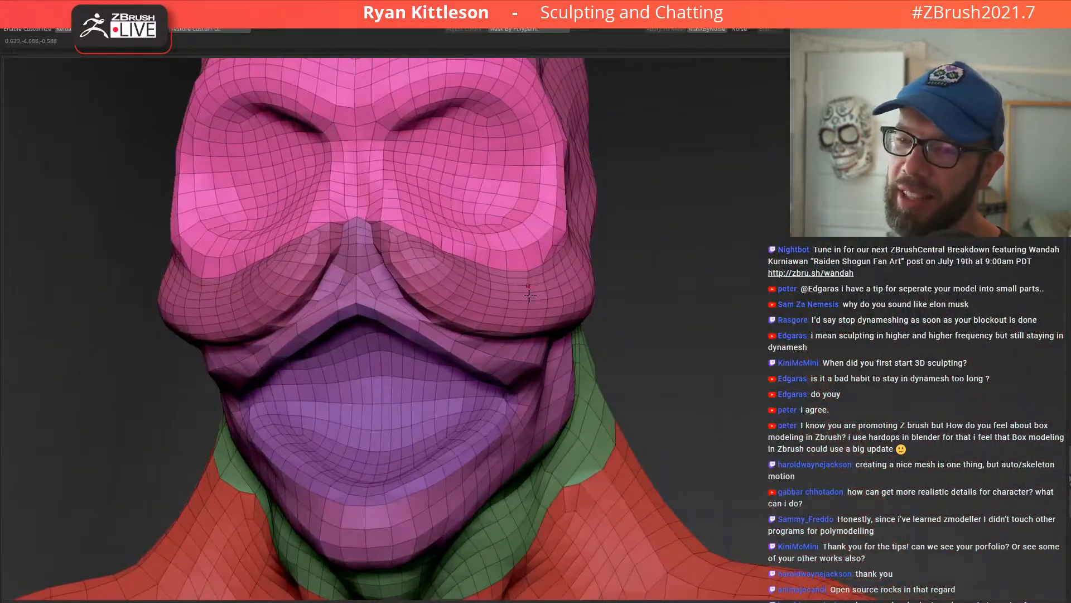
{"action": "right_click_drag", "start_coordinate": [394, 263], "coordinate": [363, 345]}
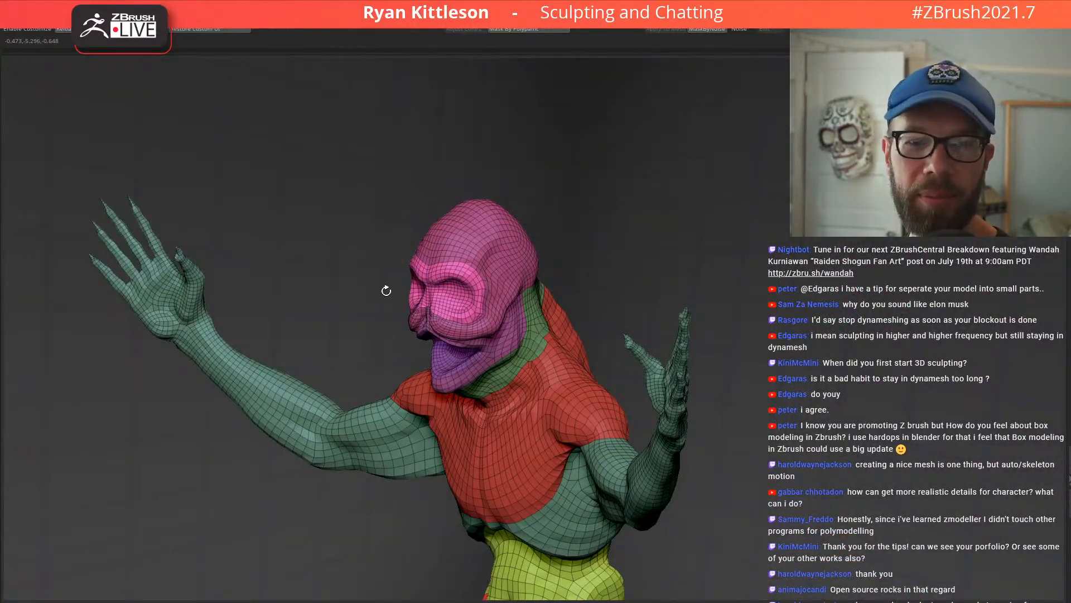
{"action": "right_click_drag", "start_coordinate": [359, 340], "coordinate": [390, 316]}
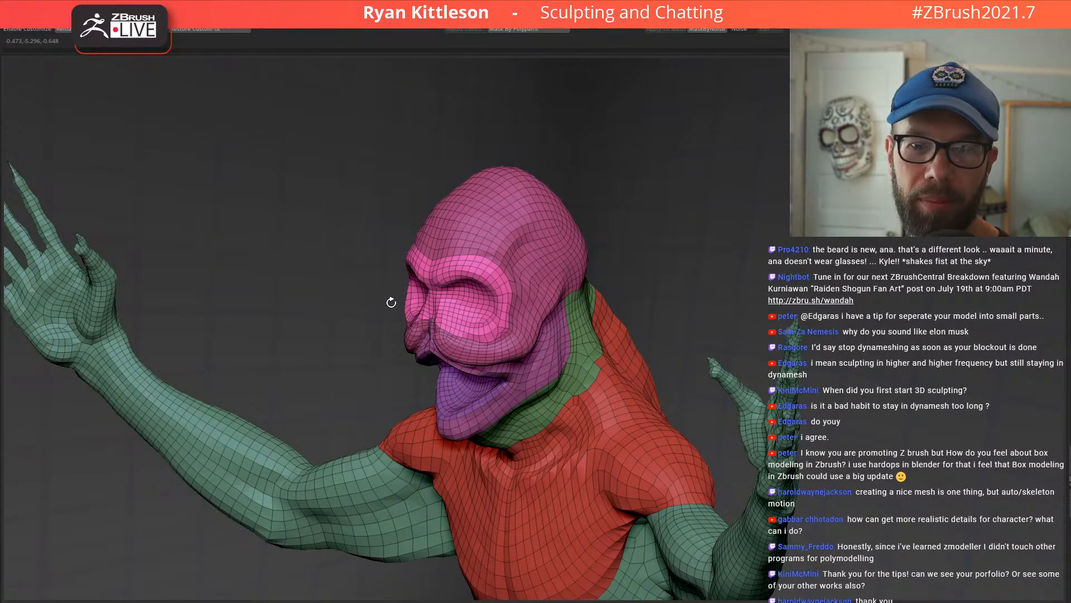
{"action": "right_click_drag", "start_coordinate": [356, 304], "coordinate": [390, 273]}
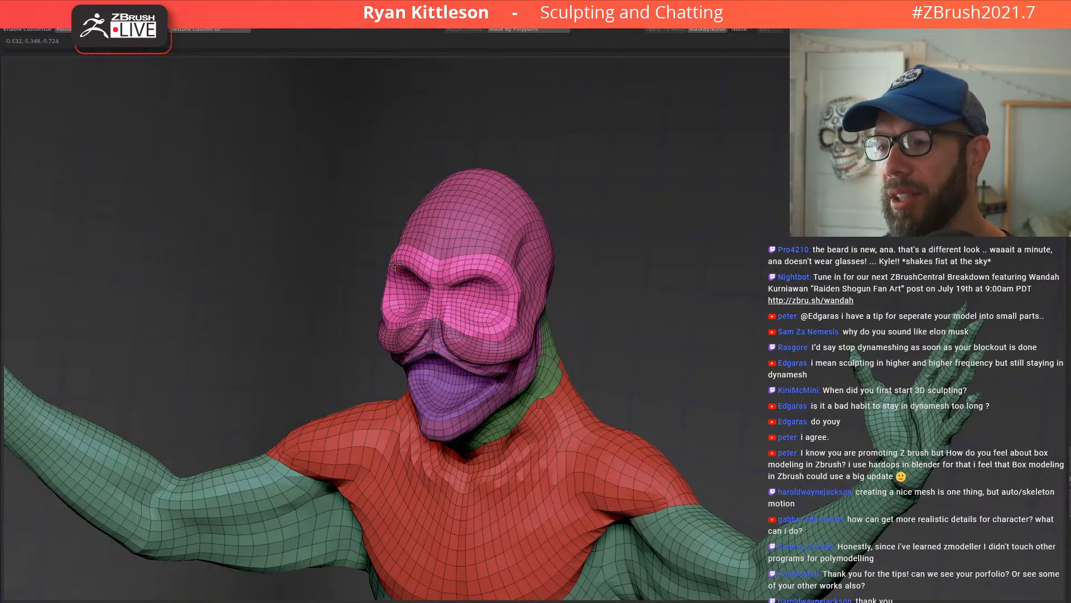
{"action": "left_click_drag", "start_coordinate": [608, 365], "coordinate": [491, 318]}
{"action": "left_click_drag", "start_coordinate": [720, 352], "coordinate": [485, 189]}
{"action": "right_click_drag", "start_coordinate": [484, 190], "coordinate": [572, 207]}
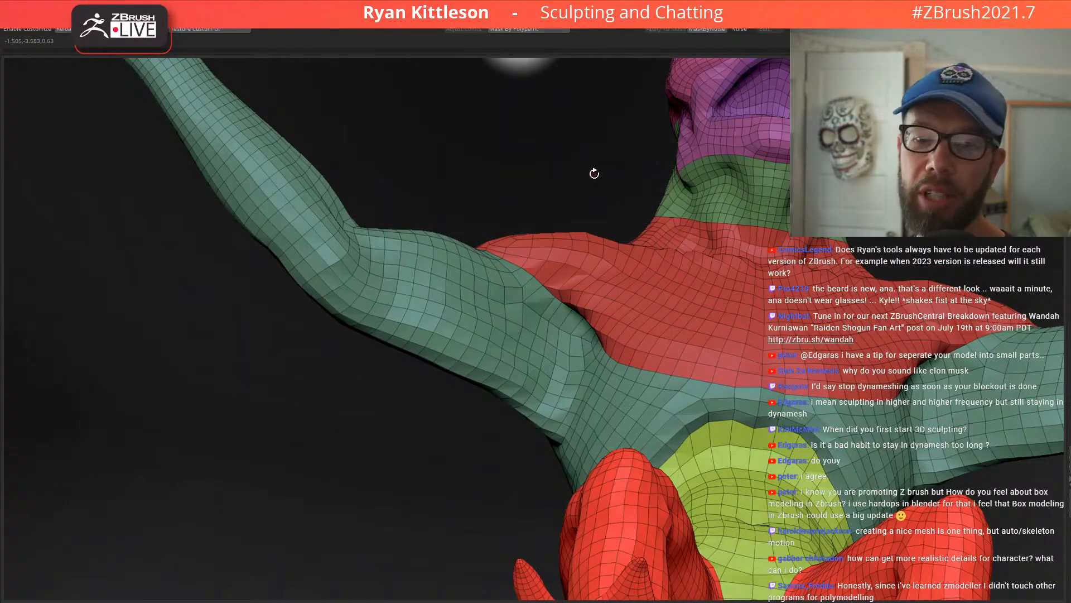
Step: Examine the topology of the shoulders, chest and whole body from close and far views, with and without the wireframe
{"action": "right_click_drag", "start_coordinate": [600, 259], "coordinate": [587, 292]}
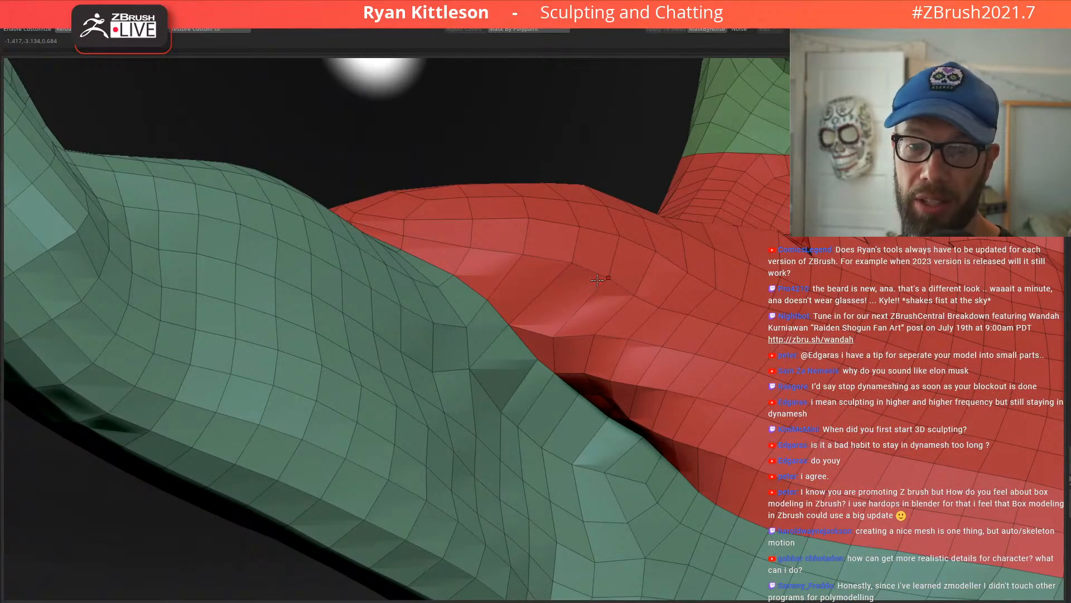
{"action": "right_click_drag", "start_coordinate": [593, 290], "coordinate": [650, 272]}
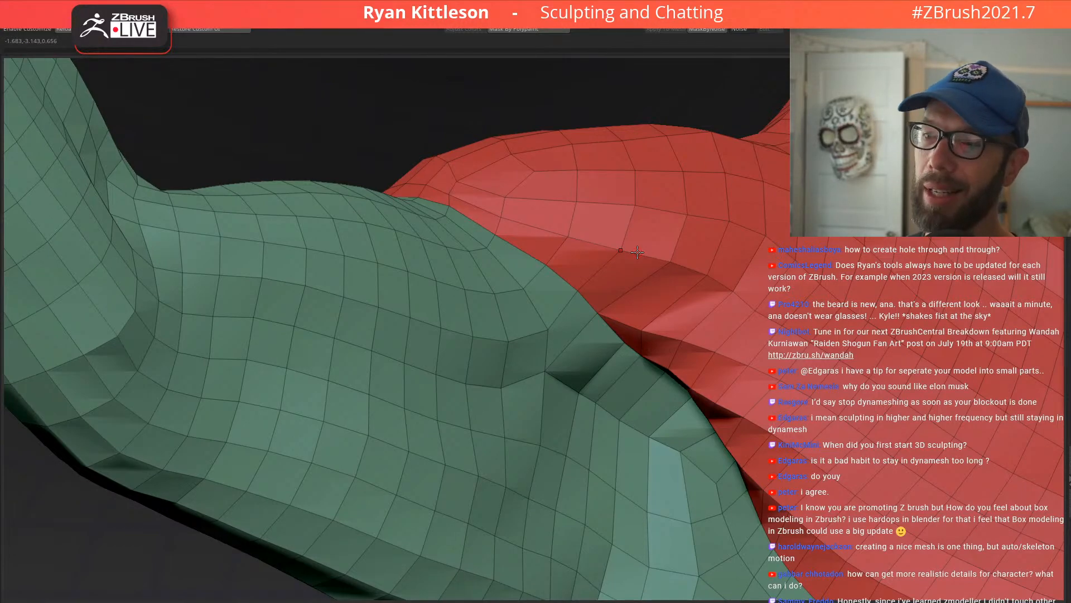
{"action": "mouse_move", "coordinate": [678, 350]}
{"action": "right_mouse_down"}
{"action": "mouse_move", "coordinate": [457, 352]}
{"action": "mouse_move", "coordinate": [358, 388]}
{"action": "mouse_move", "coordinate": [377, 396]}
{"action": "mouse_move", "coordinate": [558, 291]}
{"action": "mouse_move", "coordinate": [550, 304]}
{"action": "mouse_move", "coordinate": [482, 218]}
{"action": "mouse_move", "coordinate": [567, 335]}
{"action": "mouse_move", "coordinate": [583, 320]}
{"action": "right_mouse_up"}
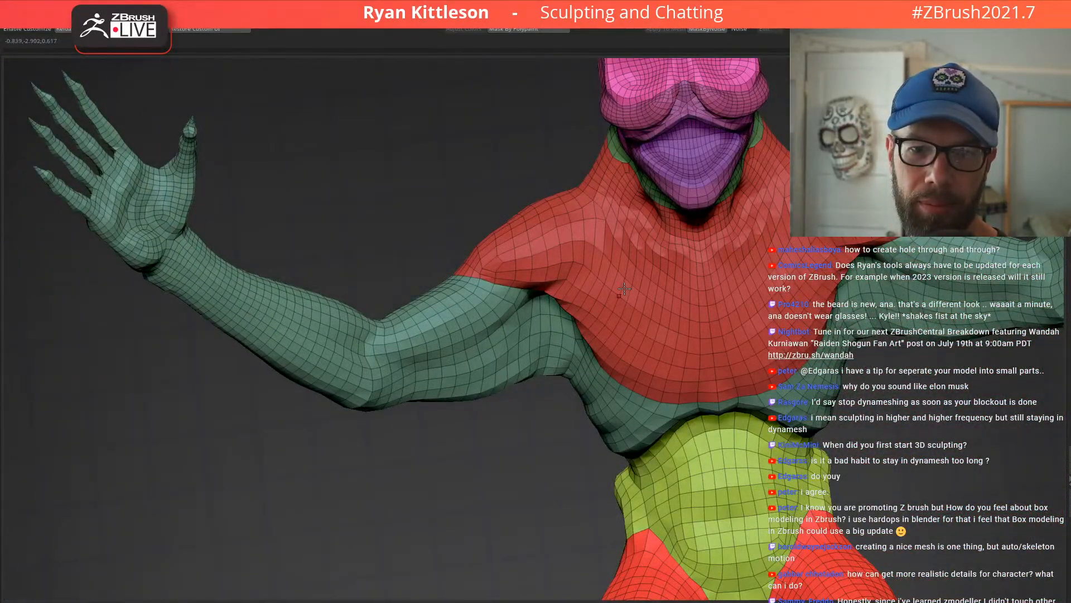
{"action": "right_click_drag", "start_coordinate": [651, 291], "coordinate": [584, 244]}
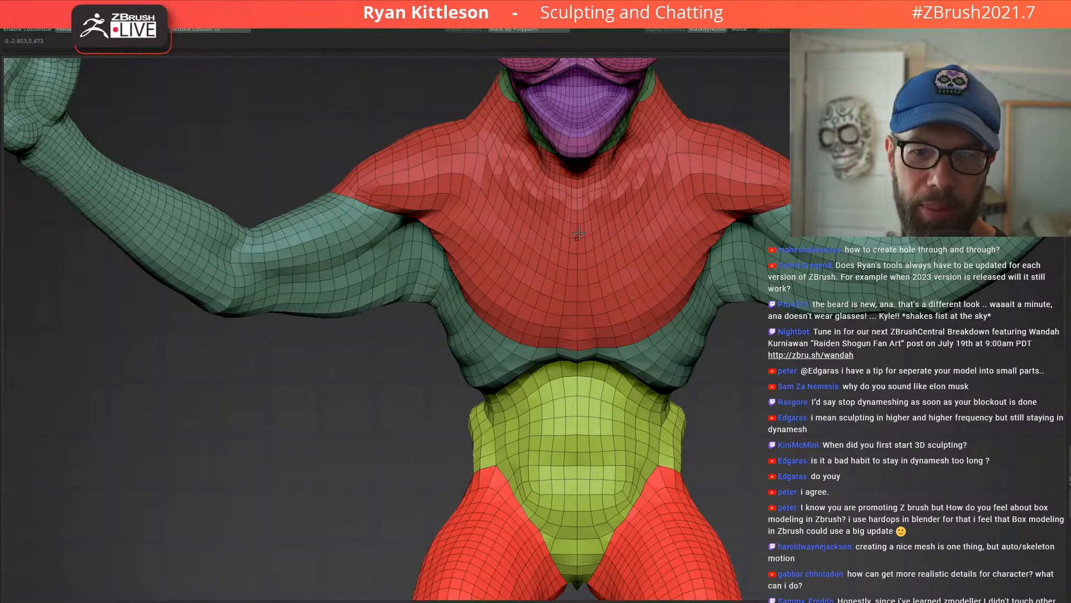
{"action": "mouse_move", "coordinate": [578, 241]}
{"action": "right_mouse_down"}
{"action": "mouse_move", "coordinate": [594, 292]}
{"action": "mouse_move", "coordinate": [558, 240]}
{"action": "mouse_move", "coordinate": [619, 268]}
{"action": "mouse_move", "coordinate": [692, 279]}
{"action": "mouse_move", "coordinate": [558, 290]}
{"action": "mouse_move", "coordinate": [617, 283]}
{"action": "mouse_move", "coordinate": [547, 273]}
{"action": "mouse_move", "coordinate": [628, 274]}
{"action": "mouse_move", "coordinate": [639, 286]}
{"action": "mouse_move", "coordinate": [582, 259]}
{"action": "mouse_move", "coordinate": [540, 259]}
{"action": "mouse_move", "coordinate": [598, 268]}
{"action": "mouse_move", "coordinate": [625, 221]}
{"action": "mouse_move", "coordinate": [643, 233]}
{"action": "right_mouse_up"}
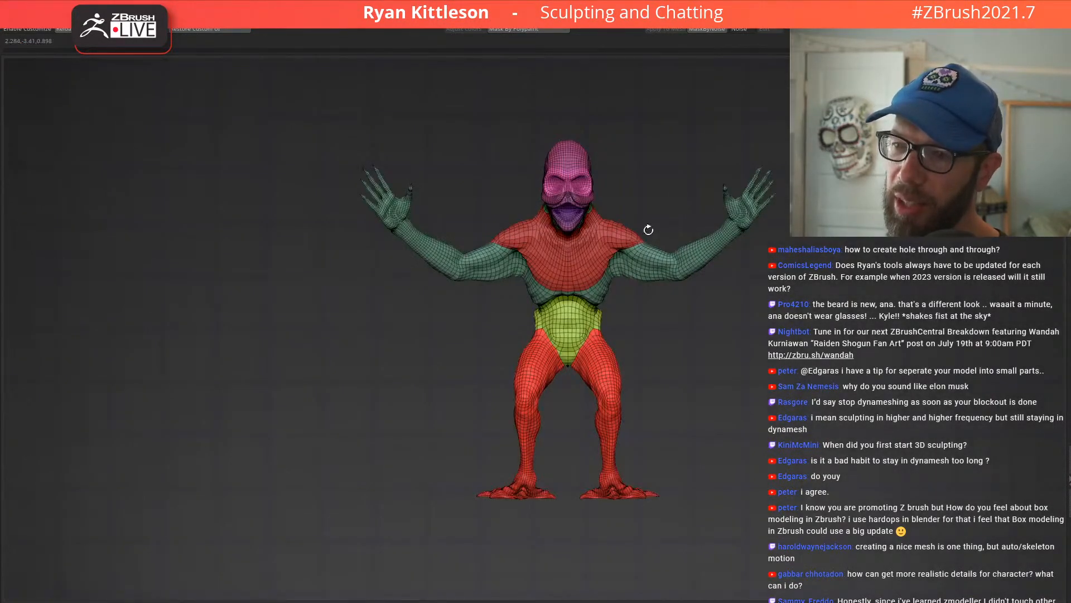
{"action": "right_click_drag", "start_coordinate": [548, 223], "coordinate": [598, 239], "text": "ctrl"}
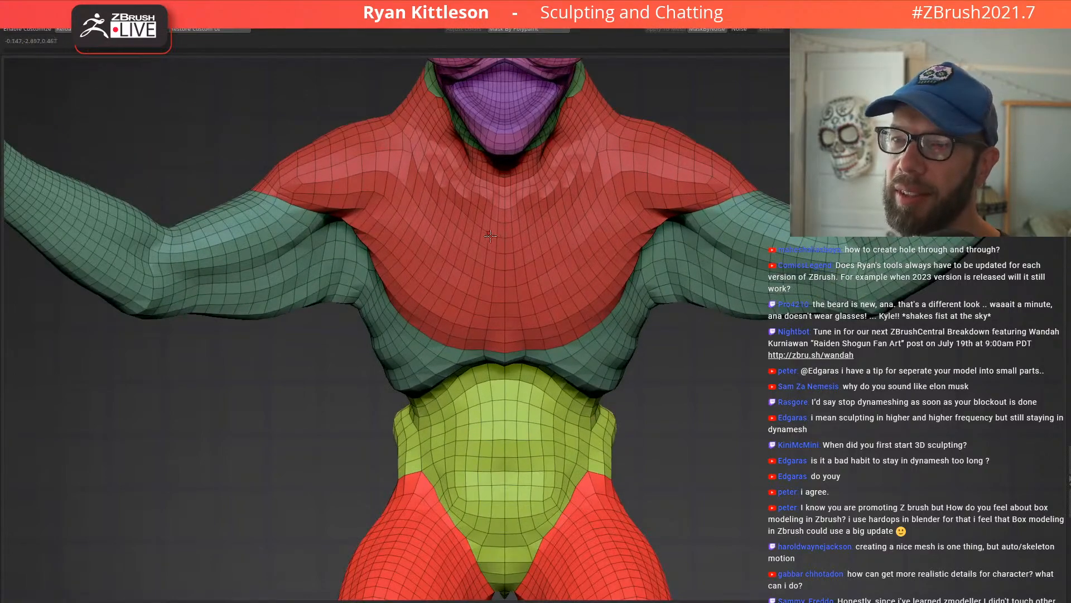
{"action": "right_click_drag", "start_coordinate": [442, 260], "coordinate": [658, 284], "text": "ctrl"}
{"action": "right_click_drag", "start_coordinate": [251, 278], "coordinate": [309, 217]}
{"action": "right_click_drag", "start_coordinate": [444, 275], "coordinate": [409, 246], "text": "ctrl"}
{"action": "right_click_drag", "start_coordinate": [397, 253], "coordinate": [330, 256]}
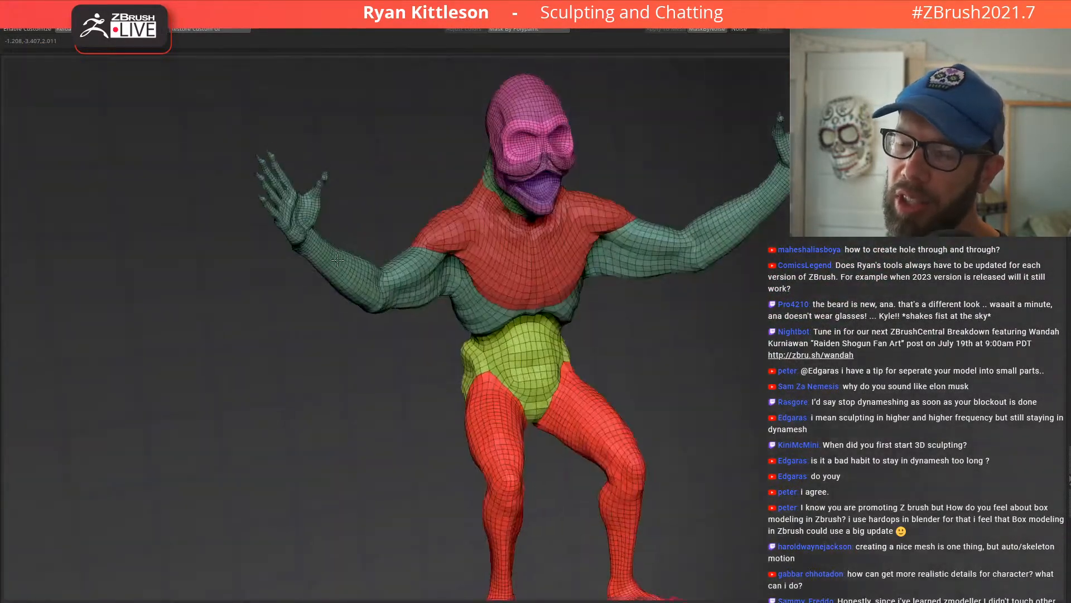
{"action": "right_click_drag", "start_coordinate": [508, 273], "coordinate": [460, 260], "text": "ctrl"}
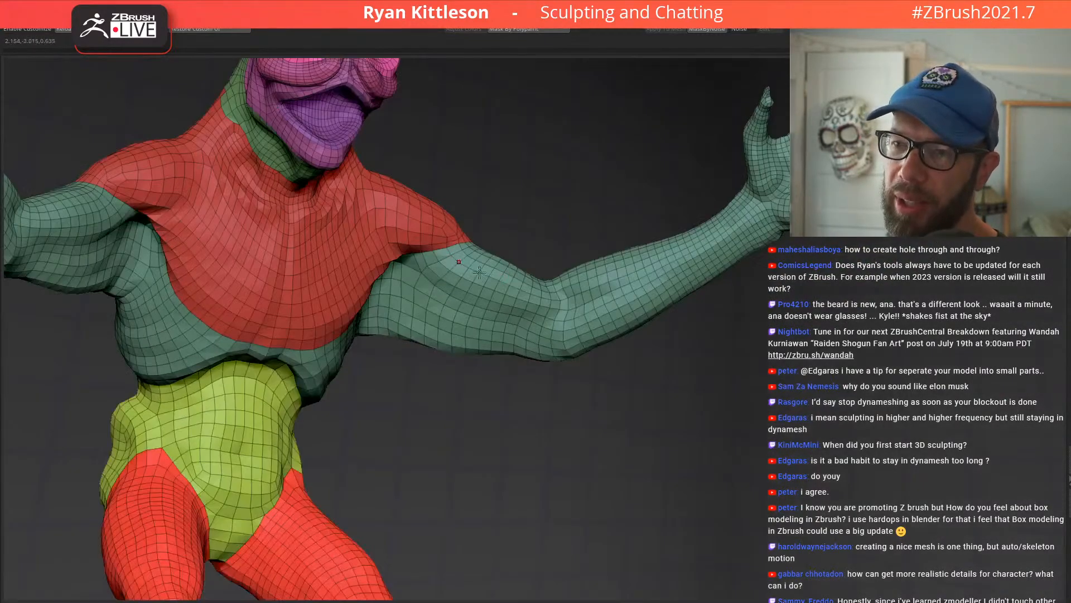
{"action": "right_click_drag", "start_coordinate": [331, 285], "coordinate": [330, 240], "text": "ctrl"}
{"action": "right_click_drag", "start_coordinate": [435, 257], "coordinate": [475, 261], "text": "alt"}
{"action": "right_click_drag", "start_coordinate": [530, 215], "coordinate": [519, 200], "text": "ctrl"}
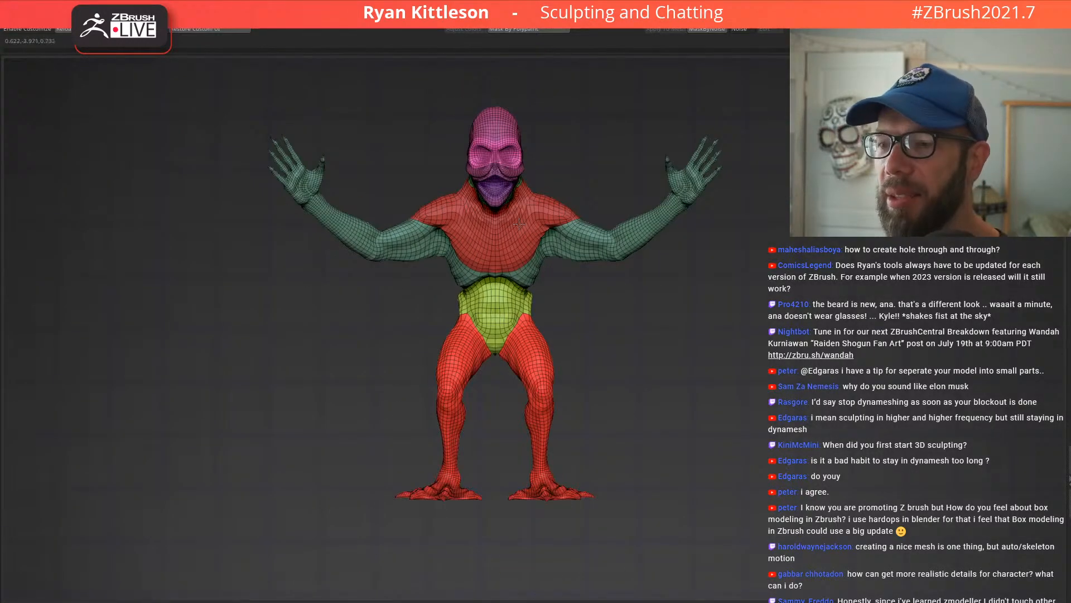
{"action": "right_click_drag", "start_coordinate": [487, 263], "coordinate": [534, 281]}
{"action": "right_click_drag", "start_coordinate": [553, 202], "coordinate": [555, 259]}
{"action": "key", "text": "shift+f"}
{"action": "key", "text": "shift+f"}
{"action": "right_click_drag", "start_coordinate": [598, 291], "coordinate": [590, 262], "text": "ctrl"}
{"action": "key", "text": "shift+f"}
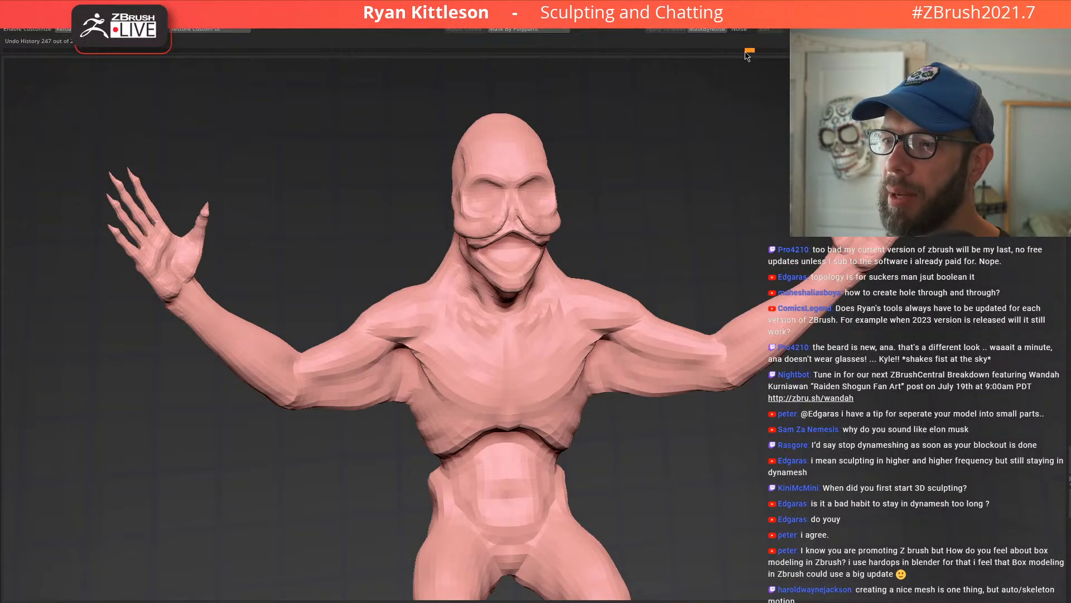
Step: Subdivide the cleaned mesh twice, projecting the earlier detailed sculpt from the undo history onto each new level
{"action": "mouse_move", "coordinate": [566, 58]}
{"action": "left_mouse_down"}
{"action": "mouse_move", "coordinate": [444, 58]}
{"action": "mouse_move", "coordinate": [452, 60]}
{"action": "left_mouse_up"}
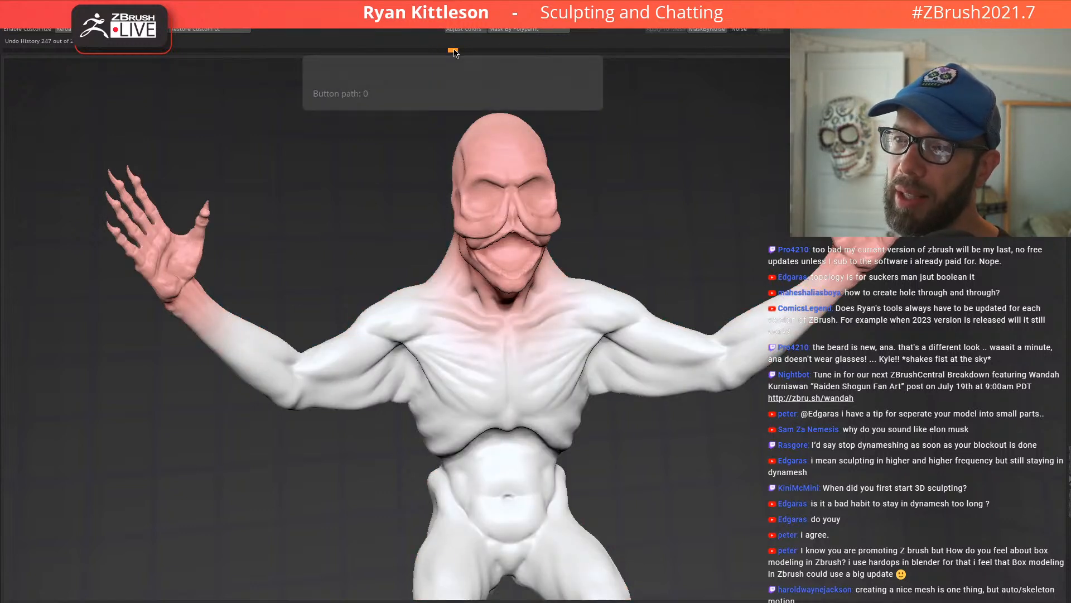
{"action": "key", "text": "ctrl+z"}
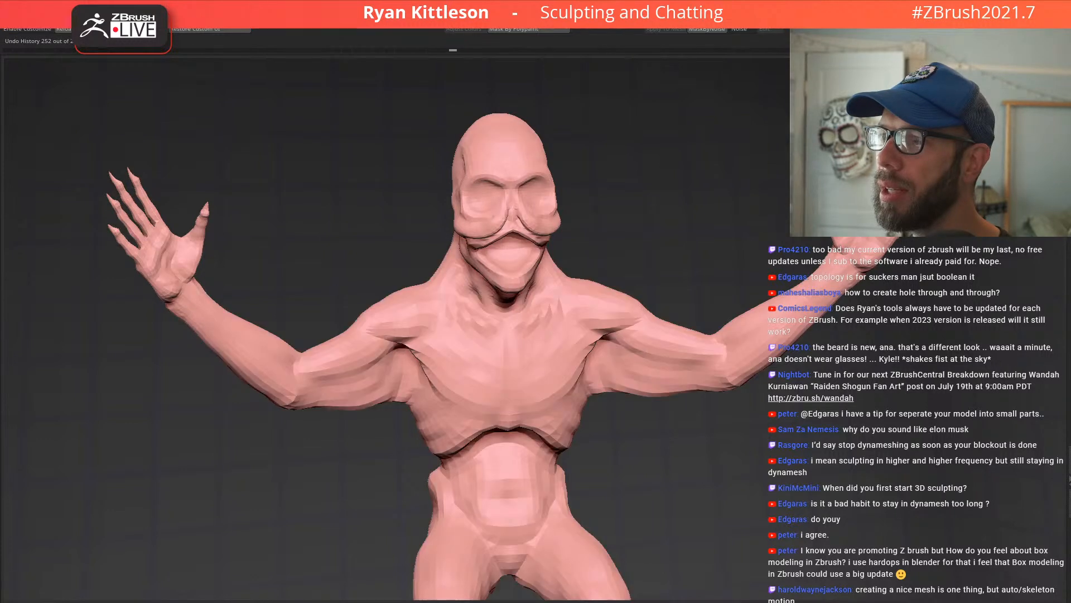
{"action": "right_click_drag", "start_coordinate": [689, 365], "coordinate": [682, 334], "text": "alt"}
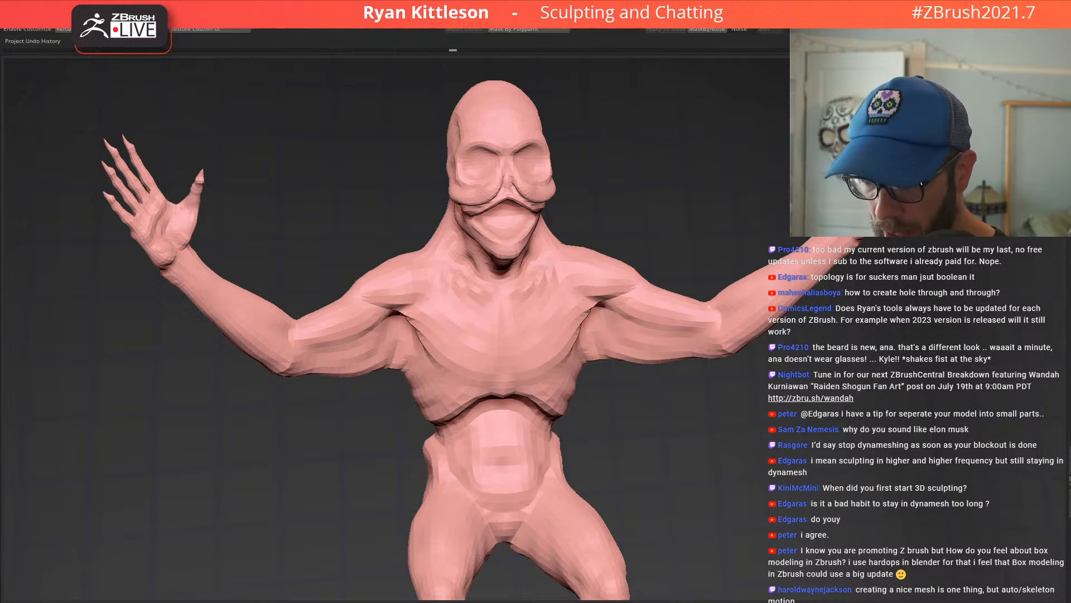
{"action": "key", "text": "ctrl+d"}
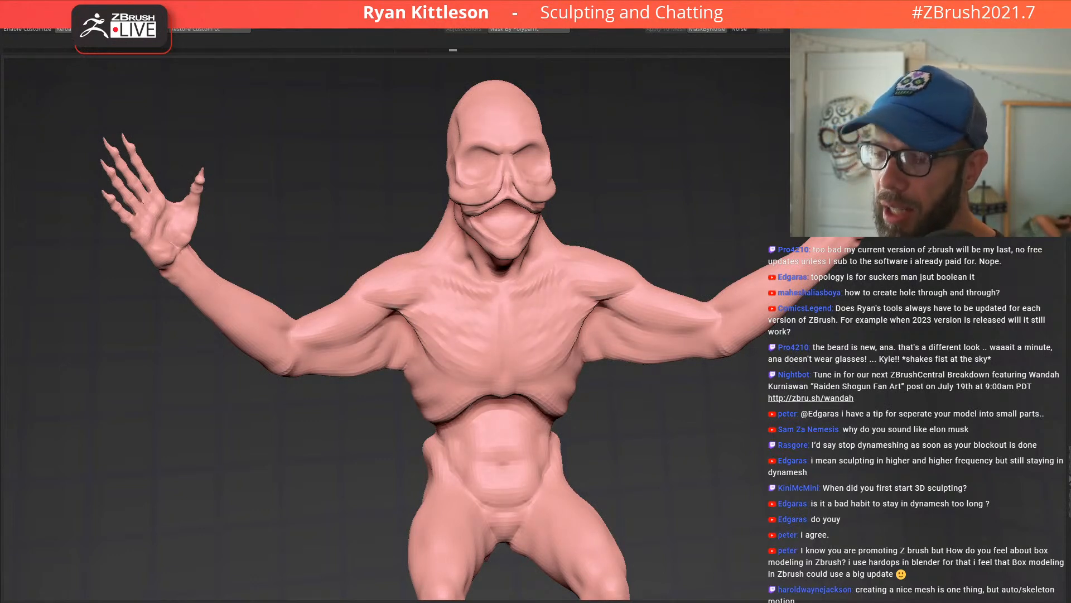
{"action": "key", "text": "ctrl+d"}
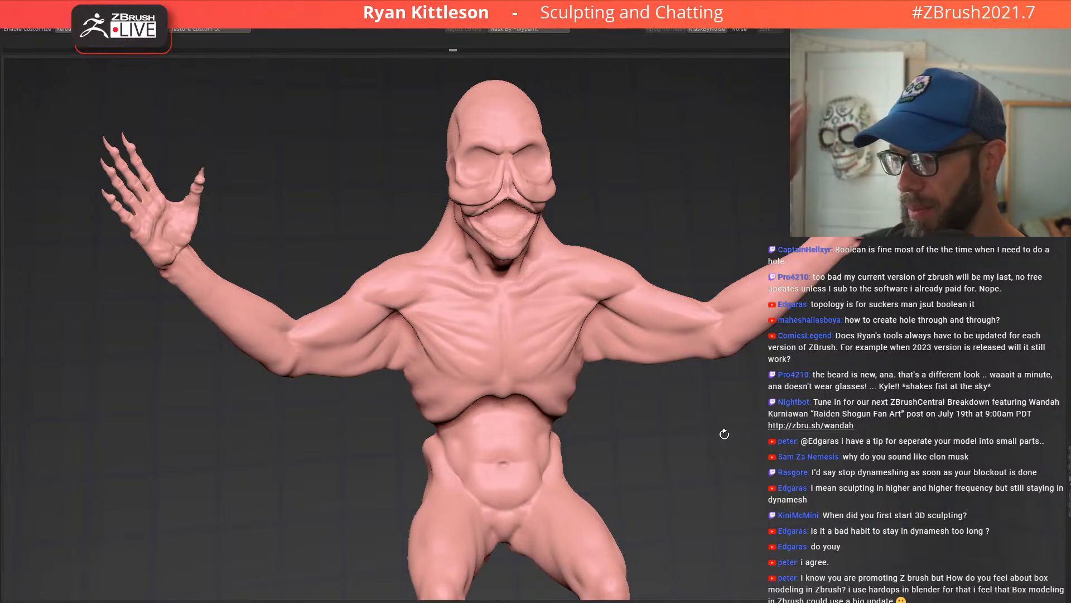
Step: Inspect the projected detail on the face, neck and chest, toggling the wireframe and reframing the figure
{"action": "right_click_drag", "start_coordinate": [545, 286], "coordinate": [543, 282]}
{"action": "right_click_drag", "start_coordinate": [491, 197], "coordinate": [501, 240], "text": "ctrl"}
{"action": "key", "text": "shift+f"}
{"action": "key", "text": "shift+f"}
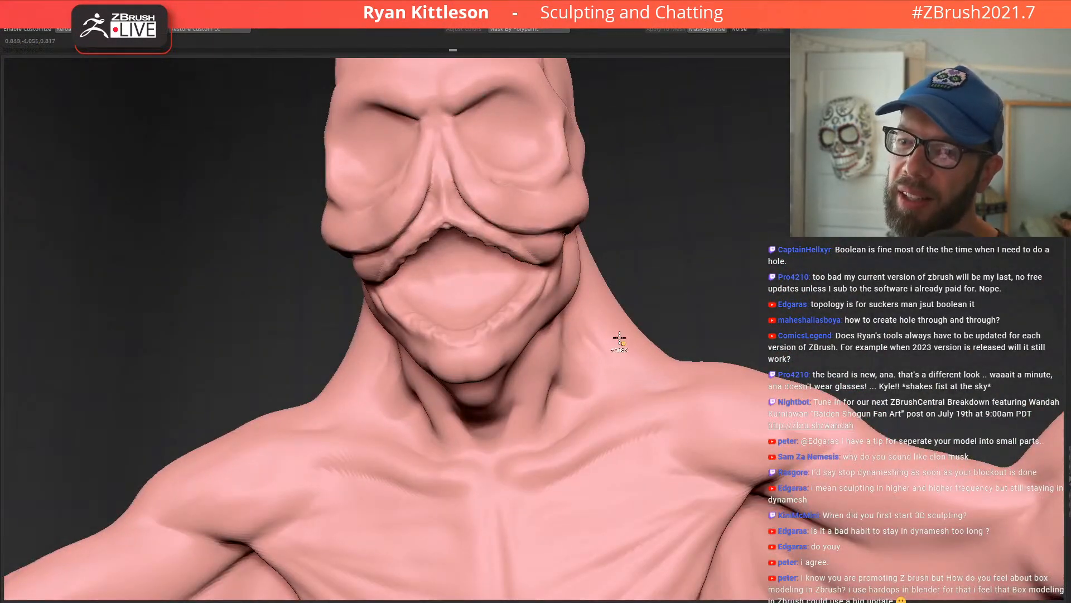
{"action": "key", "text": "f"}
{"action": "mouse_move", "coordinate": [624, 344]}
{"action": "right_mouse_down"}
{"action": "mouse_move", "coordinate": [611, 317]}
{"action": "mouse_move", "coordinate": [631, 296]}
{"action": "mouse_move", "coordinate": [652, 302]}
{"action": "mouse_move", "coordinate": [688, 284]}
{"action": "mouse_move", "coordinate": [616, 344]}
{"action": "right_mouse_up"}
{"action": "key", "text": "shift+f"}
{"action": "key", "text": "shift+f"}
{"action": "key", "text": "f"}
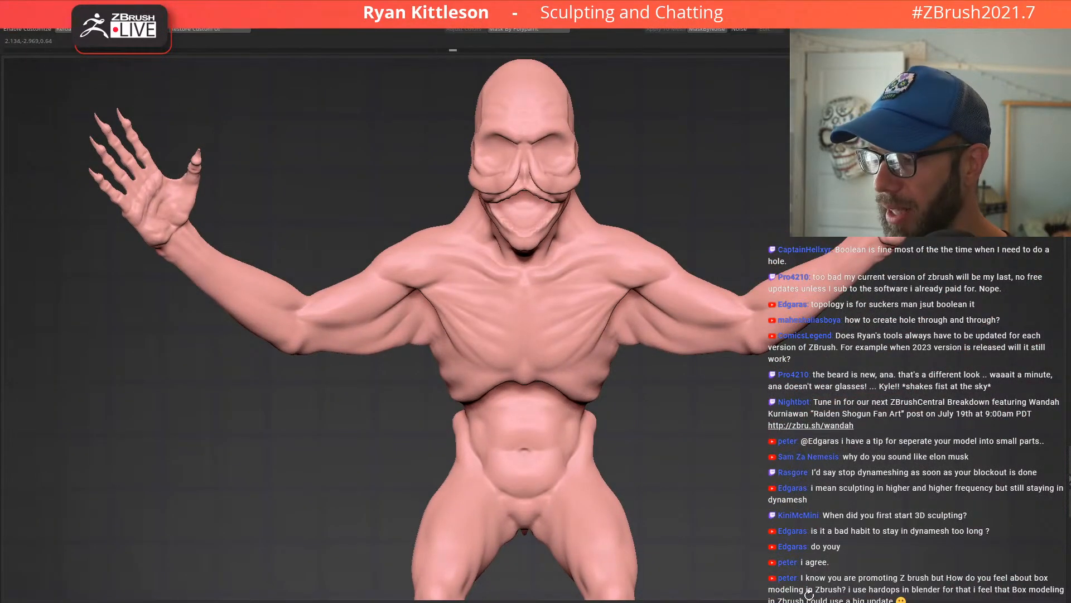
{"action": "mouse_move", "coordinate": [695, 478]}
{"action": "right_mouse_down"}
{"action": "mouse_move", "coordinate": [638, 269]}
{"action": "mouse_move", "coordinate": [526, 277]}
{"action": "mouse_move", "coordinate": [552, 272]}
{"action": "right_mouse_up"}
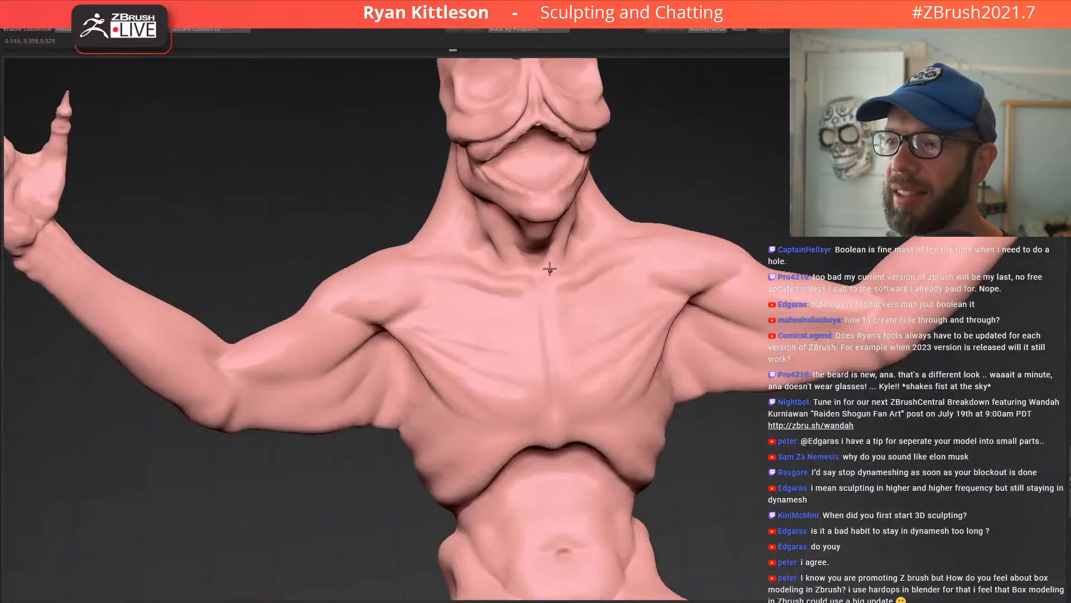
{"action": "mouse_move", "coordinate": [495, 304]}
{"action": "right_mouse_down", "text": "ctrl"}
{"action": "mouse_move", "coordinate": [481, 293]}
{"action": "mouse_move", "coordinate": [411, 335]}
{"action": "mouse_move", "coordinate": [497, 294]}
{"action": "mouse_move", "coordinate": [441, 286]}
{"action": "right_mouse_up", "text": "ctrl"}
{"action": "key", "text": "shift+f"}
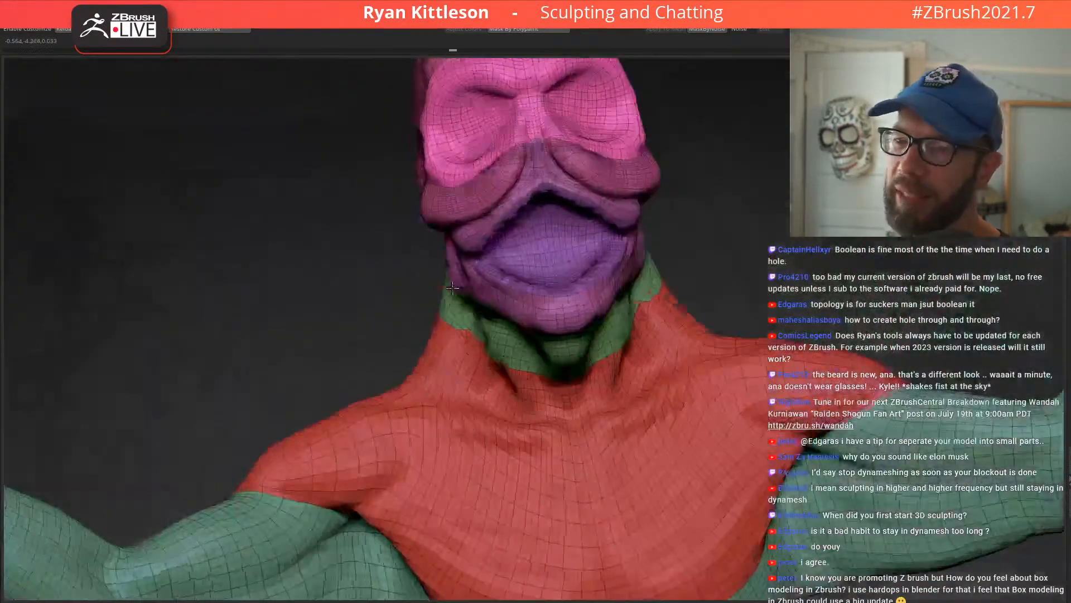
{"action": "key", "text": "shift+f"}
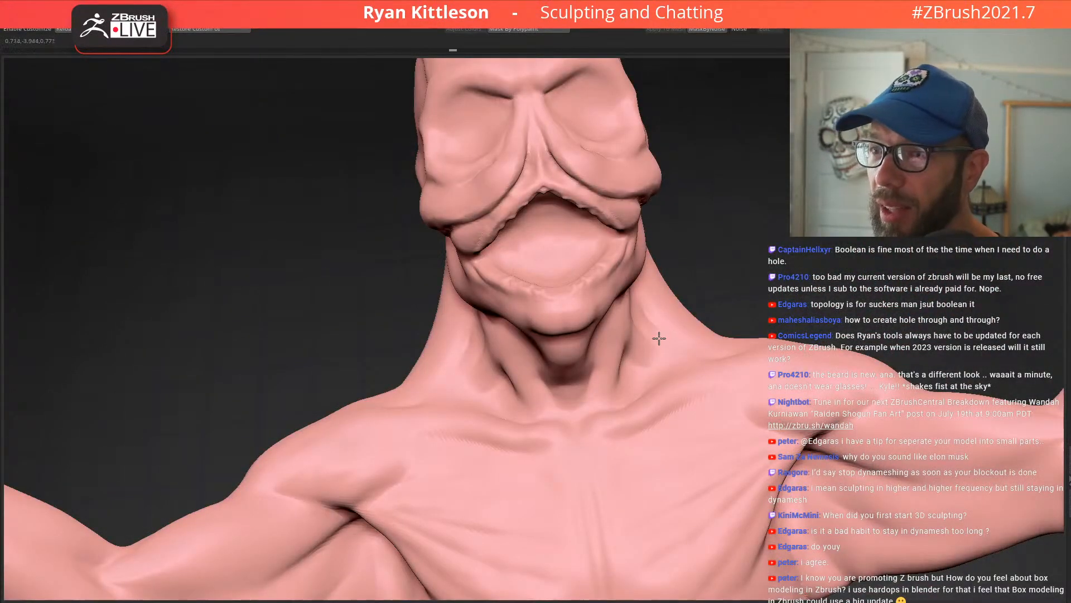
Step: Subdivide the creature one more level and project the undo-history detail onto it again
{"action": "right_click_drag", "start_coordinate": [662, 335], "coordinate": [621, 330]}
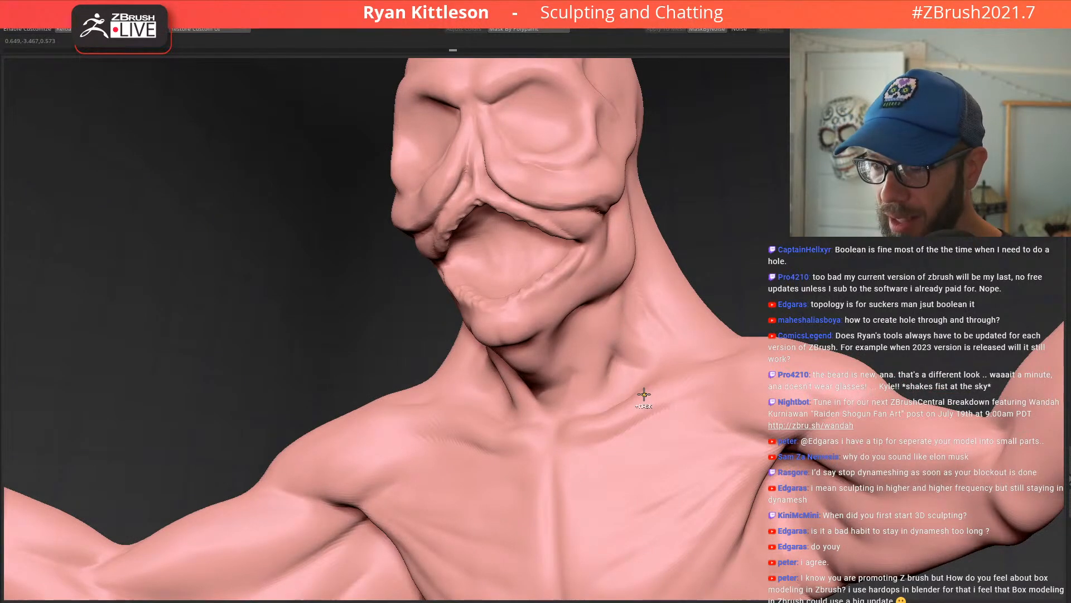
{"action": "key", "text": "ctrl+d"}
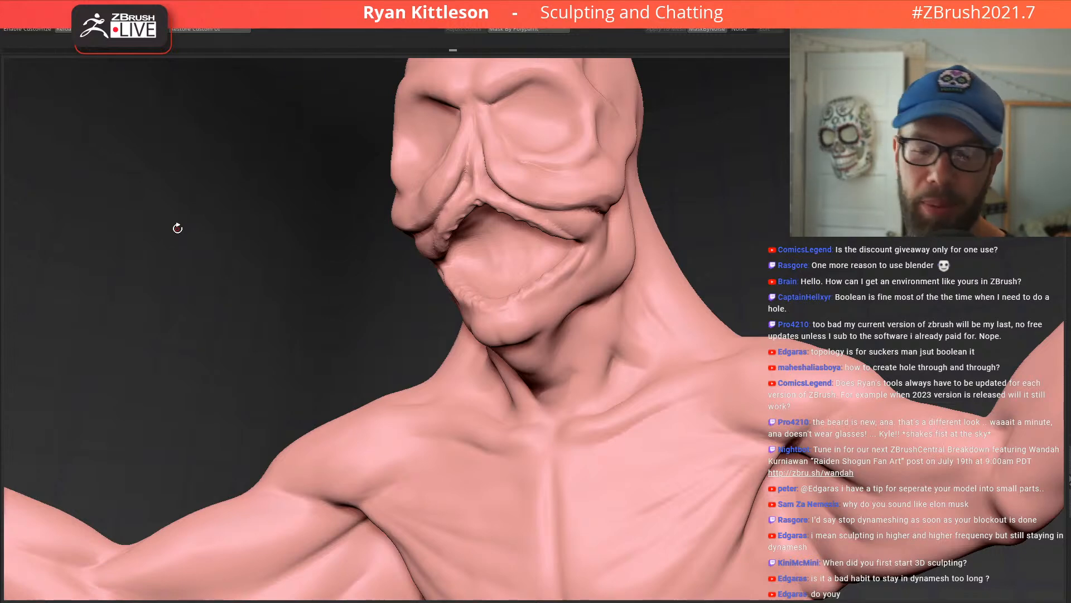
Step: Review the fully projected creature from the front, side and back and compare it with its wireframe
{"action": "left_click_drag", "start_coordinate": [734, 248], "coordinate": [751, 251]}
{"action": "right_click_drag", "start_coordinate": [676, 337], "coordinate": [560, 162], "text": "ctrl"}
{"action": "left_click_drag", "start_coordinate": [561, 162], "coordinate": [674, 337]}
{"action": "right_click_drag", "start_coordinate": [675, 337], "coordinate": [606, 277], "text": "ctrl"}
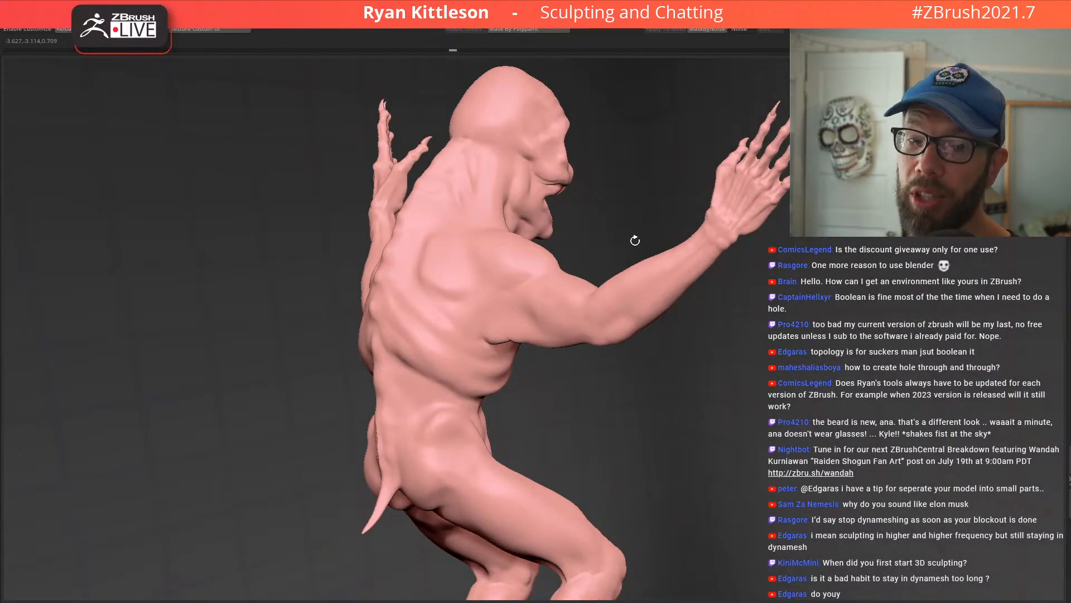
{"action": "right_click_drag", "start_coordinate": [598, 218], "coordinate": [534, 274]}
{"action": "right_click_drag", "start_coordinate": [424, 310], "coordinate": [535, 300]}
{"action": "key", "text": "f"}
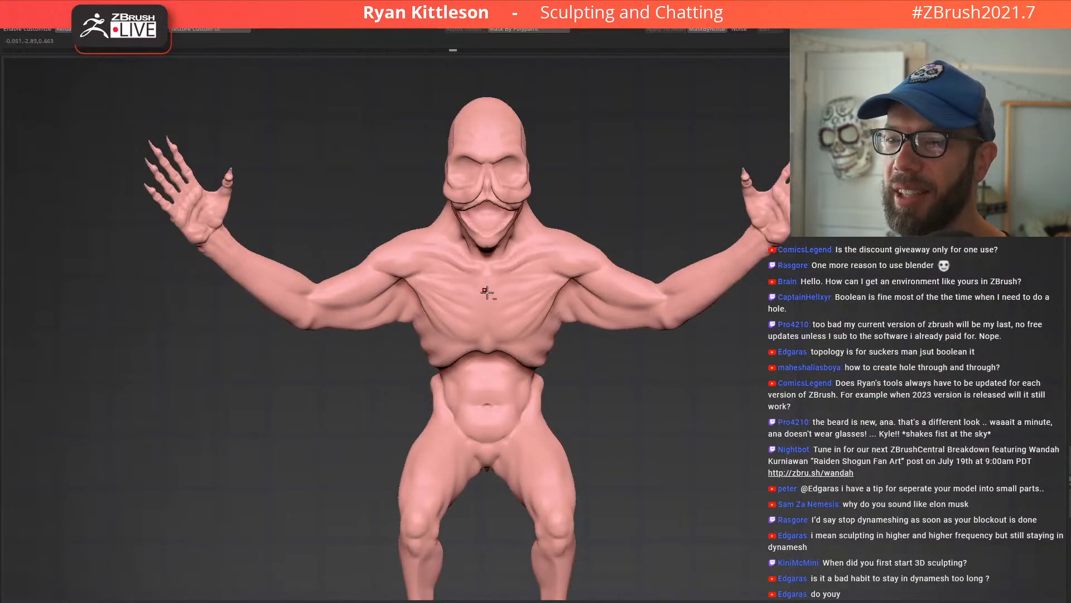
{"action": "right_click_drag", "start_coordinate": [462, 318], "coordinate": [522, 309]}
{"action": "key", "text": "shift+f"}
{"action": "key", "text": "shift+f"}
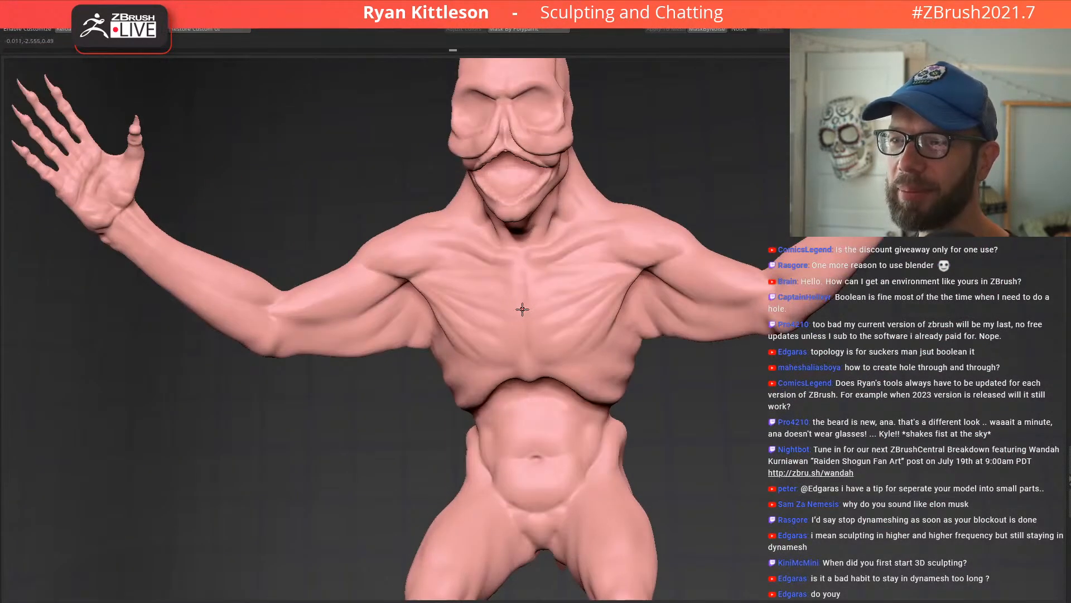
{"action": "key", "text": "f"}
Step: Bring back the full plant-and-base scene and switch the display colour to white in a side view
{"action": "right_click_drag", "start_coordinate": [628, 301], "coordinate": [602, 287]}
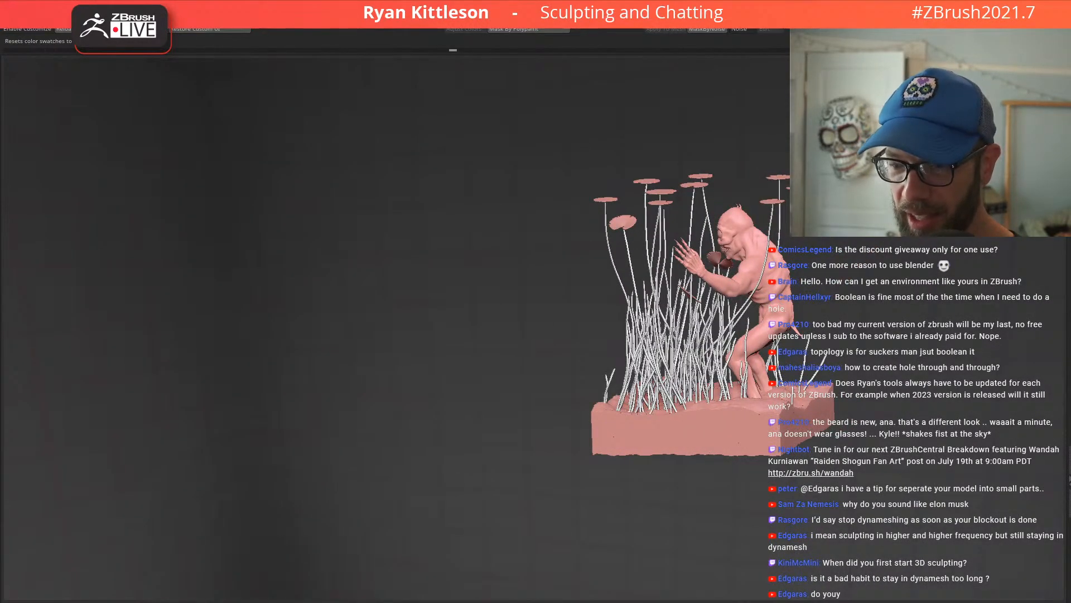
{"action": "key", "text": "v"}
{"action": "mouse_move", "coordinate": [757, 363]}
{"action": "right_mouse_down", "text": "shift"}
{"action": "mouse_move", "coordinate": [735, 263]}
{"action": "mouse_move", "coordinate": [694, 262]}
{"action": "right_mouse_up", "text": "shift"}
{"action": "key", "text": "shift+7"}
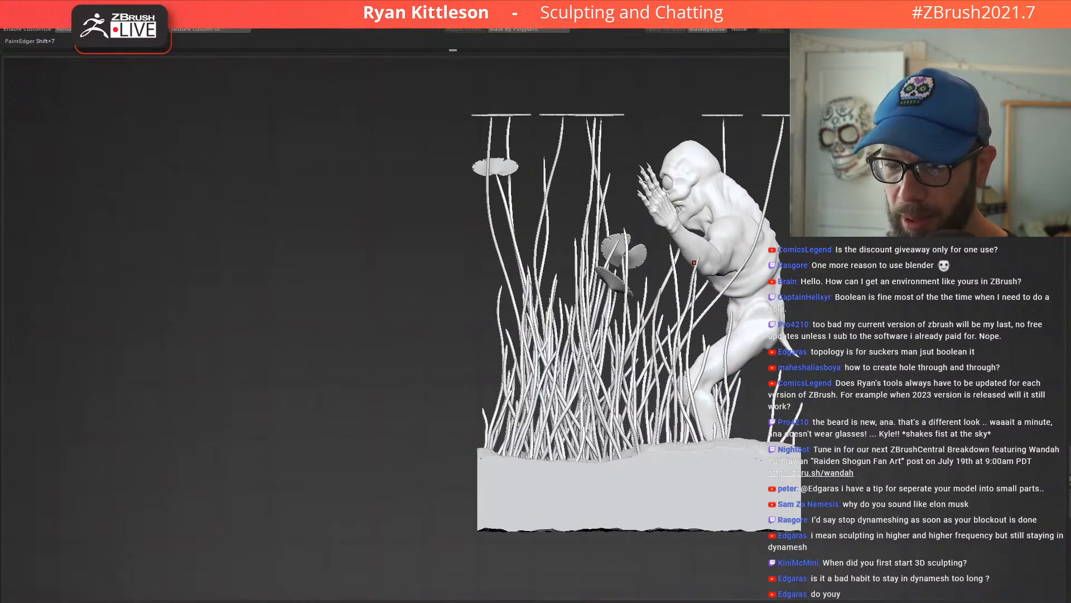
Step: Switch to XnView to look at the two water-sprite reference paintings, and close both windows
{"action": "key", "text": "alt+Tab"}
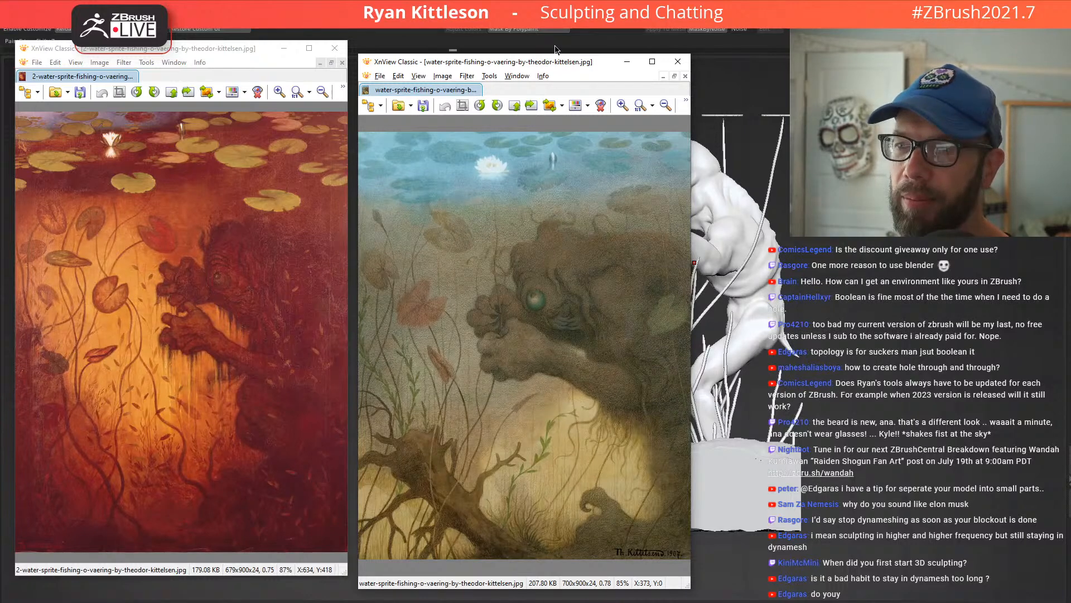
{"action": "left_click", "coordinate": [187, 50]}
{"action": "key", "text": "alt+F4"}
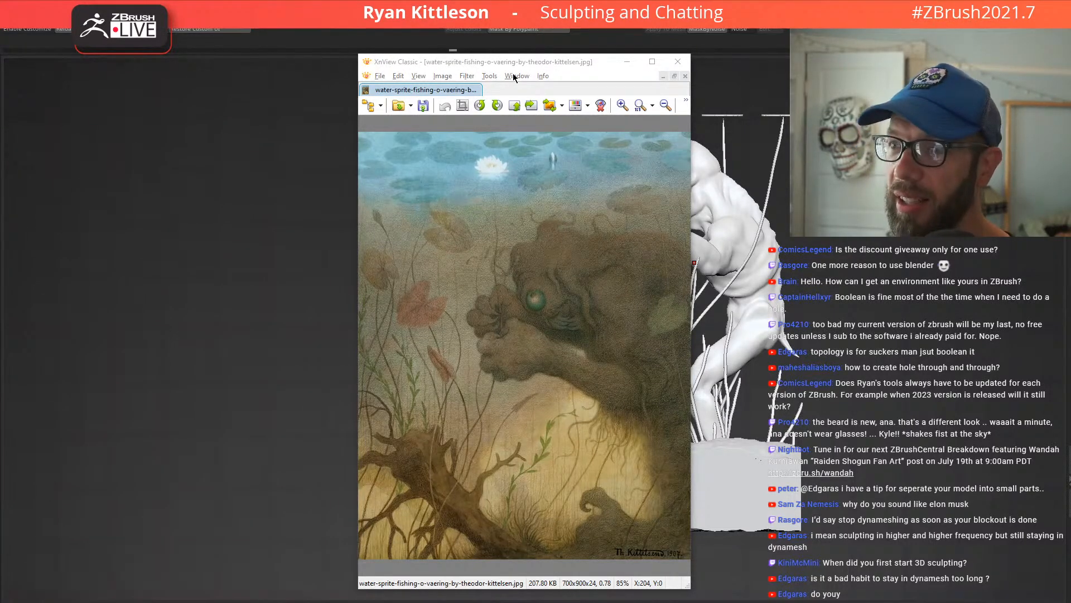
{"action": "key", "text": "alt+F4"}
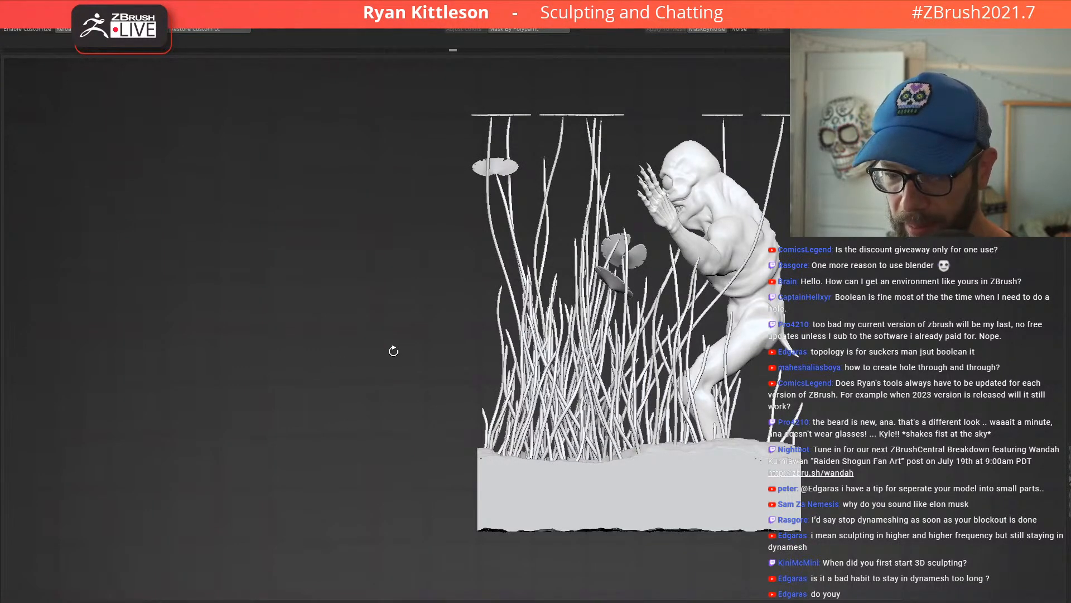
Step: Isolate the creature from the scene and check its dense wireframe from the front
{"action": "right_click_drag", "start_coordinate": [741, 254], "coordinate": [720, 284]}
{"action": "key", "text": "shift+s"}
{"action": "right_click_drag", "start_coordinate": [613, 262], "coordinate": [701, 234], "text": "shift"}
{"action": "key", "text": "shift+f"}
{"action": "right_click_drag", "start_coordinate": [451, 254], "coordinate": [579, 245], "text": "alt"}
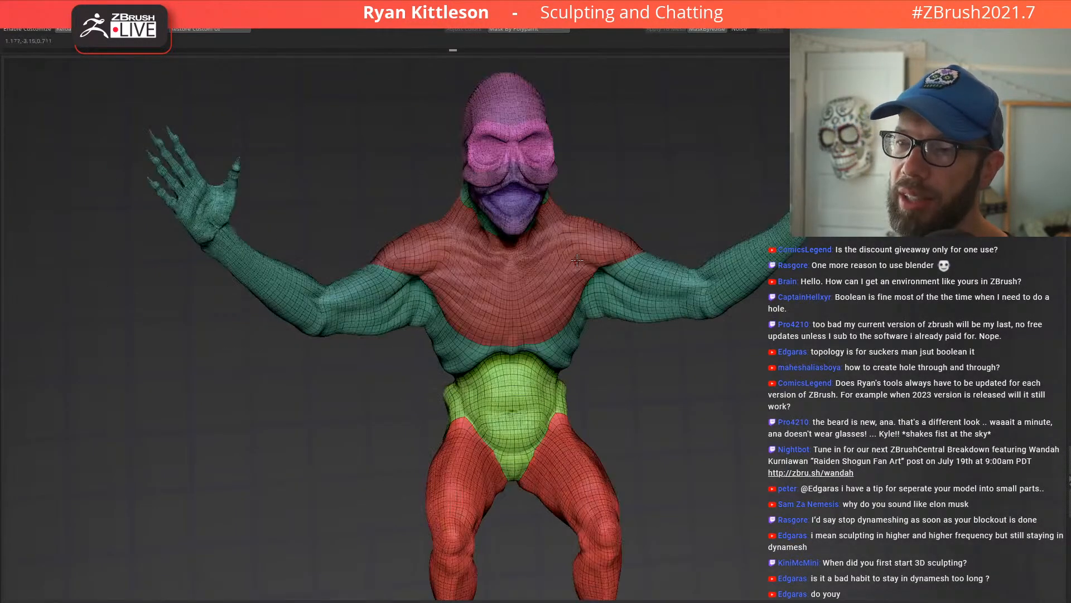
{"action": "key", "text": "shift+f"}
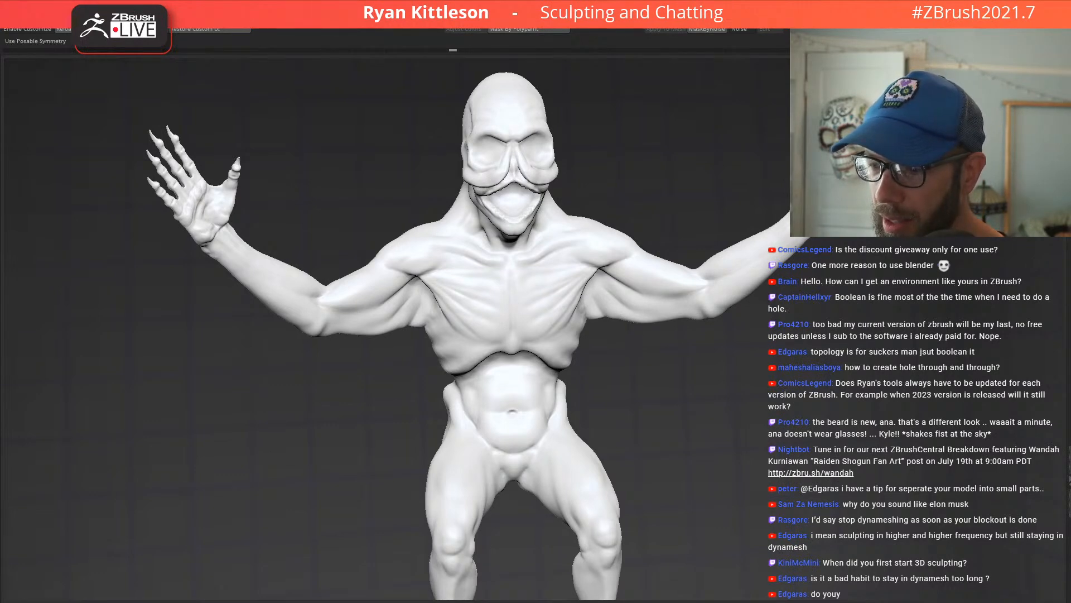
Step: Try to enable posable symmetry on the creature
{"action": "mouse_move", "coordinate": [618, 287]}
{"action": "left_mouse_down"}
{"action": "mouse_move", "coordinate": [516, 297]}
{"action": "mouse_move", "coordinate": [610, 282]}
{"action": "left_mouse_up"}
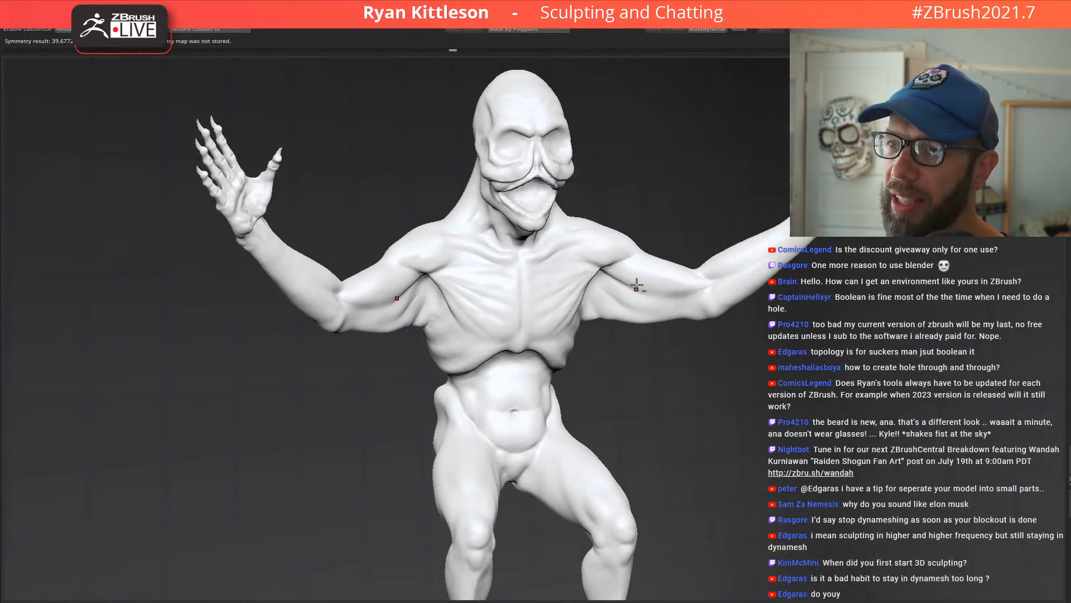
{"action": "mouse_move", "coordinate": [617, 273]}
{"action": "right_mouse_down"}
{"action": "mouse_move", "coordinate": [581, 285]}
{"action": "mouse_move", "coordinate": [672, 344]}
{"action": "mouse_move", "coordinate": [669, 366]}
{"action": "mouse_move", "coordinate": [641, 282]}
{"action": "mouse_move", "coordinate": [592, 290]}
{"action": "mouse_move", "coordinate": [586, 279]}
{"action": "right_mouse_up"}
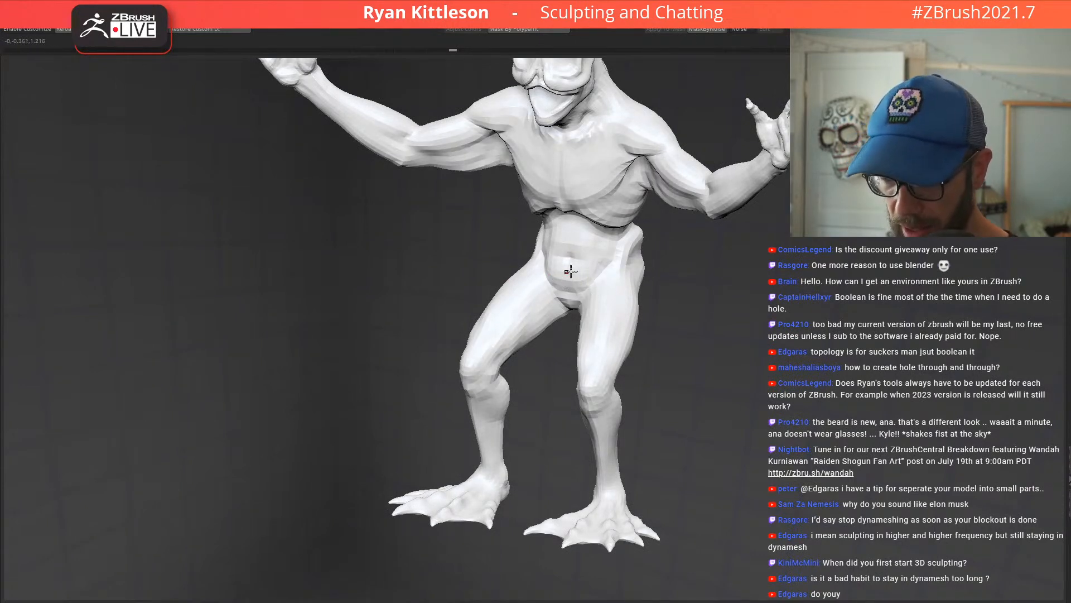
Step: Mask the whole low-subdivision body except the creature's right leg and turn on the gizmo
{"action": "right_click_drag", "start_coordinate": [574, 267], "coordinate": [562, 265]}
{"action": "right_click_drag", "start_coordinate": [502, 239], "coordinate": [497, 241]}
{"action": "mouse_move", "coordinate": [530, 245]}
{"action": "left_mouse_down", "text": "ctrl"}
{"action": "mouse_move", "coordinate": [548, 289]}
{"action": "mouse_move", "coordinate": [546, 400]}
{"action": "mouse_move", "coordinate": [477, 579]}
{"action": "mouse_move", "coordinate": [248, 223]}
{"action": "left_mouse_up", "text": "ctrl"}
{"action": "mouse_move", "coordinate": [429, 341]}
{"action": "right_mouse_down"}
{"action": "mouse_move", "coordinate": [521, 249]}
{"action": "mouse_move", "coordinate": [556, 274]}
{"action": "mouse_move", "coordinate": [390, 252]}
{"action": "mouse_move", "coordinate": [465, 269]}
{"action": "right_mouse_up"}
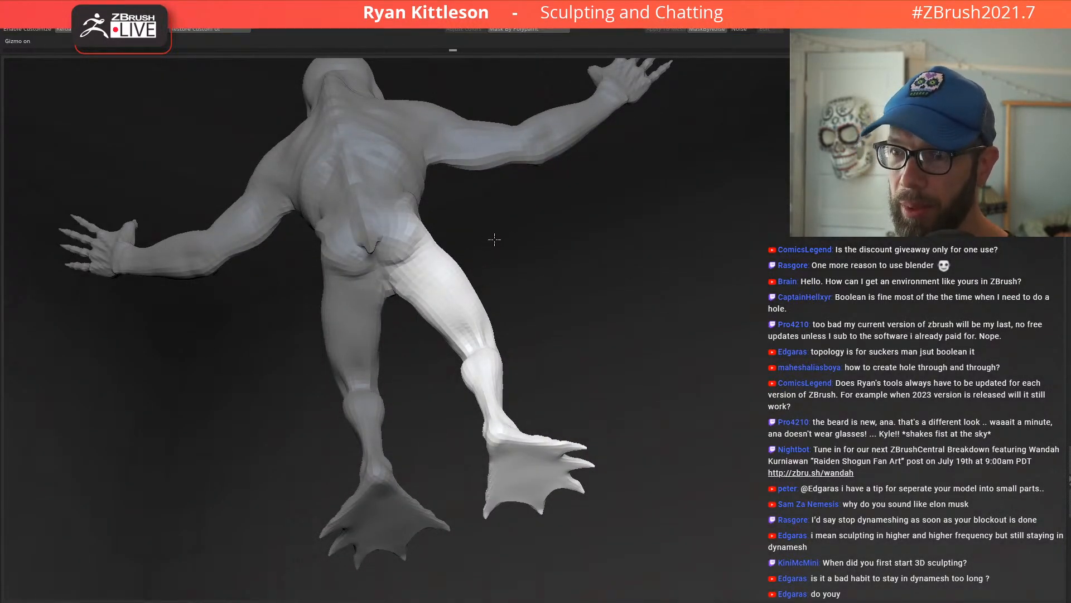
Step: Rotate the creature's unmasked right leg forward at the hip until the thigh is roughly horizontal
{"action": "right_click_drag", "start_coordinate": [501, 236], "coordinate": [482, 249], "text": "shift"}
{"action": "key", "text": "w"}
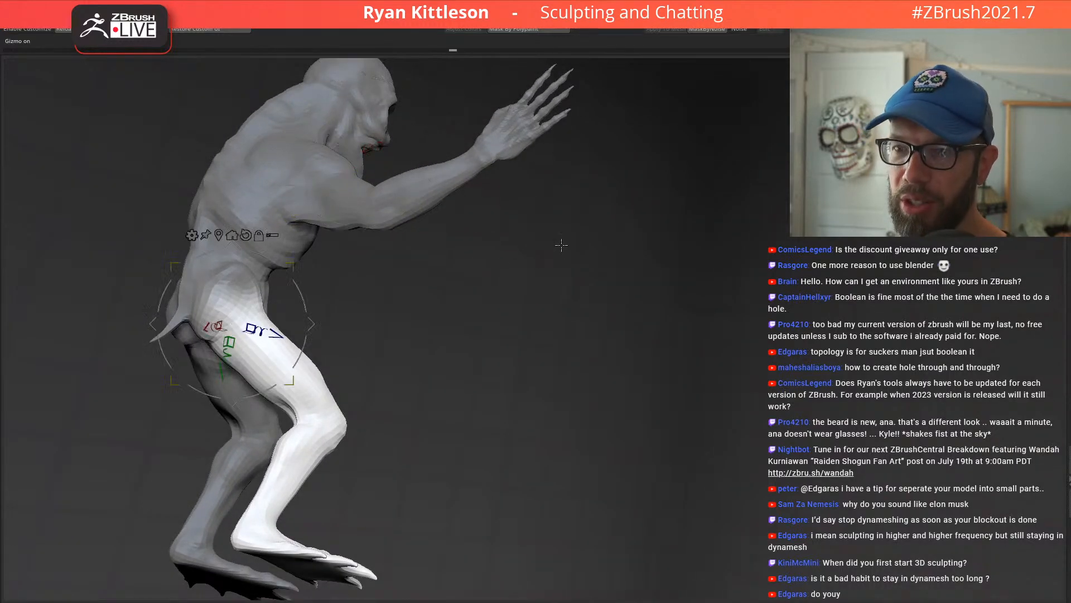
{"action": "right_click_drag", "start_coordinate": [517, 253], "coordinate": [212, 328], "text": "shift"}
{"action": "mouse_move", "coordinate": [202, 379]}
{"action": "right_mouse_down", "text": "shift"}
{"action": "mouse_move", "coordinate": [556, 271]}
{"action": "mouse_move", "coordinate": [322, 262]}
{"action": "mouse_move", "coordinate": [375, 278]}
{"action": "mouse_move", "coordinate": [368, 294]}
{"action": "right_mouse_up", "text": "shift"}
{"action": "left_click_drag", "start_coordinate": [367, 294], "coordinate": [304, 125]}
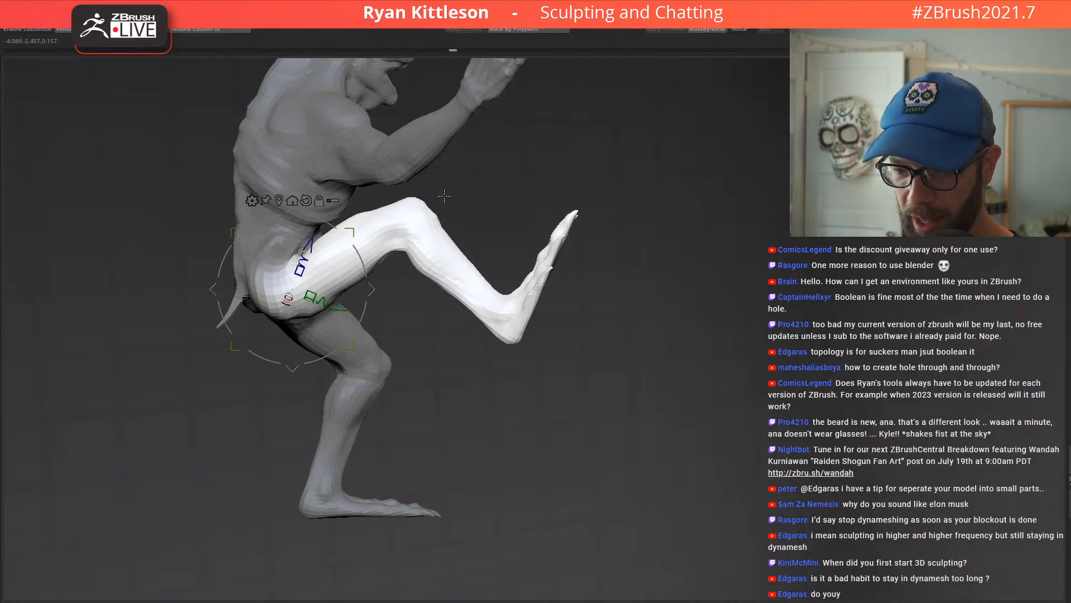
{"action": "left_click_drag", "start_coordinate": [349, 215], "coordinate": [373, 301]}
Step: Mask the right thigh down to the knee and bend the lower leg back at the knee by about 62 degrees
{"action": "left_click_drag", "start_coordinate": [430, 256], "coordinate": [494, 195]}
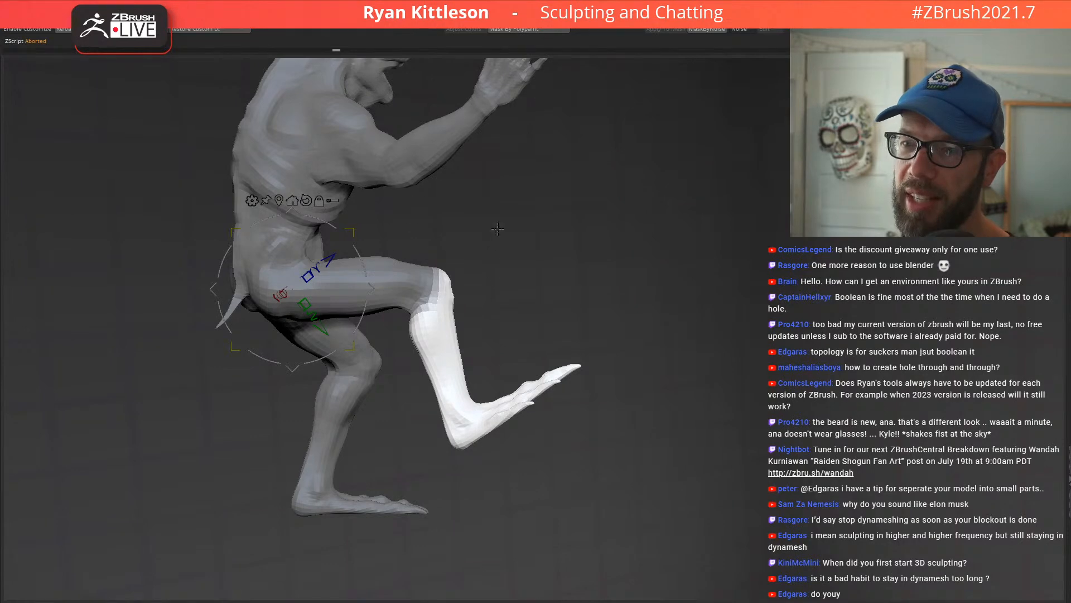
{"action": "left_click_drag", "start_coordinate": [472, 275], "coordinate": [348, 266]}
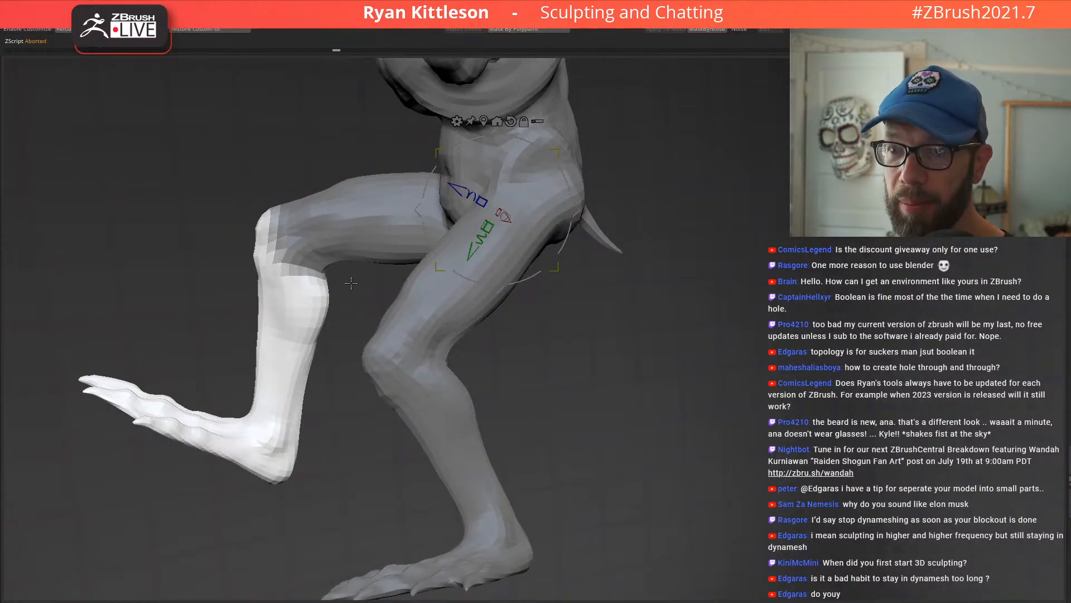
{"action": "left_click_drag", "start_coordinate": [205, 182], "coordinate": [324, 279], "text": "ctrl"}
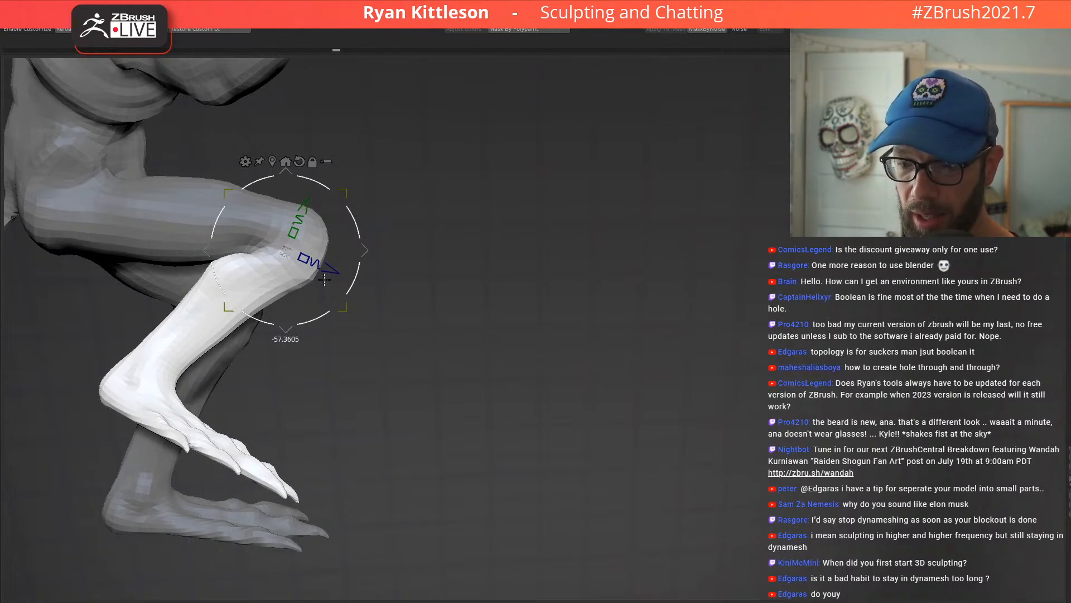
{"action": "left_click_drag", "start_coordinate": [325, 279], "coordinate": [321, 283]}
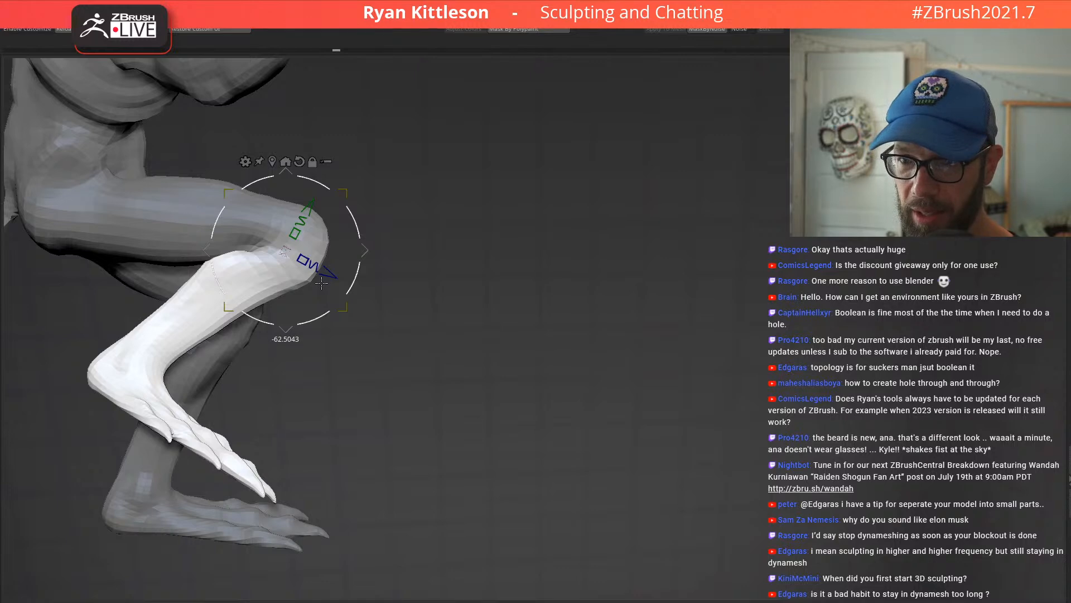
Step: Mask the right lower leg down to the ankle and rotate the foot until its sole is level
{"action": "mouse_move", "coordinate": [443, 221]}
{"action": "left_mouse_down"}
{"action": "mouse_move", "coordinate": [467, 220]}
{"action": "mouse_move", "coordinate": [442, 224]}
{"action": "left_mouse_up"}
{"action": "key", "text": "Escape"}
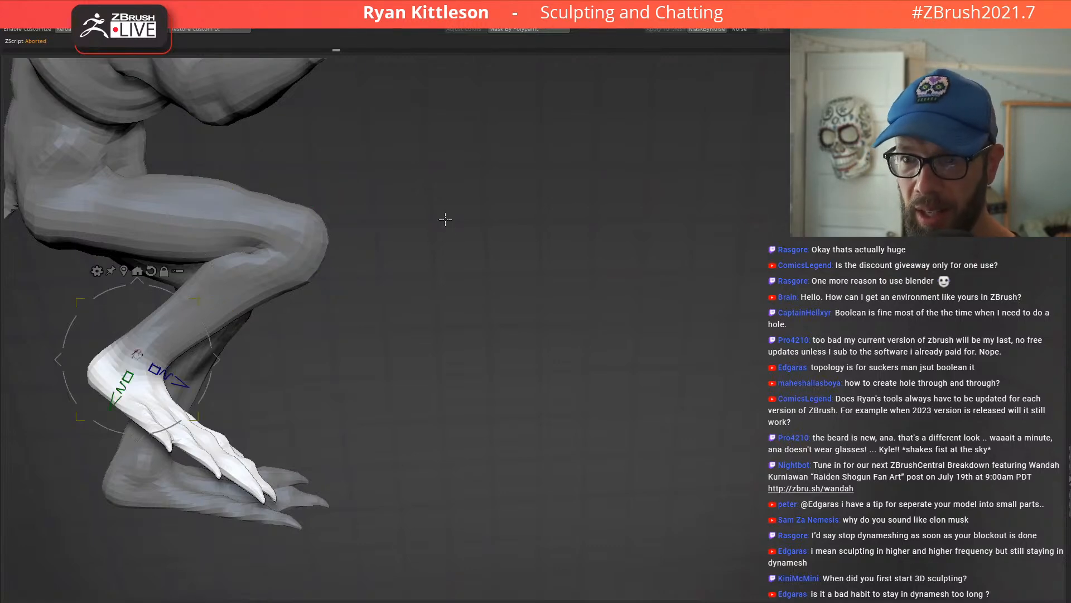
{"action": "left_click_drag", "start_coordinate": [307, 343], "coordinate": [197, 286]}
{"action": "left_click_drag", "start_coordinate": [419, 330], "coordinate": [245, 251]}
{"action": "left_click_drag", "start_coordinate": [283, 313], "coordinate": [283, 283]}
{"action": "left_click_drag", "start_coordinate": [348, 288], "coordinate": [437, 287]}
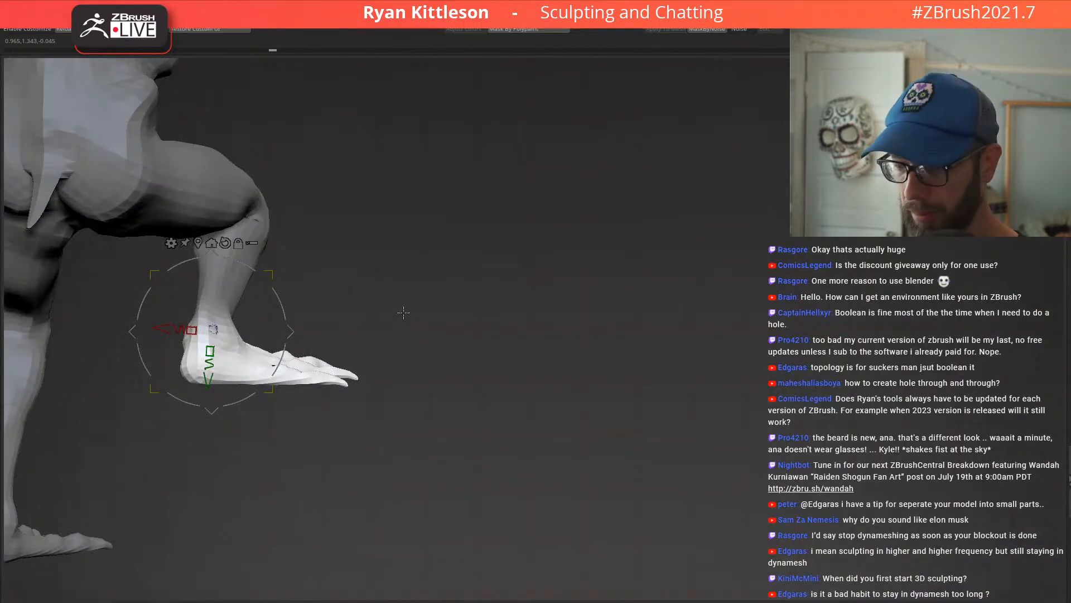
{"action": "left_click_drag", "start_coordinate": [348, 292], "coordinate": [452, 284]}
Step: Show the full scene to check the raised right leg among the reeds, and isolate the creature again
{"action": "key", "text": "q"}
{"action": "key", "text": "shift+s"}
{"action": "mouse_move", "coordinate": [468, 292]}
{"action": "right_mouse_down"}
{"action": "mouse_move", "coordinate": [510, 295]}
{"action": "mouse_move", "coordinate": [422, 303]}
{"action": "mouse_move", "coordinate": [450, 291]}
{"action": "right_mouse_up"}
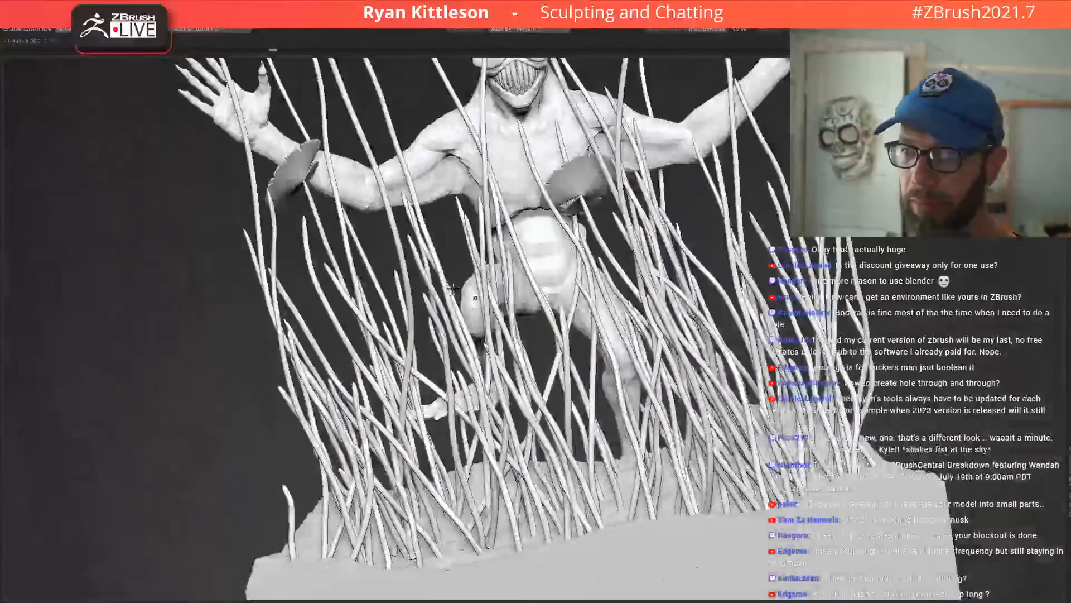
{"action": "key", "text": "shift+s"}
Step: Mask the whole body except the creature's left leg and turn on the gizmo at its hip
{"action": "right_click_drag", "start_coordinate": [548, 272], "coordinate": [480, 196], "text": "alt"}
{"action": "mouse_move", "coordinate": [403, 275]}
{"action": "left_mouse_down", "text": "ctrl"}
{"action": "mouse_move", "coordinate": [400, 563]}
{"action": "mouse_move", "coordinate": [696, 459]}
{"action": "mouse_move", "coordinate": [683, 451]}
{"action": "left_mouse_up", "text": "ctrl"}
{"action": "left_click", "coordinate": [636, 397], "text": "ctrl"}
{"action": "right_click_drag", "start_coordinate": [500, 313], "coordinate": [535, 219]}
{"action": "key", "text": "w"}
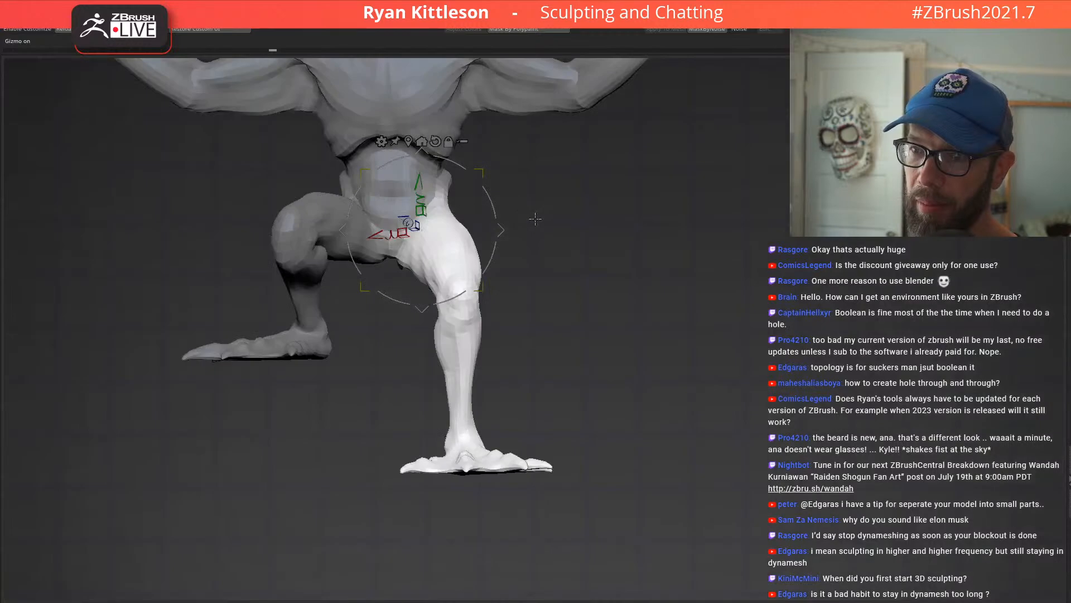
Step: Rotate the creature's left leg inward and forward at the hip, checking it from the side and front
{"action": "left_click_drag", "start_coordinate": [424, 200], "coordinate": [401, 205]}
{"action": "right_click_drag", "start_coordinate": [593, 238], "coordinate": [509, 224]}
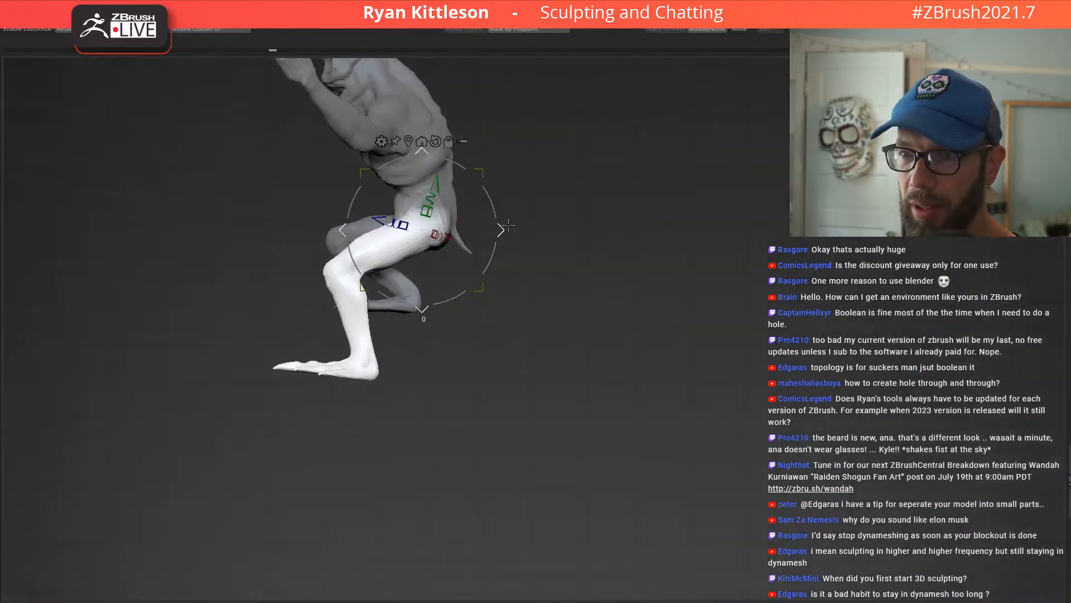
{"action": "left_click_drag", "start_coordinate": [488, 208], "coordinate": [498, 215]}
{"action": "right_click_drag", "start_coordinate": [506, 211], "coordinate": [602, 218]}
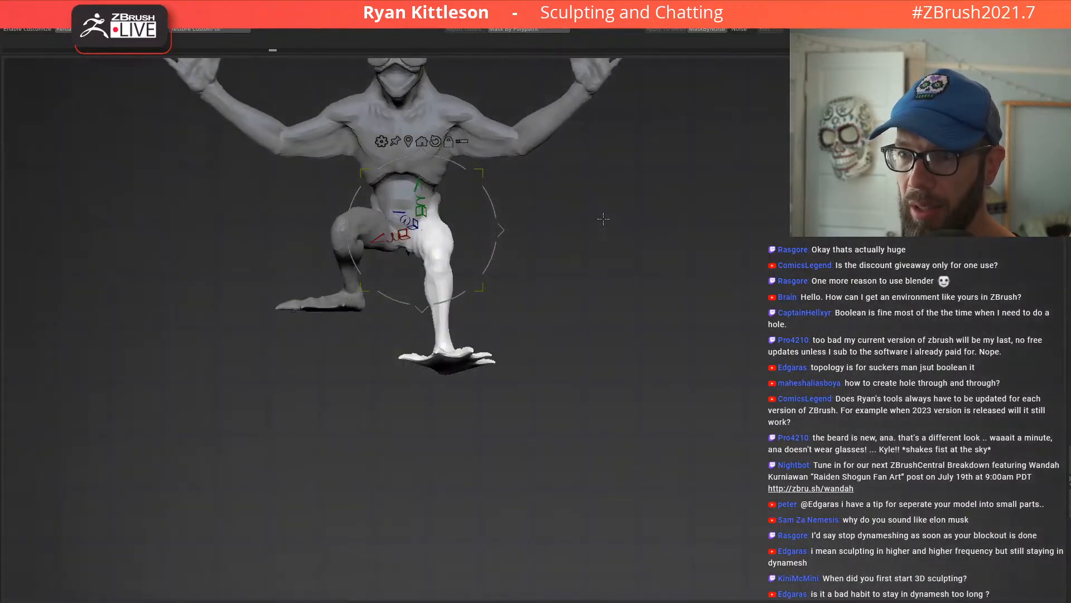
Step: Mask the character except the left lower leg and foot, with a soft mask edge across the knee
{"action": "right_click_drag", "start_coordinate": [525, 230], "coordinate": [119, 269]}
{"action": "left_click_drag", "start_coordinate": [189, 319], "coordinate": [302, 315], "text": "ctrl"}
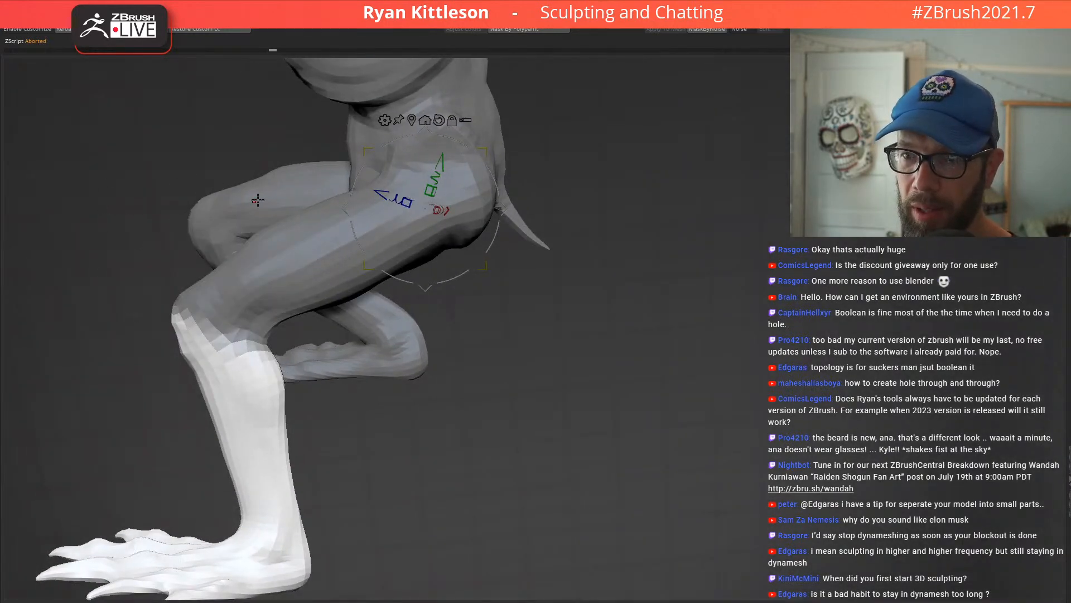
{"action": "left_click", "coordinate": [101, 265], "text": "ctrl"}
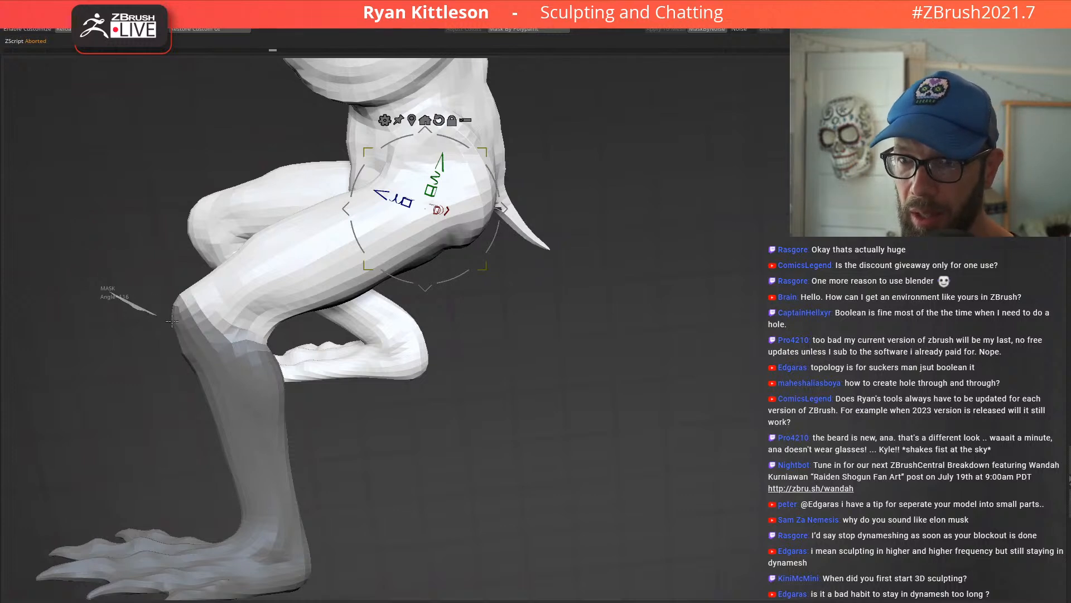
{"action": "left_click_drag", "start_coordinate": [164, 318], "coordinate": [258, 330], "text": "ctrl+alt"}
{"action": "left_click", "coordinate": [128, 335], "text": "ctrl"}
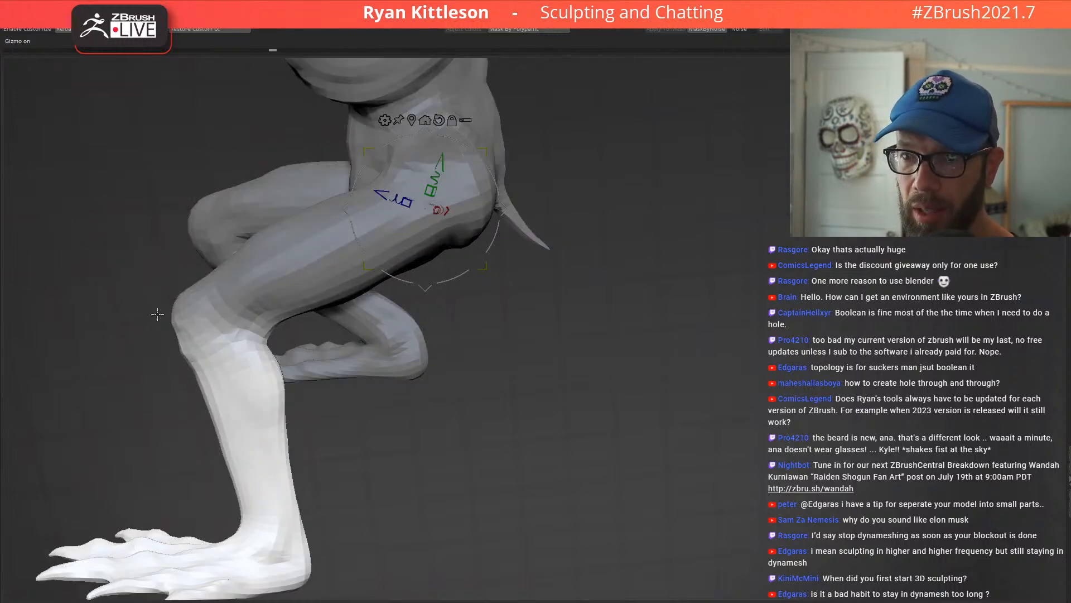
Step: Rotate the left lower leg backward at the knee to bend the leg into a crouch
{"action": "left_click", "coordinate": [221, 332]}
{"action": "left_click_drag", "start_coordinate": [312, 305], "coordinate": [264, 214]}
{"action": "mouse_move", "coordinate": [464, 290]}
{"action": "right_mouse_down", "text": "ctrl"}
{"action": "mouse_move", "coordinate": [463, 254]}
{"action": "mouse_move", "coordinate": [444, 284]}
{"action": "mouse_move", "coordinate": [464, 242]}
{"action": "right_mouse_up", "text": "ctrl"}
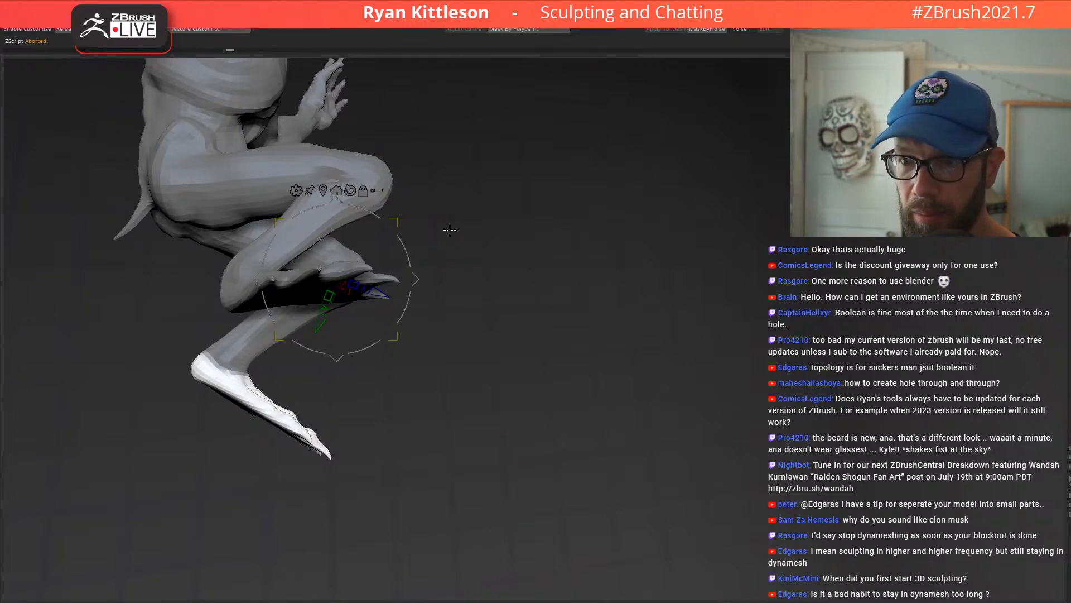
Step: Place the gizmo at the left ankle and rotate the unmasked foot until it lies flat as if on the ground
{"action": "key", "text": "w"}
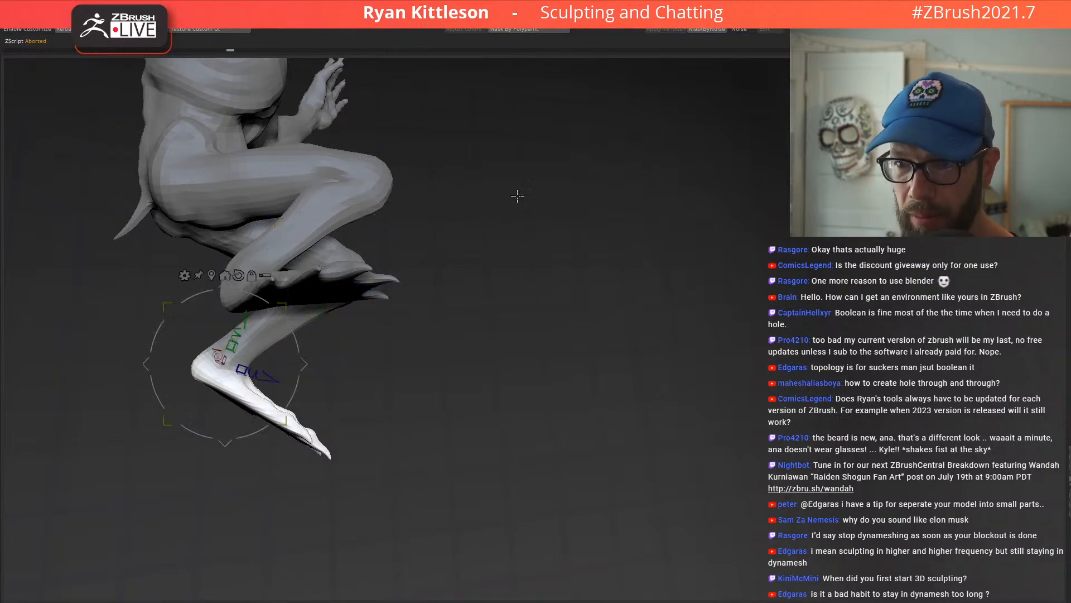
{"action": "left_click_drag", "start_coordinate": [298, 338], "coordinate": [287, 277]}
{"action": "left_click_drag", "start_coordinate": [458, 279], "coordinate": [382, 299]}
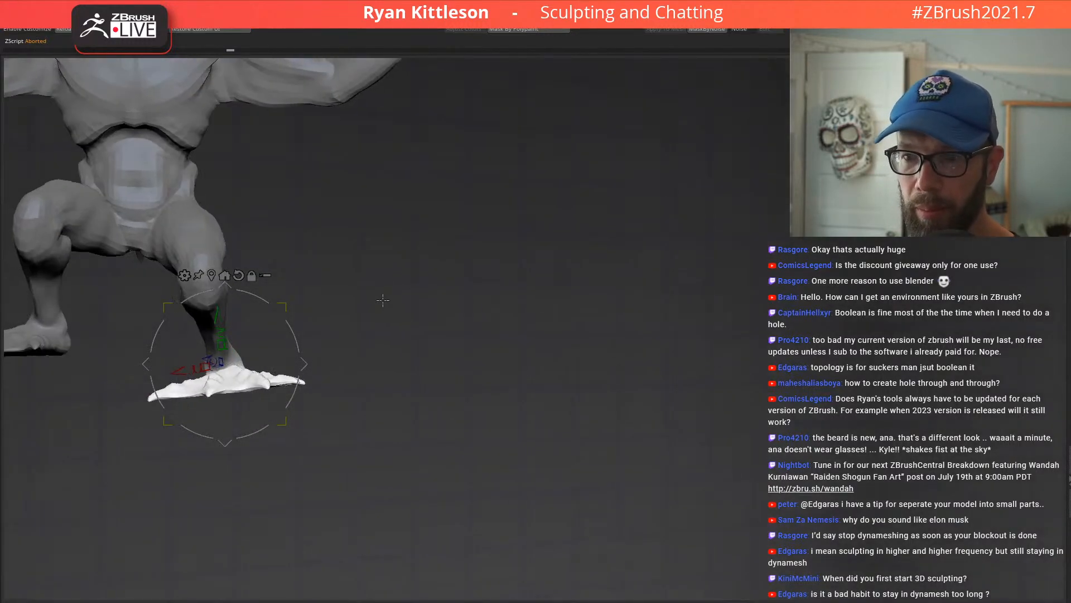
{"action": "left_click_drag", "start_coordinate": [297, 333], "coordinate": [294, 342]}
{"action": "left_click_drag", "start_coordinate": [396, 305], "coordinate": [465, 315]}
{"action": "mouse_move", "coordinate": [531, 277]}
{"action": "left_mouse_down"}
{"action": "mouse_move", "coordinate": [402, 279]}
{"action": "mouse_move", "coordinate": [305, 297]}
{"action": "mouse_move", "coordinate": [291, 259]}
{"action": "mouse_move", "coordinate": [167, 296]}
{"action": "mouse_move", "coordinate": [405, 353]}
{"action": "mouse_move", "coordinate": [423, 287]}
{"action": "left_mouse_up"}
Step: Isolate the character's right foot and rotate it around the ankle so its toes angle down toward the ground
{"action": "mouse_move", "coordinate": [240, 279]}
{"action": "left_mouse_down"}
{"action": "mouse_move", "coordinate": [403, 273]}
{"action": "mouse_move", "coordinate": [430, 253]}
{"action": "left_mouse_up"}
{"action": "left_click", "coordinate": [325, 258], "text": "ctrl"}
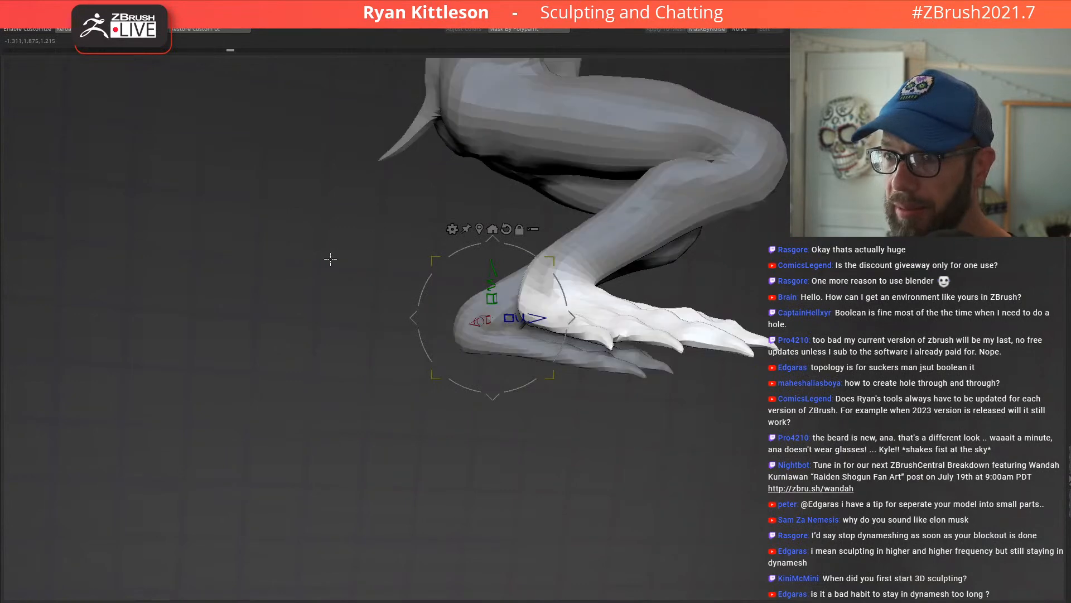
{"action": "left_click", "coordinate": [562, 274], "text": "alt"}
{"action": "left_click_drag", "start_coordinate": [662, 288], "coordinate": [692, 287]}
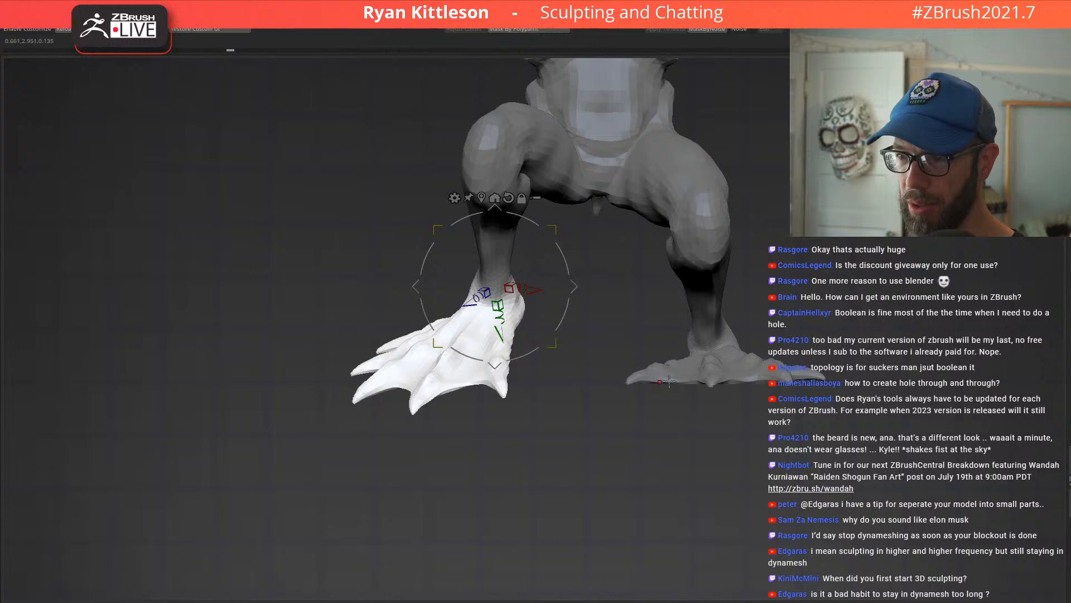
{"action": "left_click_drag", "start_coordinate": [724, 369], "coordinate": [633, 403]}
{"action": "left_click_drag", "start_coordinate": [633, 355], "coordinate": [721, 323]}
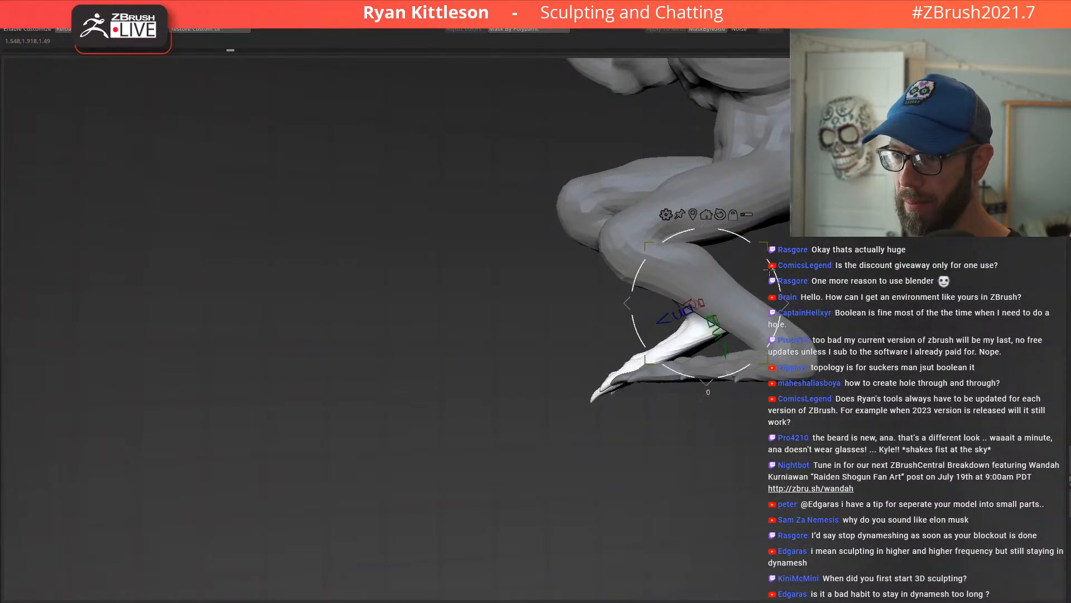
{"action": "left_click_drag", "start_coordinate": [769, 272], "coordinate": [686, 377]}
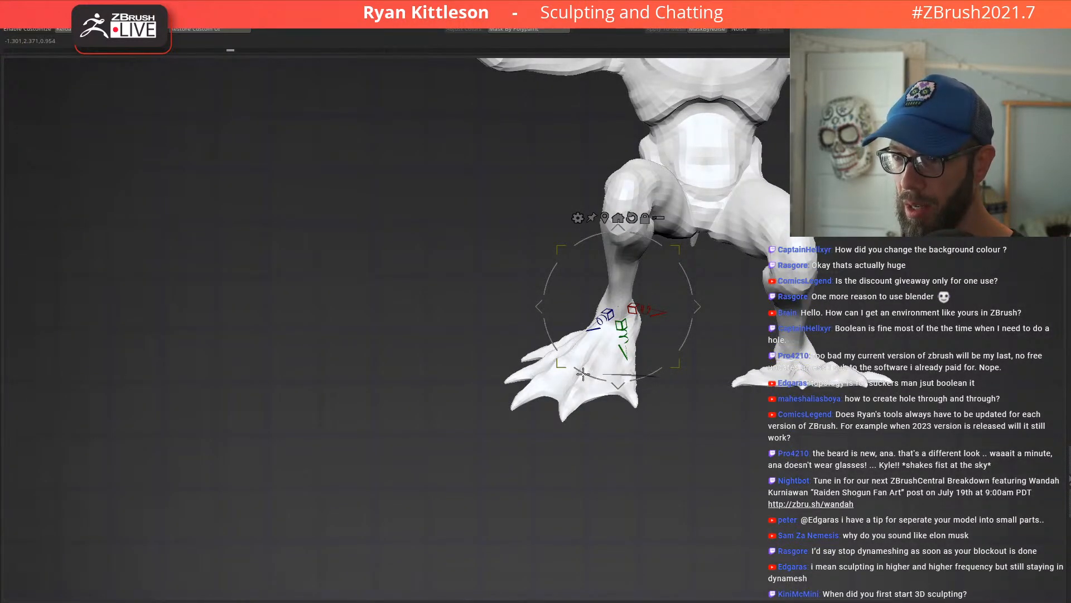
Step: Isolate the front half of the right foot and rotate it from a gizmo placed at the toes to flatten it
{"action": "mouse_move", "coordinate": [491, 380]}
{"action": "left_mouse_down", "text": "ctrl"}
{"action": "mouse_move", "coordinate": [670, 491]}
{"action": "mouse_move", "coordinate": [675, 385]}
{"action": "left_mouse_up", "text": "ctrl"}
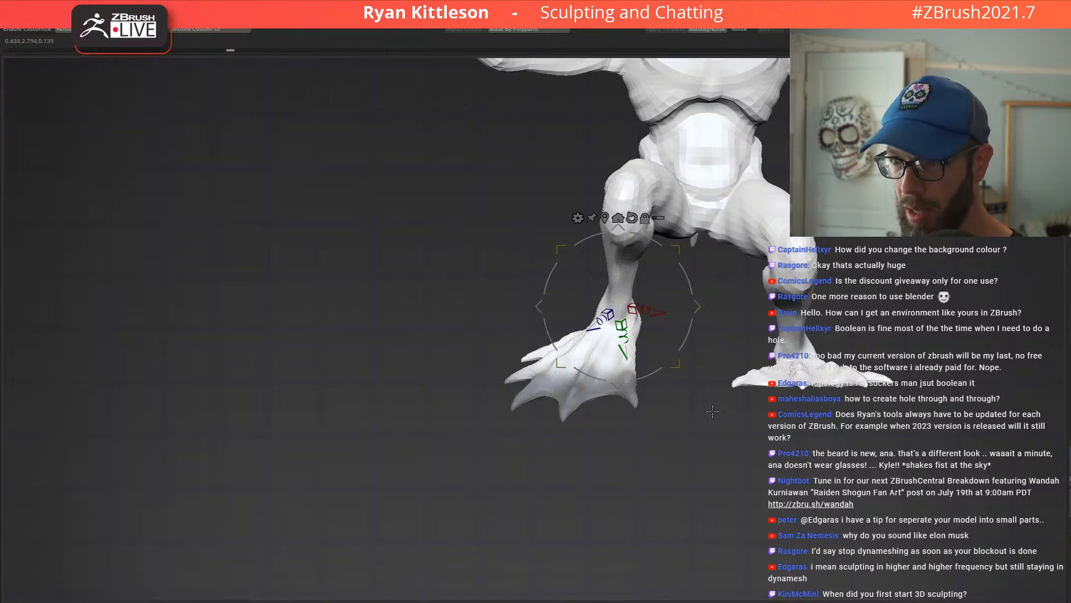
{"action": "left_click", "coordinate": [703, 421], "text": "ctrl"}
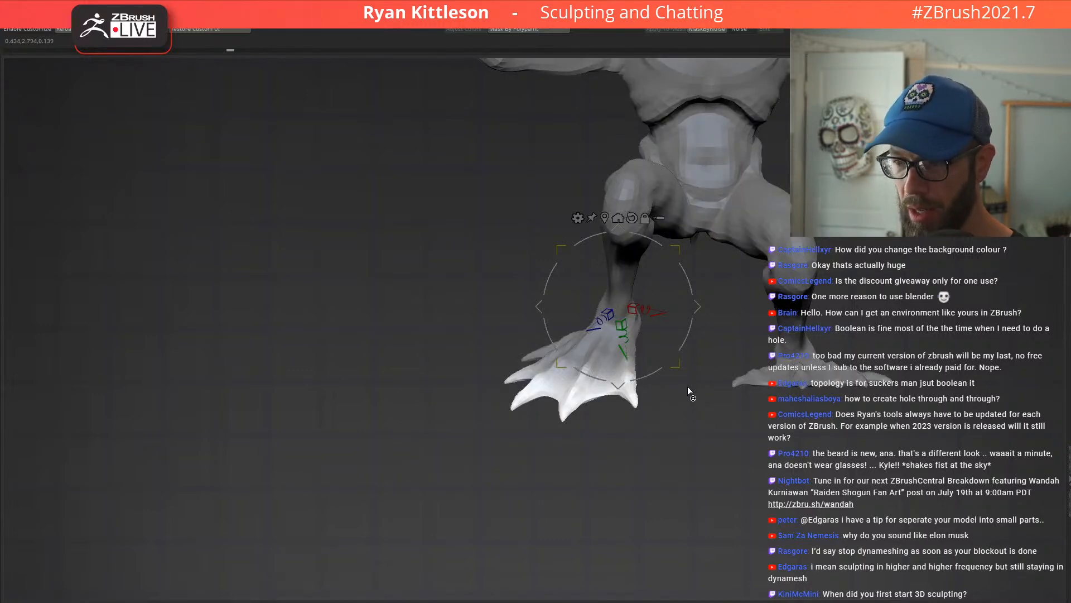
{"action": "left_click", "coordinate": [679, 370], "text": "alt"}
{"action": "left_click_drag", "start_coordinate": [585, 395], "coordinate": [659, 386]}
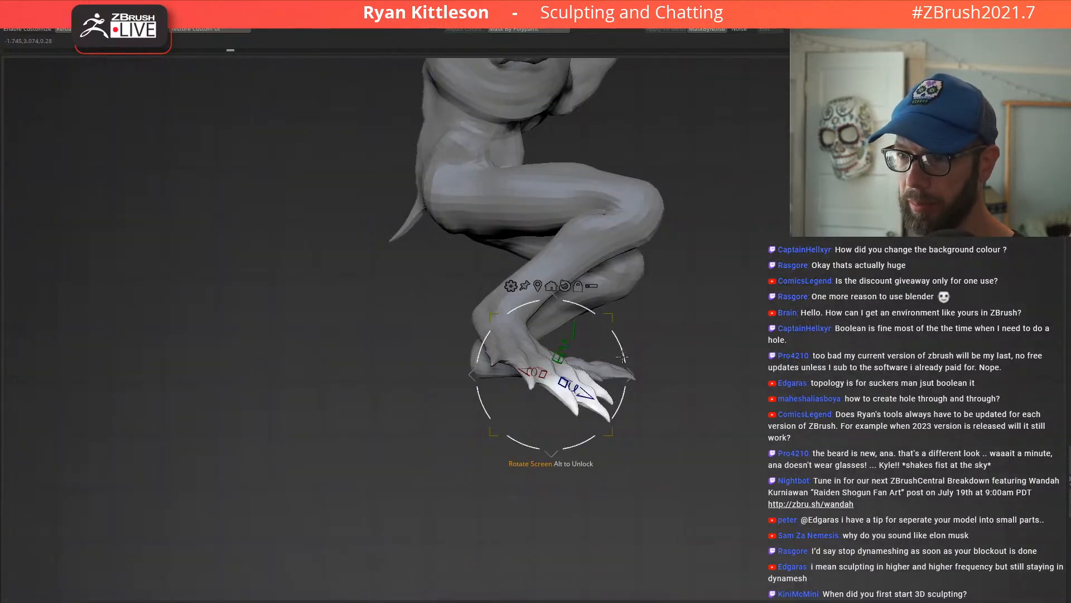
{"action": "left_click_drag", "start_coordinate": [641, 310], "coordinate": [670, 328]}
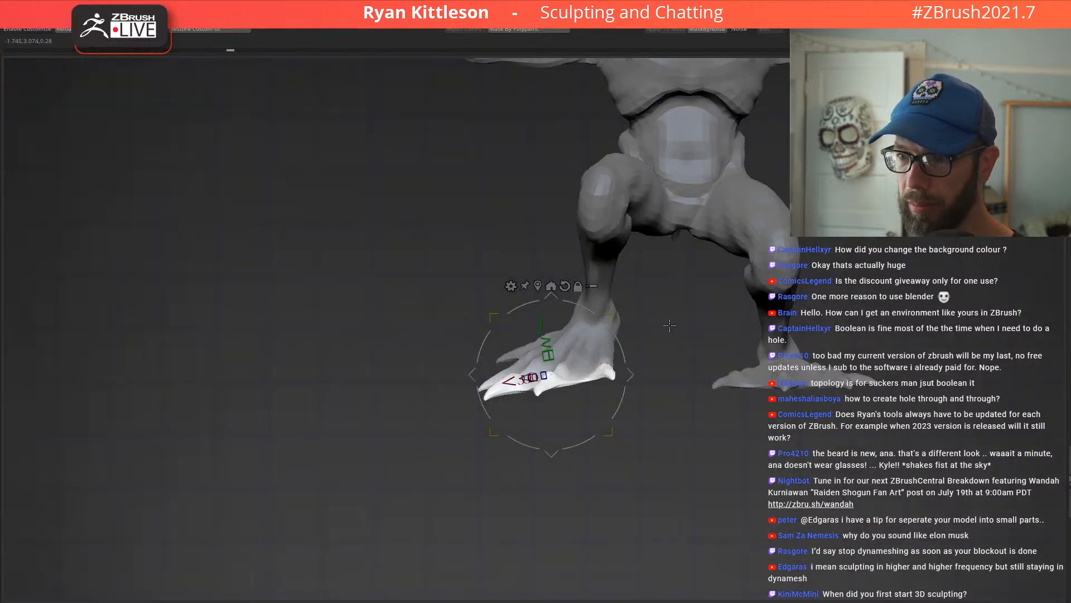
{"action": "mouse_move", "coordinate": [627, 363]}
{"action": "left_mouse_down"}
{"action": "mouse_move", "coordinate": [623, 391]}
{"action": "mouse_move", "coordinate": [621, 350]}
{"action": "mouse_move", "coordinate": [697, 418]}
{"action": "mouse_move", "coordinate": [706, 374]}
{"action": "mouse_move", "coordinate": [694, 330]}
{"action": "mouse_move", "coordinate": [676, 340]}
{"action": "mouse_move", "coordinate": [700, 301]}
{"action": "left_mouse_up"}
{"action": "key", "text": "ctrl+z"}
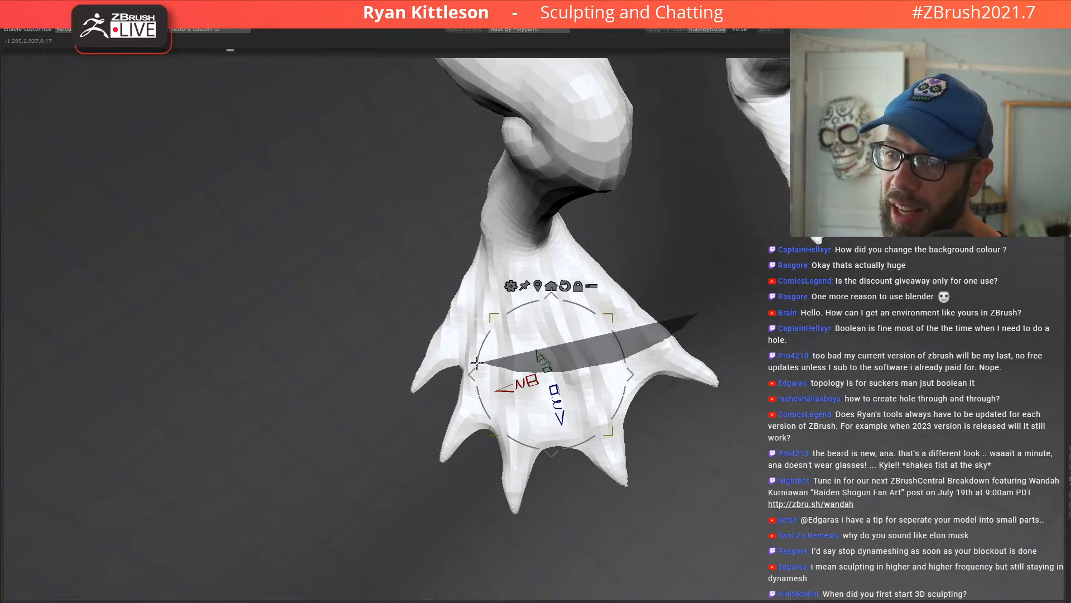
Step: Draw an angled mask across the right foot and invert it so only the front toes stay editable
{"action": "left_click_drag", "start_coordinate": [477, 363], "coordinate": [476, 363], "text": "ctrl+shift"}
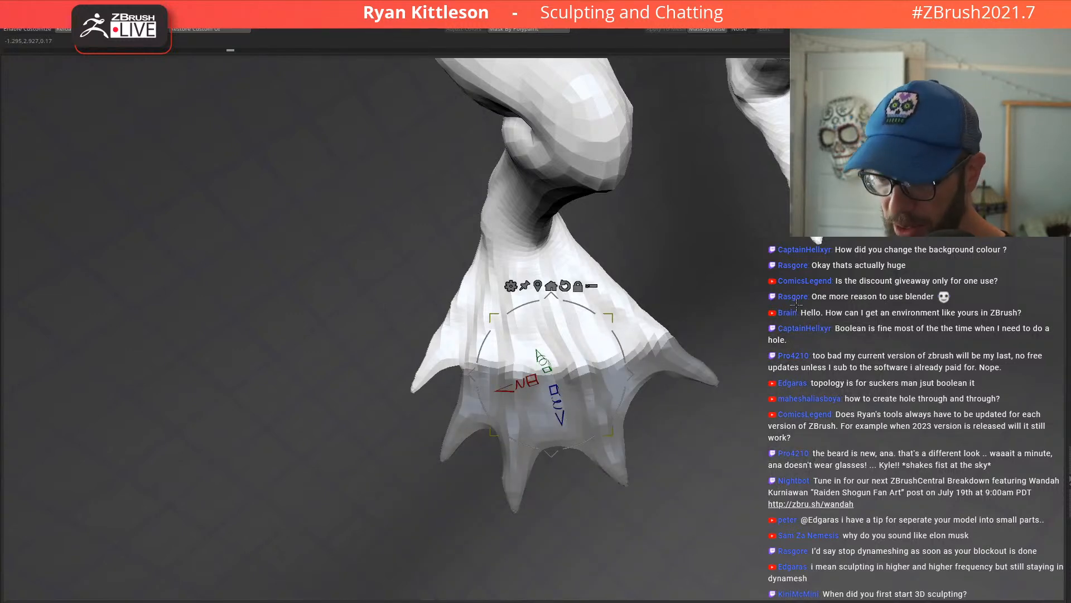
{"action": "left_click_drag", "start_coordinate": [799, 340], "coordinate": [435, 470]}
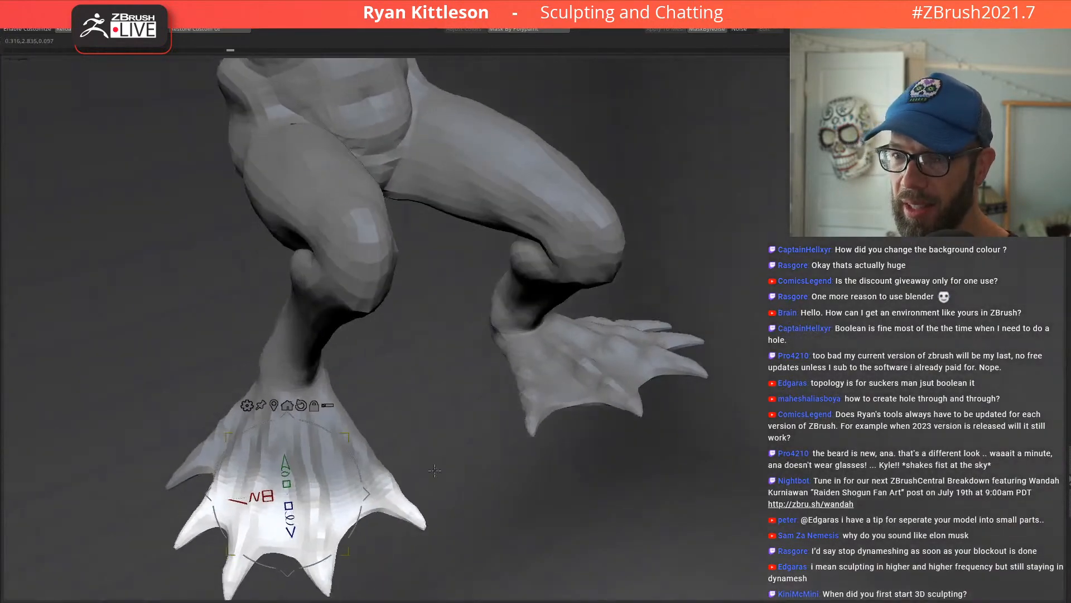
{"action": "left_click", "coordinate": [390, 482]}
{"action": "left_click_drag", "start_coordinate": [356, 487], "coordinate": [351, 467]}
{"action": "key", "text": "ctrl+z"}
{"action": "key", "text": "q"}
{"action": "key", "text": "w"}
{"action": "right_click_drag", "start_coordinate": [312, 534], "coordinate": [505, 348]}
{"action": "left_click_drag", "start_coordinate": [495, 366], "coordinate": [551, 306]}
{"action": "key", "text": "ctrl+z"}
Step: Realign the gizmo at the side of the right foot and rotate the unmasked toes from there
{"action": "right_click_drag", "start_coordinate": [397, 285], "coordinate": [477, 369]}
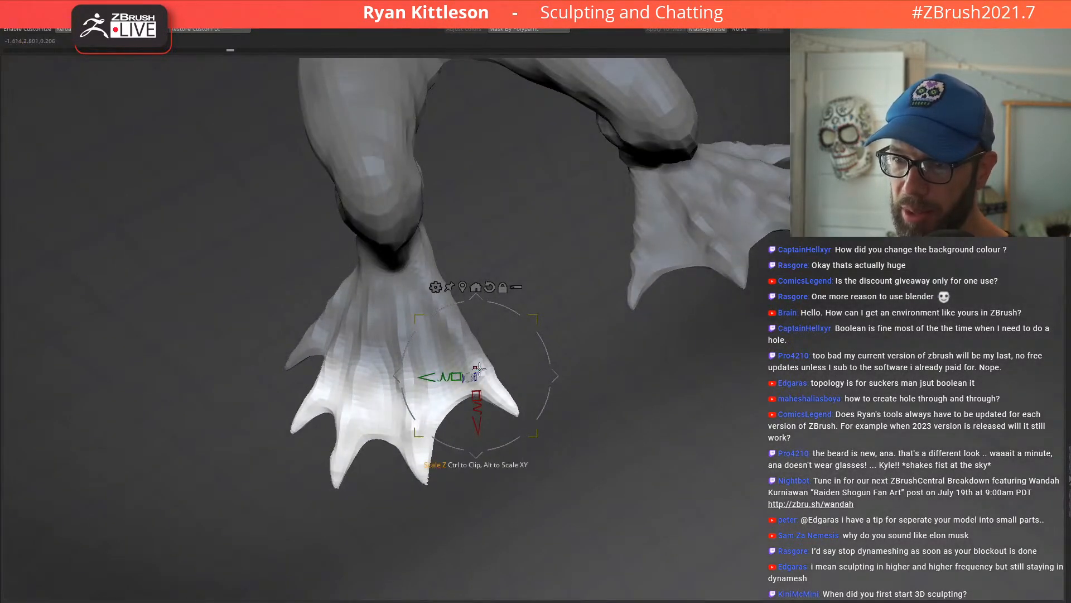
{"action": "left_click", "coordinate": [484, 369]}
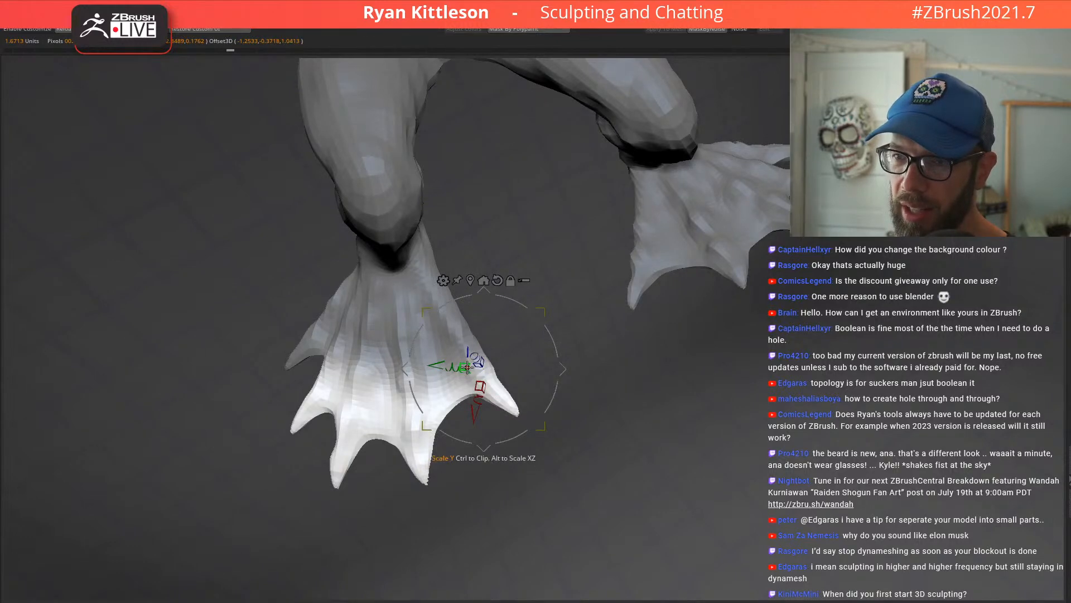
{"action": "left_click_drag", "start_coordinate": [452, 367], "coordinate": [451, 377]}
{"action": "right_click_drag", "start_coordinate": [451, 377], "coordinate": [459, 353]}
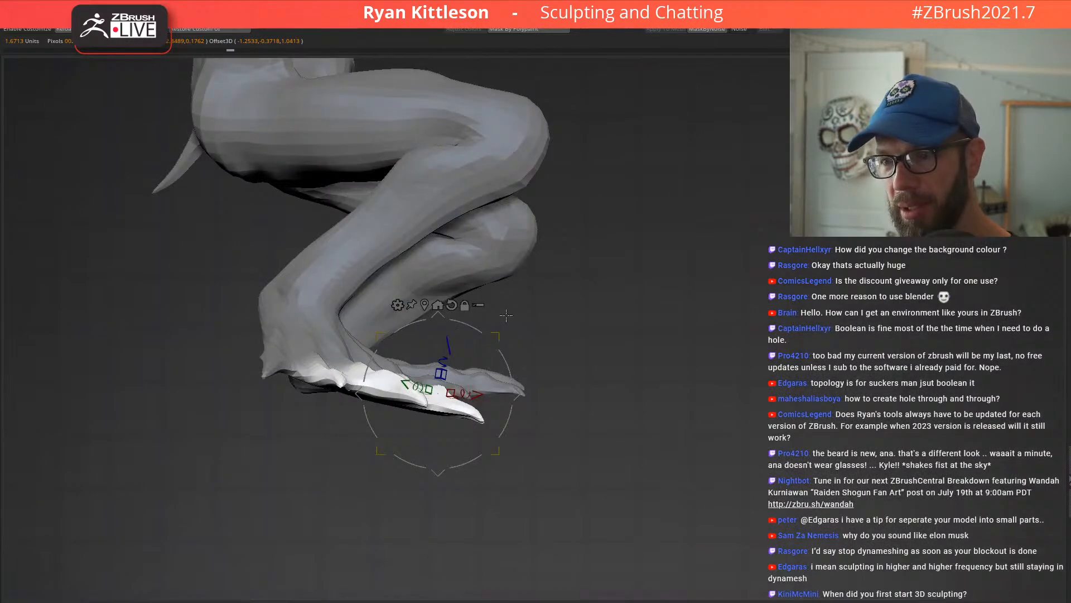
Step: Remask the right foot so the toe section is free and rotate it from a repositioned gizmo toward the ground plane
{"action": "mouse_move", "coordinate": [347, 394]}
{"action": "right_mouse_down"}
{"action": "mouse_move", "coordinate": [312, 403]}
{"action": "mouse_move", "coordinate": [345, 398]}
{"action": "right_mouse_up"}
{"action": "mouse_move", "coordinate": [314, 414]}
{"action": "left_mouse_down", "text": "ctrl"}
{"action": "mouse_move", "coordinate": [151, 174]}
{"action": "mouse_move", "coordinate": [192, 292]}
{"action": "left_mouse_up", "text": "ctrl"}
{"action": "left_click", "coordinate": [347, 395], "text": "ctrl"}
{"action": "right_click_drag", "start_coordinate": [347, 395], "coordinate": [397, 380]}
{"action": "left_click", "coordinate": [399, 321], "text": "alt"}
{"action": "left_click", "coordinate": [474, 390], "text": "alt"}
{"action": "left_click_drag", "start_coordinate": [454, 389], "coordinate": [440, 393]}
{"action": "right_click_drag", "start_coordinate": [439, 399], "coordinate": [475, 360]}
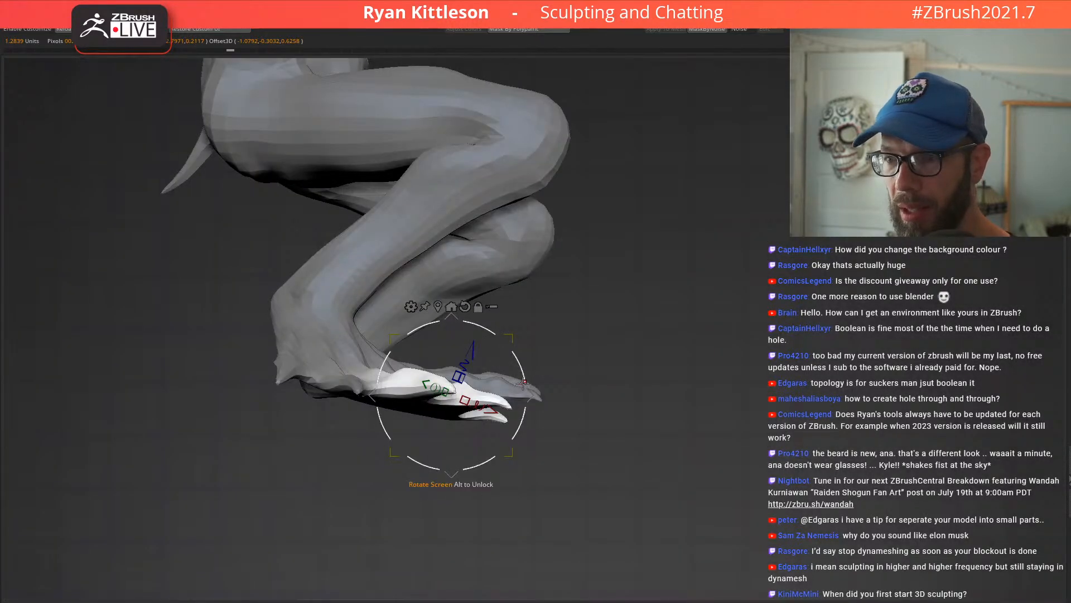
{"action": "right_click_drag", "start_coordinate": [557, 382], "coordinate": [529, 392]}
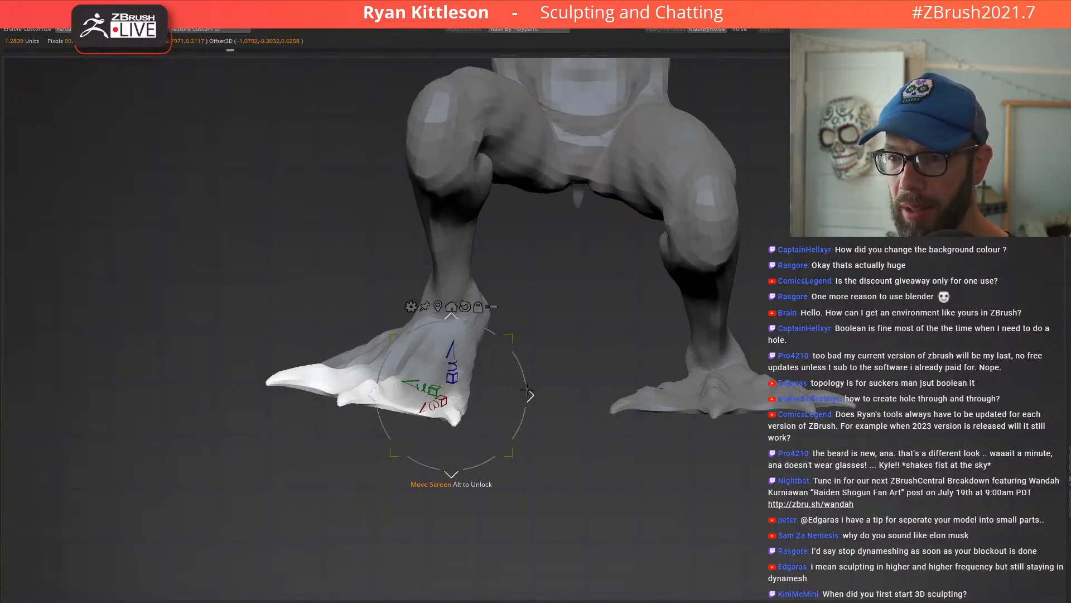
Step: Isolate the innermost toe of the right foot and rotate it about 14 degrees in side view
{"action": "right_click_drag", "start_coordinate": [631, 413], "coordinate": [483, 480], "text": "alt"}
{"action": "left_click_drag", "start_coordinate": [384, 558], "coordinate": [564, 458], "text": "ctrl"}
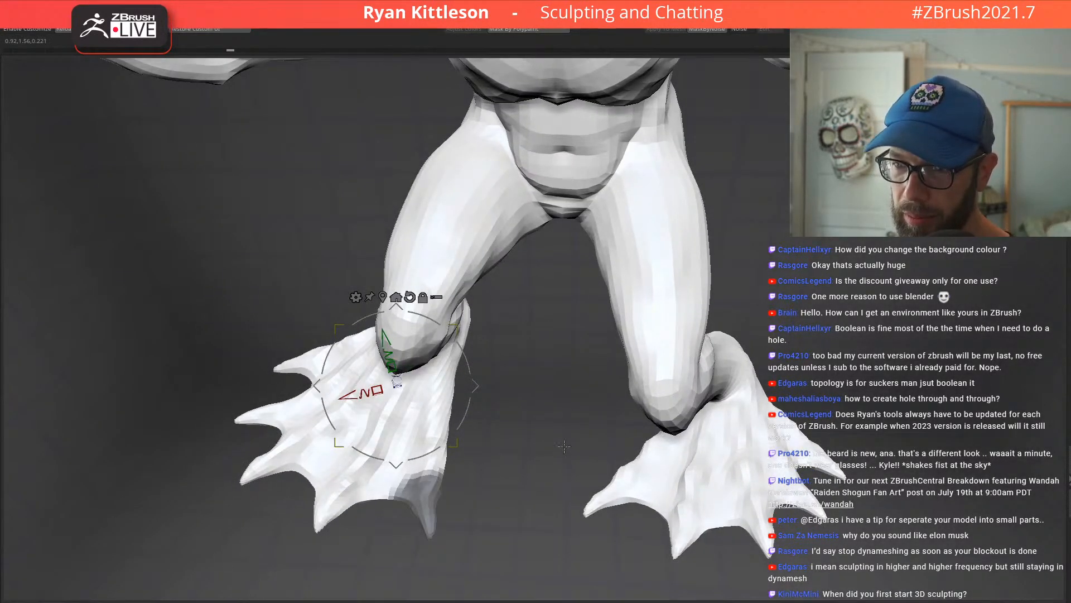
{"action": "left_click", "coordinate": [539, 448], "text": "ctrl"}
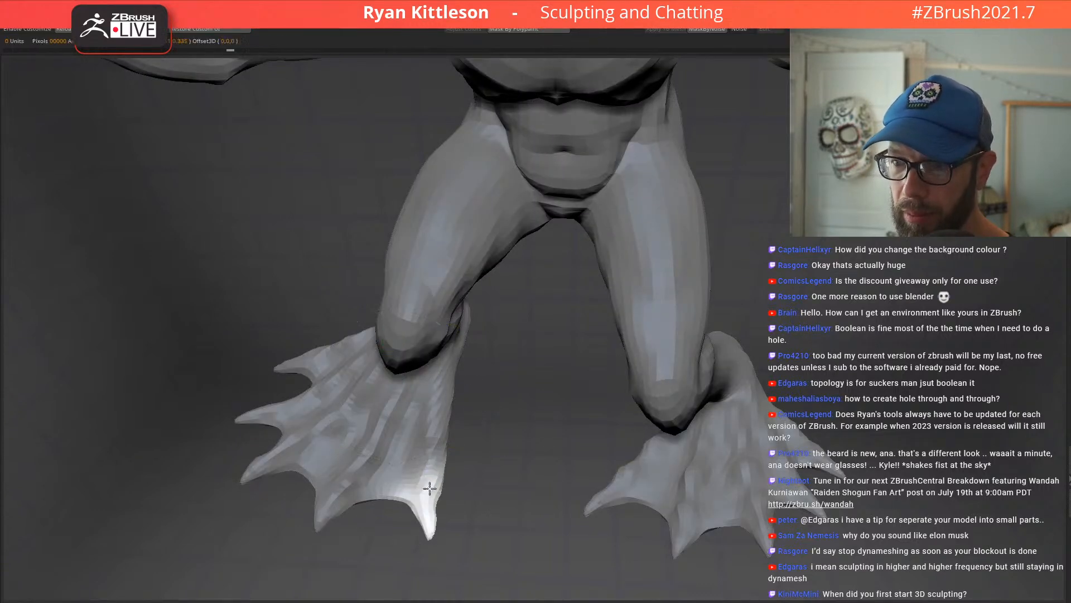
{"action": "right_click_drag", "start_coordinate": [539, 448], "coordinate": [565, 445]}
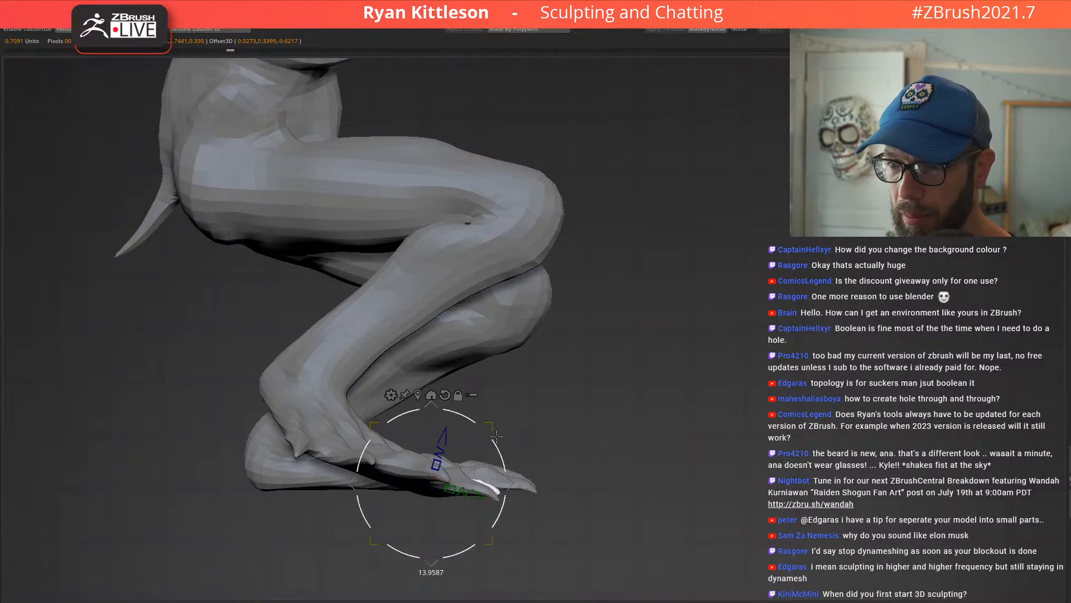
{"action": "right_click_drag", "start_coordinate": [498, 436], "coordinate": [532, 449]}
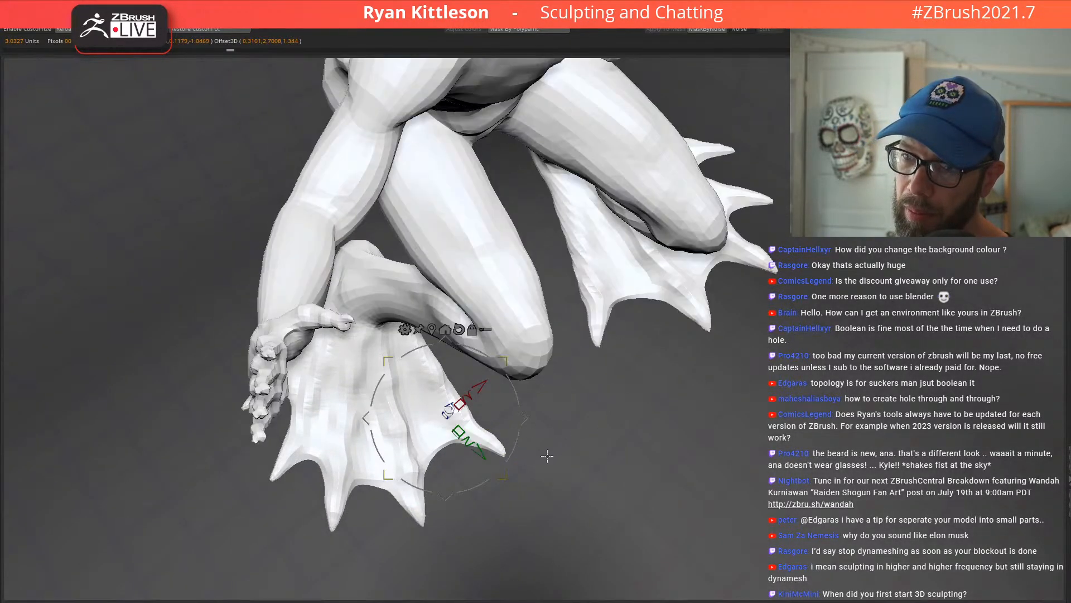
Step: Remask the right foot to free a single inner toe and rotate it upward about 8.6 degrees
{"action": "mouse_move", "coordinate": [482, 400]}
{"action": "left_mouse_down", "text": "ctrl"}
{"action": "mouse_move", "coordinate": [419, 440]}
{"action": "mouse_move", "coordinate": [399, 480]}
{"action": "mouse_move", "coordinate": [469, 596]}
{"action": "mouse_move", "coordinate": [581, 433]}
{"action": "left_mouse_up", "text": "ctrl"}
{"action": "right_click_drag", "start_coordinate": [597, 437], "coordinate": [634, 374]}
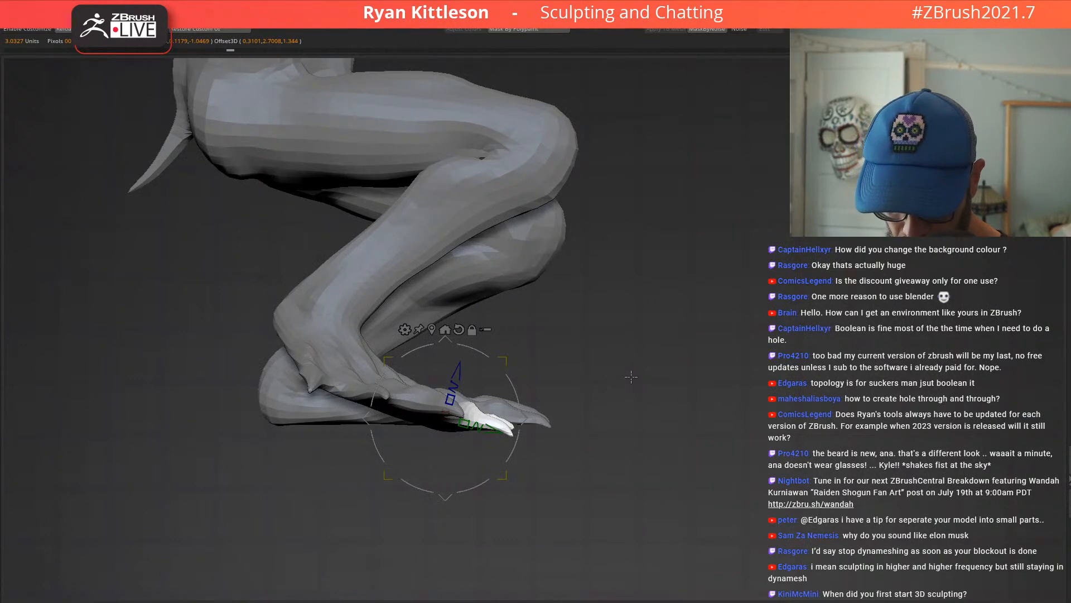
{"action": "left_click_drag", "start_coordinate": [518, 392], "coordinate": [518, 380]}
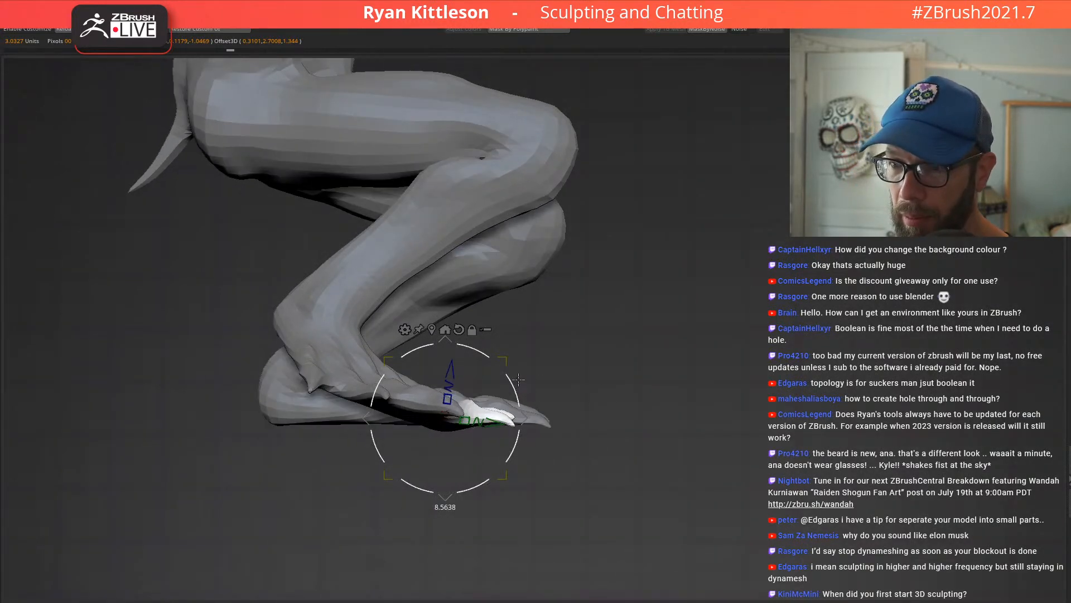
Step: Clear the mask, return to Draw mode and check the full crouching pose from the front
{"action": "right_click_drag", "start_coordinate": [570, 353], "coordinate": [555, 354]}
{"action": "left_click_drag", "start_coordinate": [555, 353], "coordinate": [575, 342], "text": "ctrl"}
{"action": "key", "text": "q"}
{"action": "mouse_move", "coordinate": [574, 342]}
{"action": "right_mouse_down"}
{"action": "mouse_move", "coordinate": [555, 411]}
{"action": "mouse_move", "coordinate": [452, 264]}
{"action": "mouse_move", "coordinate": [478, 351]}
{"action": "mouse_move", "coordinate": [580, 352]}
{"action": "mouse_move", "coordinate": [608, 335]}
{"action": "mouse_move", "coordinate": [579, 346]}
{"action": "right_mouse_up"}
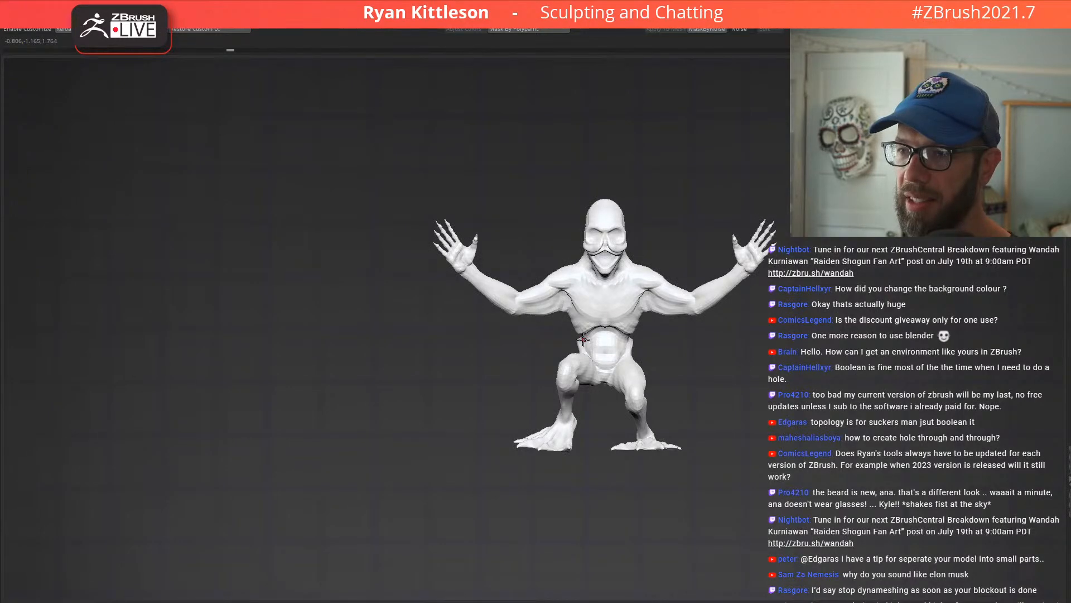
{"action": "right_click_drag", "start_coordinate": [615, 346], "coordinate": [645, 360]}
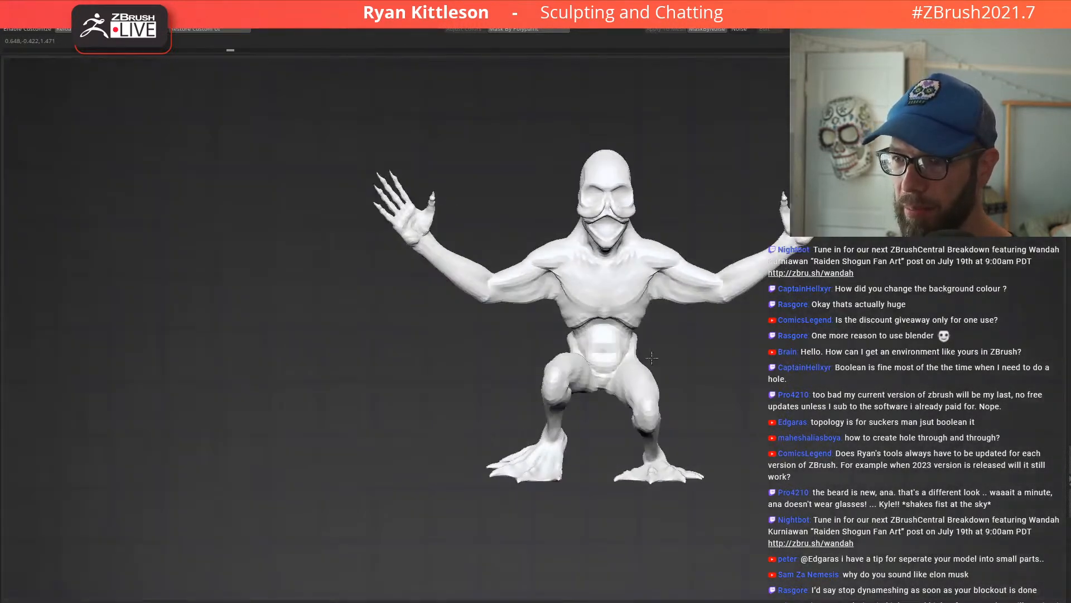
Step: Mask everything except the character's left arm and blur the mask edge repeatedly for a soft transition at the upper arm
{"action": "right_click_drag", "start_coordinate": [634, 319], "coordinate": [664, 246]}
{"action": "mouse_move", "coordinate": [641, 316]}
{"action": "left_mouse_down", "text": "ctrl"}
{"action": "mouse_move", "coordinate": [674, 328]}
{"action": "mouse_move", "coordinate": [705, 313]}
{"action": "left_mouse_up", "text": "ctrl"}
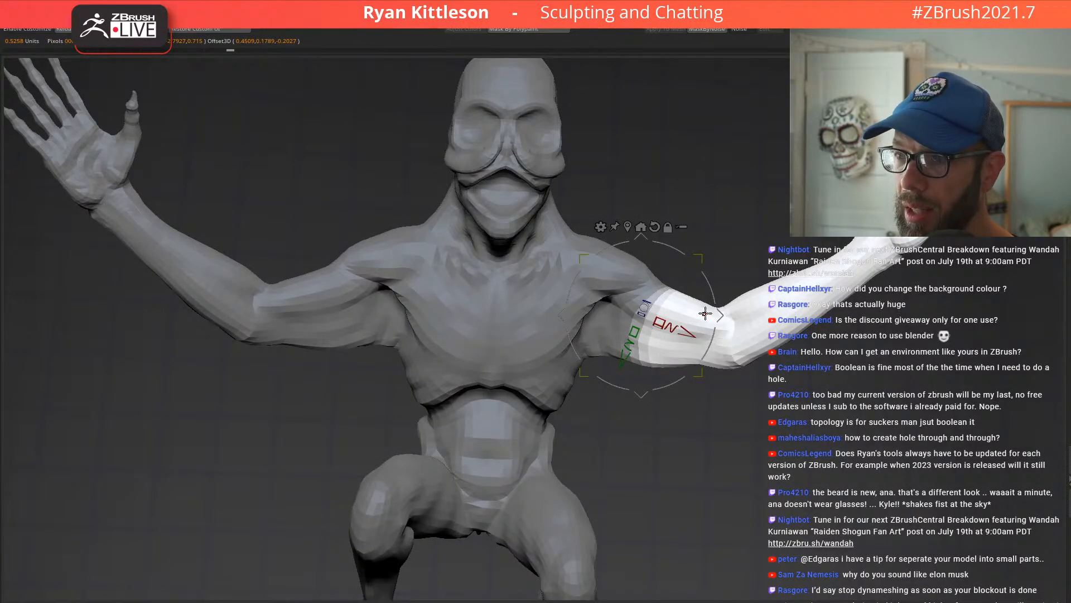
{"action": "left_click", "coordinate": [706, 313], "text": "ctrl"}
{"action": "left_click", "coordinate": [705, 313], "text": "ctrl"}
{"action": "left_click", "coordinate": [705, 313], "text": "ctrl"}
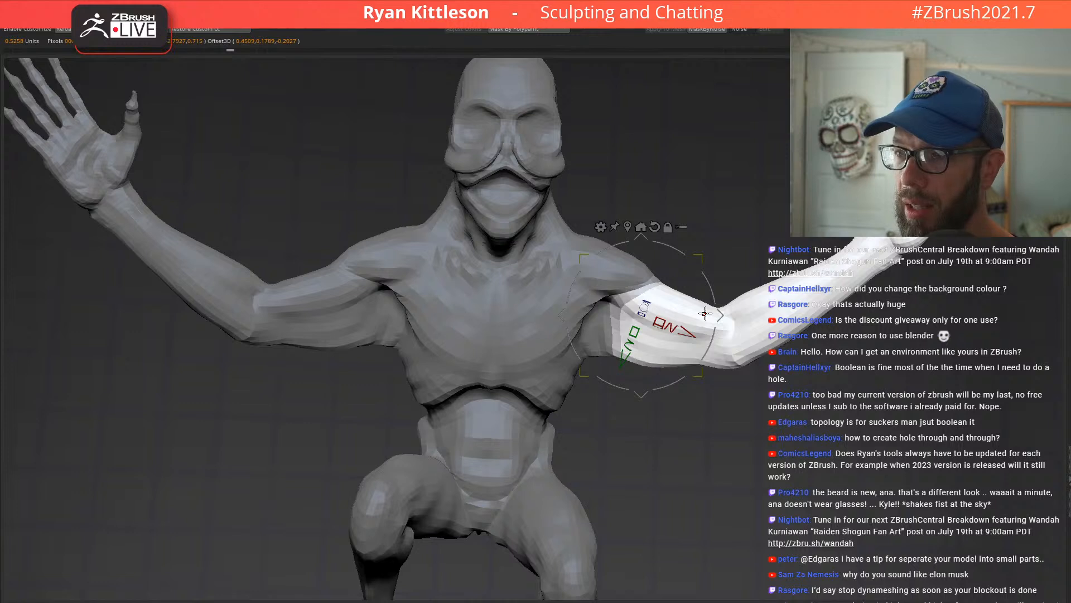
{"action": "left_click", "coordinate": [705, 313], "text": "ctrl"}
{"action": "left_click", "coordinate": [706, 313], "text": "ctrl"}
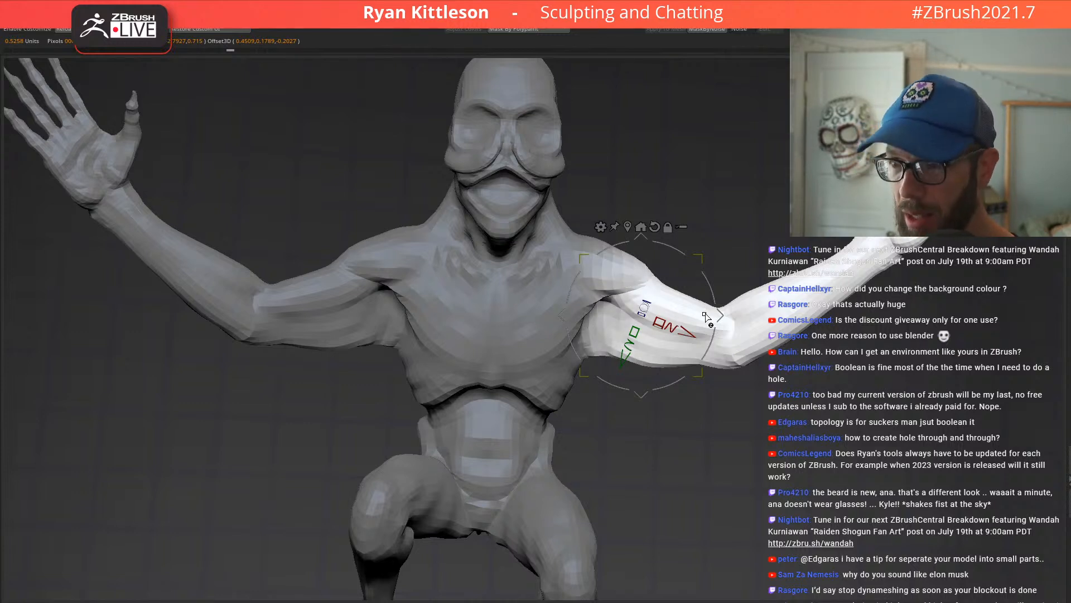
{"action": "left_click", "coordinate": [706, 313], "text": "ctrl"}
Step: Rotate the left arm down from the shoulder so it hangs beside the torso with the hand pointing to the ground
{"action": "left_click_drag", "start_coordinate": [696, 242], "coordinate": [707, 355]}
{"action": "left_click_drag", "start_coordinate": [682, 277], "coordinate": [779, 283]}
{"action": "left_click_drag", "start_coordinate": [816, 245], "coordinate": [602, 286]}
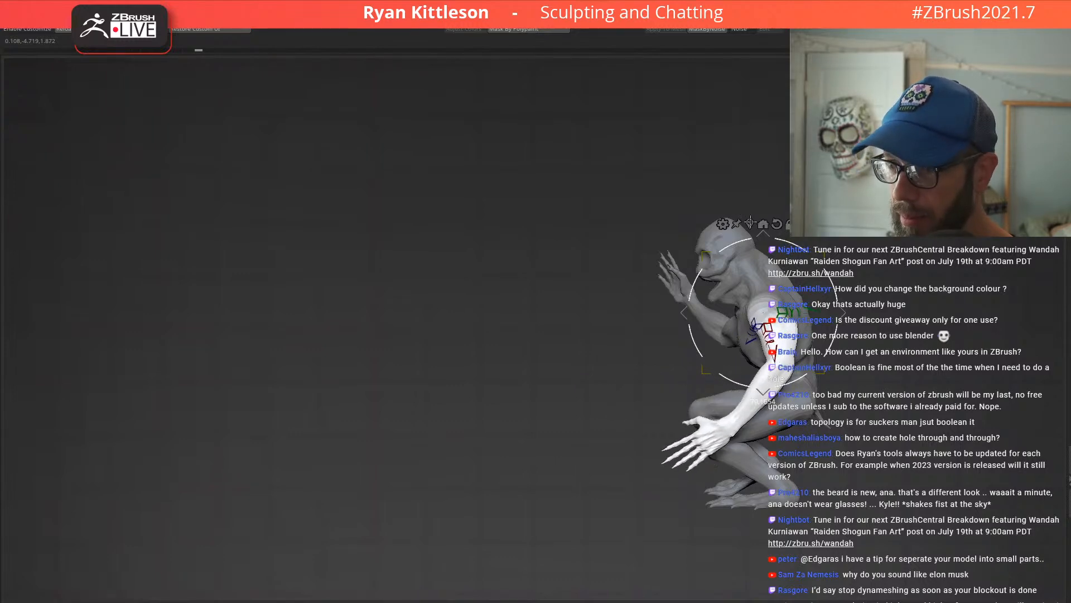
{"action": "left_click_drag", "start_coordinate": [886, 275], "coordinate": [850, 276]}
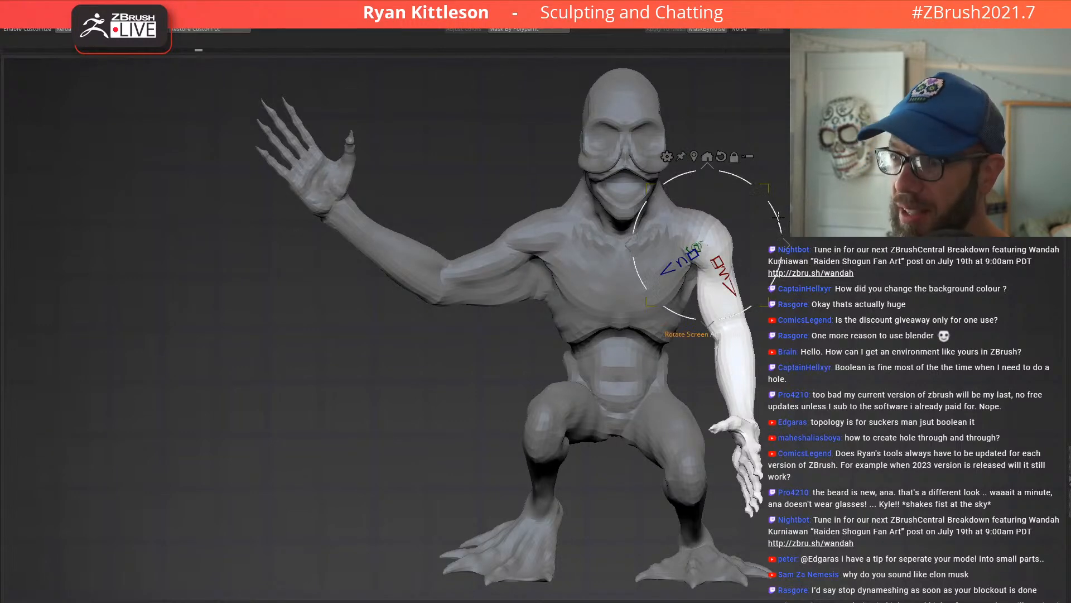
Step: Bend the left arm at the elbow so the forearm and hand rise in front of the chest, and clear the mask
{"action": "left_click_drag", "start_coordinate": [784, 224], "coordinate": [859, 242]}
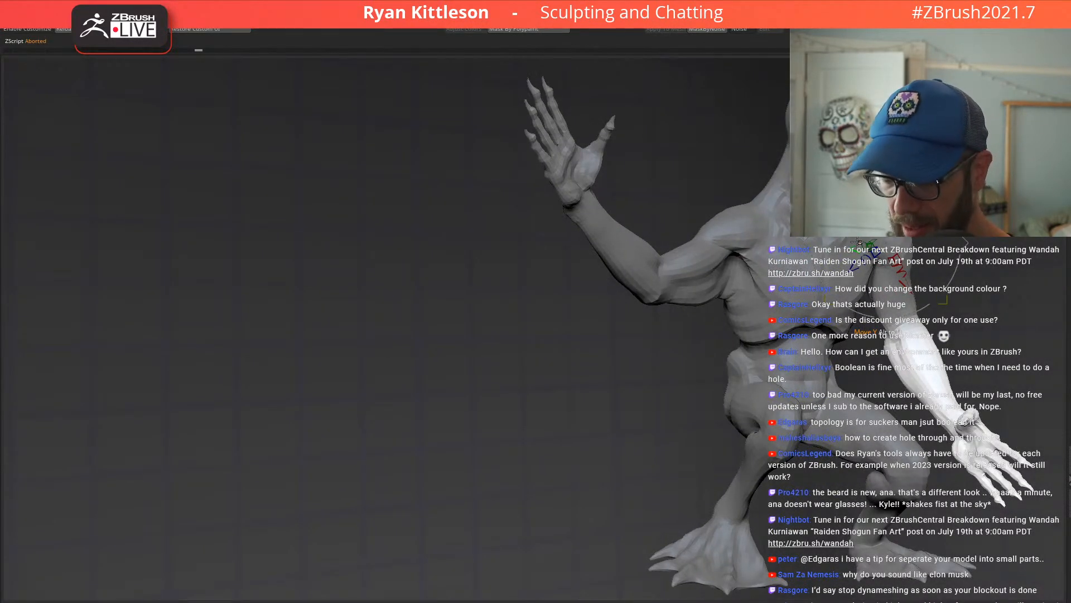
{"action": "left_click_drag", "start_coordinate": [981, 309], "coordinate": [668, 360]}
{"action": "left_click_drag", "start_coordinate": [854, 296], "coordinate": [622, 230]}
{"action": "key", "text": "space"}
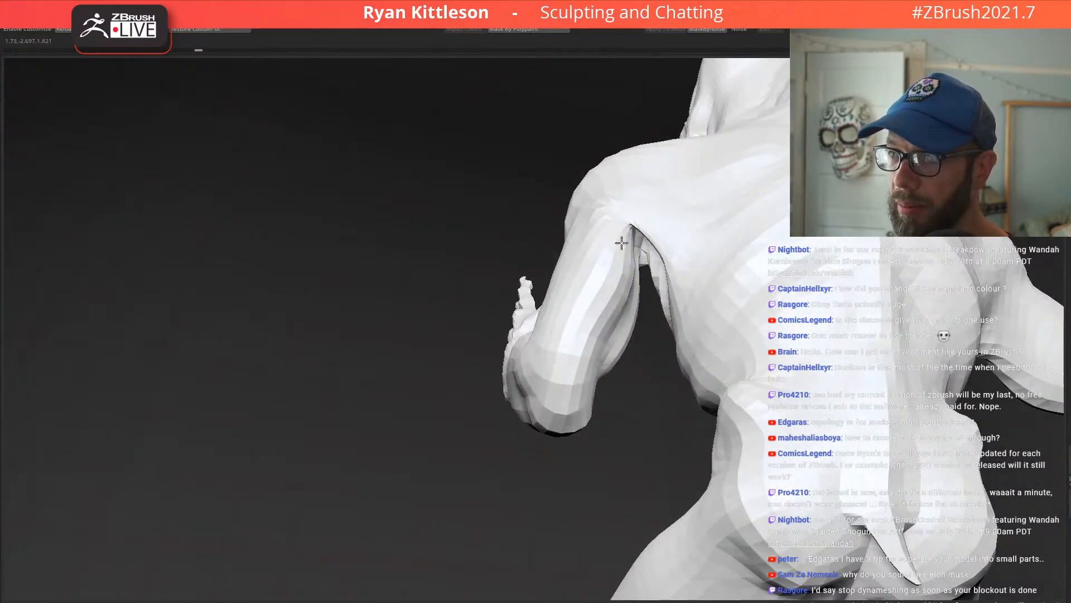
Step: Mask everything except the left hand and place the gizmo at the wrist
{"action": "right_click_drag", "start_coordinate": [684, 222], "coordinate": [693, 160]}
{"action": "mouse_move", "coordinate": [563, 360]}
{"action": "right_mouse_down", "text": "alt"}
{"action": "mouse_move", "coordinate": [576, 239]}
{"action": "mouse_move", "coordinate": [555, 301]}
{"action": "right_mouse_up", "text": "alt"}
{"action": "mouse_move", "coordinate": [595, 366]}
{"action": "right_mouse_down"}
{"action": "mouse_move", "coordinate": [620, 350]}
{"action": "mouse_move", "coordinate": [612, 296]}
{"action": "mouse_move", "coordinate": [617, 363]}
{"action": "mouse_move", "coordinate": [645, 359]}
{"action": "mouse_move", "coordinate": [665, 375]}
{"action": "mouse_move", "coordinate": [605, 297]}
{"action": "mouse_move", "coordinate": [623, 310]}
{"action": "mouse_move", "coordinate": [530, 321]}
{"action": "mouse_move", "coordinate": [521, 335]}
{"action": "right_mouse_up"}
{"action": "key", "text": "w"}
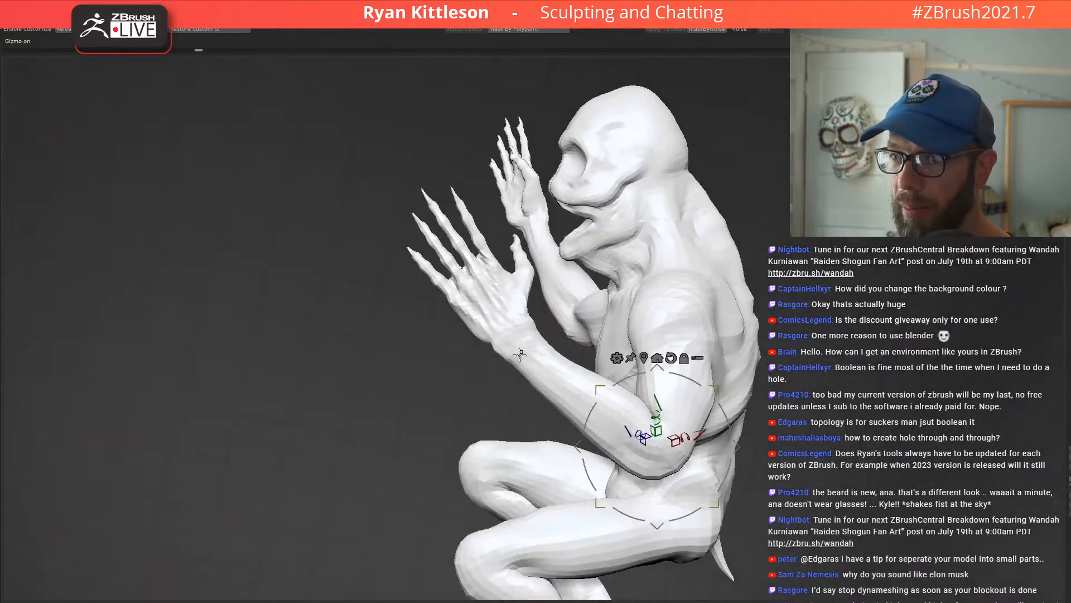
{"action": "left_click_drag", "start_coordinate": [569, 382], "coordinate": [506, 340], "text": "ctrl"}
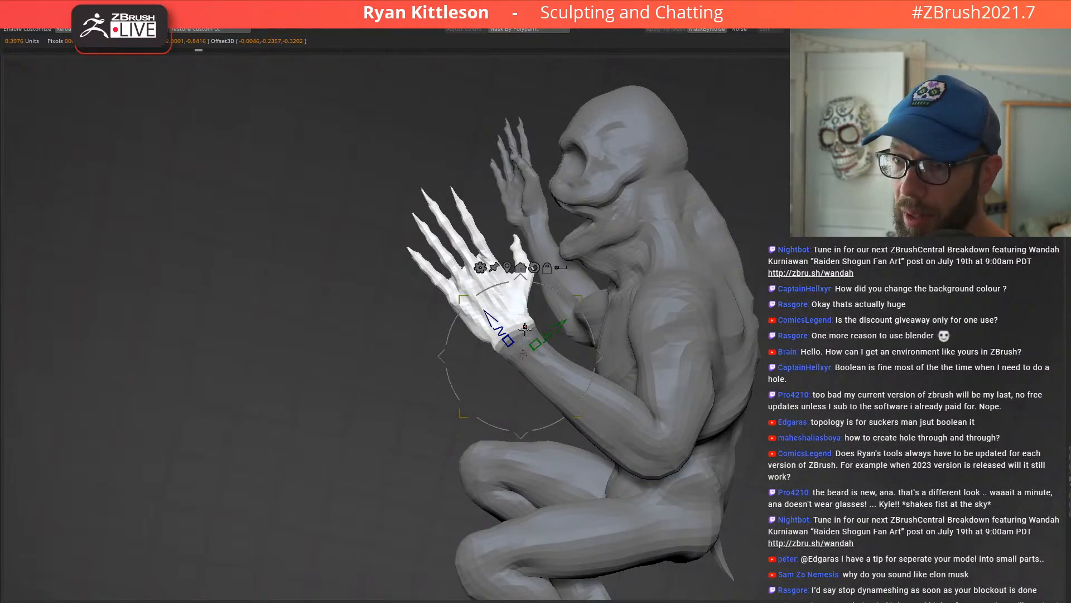
{"action": "left_click", "coordinate": [525, 333]}
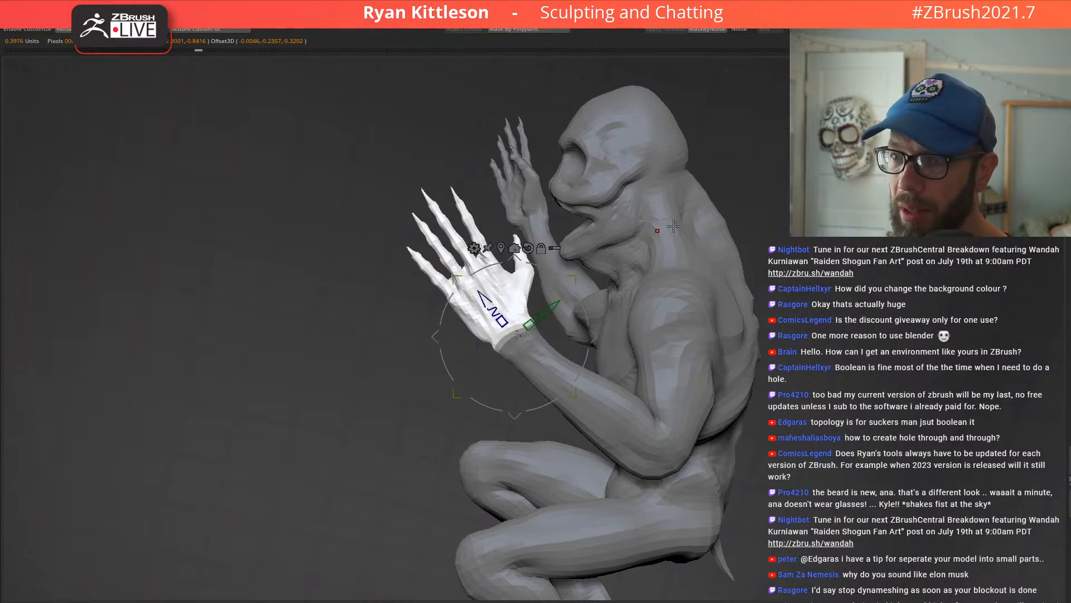
Step: Rotate the left hand at the wrist so the fingers point forward, turning it about 30 degrees as seen from above
{"action": "right_click_drag", "start_coordinate": [655, 297], "coordinate": [614, 318]}
{"action": "left_click_drag", "start_coordinate": [591, 315], "coordinate": [489, 330]}
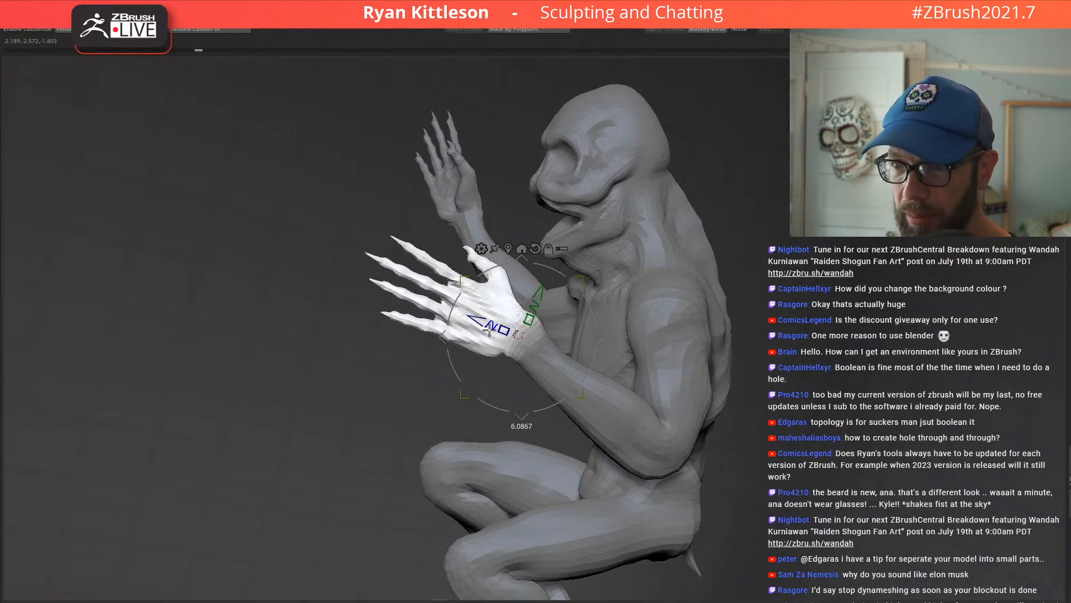
{"action": "left_click_drag", "start_coordinate": [532, 301], "coordinate": [568, 296]}
{"action": "right_click_drag", "start_coordinate": [641, 265], "coordinate": [578, 318]}
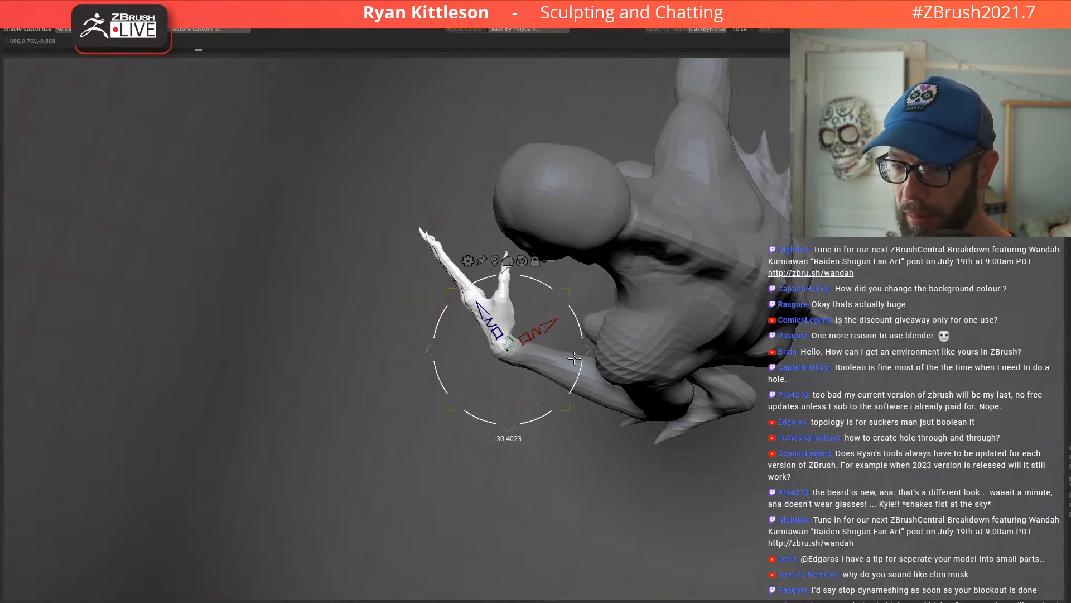
{"action": "right_click_drag", "start_coordinate": [644, 225], "coordinate": [658, 307]}
{"action": "right_click_drag", "start_coordinate": [619, 359], "coordinate": [664, 290]}
{"action": "left_click_drag", "start_coordinate": [697, 289], "coordinate": [611, 282]}
Step: Examine the full-detail creature from the side and front to judge the new left arm and hand pose
{"action": "right_click_drag", "start_coordinate": [609, 299], "coordinate": [710, 238]}
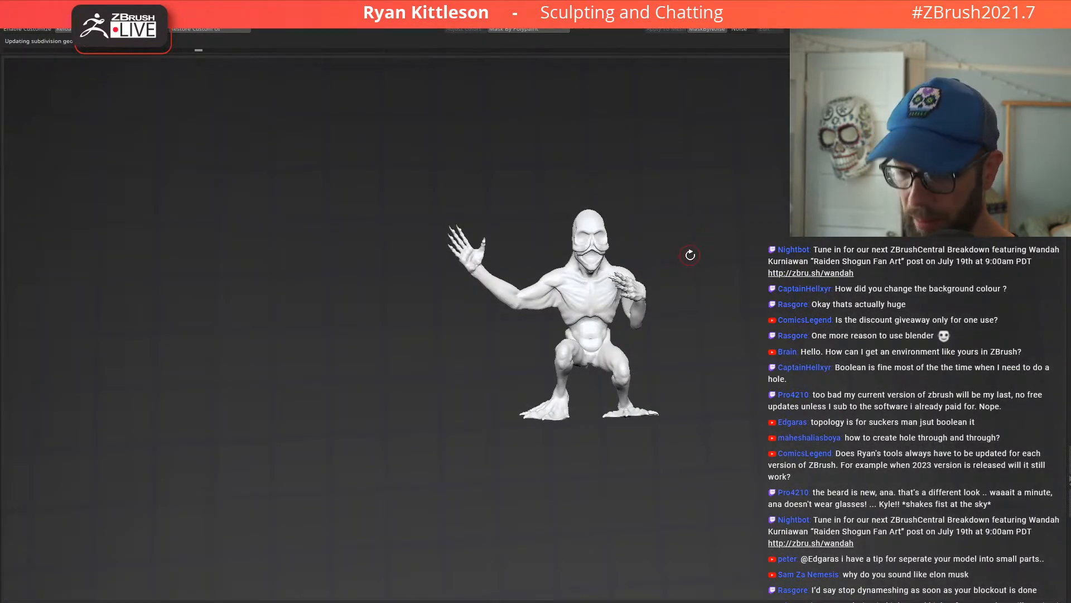
{"action": "mouse_move", "coordinate": [692, 255]}
{"action": "right_mouse_down"}
{"action": "mouse_move", "coordinate": [630, 255]}
{"action": "mouse_move", "coordinate": [642, 306]}
{"action": "mouse_move", "coordinate": [626, 290]}
{"action": "mouse_move", "coordinate": [662, 278]}
{"action": "mouse_move", "coordinate": [713, 313]}
{"action": "mouse_move", "coordinate": [617, 152]}
{"action": "mouse_move", "coordinate": [633, 230]}
{"action": "mouse_move", "coordinate": [665, 253]}
{"action": "mouse_move", "coordinate": [603, 277]}
{"action": "mouse_move", "coordinate": [641, 247]}
{"action": "mouse_move", "coordinate": [627, 263]}
{"action": "mouse_move", "coordinate": [608, 257]}
{"action": "mouse_move", "coordinate": [485, 142]}
{"action": "mouse_move", "coordinate": [583, 274]}
{"action": "mouse_move", "coordinate": [629, 268]}
{"action": "mouse_move", "coordinate": [573, 270]}
{"action": "mouse_move", "coordinate": [594, 262]}
{"action": "right_mouse_up"}
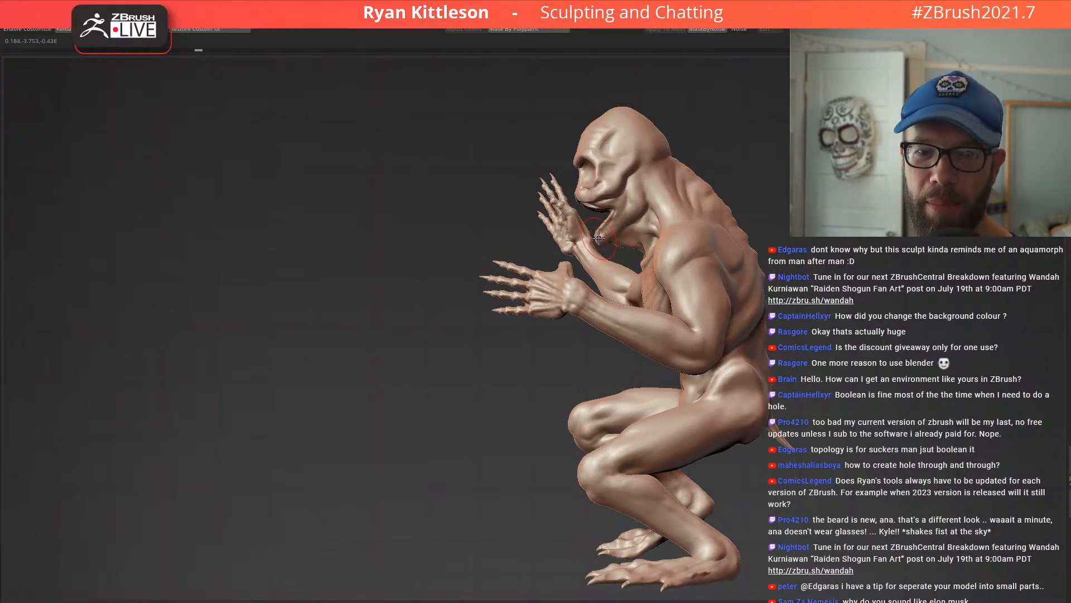
{"action": "right_click_drag", "start_coordinate": [599, 335], "coordinate": [606, 273]}
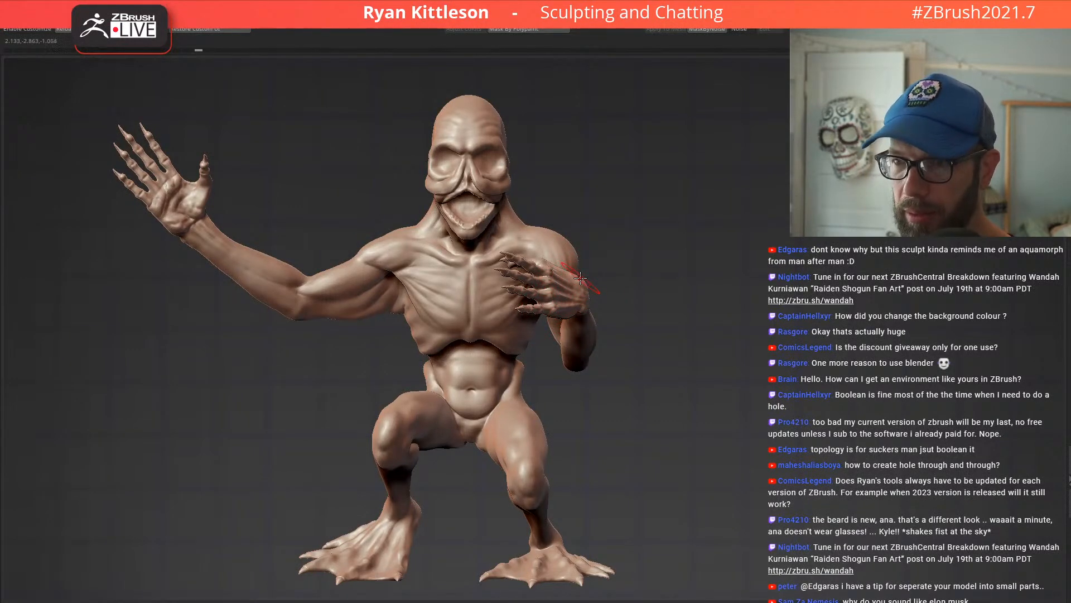
Step: Mask everything except the four fingers of the left hand and curl them together at the knuckles
{"action": "mouse_move", "coordinate": [574, 275]}
{"action": "right_mouse_down"}
{"action": "mouse_move", "coordinate": [488, 295]}
{"action": "mouse_move", "coordinate": [552, 281]}
{"action": "mouse_move", "coordinate": [467, 285]}
{"action": "mouse_move", "coordinate": [620, 276]}
{"action": "mouse_move", "coordinate": [627, 386]}
{"action": "mouse_move", "coordinate": [604, 385]}
{"action": "mouse_move", "coordinate": [621, 295]}
{"action": "mouse_move", "coordinate": [593, 318]}
{"action": "mouse_move", "coordinate": [501, 296]}
{"action": "mouse_move", "coordinate": [532, 288]}
{"action": "mouse_move", "coordinate": [505, 294]}
{"action": "mouse_move", "coordinate": [507, 229]}
{"action": "right_mouse_up"}
{"action": "key", "text": "shift+s"}
{"action": "key", "text": "shift+s"}
{"action": "mouse_move", "coordinate": [504, 353]}
{"action": "left_mouse_down", "text": "ctrl"}
{"action": "mouse_move", "coordinate": [390, 442]}
{"action": "mouse_move", "coordinate": [198, 178]}
{"action": "mouse_move", "coordinate": [371, 171]}
{"action": "left_mouse_up", "text": "ctrl"}
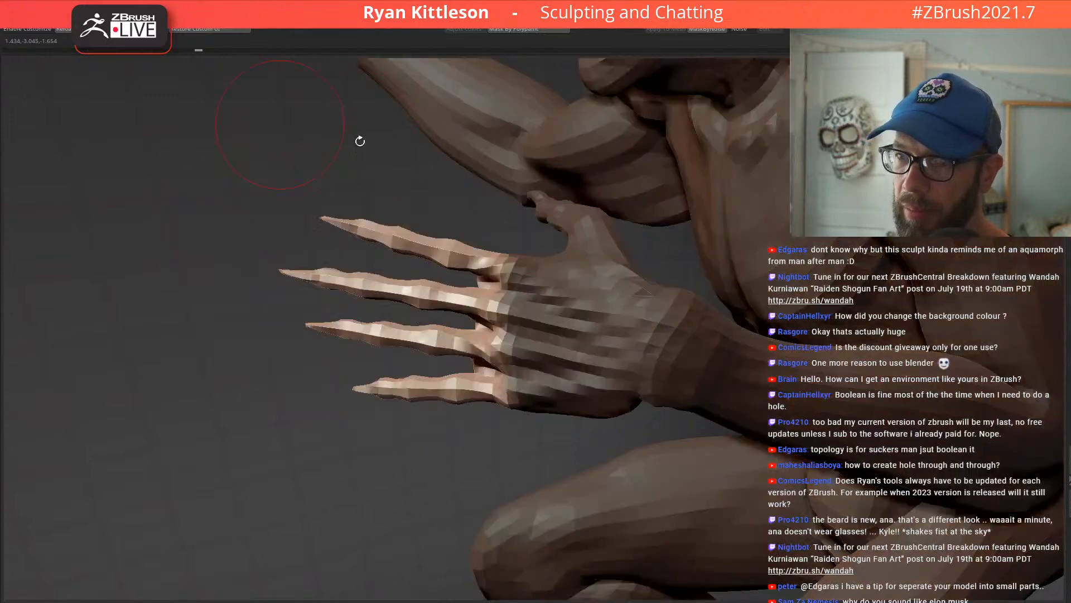
{"action": "left_click", "coordinate": [511, 257], "text": "alt"}
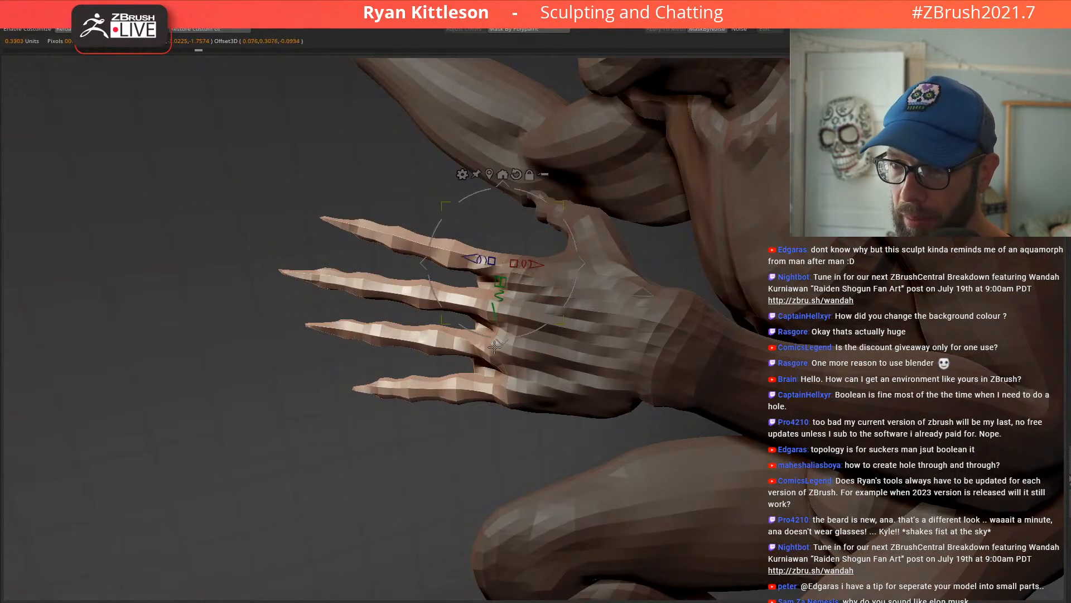
{"action": "left_click_drag", "start_coordinate": [500, 296], "coordinate": [456, 288]}
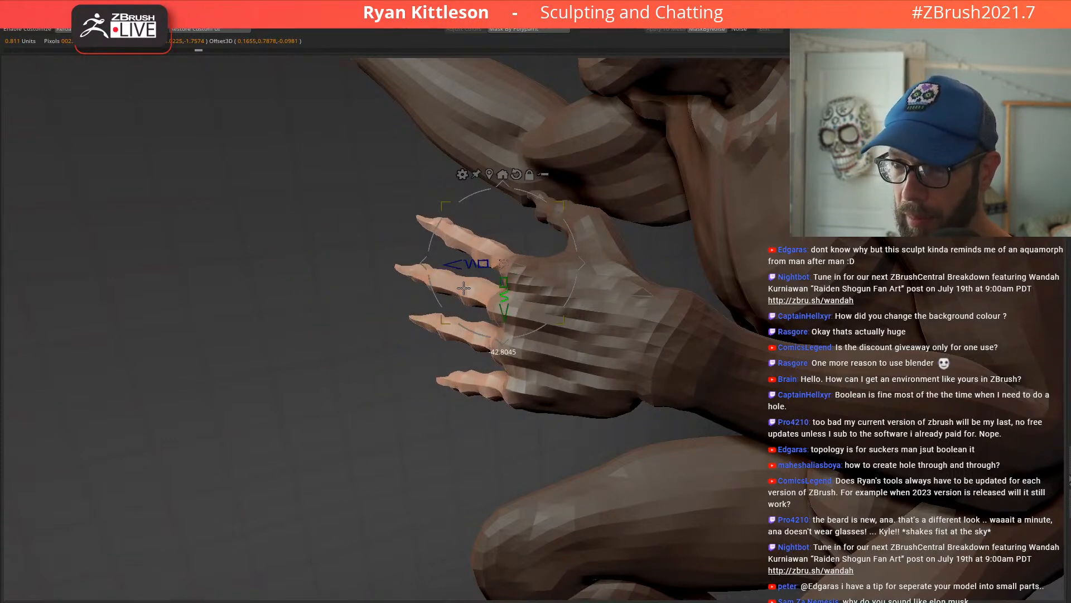
{"action": "left_click_drag", "start_coordinate": [468, 287], "coordinate": [472, 285]}
{"action": "right_click_drag", "start_coordinate": [519, 281], "coordinate": [533, 356]}
Step: Remask the left hand to free only the ring and little fingers and curl them further inward
{"action": "key", "text": "ctrl+shift+a"}
{"action": "key", "text": "ctrl+h"}
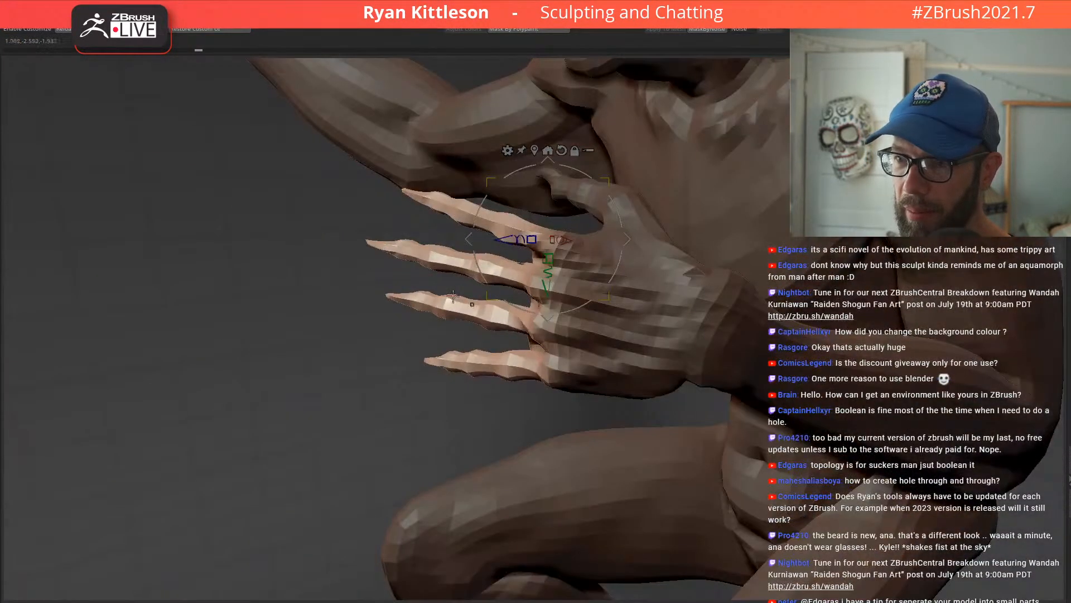
{"action": "key", "text": "ctrl+shift+a"}
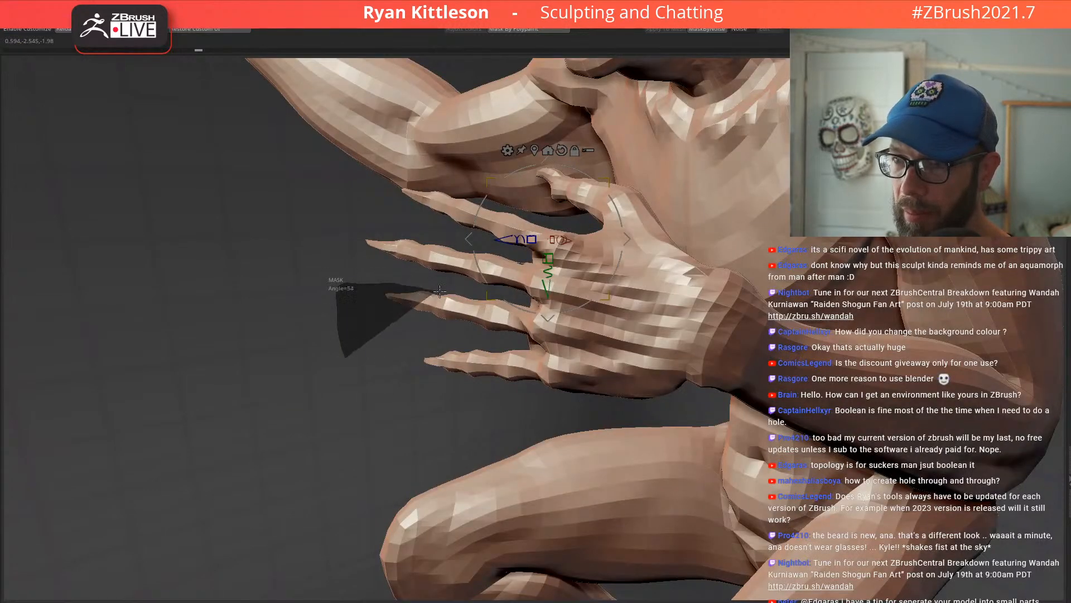
{"action": "left_click_drag", "start_coordinate": [549, 413], "coordinate": [417, 361], "text": "ctrl"}
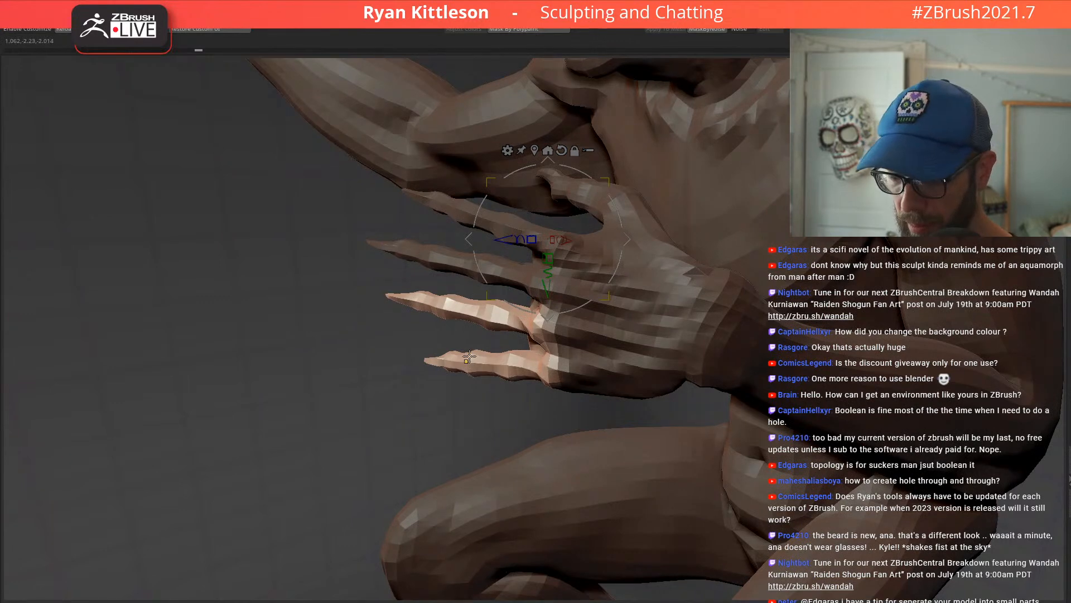
{"action": "right_click_drag", "start_coordinate": [545, 336], "coordinate": [538, 324]}
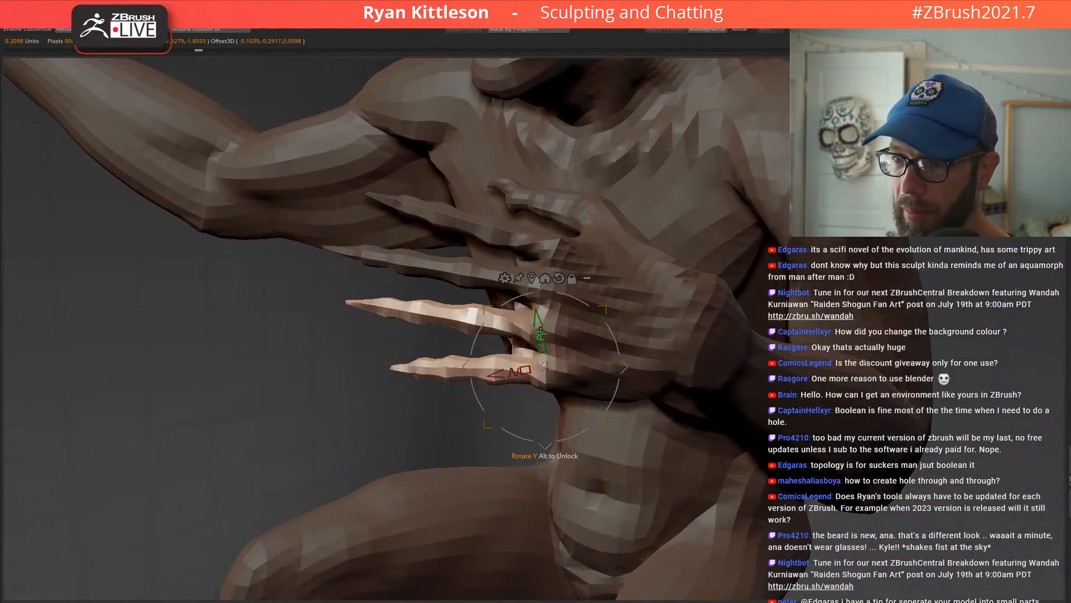
{"action": "left_click_drag", "start_coordinate": [538, 336], "coordinate": [505, 336]}
Step: Remask to free only the little finger and curl it inward about 23.5 degrees at its knuckle
{"action": "mouse_move", "coordinate": [625, 301]}
{"action": "right_mouse_down"}
{"action": "mouse_move", "coordinate": [660, 196]}
{"action": "mouse_move", "coordinate": [580, 359]}
{"action": "mouse_move", "coordinate": [734, 328]}
{"action": "mouse_move", "coordinate": [502, 352]}
{"action": "right_mouse_up"}
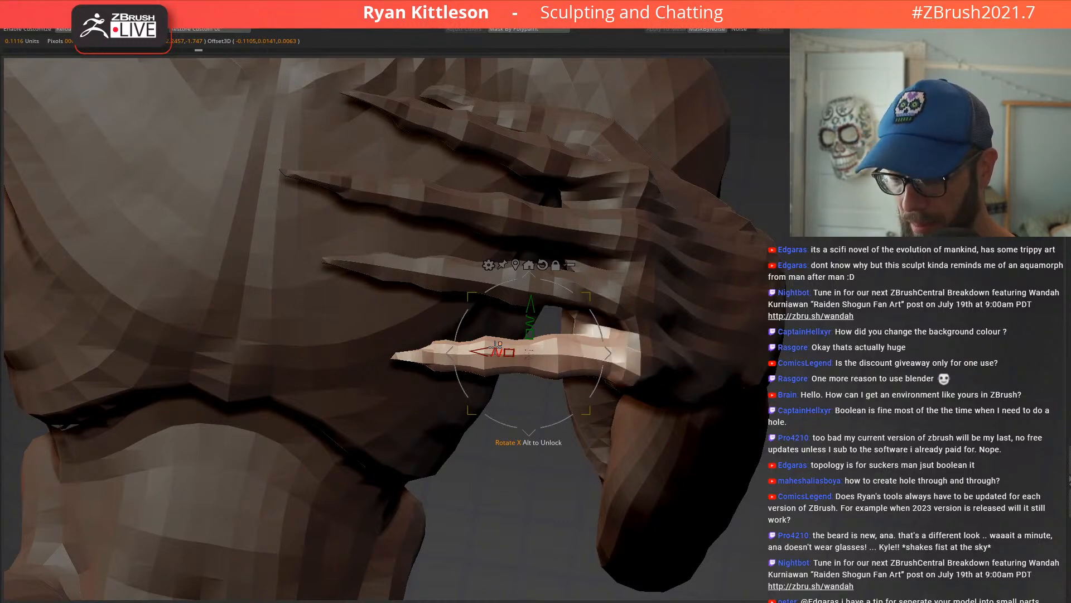
{"action": "right_click_drag", "start_coordinate": [631, 294], "coordinate": [641, 329]}
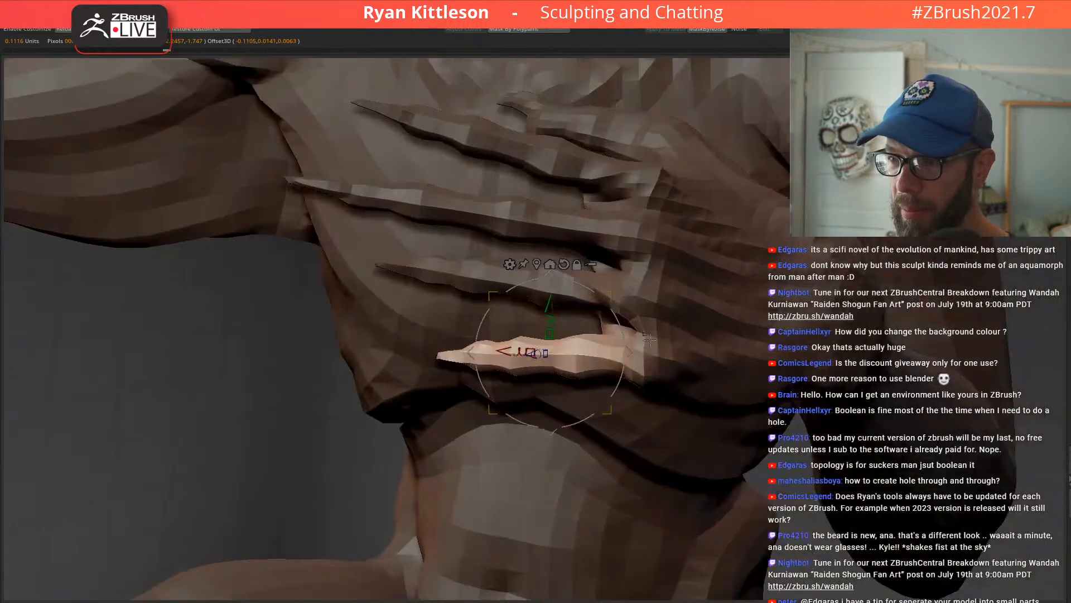
{"action": "left_click_drag", "start_coordinate": [654, 327], "coordinate": [629, 322]}
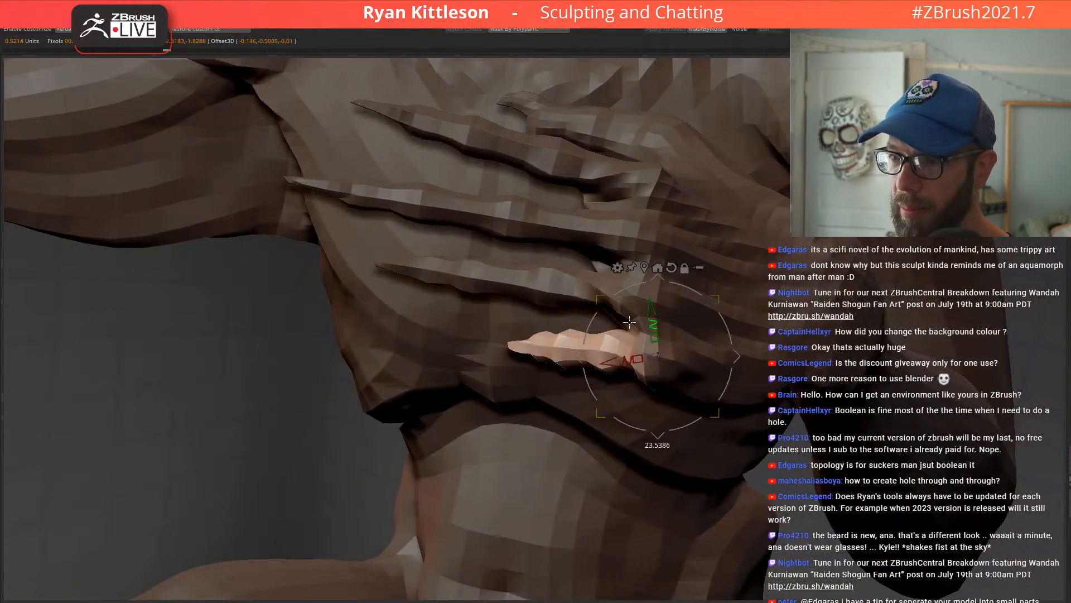
Step: Spread the little finger downward away from the ring finger, adjusting its rotation from several angles
{"action": "right_click_drag", "start_coordinate": [746, 236], "coordinate": [748, 120]}
{"action": "left_click_drag", "start_coordinate": [743, 183], "coordinate": [718, 182]}
{"action": "right_click_drag", "start_coordinate": [748, 120], "coordinate": [772, 173]}
{"action": "mouse_move", "coordinate": [623, 106]}
{"action": "right_mouse_down"}
{"action": "mouse_move", "coordinate": [631, 221]}
{"action": "mouse_move", "coordinate": [593, 301]}
{"action": "mouse_move", "coordinate": [621, 306]}
{"action": "mouse_move", "coordinate": [651, 272]}
{"action": "mouse_move", "coordinate": [669, 289]}
{"action": "right_mouse_up"}
{"action": "key", "text": "w"}
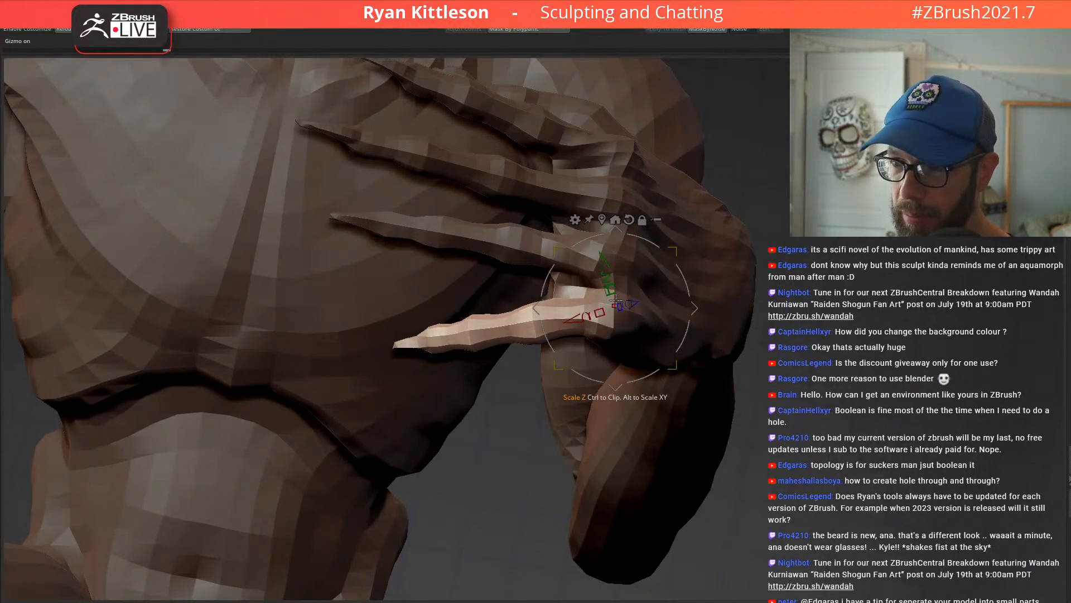
{"action": "right_click_drag", "start_coordinate": [647, 333], "coordinate": [739, 282]}
{"action": "left_click_drag", "start_coordinate": [738, 282], "coordinate": [750, 304]}
{"action": "right_click_drag", "start_coordinate": [749, 296], "coordinate": [734, 335]}
Step: Remask the left hand to free only the index finger and adjust its angle and position at the knuckle
{"action": "right_click_drag", "start_coordinate": [670, 182], "coordinate": [607, 263], "text": "alt"}
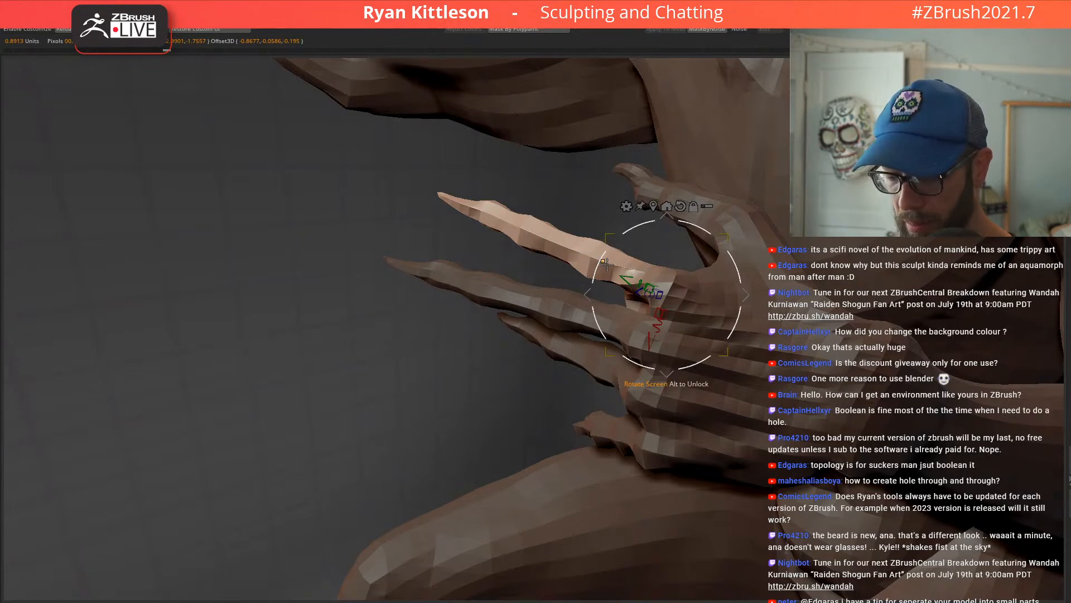
{"action": "right_click_drag", "start_coordinate": [652, 299], "coordinate": [725, 292]}
{"action": "mouse_move", "coordinate": [733, 287]}
{"action": "left_mouse_down"}
{"action": "mouse_move", "coordinate": [735, 264]}
{"action": "mouse_move", "coordinate": [739, 283]}
{"action": "left_mouse_up"}
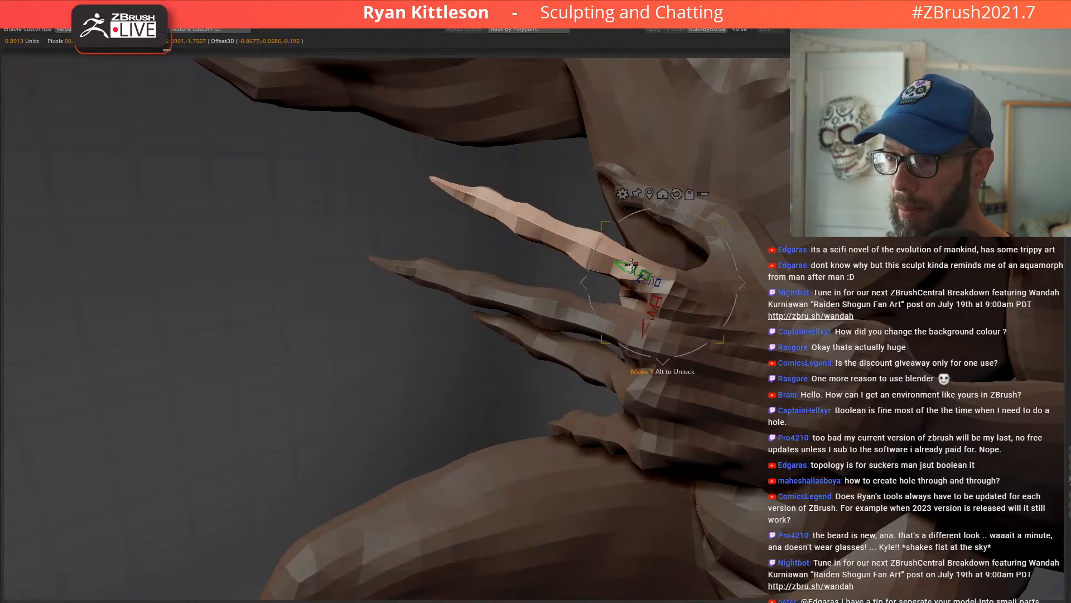
{"action": "left_click_drag", "start_coordinate": [631, 264], "coordinate": [637, 257]}
Step: Clear the mask and examine the finger spread of the left hand from above and from the front
{"action": "mouse_move", "coordinate": [606, 372]}
{"action": "left_mouse_down"}
{"action": "mouse_move", "coordinate": [578, 380]}
{"action": "mouse_move", "coordinate": [624, 353]}
{"action": "mouse_move", "coordinate": [601, 339]}
{"action": "mouse_move", "coordinate": [657, 389]}
{"action": "mouse_move", "coordinate": [685, 333]}
{"action": "mouse_move", "coordinate": [658, 229]}
{"action": "mouse_move", "coordinate": [622, 259]}
{"action": "mouse_move", "coordinate": [665, 247]}
{"action": "mouse_move", "coordinate": [662, 227]}
{"action": "mouse_move", "coordinate": [660, 323]}
{"action": "mouse_move", "coordinate": [629, 254]}
{"action": "mouse_move", "coordinate": [646, 263]}
{"action": "mouse_move", "coordinate": [626, 386]}
{"action": "mouse_move", "coordinate": [611, 333]}
{"action": "left_mouse_up"}
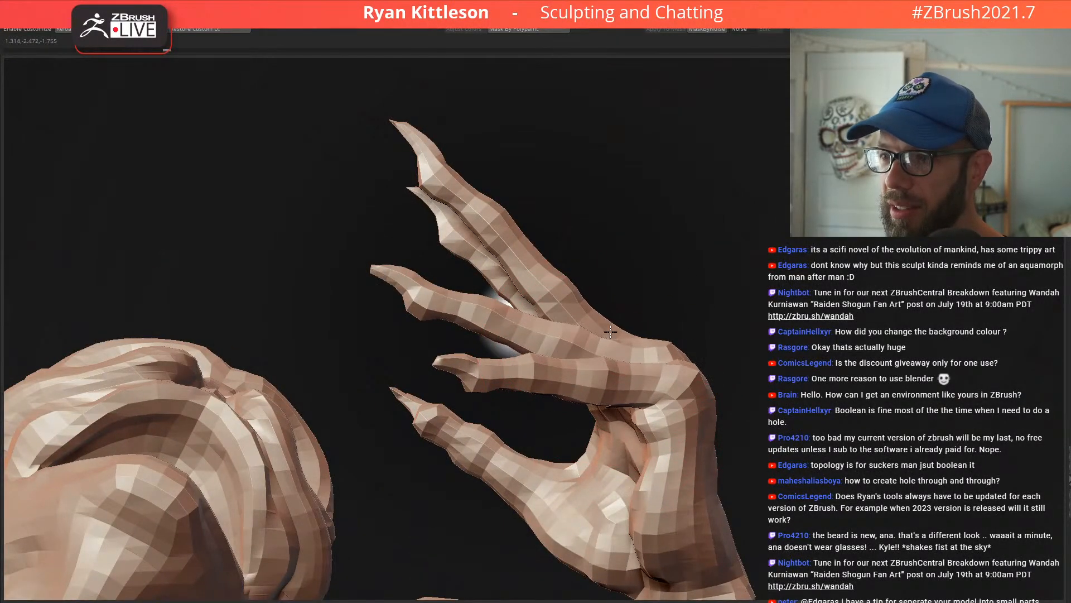
{"action": "mouse_move", "coordinate": [617, 338]}
{"action": "right_mouse_down"}
{"action": "mouse_move", "coordinate": [548, 383]}
{"action": "mouse_move", "coordinate": [637, 337]}
{"action": "right_mouse_up"}
{"action": "mouse_move", "coordinate": [807, 426]}
{"action": "right_mouse_down"}
{"action": "mouse_move", "coordinate": [823, 417]}
{"action": "mouse_move", "coordinate": [803, 429]}
{"action": "mouse_move", "coordinate": [698, 422]}
{"action": "mouse_move", "coordinate": [792, 363]}
{"action": "mouse_move", "coordinate": [703, 326]}
{"action": "mouse_move", "coordinate": [636, 397]}
{"action": "mouse_move", "coordinate": [649, 414]}
{"action": "mouse_move", "coordinate": [603, 253]}
{"action": "mouse_move", "coordinate": [590, 315]}
{"action": "mouse_move", "coordinate": [607, 373]}
{"action": "right_mouse_up"}
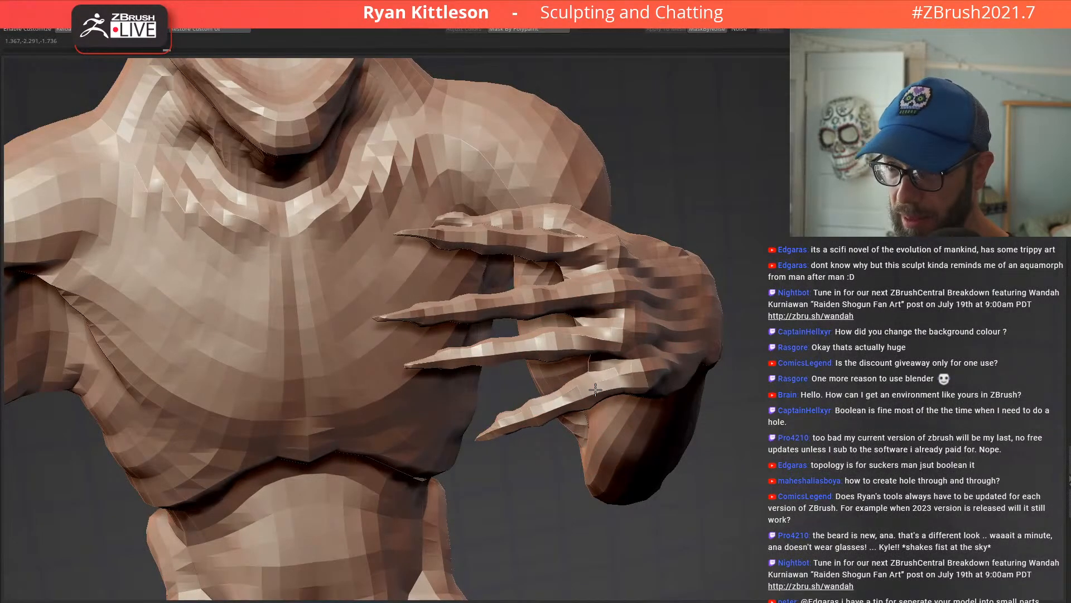
{"action": "mouse_move", "coordinate": [601, 373]}
{"action": "right_mouse_down"}
{"action": "mouse_move", "coordinate": [584, 318]}
{"action": "mouse_move", "coordinate": [620, 392]}
{"action": "mouse_move", "coordinate": [591, 306]}
{"action": "mouse_move", "coordinate": [616, 263]}
{"action": "mouse_move", "coordinate": [552, 215]}
{"action": "right_mouse_up"}
Step: Isolate the left hand and arm and mask everything except the outer part of the little finger
{"action": "left_click_drag", "start_coordinate": [650, 156], "coordinate": [471, 370], "text": "ctrl+shift"}
{"action": "right_click_drag", "start_coordinate": [607, 307], "coordinate": [619, 329], "text": "ctrl"}
{"action": "right_click_drag", "start_coordinate": [577, 255], "coordinate": [623, 282]}
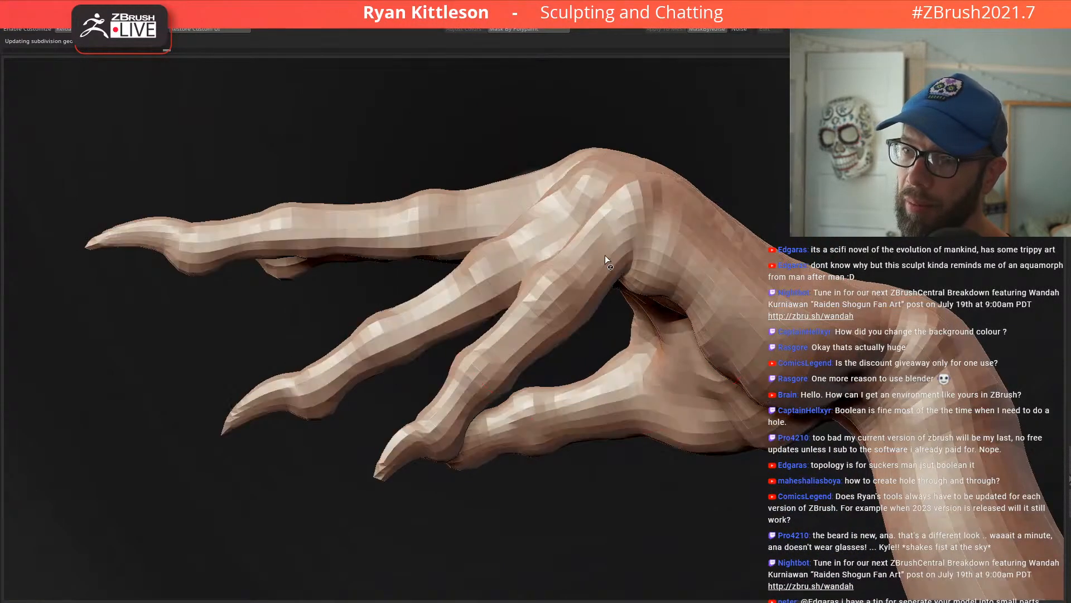
{"action": "right_click_drag", "start_coordinate": [579, 244], "coordinate": [550, 251]}
{"action": "key", "text": "w"}
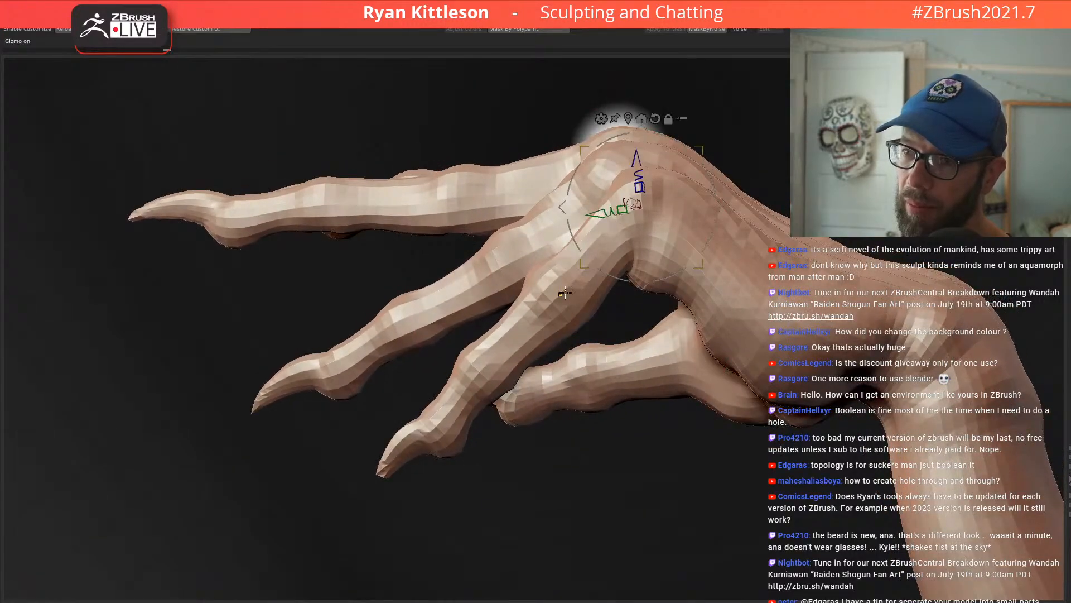
{"action": "left_click", "coordinate": [564, 294], "text": "ctrl"}
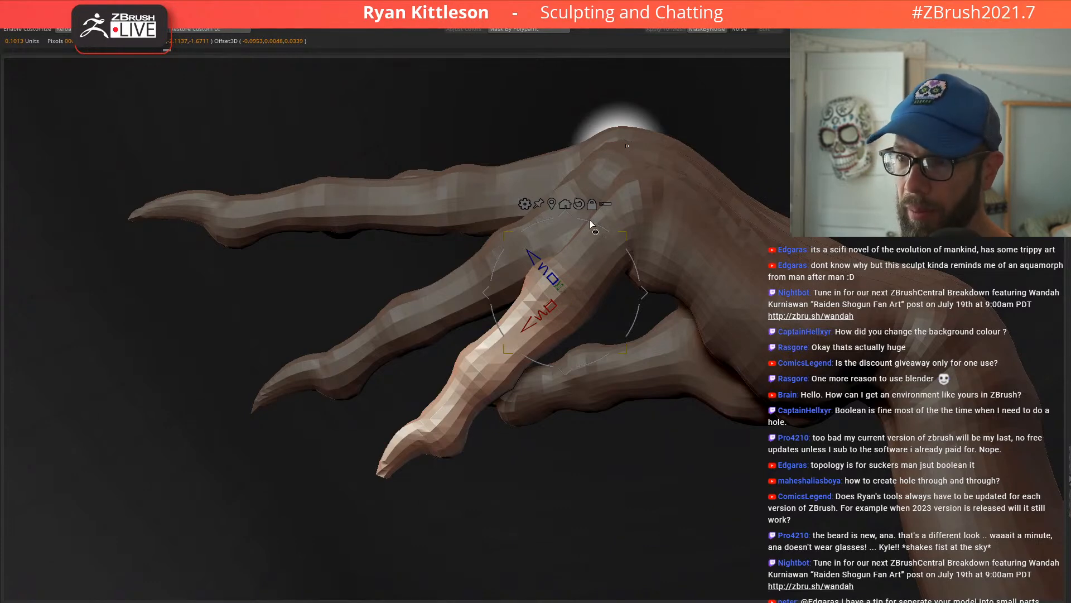
Step: Mask the rest of the body as well and move the gizmo onto the unmasked little finger
{"action": "right_click_drag", "start_coordinate": [531, 340], "coordinate": [360, 90]}
{"action": "right_click_drag", "start_coordinate": [521, 190], "coordinate": [746, 272]}
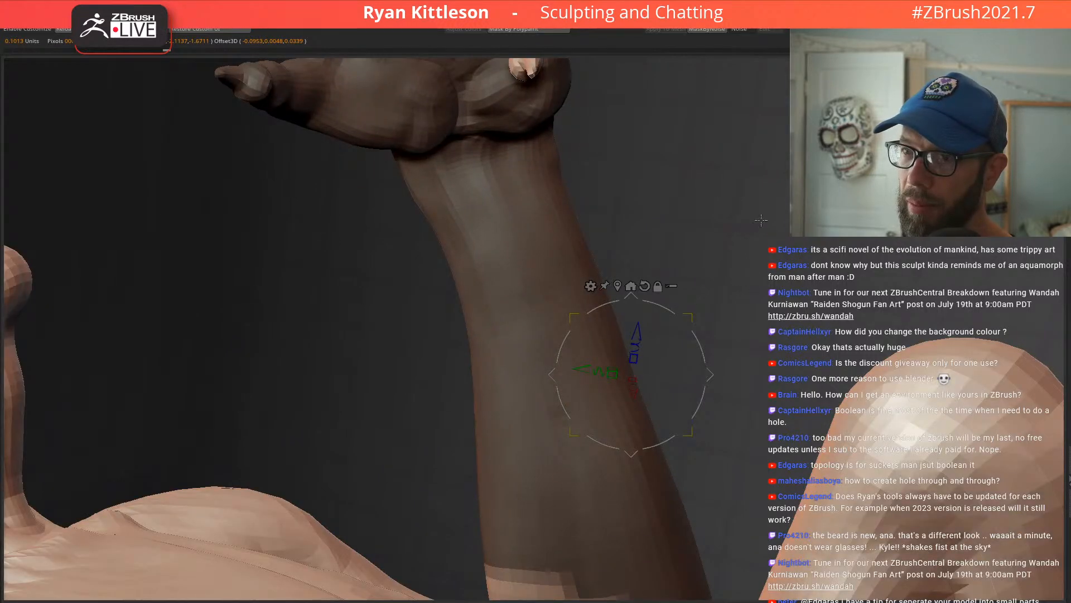
{"action": "right_click_drag", "start_coordinate": [760, 223], "coordinate": [657, 184], "text": "ctrl"}
{"action": "mouse_move", "coordinate": [784, 298]}
{"action": "left_mouse_down", "text": "ctrl"}
{"action": "mouse_move", "coordinate": [592, 309]}
{"action": "mouse_move", "coordinate": [273, 514]}
{"action": "mouse_move", "coordinate": [960, 290]}
{"action": "mouse_move", "coordinate": [719, 328]}
{"action": "left_mouse_up", "text": "ctrl"}
{"action": "right_click_drag", "start_coordinate": [745, 287], "coordinate": [818, 313], "text": "ctrl"}
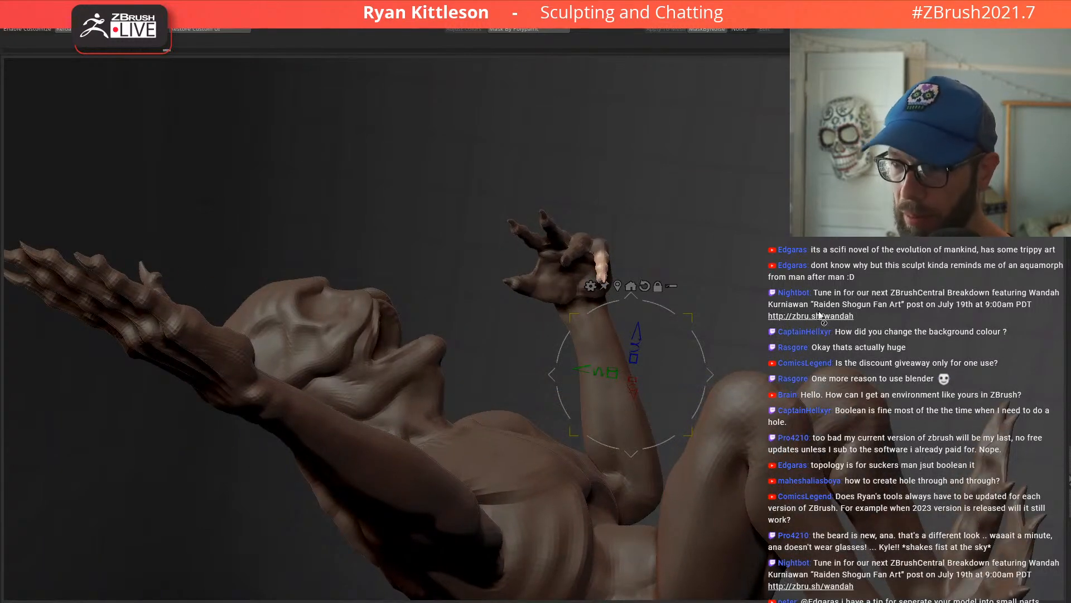
{"action": "left_click", "coordinate": [617, 285]}
Step: Bend the outer part of the little finger sharply down toward the palm at its first joint
{"action": "right_click_drag", "start_coordinate": [759, 209], "coordinate": [678, 237]}
{"action": "left_click_drag", "start_coordinate": [666, 223], "coordinate": [614, 139]}
{"action": "right_click_drag", "start_coordinate": [704, 184], "coordinate": [765, 205]}
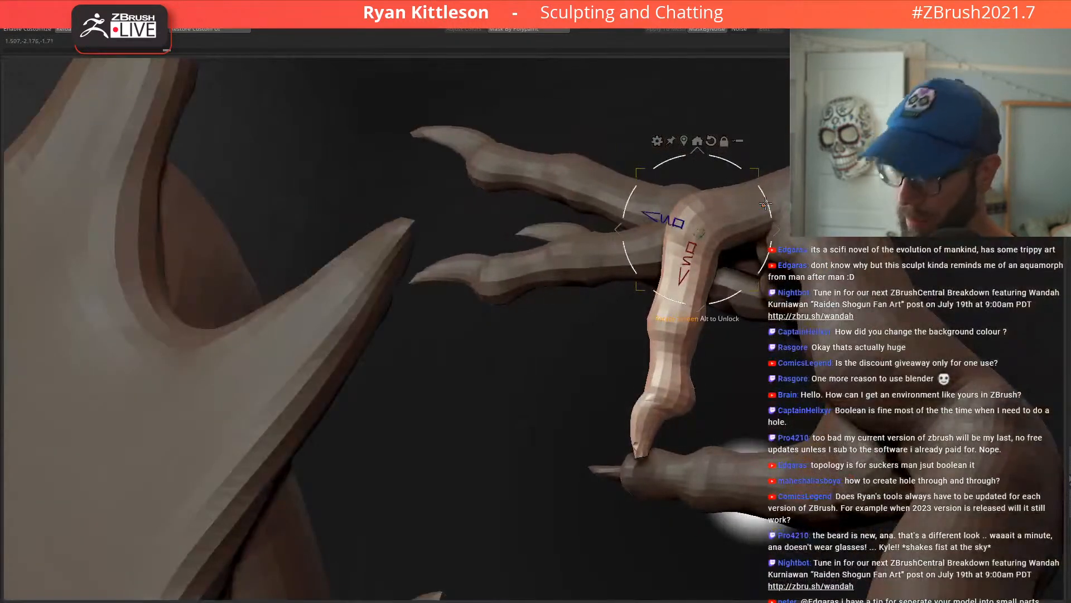
Step: Limit the unmasked area to the little finger's end section and bend it further inward at the next joint
{"action": "key", "text": "Escape"}
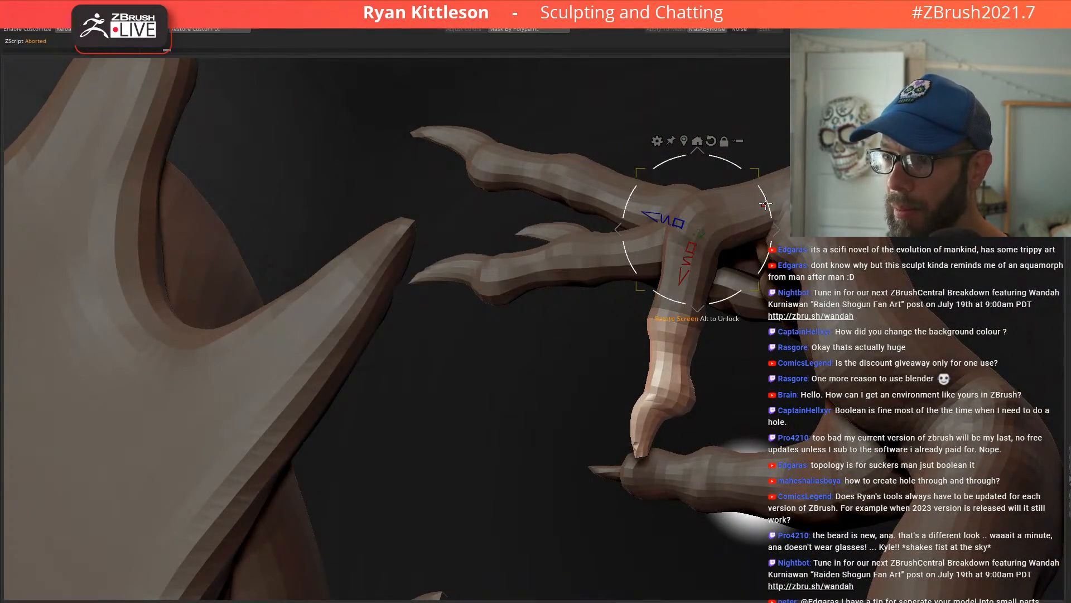
{"action": "left_click", "coordinate": [676, 320], "text": "alt"}
{"action": "right_click_drag", "start_coordinate": [770, 267], "coordinate": [765, 287]}
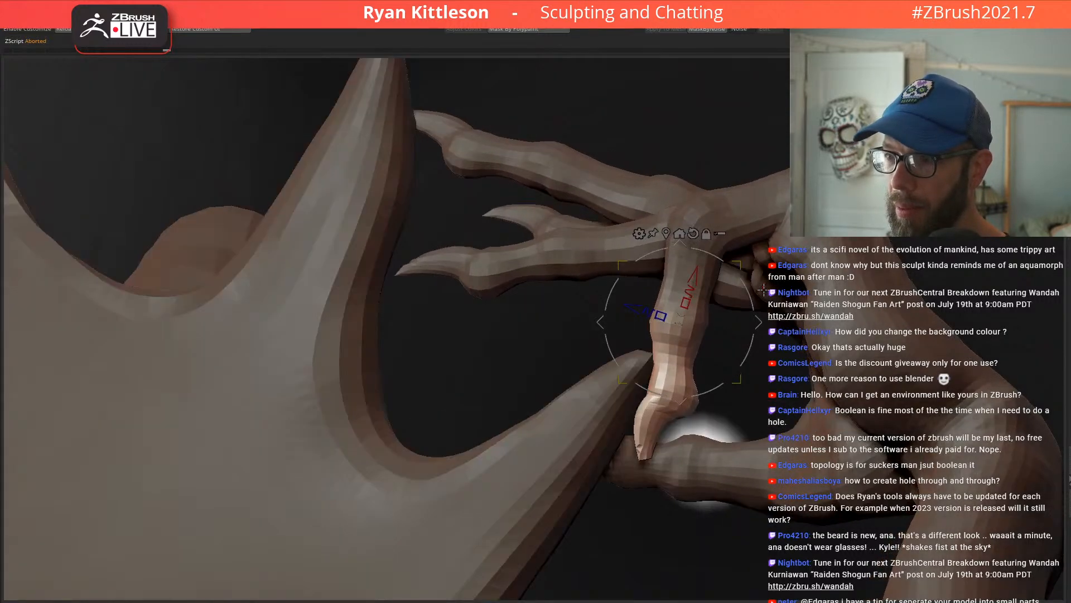
{"action": "left_click_drag", "start_coordinate": [742, 286], "coordinate": [672, 193]}
{"action": "right_click_drag", "start_coordinate": [704, 192], "coordinate": [715, 263]}
Step: Clear the mask, free only the outer part of the ring finger and bend it inward about 58.5 degrees
{"action": "key", "text": "ctrl+shift+a"}
{"action": "key", "text": "q"}
{"action": "right_click_drag", "start_coordinate": [803, 245], "coordinate": [669, 298], "text": "ctrl"}
{"action": "key", "text": "w"}
{"action": "right_click_drag", "start_coordinate": [584, 291], "coordinate": [479, 302]}
{"action": "left_click", "coordinate": [474, 302], "text": "ctrl"}
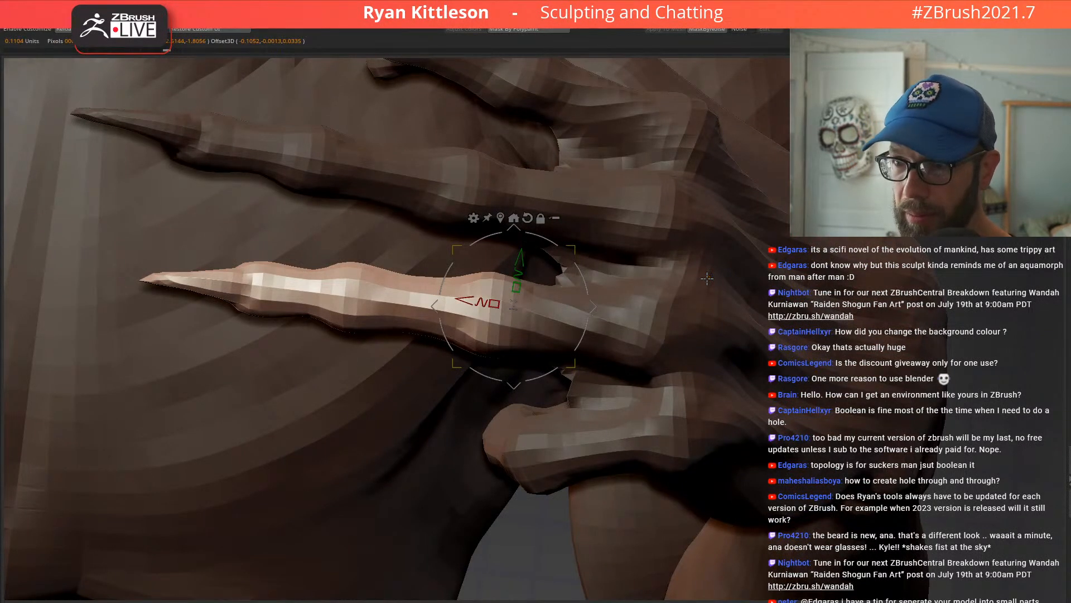
{"action": "left_click_drag", "start_coordinate": [579, 272], "coordinate": [444, 263], "text": "alt"}
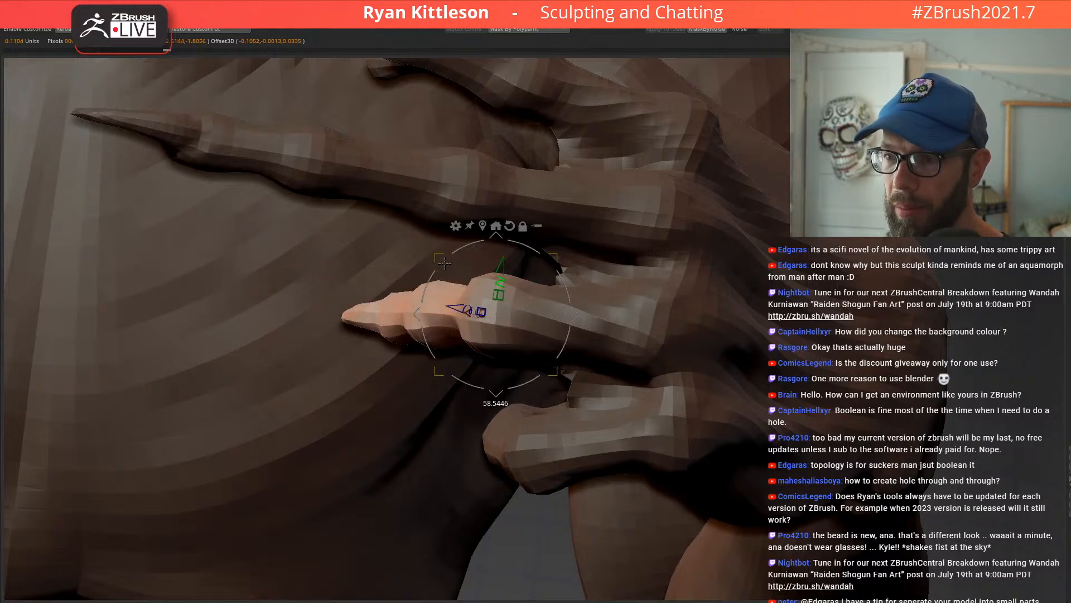
Step: Clear the ring finger's mask and mask everything except the outer part of the middle finger
{"action": "right_click_drag", "start_coordinate": [666, 241], "coordinate": [667, 116], "text": "ctrl"}
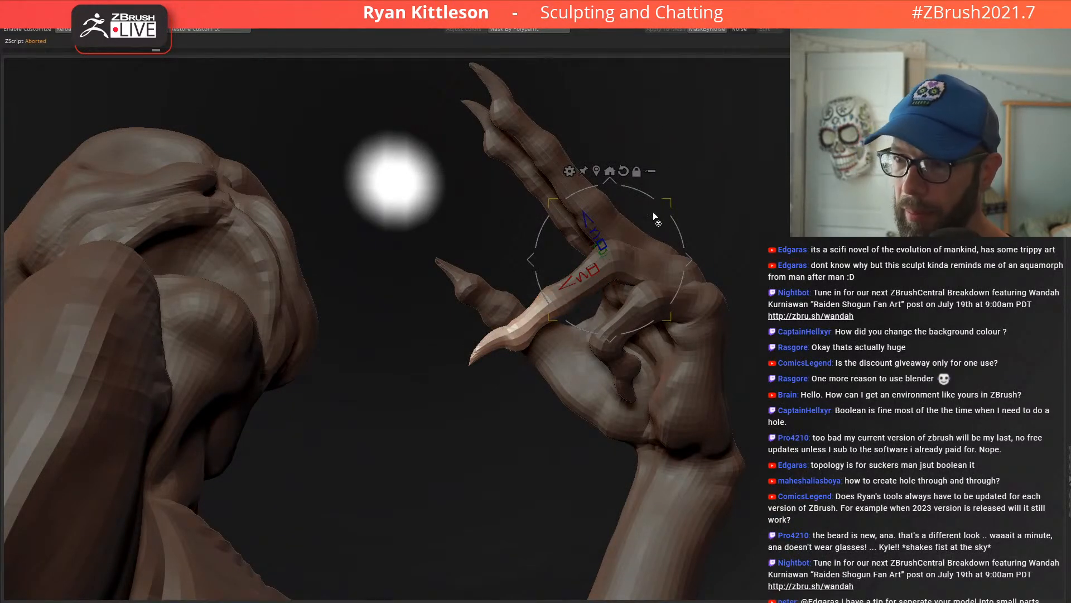
{"action": "mouse_move", "coordinate": [658, 195]}
{"action": "right_mouse_down"}
{"action": "mouse_move", "coordinate": [566, 315]}
{"action": "mouse_move", "coordinate": [668, 186]}
{"action": "mouse_move", "coordinate": [625, 235]}
{"action": "mouse_move", "coordinate": [642, 285]}
{"action": "mouse_move", "coordinate": [699, 358]}
{"action": "mouse_move", "coordinate": [692, 199]}
{"action": "mouse_move", "coordinate": [694, 211]}
{"action": "right_mouse_up"}
{"action": "key", "text": "q"}
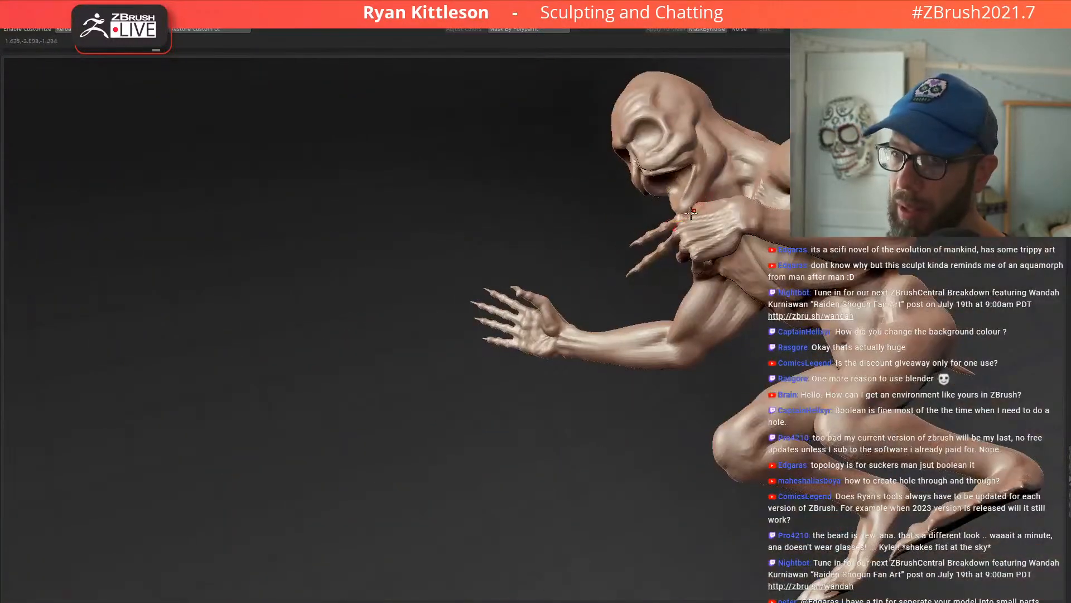
{"action": "right_click_drag", "start_coordinate": [686, 247], "coordinate": [739, 234]}
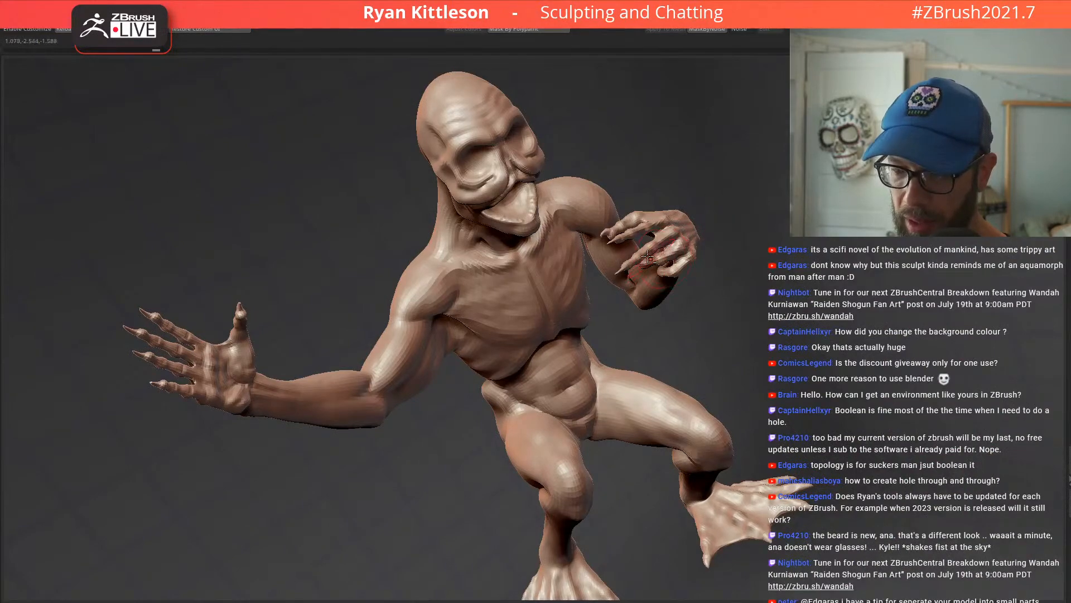
{"action": "right_click_drag", "start_coordinate": [652, 259], "coordinate": [730, 341], "text": "ctrl"}
{"action": "right_click_drag", "start_coordinate": [665, 231], "coordinate": [580, 274]}
{"action": "key", "text": "w"}
{"action": "key", "text": "q"}
{"action": "mouse_move", "coordinate": [579, 274]}
{"action": "left_mouse_down", "text": "ctrl"}
{"action": "mouse_move", "coordinate": [541, 277]}
{"action": "mouse_move", "coordinate": [532, 294]}
{"action": "left_mouse_up", "text": "ctrl"}
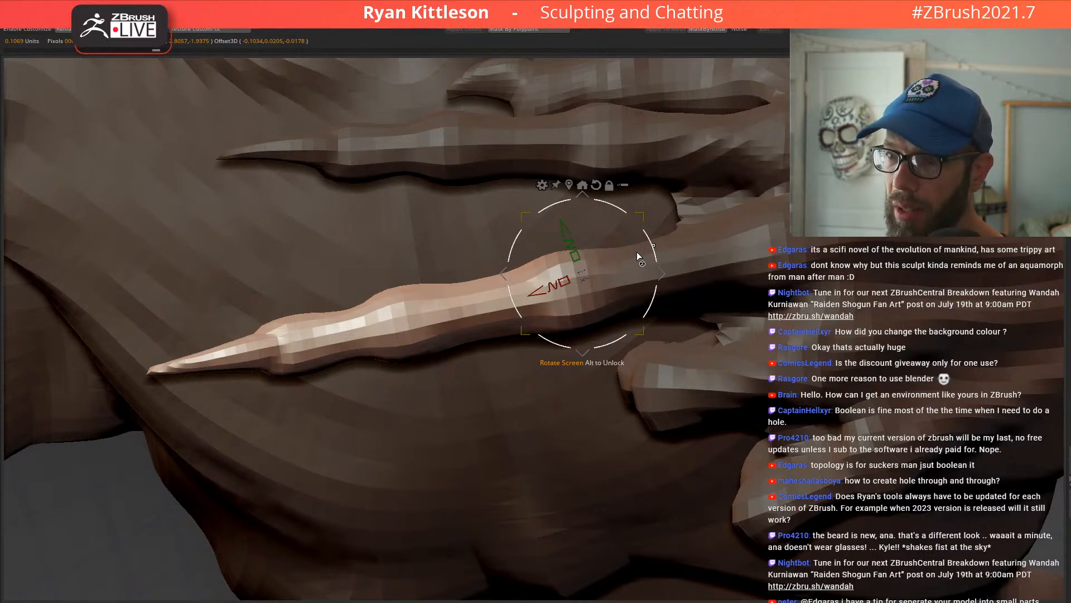
Step: Place the gizmo at the middle finger's first exposed joint and bend its outer part down toward the palm
{"action": "left_click", "coordinate": [570, 293], "text": "alt"}
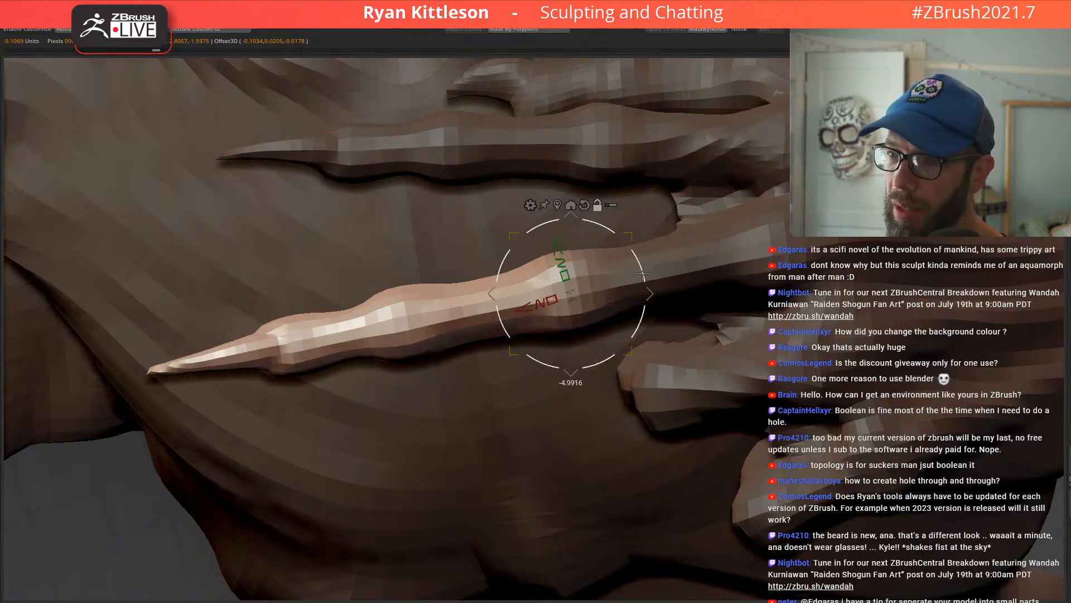
{"action": "left_click_drag", "start_coordinate": [585, 270], "coordinate": [524, 264]}
{"action": "right_click_drag", "start_coordinate": [524, 265], "coordinate": [735, 221]}
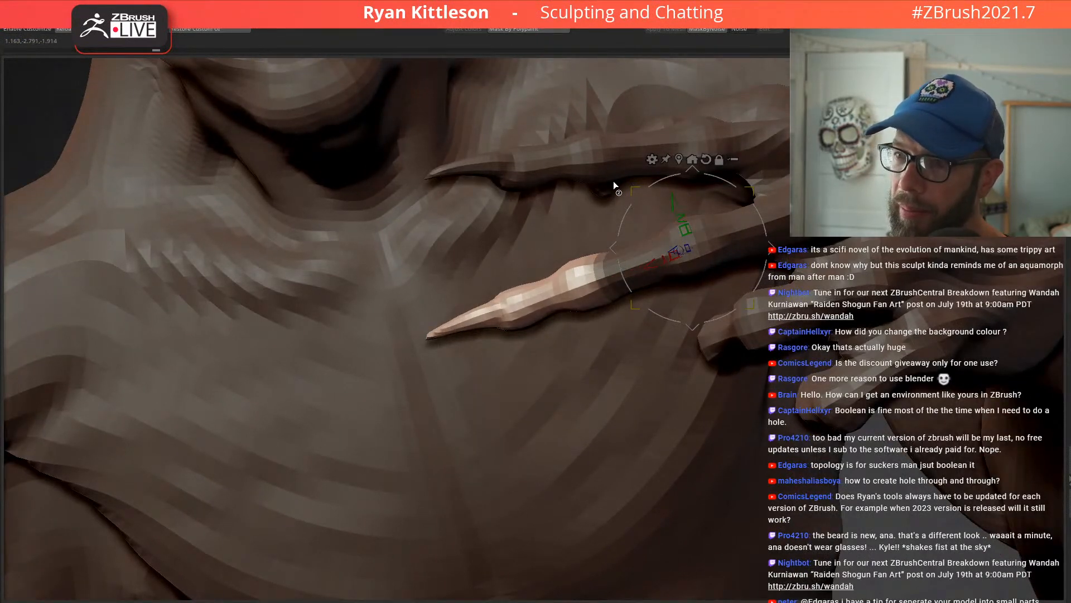
Step: Limit the bend to the middle finger's end section and rotate it inward about 44 degrees at the next joint
{"action": "right_click_drag", "start_coordinate": [613, 181], "coordinate": [544, 170]}
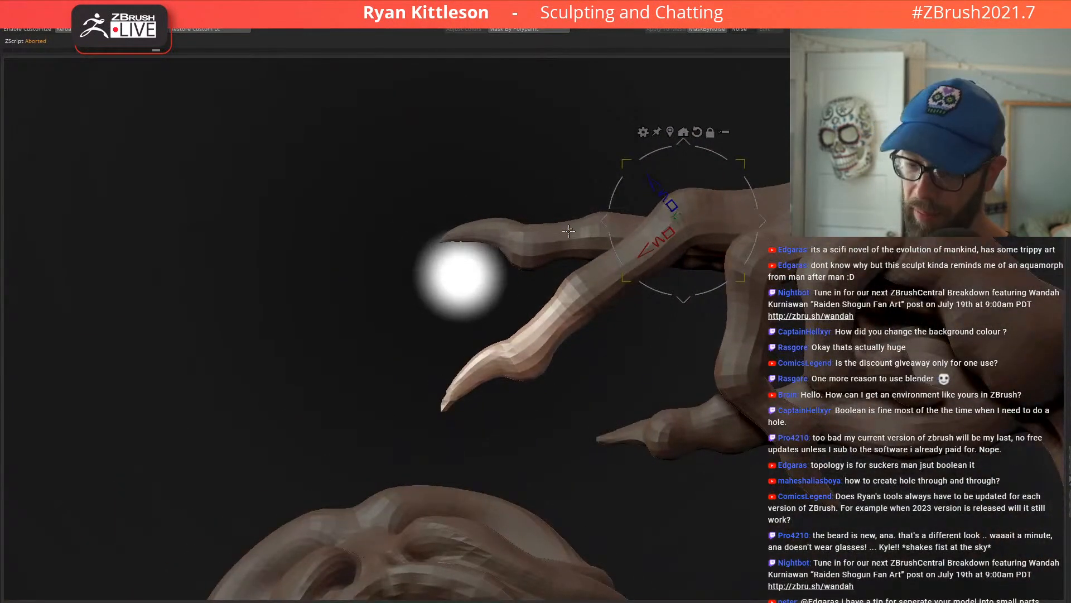
{"action": "right_click_drag", "start_coordinate": [586, 323], "coordinate": [606, 319]}
{"action": "right_click_drag", "start_coordinate": [589, 283], "coordinate": [556, 300]}
{"action": "left_click_drag", "start_coordinate": [556, 300], "coordinate": [542, 307]}
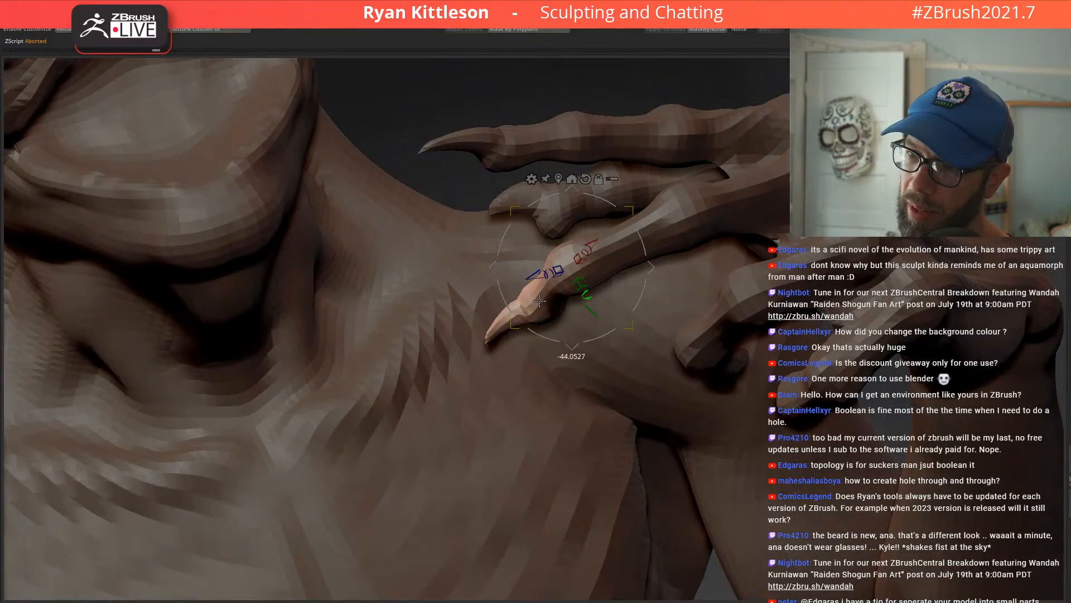
Step: Free only the index finger from the mask and rotate it at its base knuckle
{"action": "mouse_move", "coordinate": [584, 182]}
{"action": "right_mouse_down"}
{"action": "mouse_move", "coordinate": [645, 96]}
{"action": "mouse_move", "coordinate": [641, 148]}
{"action": "mouse_move", "coordinate": [658, 160]}
{"action": "mouse_move", "coordinate": [606, 279]}
{"action": "mouse_move", "coordinate": [690, 217]}
{"action": "mouse_move", "coordinate": [607, 273]}
{"action": "mouse_move", "coordinate": [621, 173]}
{"action": "mouse_move", "coordinate": [605, 184]}
{"action": "mouse_move", "coordinate": [564, 294]}
{"action": "mouse_move", "coordinate": [562, 225]}
{"action": "mouse_move", "coordinate": [448, 164]}
{"action": "mouse_move", "coordinate": [364, 170]}
{"action": "mouse_move", "coordinate": [577, 243]}
{"action": "mouse_move", "coordinate": [616, 225]}
{"action": "mouse_move", "coordinate": [508, 354]}
{"action": "right_mouse_up"}
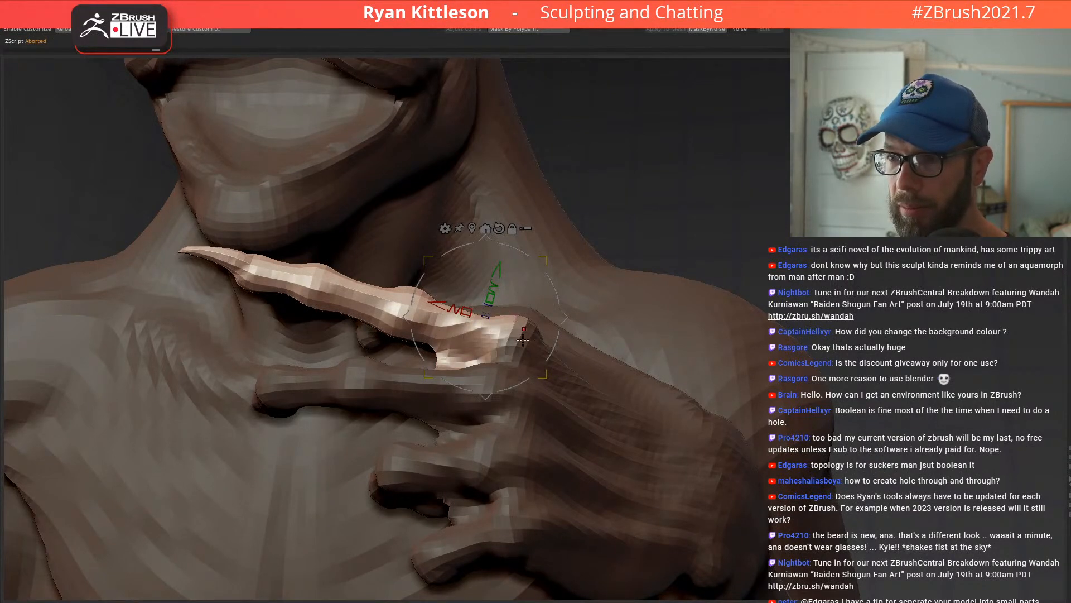
{"action": "right_click_drag", "start_coordinate": [522, 334], "coordinate": [527, 398]}
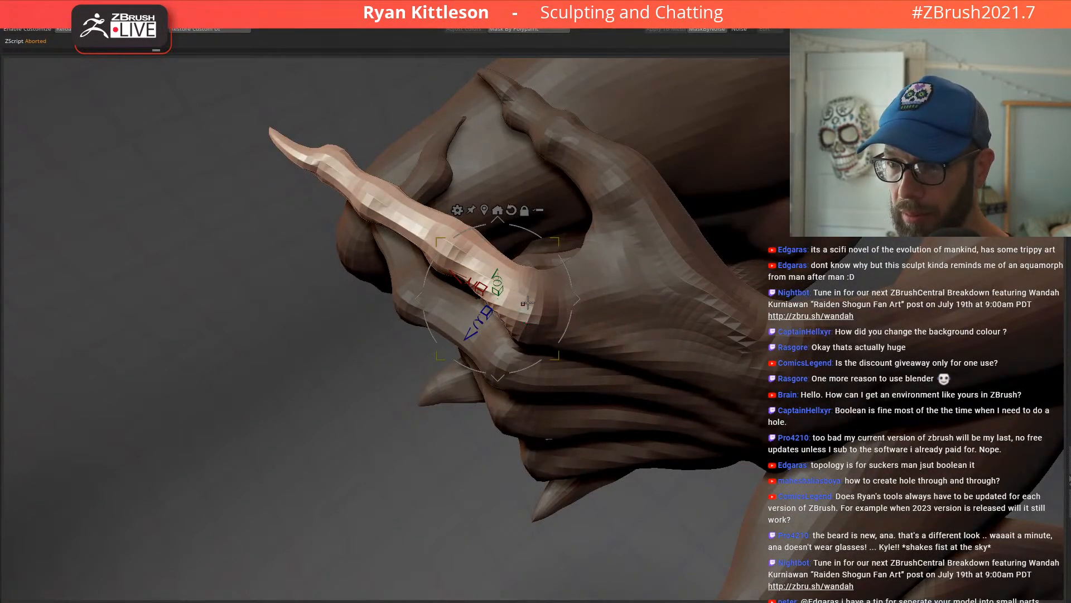
{"action": "right_click_drag", "start_coordinate": [526, 311], "coordinate": [424, 262]}
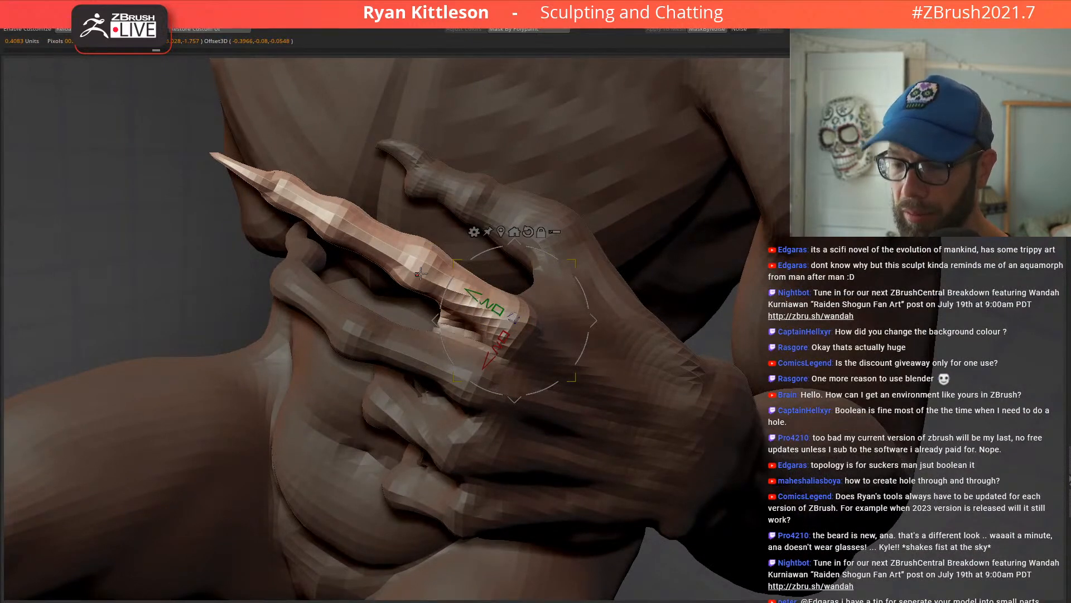
{"action": "left_click_drag", "start_coordinate": [558, 284], "coordinate": [528, 310]}
{"action": "left_click_drag", "start_coordinate": [472, 341], "coordinate": [464, 347]}
{"action": "right_click_drag", "start_coordinate": [464, 347], "coordinate": [539, 258]}
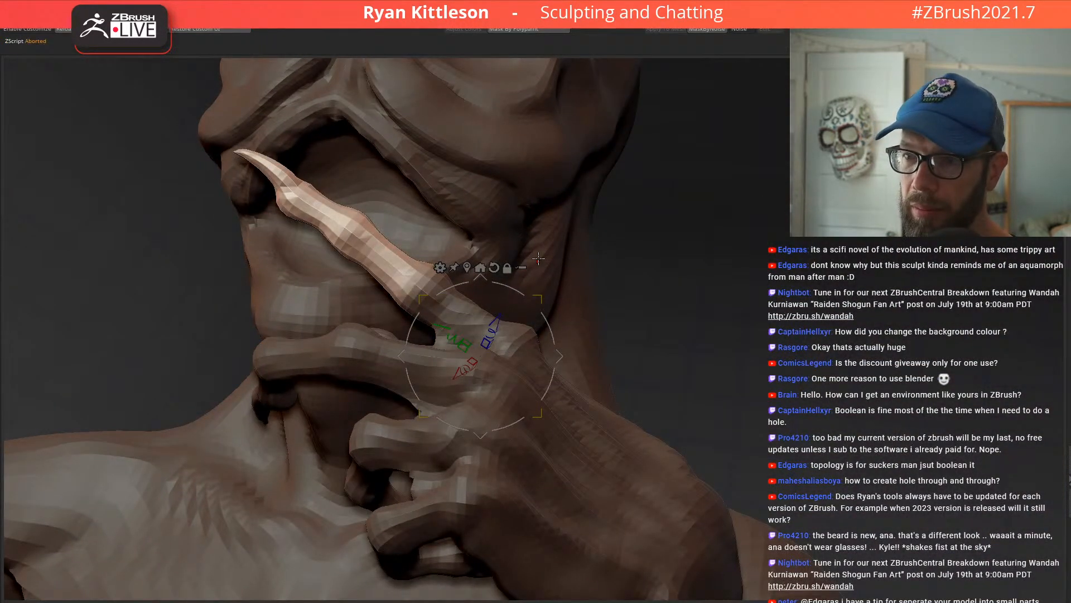
Step: Restrict the unmasked area to the index finger's end section and rotate it about 17 degrees at the outer joint
{"action": "right_click_drag", "start_coordinate": [468, 239], "coordinate": [470, 158]}
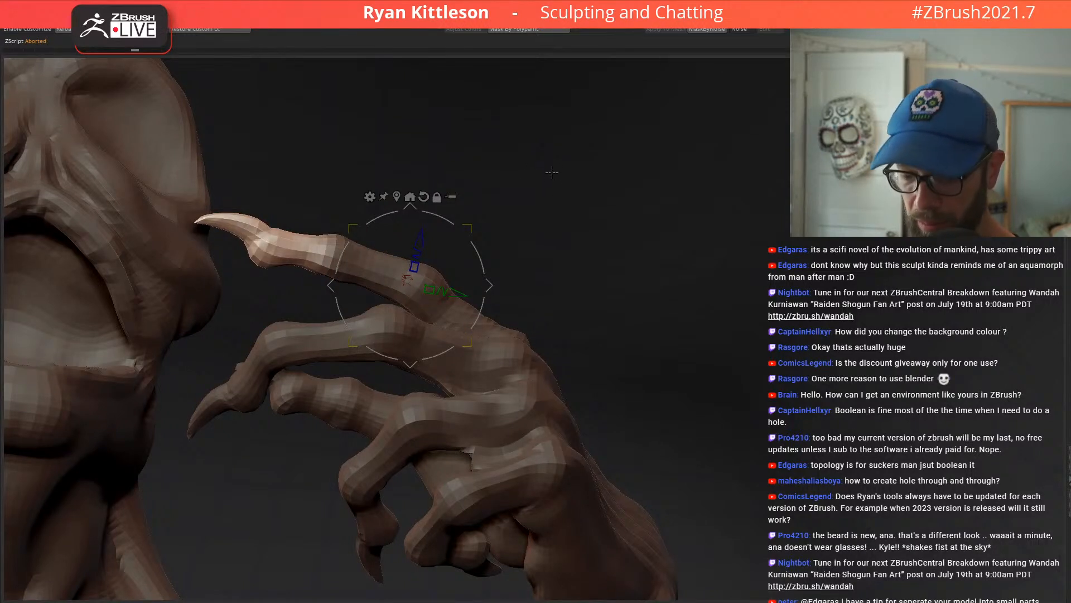
{"action": "right_click_drag", "start_coordinate": [545, 184], "coordinate": [326, 267]}
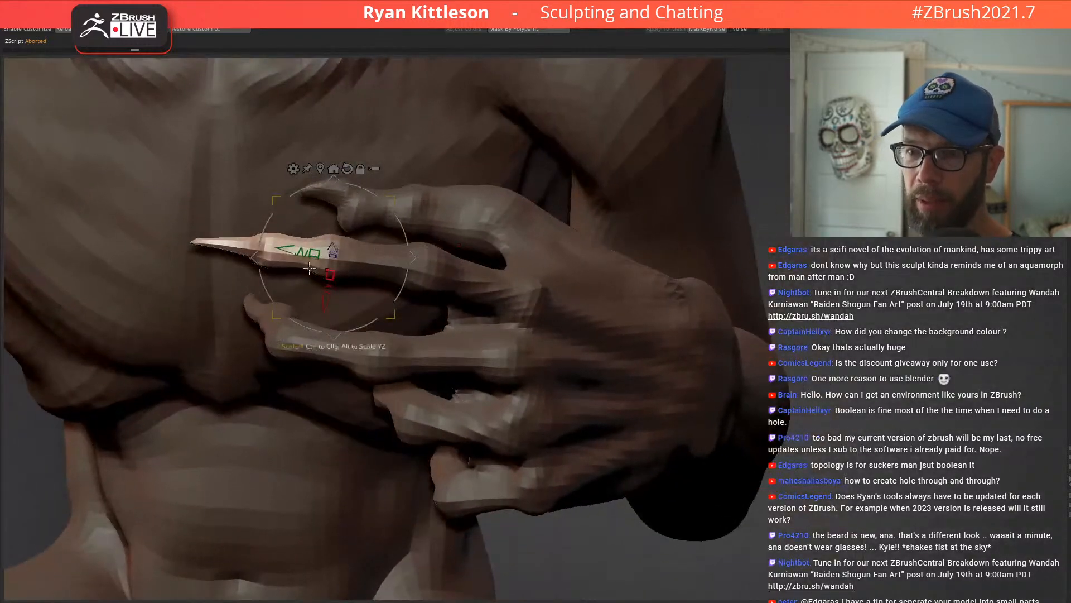
{"action": "left_click_drag", "start_coordinate": [326, 287], "coordinate": [312, 283]}
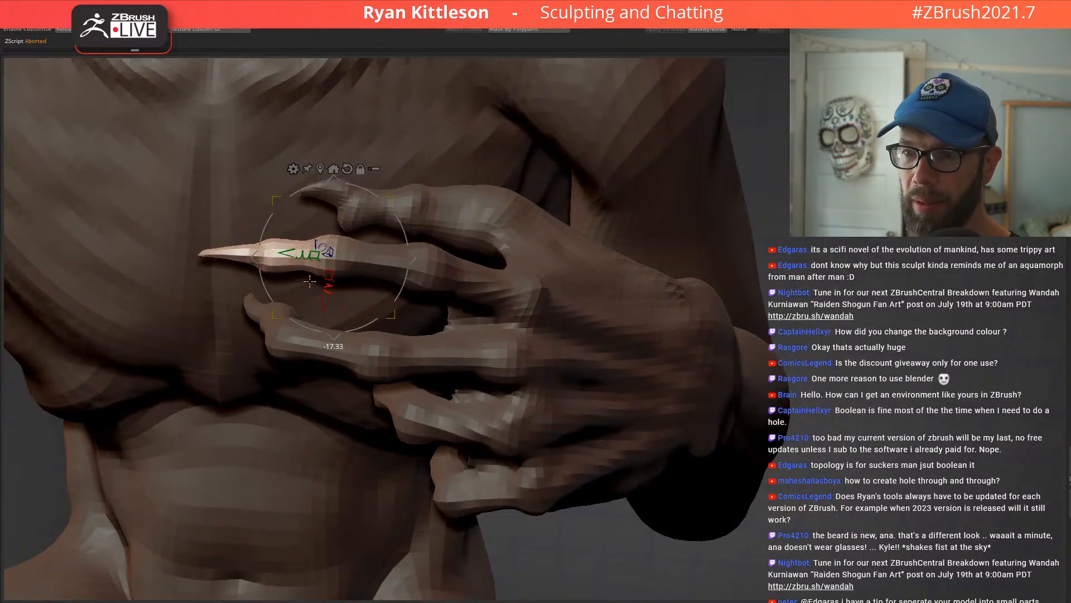
Step: Mask the thumb, invert the mask so only the thumb is free, and place the gizmo at its base
{"action": "right_click_drag", "start_coordinate": [397, 181], "coordinate": [462, 228]}
{"action": "mouse_move", "coordinate": [451, 223]}
{"action": "left_mouse_down", "text": "ctrl"}
{"action": "mouse_move", "coordinate": [614, 167]}
{"action": "mouse_move", "coordinate": [713, 163]}
{"action": "left_mouse_up", "text": "ctrl"}
{"action": "mouse_move", "coordinate": [713, 163]}
{"action": "right_mouse_down"}
{"action": "mouse_move", "coordinate": [382, 193]}
{"action": "mouse_move", "coordinate": [615, 154]}
{"action": "right_mouse_up"}
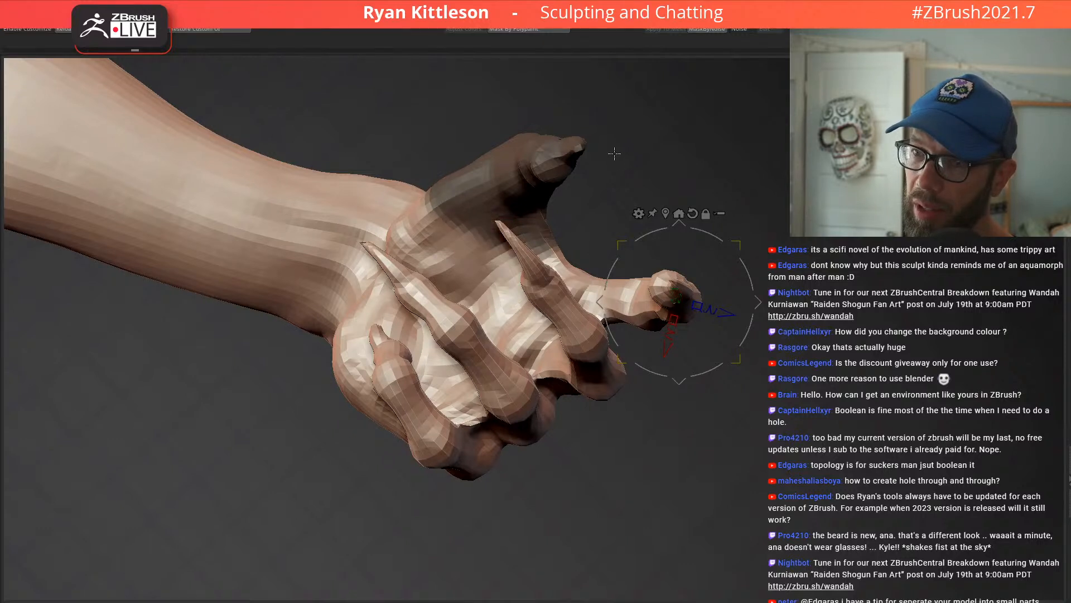
{"action": "left_click", "coordinate": [649, 156], "text": "ctrl"}
{"action": "left_click", "coordinate": [429, 228], "text": "alt"}
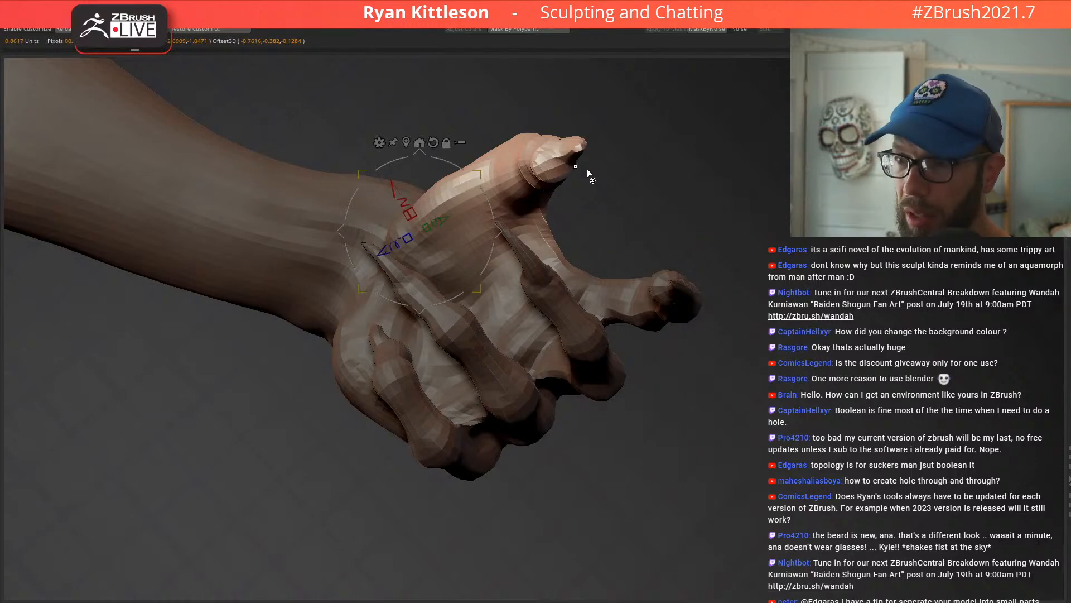
{"action": "left_click", "coordinate": [643, 145], "text": "alt"}
Step: Rotate the thumb at its base so that it lies closer to the fingers
{"action": "right_click_drag", "start_coordinate": [679, 190], "coordinate": [341, 240]}
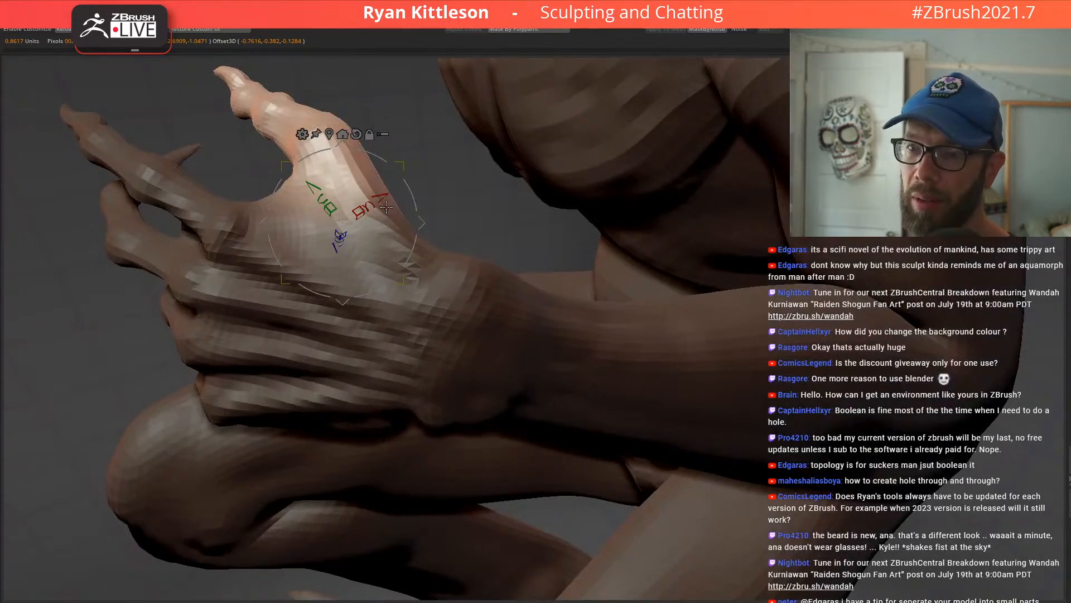
{"action": "left_click_drag", "start_coordinate": [369, 202], "coordinate": [378, 208]}
{"action": "right_click_drag", "start_coordinate": [385, 245], "coordinate": [326, 240]}
{"action": "left_click_drag", "start_coordinate": [523, 223], "coordinate": [518, 218]}
Step: Limit the unmasked area to the thumb's outer section and move the gizmo onto its joint
{"action": "mouse_move", "coordinate": [357, 240]}
{"action": "right_mouse_down"}
{"action": "mouse_move", "coordinate": [435, 240]}
{"action": "mouse_move", "coordinate": [459, 210]}
{"action": "mouse_move", "coordinate": [436, 234]}
{"action": "mouse_move", "coordinate": [416, 220]}
{"action": "mouse_move", "coordinate": [412, 194]}
{"action": "mouse_move", "coordinate": [407, 217]}
{"action": "right_mouse_up"}
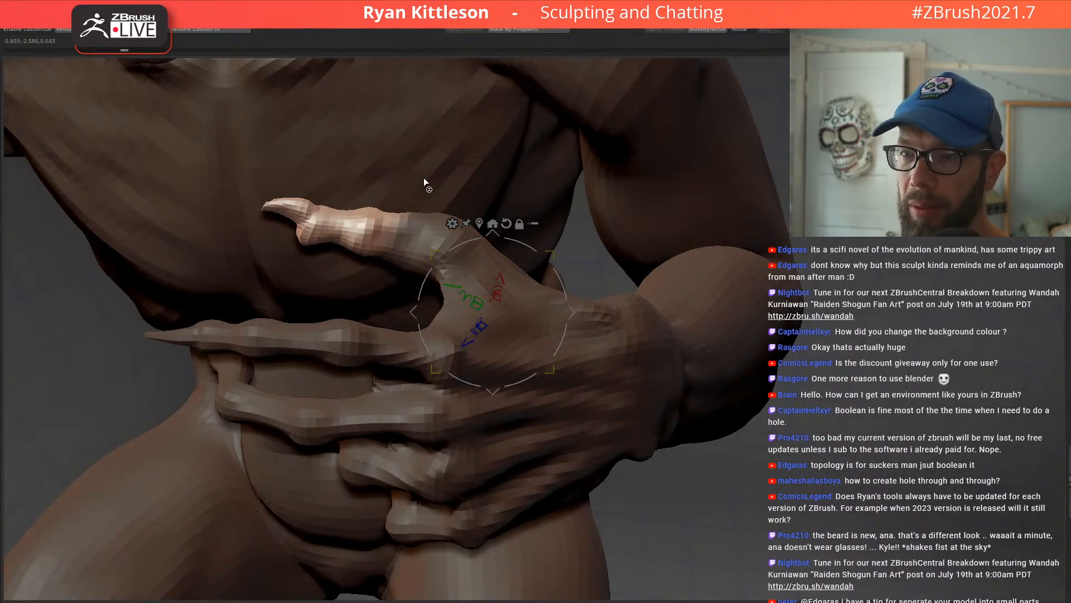
{"action": "key", "text": "Escape"}
{"action": "right_click_drag", "start_coordinate": [434, 254], "coordinate": [636, 196]}
{"action": "mouse_move", "coordinate": [804, 155]}
{"action": "left_mouse_down", "text": "ctrl"}
{"action": "mouse_move", "coordinate": [397, 178]}
{"action": "mouse_move", "coordinate": [385, 290]}
{"action": "mouse_move", "coordinate": [607, 304]}
{"action": "left_mouse_up", "text": "ctrl"}
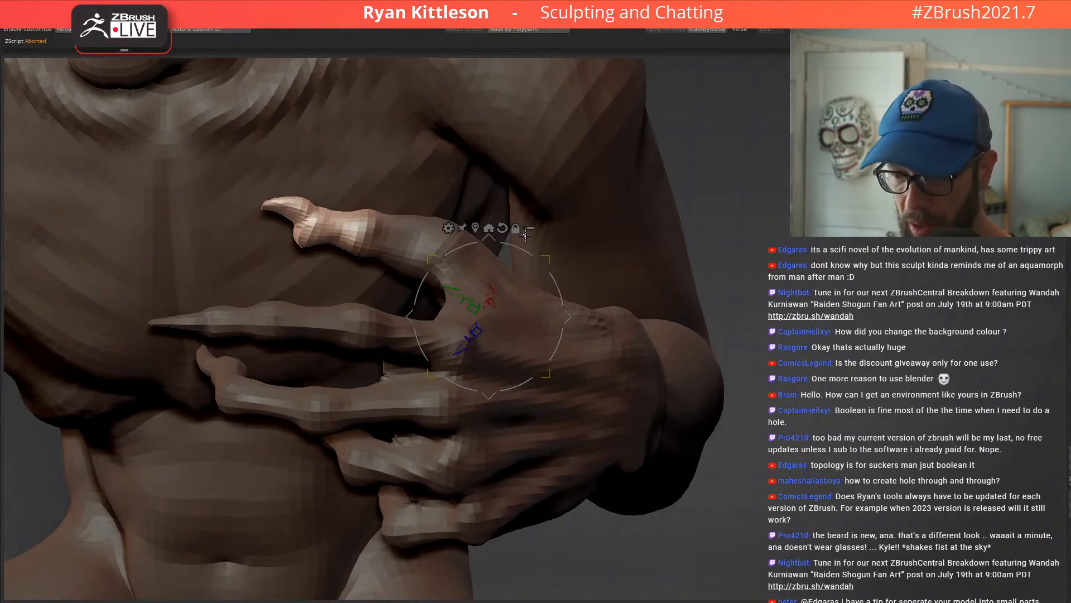
{"action": "left_click", "coordinate": [367, 233], "text": "alt"}
{"action": "right_click_drag", "start_coordinate": [367, 233], "coordinate": [434, 213]}
Step: Clear the mask, show the whole scene and make the ground block active
{"action": "right_click_drag", "start_coordinate": [414, 170], "coordinate": [495, 271], "text": "ctrl"}
{"action": "key", "text": "ctrl+shift+a"}
{"action": "key", "text": "q"}
{"action": "right_click_drag", "start_coordinate": [556, 285], "coordinate": [612, 279]}
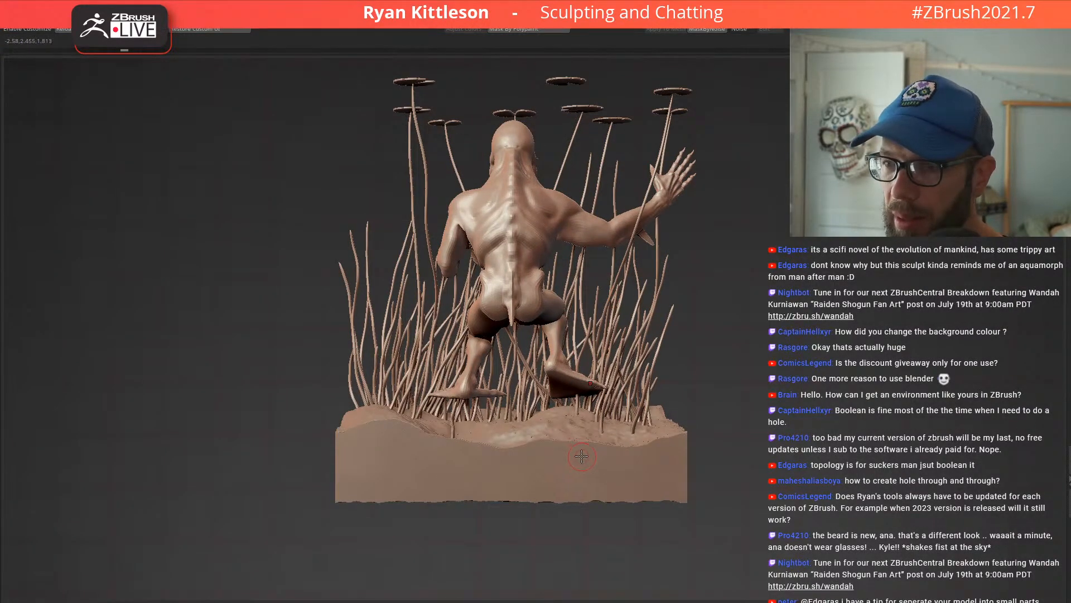
{"action": "right_click_drag", "start_coordinate": [558, 454], "coordinate": [537, 426]}
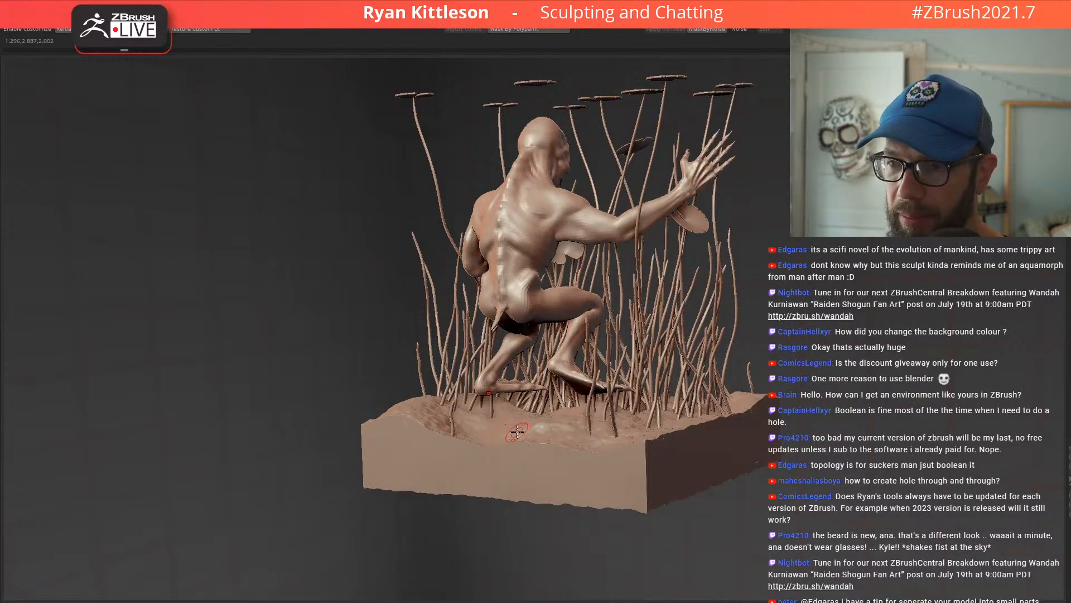
Step: Move the ground block with the gizmo so that the creature's feet rest on its surface
{"action": "key", "text": "w"}
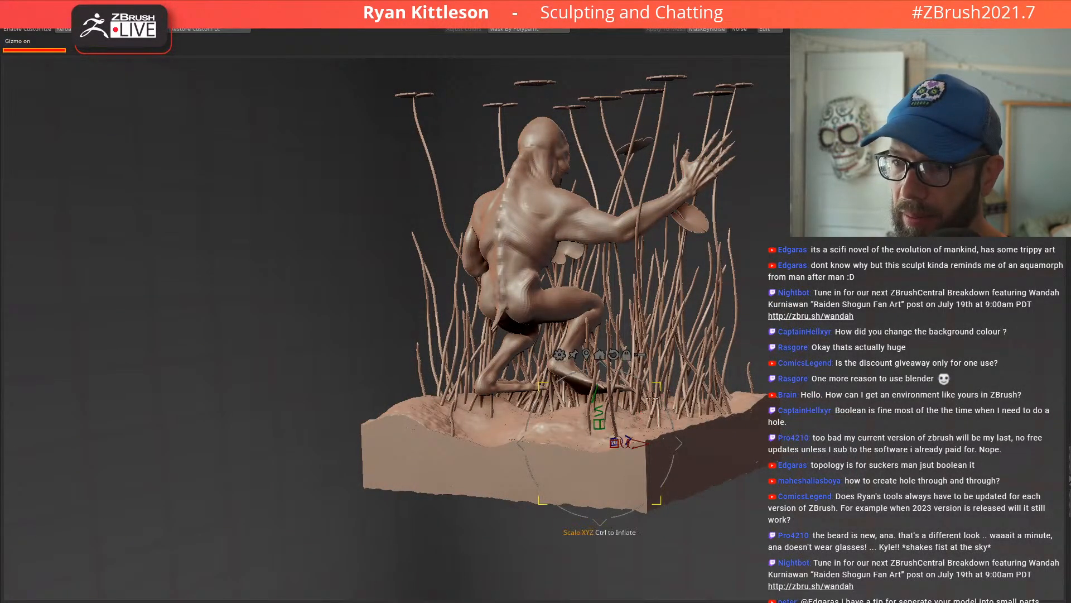
{"action": "mouse_move", "coordinate": [597, 396]}
{"action": "left_mouse_down"}
{"action": "mouse_move", "coordinate": [592, 377]}
{"action": "mouse_move", "coordinate": [608, 382]}
{"action": "mouse_move", "coordinate": [562, 401]}
{"action": "left_mouse_up"}
{"action": "right_click_drag", "start_coordinate": [561, 401], "coordinate": [572, 429], "text": "ctrl"}
{"action": "left_click_drag", "start_coordinate": [580, 408], "coordinate": [581, 384]}
{"action": "mouse_move", "coordinate": [581, 384]}
{"action": "right_mouse_down"}
{"action": "mouse_move", "coordinate": [527, 421]}
{"action": "mouse_move", "coordinate": [549, 448]}
{"action": "mouse_move", "coordinate": [500, 445]}
{"action": "mouse_move", "coordinate": [543, 435]}
{"action": "right_mouse_up"}
Step: Reshape the ground surface around both webbed feet and check their contact from several sides
{"action": "key", "text": "q"}
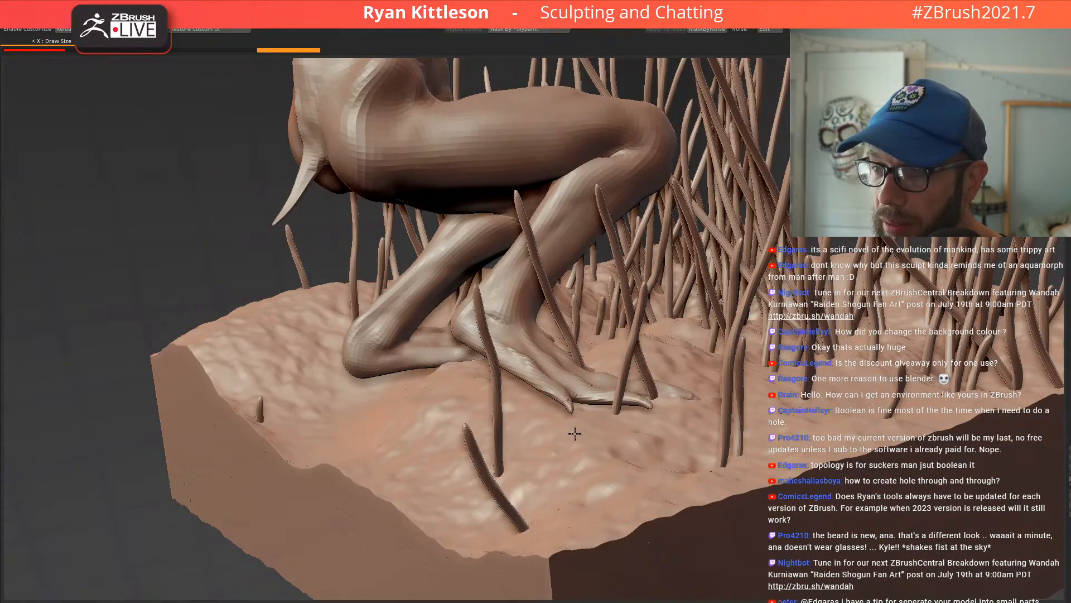
{"action": "right_click_drag", "start_coordinate": [562, 411], "coordinate": [746, 317]}
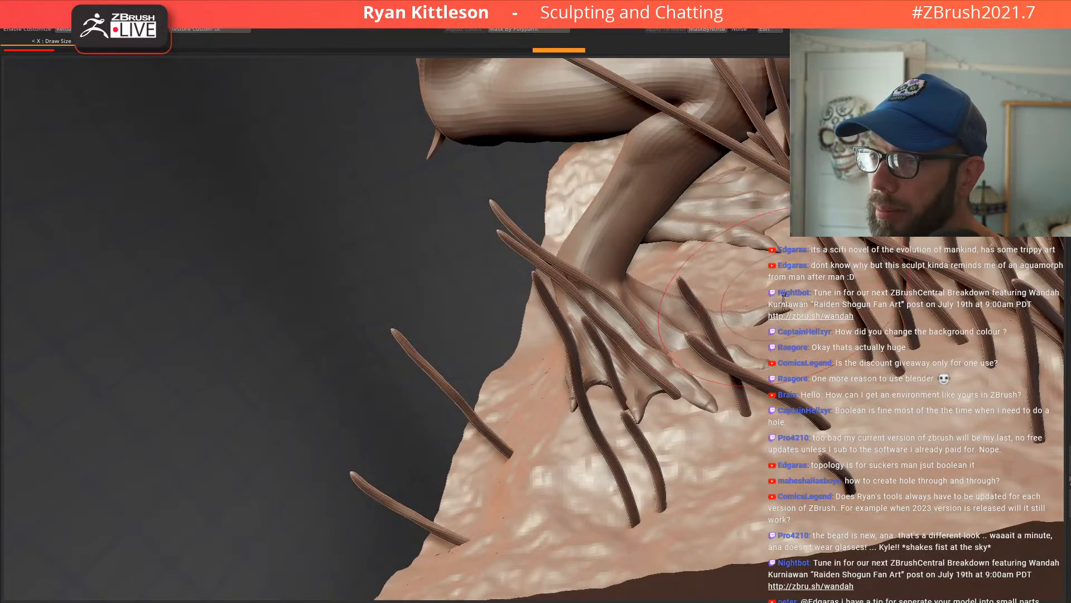
{"action": "left_click_drag", "start_coordinate": [698, 371], "coordinate": [684, 373]}
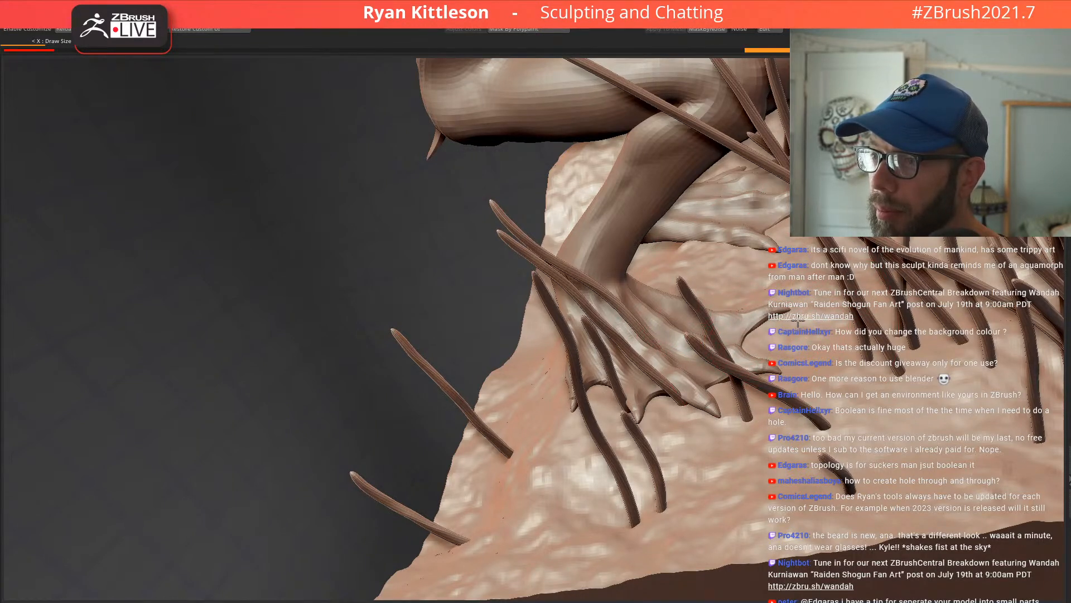
{"action": "right_click_drag", "start_coordinate": [785, 377], "coordinate": [556, 476]}
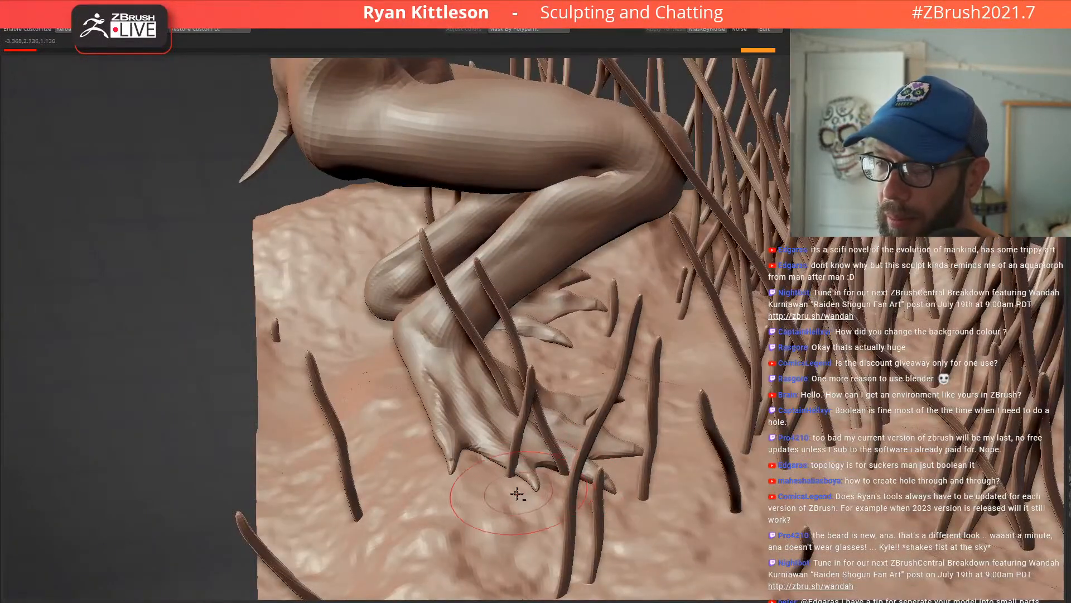
{"action": "mouse_move", "coordinate": [497, 453]}
{"action": "right_mouse_down"}
{"action": "mouse_move", "coordinate": [435, 436]}
{"action": "mouse_move", "coordinate": [494, 473]}
{"action": "right_mouse_up"}
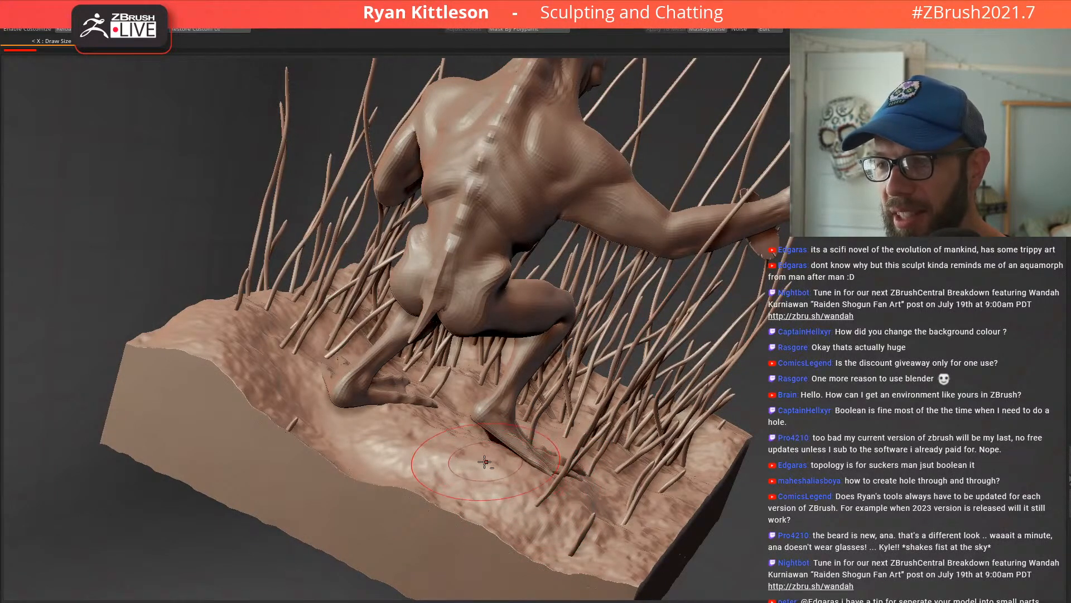
{"action": "mouse_move", "coordinate": [492, 466]}
{"action": "right_mouse_down"}
{"action": "mouse_move", "coordinate": [510, 467]}
{"action": "mouse_move", "coordinate": [338, 444]}
{"action": "right_mouse_up"}
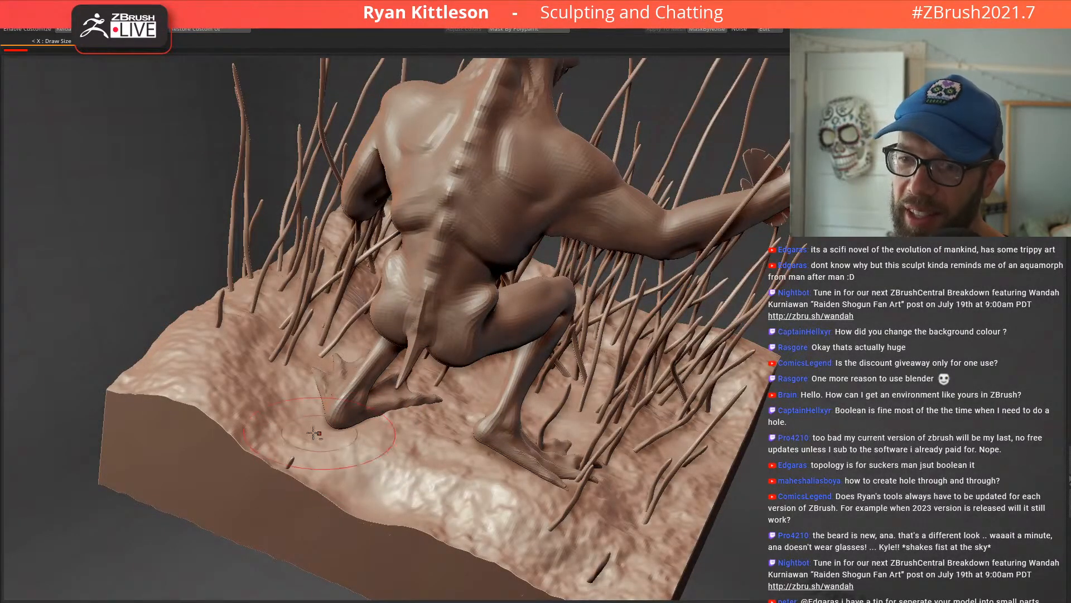
{"action": "mouse_move", "coordinate": [336, 420]}
{"action": "right_mouse_down"}
{"action": "mouse_move", "coordinate": [309, 416]}
{"action": "mouse_move", "coordinate": [298, 365]}
{"action": "mouse_move", "coordinate": [292, 380]}
{"action": "right_mouse_up"}
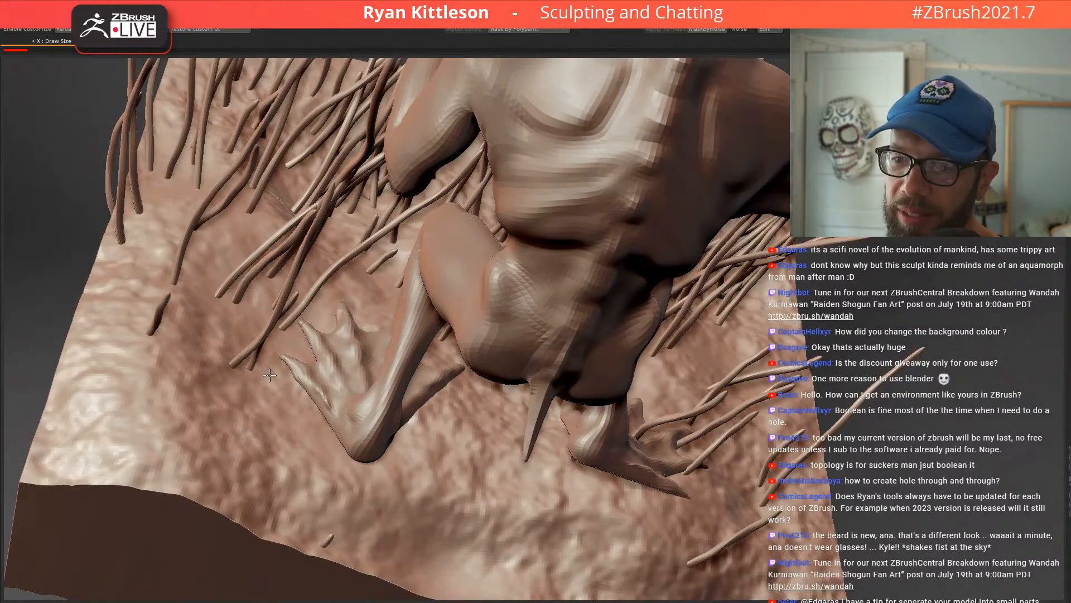
{"action": "right_click_drag", "start_coordinate": [294, 338], "coordinate": [156, 335]}
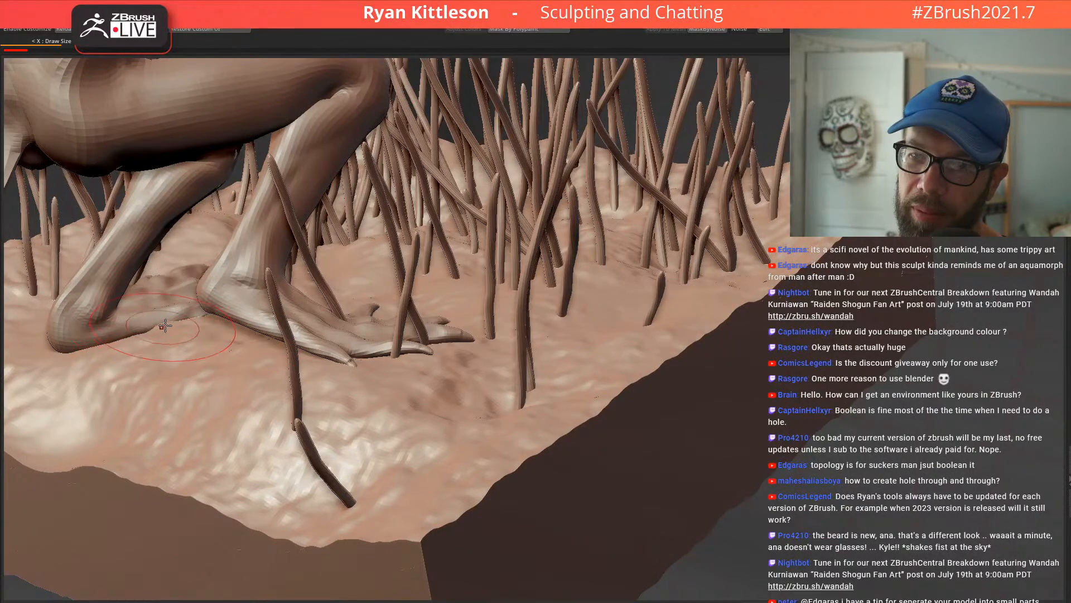
{"action": "right_click_drag", "start_coordinate": [148, 334], "coordinate": [241, 285]}
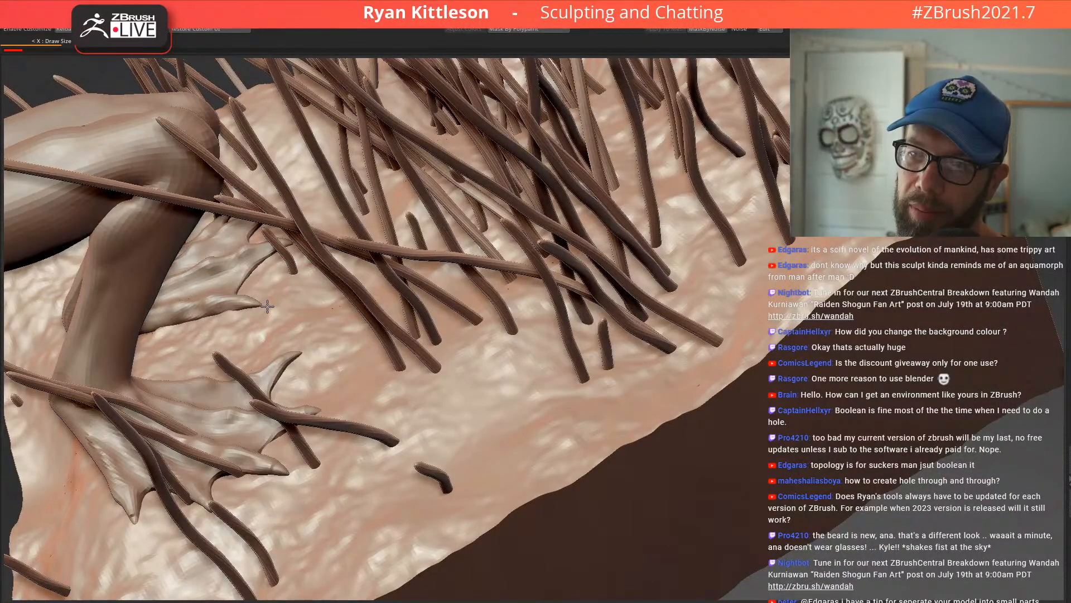
{"action": "right_click_drag", "start_coordinate": [259, 308], "coordinate": [626, 286]}
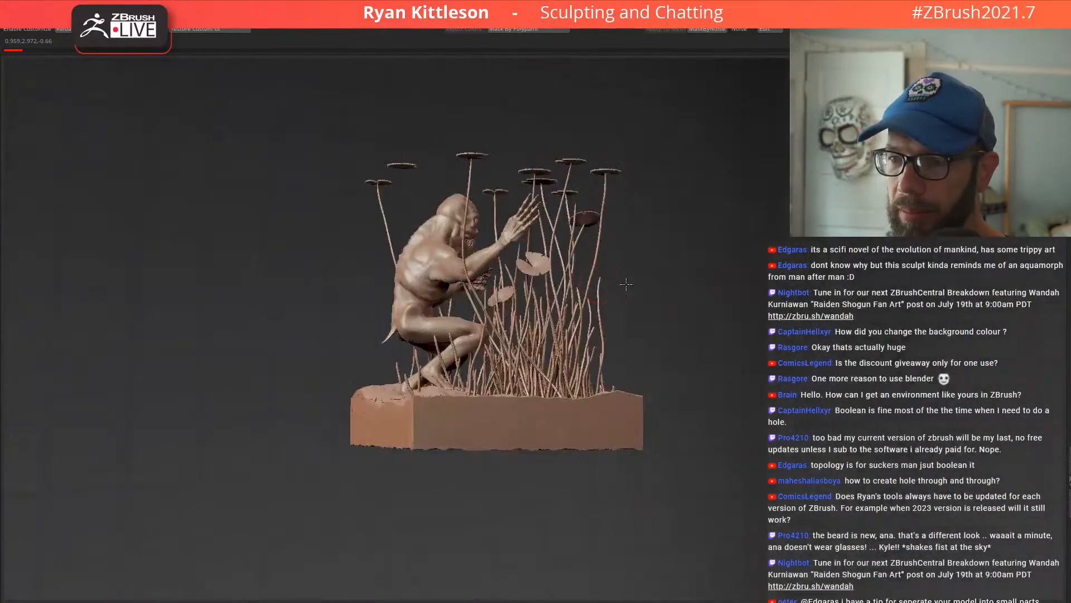
Step: Select the creature, show it alone, mask everything except the raised arm and activate the gizmo
{"action": "left_click", "coordinate": [435, 323], "text": "alt"}
{"action": "right_click_drag", "start_coordinate": [438, 321], "coordinate": [372, 321]}
{"action": "mouse_move", "coordinate": [437, 297]}
{"action": "right_mouse_down", "text": "ctrl"}
{"action": "mouse_move", "coordinate": [424, 268]}
{"action": "mouse_move", "coordinate": [487, 296]}
{"action": "mouse_move", "coordinate": [458, 284]}
{"action": "mouse_move", "coordinate": [382, 285]}
{"action": "mouse_move", "coordinate": [431, 281]}
{"action": "mouse_move", "coordinate": [396, 234]}
{"action": "right_mouse_up", "text": "ctrl"}
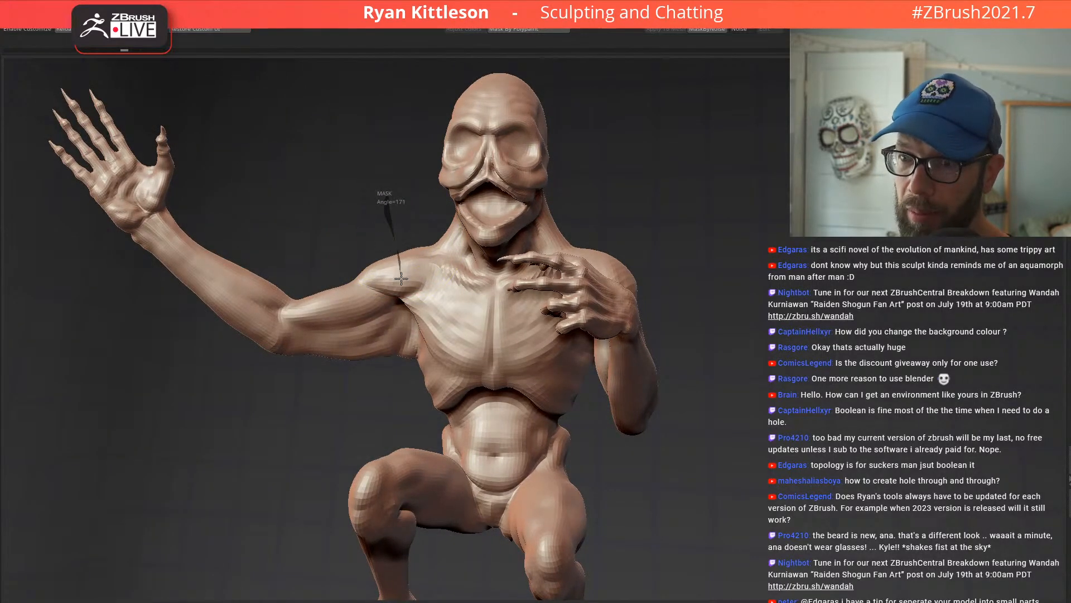
{"action": "mouse_move", "coordinate": [414, 335]}
{"action": "left_mouse_down", "text": "ctrl"}
{"action": "mouse_move", "coordinate": [145, 273]}
{"action": "mouse_move", "coordinate": [73, 95]}
{"action": "mouse_move", "coordinate": [390, 240]}
{"action": "mouse_move", "coordinate": [412, 299]}
{"action": "left_mouse_up", "text": "ctrl"}
{"action": "right_click_drag", "start_coordinate": [413, 300], "coordinate": [417, 303]}
{"action": "key", "text": "w"}
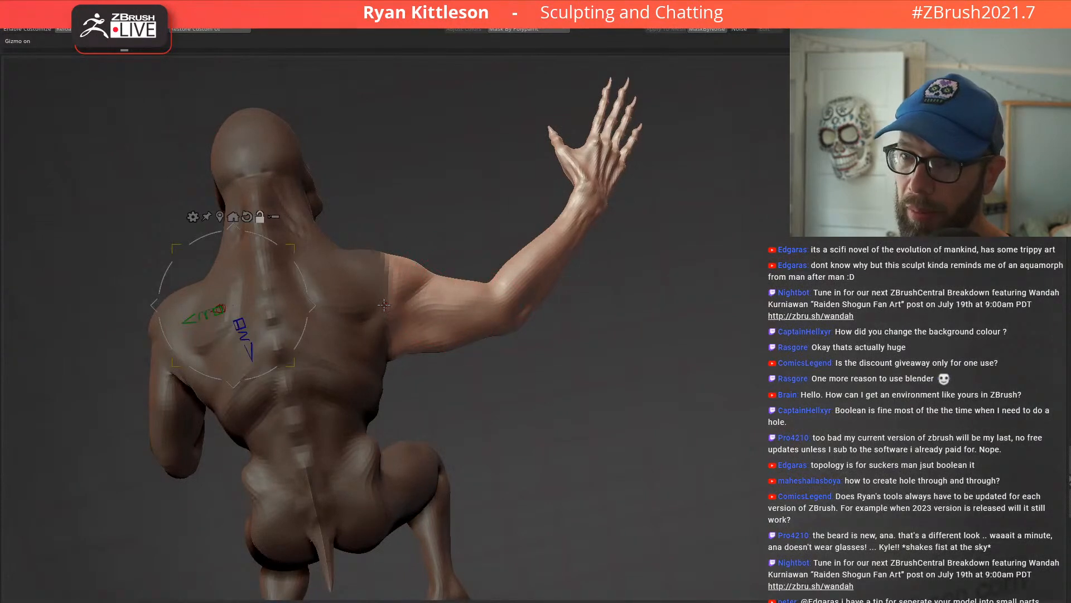
Step: Place the gizmo at the right shoulder and rotate the raised arm down and toward the front of the body
{"action": "left_click", "coordinate": [491, 285], "text": "ctrl"}
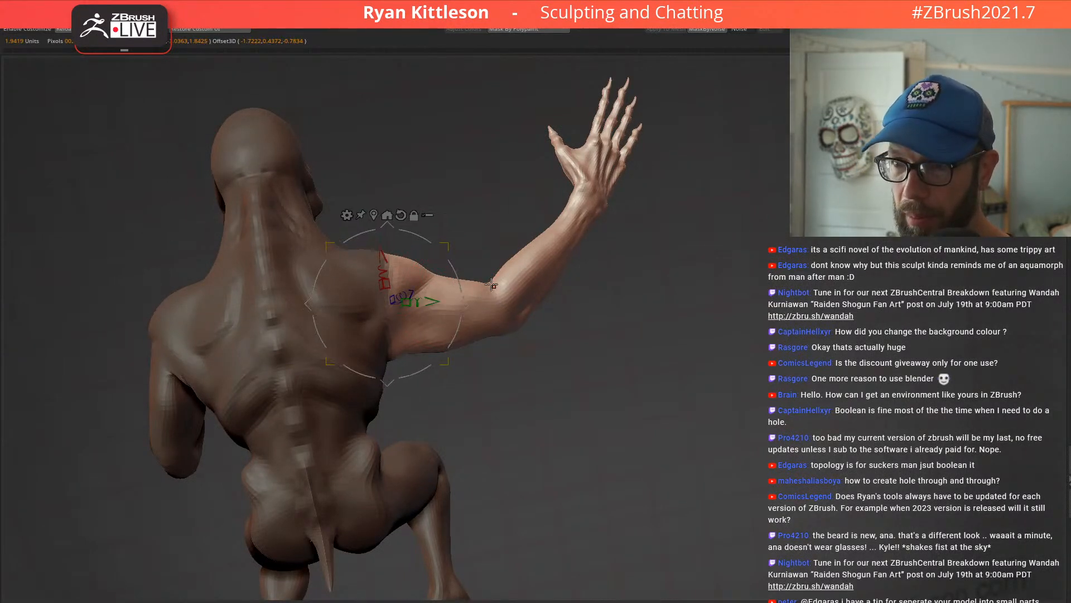
{"action": "left_click", "coordinate": [493, 282], "text": "ctrl"}
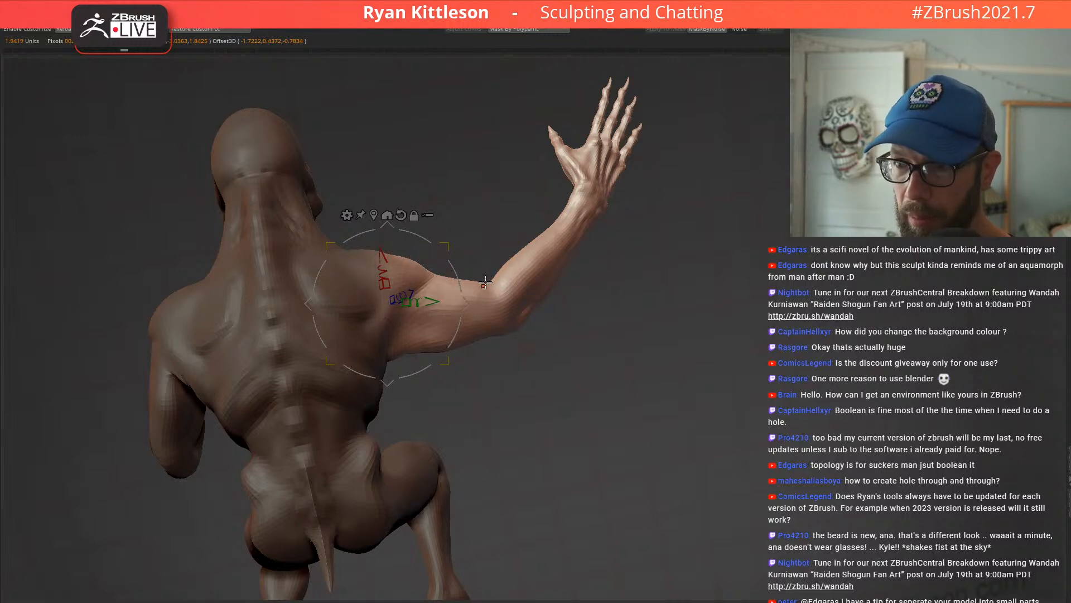
{"action": "right_click_drag", "start_coordinate": [491, 301], "coordinate": [511, 438]}
{"action": "left_click_drag", "start_coordinate": [470, 324], "coordinate": [414, 273]}
{"action": "right_click_drag", "start_coordinate": [558, 318], "coordinate": [539, 257]}
{"action": "left_click_drag", "start_coordinate": [473, 325], "coordinate": [464, 369]}
{"action": "right_click_drag", "start_coordinate": [464, 369], "coordinate": [527, 255]}
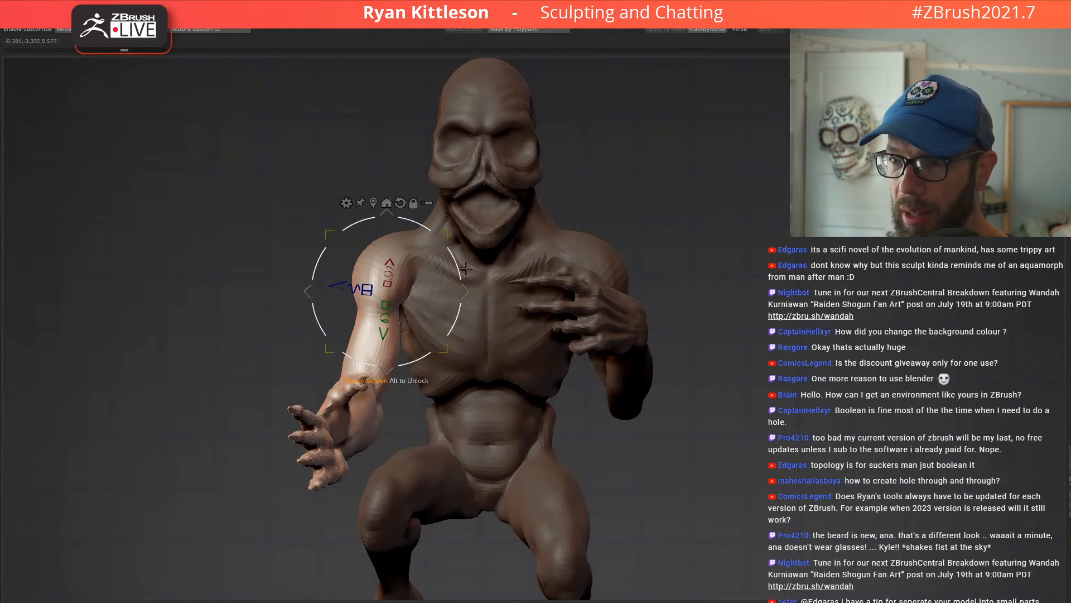
Step: Refine the right arm's rotation about the shoulder until the forearm and hand reach forward
{"action": "right_click_drag", "start_coordinate": [534, 286], "coordinate": [409, 326]}
{"action": "left_click_drag", "start_coordinate": [409, 326], "coordinate": [418, 346]}
{"action": "mouse_move", "coordinate": [419, 346]}
{"action": "right_mouse_down"}
{"action": "mouse_move", "coordinate": [493, 265]}
{"action": "mouse_move", "coordinate": [425, 300]}
{"action": "mouse_move", "coordinate": [479, 304]}
{"action": "mouse_move", "coordinate": [468, 310]}
{"action": "right_mouse_up"}
{"action": "left_click_drag", "start_coordinate": [401, 318], "coordinate": [394, 318]}
{"action": "right_click_drag", "start_coordinate": [402, 316], "coordinate": [484, 293]}
{"action": "left_click_drag", "start_coordinate": [487, 291], "coordinate": [470, 291]}
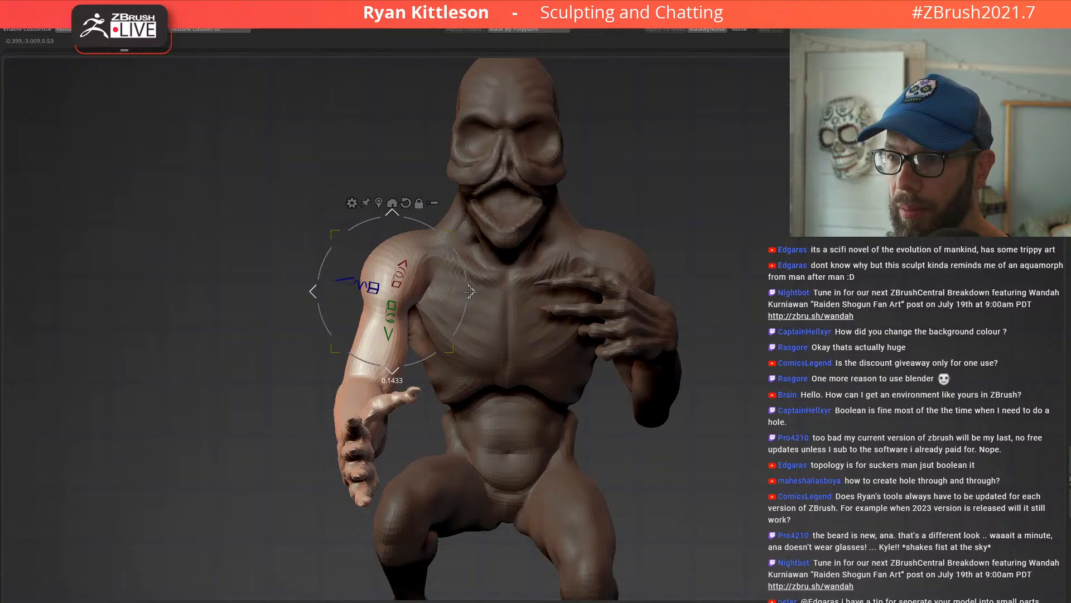
{"action": "right_click_drag", "start_coordinate": [479, 310], "coordinate": [518, 304]}
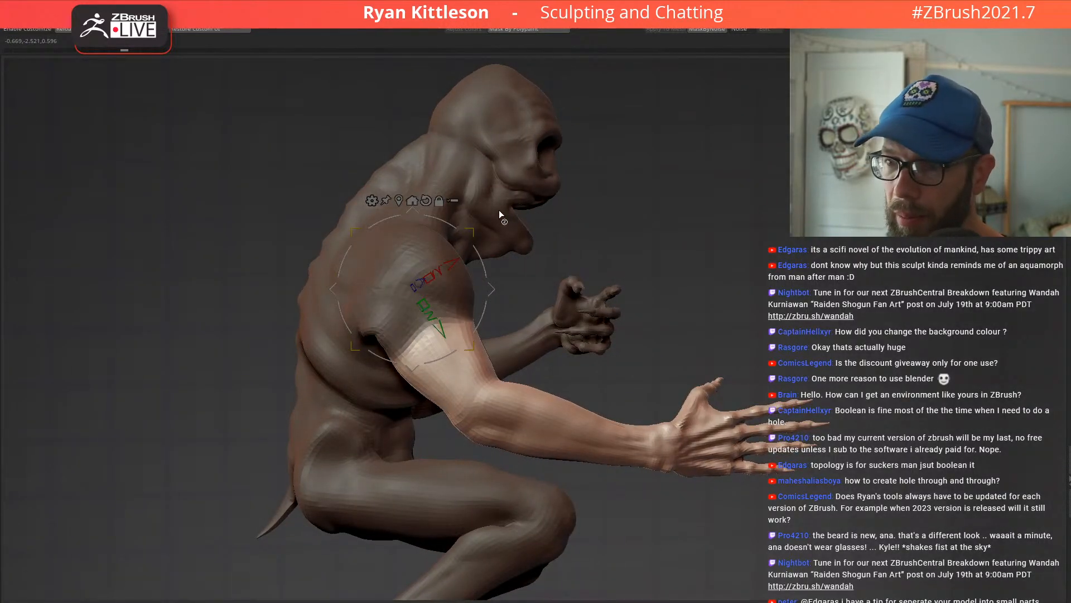
Step: Extend the mask over the right upper arm, place the gizmo at the elbow and bend the forearm upward
{"action": "key", "text": "Escape"}
{"action": "left_click", "coordinate": [514, 234], "text": "ctrl"}
{"action": "left_click", "coordinate": [505, 404]}
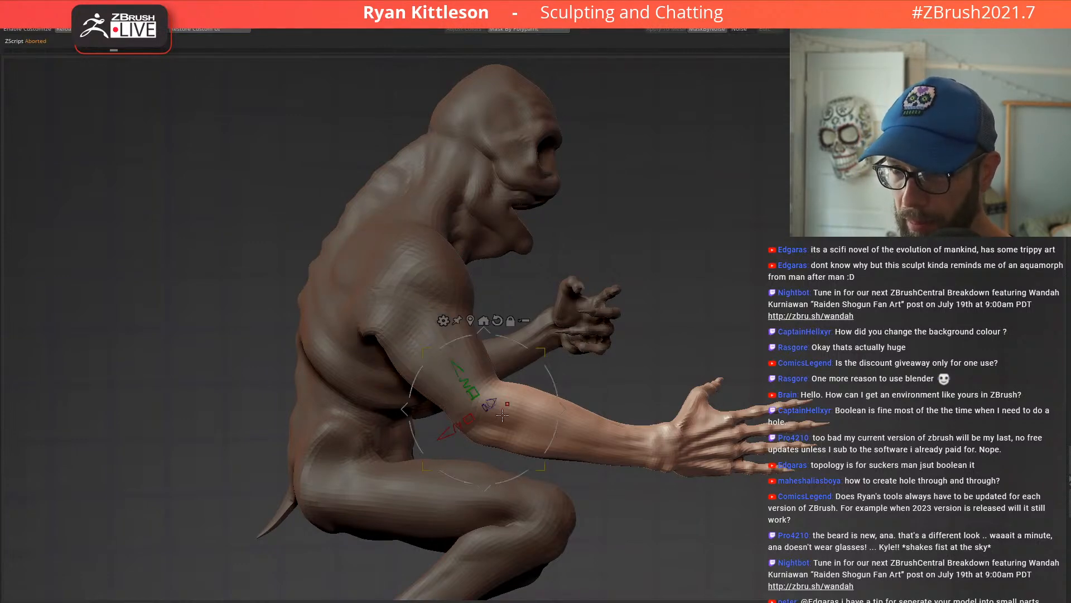
{"action": "left_click_drag", "start_coordinate": [553, 385], "coordinate": [533, 342]}
{"action": "left_click_drag", "start_coordinate": [611, 307], "coordinate": [587, 251]}
{"action": "mouse_move", "coordinate": [587, 251]}
{"action": "right_mouse_down"}
{"action": "mouse_move", "coordinate": [558, 262]}
{"action": "mouse_move", "coordinate": [576, 280]}
{"action": "right_mouse_up"}
Step: Replace the mask with one that covers everything except the right hand, extending it down the forearm to the wrist
{"action": "key", "text": "q"}
{"action": "right_click_drag", "start_coordinate": [482, 304], "coordinate": [528, 286], "text": "ctrl"}
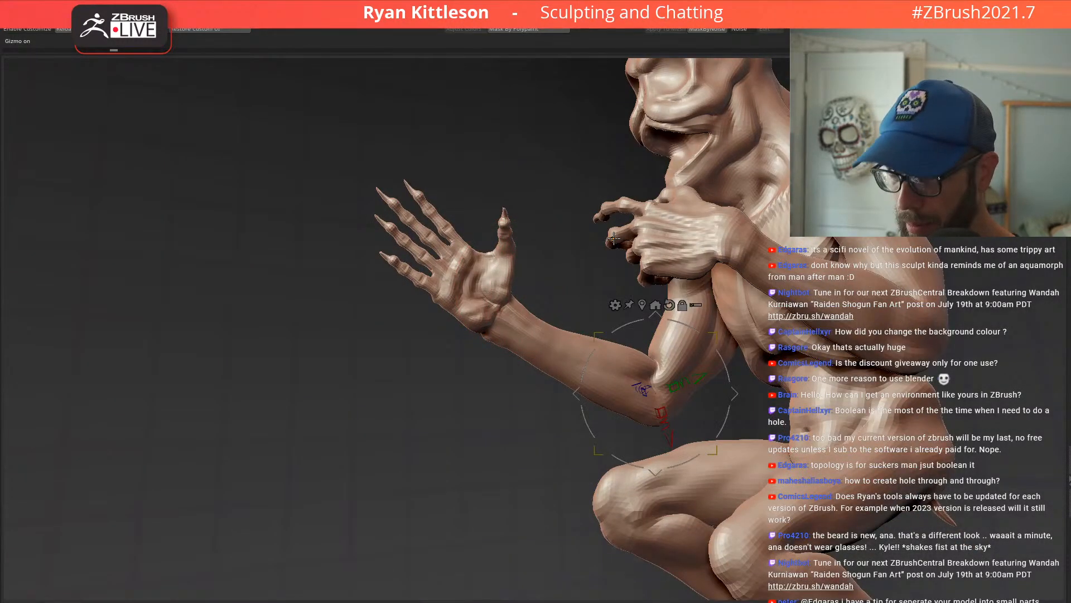
{"action": "key", "text": "ctrl+h"}
{"action": "key", "text": "ctrl+shift+s"}
{"action": "key", "text": "ctrl+shift+s"}
{"action": "key", "text": "ctrl+shift+s"}
{"action": "key", "text": "ctrl+shift+s"}
{"action": "key", "text": "ctrl+shift+s"}
{"action": "key", "text": "ctrl+shift+s"}
{"action": "key", "text": "ctrl+shift+s"}
{"action": "key", "text": "ctrl+shift+s"}
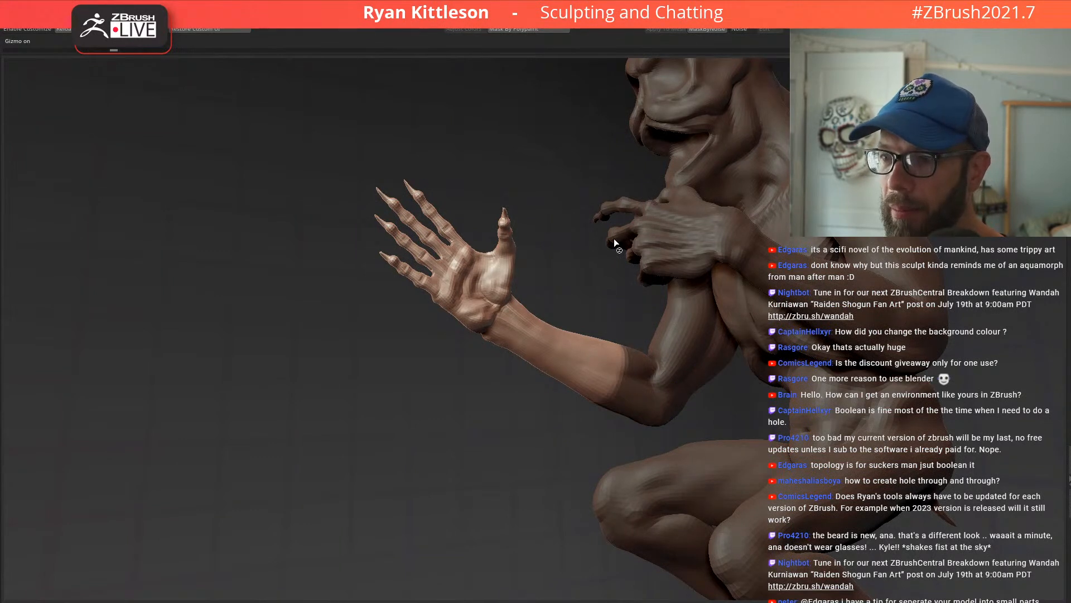
{"action": "key", "text": "ctrl+z"}
{"action": "key", "text": "ctrl+z"}
{"action": "key", "text": "ctrl+z"}
{"action": "key", "text": "ctrl+z"}
{"action": "key", "text": "ctrl+z"}
{"action": "key", "text": "ctrl+z"}
{"action": "key", "text": "ctrl+z"}
{"action": "key", "text": "ctrl+z"}
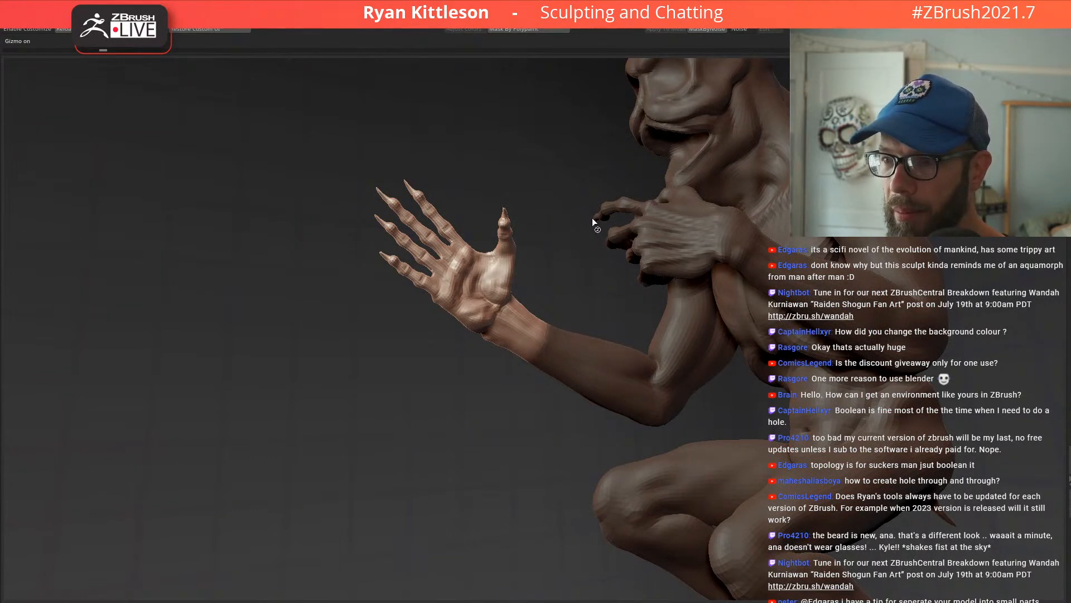
{"action": "key", "text": "ctrl+z"}
{"action": "key", "text": "ctrl+z"}
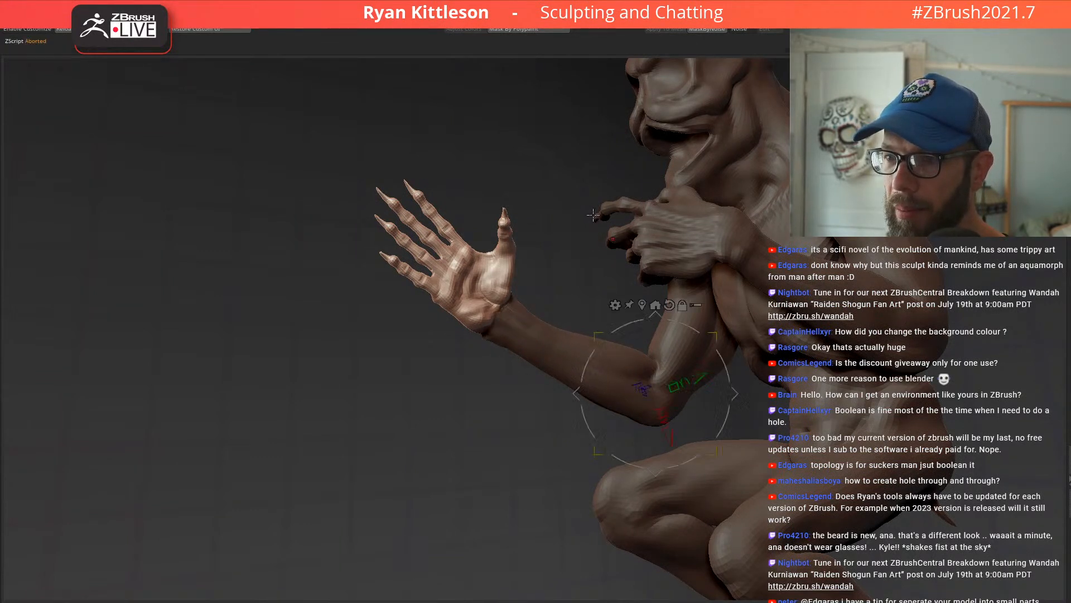
Step: Rotate the unmasked right hand about the wrist, adjusting its angle from several viewpoints
{"action": "key", "text": "w"}
{"action": "left_click_drag", "start_coordinate": [335, 279], "coordinate": [550, 288]}
{"action": "right_click_drag", "start_coordinate": [456, 293], "coordinate": [507, 293]}
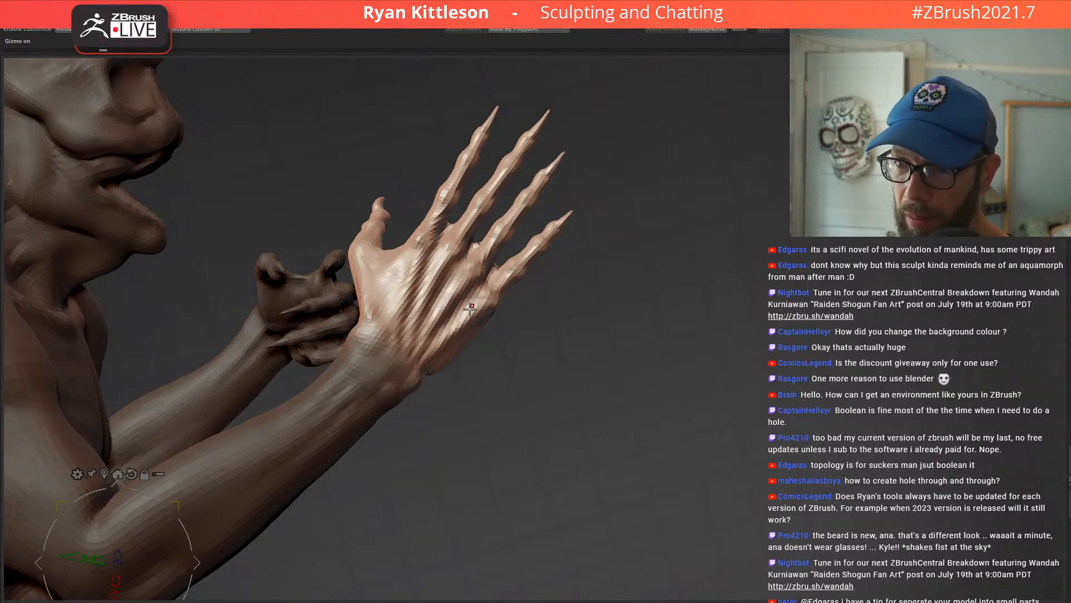
{"action": "right_click_drag", "start_coordinate": [440, 310], "coordinate": [503, 332]}
{"action": "left_click_drag", "start_coordinate": [461, 339], "coordinate": [437, 309]}
{"action": "right_click_drag", "start_coordinate": [647, 240], "coordinate": [550, 277]}
{"action": "left_click_drag", "start_coordinate": [464, 340], "coordinate": [483, 355]}
Step: Clear the hand's mask and mask everything except the right hand's four fingers
{"action": "mouse_move", "coordinate": [614, 313]}
{"action": "right_mouse_down"}
{"action": "mouse_move", "coordinate": [496, 298]}
{"action": "mouse_move", "coordinate": [512, 301]}
{"action": "mouse_move", "coordinate": [519, 348]}
{"action": "mouse_move", "coordinate": [533, 306]}
{"action": "mouse_move", "coordinate": [551, 292]}
{"action": "mouse_move", "coordinate": [630, 272]}
{"action": "mouse_move", "coordinate": [474, 283]}
{"action": "mouse_move", "coordinate": [509, 281]}
{"action": "mouse_move", "coordinate": [462, 153]}
{"action": "mouse_move", "coordinate": [484, 216]}
{"action": "right_mouse_up"}
{"action": "mouse_move", "coordinate": [450, 157]}
{"action": "right_mouse_down", "text": "ctrl"}
{"action": "mouse_move", "coordinate": [502, 191]}
{"action": "mouse_move", "coordinate": [445, 269]}
{"action": "mouse_move", "coordinate": [441, 224]}
{"action": "right_mouse_up", "text": "ctrl"}
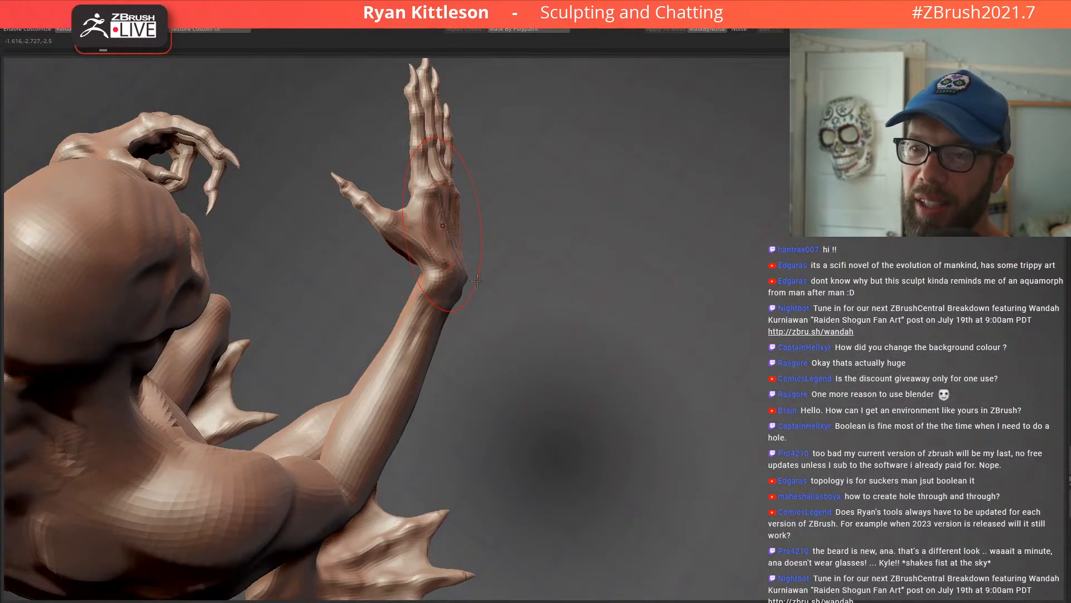
{"action": "mouse_move", "coordinate": [426, 256]}
{"action": "right_mouse_down"}
{"action": "mouse_move", "coordinate": [502, 251]}
{"action": "mouse_move", "coordinate": [455, 255]}
{"action": "mouse_move", "coordinate": [498, 264]}
{"action": "mouse_move", "coordinate": [444, 279]}
{"action": "mouse_move", "coordinate": [450, 335]}
{"action": "mouse_move", "coordinate": [526, 283]}
{"action": "mouse_move", "coordinate": [394, 292]}
{"action": "mouse_move", "coordinate": [447, 312]}
{"action": "mouse_move", "coordinate": [263, 408]}
{"action": "mouse_move", "coordinate": [453, 295]}
{"action": "right_mouse_up"}
{"action": "mouse_move", "coordinate": [418, 373]}
{"action": "right_mouse_down"}
{"action": "mouse_move", "coordinate": [357, 385]}
{"action": "mouse_move", "coordinate": [439, 316]}
{"action": "mouse_move", "coordinate": [440, 433]}
{"action": "mouse_move", "coordinate": [430, 290]}
{"action": "mouse_move", "coordinate": [411, 342]}
{"action": "right_mouse_up"}
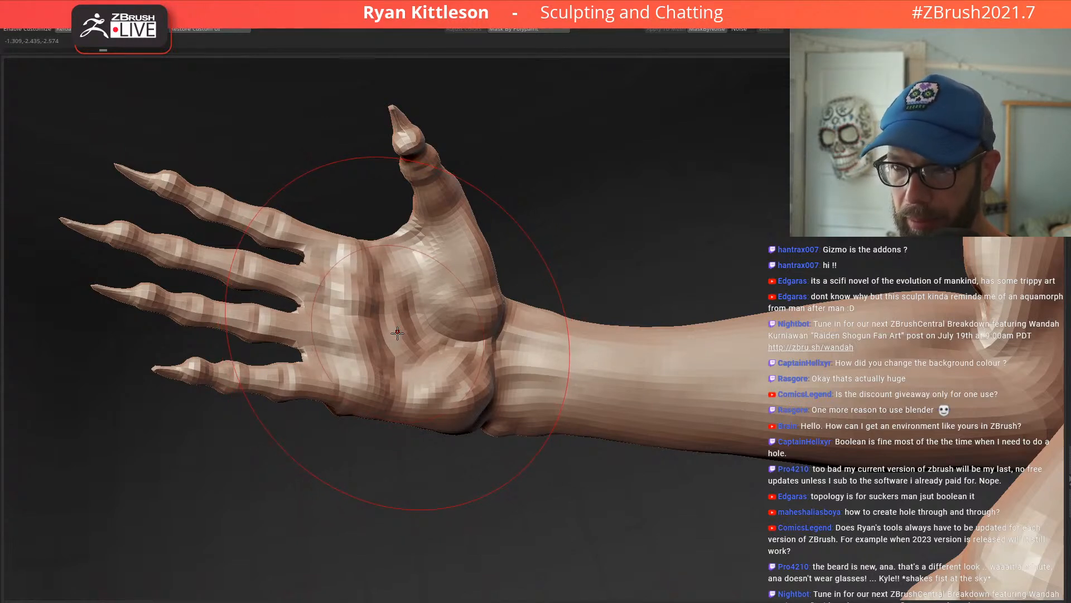
{"action": "mouse_move", "coordinate": [429, 294]}
{"action": "right_mouse_down"}
{"action": "mouse_move", "coordinate": [394, 223]}
{"action": "mouse_move", "coordinate": [382, 334]}
{"action": "right_mouse_up"}
{"action": "left_click_drag", "start_coordinate": [285, 201], "coordinate": [286, 230], "text": "ctrl"}
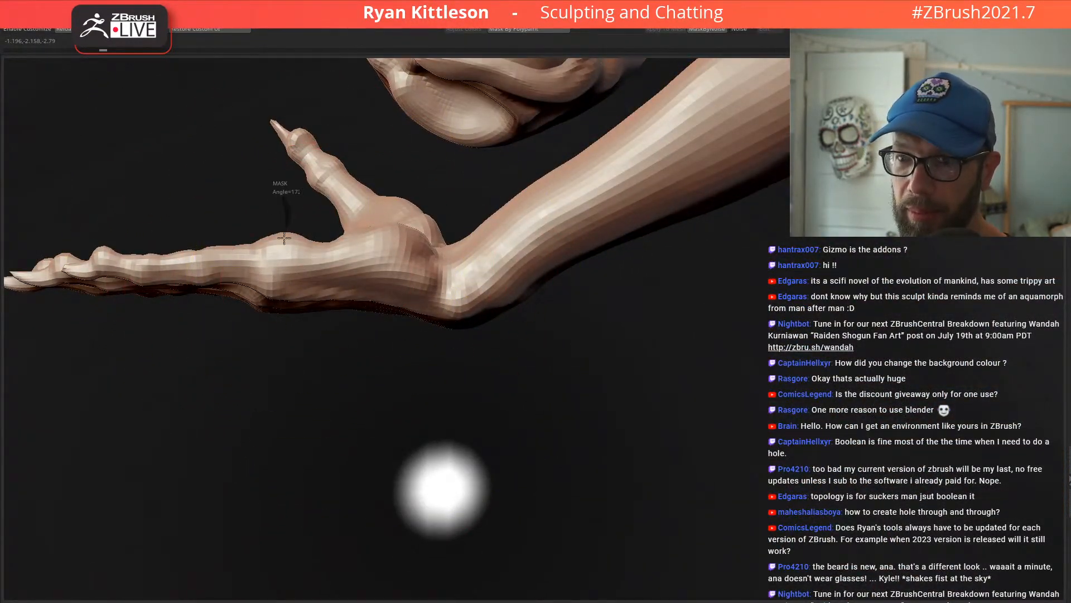
{"action": "left_click_drag", "start_coordinate": [247, 340], "coordinate": [8, 174], "text": "ctrl"}
{"action": "mouse_move", "coordinate": [285, 246]}
{"action": "right_mouse_down"}
{"action": "mouse_move", "coordinate": [312, 167]}
{"action": "mouse_move", "coordinate": [314, 193]}
{"action": "right_mouse_up"}
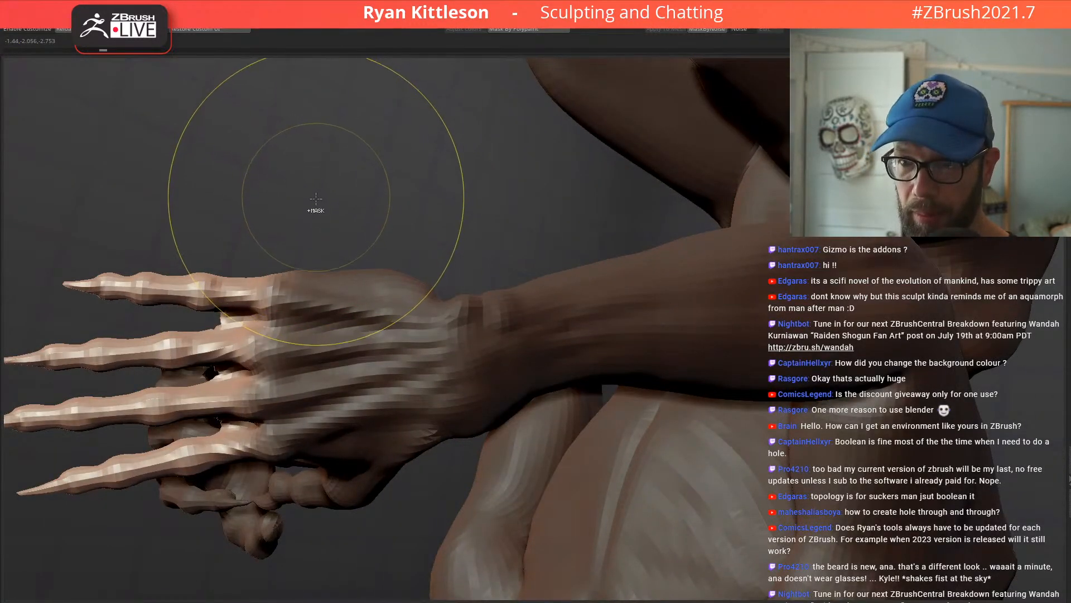
Step: Place the gizmo at the middle of the knuckles and rotate the four fingers inward toward the palm
{"action": "left_click", "coordinate": [277, 300]}
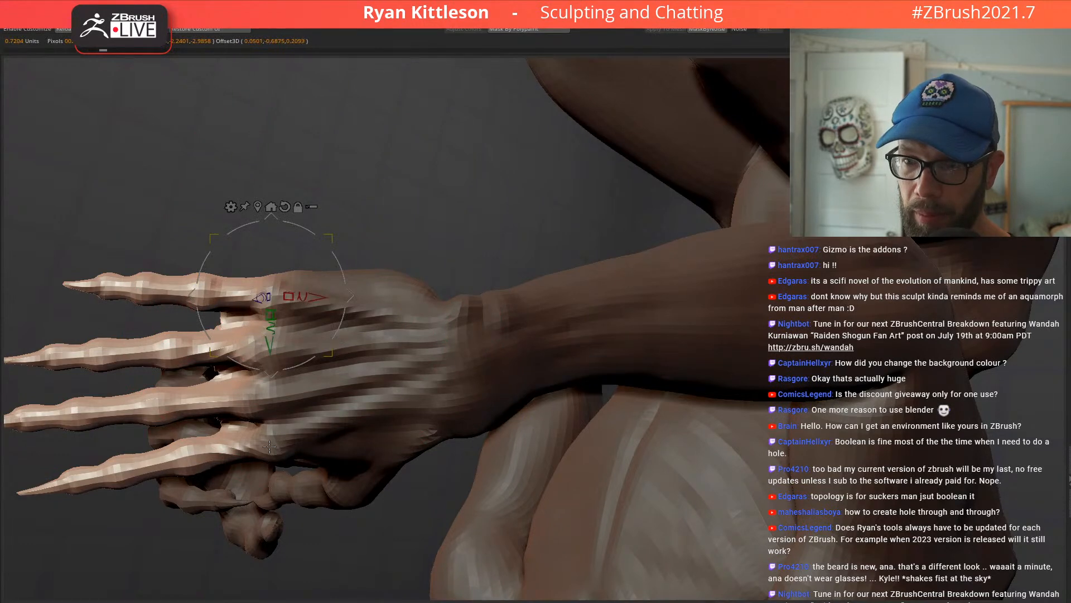
{"action": "left_click", "coordinate": [322, 330], "text": "alt"}
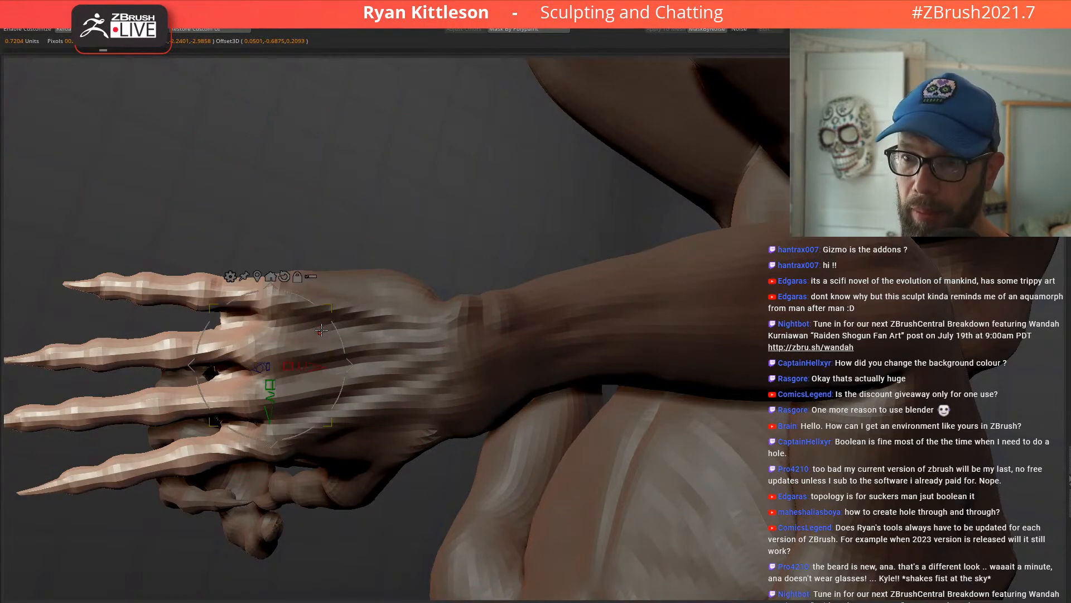
{"action": "left_click_drag", "start_coordinate": [275, 398], "coordinate": [238, 396]}
{"action": "right_click_drag", "start_coordinate": [276, 358], "coordinate": [419, 280]}
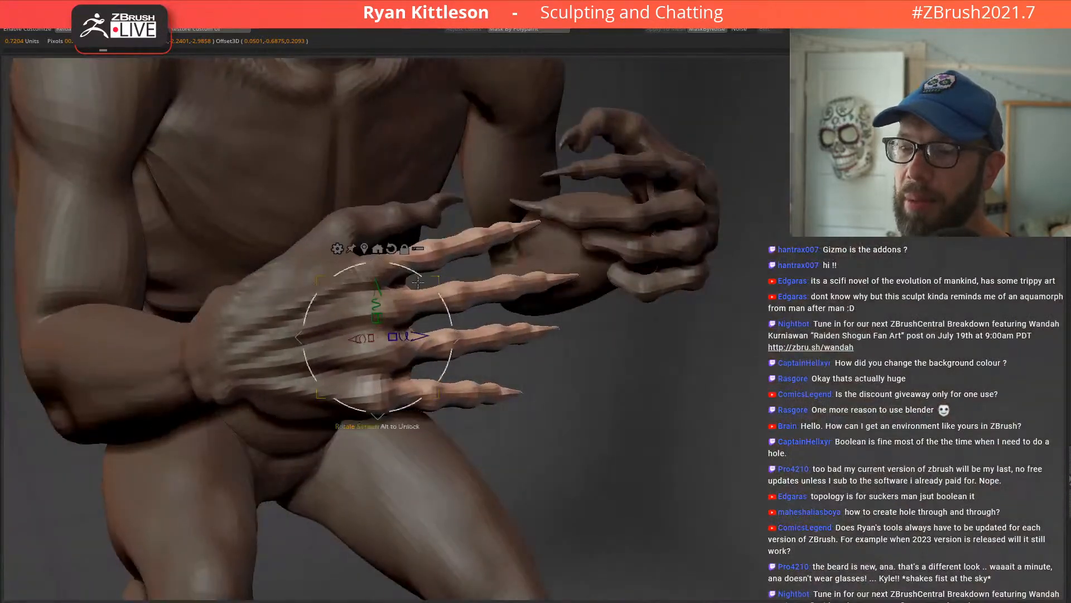
{"action": "right_click_drag", "start_coordinate": [404, 350], "coordinate": [513, 354]}
{"action": "left_click_drag", "start_coordinate": [516, 389], "coordinate": [511, 399]}
{"action": "right_click_drag", "start_coordinate": [533, 308], "coordinate": [408, 235]}
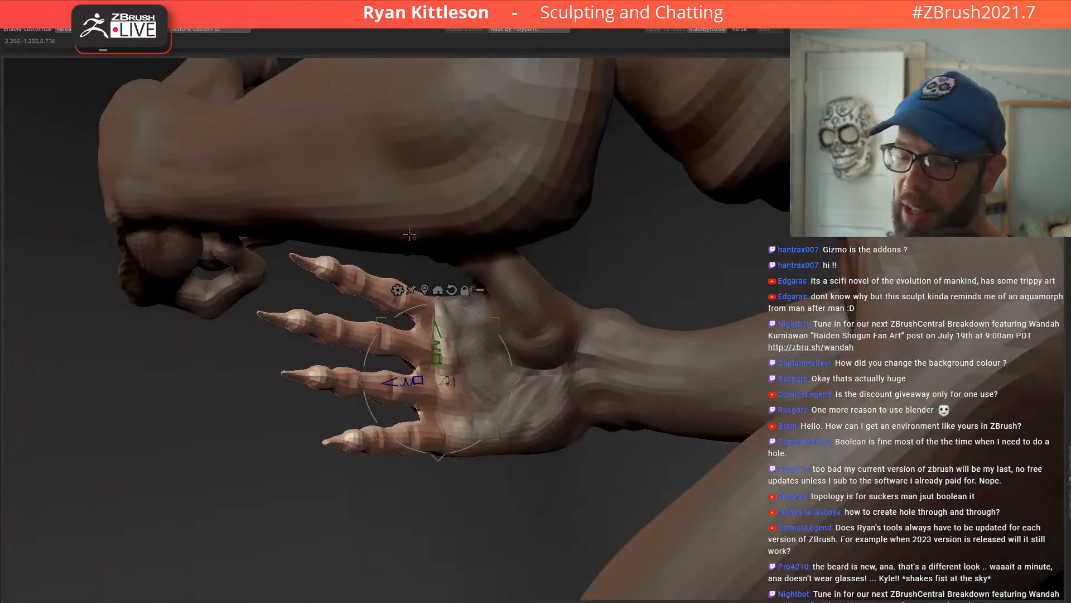
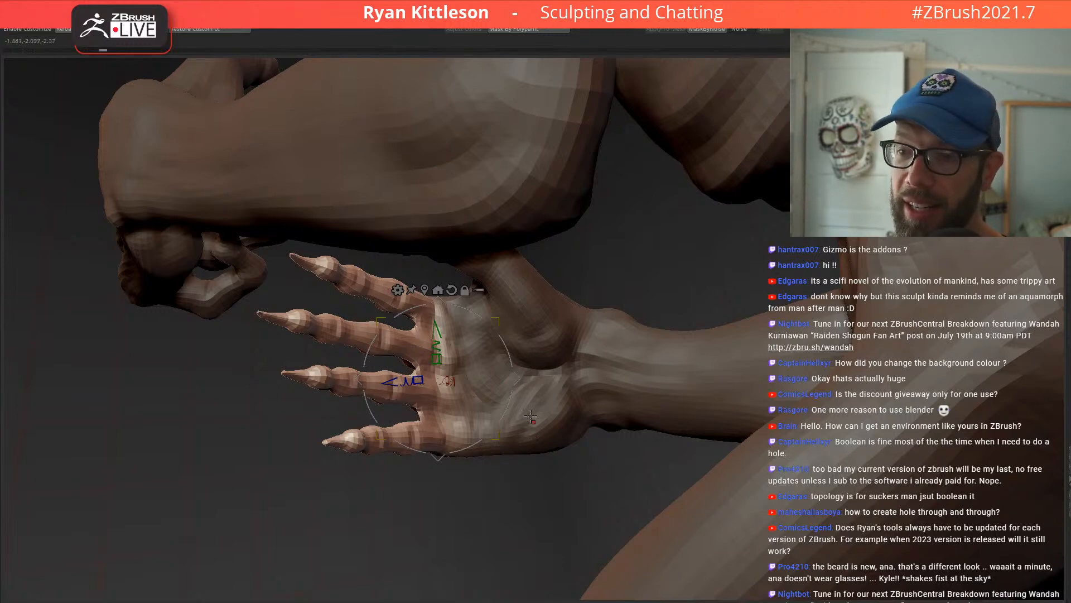
Step: Examine the bend of the right hand's fingers at the knuckles from several sides
{"action": "right_click_drag", "start_coordinate": [530, 426], "coordinate": [532, 330]}
{"action": "right_click_drag", "start_coordinate": [551, 406], "coordinate": [555, 375]}
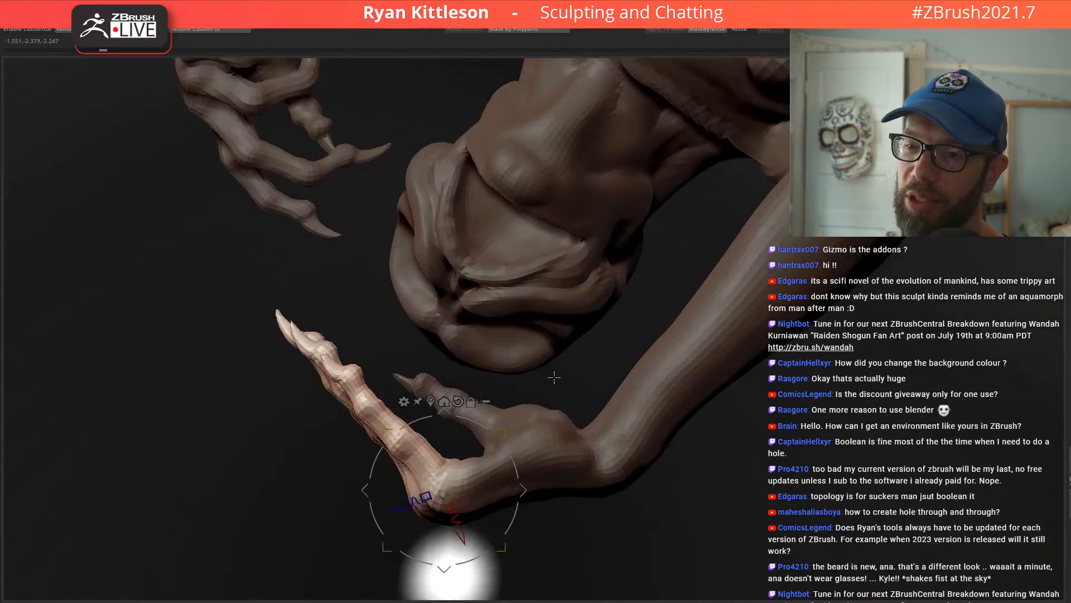
{"action": "right_click_drag", "start_coordinate": [555, 439], "coordinate": [537, 456]}
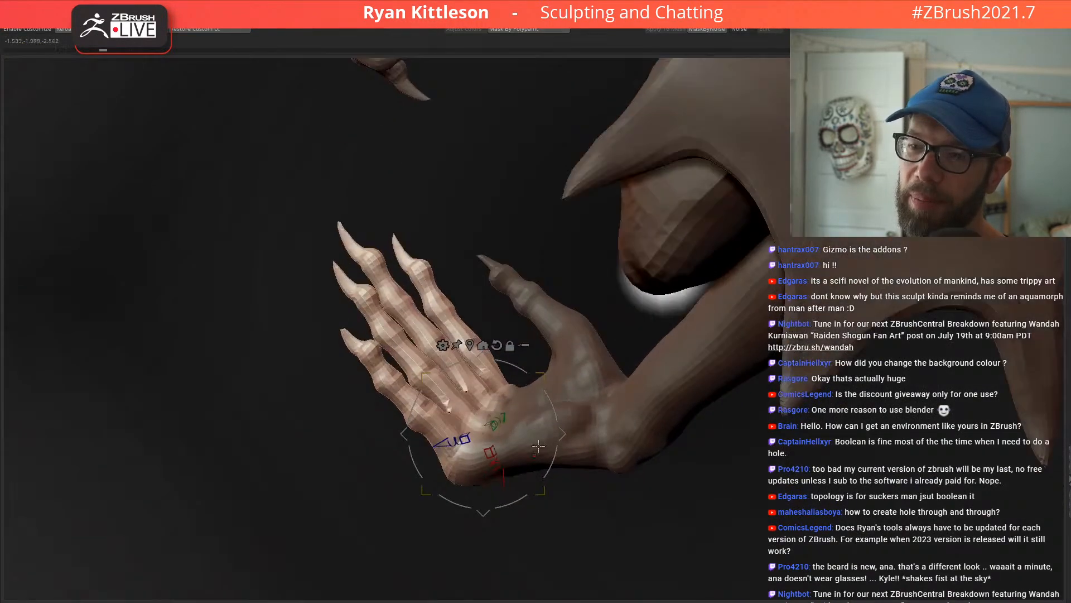
{"action": "right_click_drag", "start_coordinate": [565, 403], "coordinate": [542, 310]}
{"action": "right_click_drag", "start_coordinate": [565, 380], "coordinate": [587, 443]}
{"action": "right_click_drag", "start_coordinate": [631, 348], "coordinate": [541, 367]}
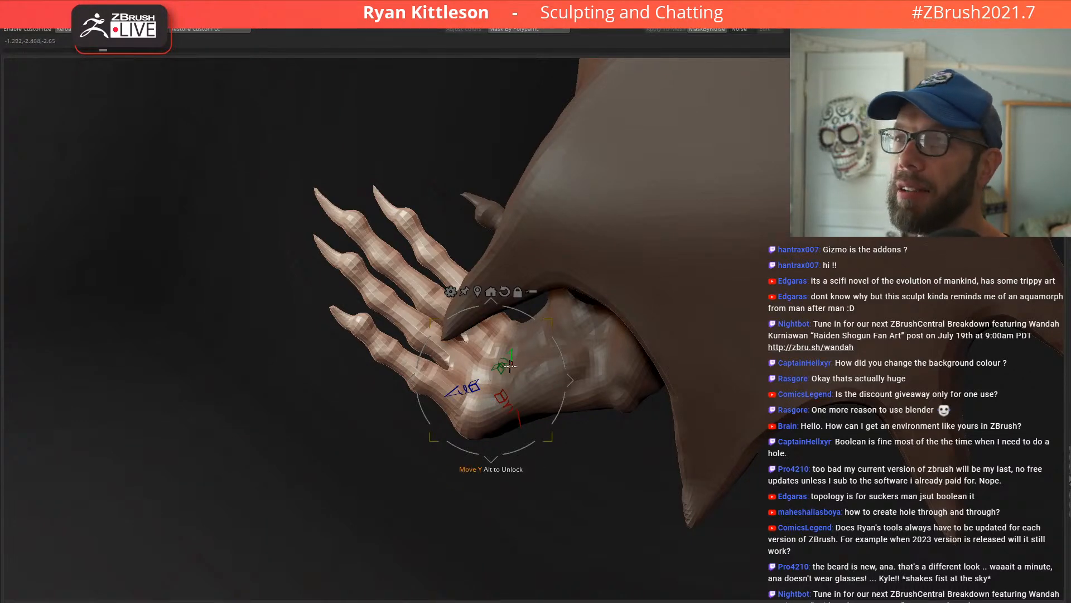
{"action": "right_click_drag", "start_coordinate": [491, 400], "coordinate": [574, 368]}
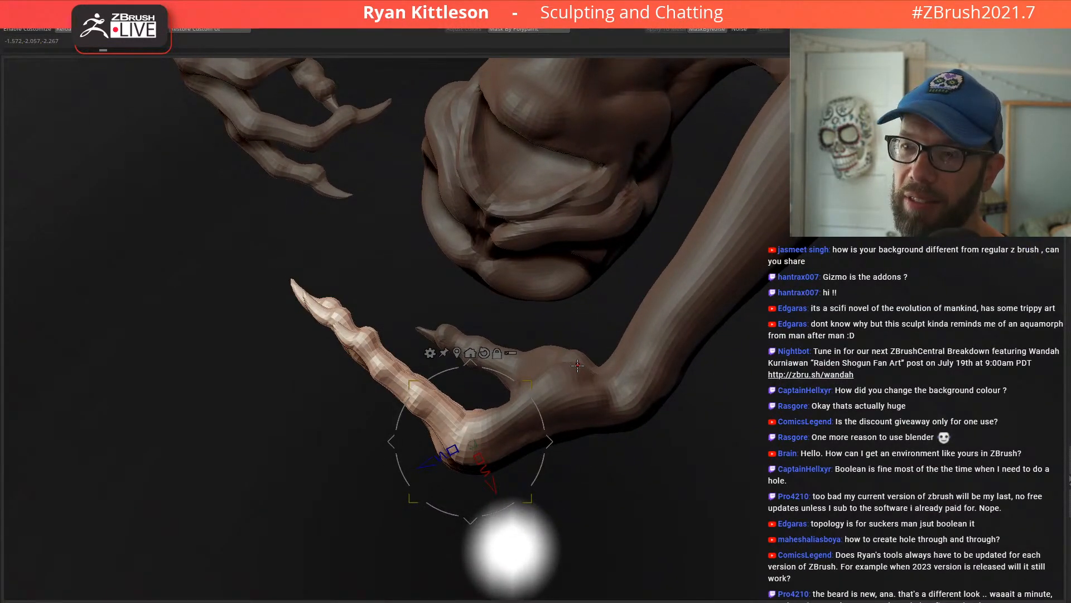
{"action": "right_click_drag", "start_coordinate": [587, 368], "coordinate": [443, 397]}
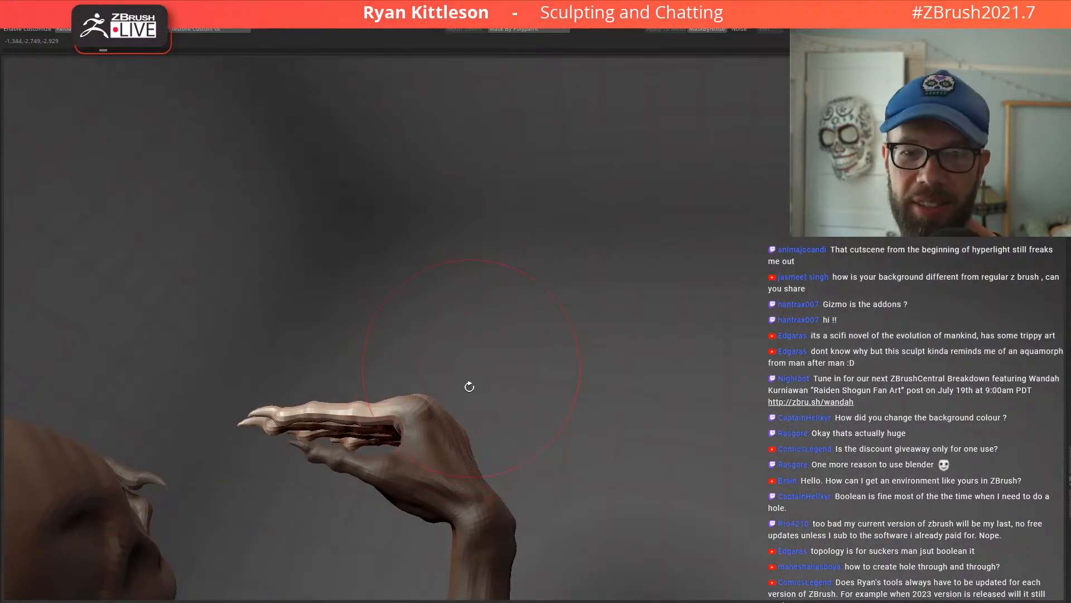
{"action": "mouse_move", "coordinate": [428, 432]}
{"action": "right_mouse_down"}
{"action": "mouse_move", "coordinate": [319, 450]}
{"action": "mouse_move", "coordinate": [263, 407]}
{"action": "mouse_move", "coordinate": [299, 516]}
{"action": "mouse_move", "coordinate": [495, 390]}
{"action": "mouse_move", "coordinate": [433, 411]}
{"action": "mouse_move", "coordinate": [435, 326]}
{"action": "mouse_move", "coordinate": [442, 394]}
{"action": "mouse_move", "coordinate": [475, 462]}
{"action": "mouse_move", "coordinate": [426, 415]}
{"action": "mouse_move", "coordinate": [415, 385]}
{"action": "mouse_move", "coordinate": [294, 318]}
{"action": "mouse_move", "coordinate": [318, 301]}
{"action": "right_mouse_up"}
Step: Mask everything except the part of the right index finger beyond its first joint above the knuckle
{"action": "key", "text": "w"}
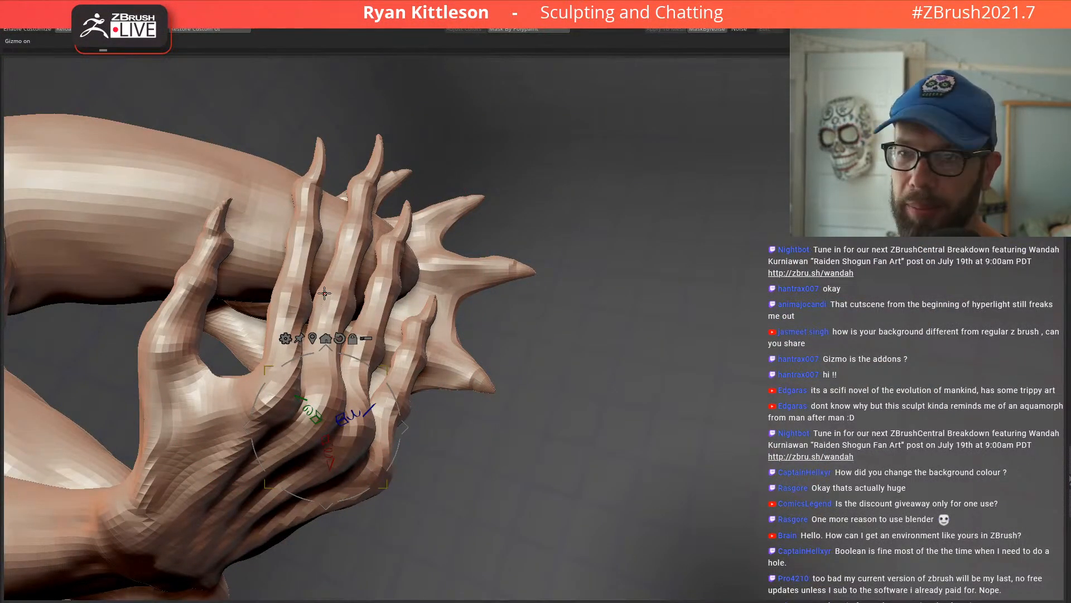
{"action": "right_click_drag", "start_coordinate": [345, 278], "coordinate": [335, 315]}
{"action": "left_click_drag", "start_coordinate": [334, 316], "coordinate": [337, 306], "text": "ctrl"}
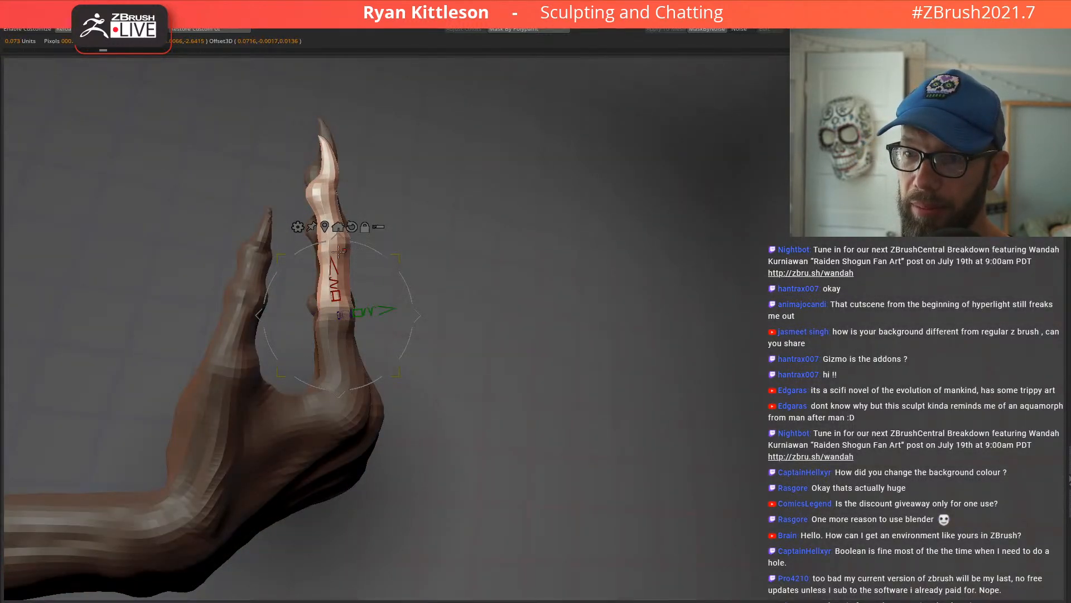
{"action": "right_click_drag", "start_coordinate": [346, 251], "coordinate": [327, 262]}
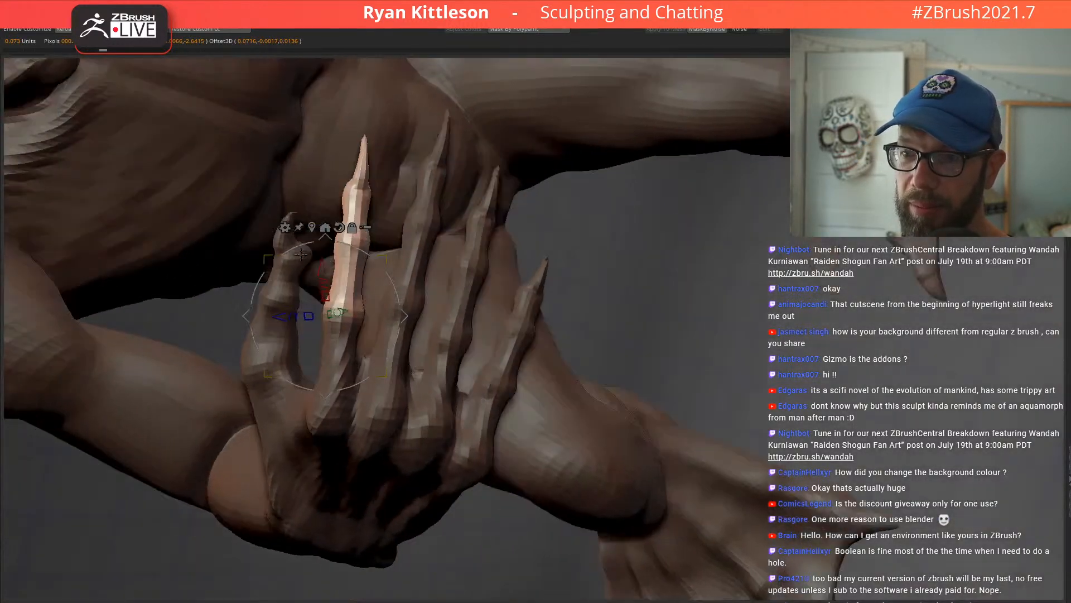
Step: Reposition the gizmo on the right index finger and bend its unmasked part inward at the joint
{"action": "left_click", "coordinate": [344, 345]}
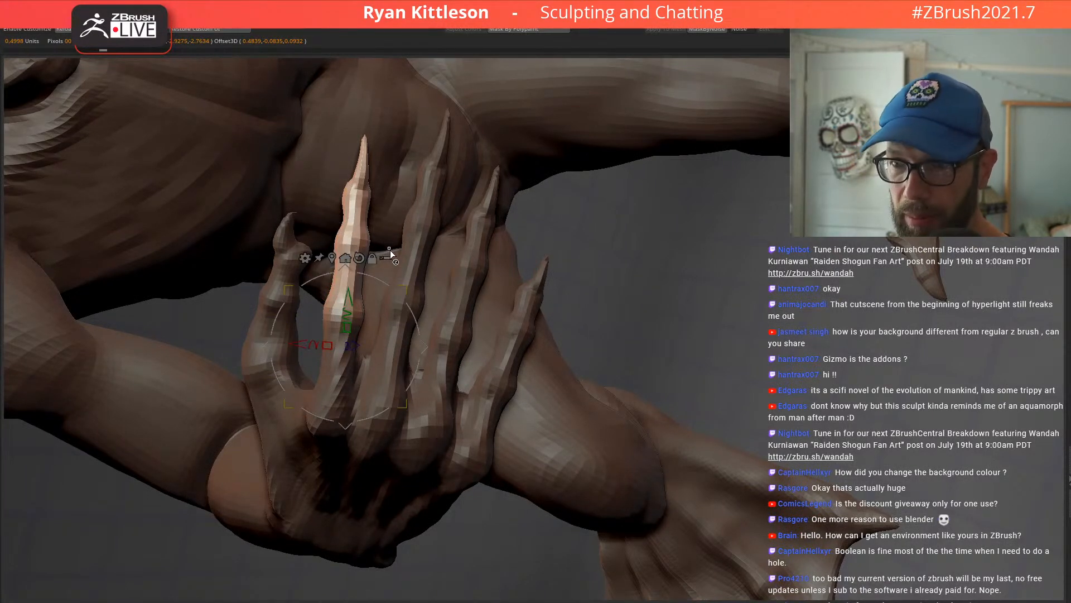
{"action": "right_click_drag", "start_coordinate": [383, 277], "coordinate": [316, 290]}
{"action": "left_click_drag", "start_coordinate": [316, 290], "coordinate": [322, 247]}
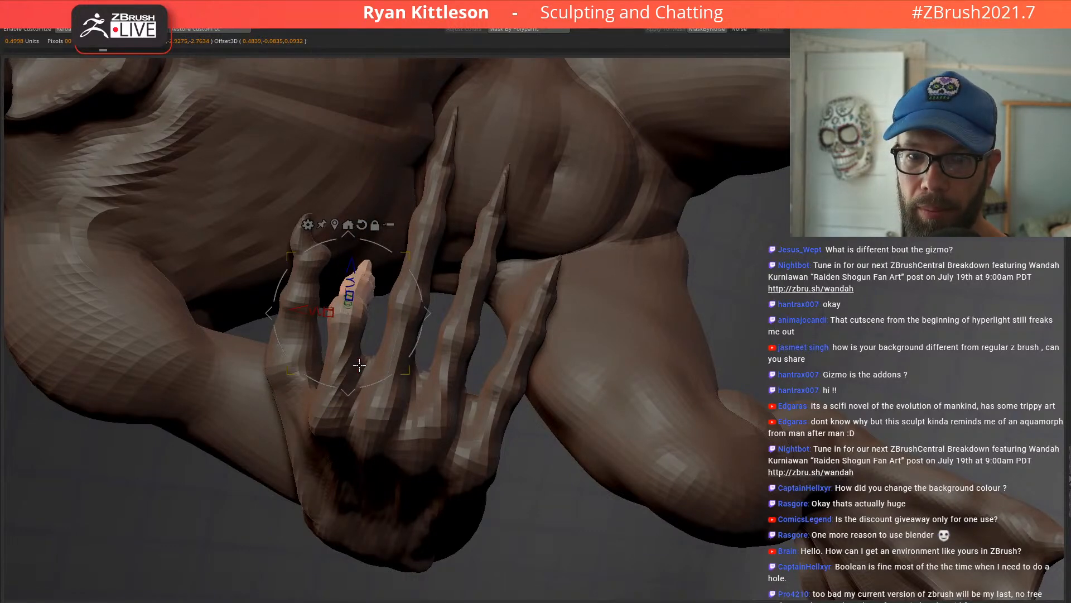
{"action": "right_click_drag", "start_coordinate": [374, 362], "coordinate": [367, 291]}
{"action": "right_click_drag", "start_coordinate": [304, 311], "coordinate": [427, 288]}
{"action": "right_click_drag", "start_coordinate": [278, 247], "coordinate": [286, 264]}
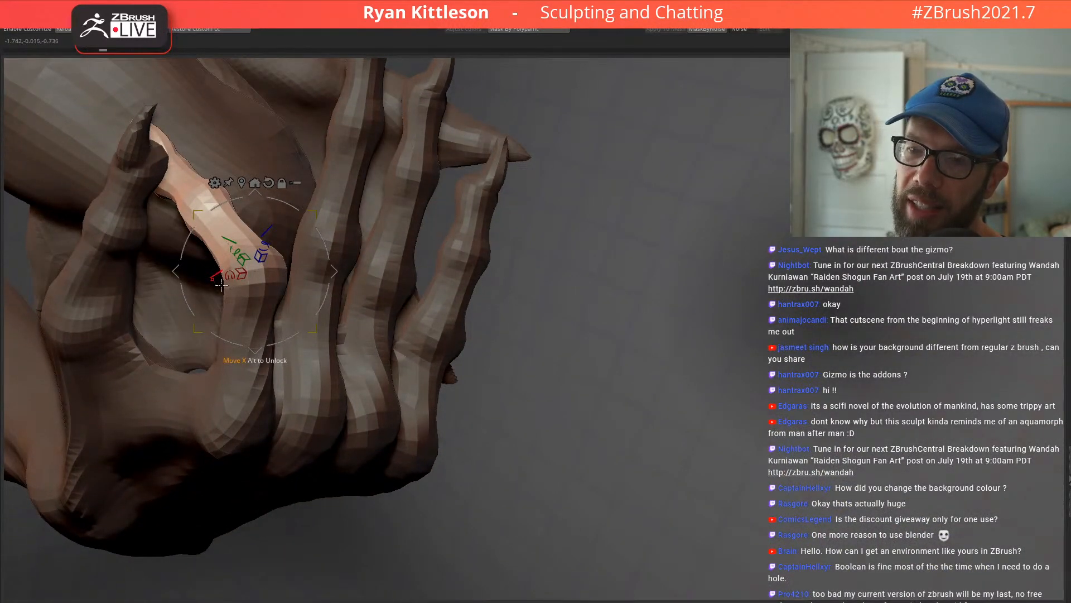
{"action": "mouse_move", "coordinate": [242, 298]}
{"action": "right_mouse_down"}
{"action": "mouse_move", "coordinate": [232, 380]}
{"action": "mouse_move", "coordinate": [226, 319]}
{"action": "mouse_move", "coordinate": [281, 280]}
{"action": "mouse_move", "coordinate": [280, 259]}
{"action": "mouse_move", "coordinate": [245, 301]}
{"action": "right_mouse_up"}
{"action": "mouse_move", "coordinate": [276, 265]}
{"action": "right_mouse_down"}
{"action": "mouse_move", "coordinate": [268, 397]}
{"action": "mouse_move", "coordinate": [268, 383]}
{"action": "mouse_move", "coordinate": [303, 377]}
{"action": "right_mouse_up"}
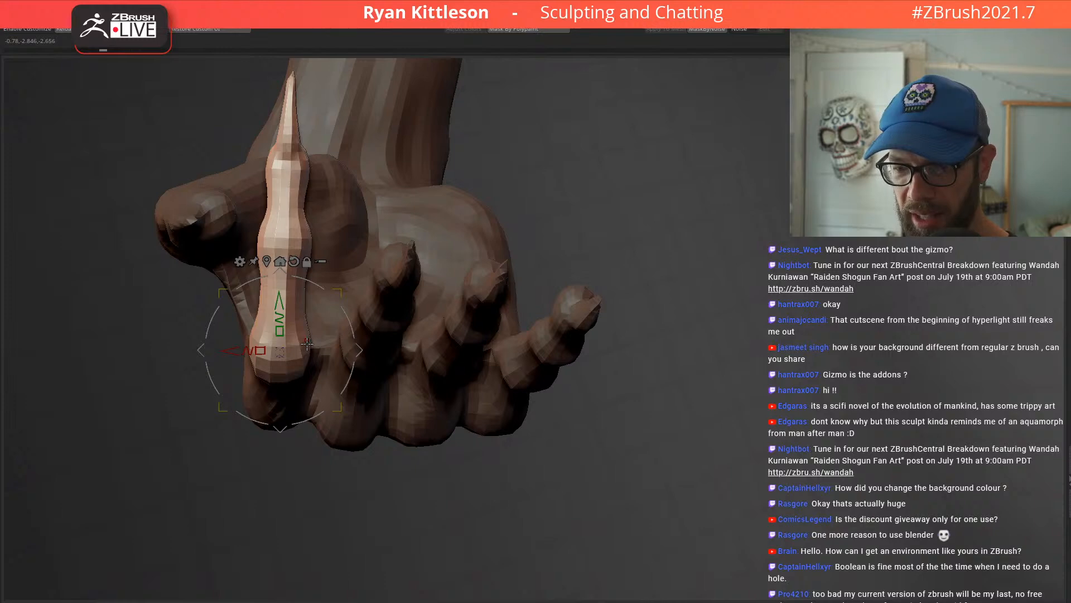
Step: Extend the mask to the index finger's last joint, place the gizmo there and curl the fingertip about 52 degrees inward
{"action": "right_click_drag", "start_coordinate": [293, 377], "coordinate": [305, 416]}
{"action": "left_click_drag", "start_coordinate": [305, 415], "coordinate": [320, 246], "text": "ctrl"}
{"action": "right_click_drag", "start_coordinate": [320, 247], "coordinate": [300, 121]}
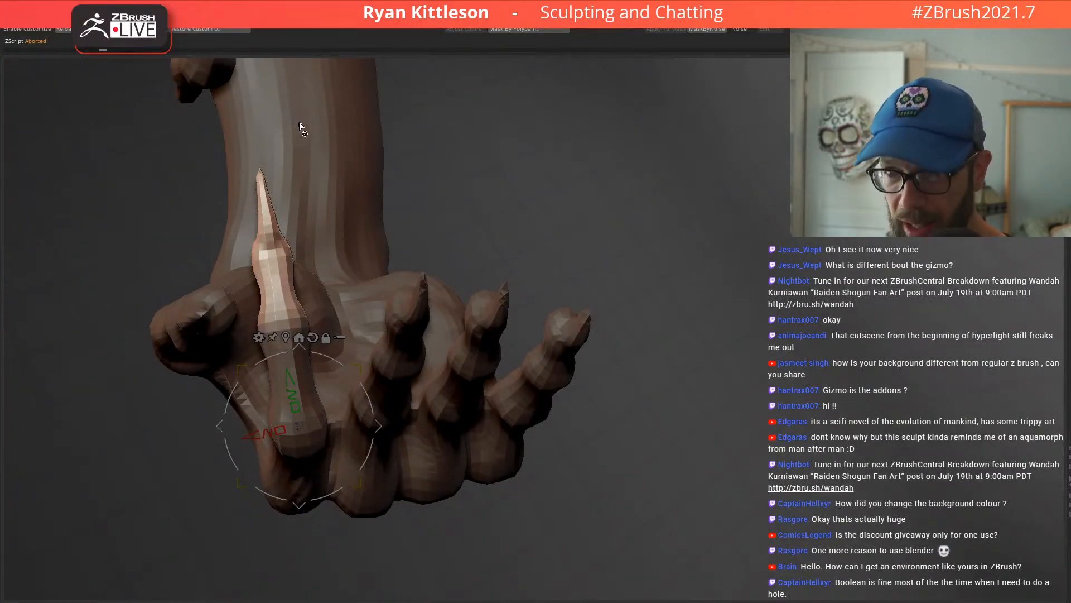
{"action": "left_click", "coordinate": [285, 337], "text": "alt"}
{"action": "left_click_drag", "start_coordinate": [316, 319], "coordinate": [303, 270]}
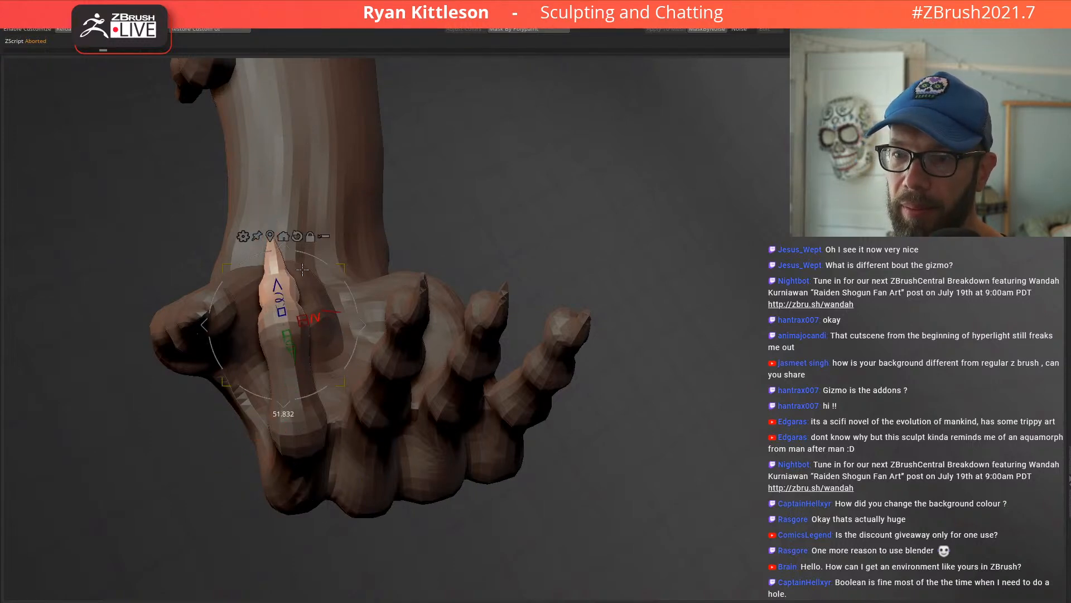
{"action": "right_click_drag", "start_coordinate": [304, 267], "coordinate": [371, 386]}
{"action": "right_click_drag", "start_coordinate": [423, 349], "coordinate": [427, 297]}
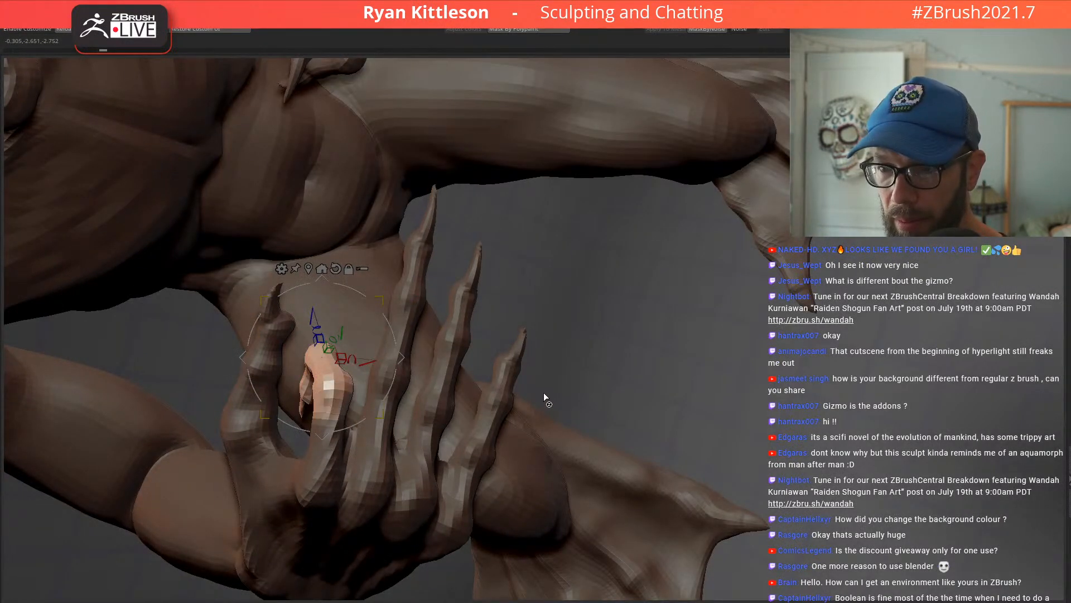
Step: Extend the unmasked area of the right index finger back to its knuckle, place the gizmo there and realign the finger
{"action": "key", "text": "Escape"}
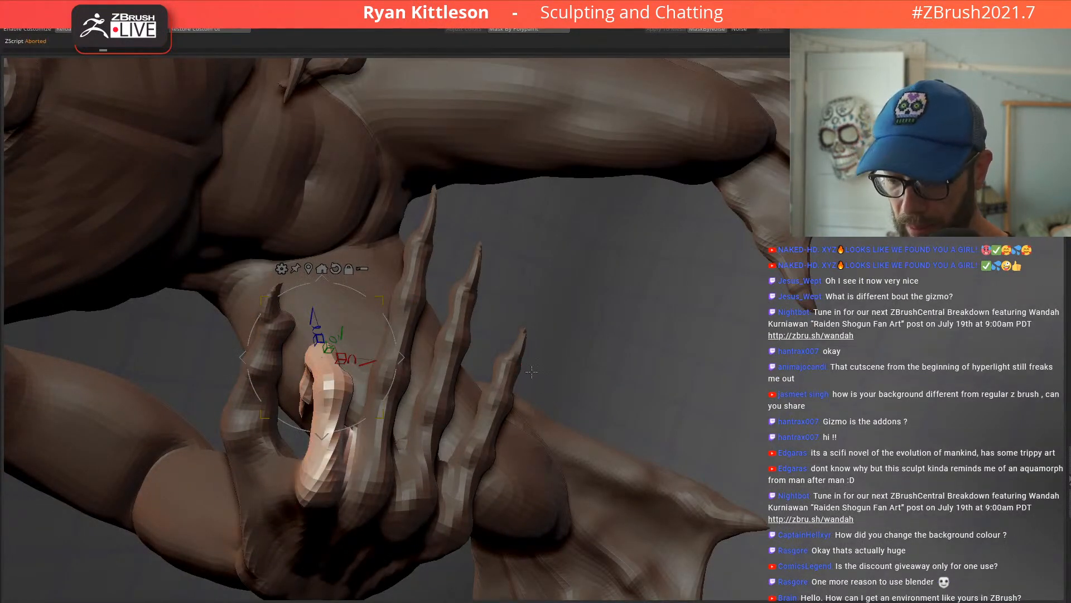
{"action": "left_click", "coordinate": [326, 492]}
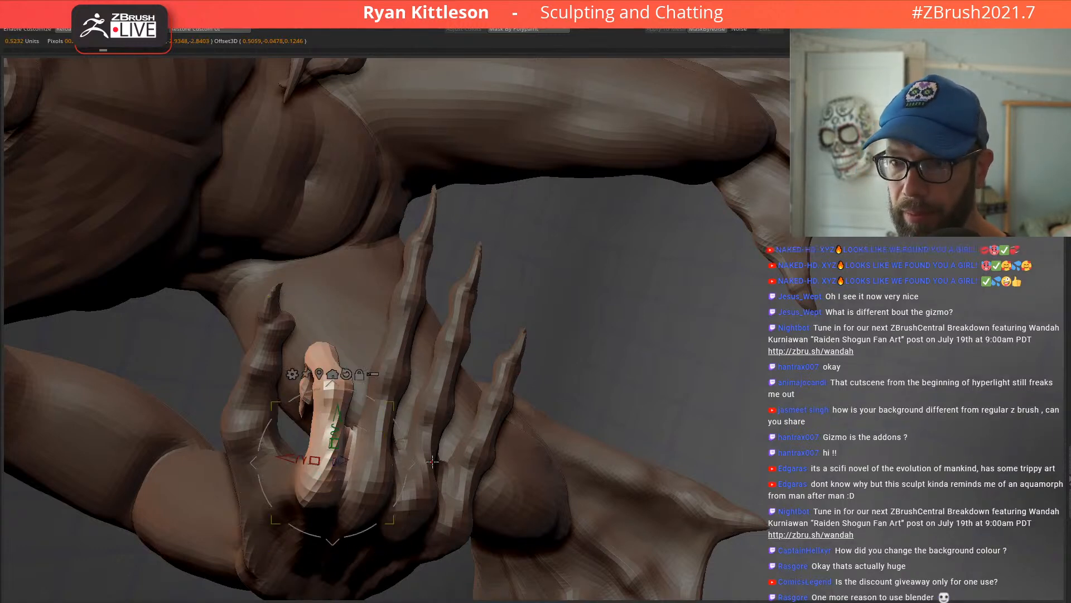
{"action": "left_click_drag", "start_coordinate": [333, 427], "coordinate": [314, 427]}
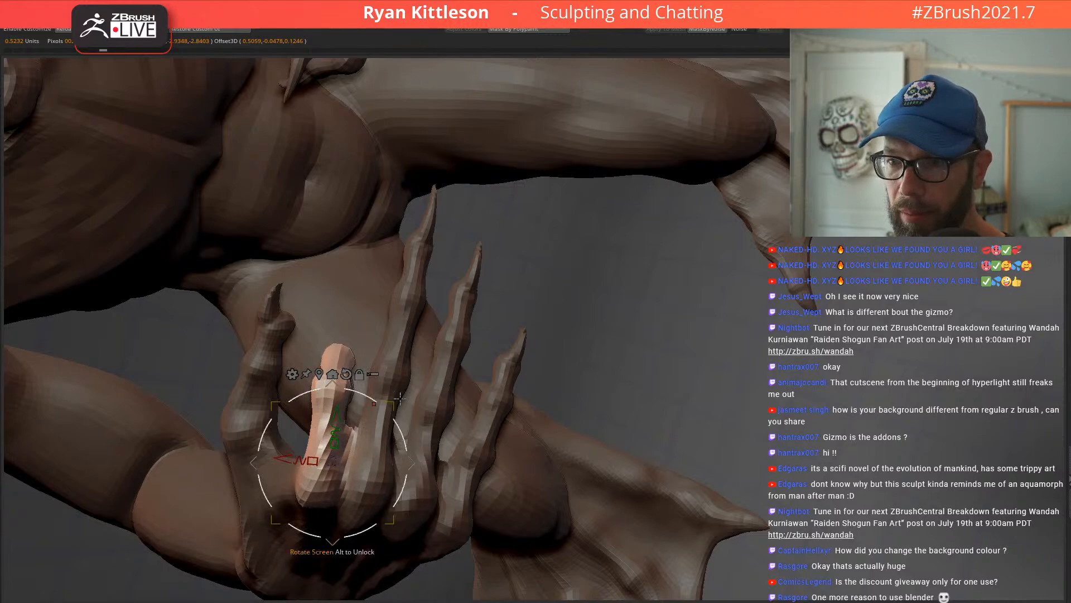
{"action": "mouse_move", "coordinate": [409, 438]}
{"action": "left_mouse_down"}
{"action": "mouse_move", "coordinate": [395, 423]}
{"action": "mouse_move", "coordinate": [400, 431]}
{"action": "left_mouse_up"}
Step: Rotate the whole right index finger about 15 degrees at the knuckle and fine-tune its tilt
{"action": "mouse_move", "coordinate": [462, 481]}
{"action": "right_mouse_down", "text": "alt"}
{"action": "mouse_move", "coordinate": [471, 391]}
{"action": "mouse_move", "coordinate": [425, 334]}
{"action": "right_mouse_up", "text": "alt"}
{"action": "left_click_drag", "start_coordinate": [335, 347], "coordinate": [320, 331]}
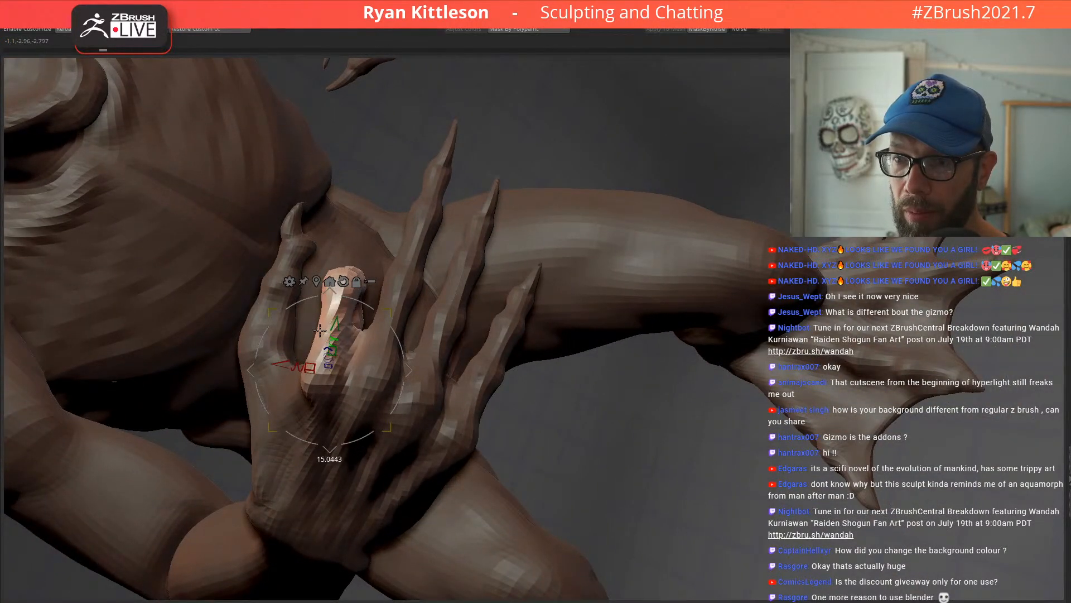
{"action": "left_click_drag", "start_coordinate": [391, 350], "coordinate": [410, 313]}
{"action": "right_click_drag", "start_coordinate": [411, 313], "coordinate": [479, 293]}
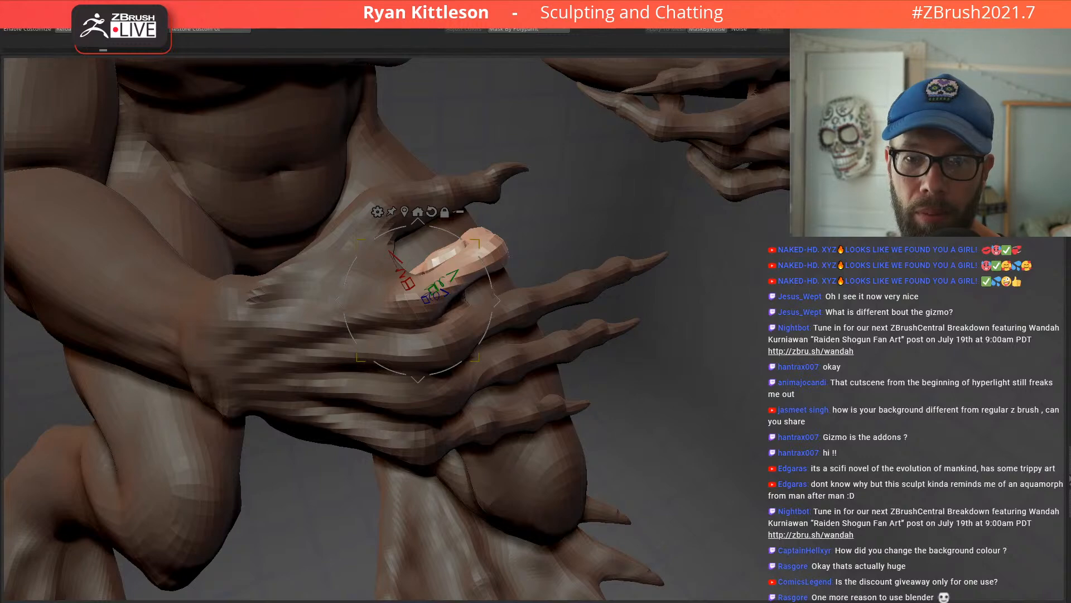
Step: Mask everything except the right middle finger beyond its first joint above the knuckle and bend that part inward
{"action": "right_click_drag", "start_coordinate": [370, 321], "coordinate": [492, 293]}
{"action": "left_click_drag", "start_coordinate": [491, 292], "coordinate": [611, 261], "text": "ctrl"}
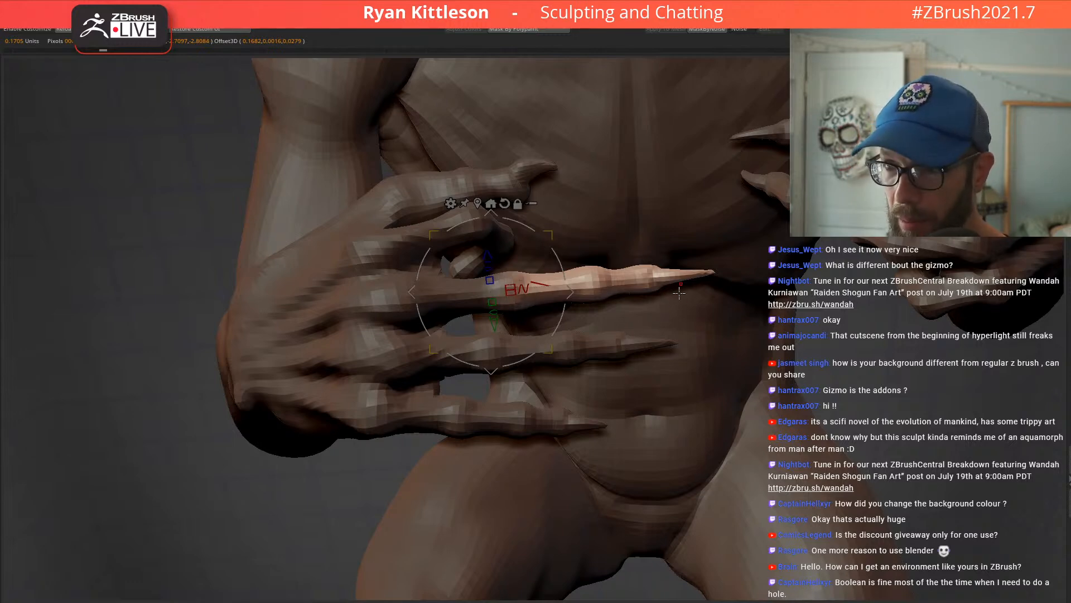
{"action": "right_click_drag", "start_coordinate": [611, 262], "coordinate": [611, 134]}
{"action": "left_click_drag", "start_coordinate": [583, 258], "coordinate": [568, 343]}
{"action": "right_click_drag", "start_coordinate": [636, 231], "coordinate": [647, 276]}
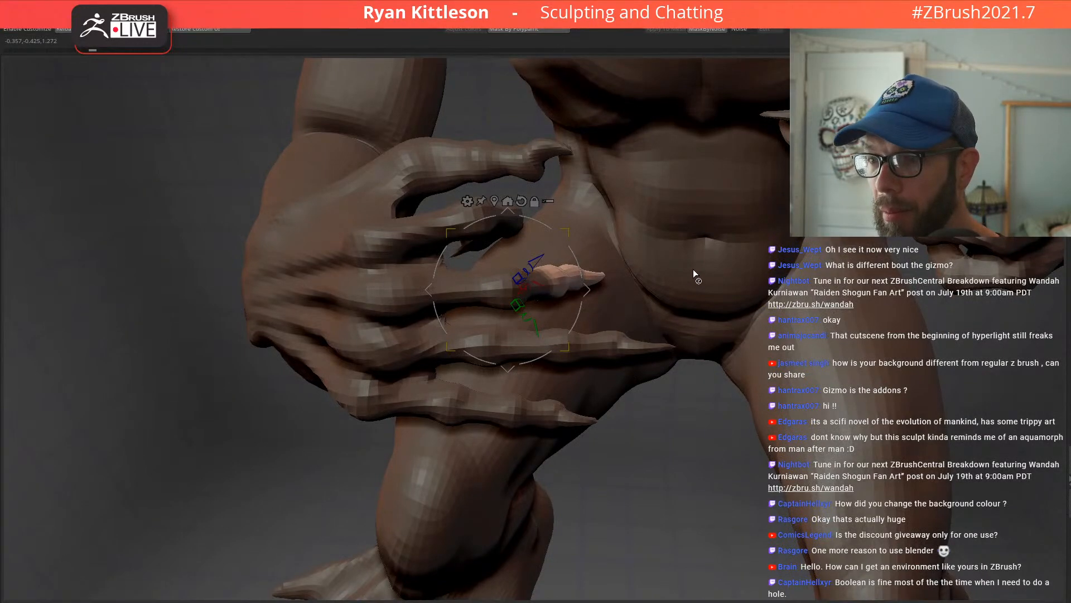
Step: Limit the unmasked area to the end of the right middle finger, reposition the gizmo on the finger and curl the tip inward
{"action": "right_click_drag", "start_coordinate": [617, 279], "coordinate": [576, 260]}
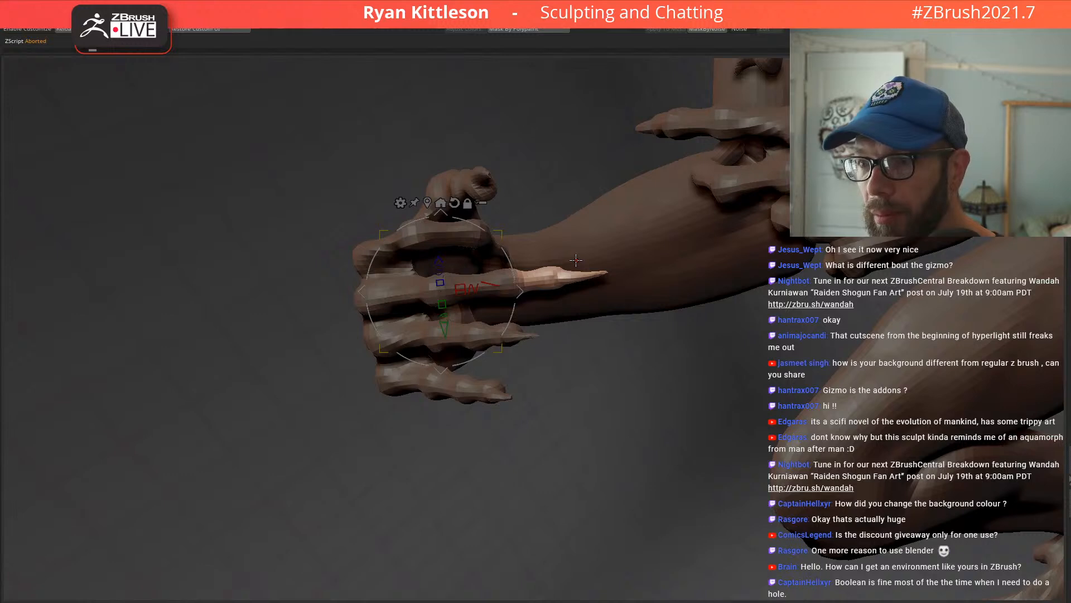
{"action": "right_click_drag", "start_coordinate": [598, 286], "coordinate": [574, 301], "text": "ctrl"}
{"action": "left_click", "coordinate": [393, 338], "text": "alt"}
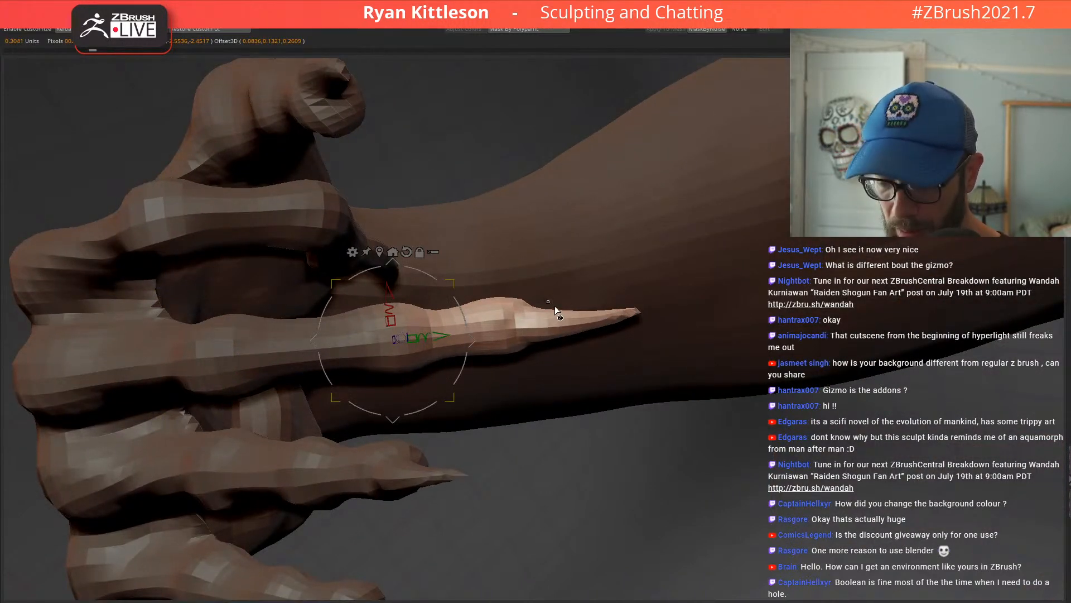
{"action": "left_click_drag", "start_coordinate": [450, 299], "coordinate": [440, 291]}
{"action": "right_click_drag", "start_coordinate": [440, 291], "coordinate": [353, 359]}
Step: Mask everything except the right ring finger beyond its first joint, place the gizmo at that joint and bend the finger inward
{"action": "left_click_drag", "start_coordinate": [354, 359], "coordinate": [496, 284], "text": "ctrl"}
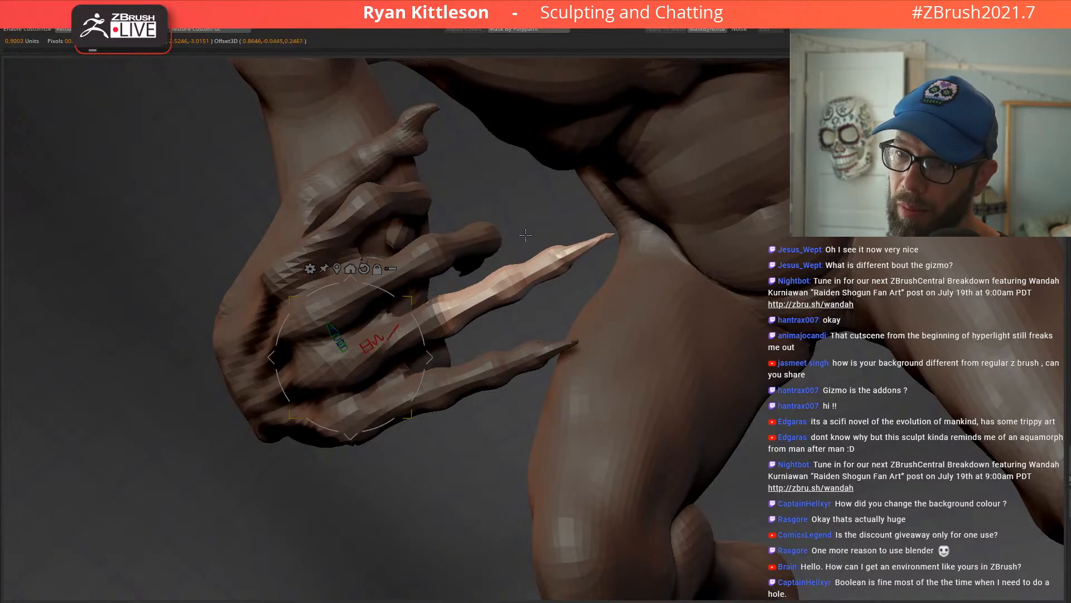
{"action": "left_click", "coordinate": [511, 283], "text": "ctrl"}
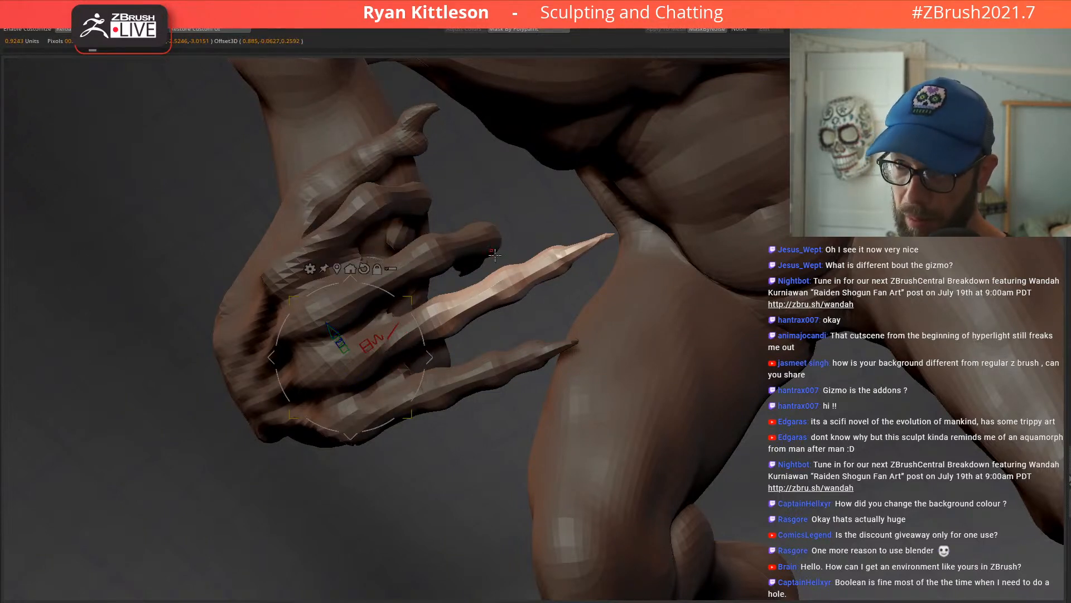
{"action": "left_click", "coordinate": [446, 321], "text": "alt"}
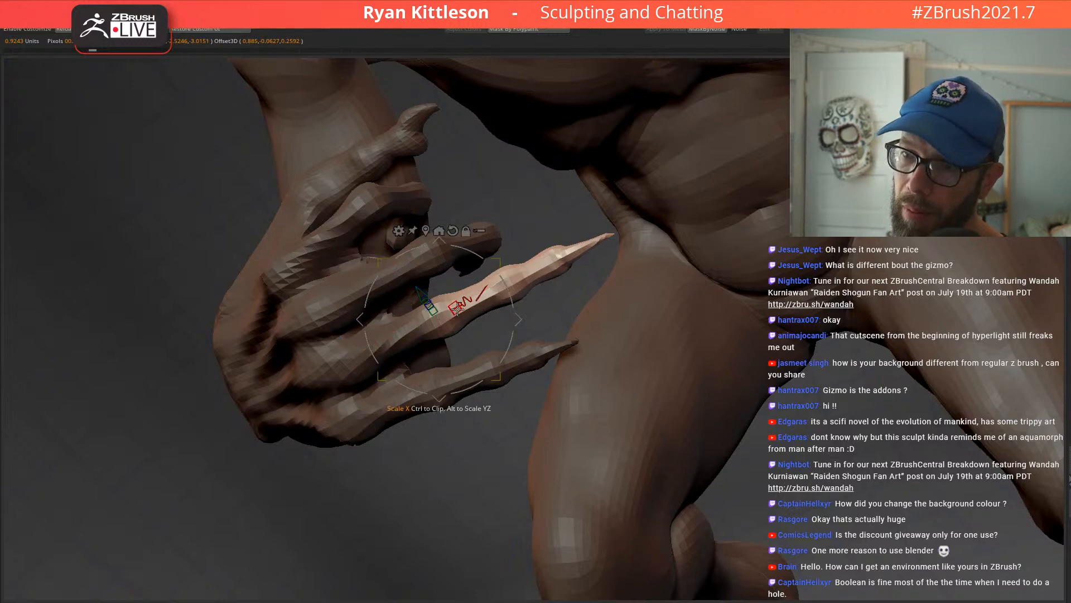
{"action": "right_click_drag", "start_coordinate": [430, 305], "coordinate": [441, 223]}
{"action": "left_click_drag", "start_coordinate": [517, 313], "coordinate": [509, 401]}
{"action": "right_click_drag", "start_coordinate": [533, 363], "coordinate": [547, 309]}
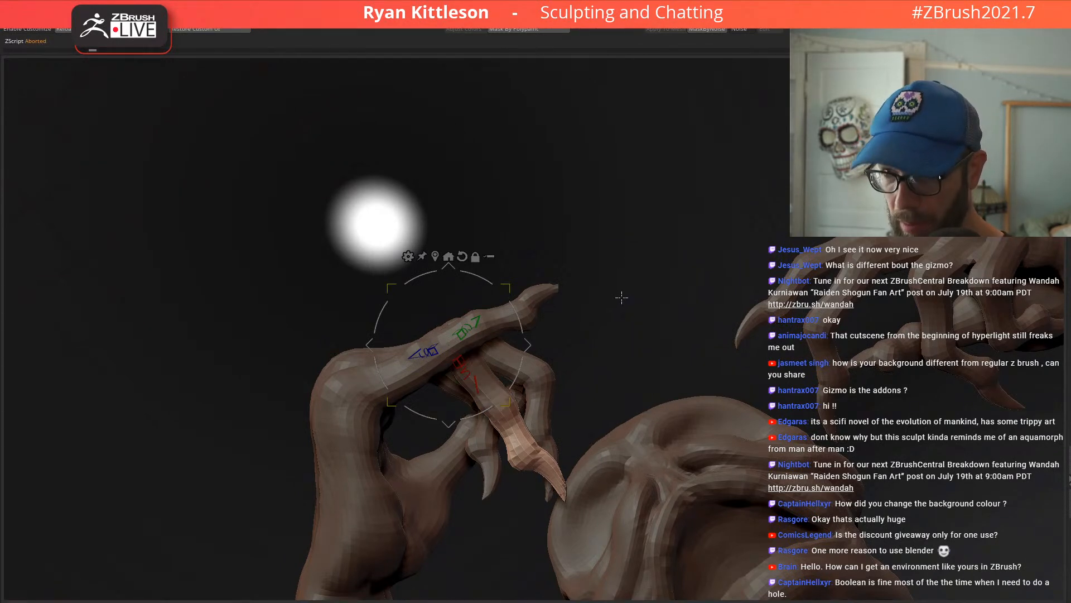
Step: Move the gizmo to the right ring finger's last joint and curl the unmasked fingertip inward
{"action": "right_click_drag", "start_coordinate": [626, 361], "coordinate": [614, 370]}
{"action": "left_click", "coordinate": [481, 369]}
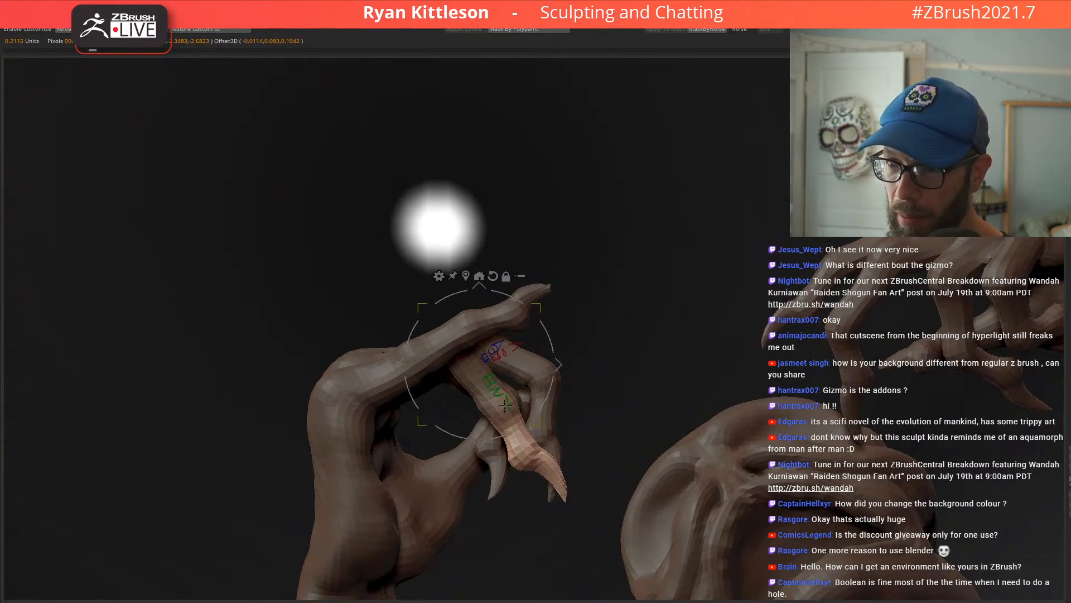
{"action": "left_click", "coordinate": [500, 405], "text": "alt"}
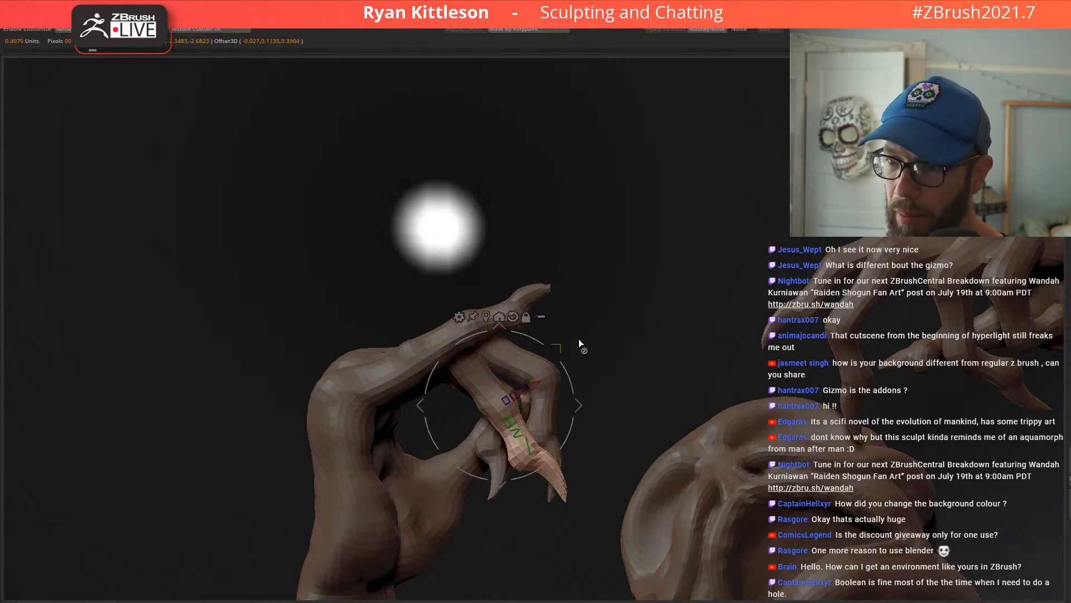
{"action": "left_click_drag", "start_coordinate": [570, 380], "coordinate": [527, 452]}
{"action": "right_click_drag", "start_coordinate": [610, 295], "coordinate": [632, 373]}
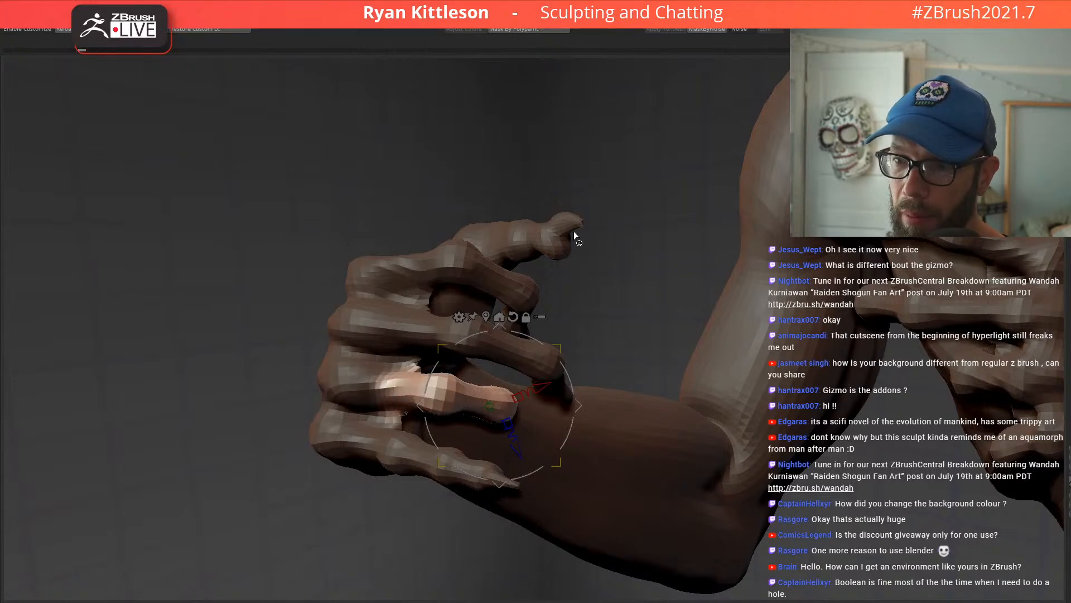
Step: Extend the unmasked area of the right ring finger back to its knuckle and place the gizmo there
{"action": "key", "text": "Escape"}
{"action": "left_click_drag", "start_coordinate": [338, 375], "coordinate": [415, 389], "text": "alt"}
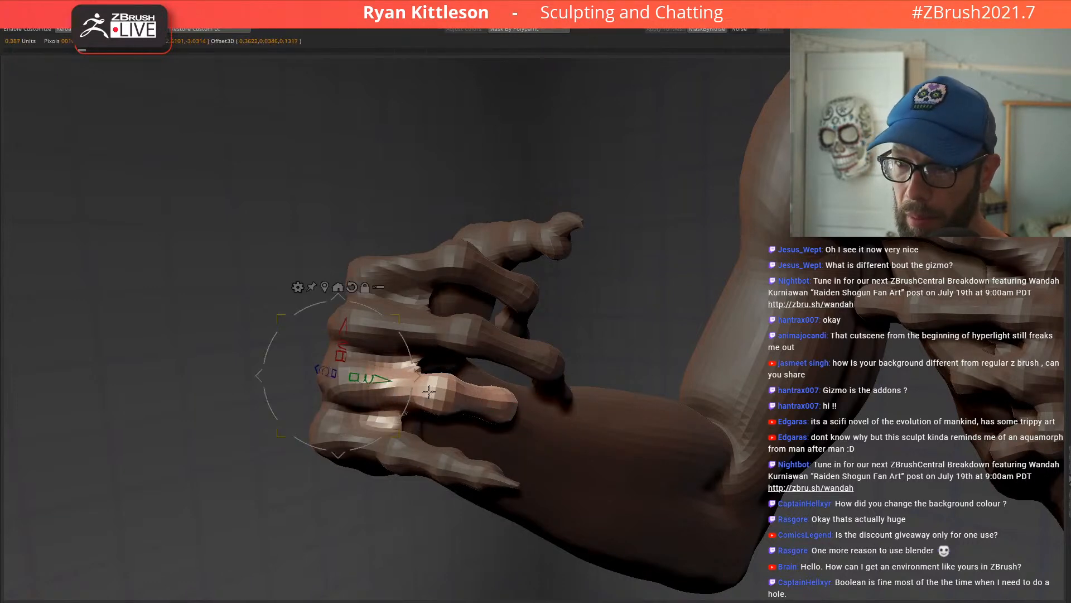
{"action": "left_click", "coordinate": [489, 355], "text": "ctrl"}
{"action": "right_click_drag", "start_coordinate": [424, 385], "coordinate": [455, 390]}
{"action": "left_click_drag", "start_coordinate": [451, 390], "coordinate": [374, 395], "text": "alt"}
Step: Rotate the whole right ring finger about 4 degrees sideways at the knuckle and adjust its bend
{"action": "right_click_drag", "start_coordinate": [374, 391], "coordinate": [449, 338]}
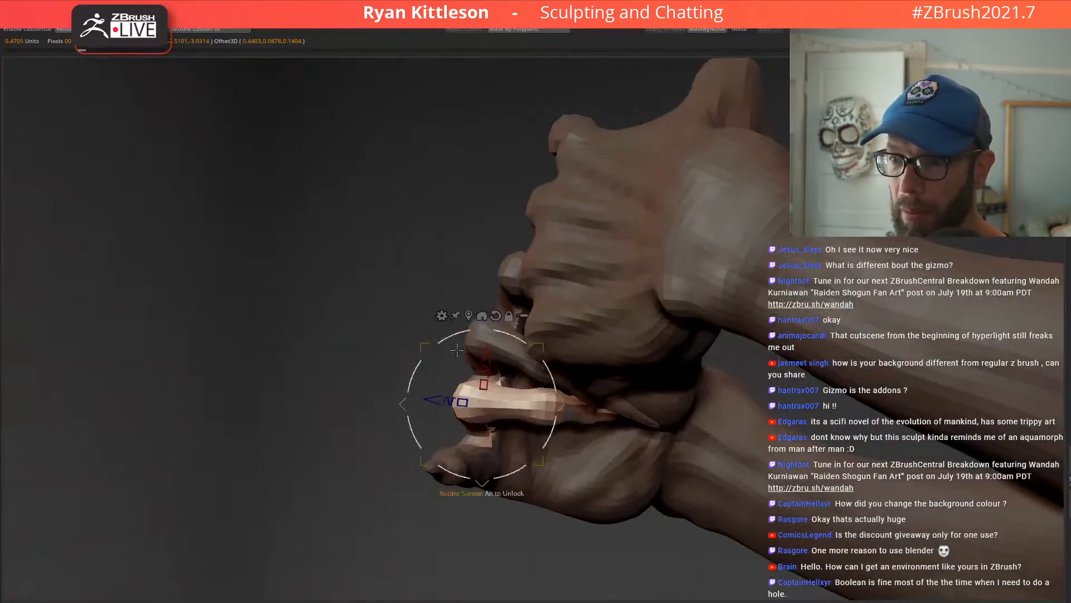
{"action": "left_click_drag", "start_coordinate": [449, 398], "coordinate": [446, 404]}
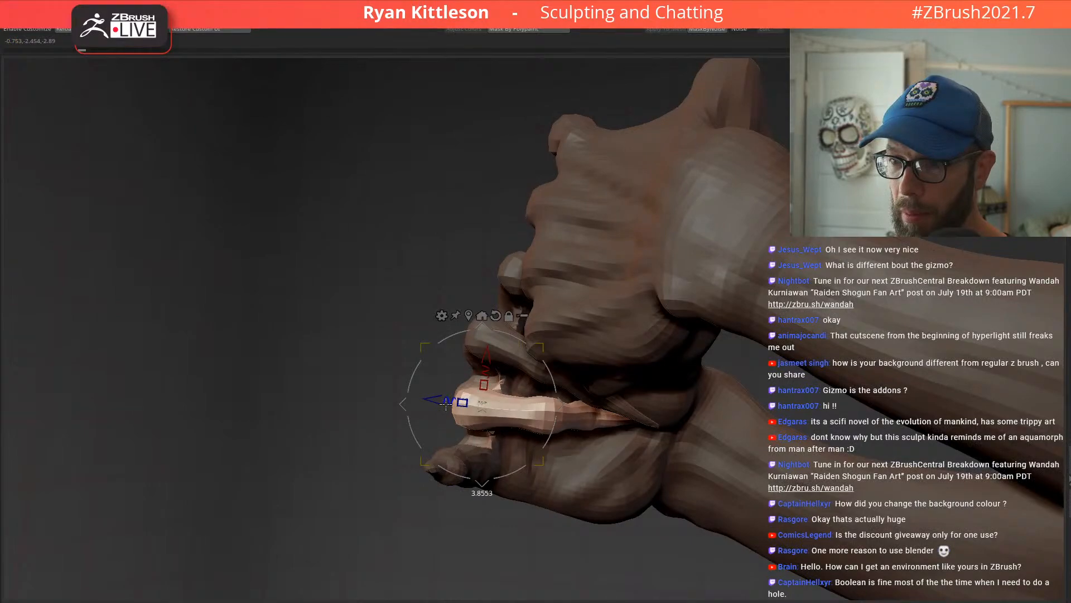
{"action": "mouse_move", "coordinate": [500, 390]}
{"action": "right_mouse_down"}
{"action": "mouse_move", "coordinate": [491, 379]}
{"action": "mouse_move", "coordinate": [537, 333]}
{"action": "mouse_move", "coordinate": [528, 357]}
{"action": "right_mouse_up"}
{"action": "left_click_drag", "start_coordinate": [519, 373], "coordinate": [520, 376]}
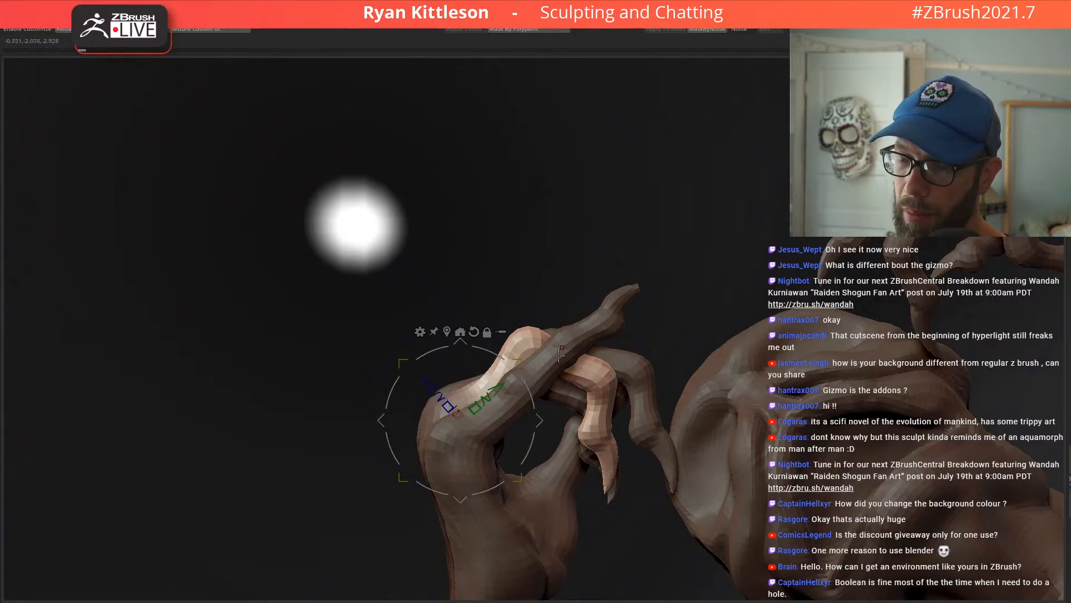
{"action": "left_click_drag", "start_coordinate": [529, 390], "coordinate": [534, 412]}
{"action": "mouse_move", "coordinate": [592, 320]}
{"action": "right_mouse_down"}
{"action": "mouse_move", "coordinate": [543, 354]}
{"action": "mouse_move", "coordinate": [557, 350]}
{"action": "mouse_move", "coordinate": [698, 437]}
{"action": "mouse_move", "coordinate": [651, 263]}
{"action": "mouse_move", "coordinate": [783, 361]}
{"action": "mouse_move", "coordinate": [693, 306]}
{"action": "mouse_move", "coordinate": [761, 451]}
{"action": "mouse_move", "coordinate": [679, 387]}
{"action": "mouse_move", "coordinate": [578, 370]}
{"action": "right_mouse_up"}
Step: Mask everything except the right little finger beyond its first joint and place the gizmo at that joint
{"action": "key", "text": "q"}
{"action": "key", "text": "w"}
{"action": "left_click_drag", "start_coordinate": [578, 387], "coordinate": [756, 384], "text": "ctrl"}
{"action": "right_click_drag", "start_coordinate": [720, 370], "coordinate": [739, 380]}
{"action": "left_click", "coordinate": [697, 363], "text": "ctrl"}
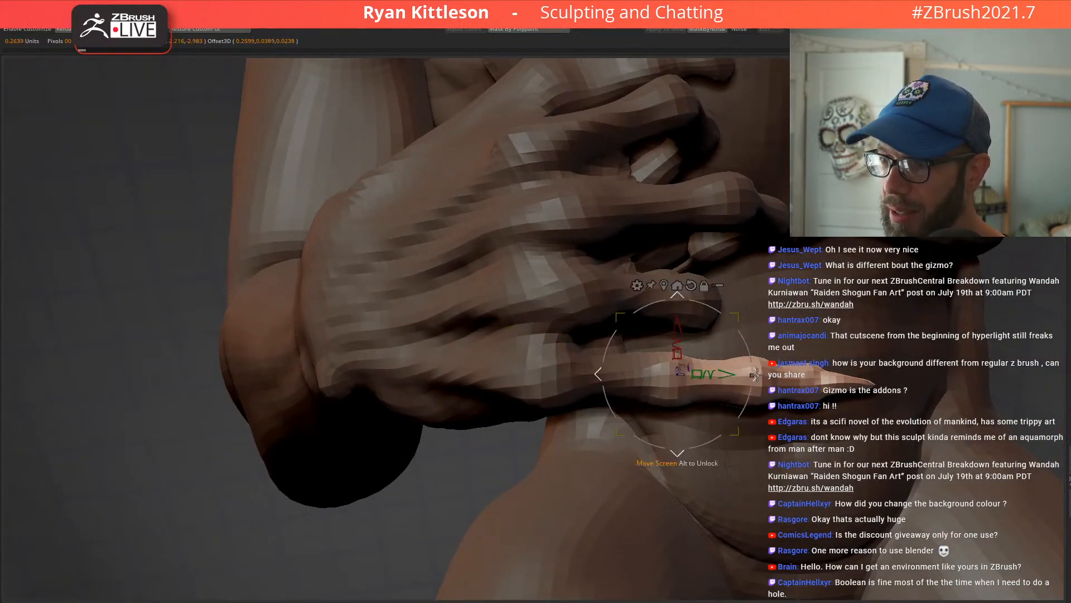
{"action": "left_click_drag", "start_coordinate": [725, 379], "coordinate": [718, 388], "text": "alt"}
Step: Bend the unmasked part of the right little finger inward at its first joint
{"action": "right_click_drag", "start_coordinate": [726, 379], "coordinate": [517, 315]}
{"action": "left_click_drag", "start_coordinate": [276, 296], "coordinate": [334, 316]}
{"action": "right_click_drag", "start_coordinate": [335, 317], "coordinate": [352, 296]}
{"action": "right_click_drag", "start_coordinate": [390, 328], "coordinate": [438, 374]}
Step: Extend the mask to the right little finger's last joint, place the gizmo there and curl the fingertip inward
{"action": "key", "text": "ctrl+Up"}
{"action": "key", "text": "ctrl+Up"}
{"action": "key", "text": "ctrl+Up"}
{"action": "key", "text": "ctrl+Up"}
{"action": "key", "text": "ctrl+Up"}
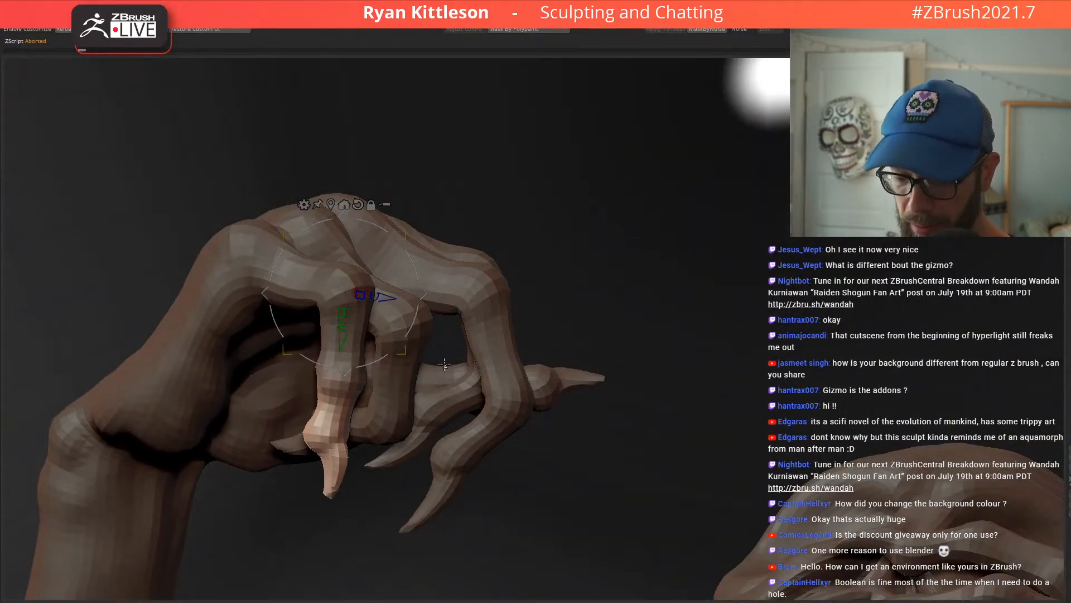
{"action": "right_click_drag", "start_coordinate": [471, 348], "coordinate": [491, 347]}
{"action": "left_click_drag", "start_coordinate": [491, 347], "coordinate": [457, 442]}
{"action": "right_click_drag", "start_coordinate": [509, 371], "coordinate": [589, 280]}
Step: Extend the unmasked area of the right little finger back to its knuckle and place the gizmo there
{"action": "key", "text": "ctrl+alt+s"}
{"action": "key", "text": "ctrl+alt+s"}
{"action": "key", "text": "ctrl+alt+s"}
{"action": "key", "text": "ctrl+alt+s"}
{"action": "key", "text": "ctrl+alt+s"}
{"action": "key", "text": "ctrl+alt+s"}
{"action": "key", "text": "ctrl+alt+s"}
{"action": "key", "text": "ctrl+alt+s"}
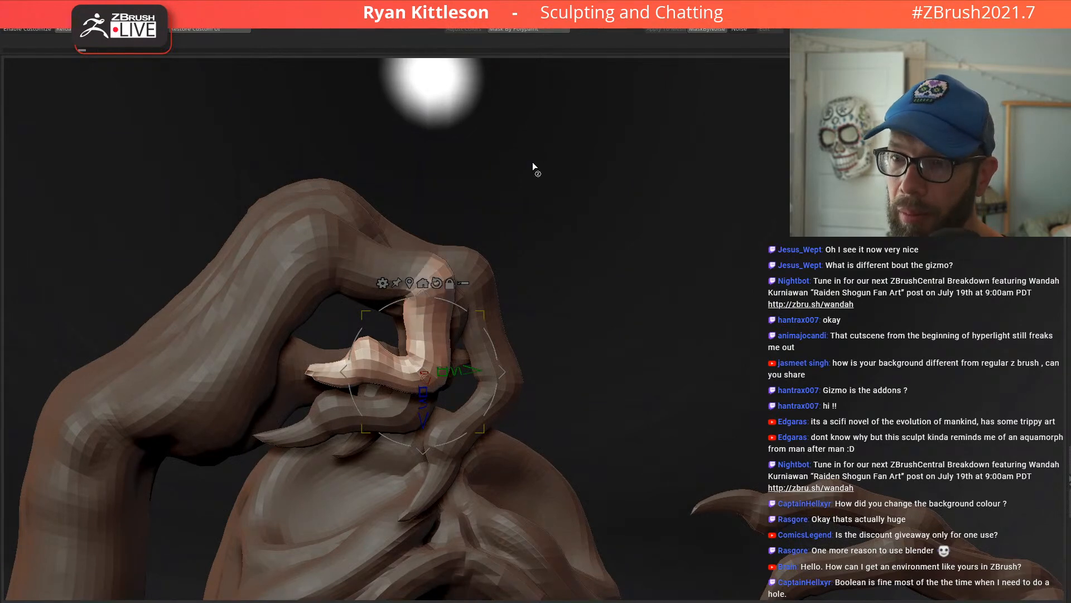
{"action": "key", "text": "ctrl+alt+s"}
{"action": "right_click_drag", "start_coordinate": [349, 241], "coordinate": [307, 236]}
{"action": "left_click_drag", "start_coordinate": [313, 250], "coordinate": [453, 250]}
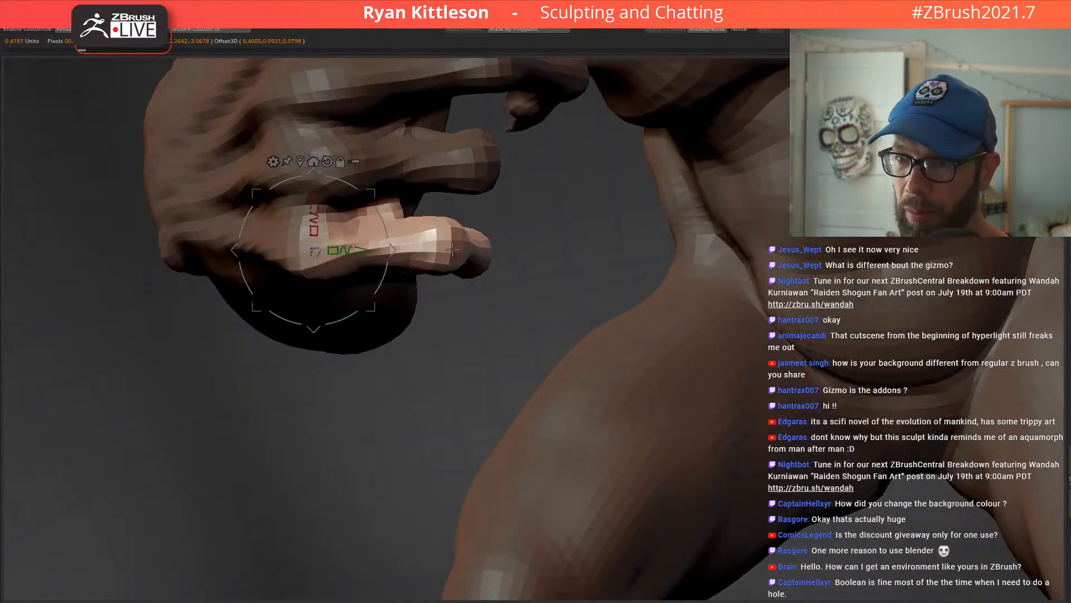
Step: Adjust the position and rotation of the whole right little finger at its knuckle
{"action": "left_click", "coordinate": [470, 233], "text": "alt"}
{"action": "left_click", "coordinate": [454, 222], "text": "ctrl"}
{"action": "left_click_drag", "start_coordinate": [423, 241], "coordinate": [391, 250], "text": "alt"}
{"action": "right_click_drag", "start_coordinate": [384, 230], "coordinate": [496, 217]}
Step: Clear the mask, return to the higher subdivision level and examine the right hand's curled pose from several sides
{"action": "key", "text": "q"}
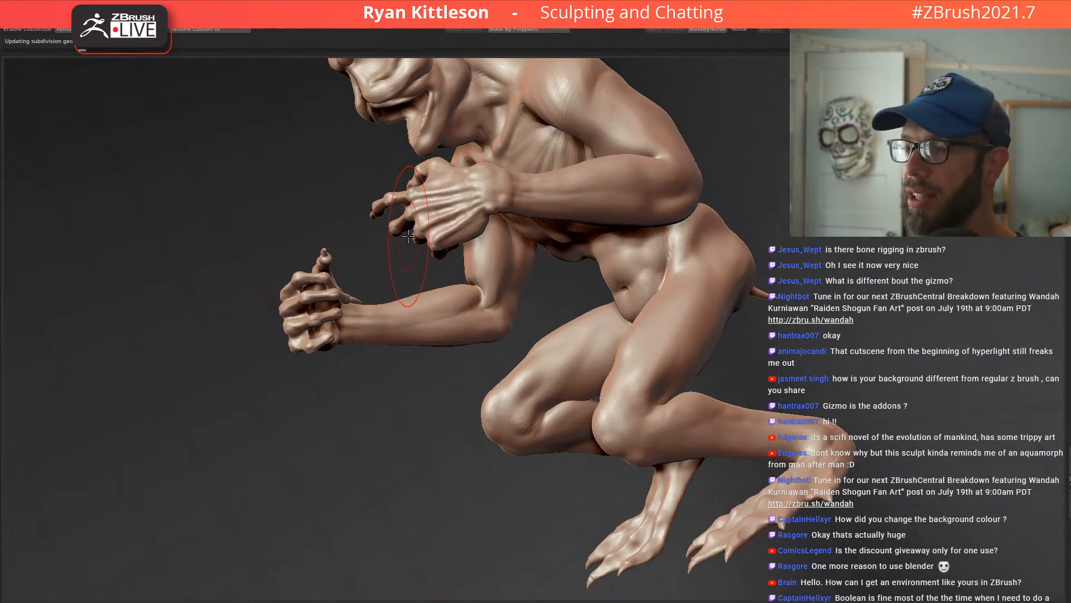
{"action": "mouse_move", "coordinate": [480, 244]}
{"action": "right_mouse_down"}
{"action": "mouse_move", "coordinate": [433, 311]}
{"action": "mouse_move", "coordinate": [452, 287]}
{"action": "mouse_move", "coordinate": [411, 170]}
{"action": "mouse_move", "coordinate": [411, 220]}
{"action": "mouse_move", "coordinate": [438, 249]}
{"action": "mouse_move", "coordinate": [418, 311]}
{"action": "mouse_move", "coordinate": [428, 335]}
{"action": "right_mouse_up"}
{"action": "key", "text": "space"}
{"action": "left_click_drag", "start_coordinate": [428, 350], "coordinate": [399, 350]}
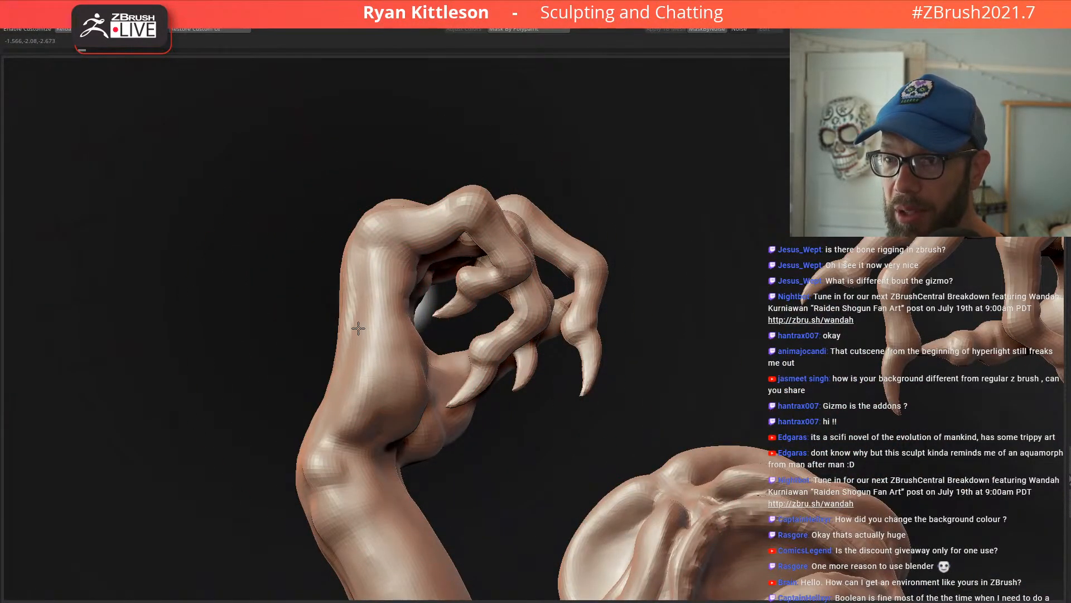
{"action": "mouse_move", "coordinate": [402, 293]}
{"action": "right_mouse_down"}
{"action": "mouse_move", "coordinate": [358, 307]}
{"action": "mouse_move", "coordinate": [416, 317]}
{"action": "mouse_move", "coordinate": [426, 385]}
{"action": "right_mouse_up"}
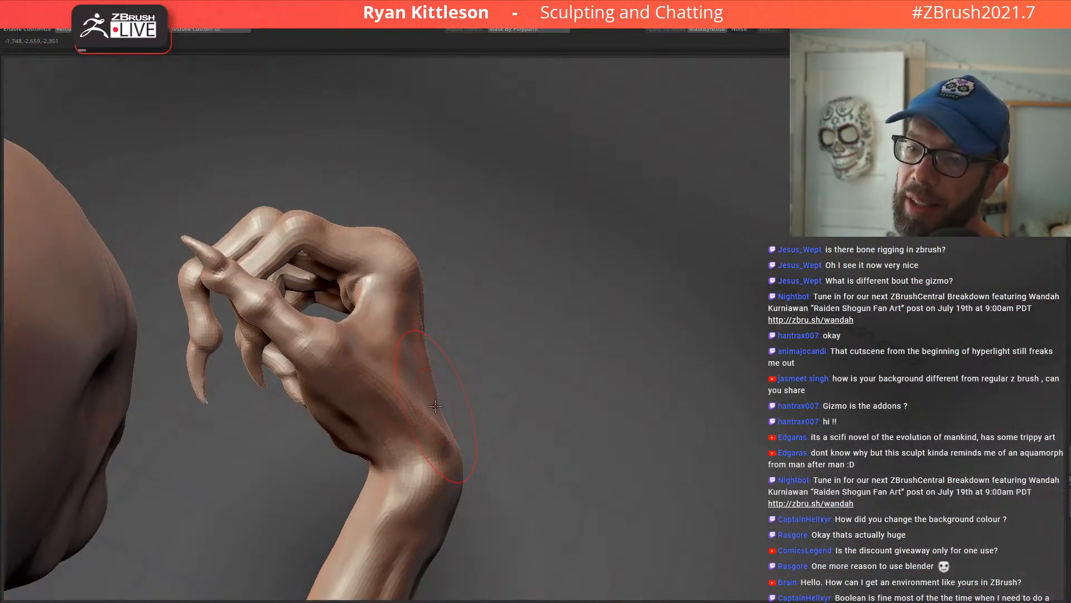
{"action": "mouse_move", "coordinate": [397, 316]}
{"action": "right_mouse_down"}
{"action": "mouse_move", "coordinate": [340, 342]}
{"action": "mouse_move", "coordinate": [400, 354]}
{"action": "right_mouse_up"}
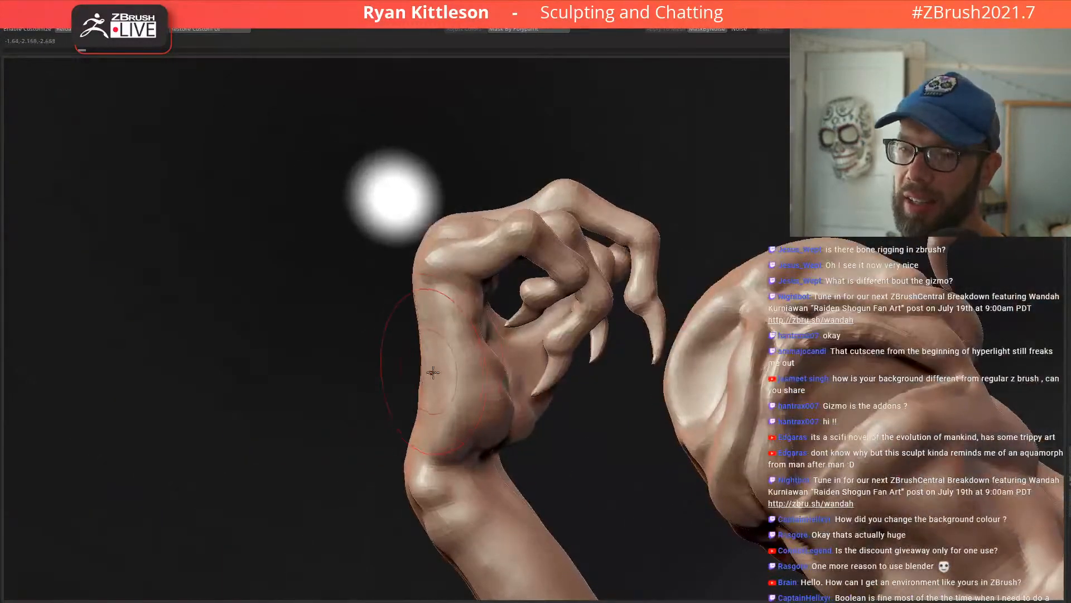
{"action": "mouse_move", "coordinate": [415, 366]}
{"action": "right_mouse_down"}
{"action": "mouse_move", "coordinate": [391, 358]}
{"action": "mouse_move", "coordinate": [399, 352]}
{"action": "mouse_move", "coordinate": [280, 368]}
{"action": "mouse_move", "coordinate": [276, 383]}
{"action": "mouse_move", "coordinate": [466, 349]}
{"action": "mouse_move", "coordinate": [384, 324]}
{"action": "mouse_move", "coordinate": [375, 285]}
{"action": "mouse_move", "coordinate": [385, 320]}
{"action": "mouse_move", "coordinate": [296, 333]}
{"action": "mouse_move", "coordinate": [299, 312]}
{"action": "mouse_move", "coordinate": [278, 328]}
{"action": "right_mouse_up"}
Step: Mask everything except the right middle finger beyond its first joint and place the gizmo at that joint
{"action": "key", "text": "space"}
{"action": "right_click_drag", "start_coordinate": [297, 382], "coordinate": [338, 214]}
{"action": "left_click_drag", "start_coordinate": [308, 183], "coordinate": [324, 167], "text": "ctrl"}
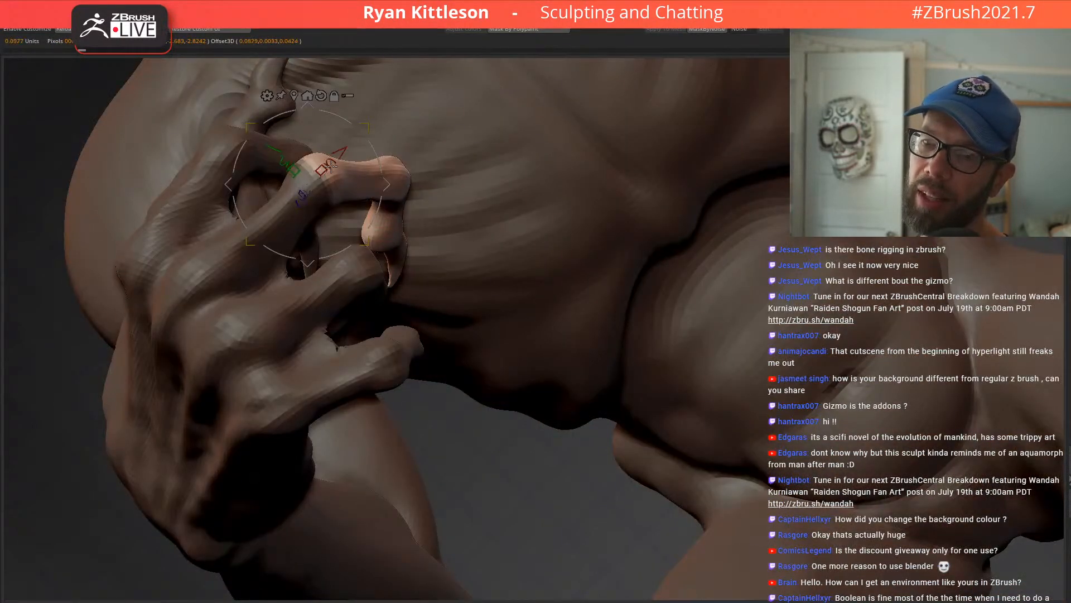
{"action": "right_click_drag", "start_coordinate": [333, 174], "coordinate": [322, 161]}
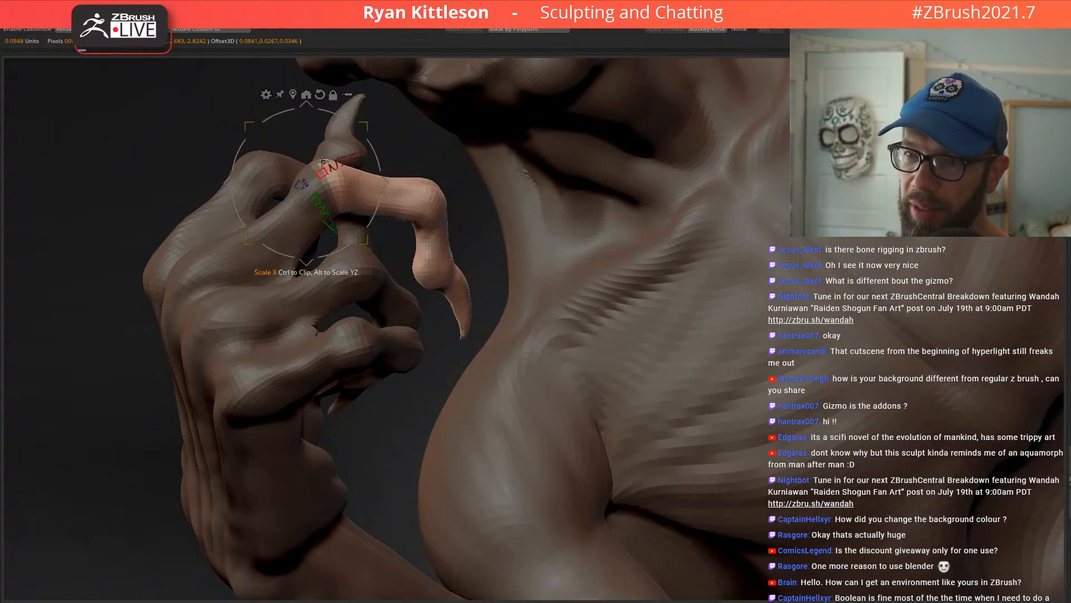
{"action": "left_click", "coordinate": [545, 214], "text": "ctrl"}
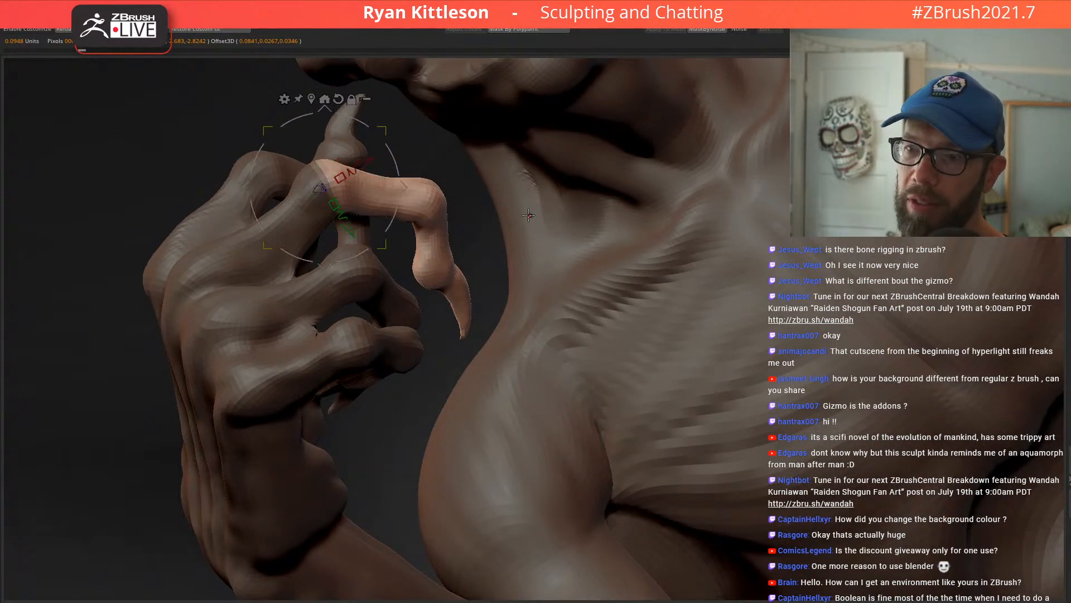
{"action": "mouse_move", "coordinate": [527, 202]}
{"action": "right_mouse_down"}
{"action": "mouse_move", "coordinate": [411, 157]}
{"action": "mouse_move", "coordinate": [440, 229]}
{"action": "mouse_move", "coordinate": [465, 193]}
{"action": "mouse_move", "coordinate": [435, 206]}
{"action": "mouse_move", "coordinate": [360, 193]}
{"action": "mouse_move", "coordinate": [335, 206]}
{"action": "mouse_move", "coordinate": [386, 248]}
{"action": "mouse_move", "coordinate": [340, 254]}
{"action": "mouse_move", "coordinate": [198, 180]}
{"action": "mouse_move", "coordinate": [299, 236]}
{"action": "mouse_move", "coordinate": [284, 234]}
{"action": "mouse_move", "coordinate": [304, 232]}
{"action": "mouse_move", "coordinate": [244, 185]}
{"action": "mouse_move", "coordinate": [251, 201]}
{"action": "mouse_move", "coordinate": [229, 225]}
{"action": "mouse_move", "coordinate": [257, 215]}
{"action": "mouse_move", "coordinate": [446, 303]}
{"action": "right_mouse_up"}
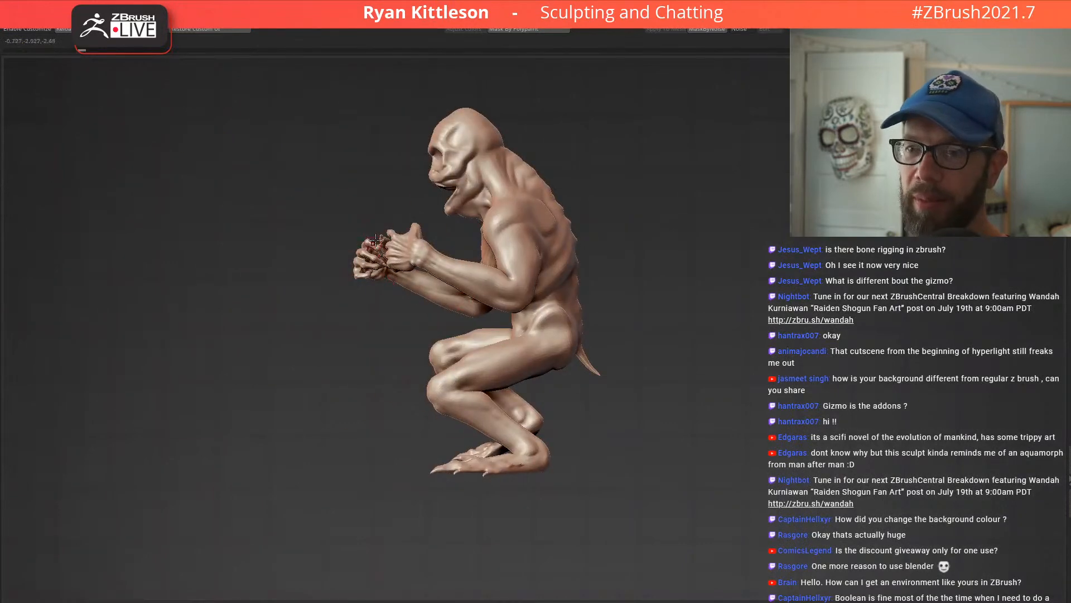
Step: Mask everything except the right index finger and extend the unmasked area back toward its knuckle
{"action": "right_click_drag", "start_coordinate": [364, 246], "coordinate": [320, 303]}
{"action": "key", "text": "w"}
{"action": "left_click", "coordinate": [306, 342], "text": "ctrl"}
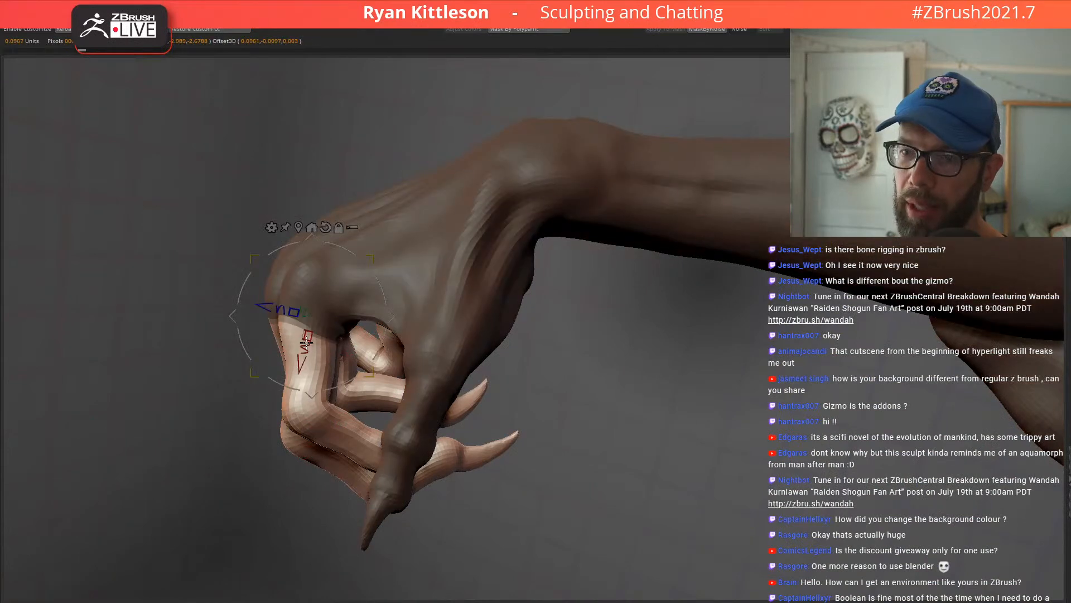
{"action": "left_click_drag", "start_coordinate": [306, 342], "coordinate": [308, 414], "text": "ctrl"}
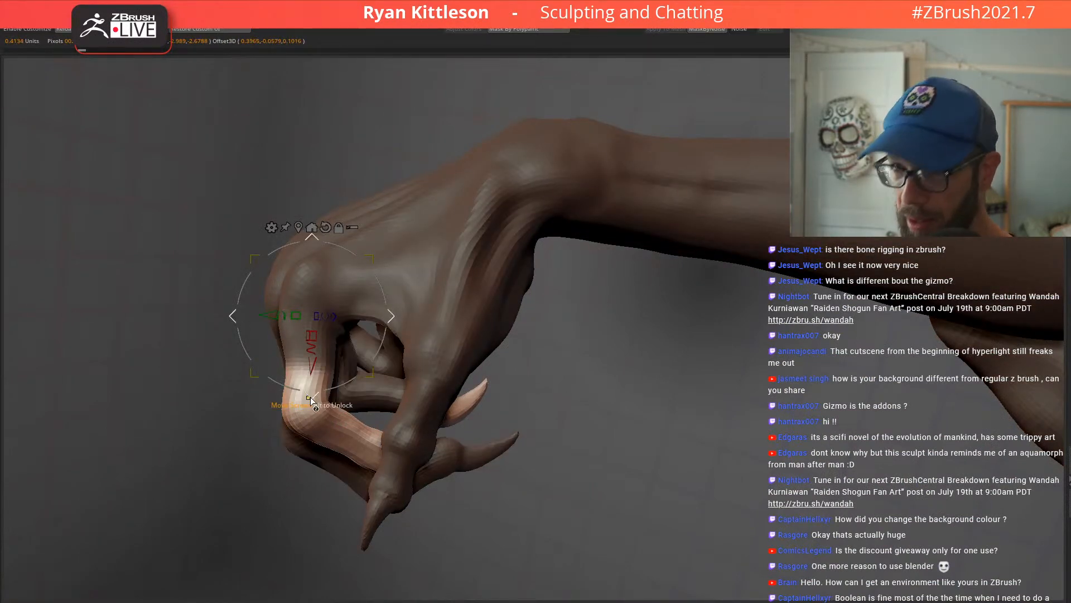
{"action": "key", "text": "ctrl+z"}
{"action": "key", "text": "ctrl+z"}
{"action": "key", "text": "ctrl+z"}
{"action": "key", "text": "ctrl+z"}
{"action": "key", "text": "ctrl+z"}
{"action": "key", "text": "ctrl+z"}
{"action": "key", "text": "ctrl+z"}
{"action": "key", "text": "ctrl+z"}
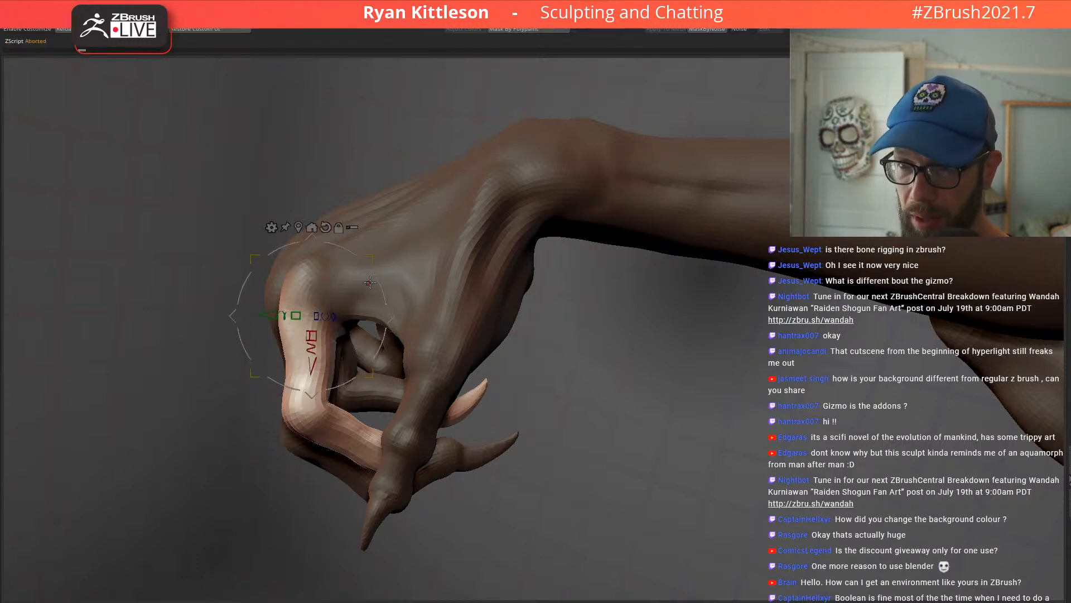
Step: Adjust the rotation of the whole right index finger at its knuckle and clear the mask
{"action": "left_click_drag", "start_coordinate": [392, 316], "coordinate": [389, 296], "text": "alt"}
{"action": "mouse_move", "coordinate": [407, 267]}
{"action": "right_mouse_down"}
{"action": "mouse_move", "coordinate": [502, 268]}
{"action": "mouse_move", "coordinate": [390, 265]}
{"action": "right_mouse_up"}
{"action": "left_click_drag", "start_coordinate": [389, 264], "coordinate": [402, 296]}
{"action": "right_click_drag", "start_coordinate": [441, 237], "coordinate": [547, 254]}
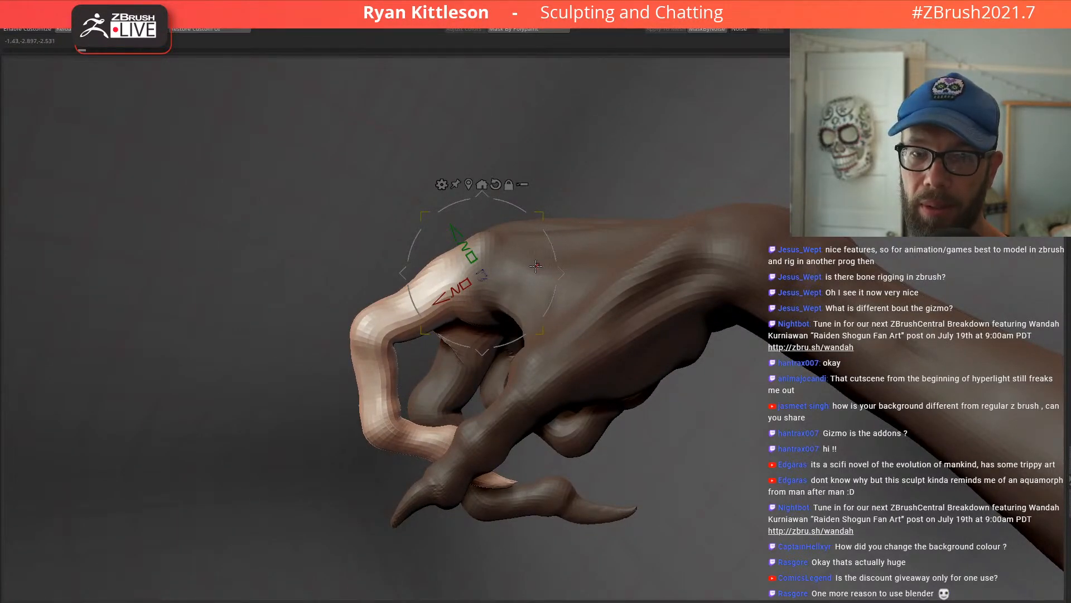
{"action": "left_click_drag", "start_coordinate": [557, 281], "coordinate": [557, 271]}
{"action": "key", "text": "ctrl+shift+a"}
{"action": "key", "text": "q"}
Step: Mask everything except the right middle finger and place the gizmo at its middle joint
{"action": "right_click_drag", "start_coordinate": [496, 274], "coordinate": [384, 347]}
{"action": "key", "text": "w"}
{"action": "mouse_move", "coordinate": [382, 389]}
{"action": "left_mouse_down", "text": "ctrl"}
{"action": "mouse_move", "coordinate": [380, 403]}
{"action": "mouse_move", "coordinate": [527, 334]}
{"action": "mouse_move", "coordinate": [521, 320]}
{"action": "left_mouse_up", "text": "ctrl"}
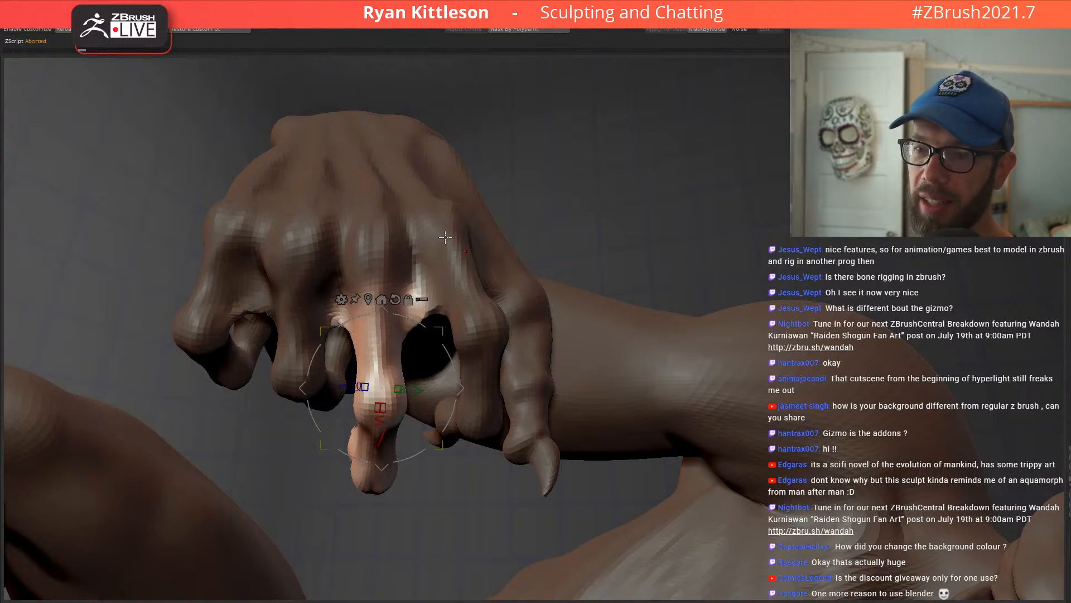
{"action": "key", "text": "q"}
{"action": "key", "text": "space"}
{"action": "key", "text": "space"}
Step: Adjust the right middle finger's bend with the gizmo and clear the mask
{"action": "left_click_drag", "start_coordinate": [387, 271], "coordinate": [367, 312]}
{"action": "mouse_move", "coordinate": [377, 265]}
{"action": "right_mouse_down"}
{"action": "mouse_move", "coordinate": [354, 231]}
{"action": "mouse_move", "coordinate": [452, 277]}
{"action": "right_mouse_up"}
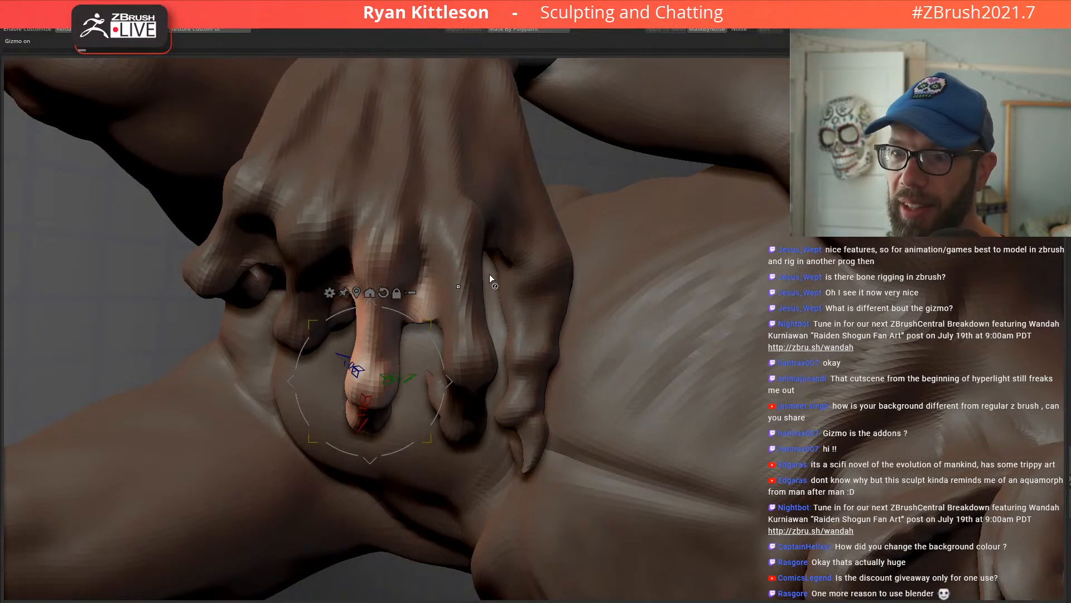
{"action": "right_click_drag", "start_coordinate": [486, 273], "coordinate": [529, 235]}
{"action": "left_click_drag", "start_coordinate": [529, 235], "coordinate": [529, 218]}
{"action": "left_click_drag", "start_coordinate": [601, 234], "coordinate": [594, 212]}
{"action": "key", "text": "ctrl+shift+a"}
{"action": "key", "text": "q"}
Step: Mask the creature's legs and lower body, leaving torso, head and arms free, with the gizmo placed at the waist
{"action": "key", "text": "f"}
{"action": "right_click_drag", "start_coordinate": [594, 254], "coordinate": [542, 288]}
{"action": "key", "text": "f"}
{"action": "key", "text": "w"}
{"action": "left_click_drag", "start_coordinate": [529, 316], "coordinate": [526, 294], "text": "ctrl"}
{"action": "right_click_drag", "start_coordinate": [544, 299], "coordinate": [611, 278]}
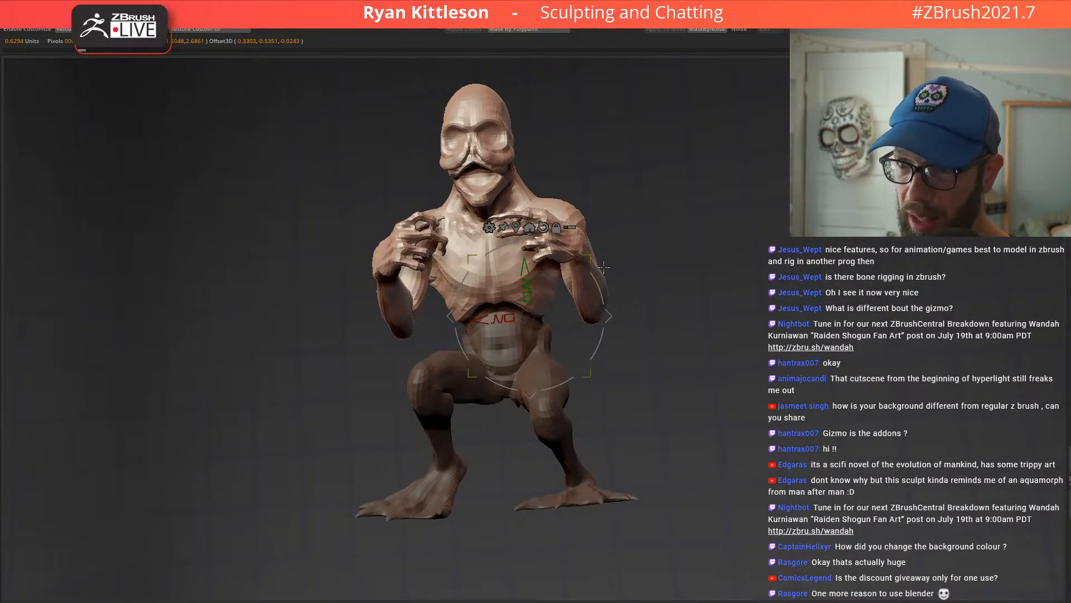
{"action": "right_click_drag", "start_coordinate": [652, 259], "coordinate": [625, 269]}
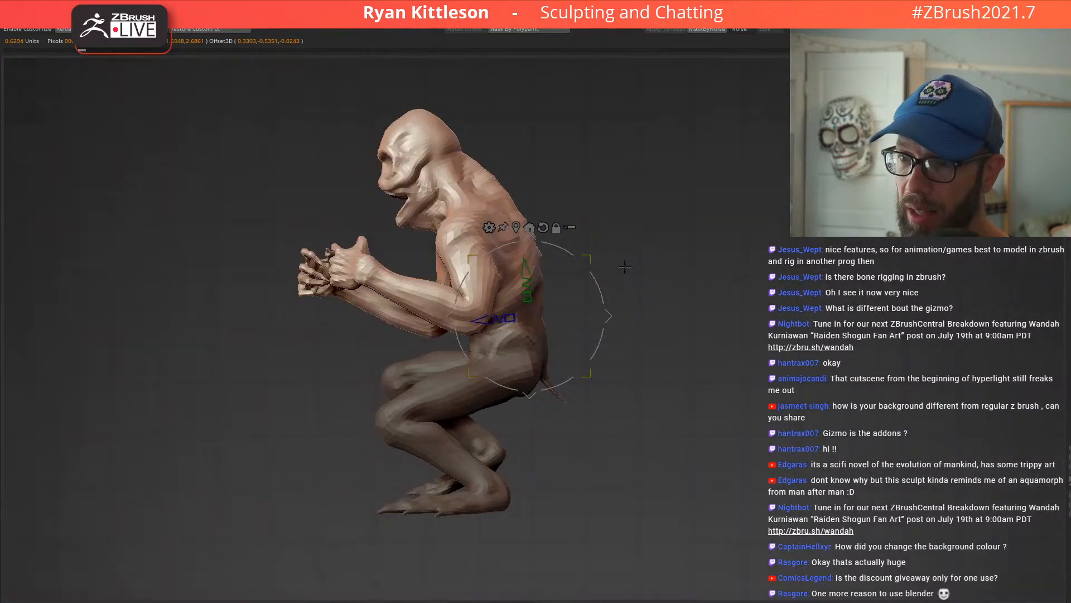
Step: Select the creature's body, eyes and teeth together and bend the upper body forward at the waist over the knees
{"action": "mouse_move", "coordinate": [607, 305]}
{"action": "left_mouse_down", "text": "alt"}
{"action": "mouse_move", "coordinate": [595, 304]}
{"action": "mouse_move", "coordinate": [575, 256]}
{"action": "left_mouse_up", "text": "alt"}
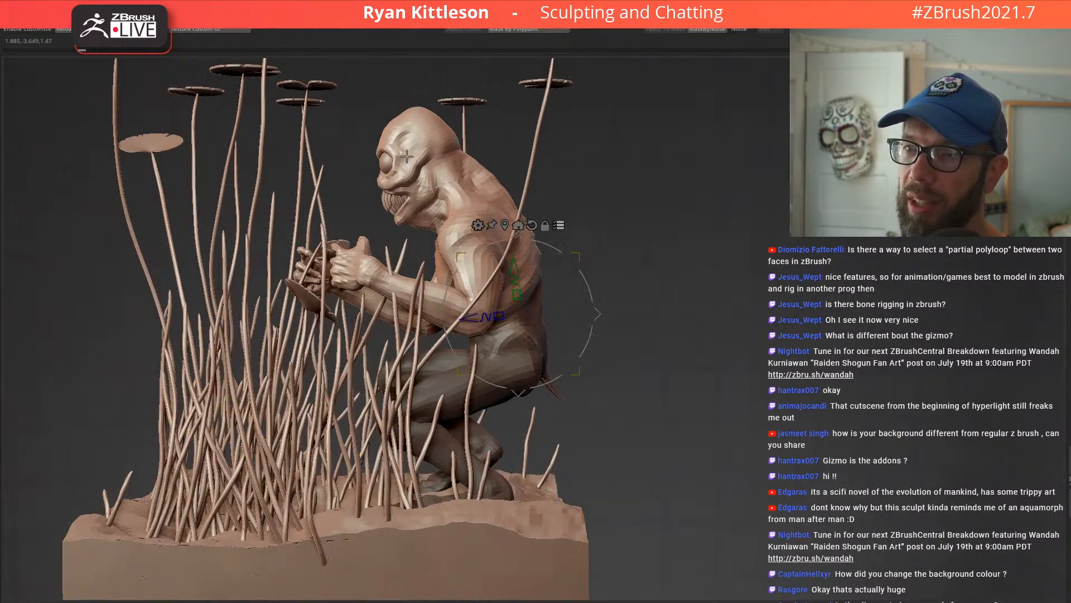
{"action": "left_click_drag", "start_coordinate": [367, 123], "coordinate": [418, 220], "text": "ctrl+shift"}
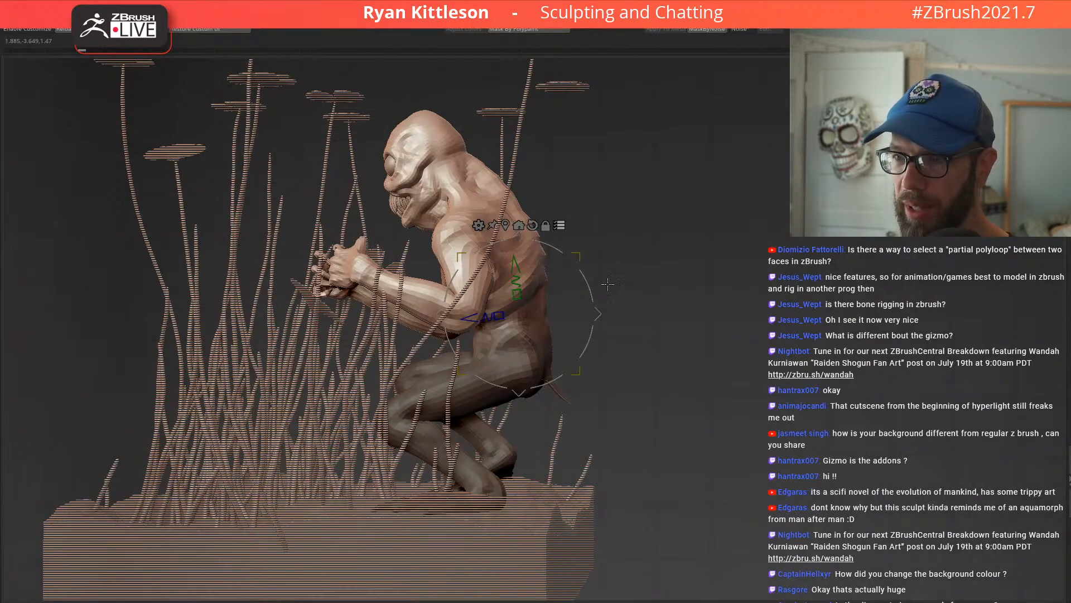
{"action": "left_click_drag", "start_coordinate": [593, 290], "coordinate": [574, 253]}
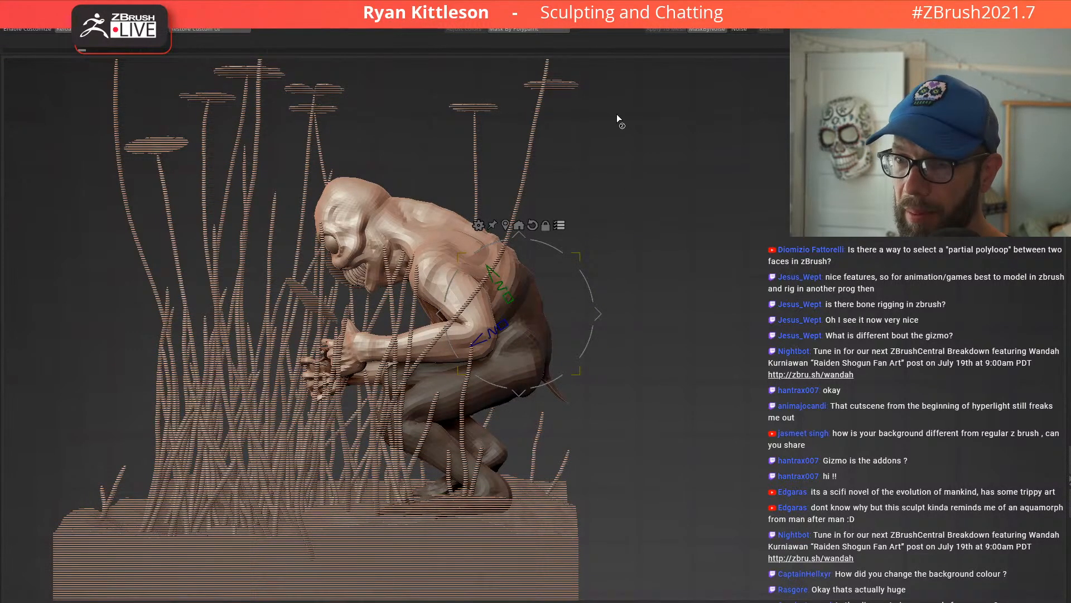
{"action": "key", "text": "Escape"}
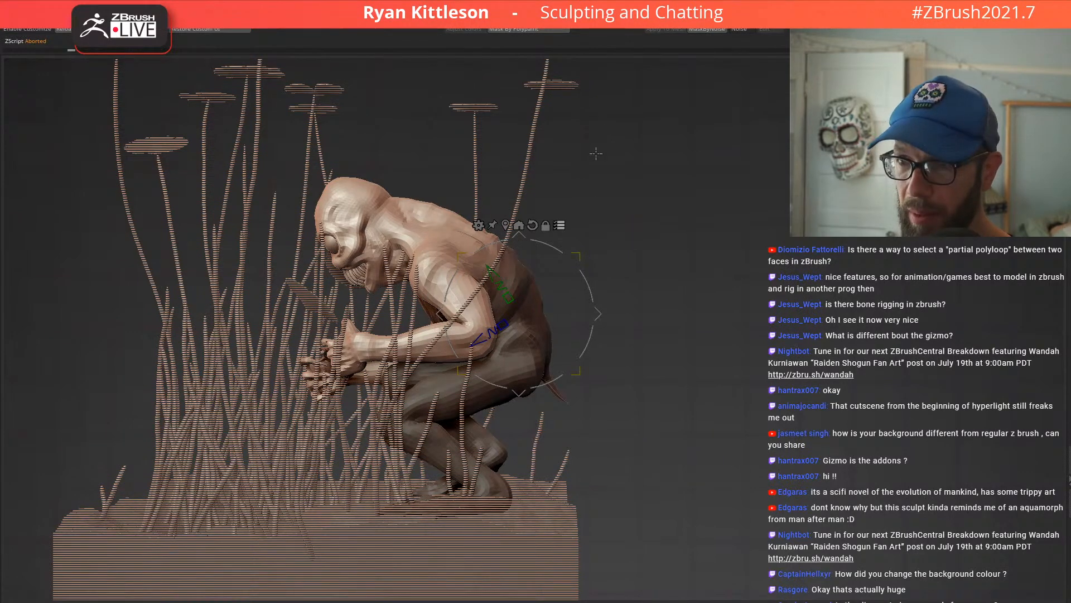
{"action": "left_click_drag", "start_coordinate": [589, 310], "coordinate": [586, 297]}
{"action": "left_click_drag", "start_coordinate": [567, 285], "coordinate": [561, 243]}
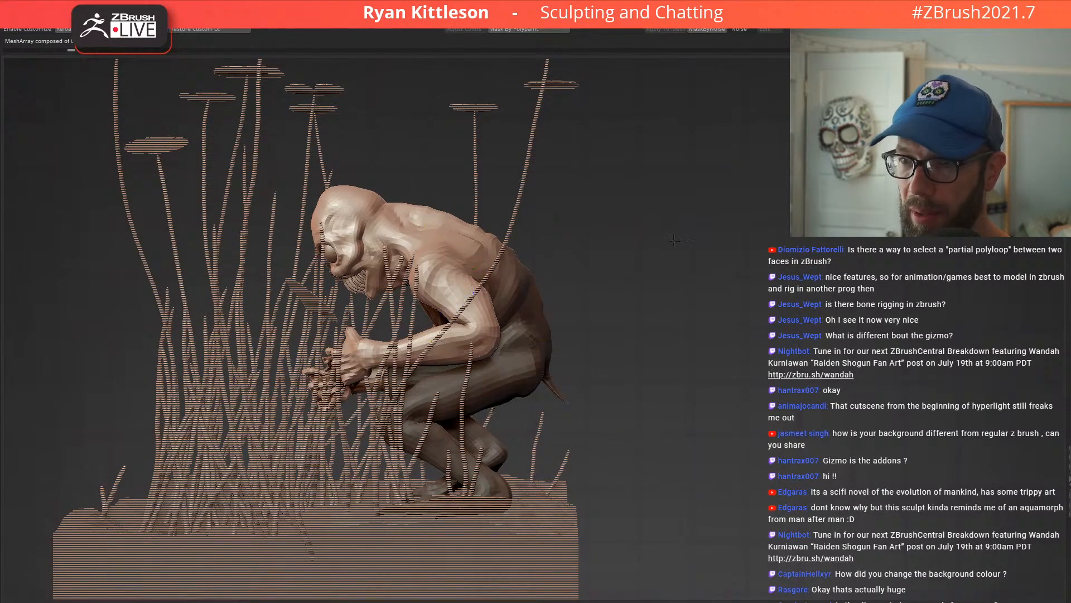
Step: Mask everything except the head, adjust its tilt at the neck and clear the mask
{"action": "left_click_drag", "start_coordinate": [610, 154], "coordinate": [720, 173], "text": "alt"}
{"action": "left_click_drag", "start_coordinate": [525, 240], "coordinate": [488, 237], "text": "ctrl"}
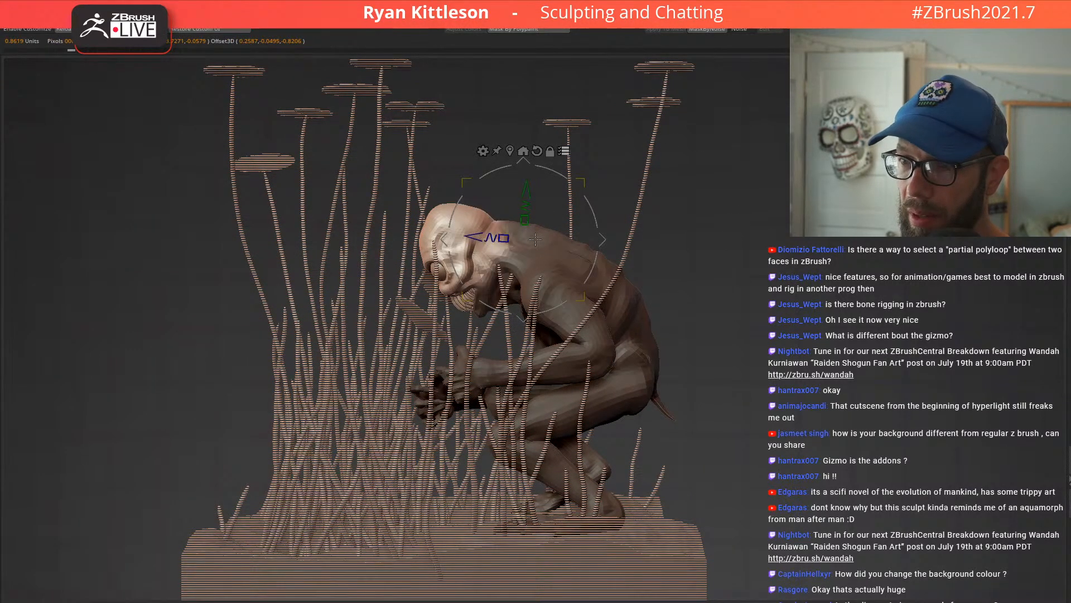
{"action": "key", "text": "ctrl+z"}
{"action": "mouse_move", "coordinate": [504, 157]}
{"action": "left_mouse_down", "text": "ctrl"}
{"action": "mouse_move", "coordinate": [512, 284]}
{"action": "mouse_move", "coordinate": [301, 346]}
{"action": "mouse_move", "coordinate": [279, 307]}
{"action": "left_mouse_up", "text": "ctrl"}
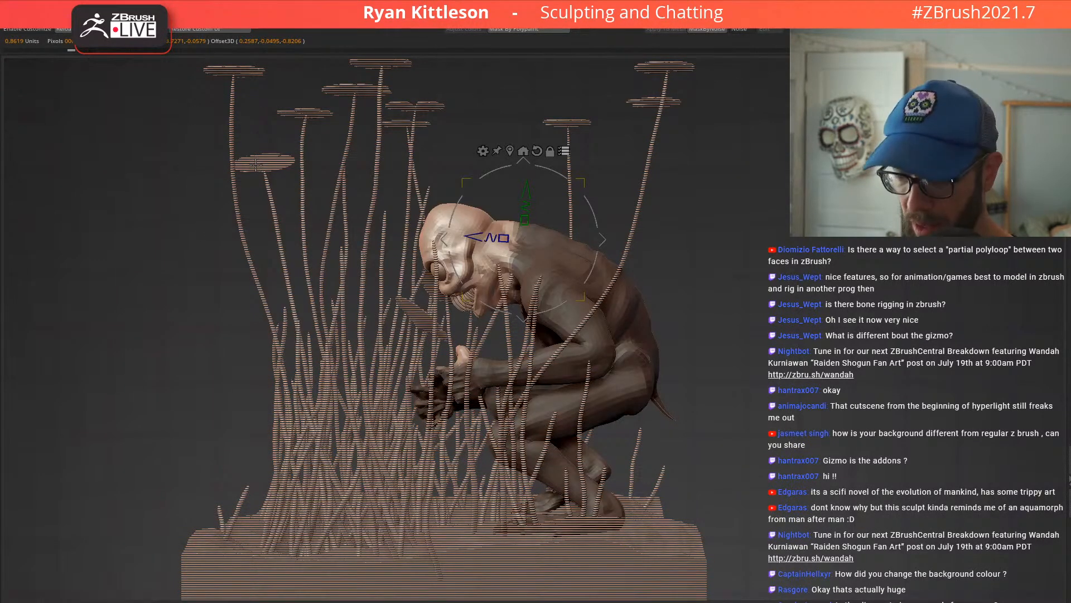
{"action": "left_click", "coordinate": [530, 386], "text": "alt"}
{"action": "left_click", "coordinate": [530, 386], "text": "alt"}
{"action": "mouse_move", "coordinate": [109, 343]}
{"action": "left_mouse_down", "text": "ctrl"}
{"action": "mouse_move", "coordinate": [421, 328]}
{"action": "mouse_move", "coordinate": [546, 594]}
{"action": "left_mouse_up", "text": "ctrl"}
{"action": "mouse_move", "coordinate": [602, 240]}
{"action": "left_mouse_down"}
{"action": "mouse_move", "coordinate": [590, 261]}
{"action": "mouse_move", "coordinate": [581, 232]}
{"action": "mouse_move", "coordinate": [576, 258]}
{"action": "mouse_move", "coordinate": [582, 235]}
{"action": "mouse_move", "coordinate": [675, 218]}
{"action": "mouse_move", "coordinate": [655, 218]}
{"action": "mouse_move", "coordinate": [666, 217]}
{"action": "left_mouse_up"}
{"action": "key", "text": "shift+alt+s"}
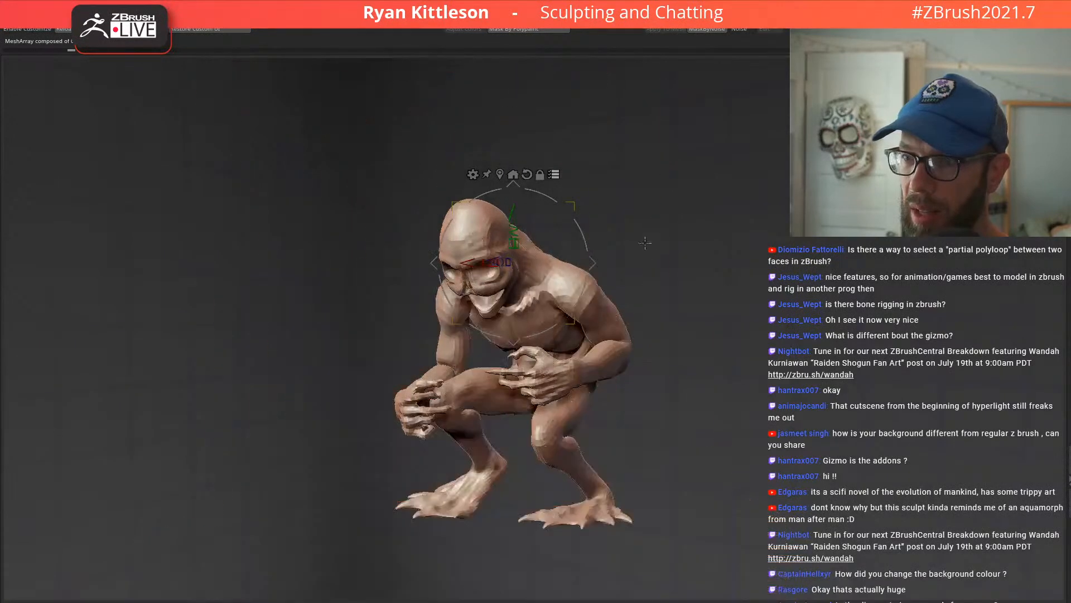
Step: Mask everything except the creature's left arm up to the shoulder and adjust the arm's position with the gizmo
{"action": "right_click_drag", "start_coordinate": [591, 322], "coordinate": [649, 304], "text": "alt"}
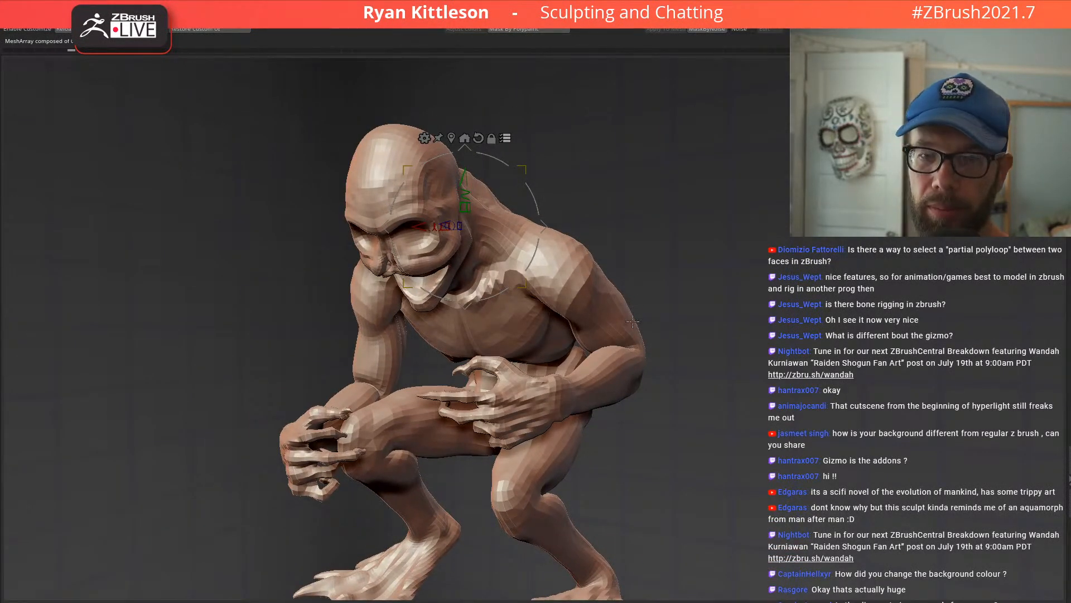
{"action": "left_click_drag", "start_coordinate": [613, 304], "coordinate": [614, 233]}
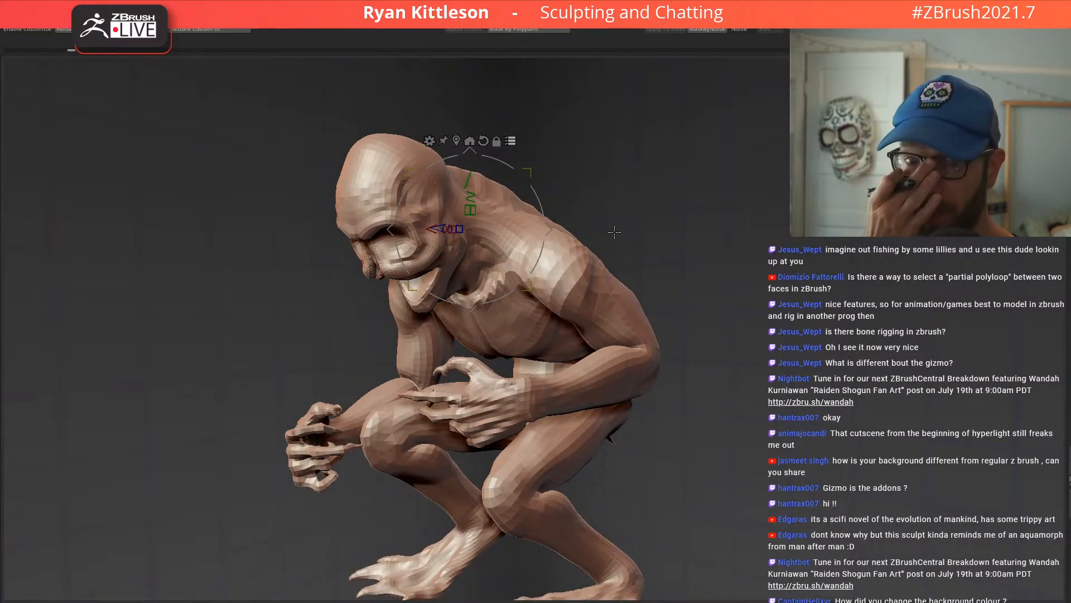
{"action": "left_click_drag", "start_coordinate": [609, 280], "coordinate": [618, 308]}
{"action": "left_click", "coordinate": [617, 303], "text": "ctrl"}
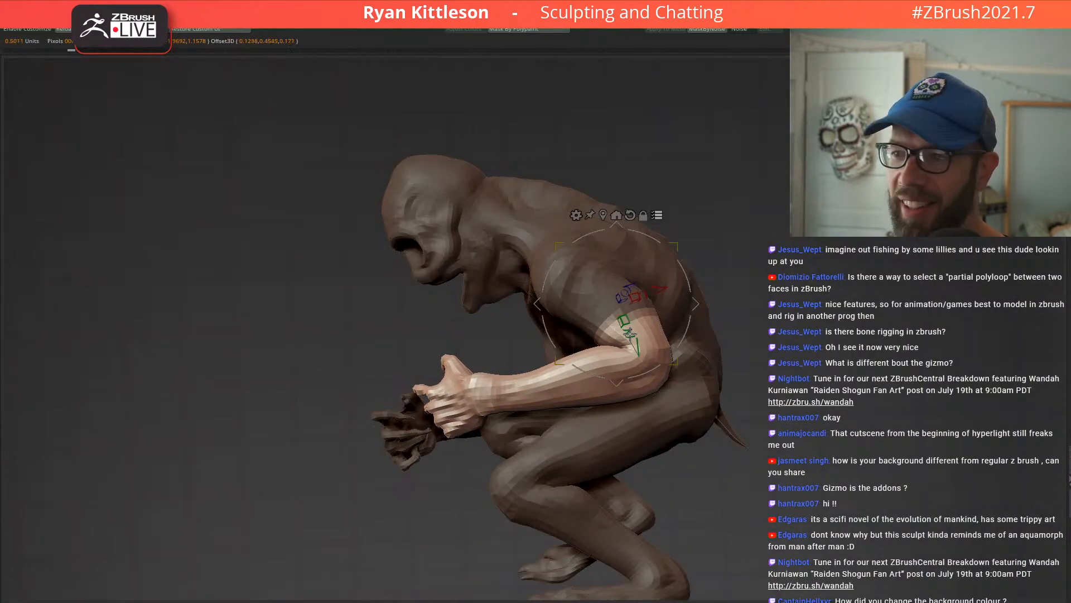
{"action": "left_click_drag", "start_coordinate": [639, 303], "coordinate": [596, 294]}
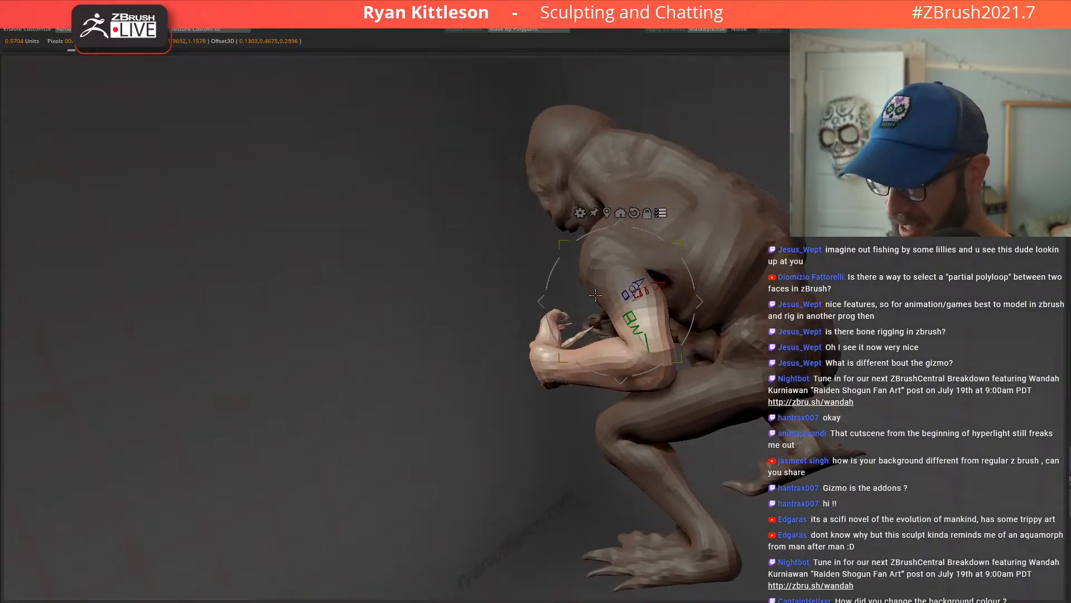
{"action": "key", "text": "ctrl+z"}
{"action": "key", "text": "ctrl+z"}
{"action": "key", "text": "ctrl+z"}
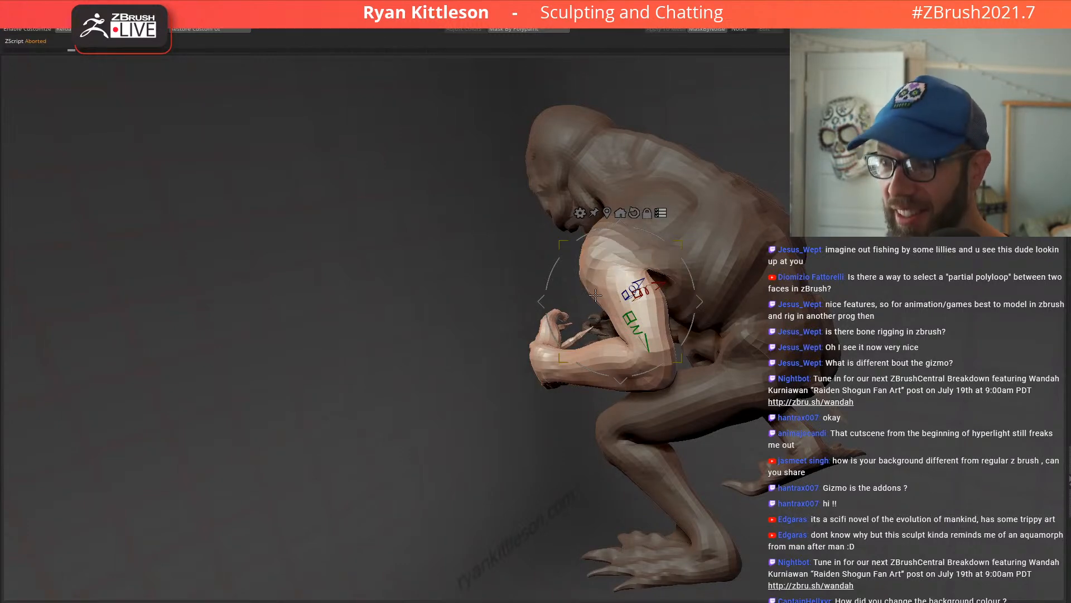
{"action": "right_click_drag", "start_coordinate": [744, 241], "coordinate": [761, 219]}
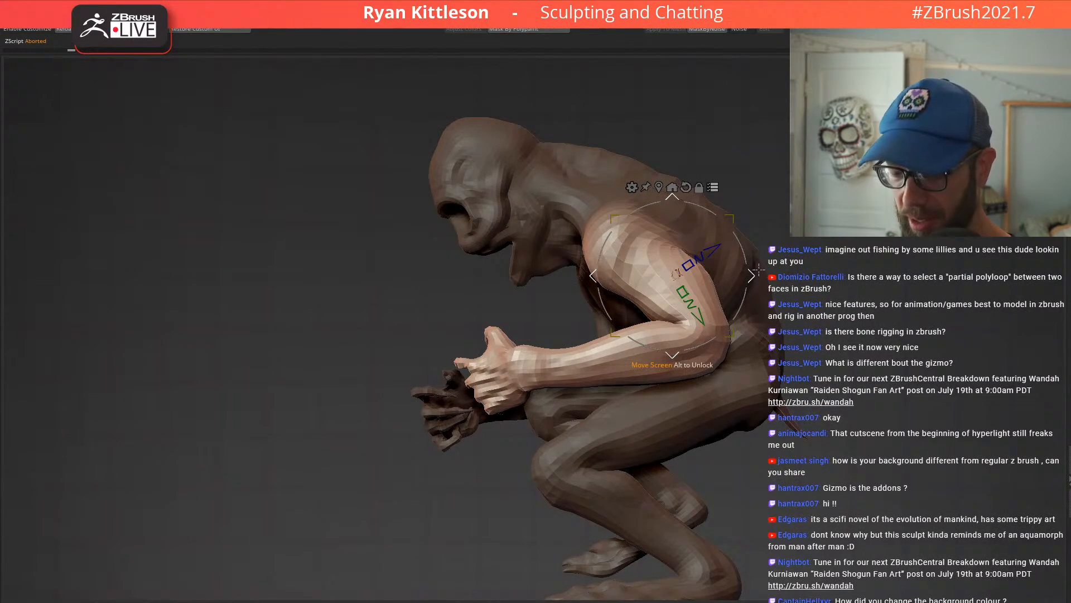
{"action": "left_click_drag", "start_coordinate": [753, 271], "coordinate": [776, 262], "text": "alt"}
Step: Mask everything except the creature's right arm and rotate it at the shoulder to raise the hand in front of the face
{"action": "right_click_drag", "start_coordinate": [599, 313], "coordinate": [764, 312]}
{"action": "left_click_drag", "start_coordinate": [591, 248], "coordinate": [592, 332], "text": "ctrl"}
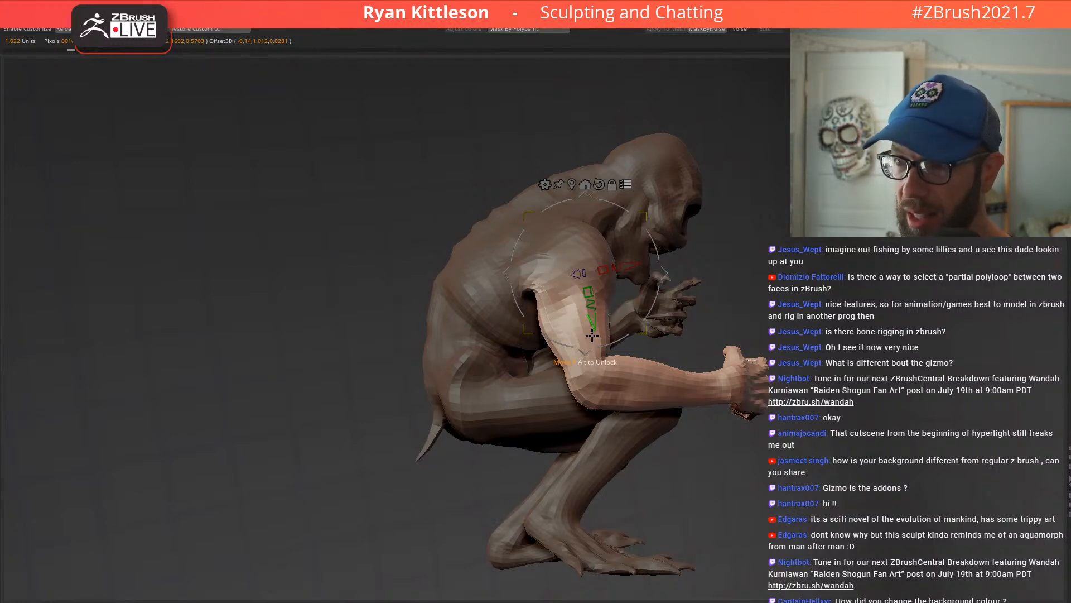
{"action": "left_click_drag", "start_coordinate": [754, 252], "coordinate": [723, 262]}
{"action": "left_click_drag", "start_coordinate": [660, 275], "coordinate": [639, 207]}
{"action": "left_click_drag", "start_coordinate": [755, 224], "coordinate": [699, 222]}
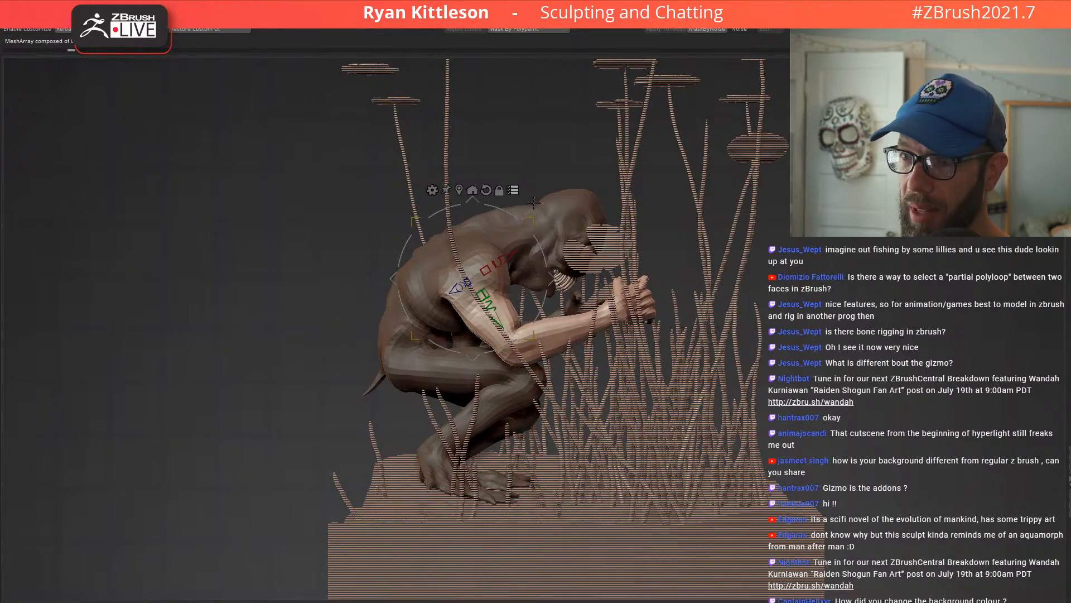
{"action": "right_click_drag", "start_coordinate": [578, 229], "coordinate": [458, 237]}
{"action": "right_click_drag", "start_coordinate": [714, 201], "coordinate": [812, 252], "text": "ctrl"}
{"action": "mouse_move", "coordinate": [812, 252]}
{"action": "left_mouse_down"}
{"action": "mouse_move", "coordinate": [810, 268]}
{"action": "mouse_move", "coordinate": [809, 254]}
{"action": "left_mouse_up"}
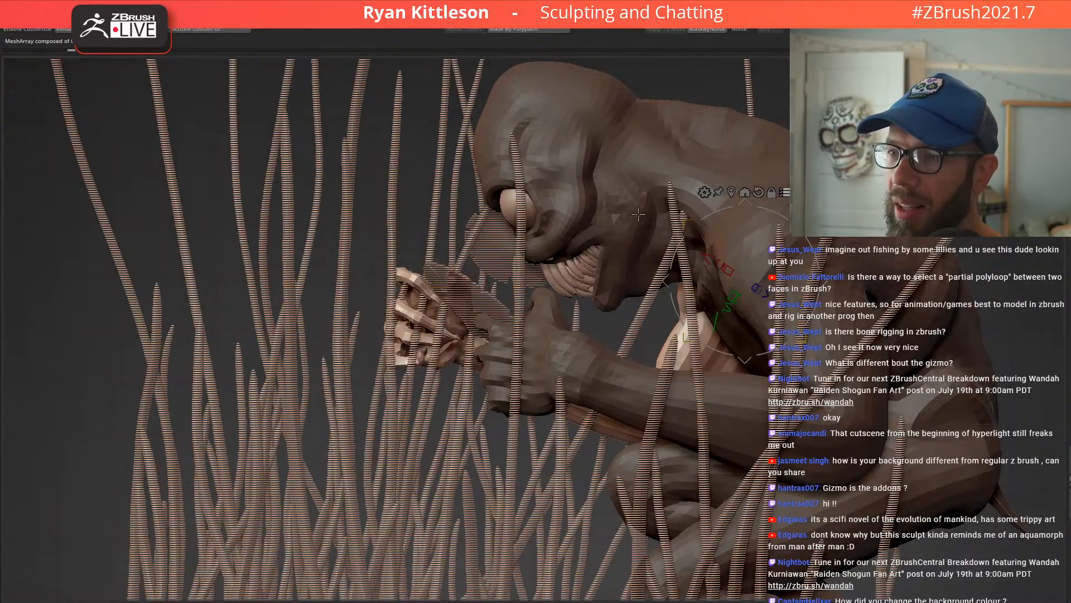
{"action": "left_click_drag", "start_coordinate": [781, 215], "coordinate": [820, 259]}
Step: Return the creature to its higher subdivision level with the mask cleared and examine the crouched pose from several sides
{"action": "right_click_drag", "start_coordinate": [458, 240], "coordinate": [756, 194]}
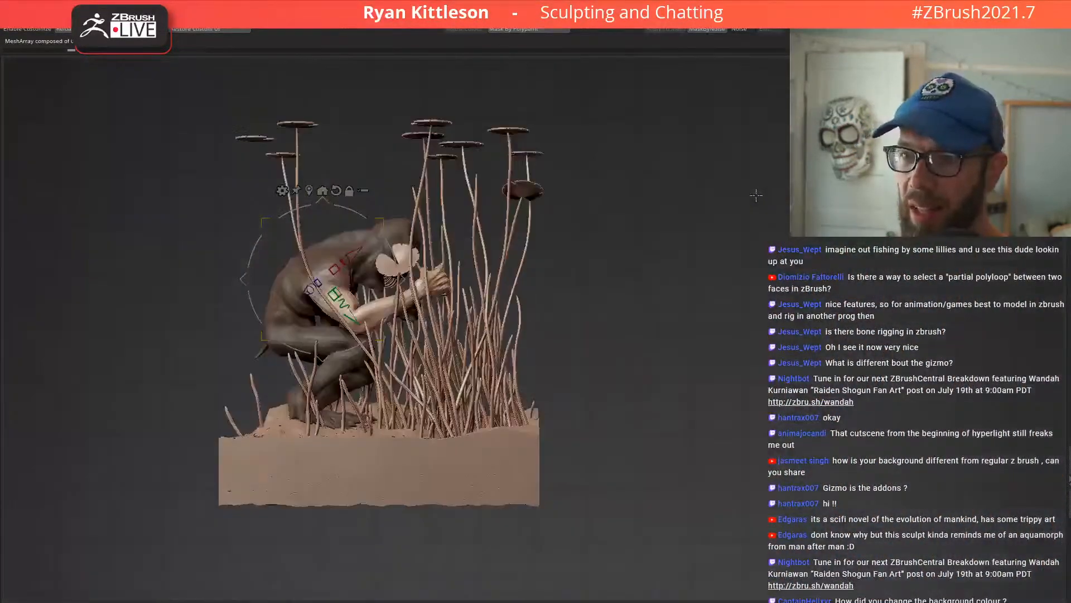
{"action": "right_click_drag", "start_coordinate": [671, 213], "coordinate": [670, 213]}
{"action": "right_click_drag", "start_coordinate": [560, 261], "coordinate": [512, 252]}
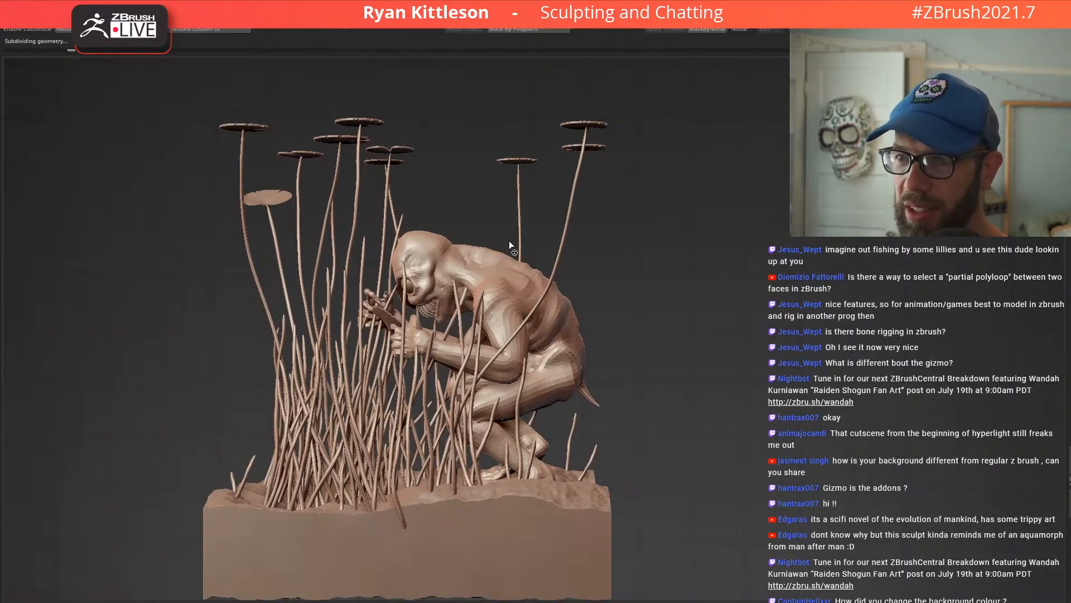
{"action": "right_click_drag", "start_coordinate": [508, 235], "coordinate": [498, 284]}
{"action": "right_click_drag", "start_coordinate": [433, 278], "coordinate": [523, 285]}
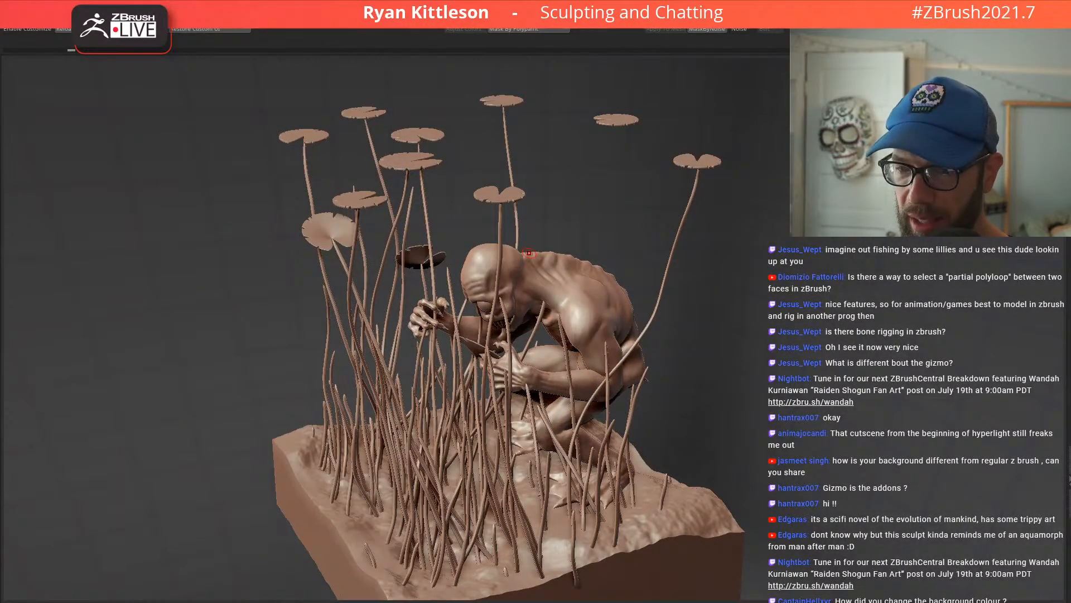
Step: Bring up the two water-sprite reference paintings in XnView, compare them with the sculpture and put them away
{"action": "key", "text": "alt+Tab"}
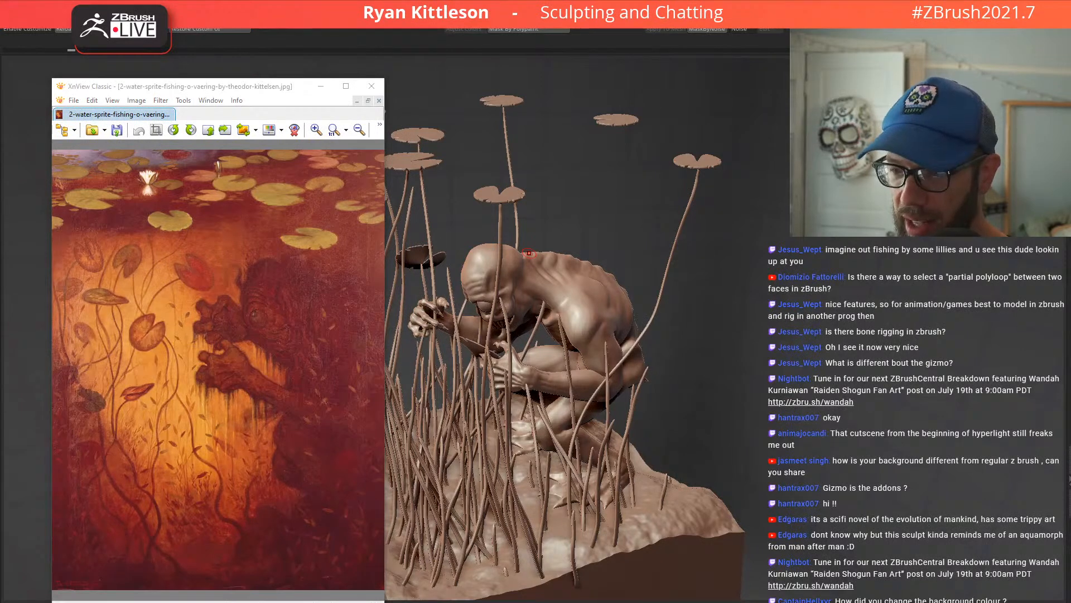
{"action": "key", "text": "alt+Tab"}
{"action": "left_click_drag", "start_coordinate": [601, 108], "coordinate": [603, 63]}
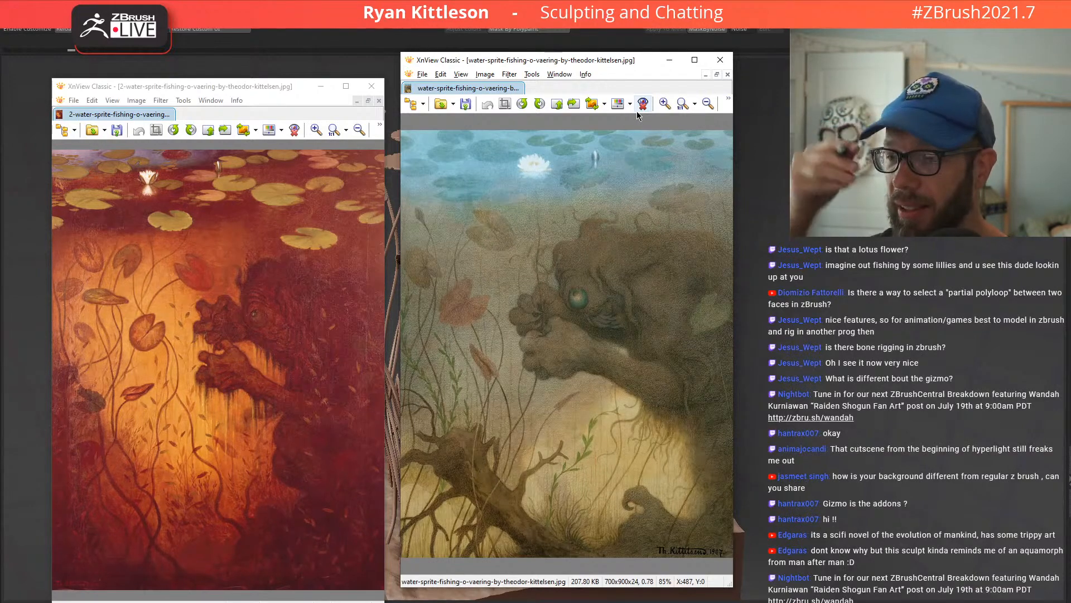
{"action": "key", "text": "Escape"}
{"action": "left_click_drag", "start_coordinate": [196, 89], "coordinate": [207, 602]}
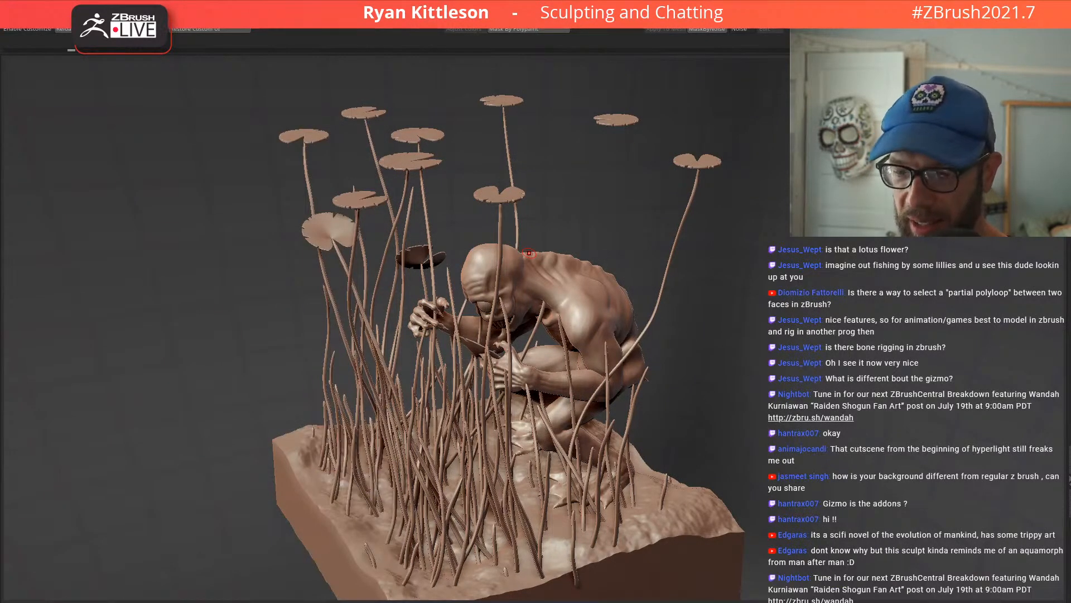
Step: Select the lily pads and mask all of them except the pad at the creature's hands
{"action": "mouse_move", "coordinate": [758, 297]}
{"action": "left_mouse_down"}
{"action": "mouse_move", "coordinate": [508, 294]}
{"action": "mouse_move", "coordinate": [557, 402]}
{"action": "mouse_move", "coordinate": [561, 315]}
{"action": "mouse_move", "coordinate": [550, 303]}
{"action": "left_mouse_up"}
{"action": "right_click_drag", "start_coordinate": [523, 325], "coordinate": [502, 293]}
{"action": "left_click", "coordinate": [501, 292], "text": "alt"}
{"action": "key", "text": "shift+s"}
{"action": "key", "text": "f"}
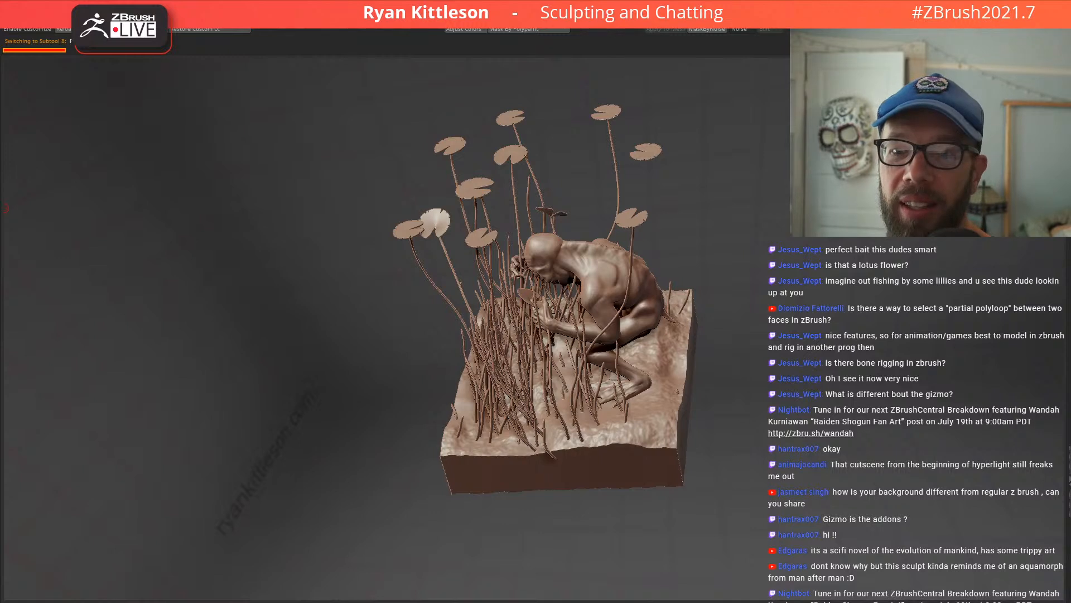
{"action": "left_click", "coordinate": [526, 297], "text": "alt"}
{"action": "right_click_drag", "start_coordinate": [528, 298], "coordinate": [534, 274]}
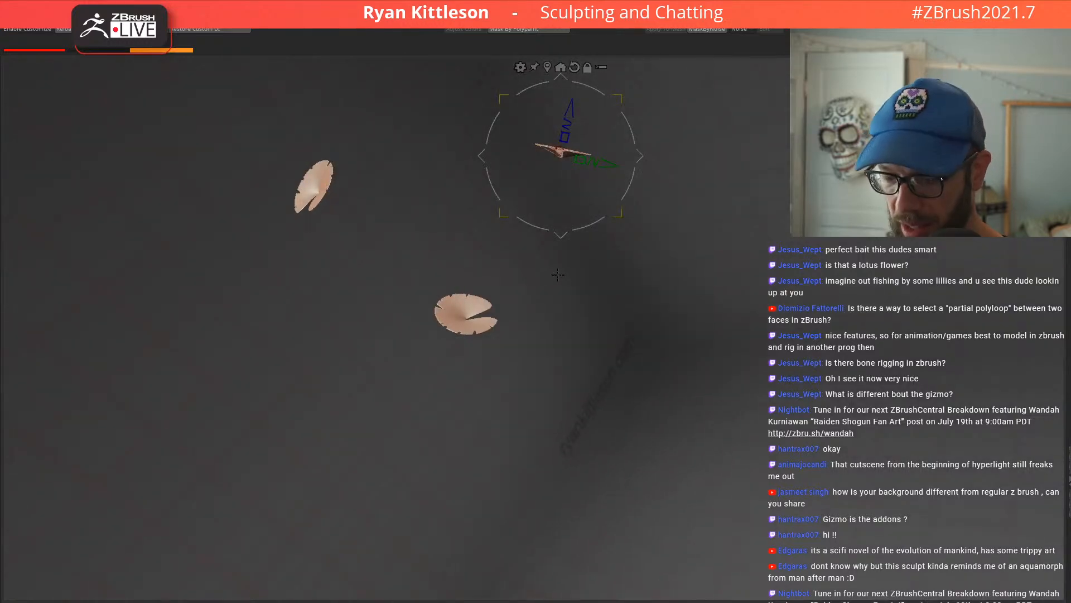
{"action": "left_click", "coordinate": [459, 315], "text": "ctrl"}
Step: Move the unmasked lily pad away from the hands to a low spot among the front stems and clear the mask
{"action": "key", "text": "shift+s"}
{"action": "right_click_drag", "start_coordinate": [483, 322], "coordinate": [542, 277]}
{"action": "right_click_drag", "start_coordinate": [593, 315], "coordinate": [559, 317]}
{"action": "right_click_drag", "start_coordinate": [433, 268], "coordinate": [318, 299]}
{"action": "left_click_drag", "start_coordinate": [315, 299], "coordinate": [274, 415]}
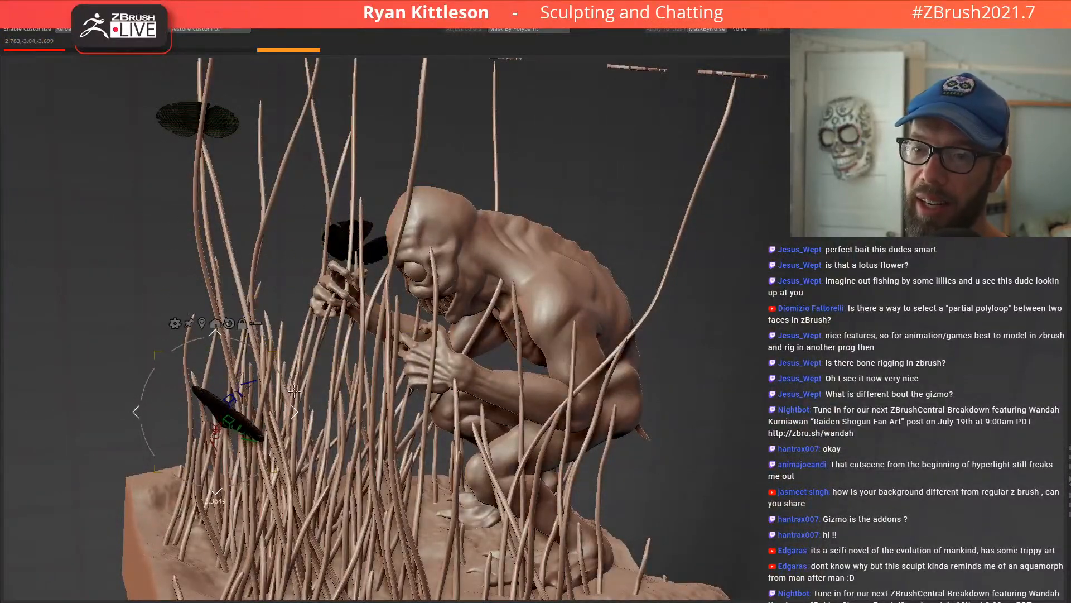
{"action": "right_click_drag", "start_coordinate": [298, 329], "coordinate": [752, 310]}
{"action": "left_click_drag", "start_coordinate": [757, 430], "coordinate": [757, 431]}
{"action": "right_click_drag", "start_coordinate": [937, 357], "coordinate": [533, 170]}
{"action": "left_click", "coordinate": [786, 332], "text": "ctrl"}
{"action": "key", "text": "q"}
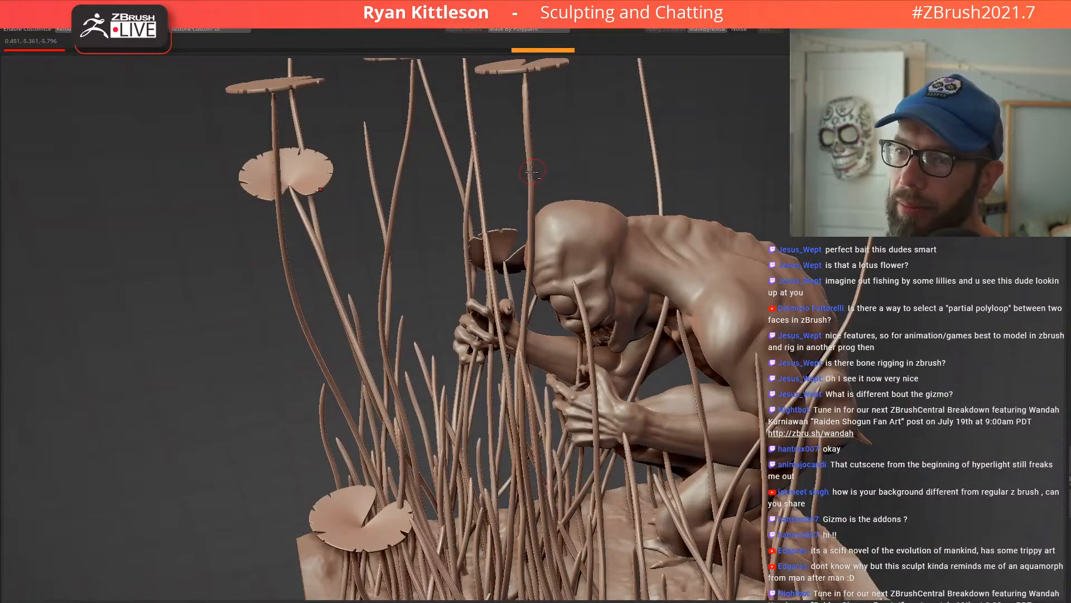
Step: Select the plant stems and shift those standing in front of the creature with the Move brush
{"action": "mouse_move", "coordinate": [537, 271]}
{"action": "right_mouse_down"}
{"action": "mouse_move", "coordinate": [550, 240]}
{"action": "mouse_move", "coordinate": [524, 245]}
{"action": "mouse_move", "coordinate": [550, 290]}
{"action": "mouse_move", "coordinate": [546, 282]}
{"action": "right_mouse_up"}
{"action": "left_click", "coordinate": [545, 316], "text": "ctrl+shift"}
{"action": "key", "text": "space"}
{"action": "left_click", "coordinate": [543, 287], "text": "alt"}
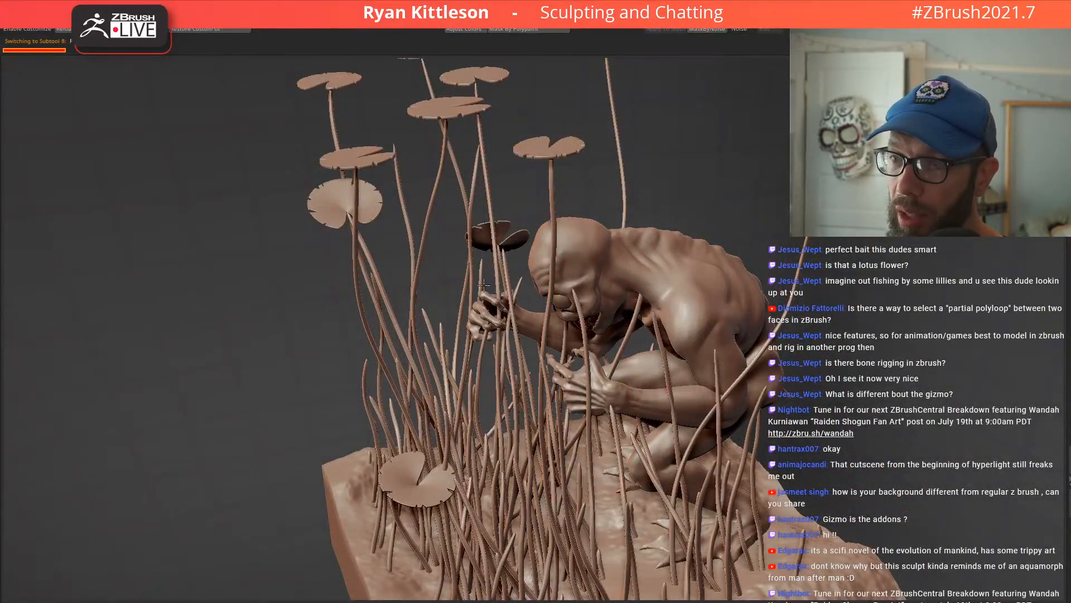
{"action": "right_click_drag", "start_coordinate": [534, 291], "coordinate": [471, 333]}
{"action": "left_click_drag", "start_coordinate": [418, 321], "coordinate": [259, 343]}
{"action": "right_click_drag", "start_coordinate": [259, 343], "coordinate": [413, 339]}
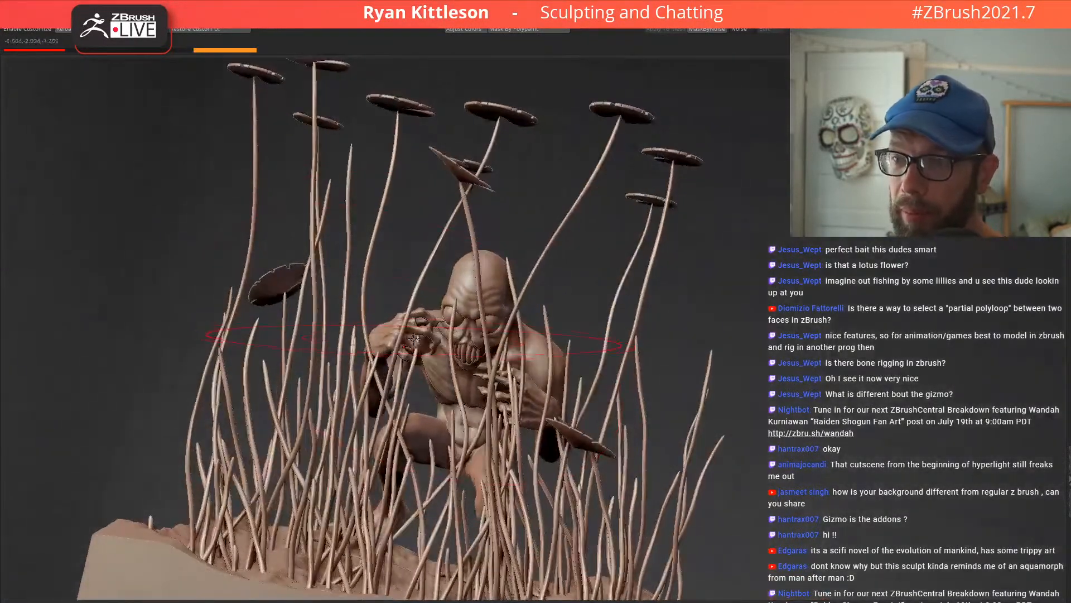
Step: Isolate the stems, resize the Move brush and bend a tall stem in the central cluster
{"action": "right_click_drag", "start_coordinate": [456, 289], "coordinate": [447, 340]}
{"action": "right_click_drag", "start_coordinate": [466, 385], "coordinate": [470, 294]}
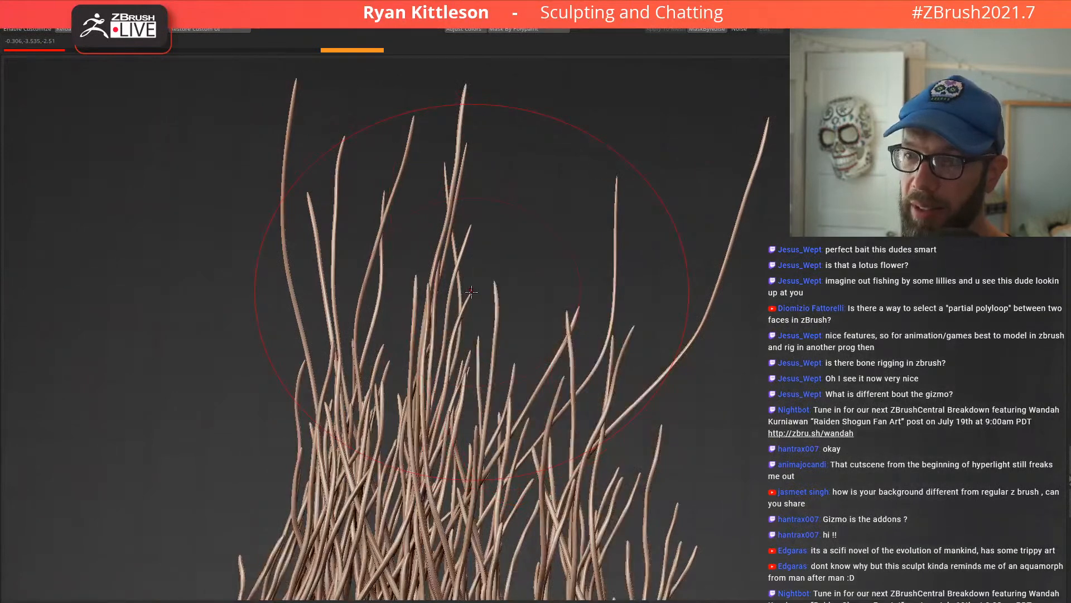
{"action": "key", "text": "space"}
{"action": "left_click_drag", "start_coordinate": [471, 291], "coordinate": [450, 292]}
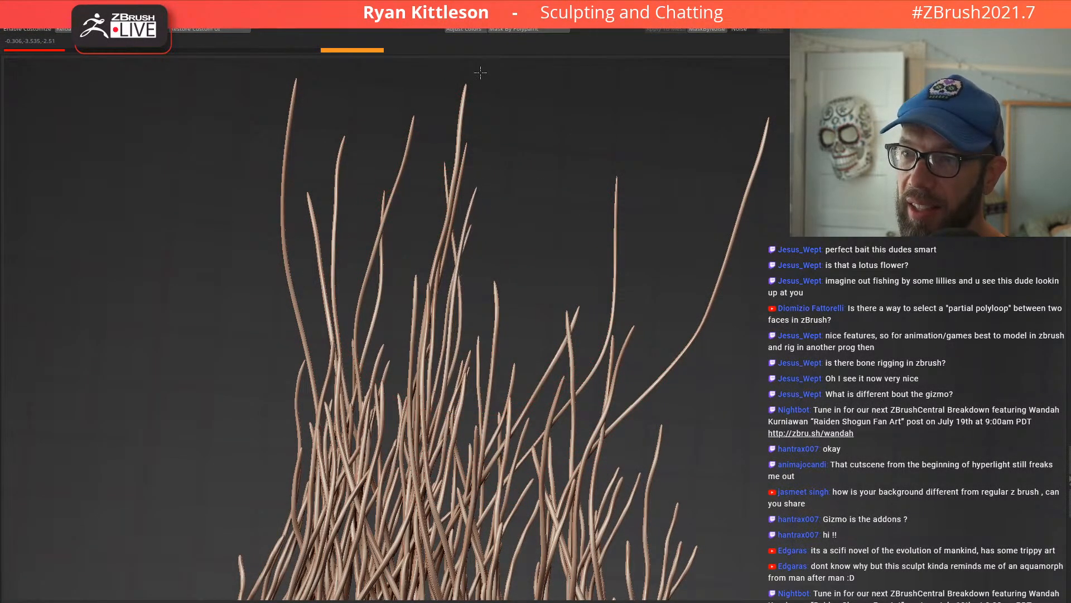
{"action": "right_click_drag", "start_coordinate": [472, 279], "coordinate": [439, 186]}
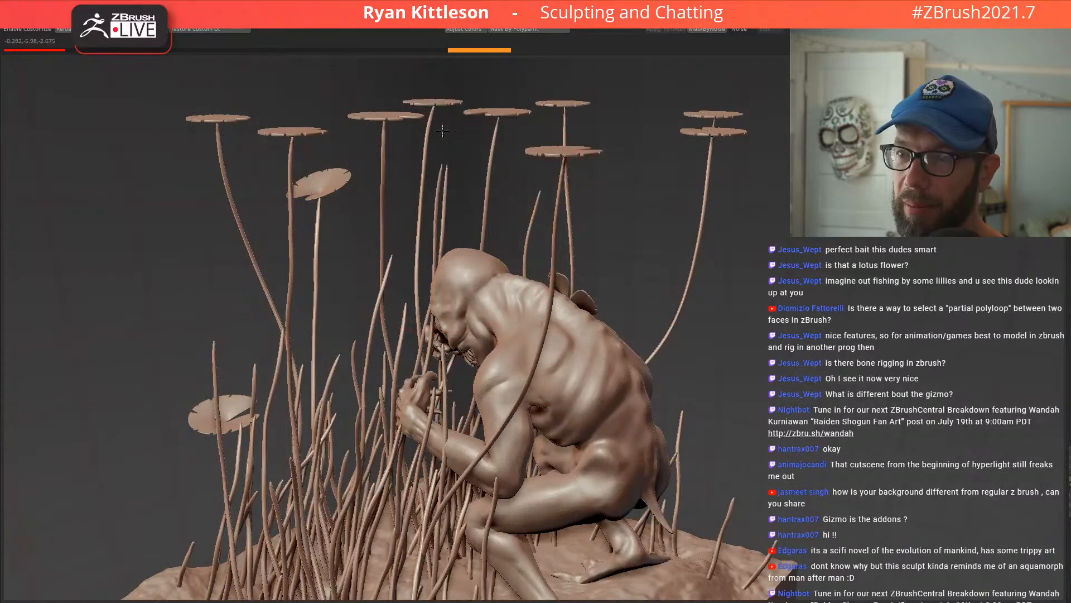
Step: Bend the stems around the creature's hands and face with a resized Move brush, working from front, side and above
{"action": "right_click_drag", "start_coordinate": [442, 141], "coordinate": [465, 343]}
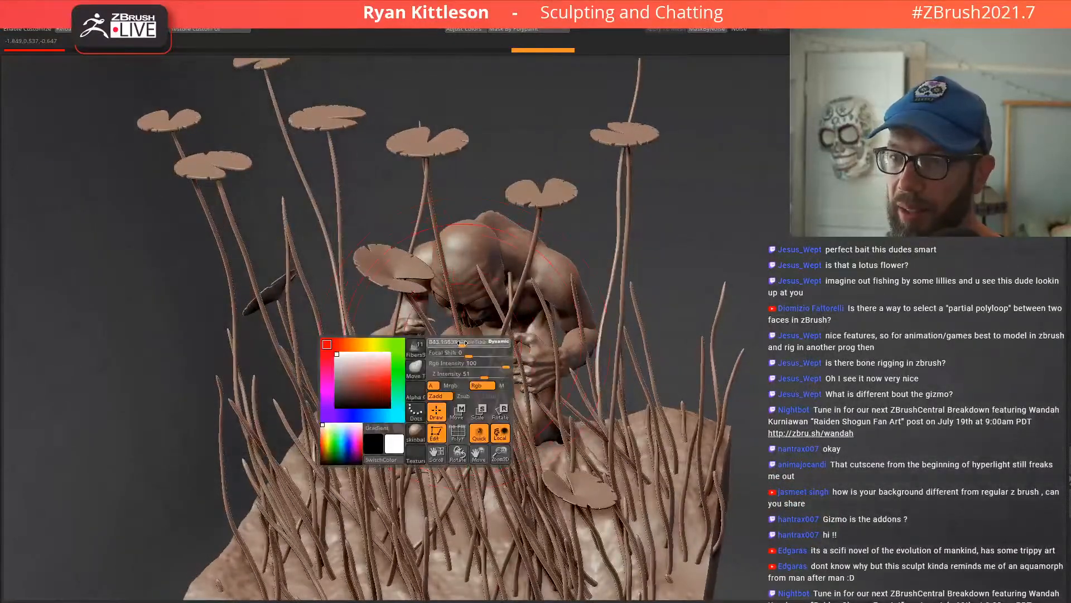
{"action": "right_click_drag", "start_coordinate": [391, 341], "coordinate": [504, 401]}
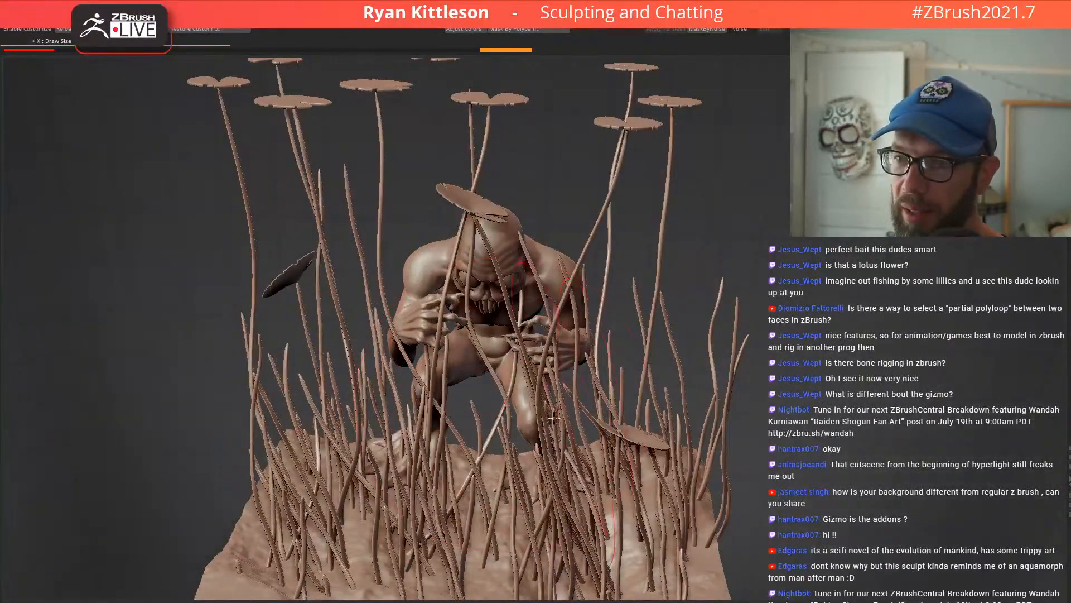
{"action": "right_click_drag", "start_coordinate": [407, 416], "coordinate": [447, 269]}
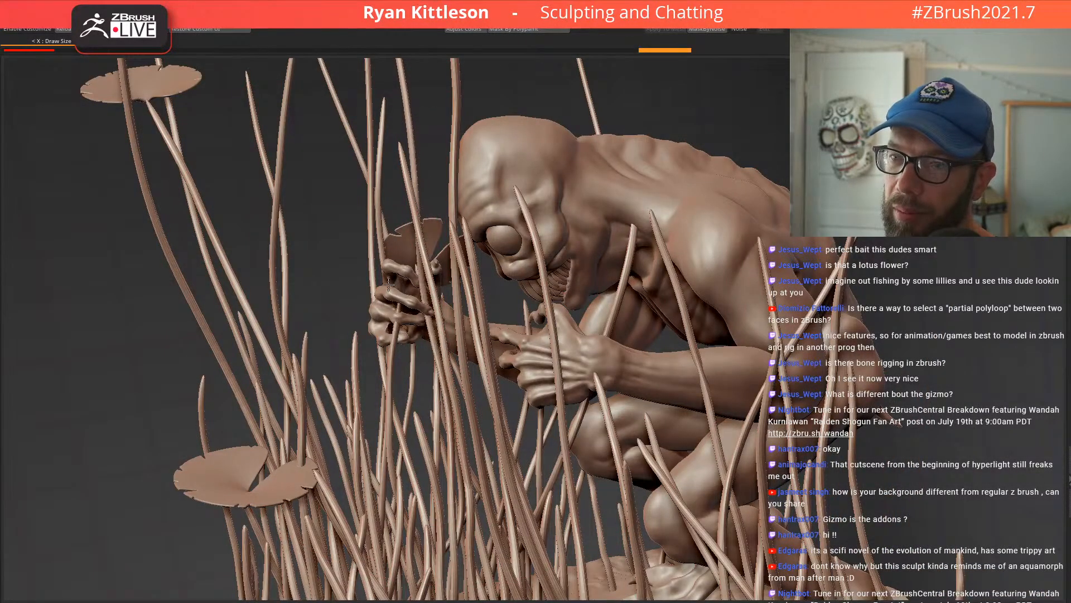
{"action": "right_click_drag", "start_coordinate": [391, 284], "coordinate": [436, 306]}
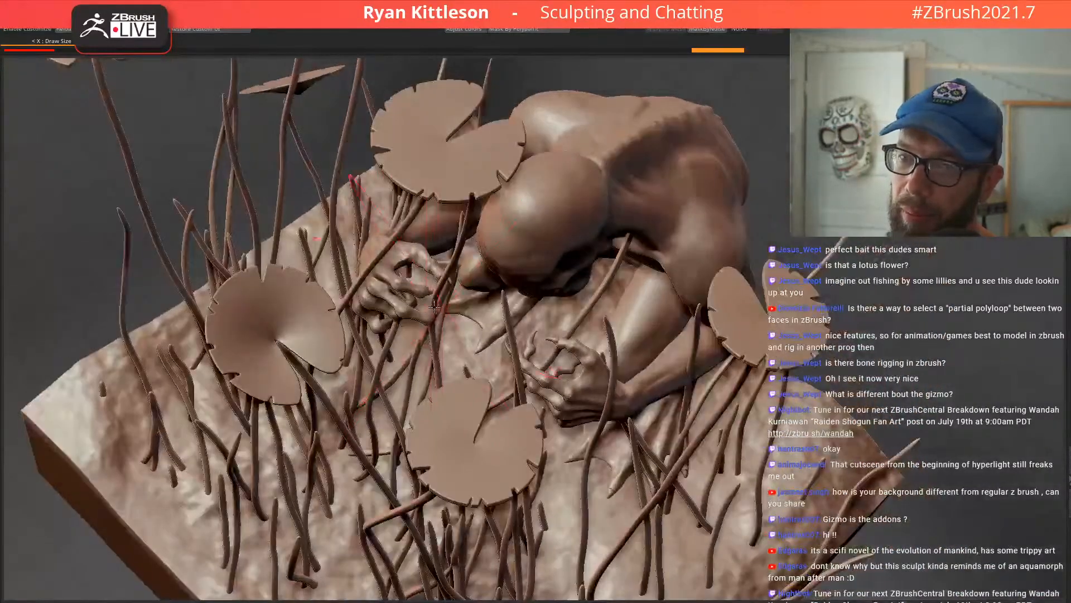
{"action": "right_click_drag", "start_coordinate": [419, 257], "coordinate": [424, 157]}
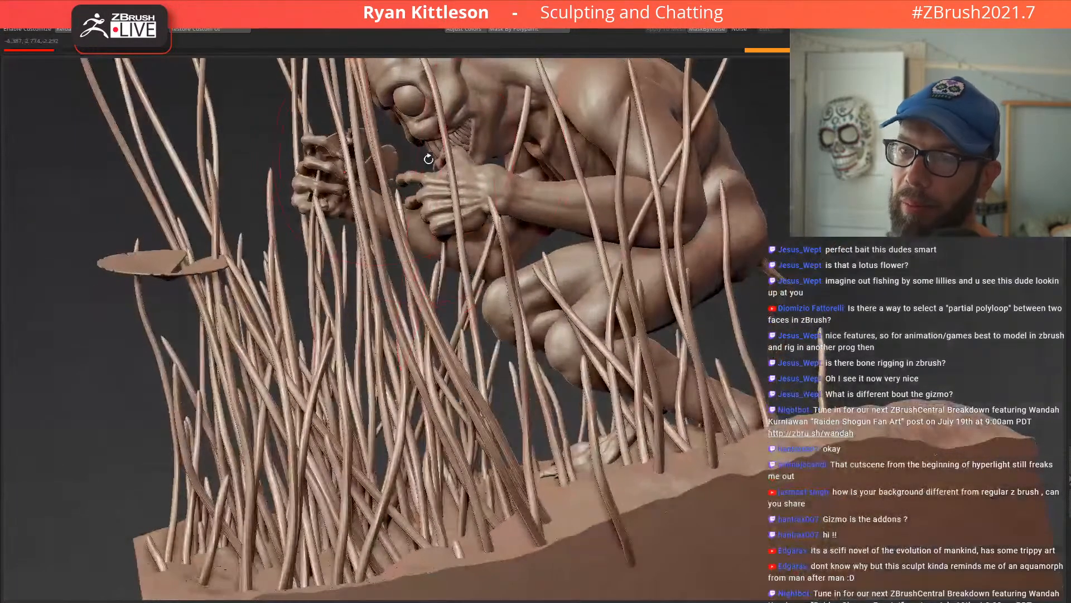
{"action": "right_click_drag", "start_coordinate": [462, 206], "coordinate": [342, 181]}
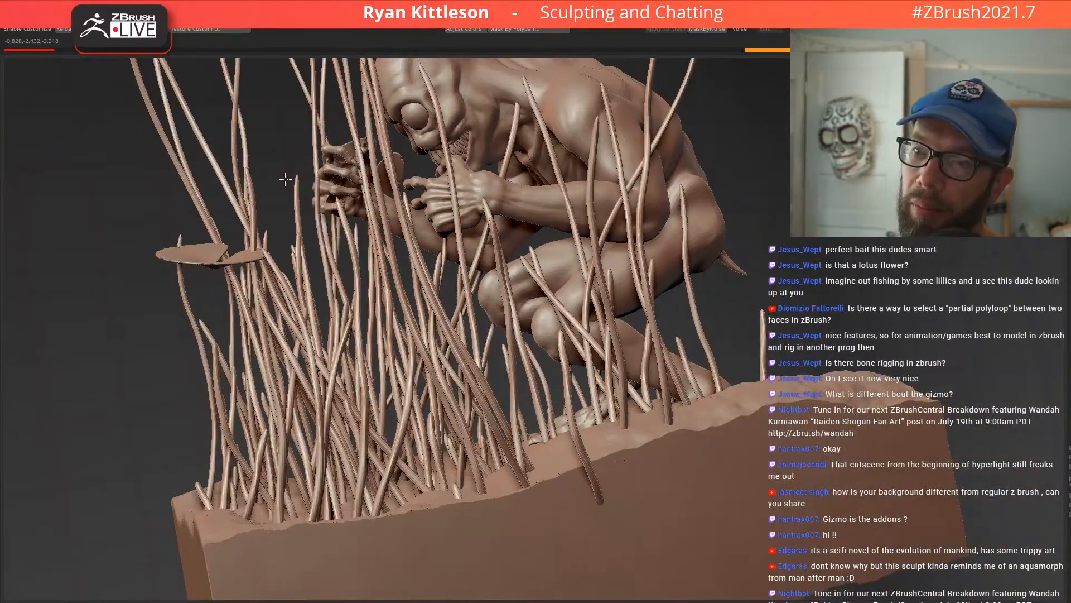
{"action": "right_click_drag", "start_coordinate": [276, 178], "coordinate": [429, 225]}
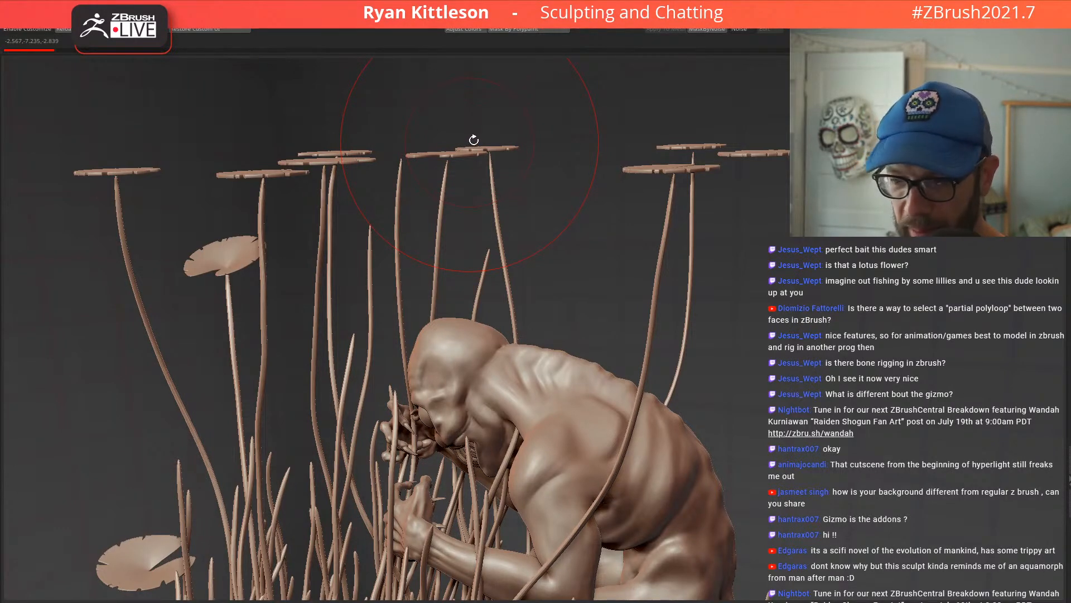
Step: Reposition the tall outer stems along the edge of the base beside the creature's back
{"action": "mouse_move", "coordinate": [419, 176]}
{"action": "right_mouse_down"}
{"action": "mouse_move", "coordinate": [475, 162]}
{"action": "mouse_move", "coordinate": [493, 173]}
{"action": "mouse_move", "coordinate": [454, 208]}
{"action": "mouse_move", "coordinate": [483, 216]}
{"action": "mouse_move", "coordinate": [423, 225]}
{"action": "mouse_move", "coordinate": [450, 221]}
{"action": "mouse_move", "coordinate": [285, 337]}
{"action": "right_mouse_up"}
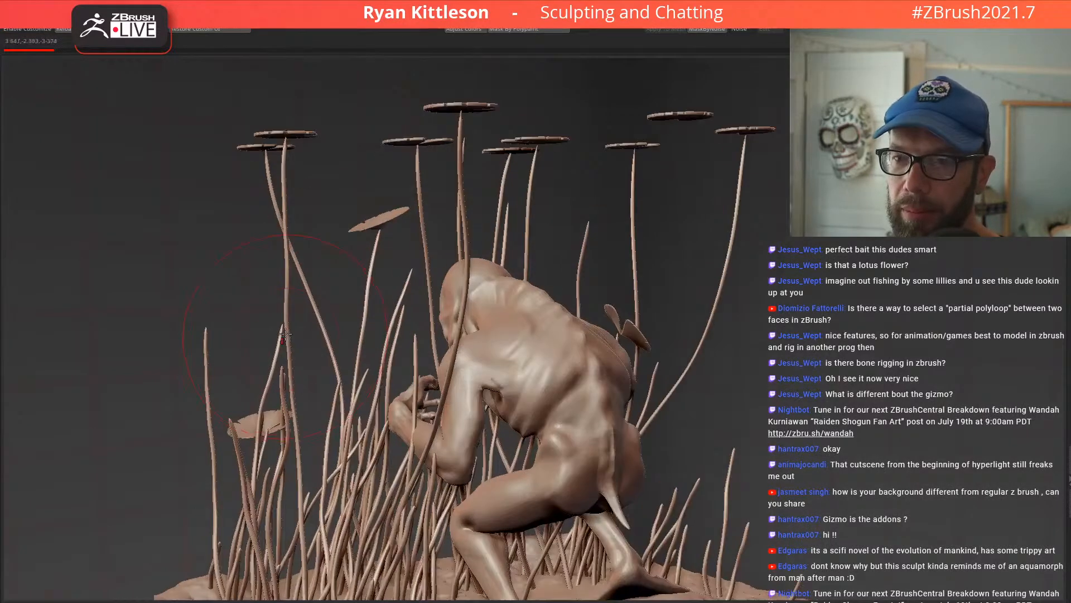
{"action": "mouse_move", "coordinate": [246, 304]}
{"action": "right_mouse_down"}
{"action": "mouse_move", "coordinate": [228, 312]}
{"action": "mouse_move", "coordinate": [256, 438]}
{"action": "right_mouse_up"}
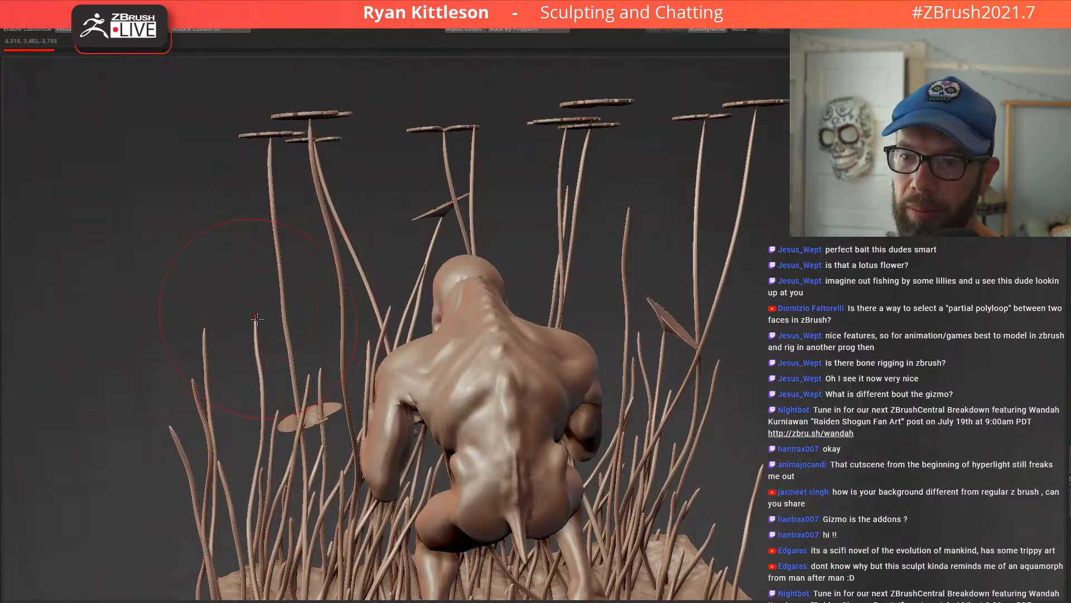
{"action": "left_click_drag", "start_coordinate": [210, 393], "coordinate": [231, 387]}
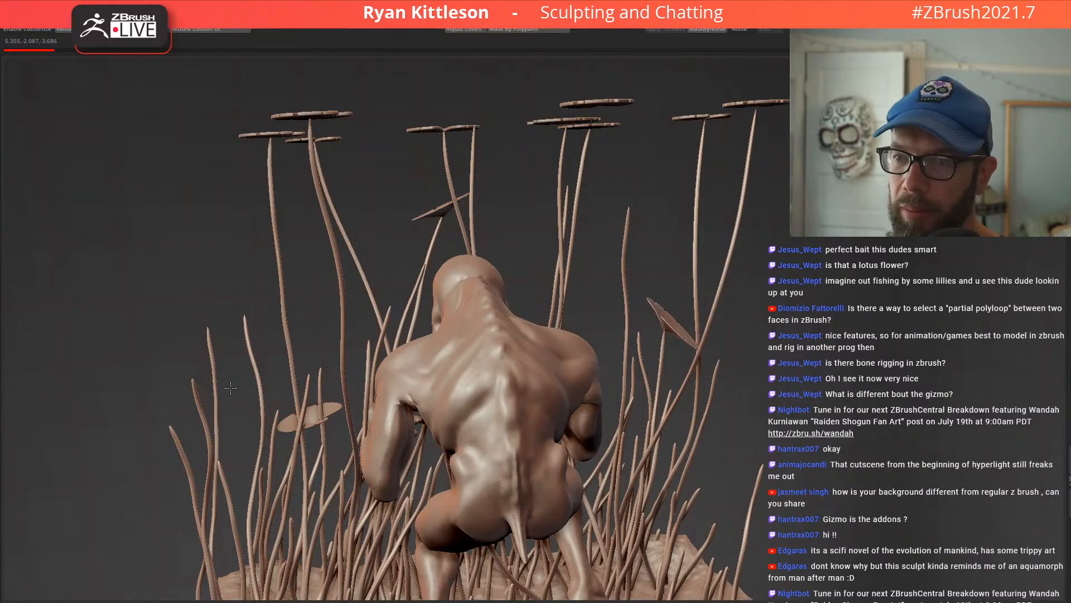
{"action": "right_click_drag", "start_coordinate": [492, 206], "coordinate": [513, 195]}
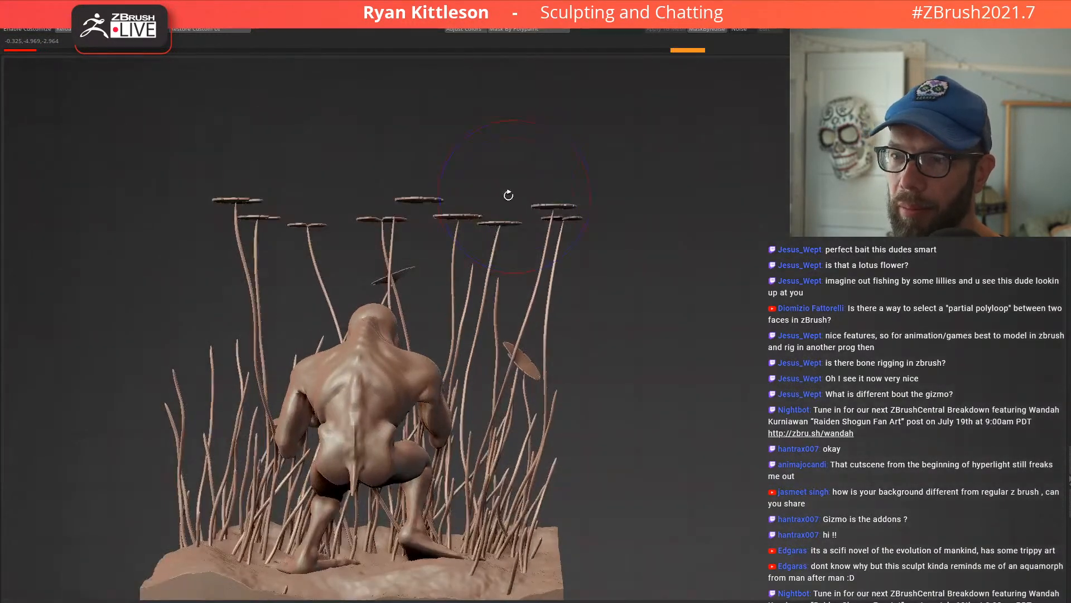
{"action": "mouse_move", "coordinate": [420, 272]}
{"action": "right_mouse_down"}
{"action": "mouse_move", "coordinate": [455, 376]}
{"action": "mouse_move", "coordinate": [423, 351]}
{"action": "mouse_move", "coordinate": [423, 262]}
{"action": "right_mouse_up"}
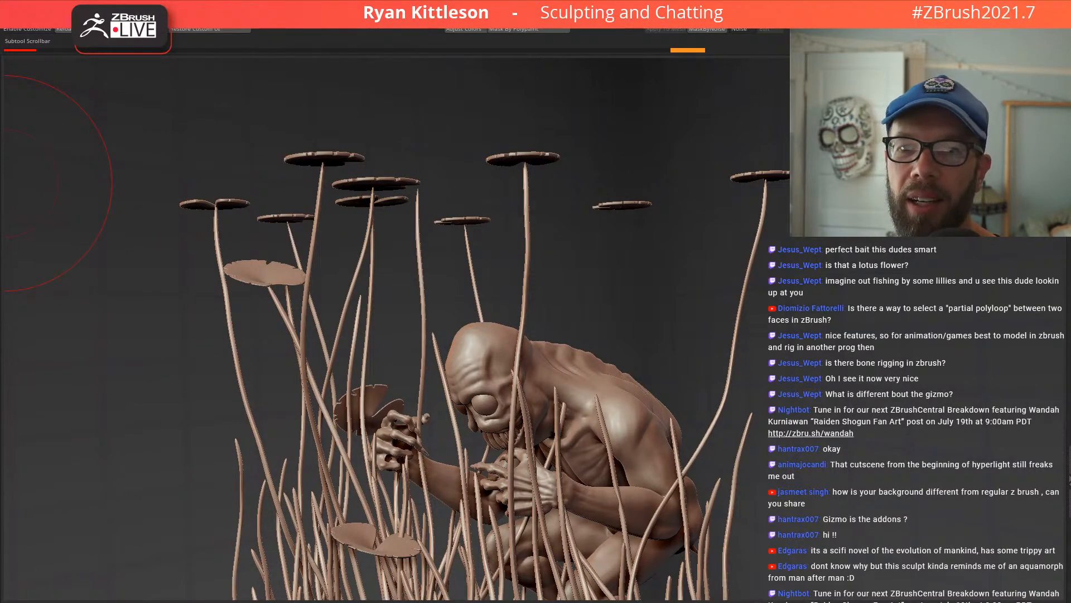
Step: Step through the subtools from the creature's teeth to the plants folder, with the creature's body hidden
{"action": "key", "text": "Down"}
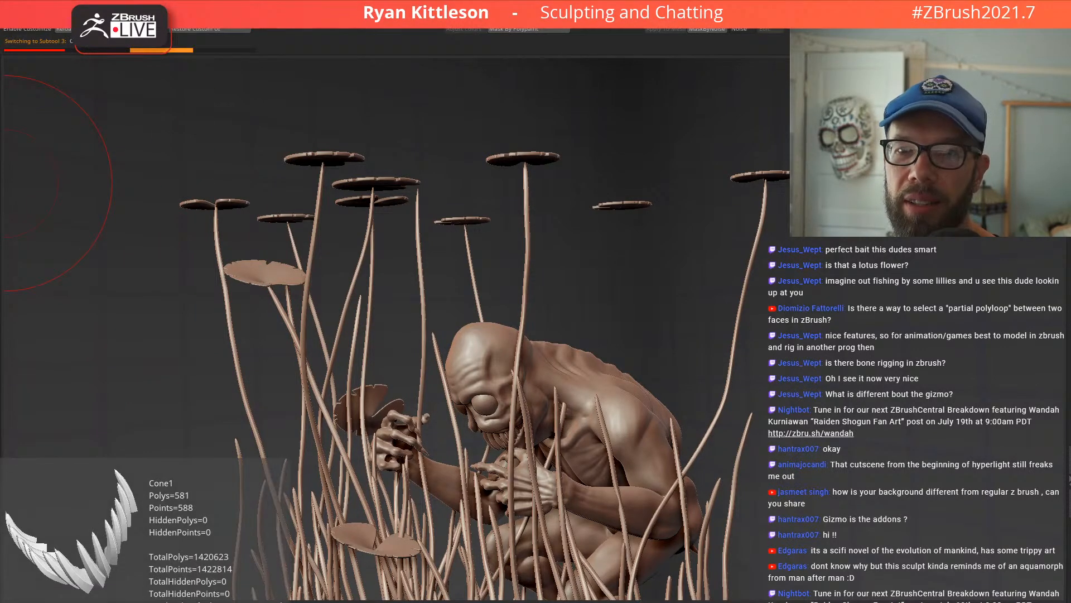
{"action": "key", "text": "Down"}
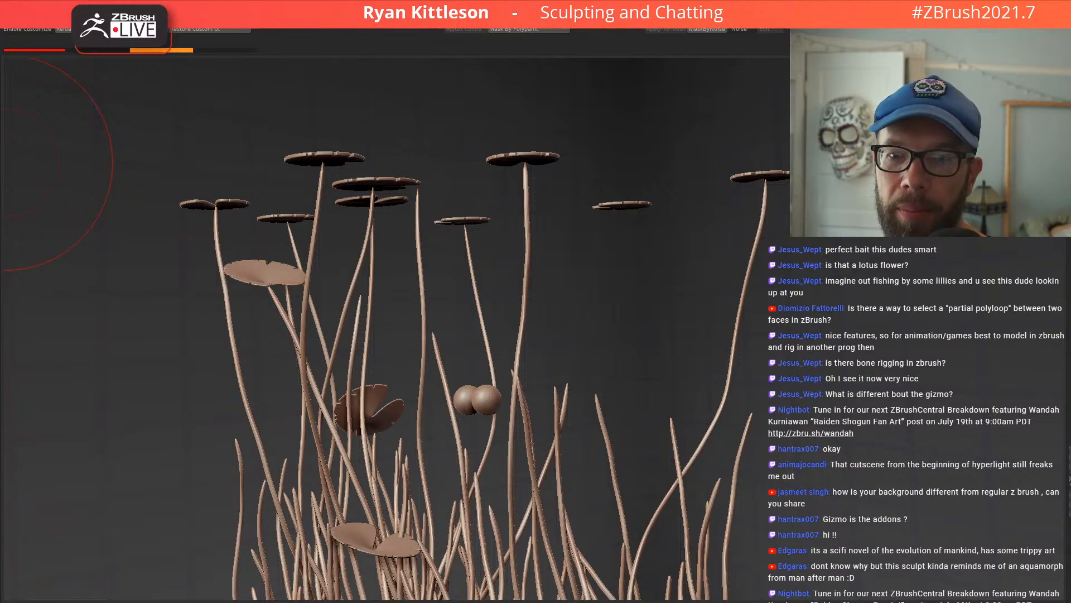
{"action": "key", "text": "Up"}
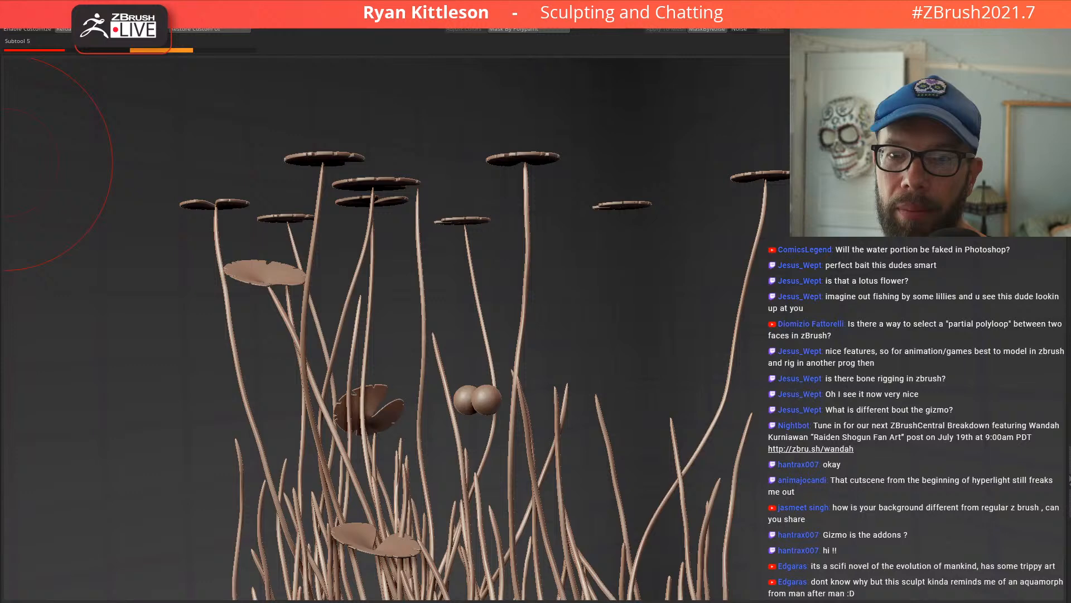
{"action": "key", "text": "Down"}
{"action": "key", "text": "Down"}
{"action": "key", "text": "Down"}
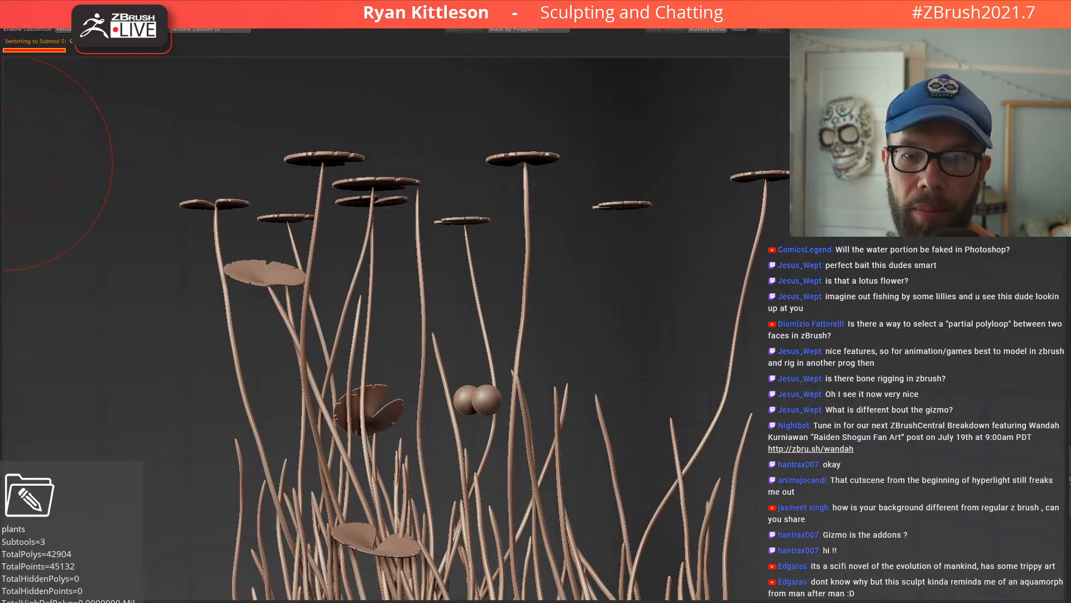
Step: Show the creature again and preview the large cube over the base, solid and ghosted, to compare its top with the sculpture
{"action": "mouse_move", "coordinate": [400, 314]}
{"action": "right_mouse_down"}
{"action": "mouse_move", "coordinate": [488, 342]}
{"action": "mouse_move", "coordinate": [406, 296]}
{"action": "right_mouse_up"}
{"action": "right_click_drag", "start_coordinate": [373, 397], "coordinate": [426, 254], "text": "alt"}
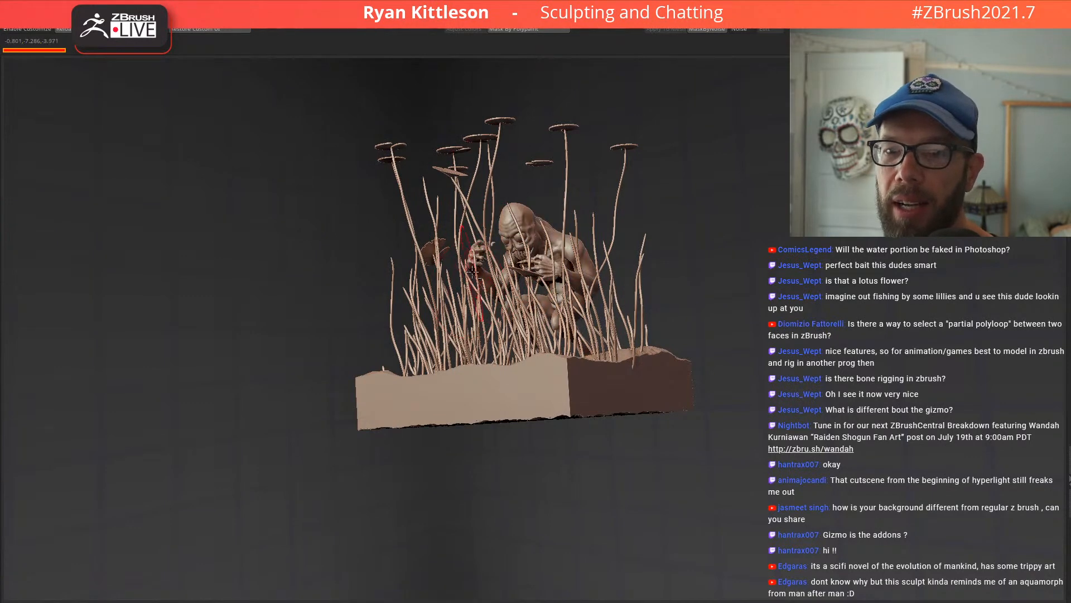
{"action": "right_click_drag", "start_coordinate": [471, 273], "coordinate": [467, 344], "text": "alt"}
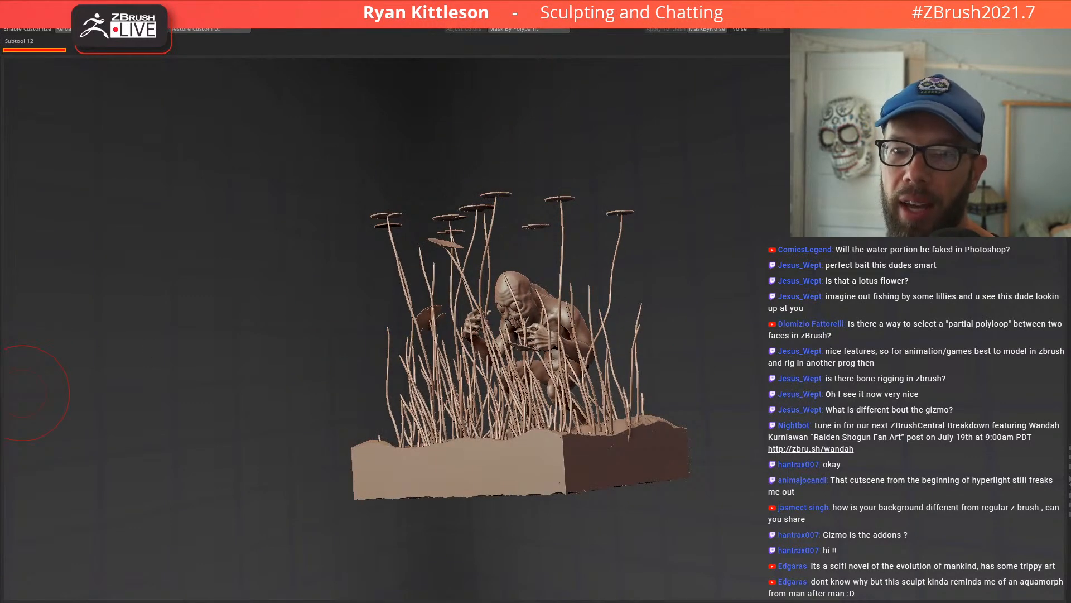
{"action": "right_click_drag", "start_coordinate": [576, 317], "coordinate": [524, 341]}
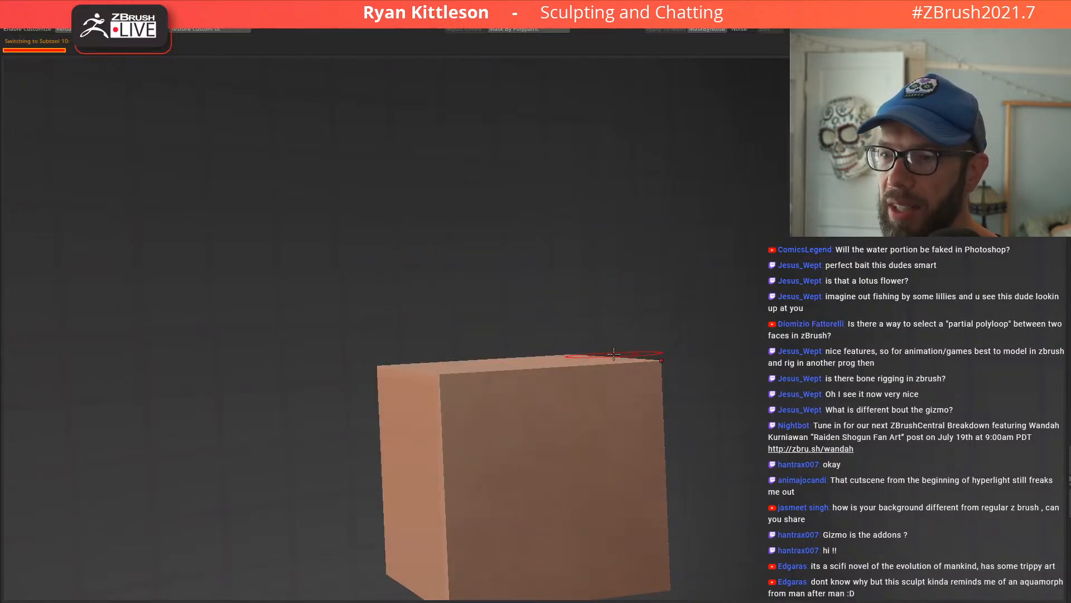
{"action": "right_click_drag", "start_coordinate": [604, 352], "coordinate": [610, 352], "text": "shift"}
{"action": "right_click_drag", "start_coordinate": [530, 369], "coordinate": [640, 329], "text": "alt"}
{"action": "right_click_drag", "start_coordinate": [558, 339], "coordinate": [599, 341], "text": "ctrl"}
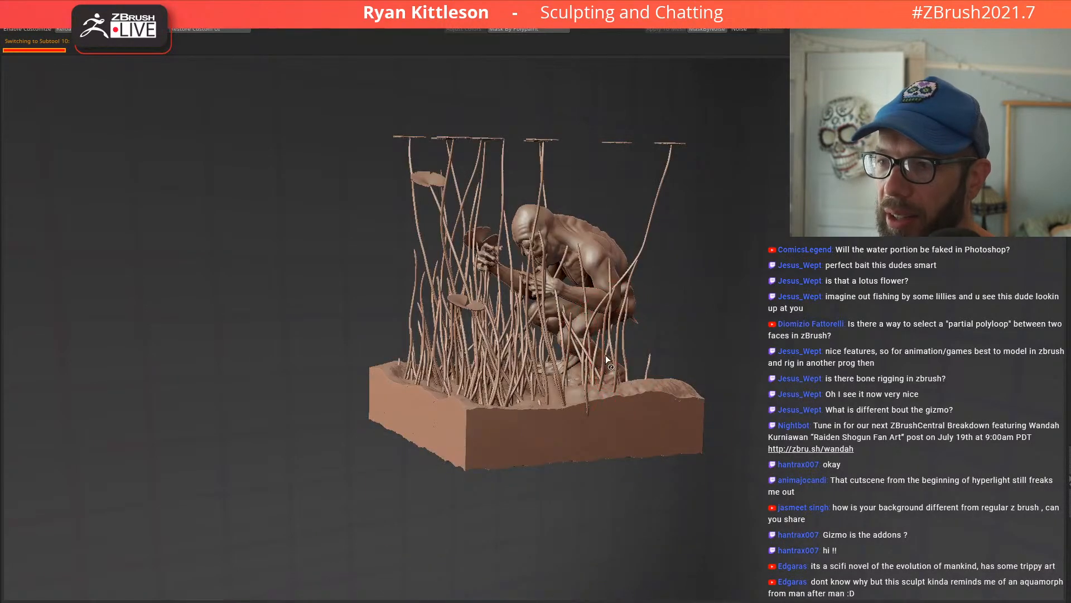
{"action": "mouse_move", "coordinate": [528, 360]}
{"action": "right_mouse_down"}
{"action": "mouse_move", "coordinate": [614, 357]}
{"action": "mouse_move", "coordinate": [528, 359]}
{"action": "right_mouse_up"}
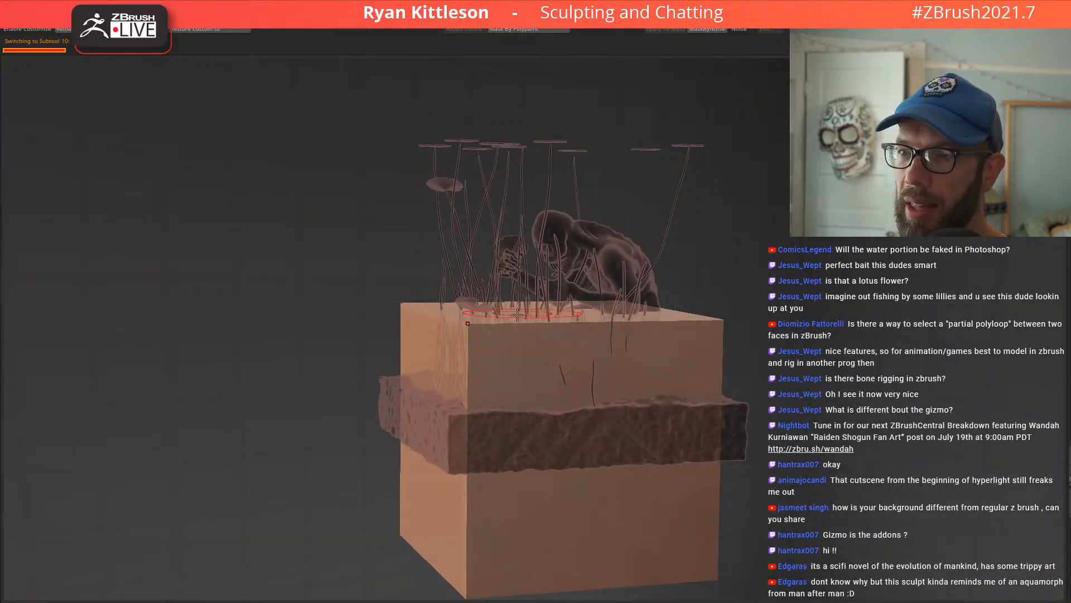
{"action": "right_click_drag", "start_coordinate": [524, 311], "coordinate": [511, 308], "text": "shift"}
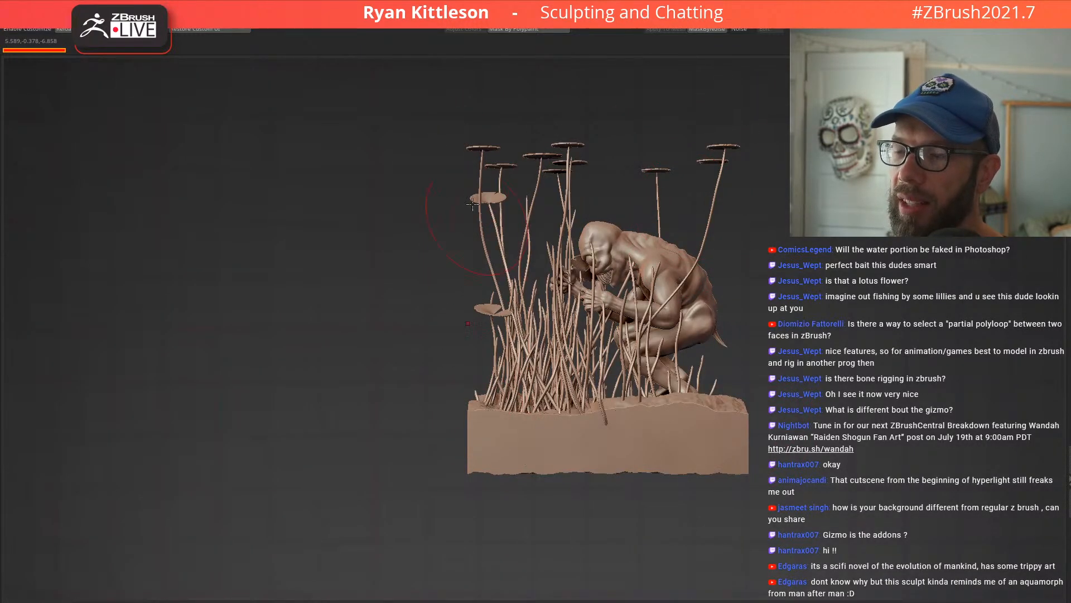
Step: Examine the whole sculpture from front, side and behind, and select the plant stems near the base's rear corner
{"action": "right_click_drag", "start_coordinate": [737, 453], "coordinate": [506, 299]}
{"action": "right_click_drag", "start_coordinate": [501, 346], "coordinate": [573, 298]}
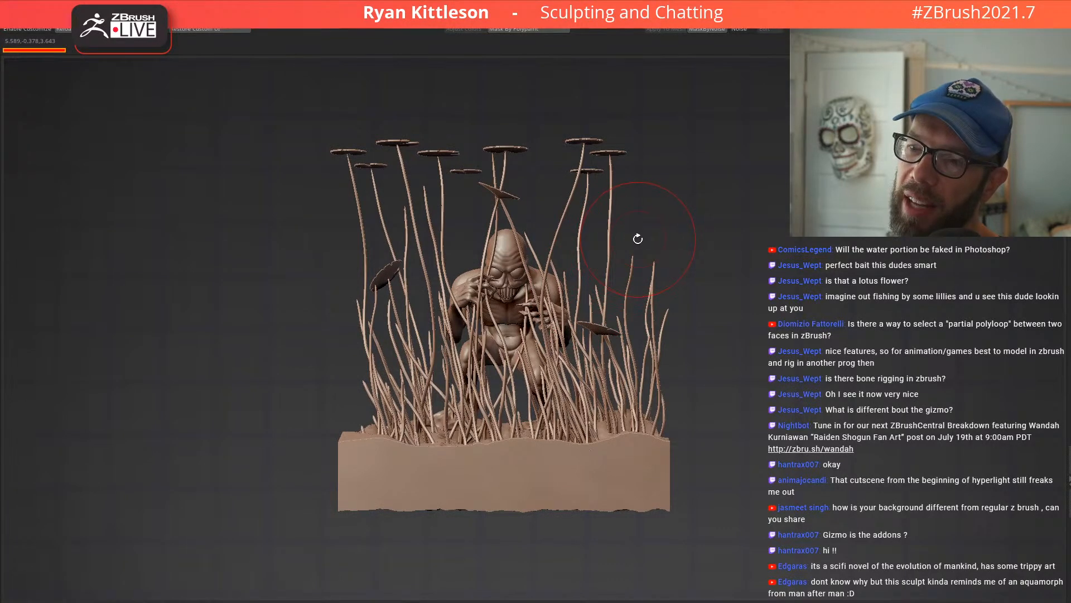
{"action": "right_click_drag", "start_coordinate": [654, 238], "coordinate": [496, 233]}
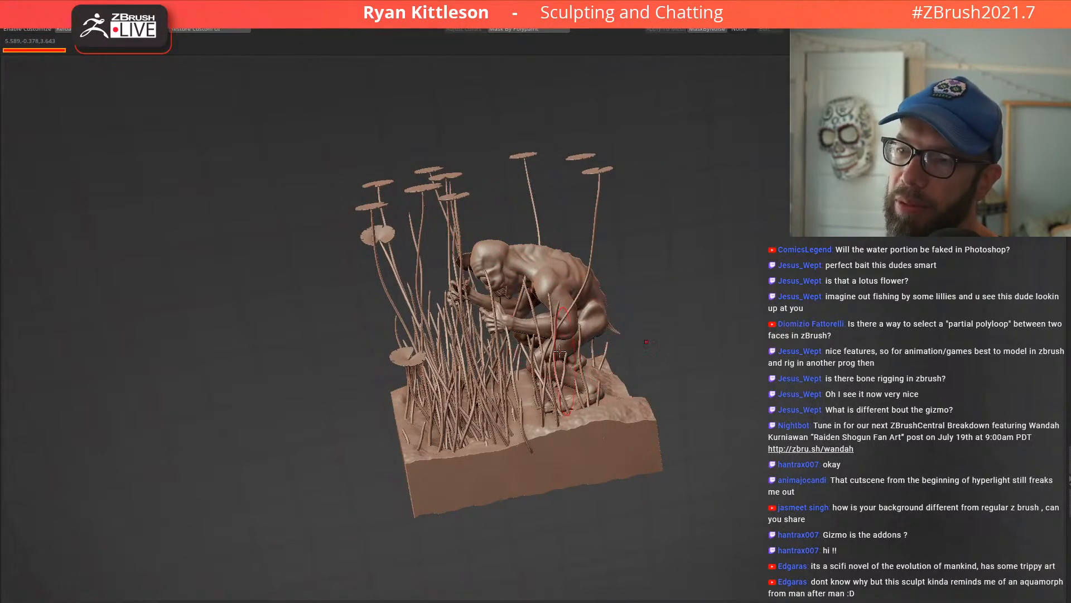
{"action": "mouse_move", "coordinate": [473, 302]}
{"action": "right_mouse_down"}
{"action": "mouse_move", "coordinate": [447, 251]}
{"action": "mouse_move", "coordinate": [480, 292]}
{"action": "mouse_move", "coordinate": [428, 273]}
{"action": "right_mouse_up"}
{"action": "mouse_move", "coordinate": [341, 288]}
{"action": "right_mouse_down", "text": "alt"}
{"action": "mouse_move", "coordinate": [600, 350]}
{"action": "mouse_move", "coordinate": [563, 312]}
{"action": "mouse_move", "coordinate": [610, 274]}
{"action": "mouse_move", "coordinate": [586, 263]}
{"action": "mouse_move", "coordinate": [648, 271]}
{"action": "mouse_move", "coordinate": [580, 270]}
{"action": "mouse_move", "coordinate": [577, 241]}
{"action": "right_mouse_up", "text": "alt"}
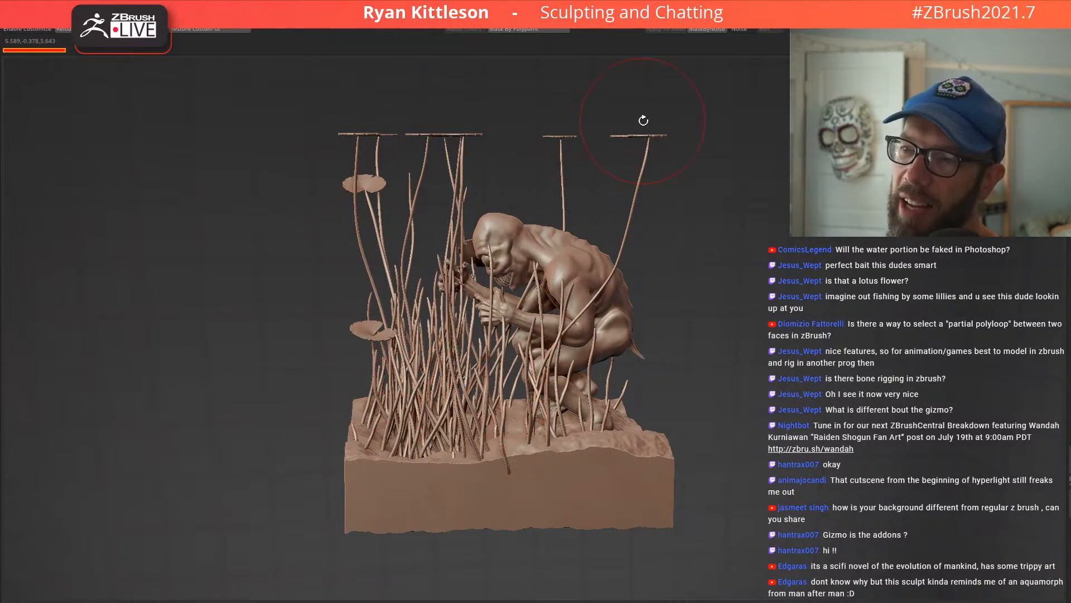
{"action": "mouse_move", "coordinate": [604, 317]}
{"action": "right_mouse_down"}
{"action": "mouse_move", "coordinate": [581, 295]}
{"action": "mouse_move", "coordinate": [468, 260]}
{"action": "mouse_move", "coordinate": [527, 246]}
{"action": "mouse_move", "coordinate": [434, 255]}
{"action": "mouse_move", "coordinate": [484, 251]}
{"action": "mouse_move", "coordinate": [486, 260]}
{"action": "right_mouse_up"}
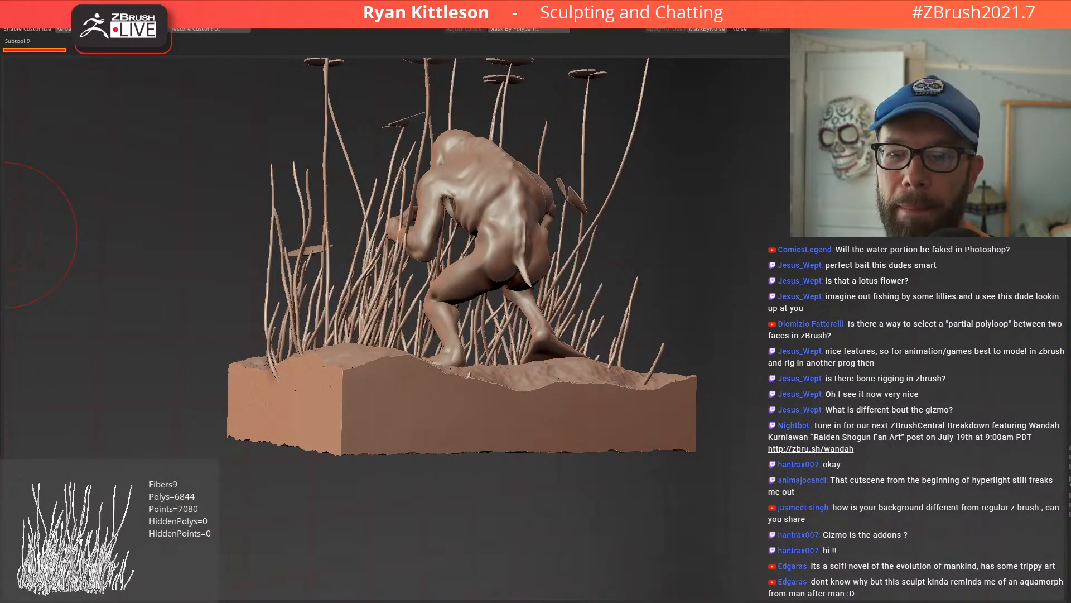
{"action": "left_click", "coordinate": [296, 335], "text": "alt"}
{"action": "right_click_drag", "start_coordinate": [274, 337], "coordinate": [260, 375]}
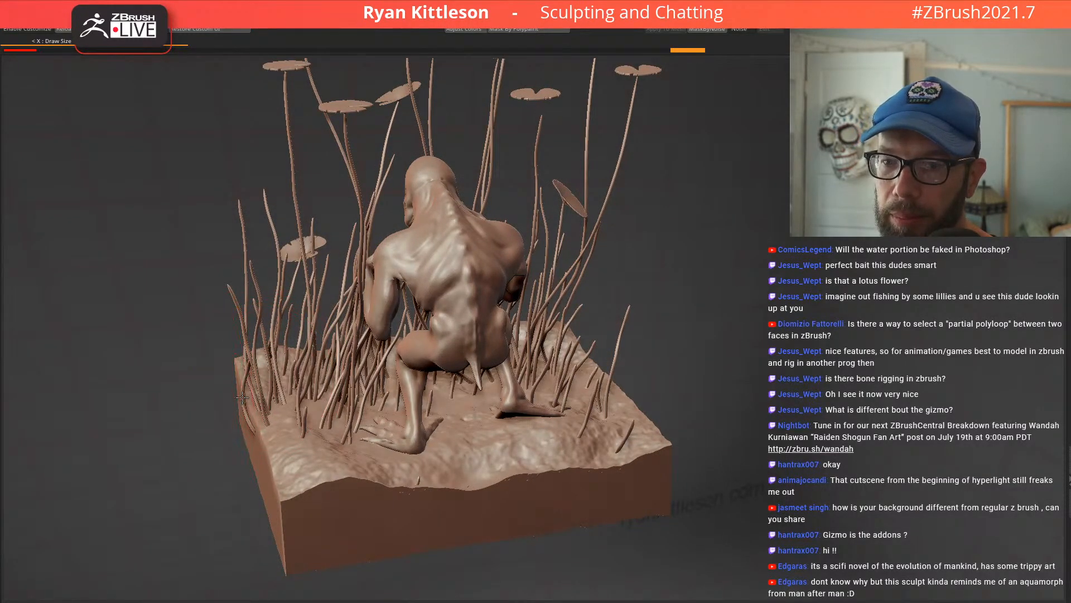
Step: Frame the large cube and the rocky base from directly above and select the cube with the transform gizmo active
{"action": "mouse_move", "coordinate": [324, 360]}
{"action": "right_mouse_down"}
{"action": "mouse_move", "coordinate": [310, 324]}
{"action": "mouse_move", "coordinate": [319, 288]}
{"action": "mouse_move", "coordinate": [437, 269]}
{"action": "mouse_move", "coordinate": [518, 279]}
{"action": "mouse_move", "coordinate": [488, 316]}
{"action": "right_mouse_up"}
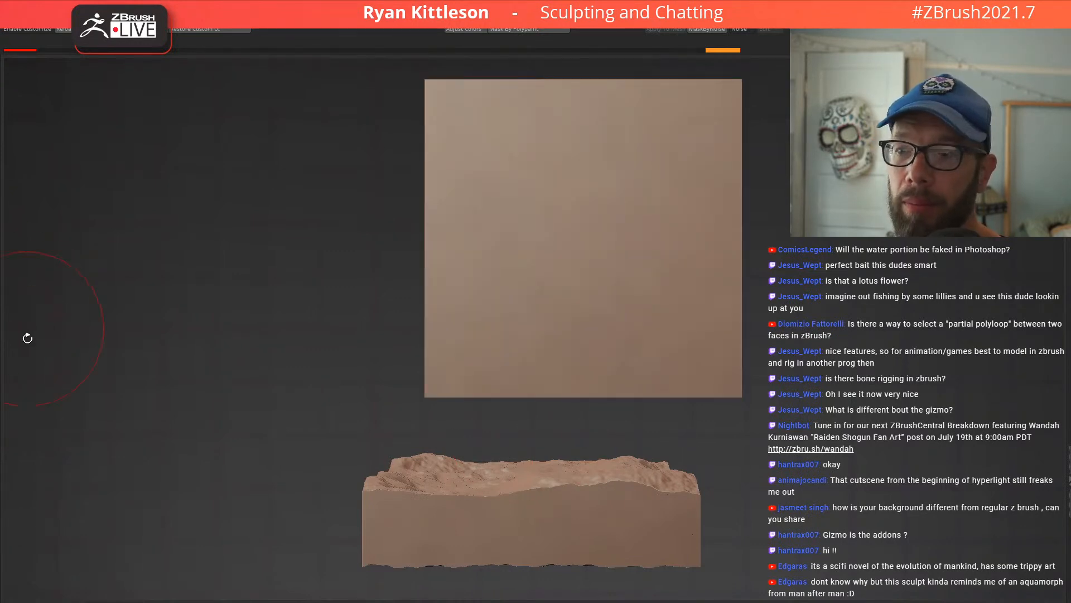
{"action": "key", "text": "w"}
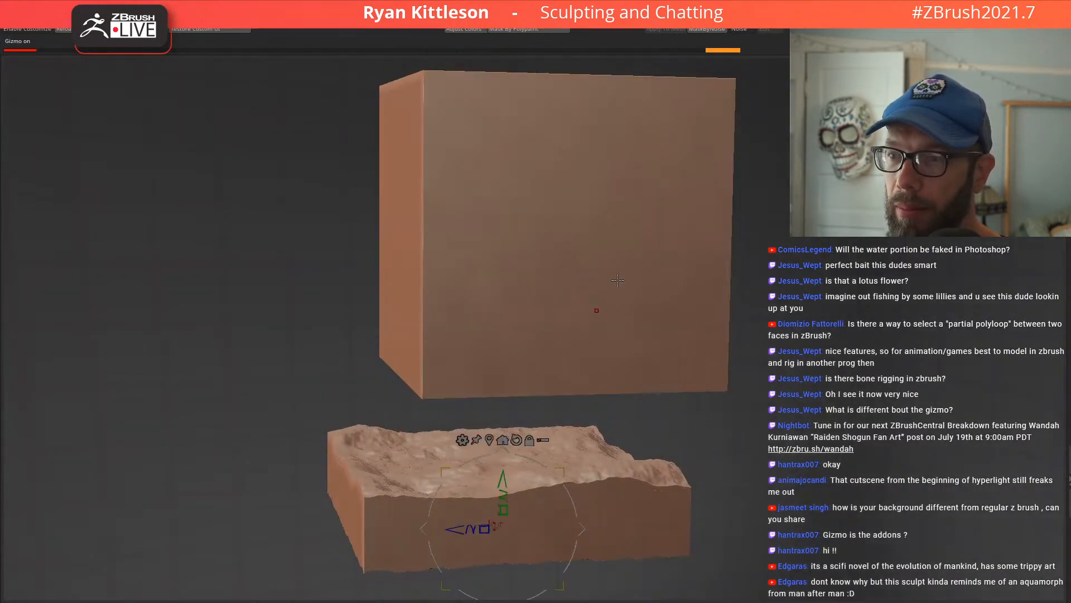
{"action": "right_click_drag", "start_coordinate": [620, 282], "coordinate": [613, 424]}
{"action": "right_click_drag", "start_coordinate": [585, 304], "coordinate": [600, 196], "text": "ctrl"}
{"action": "right_click_drag", "start_coordinate": [600, 196], "coordinate": [600, 372], "text": "alt"}
{"action": "key", "text": "p"}
{"action": "key", "text": "f"}
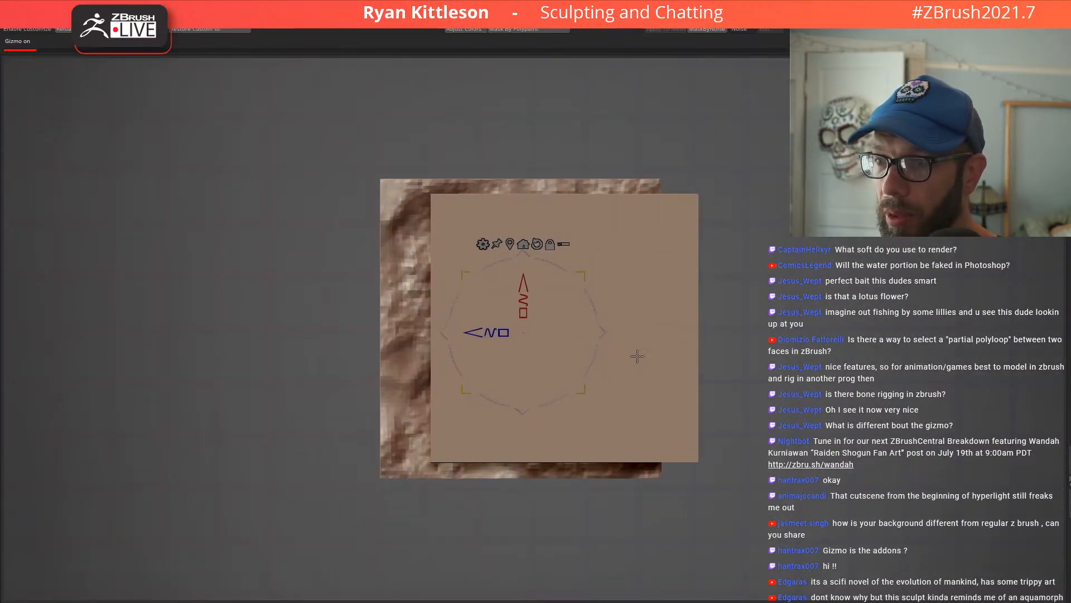
{"action": "mouse_move", "coordinate": [599, 337]}
{"action": "left_mouse_down"}
{"action": "mouse_move", "coordinate": [551, 333]}
{"action": "mouse_move", "coordinate": [600, 331]}
{"action": "left_mouse_up"}
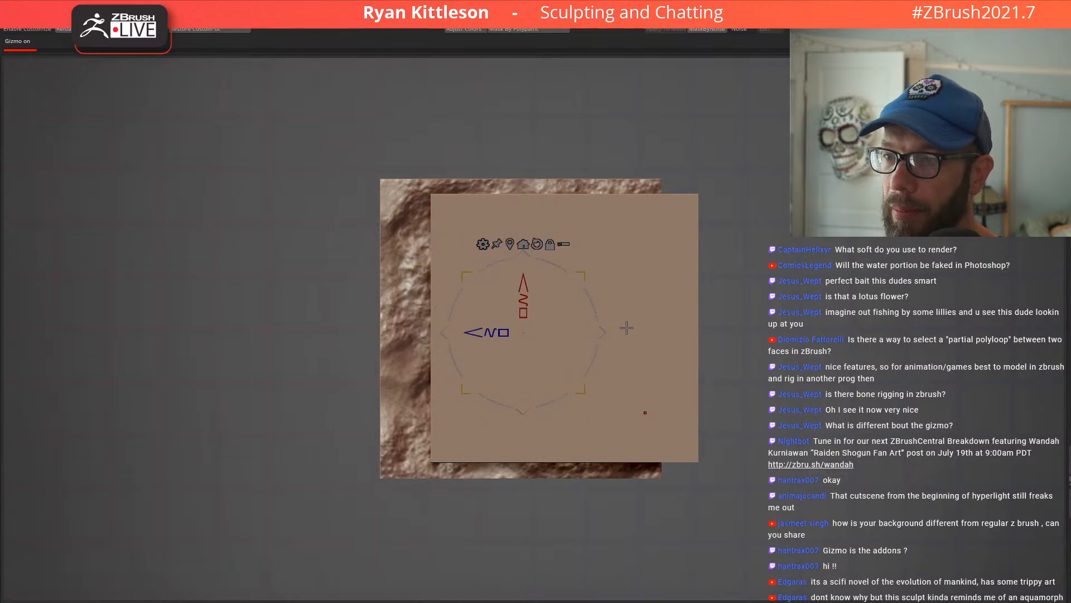
{"action": "left_click", "coordinate": [627, 327], "text": "alt"}
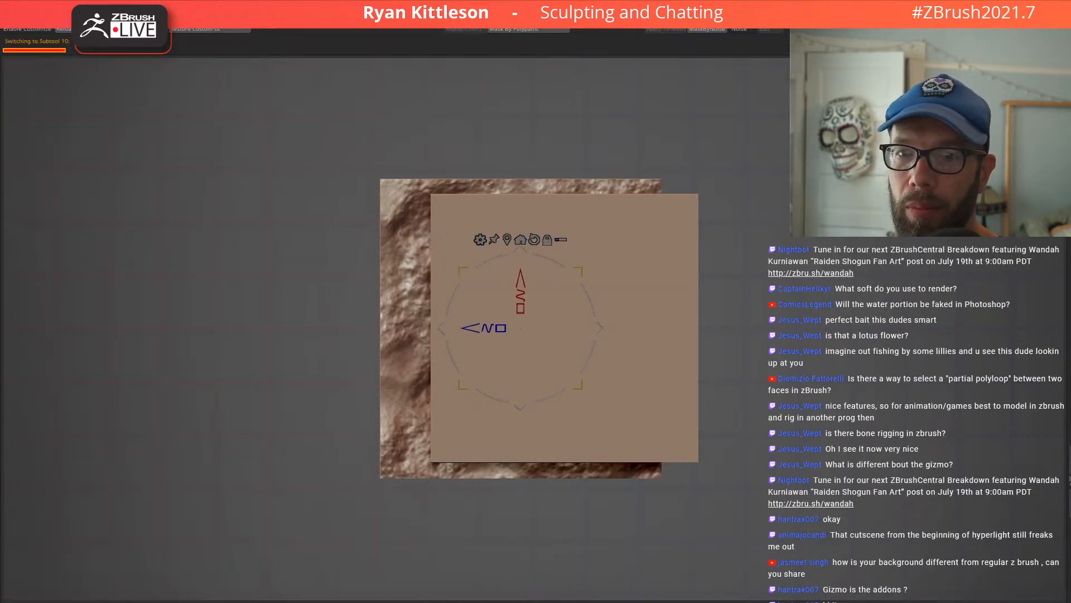
{"action": "left_click", "coordinate": [454, 242], "text": "alt"}
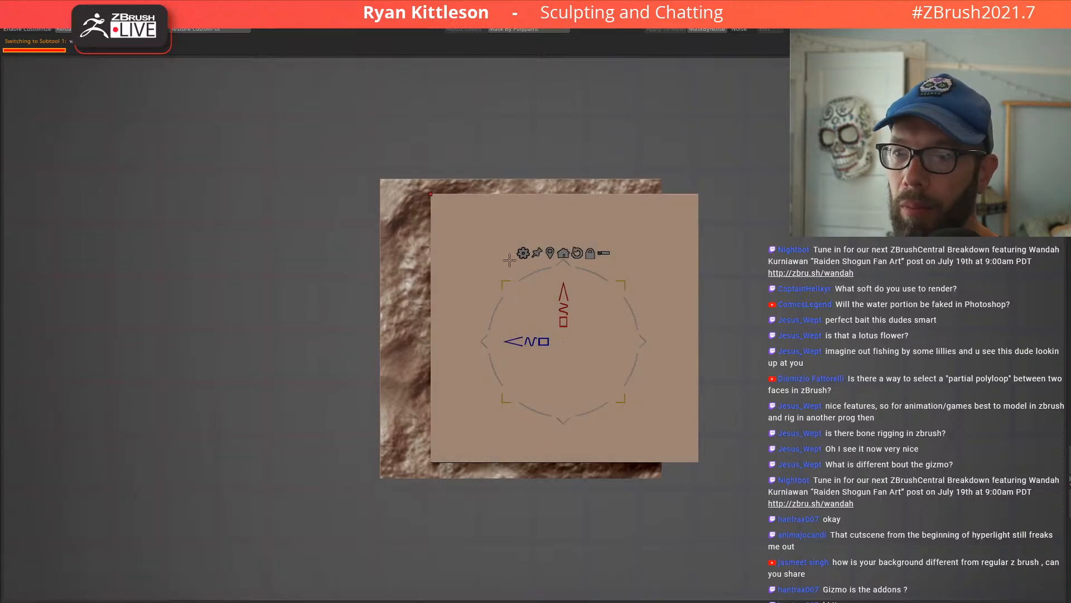
Step: Move and stretch the cube so its footprint lines up with the edges of the rocky base
{"action": "left_click_drag", "start_coordinate": [636, 341], "coordinate": [597, 339]}
{"action": "left_click_drag", "start_coordinate": [518, 323], "coordinate": [520, 299]}
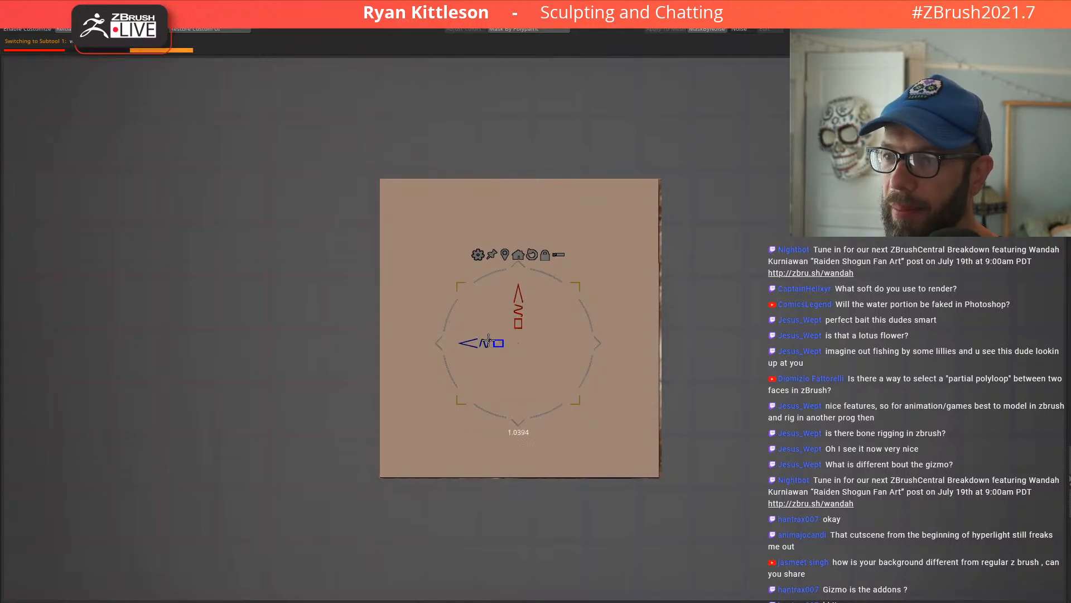
{"action": "left_click_drag", "start_coordinate": [600, 342], "coordinate": [602, 344]}
{"action": "right_click_drag", "start_coordinate": [548, 256], "coordinate": [503, 369], "text": "ctrl"}
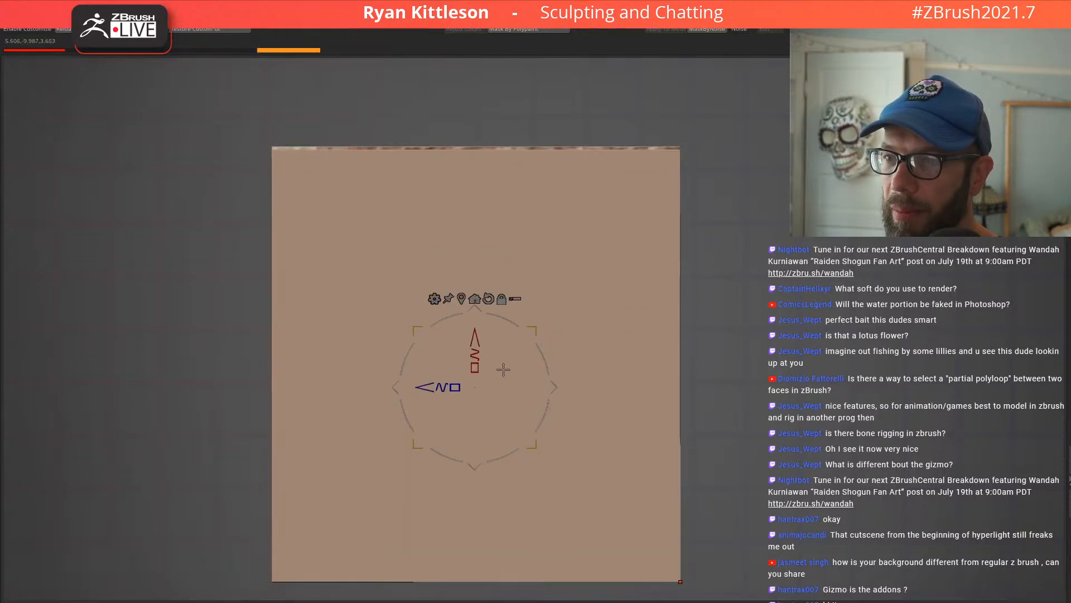
{"action": "left_click_drag", "start_coordinate": [475, 335], "coordinate": [474, 333]}
Step: Lower the cube onto the rocky base so the two overlap, checking the fit from the side
{"action": "mouse_move", "coordinate": [547, 347]}
{"action": "right_mouse_down"}
{"action": "mouse_move", "coordinate": [540, 254]}
{"action": "mouse_move", "coordinate": [597, 310]}
{"action": "mouse_move", "coordinate": [586, 144]}
{"action": "mouse_move", "coordinate": [621, 275]}
{"action": "mouse_move", "coordinate": [577, 311]}
{"action": "right_mouse_up"}
{"action": "left_click_drag", "start_coordinate": [518, 287], "coordinate": [518, 344]}
{"action": "mouse_move", "coordinate": [670, 334]}
{"action": "right_mouse_down"}
{"action": "mouse_move", "coordinate": [712, 335]}
{"action": "mouse_move", "coordinate": [624, 330]}
{"action": "mouse_move", "coordinate": [648, 301]}
{"action": "right_mouse_up"}
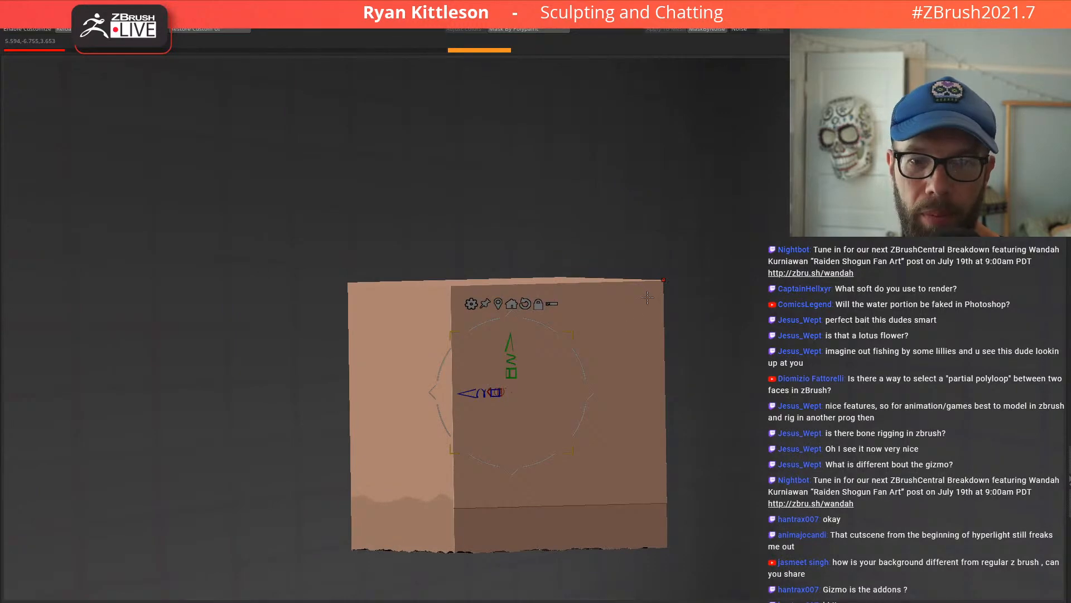
Step: Add a sphere over the base and isolate it in a top view with its wireframe shown
{"action": "right_click_drag", "start_coordinate": [589, 243], "coordinate": [570, 357], "text": "shift"}
{"action": "key", "text": "q"}
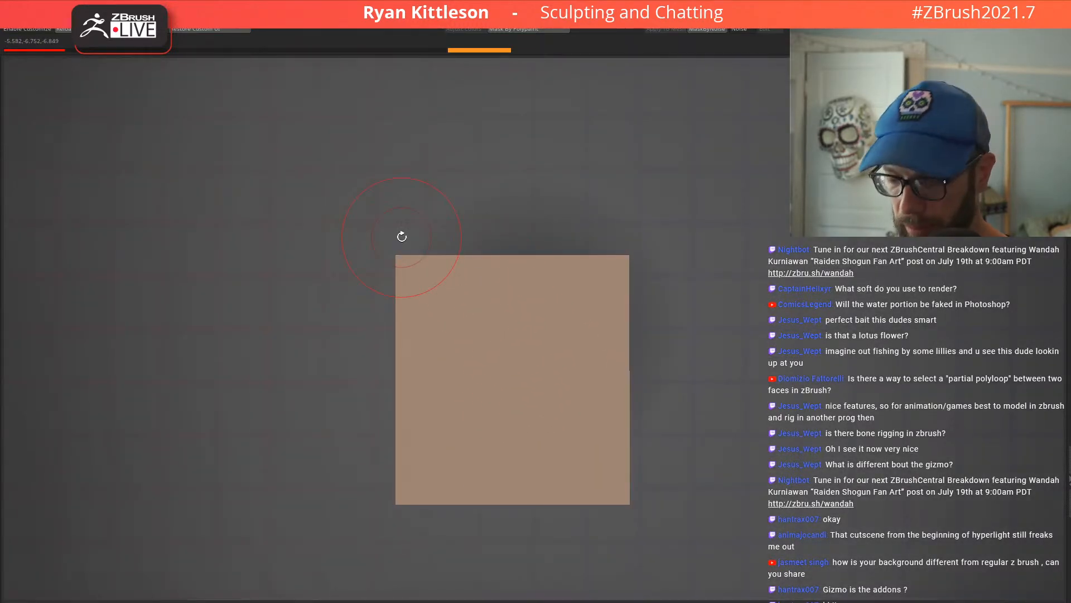
{"action": "key", "text": "w"}
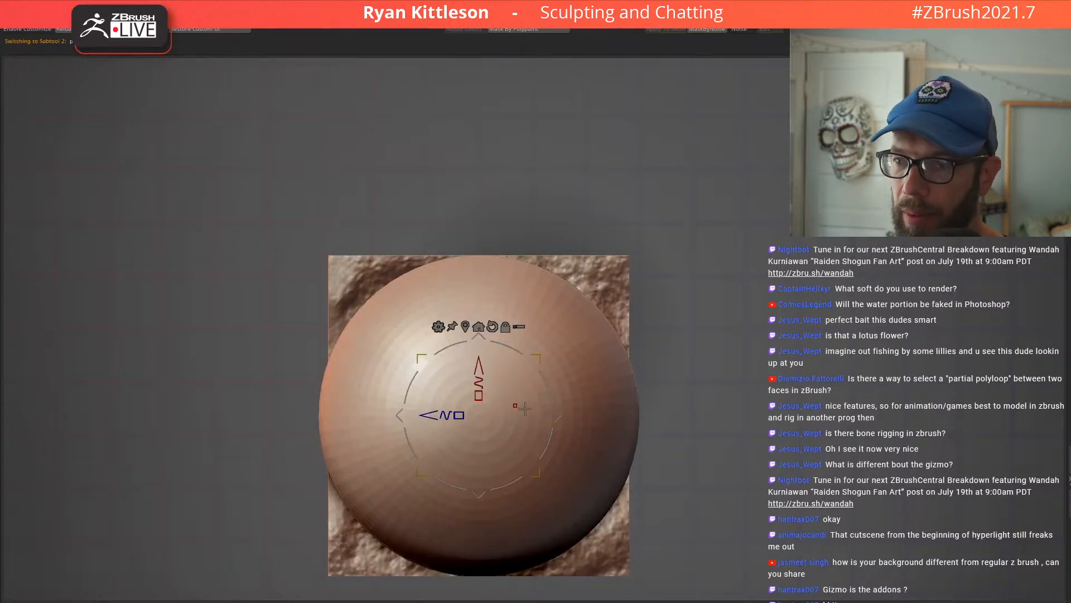
{"action": "left_click", "coordinate": [589, 399]}
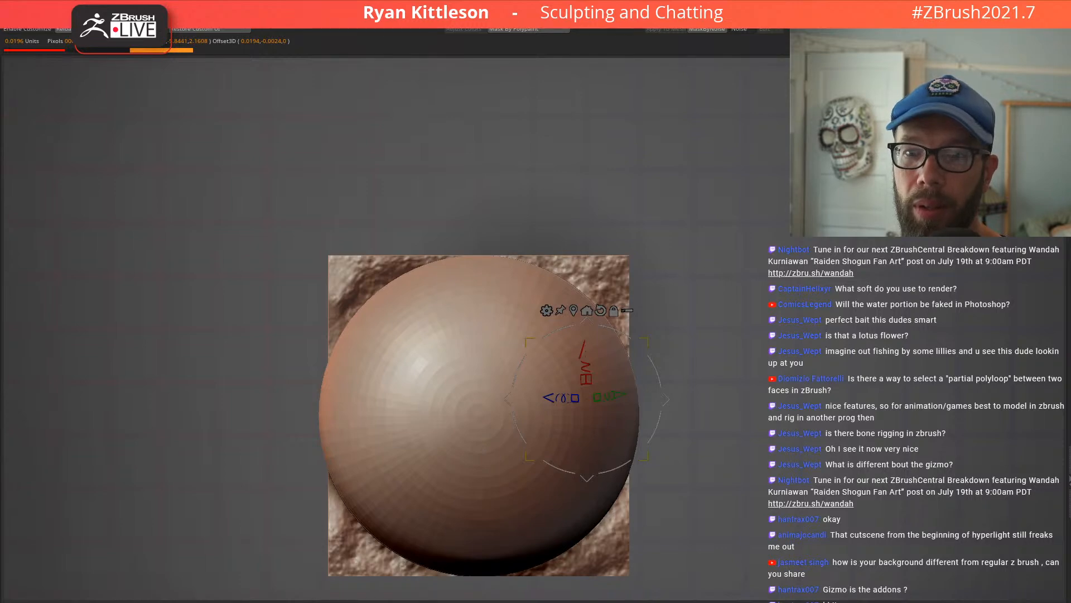
{"action": "key", "text": "ctrl+z"}
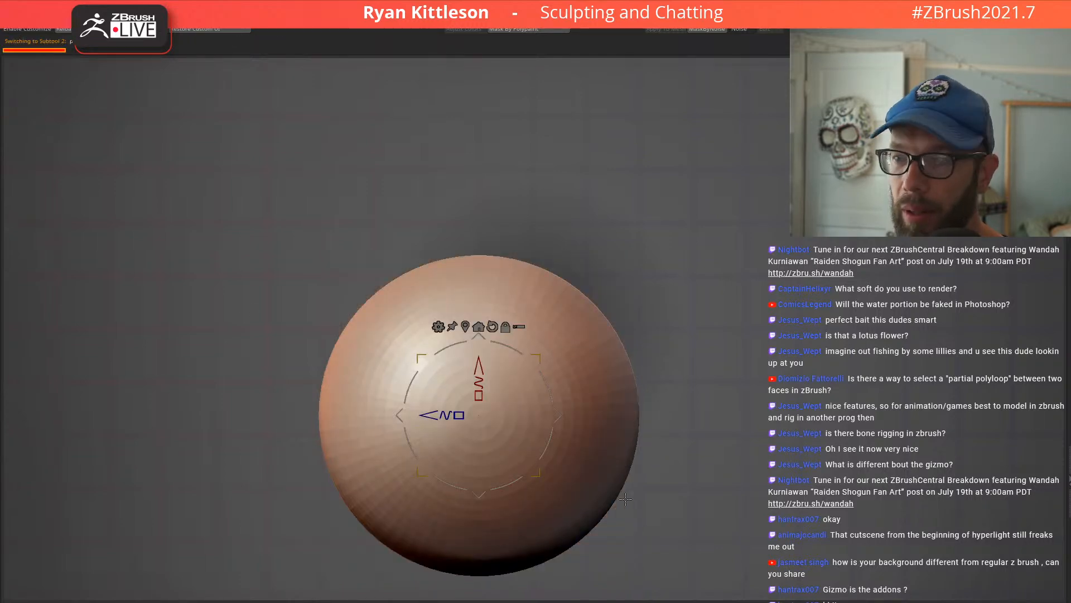
{"action": "right_click_drag", "start_coordinate": [497, 383], "coordinate": [497, 330]}
{"action": "right_click_drag", "start_coordinate": [488, 208], "coordinate": [546, 354], "text": "alt"}
{"action": "right_click_drag", "start_coordinate": [541, 296], "coordinate": [583, 305], "text": "ctrl"}
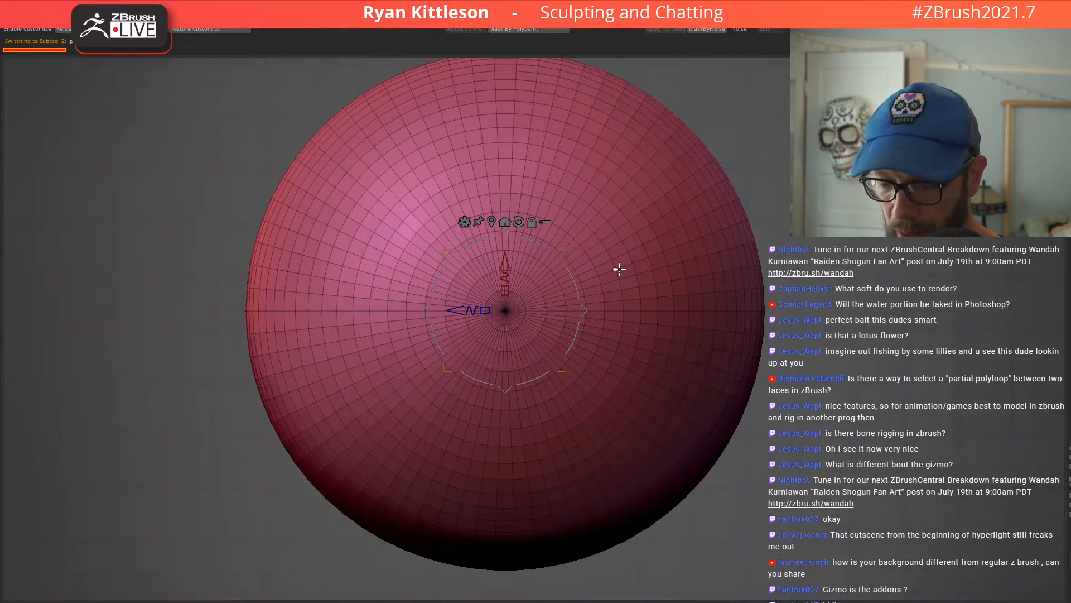
Step: Mask all but one quarter of the sphere as seen from above and hide the masked part
{"action": "right_click_drag", "start_coordinate": [505, 288], "coordinate": [379, 223], "text": "ctrl"}
{"action": "left_click_drag", "start_coordinate": [243, 98], "coordinate": [830, 328], "text": "ctrl"}
{"action": "right_click_drag", "start_coordinate": [678, 343], "coordinate": [664, 376], "text": "ctrl"}
{"action": "right_click_drag", "start_coordinate": [607, 359], "coordinate": [791, 352], "text": "alt"}
{"action": "right_click_drag", "start_coordinate": [792, 351], "coordinate": [809, 281], "text": "ctrl"}
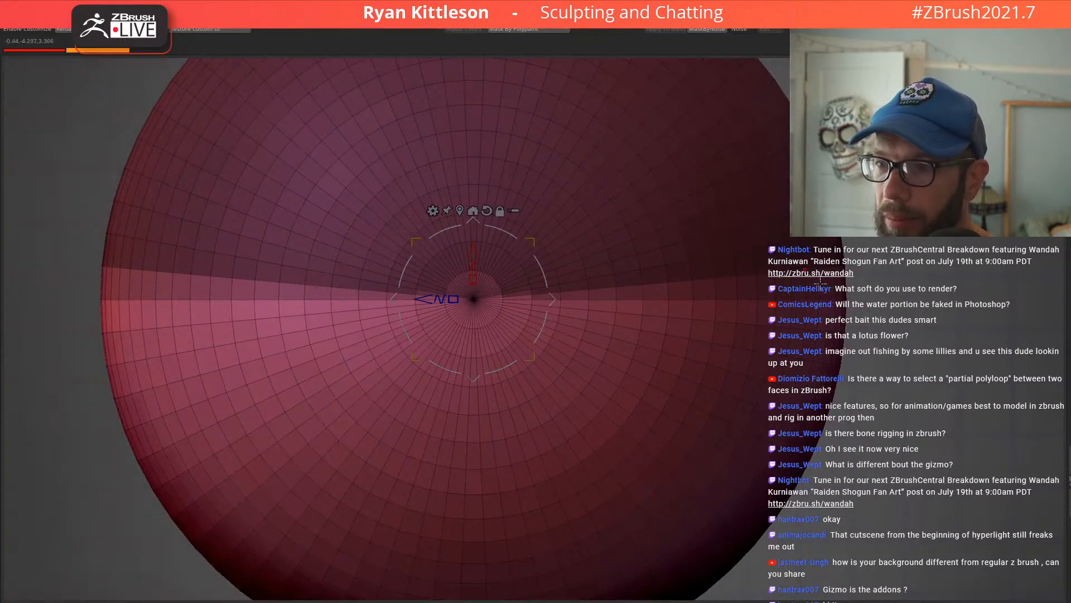
{"action": "right_click_drag", "start_coordinate": [738, 327], "coordinate": [746, 215], "text": "ctrl"}
{"action": "left_click_drag", "start_coordinate": [128, 112], "coordinate": [518, 600], "text": "ctrl"}
{"action": "key", "text": "ctrl+shift+h"}
Step: Align the gizmo diagonally with the remaining sphere wedge and scale the wedge by about 0.5
{"action": "right_click_drag", "start_coordinate": [643, 370], "coordinate": [682, 283], "text": "shift"}
{"action": "right_click_drag", "start_coordinate": [656, 370], "coordinate": [608, 415]}
{"action": "left_click_drag", "start_coordinate": [656, 333], "coordinate": [621, 274], "text": "alt+shift"}
{"action": "left_click_drag", "start_coordinate": [590, 327], "coordinate": [601, 347]}
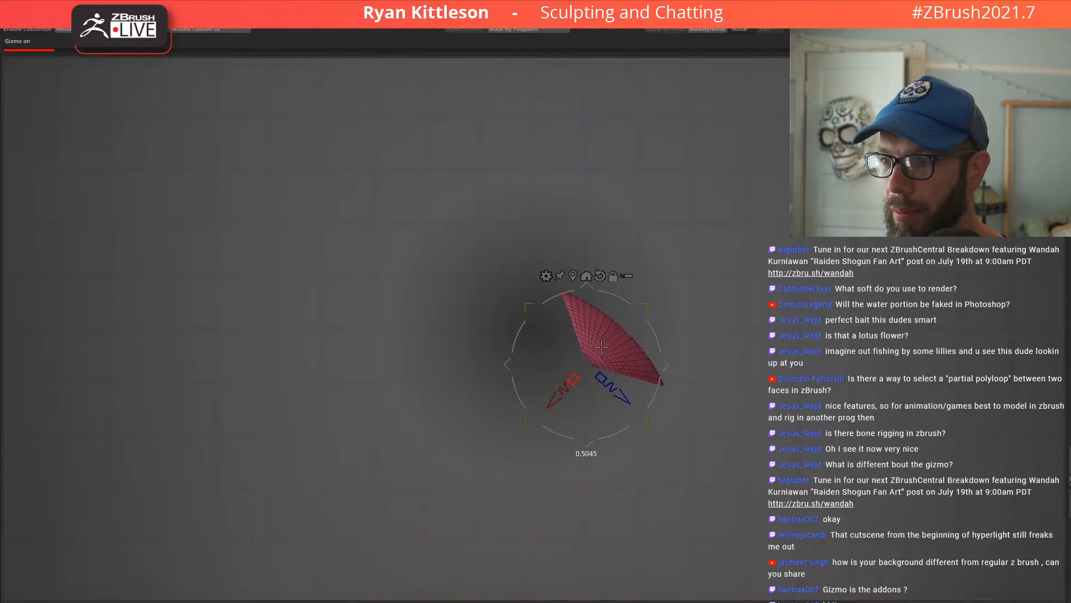
Step: Remesh the wedge into a coarse, cup-shaped shell of evenly sized polygons
{"action": "right_click_drag", "start_coordinate": [604, 293], "coordinate": [710, 308]}
{"action": "key", "text": "shift+f"}
{"action": "key", "text": "shift+f"}
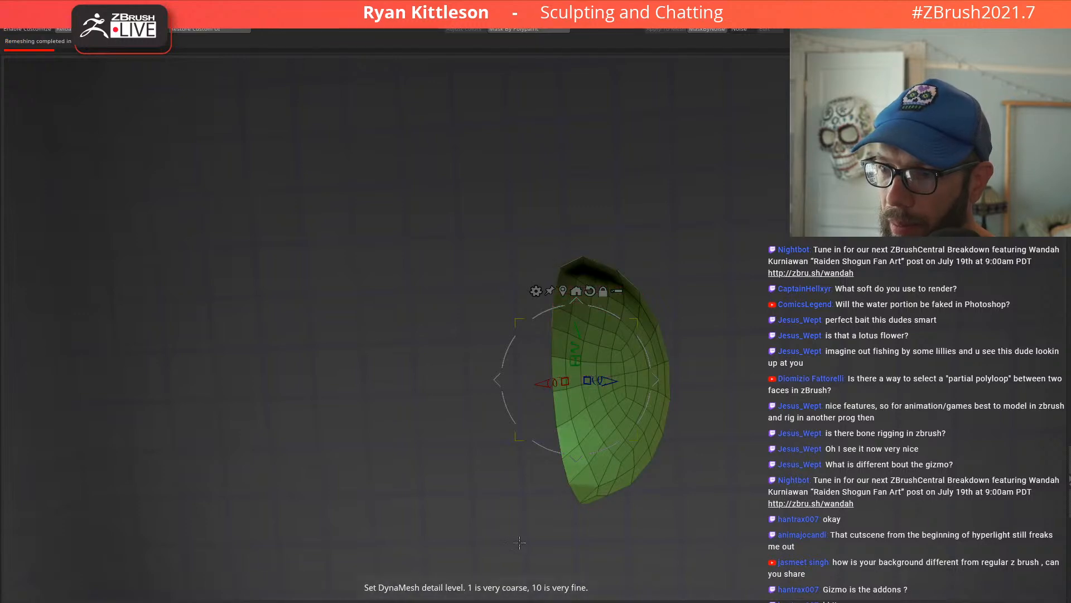
{"action": "mouse_move", "coordinate": [711, 299]}
{"action": "right_mouse_down"}
{"action": "mouse_move", "coordinate": [715, 289]}
{"action": "mouse_move", "coordinate": [698, 313]}
{"action": "mouse_move", "coordinate": [714, 304]}
{"action": "right_mouse_up"}
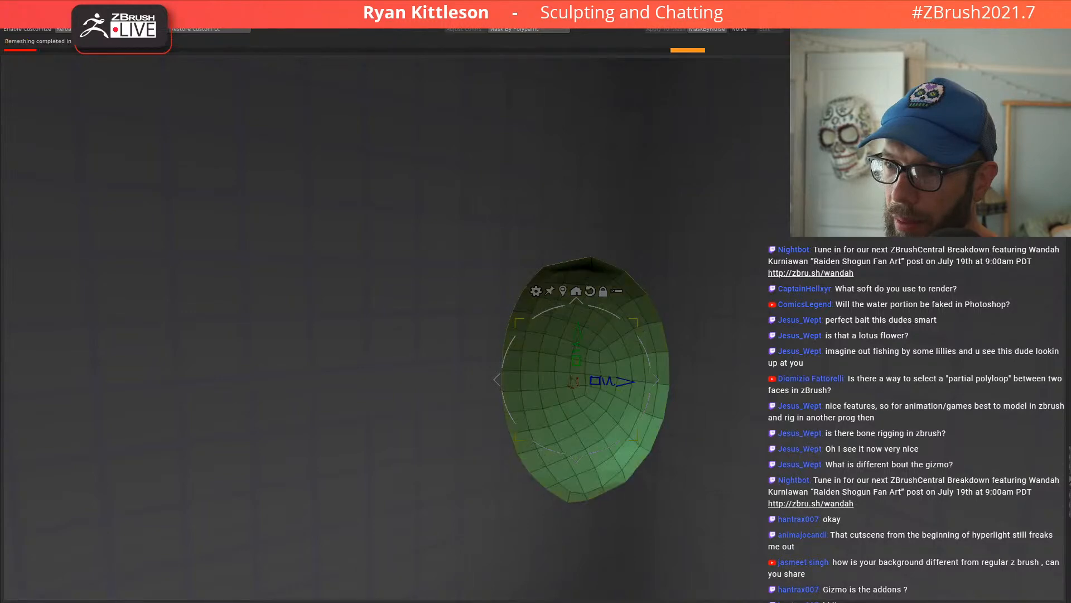
Step: Stretch and bend the shell into a tall, curved petal with a pointed tip leaning outward from its base
{"action": "right_click_drag", "start_coordinate": [585, 448], "coordinate": [642, 368]}
{"action": "key", "text": "q"}
{"action": "right_click", "coordinate": [610, 249]}
{"action": "mouse_move", "coordinate": [617, 252]}
{"action": "left_mouse_down"}
{"action": "mouse_move", "coordinate": [603, 223]}
{"action": "mouse_move", "coordinate": [598, 126]}
{"action": "mouse_move", "coordinate": [630, 381]}
{"action": "mouse_move", "coordinate": [647, 384]}
{"action": "left_mouse_up"}
{"action": "key", "text": "w"}
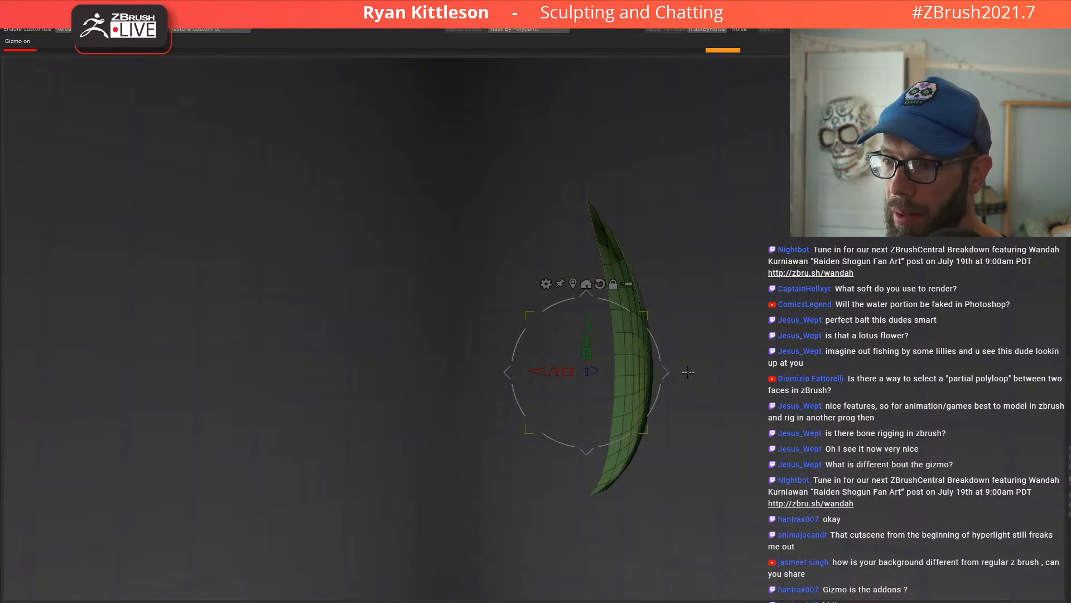
{"action": "left_click_drag", "start_coordinate": [585, 286], "coordinate": [742, 300]}
{"action": "left_click_drag", "start_coordinate": [686, 413], "coordinate": [704, 296]}
{"action": "left_click_drag", "start_coordinate": [718, 229], "coordinate": [731, 221]}
Step: Smooth the petal with dynamic subdivision and adjust its dynamic thickness
{"action": "key", "text": "shift+f"}
{"action": "right_click_drag", "start_coordinate": [710, 234], "coordinate": [664, 288]}
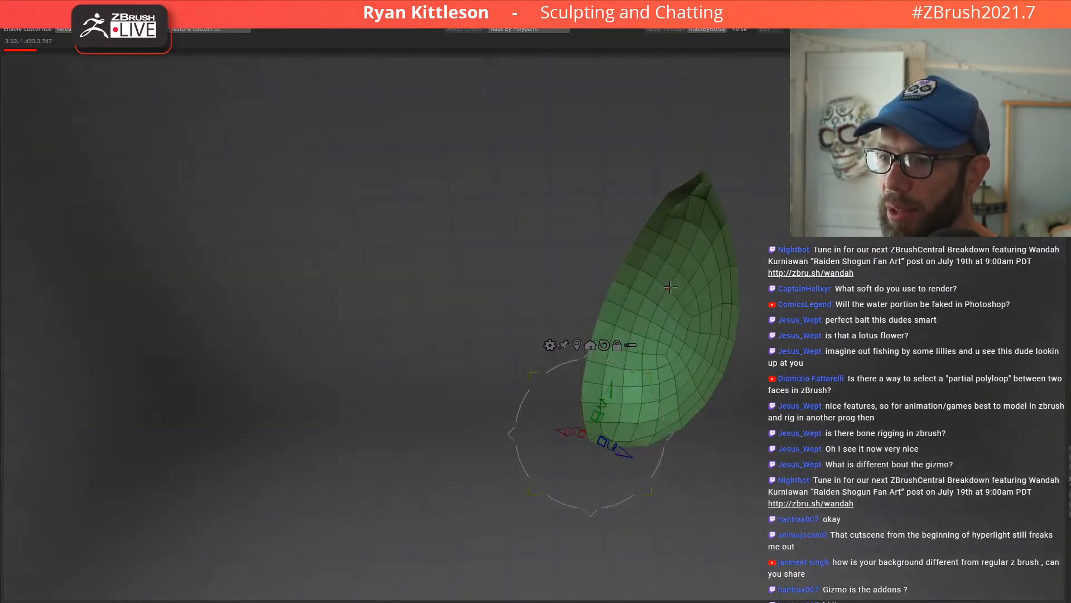
{"action": "key", "text": "d"}
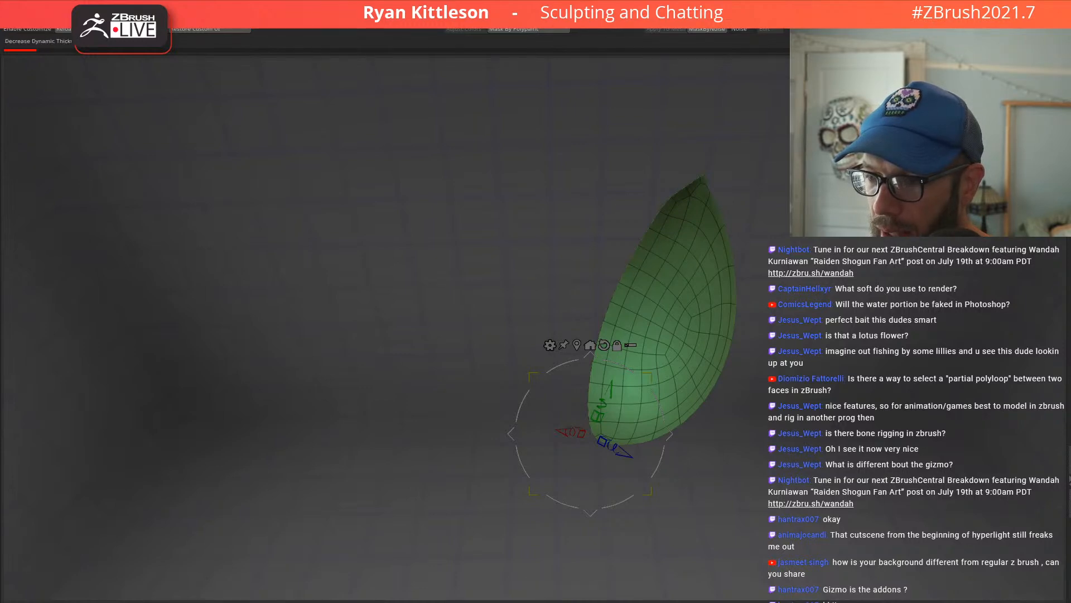
{"action": "right_click_drag", "start_coordinate": [675, 413], "coordinate": [720, 281]}
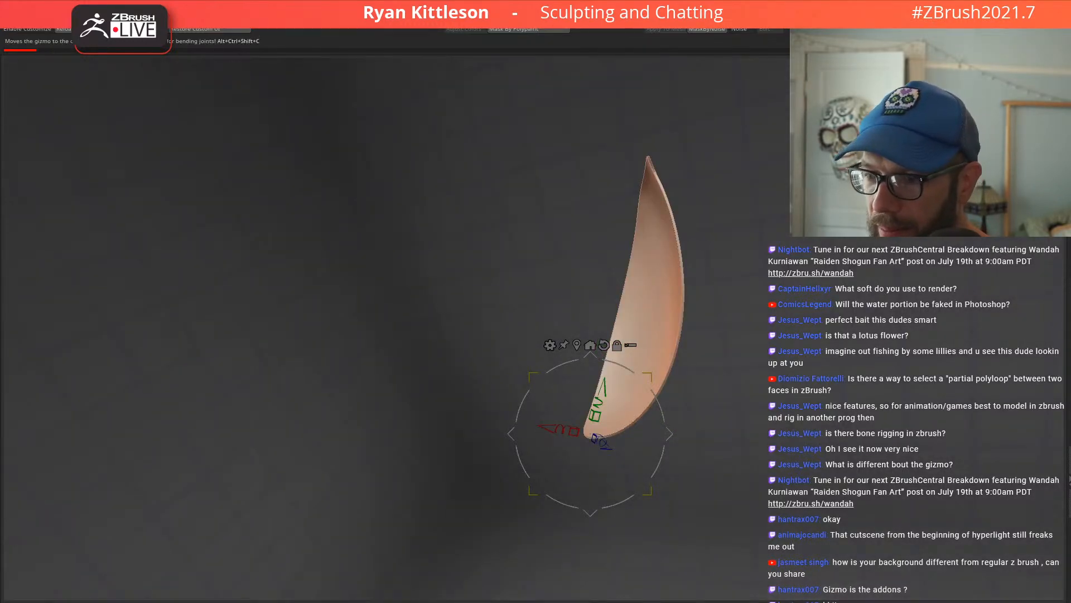
{"action": "right_click_drag", "start_coordinate": [658, 283], "coordinate": [634, 259]}
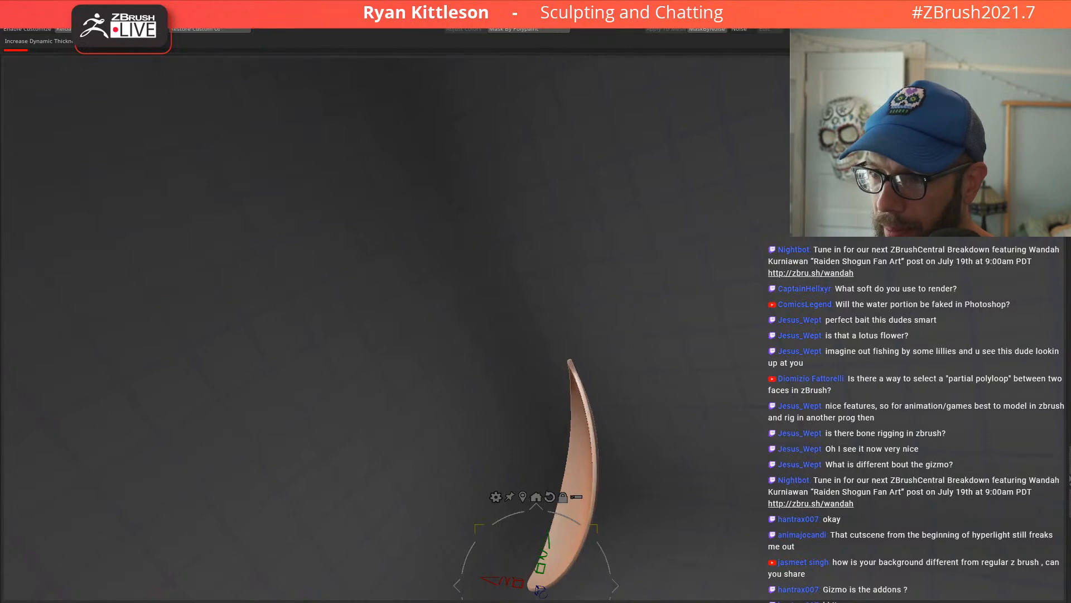
{"action": "right_click_drag", "start_coordinate": [665, 388], "coordinate": [636, 257], "text": "alt"}
Step: Examine the petal's rim and tip close up with polygroups shown, comparing the flat and smooth dynamic subdivision display
{"action": "key", "text": "shift+f"}
{"action": "key", "text": "shift+d"}
{"action": "right_click_drag", "start_coordinate": [679, 305], "coordinate": [698, 329], "text": "ctrl"}
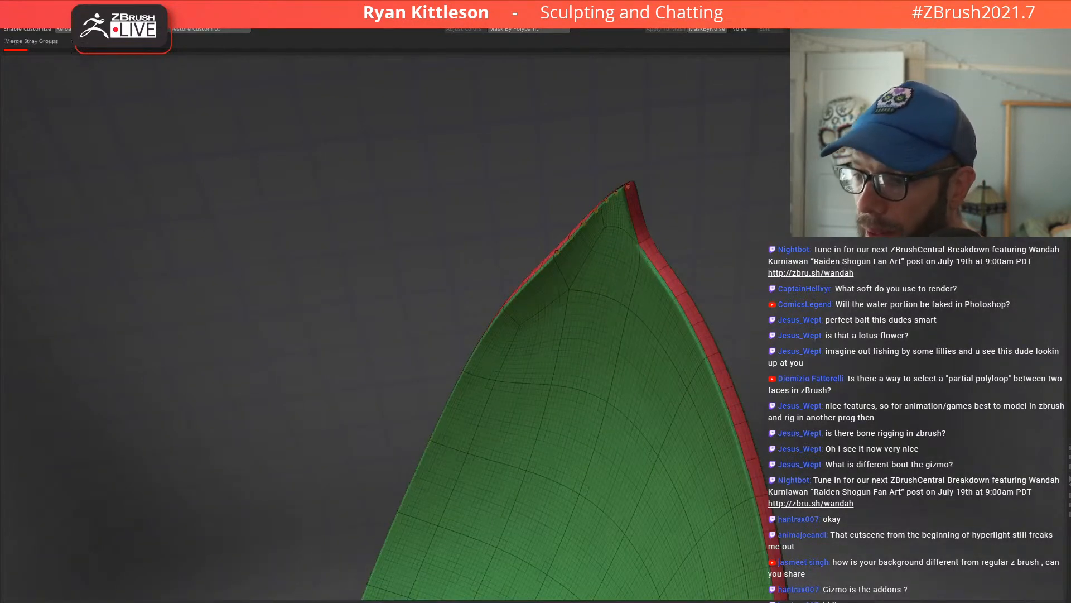
{"action": "right_click_drag", "start_coordinate": [634, 294], "coordinate": [605, 298]}
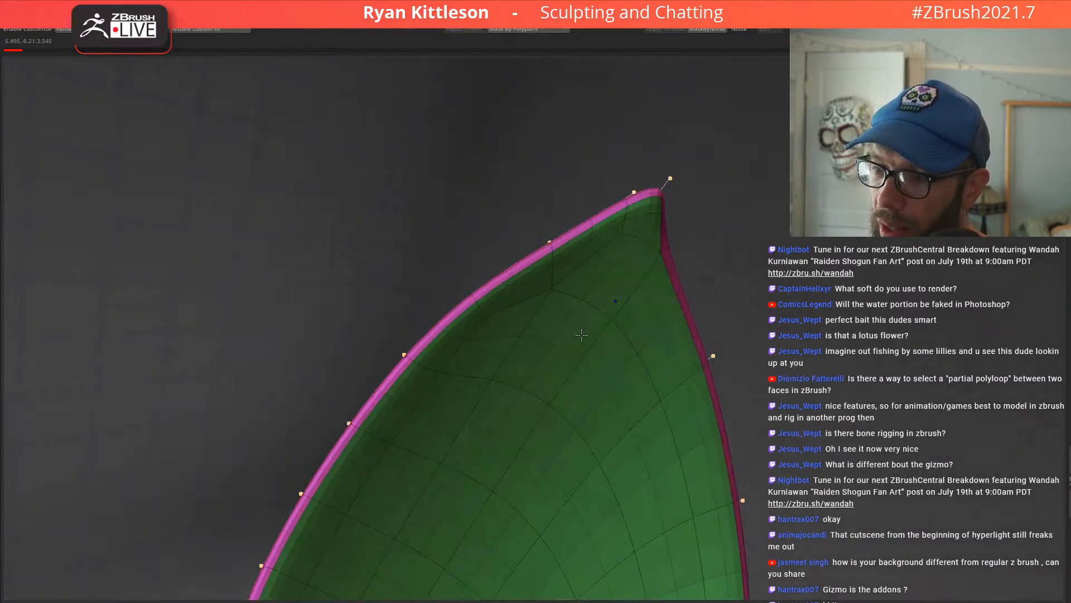
{"action": "right_click_drag", "start_coordinate": [596, 341], "coordinate": [585, 351]}
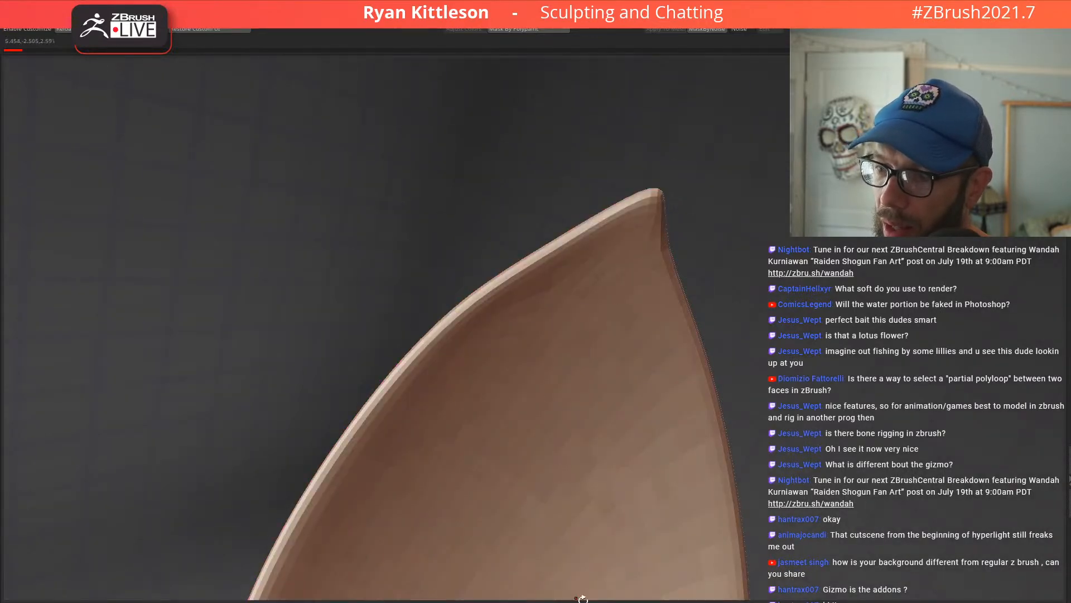
{"action": "left_click", "coordinate": [590, 592]}
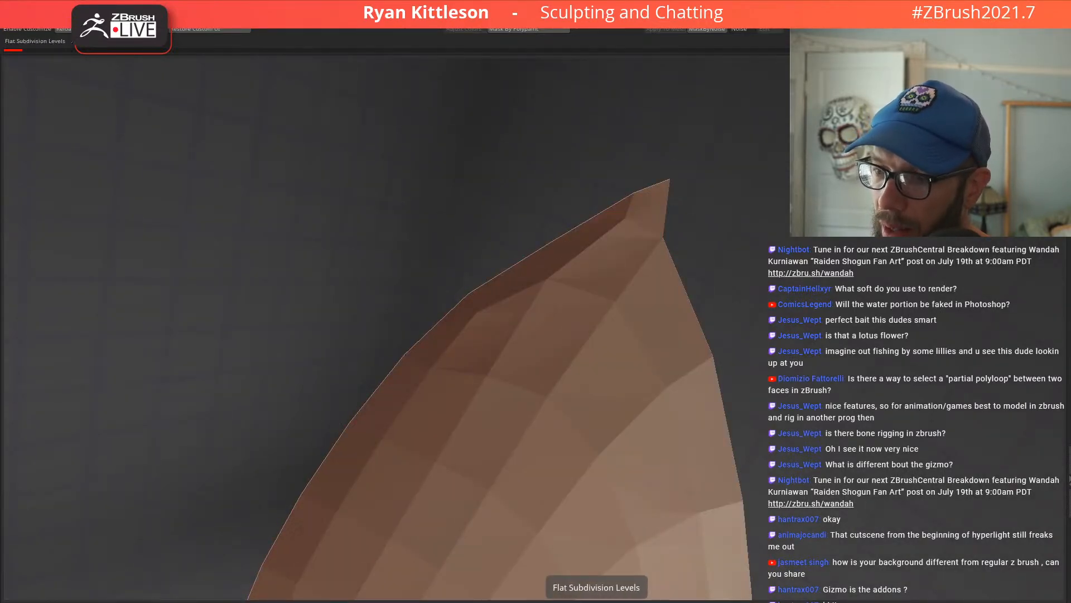
{"action": "left_click", "coordinate": [590, 591]}
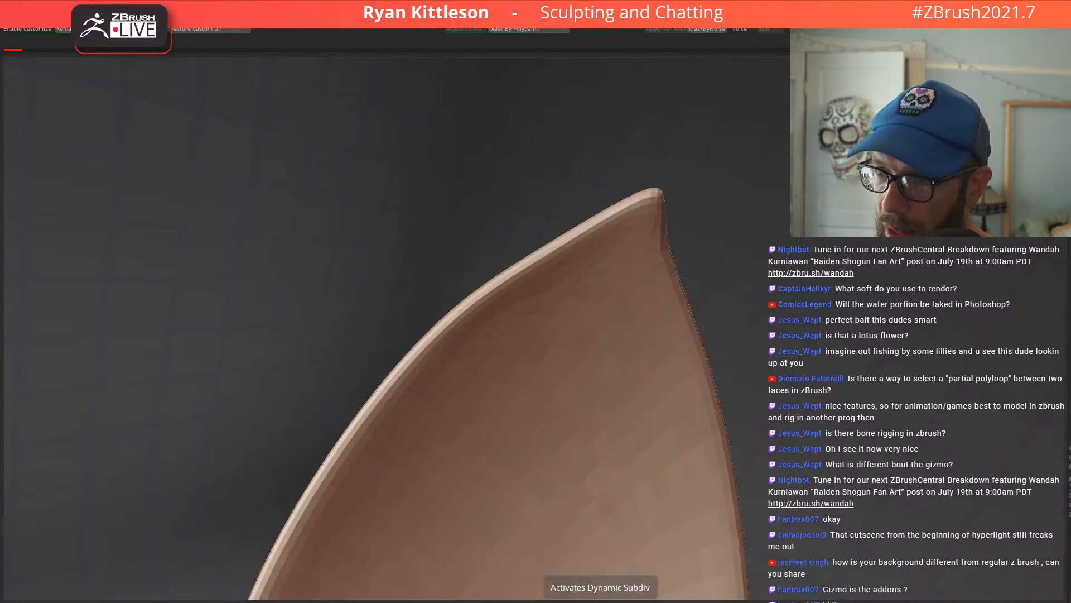
Step: Set the gizmo pivot at the petal's base and check its position from above and from the side
{"action": "right_click_drag", "start_coordinate": [602, 444], "coordinate": [632, 319], "text": "ctrl"}
{"action": "key", "text": "shift+f"}
{"action": "key", "text": "shift+f"}
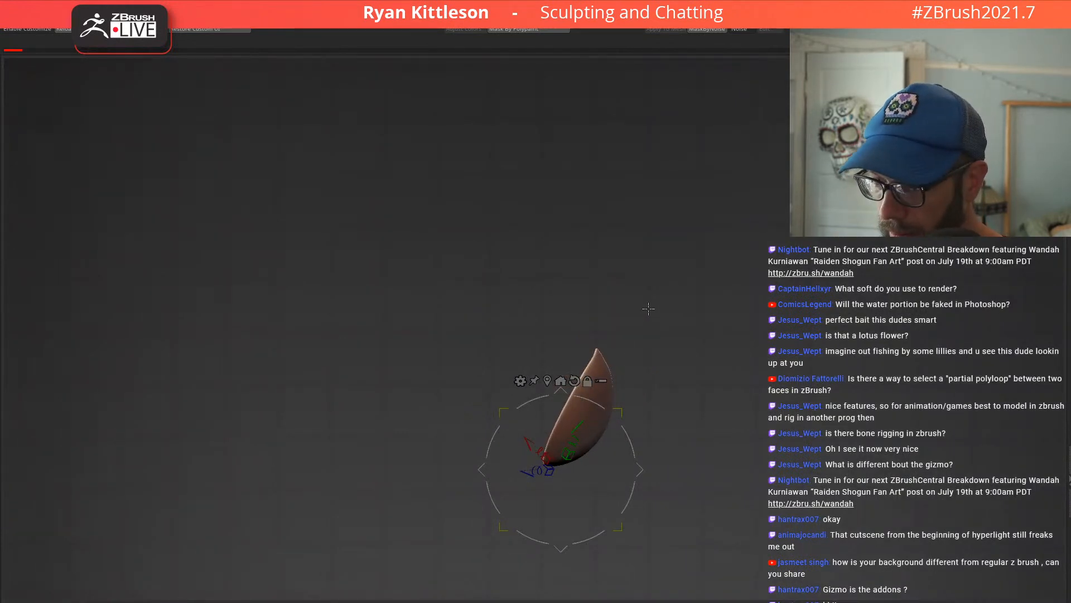
{"action": "right_click_drag", "start_coordinate": [615, 364], "coordinate": [620, 426]}
{"action": "left_click_drag", "start_coordinate": [642, 473], "coordinate": [632, 478], "text": "alt"}
{"action": "left_click", "coordinate": [550, 387]}
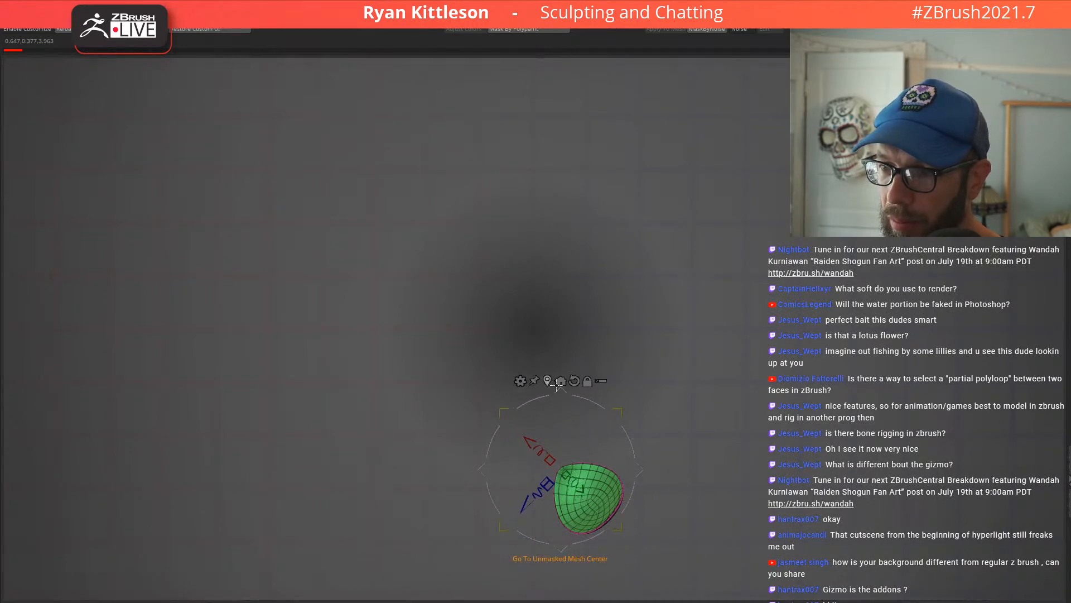
{"action": "right_click_drag", "start_coordinate": [689, 412], "coordinate": [674, 291], "text": "alt"}
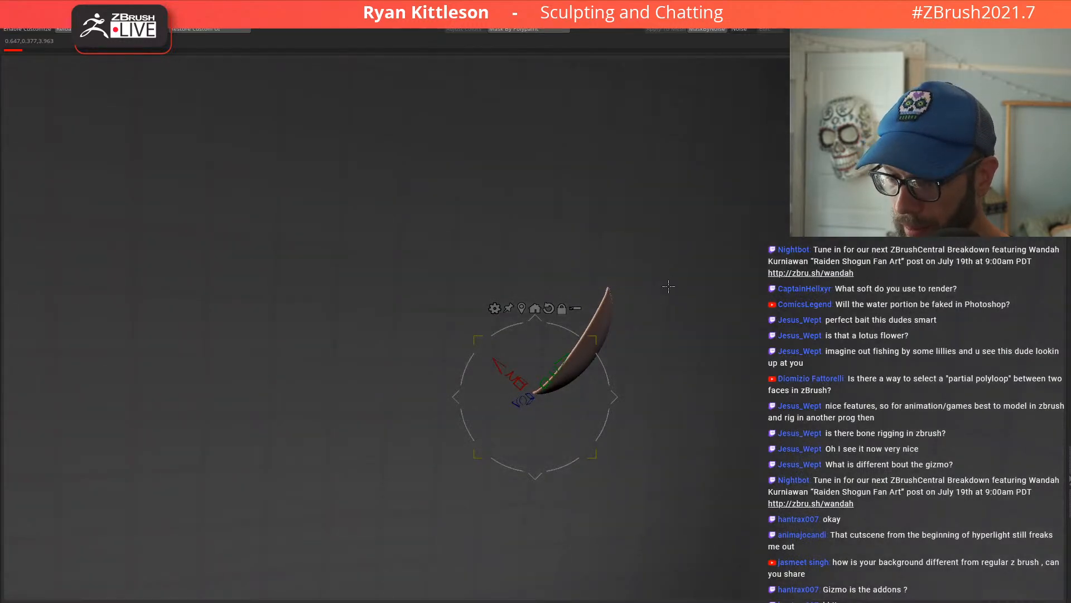
{"action": "right_click_drag", "start_coordinate": [661, 283], "coordinate": [686, 333]}
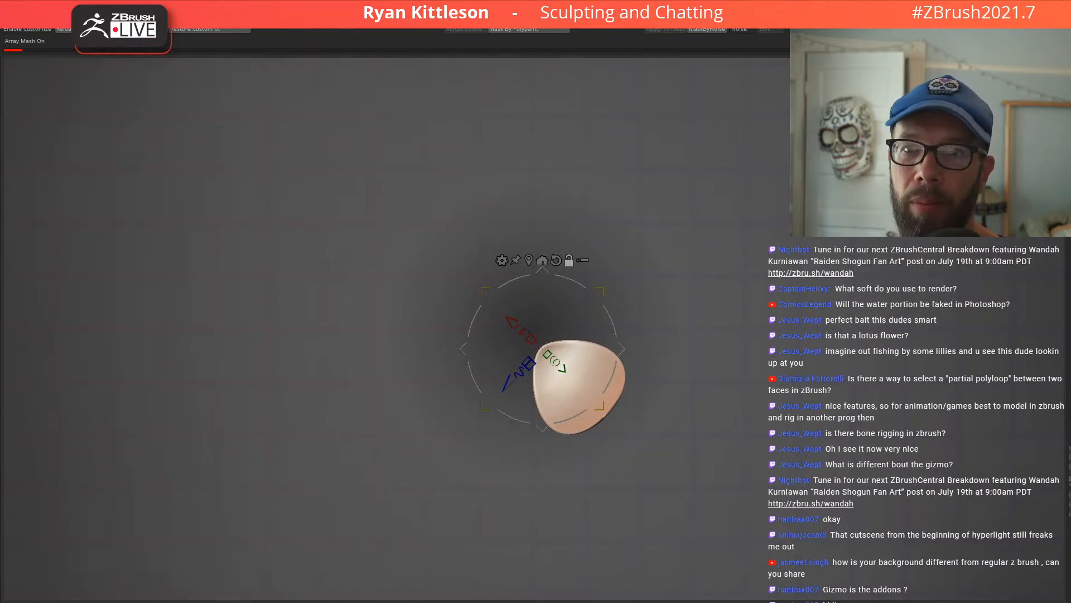
Step: Repeat the petal in a full overlapping ring with Array Mesh, adjusting its rotation around the vertical axis
{"action": "right_click_drag", "start_coordinate": [534, 303], "coordinate": [601, 259]}
{"action": "left_click", "coordinate": [545, 299]}
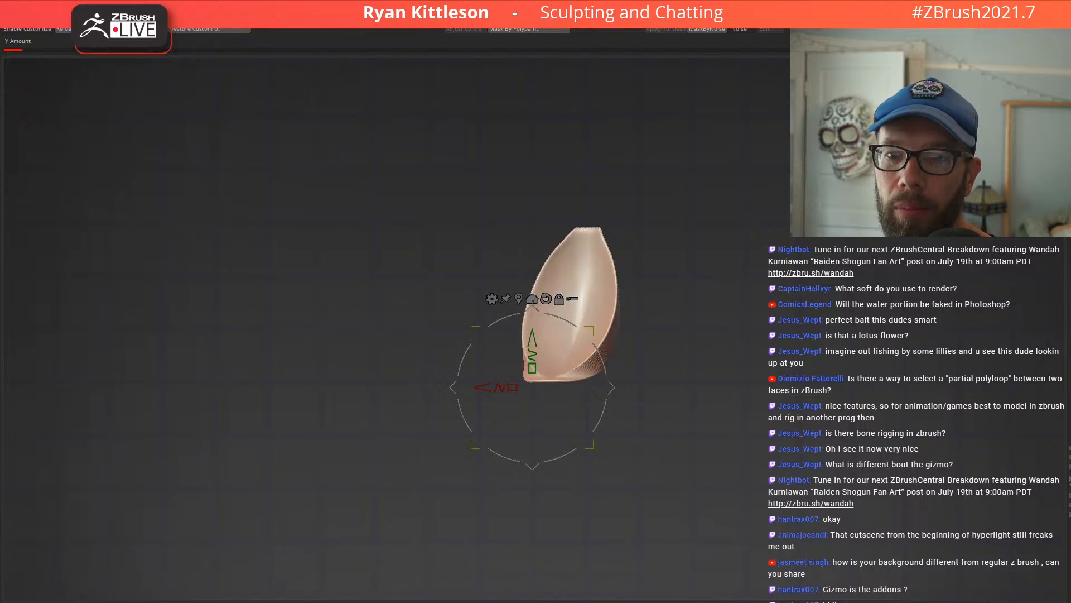
{"action": "key", "text": "Return"}
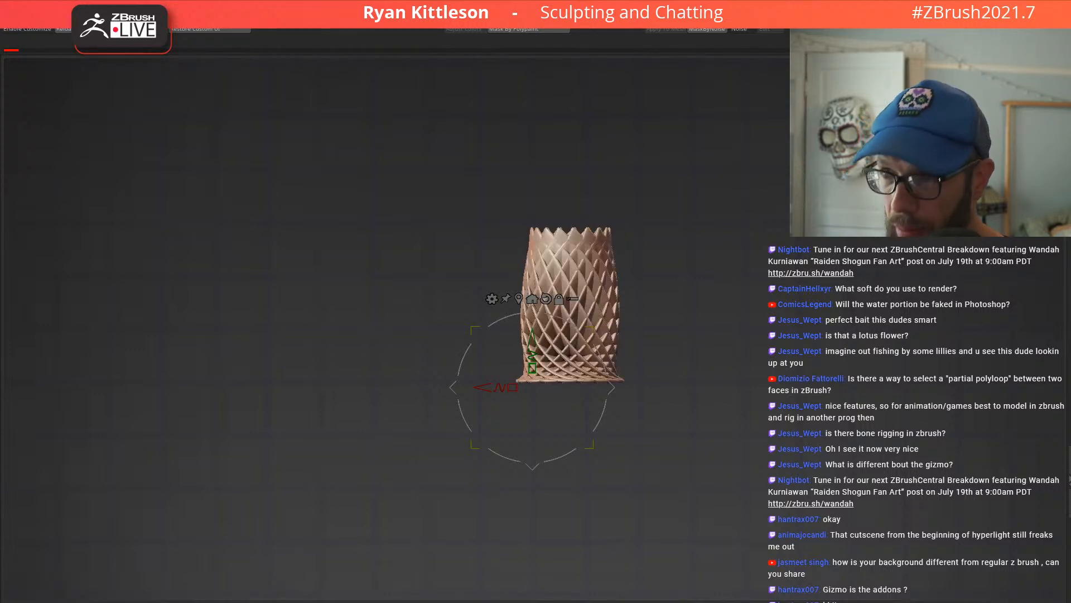
{"action": "left_click_drag", "start_coordinate": [539, 189], "coordinate": [616, 259]}
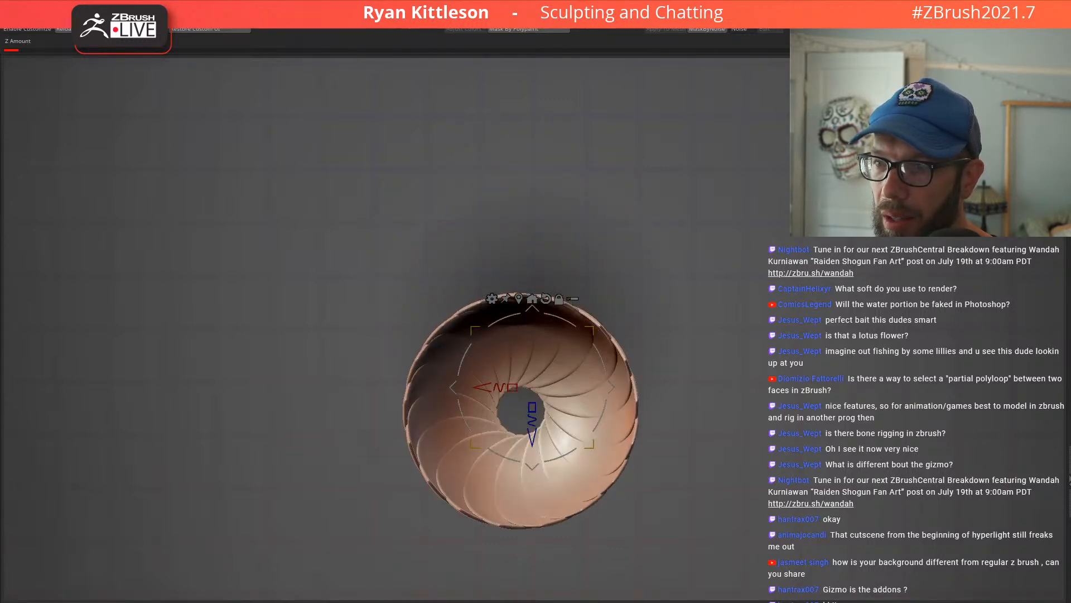
Step: Try changing the Array Mesh Z Amount and Z Profile on the dense petal ring, comparing the shape from the side and above
{"action": "left_click_drag", "start_coordinate": [14, 280], "coordinate": [639, 236]}
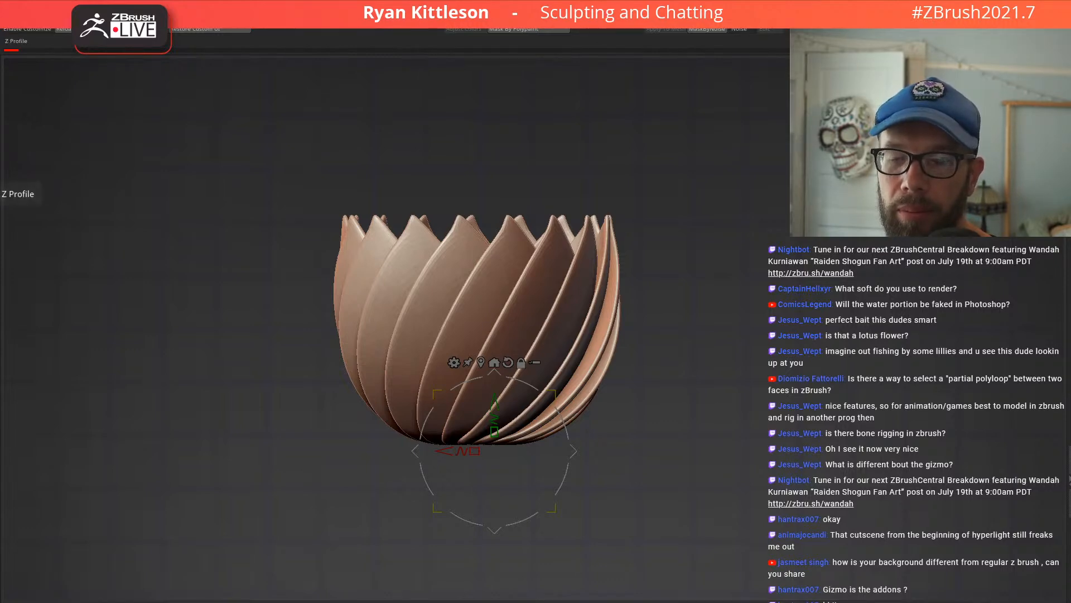
{"action": "key", "text": "ctrl+z"}
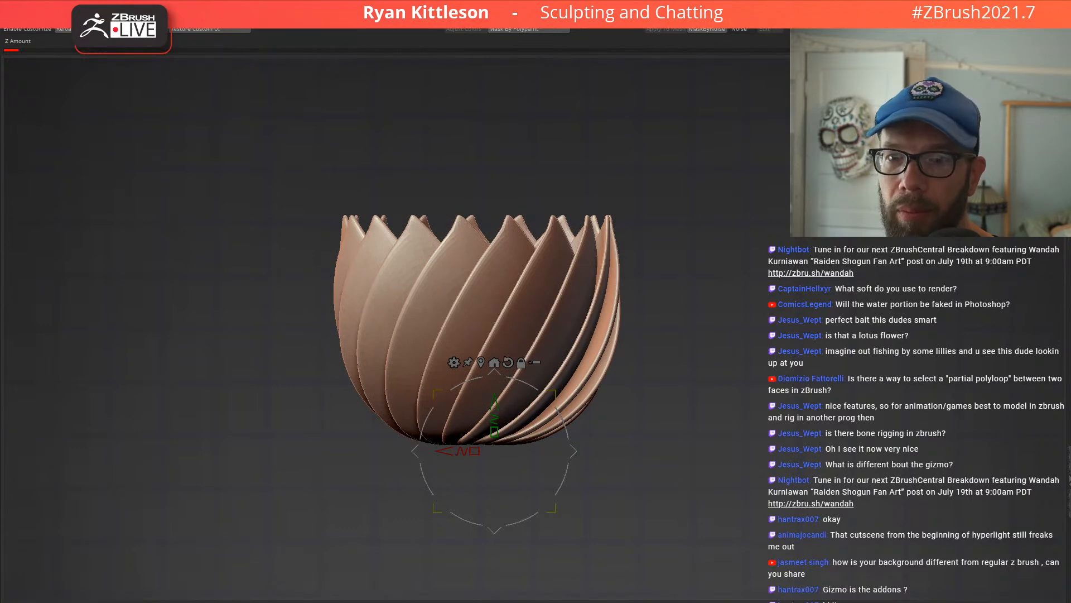
{"action": "right_click_drag", "start_coordinate": [363, 251], "coordinate": [435, 316]}
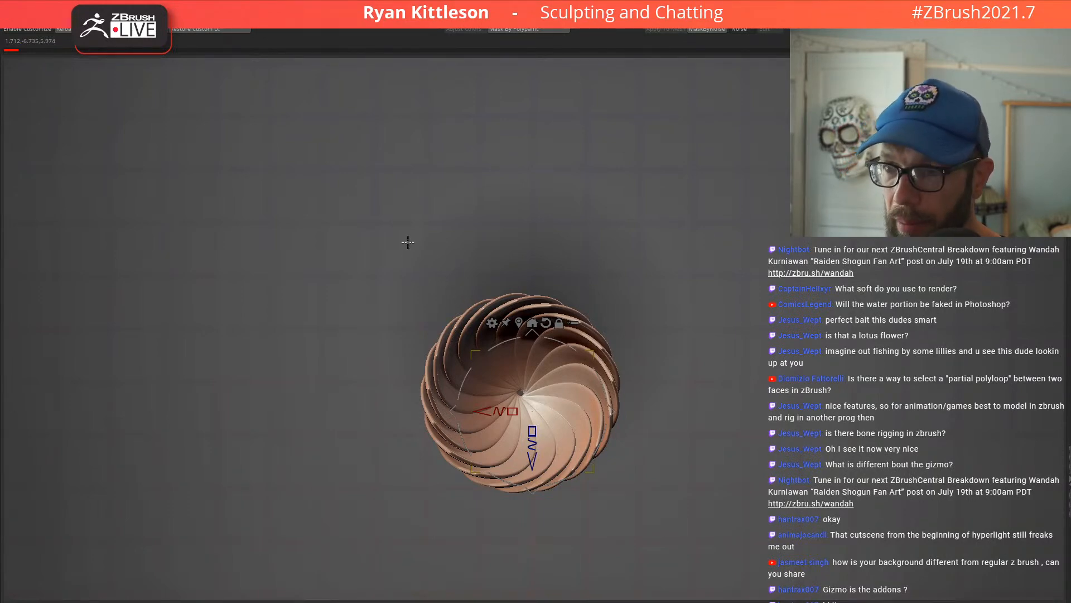
{"action": "right_click_drag", "start_coordinate": [409, 254], "coordinate": [328, 179]}
Step: Undo the dense array changes back to an open ring of fewer separate petals and check it from the side
{"action": "key", "text": "ctrl+z"}
{"action": "key", "text": "ctrl+z"}
{"action": "key", "text": "ctrl+z"}
{"action": "key", "text": "ctrl+z"}
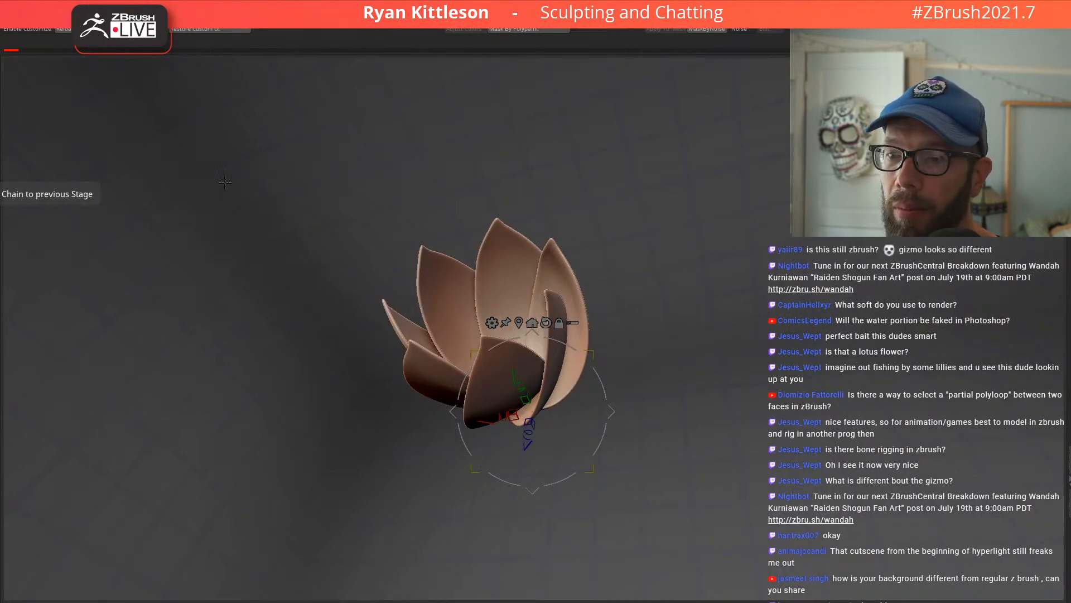
{"action": "right_click_drag", "start_coordinate": [497, 222], "coordinate": [552, 172]}
{"action": "right_click_drag", "start_coordinate": [543, 268], "coordinate": [588, 249]}
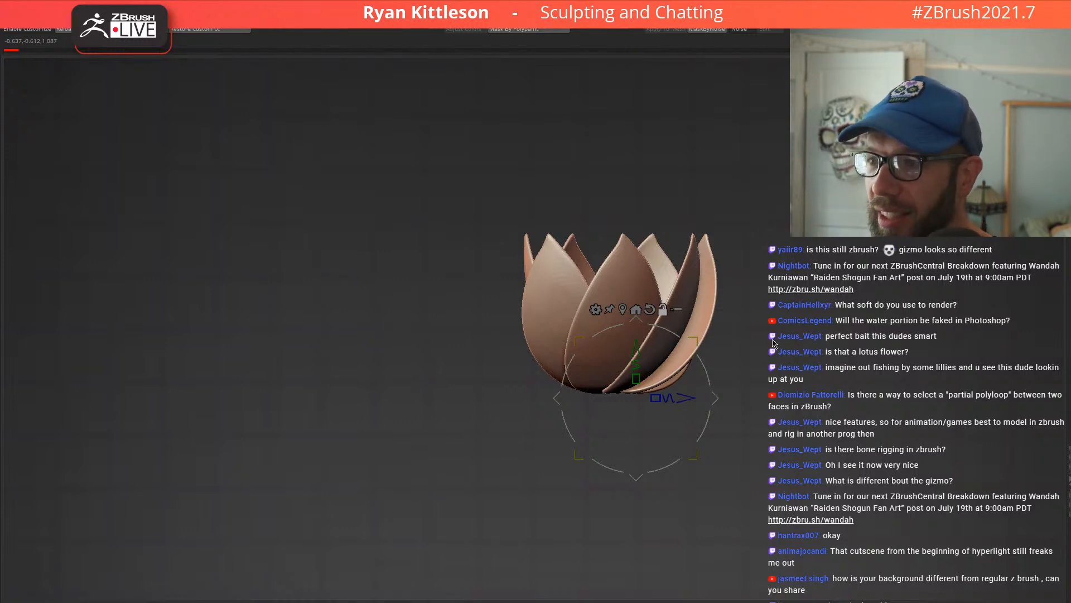
Step: Add a second petal ring around the first, tilt its petals outward, and move it up to fit beneath the inner ring
{"action": "left_click_drag", "start_coordinate": [753, 286], "coordinate": [750, 243]}
{"action": "left_click_drag", "start_coordinate": [710, 377], "coordinate": [751, 329]}
{"action": "key", "text": "ctrl+z"}
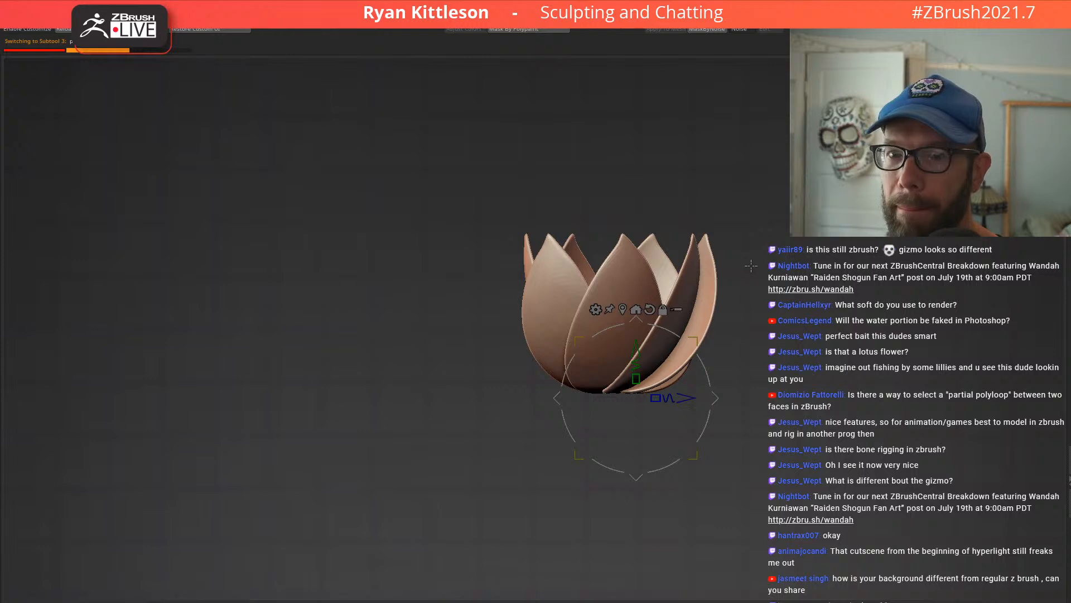
{"action": "left_click_drag", "start_coordinate": [708, 363], "coordinate": [674, 305]}
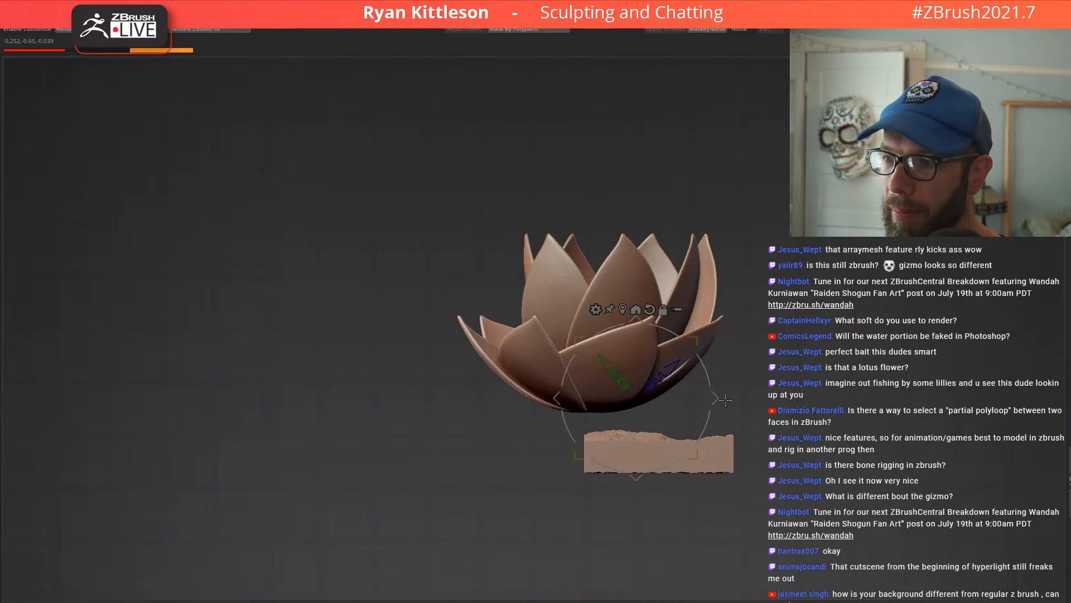
{"action": "left_click_drag", "start_coordinate": [740, 399], "coordinate": [751, 456]}
{"action": "mouse_move", "coordinate": [716, 396]}
{"action": "left_mouse_down"}
{"action": "mouse_move", "coordinate": [753, 386]}
{"action": "mouse_move", "coordinate": [734, 387]}
{"action": "left_mouse_up"}
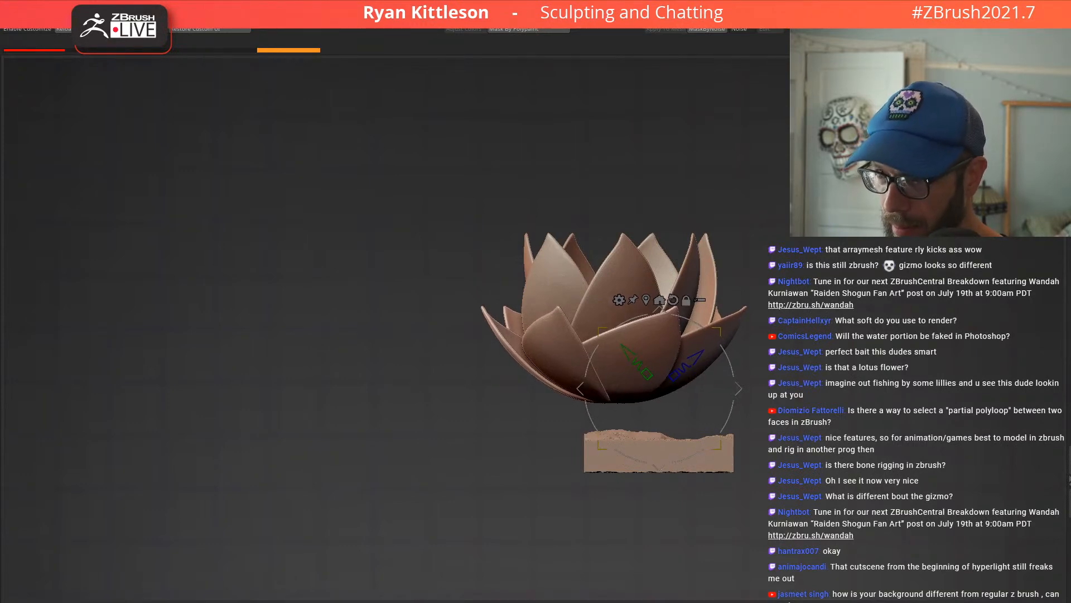
Step: Examine the two-tier lotus from above and the side, and consult the flowers in the water-sprite paintings in XnView
{"action": "left_click_drag", "start_coordinate": [747, 268], "coordinate": [801, 327]}
{"action": "key", "text": "q"}
{"action": "right_click_drag", "start_coordinate": [816, 326], "coordinate": [643, 318], "text": "ctrl"}
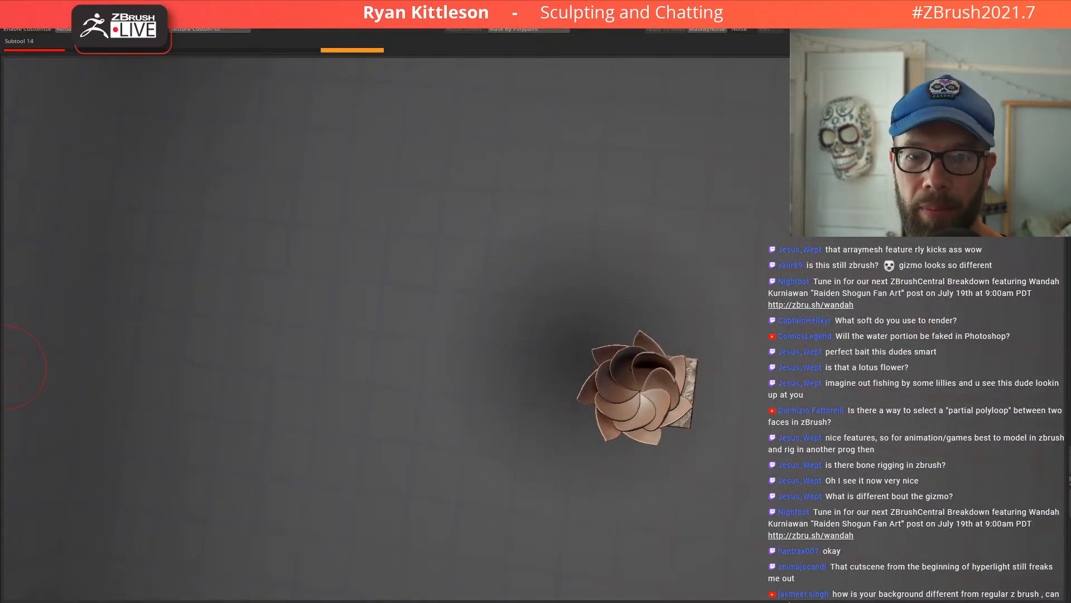
{"action": "left_click_drag", "start_coordinate": [604, 442], "coordinate": [653, 300]}
{"action": "right_click_drag", "start_coordinate": [653, 300], "coordinate": [707, 294], "text": "ctrl"}
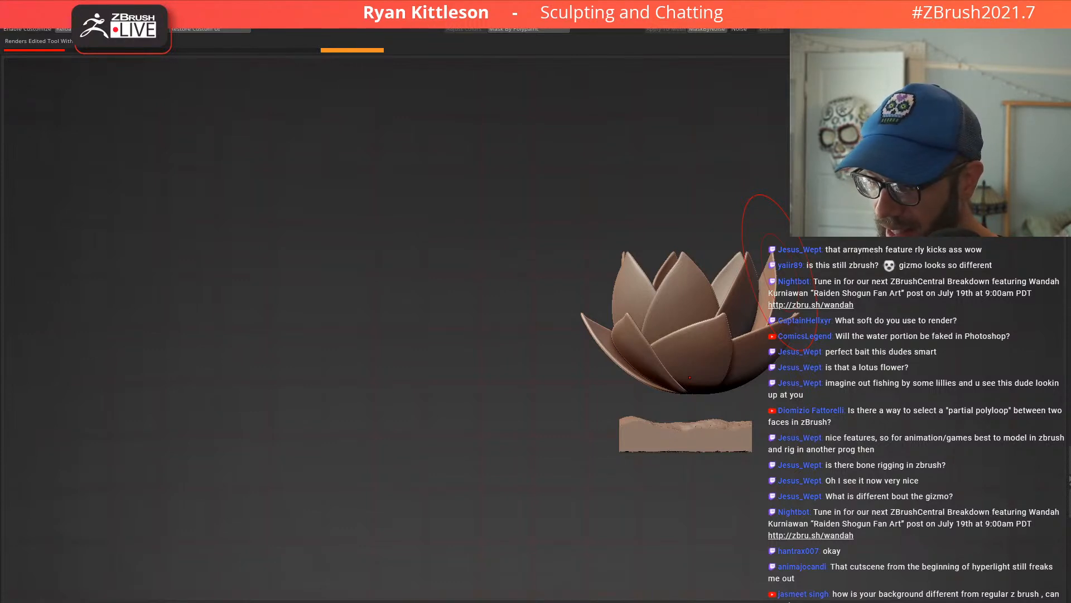
{"action": "key", "text": "alt+Tab"}
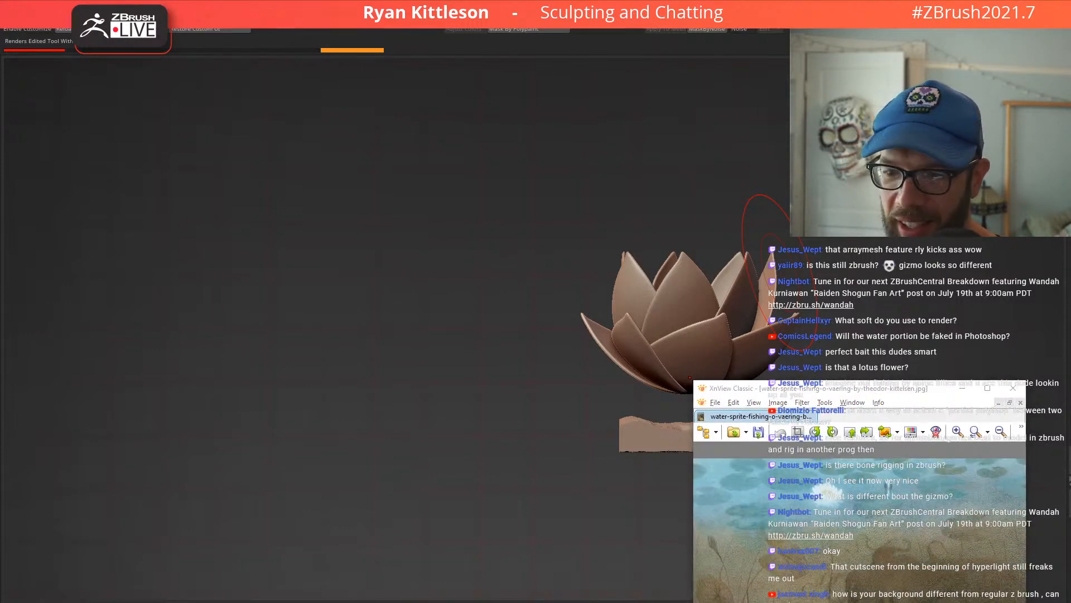
{"action": "key", "text": "alt+Tab"}
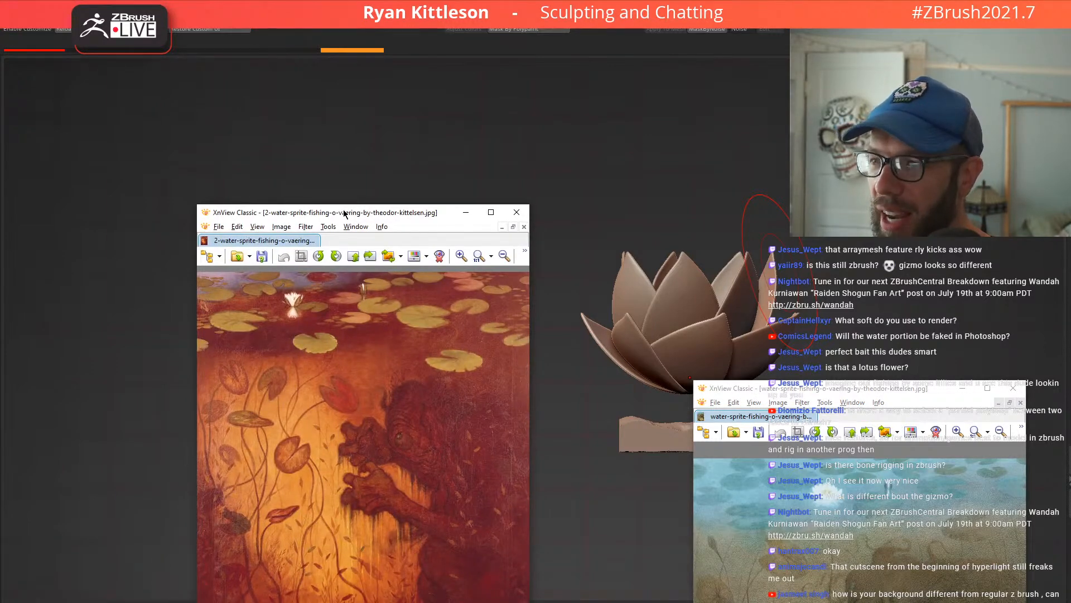
{"action": "left_click_drag", "start_coordinate": [344, 212], "coordinate": [265, 602]}
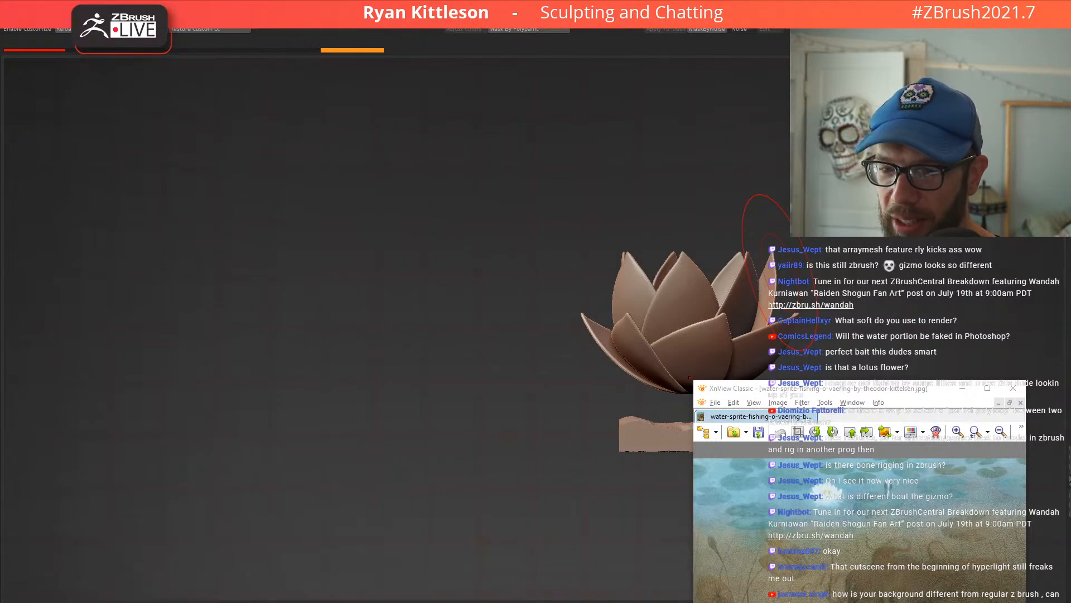
{"action": "left_click", "coordinate": [845, 366]}
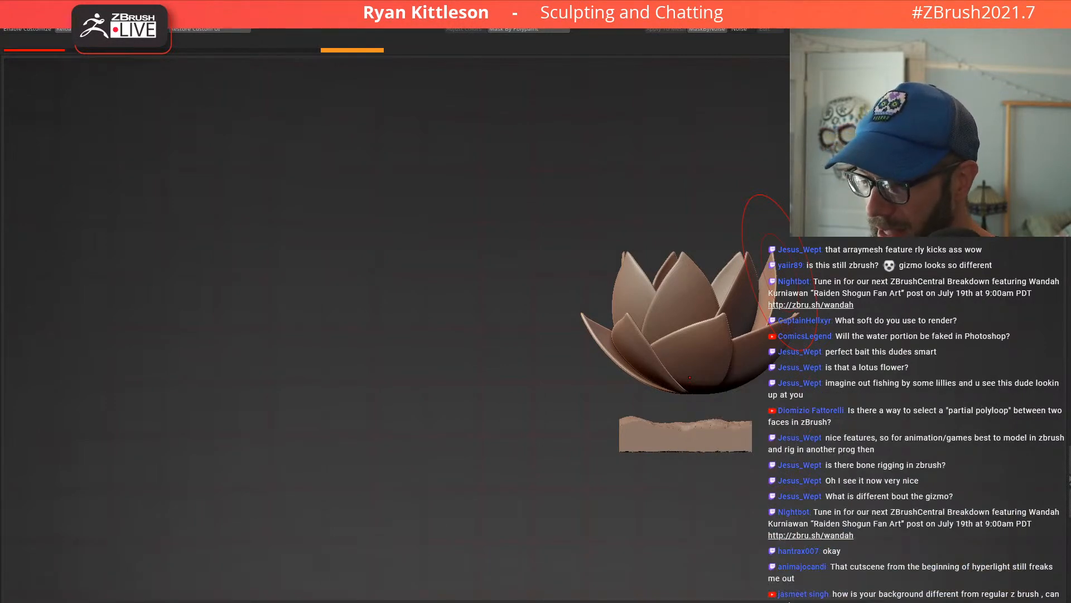
Step: Move the flower's outer ring of petals slightly down along the Y axis with the gizmo
{"action": "left_click_drag", "start_coordinate": [725, 252], "coordinate": [683, 209]}
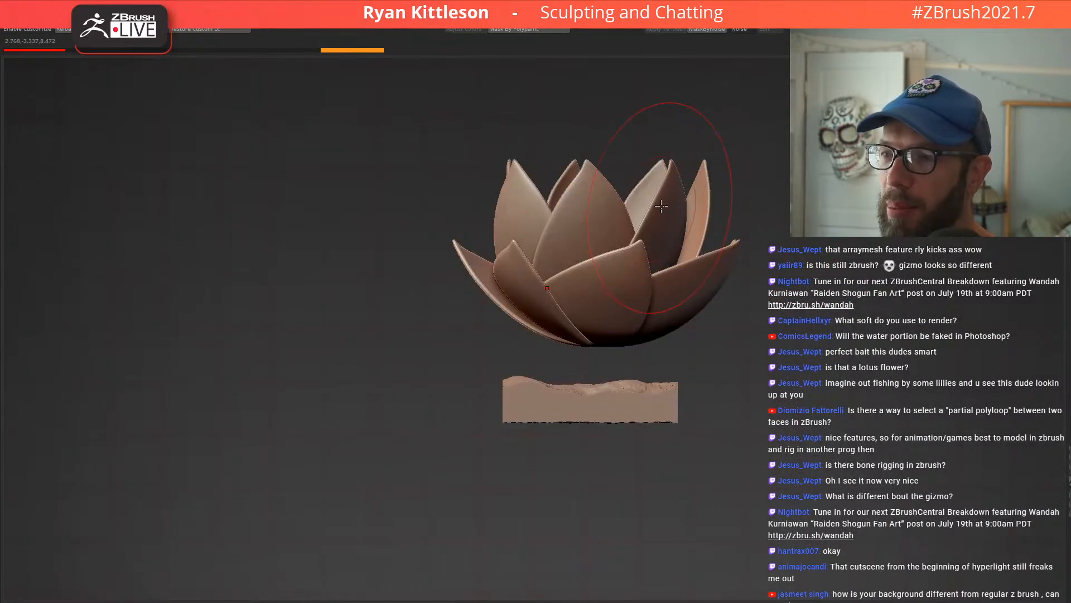
{"action": "right_click_drag", "start_coordinate": [656, 334], "coordinate": [593, 385]}
{"action": "right_click_drag", "start_coordinate": [598, 368], "coordinate": [598, 283]}
{"action": "key", "text": "w"}
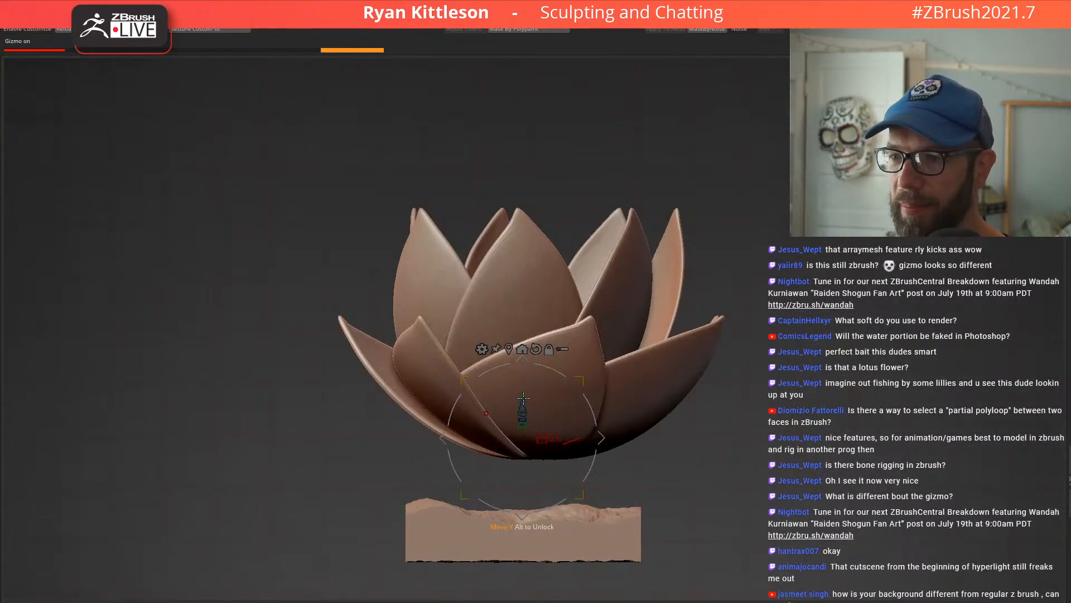
{"action": "left_click", "coordinate": [536, 349]}
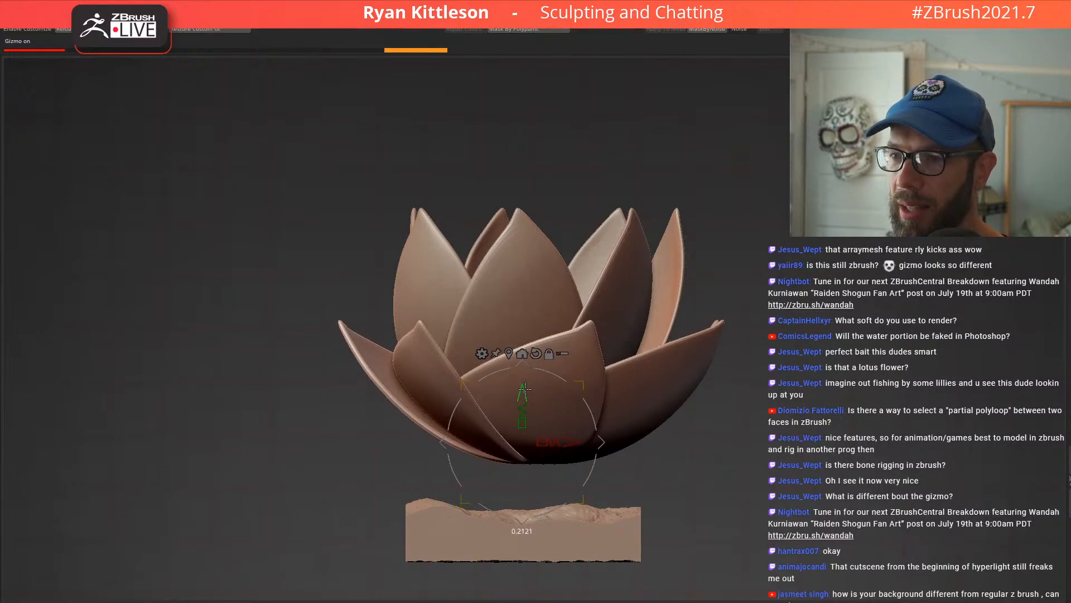
{"action": "right_click_drag", "start_coordinate": [619, 284], "coordinate": [631, 380]}
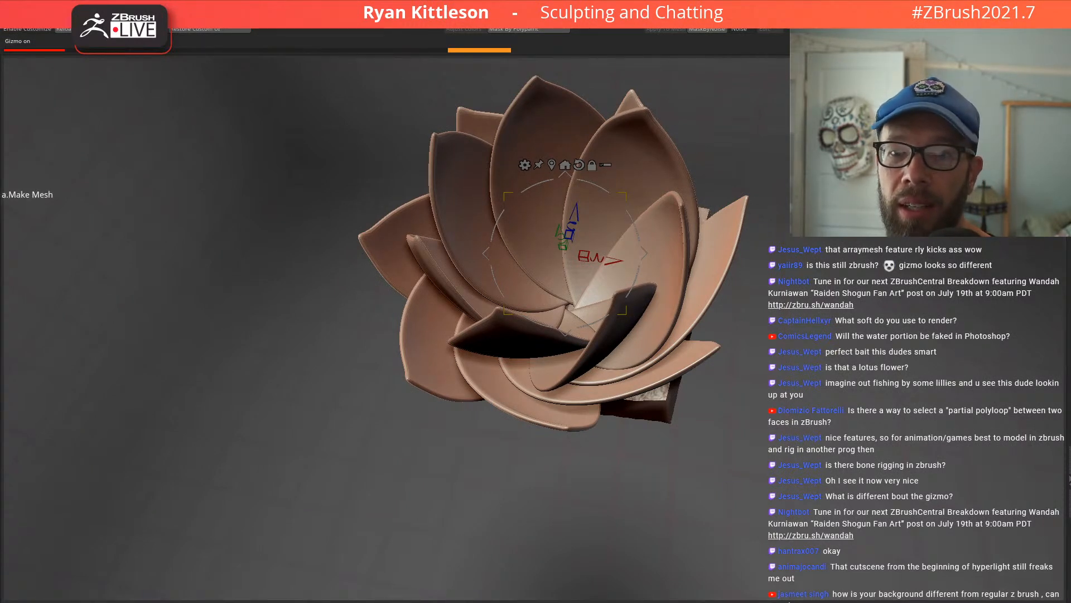
Step: Convert the arrayed petal rings into real meshes with Make Mesh
{"action": "key", "text": "ctrl+shift+z"}
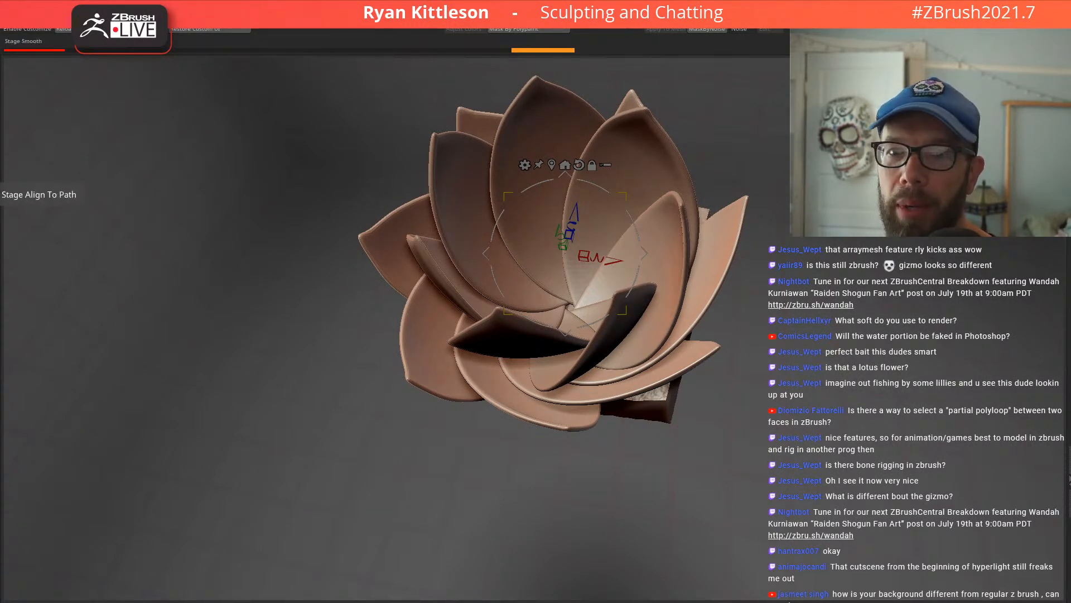
{"action": "key", "text": "Down"}
{"action": "key", "text": "shift+s"}
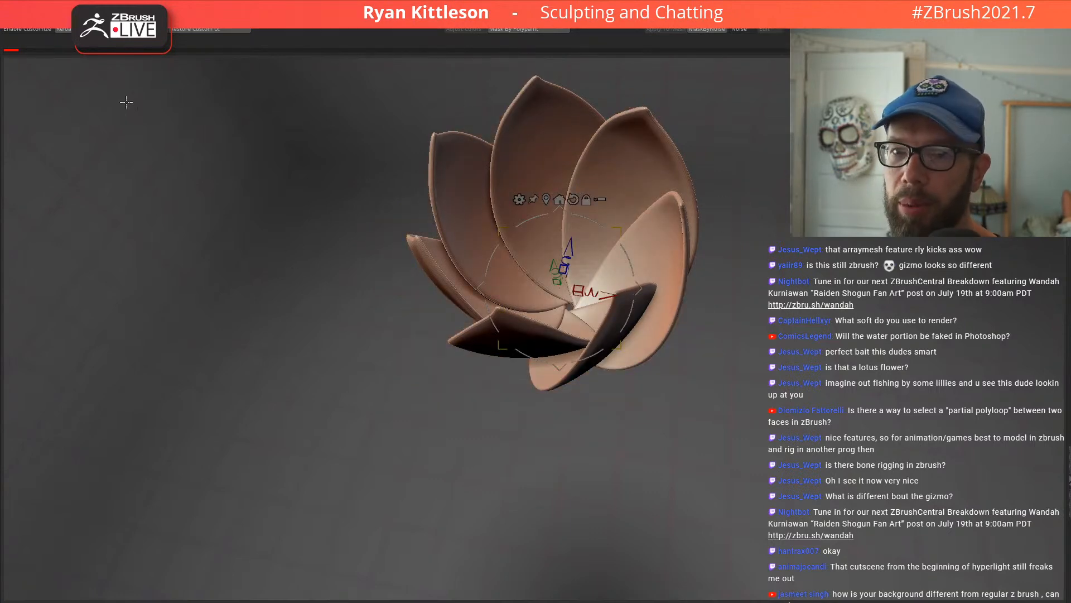
{"action": "key", "text": "shift+s"}
Step: Adjust the draw size of the Move Topological brush and pull the tip of one tall inner petal upward
{"action": "left_click_drag", "start_coordinate": [675, 324], "coordinate": [676, 177]}
{"action": "key", "text": "q"}
{"action": "key", "text": "space"}
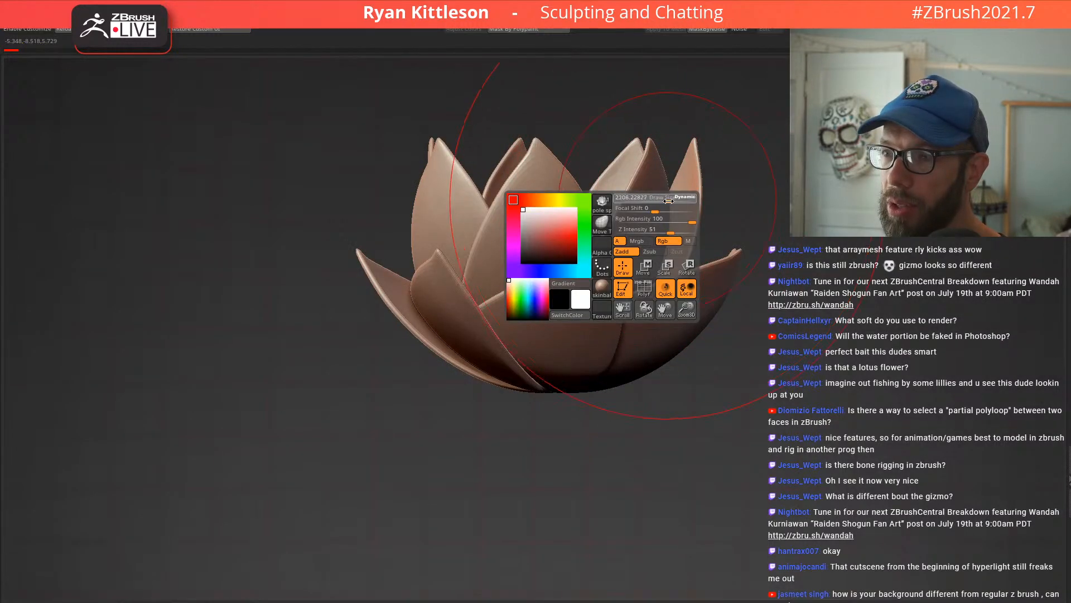
{"action": "key", "text": "space"}
{"action": "left_click_drag", "start_coordinate": [661, 125], "coordinate": [653, 93]}
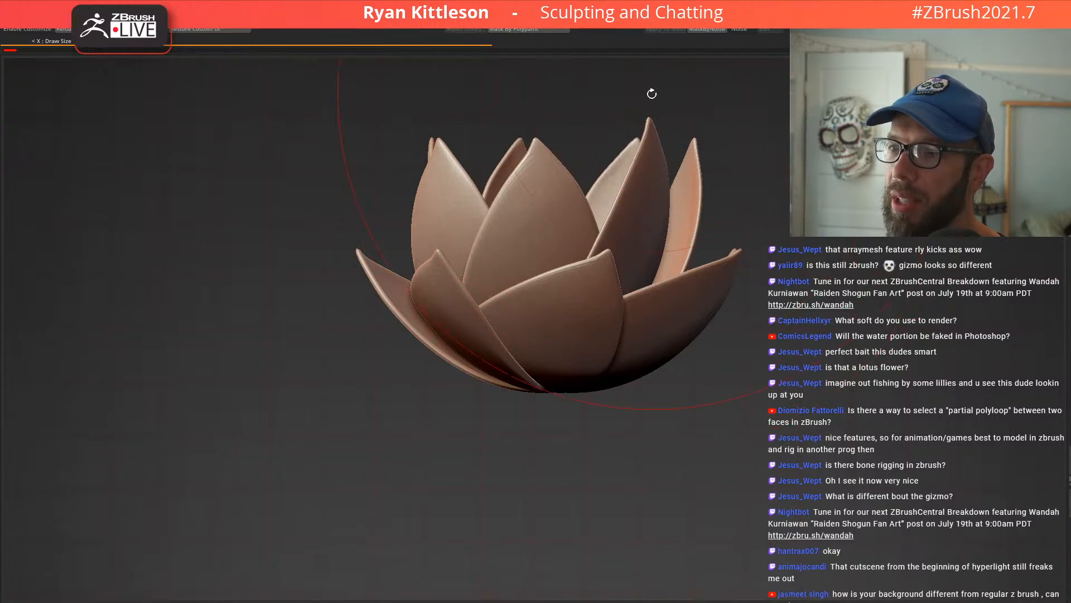
Step: Reshape further petals all around the flower with the move brush so their tips and angles vary
{"action": "left_click_drag", "start_coordinate": [744, 258], "coordinate": [800, 269]}
{"action": "right_click_drag", "start_coordinate": [499, 283], "coordinate": [403, 259]}
{"action": "mouse_move", "coordinate": [403, 259]}
{"action": "left_mouse_down"}
{"action": "mouse_move", "coordinate": [351, 257]}
{"action": "mouse_move", "coordinate": [315, 289]}
{"action": "mouse_move", "coordinate": [307, 284]}
{"action": "left_mouse_up"}
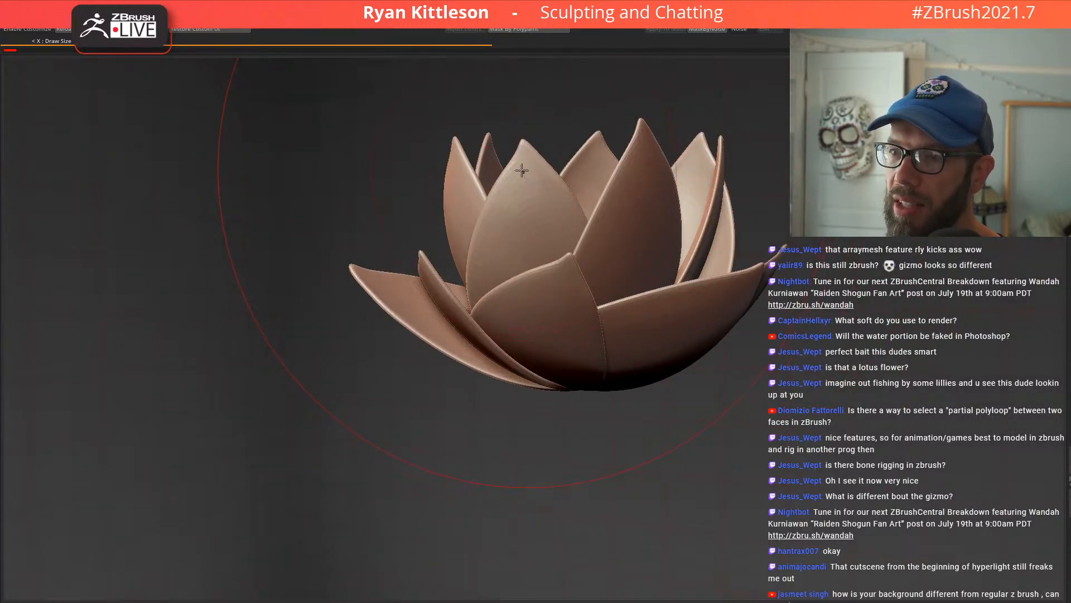
{"action": "mouse_move", "coordinate": [685, 122]}
{"action": "left_mouse_down"}
{"action": "mouse_move", "coordinate": [567, 129]}
{"action": "mouse_move", "coordinate": [554, 110]}
{"action": "mouse_move", "coordinate": [560, 84]}
{"action": "mouse_move", "coordinate": [578, 198]}
{"action": "mouse_move", "coordinate": [711, 268]}
{"action": "left_mouse_up"}
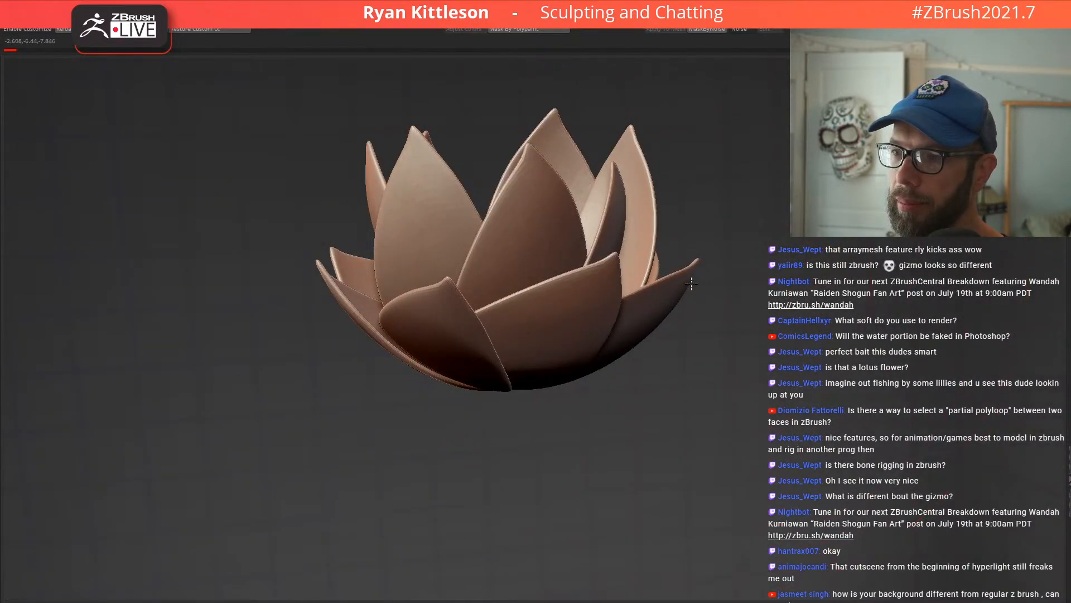
{"action": "left_click_drag", "start_coordinate": [268, 301], "coordinate": [517, 296]}
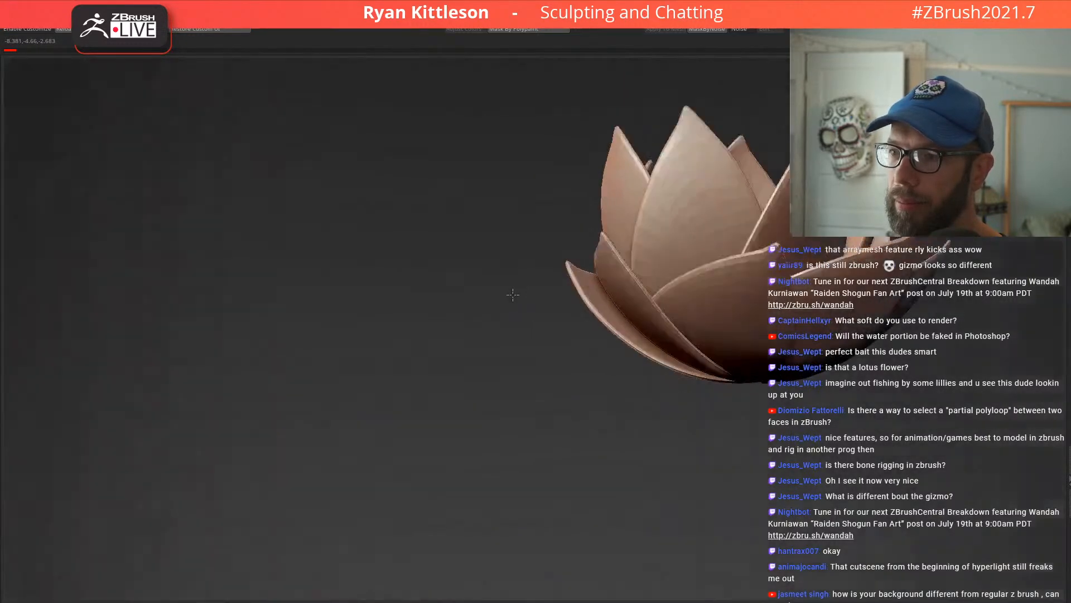
{"action": "mouse_move", "coordinate": [654, 233]}
{"action": "left_mouse_down"}
{"action": "mouse_move", "coordinate": [692, 302]}
{"action": "mouse_move", "coordinate": [617, 254]}
{"action": "mouse_move", "coordinate": [596, 256]}
{"action": "left_mouse_up"}
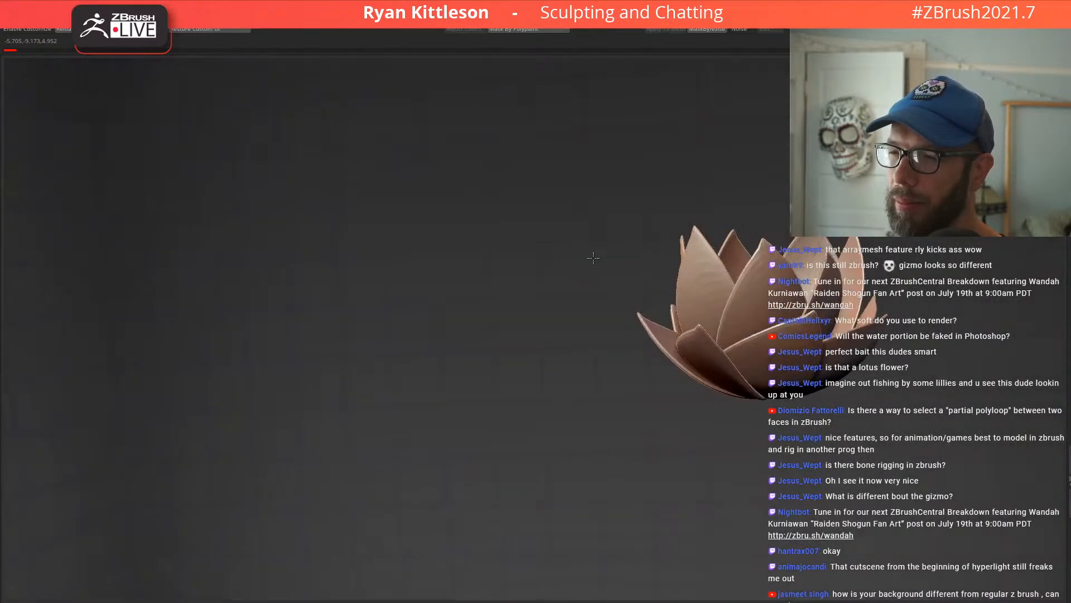
{"action": "left_click_drag", "start_coordinate": [575, 297], "coordinate": [657, 292]}
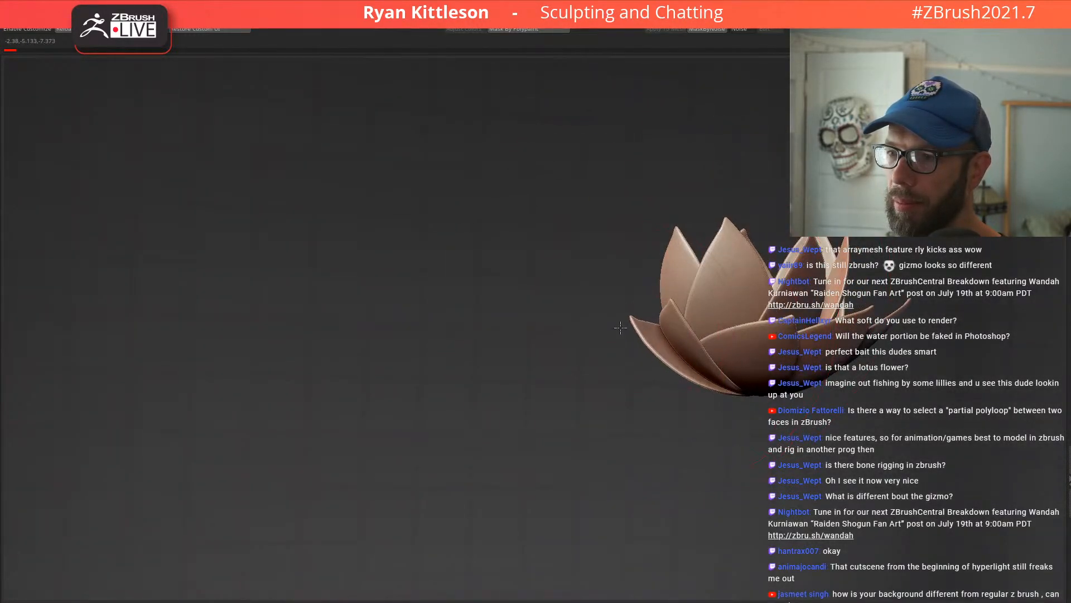
{"action": "mouse_move", "coordinate": [588, 340]}
{"action": "left_mouse_down"}
{"action": "mouse_move", "coordinate": [710, 224]}
{"action": "mouse_move", "coordinate": [686, 291]}
{"action": "mouse_move", "coordinate": [625, 379]}
{"action": "mouse_move", "coordinate": [827, 312]}
{"action": "left_mouse_up"}
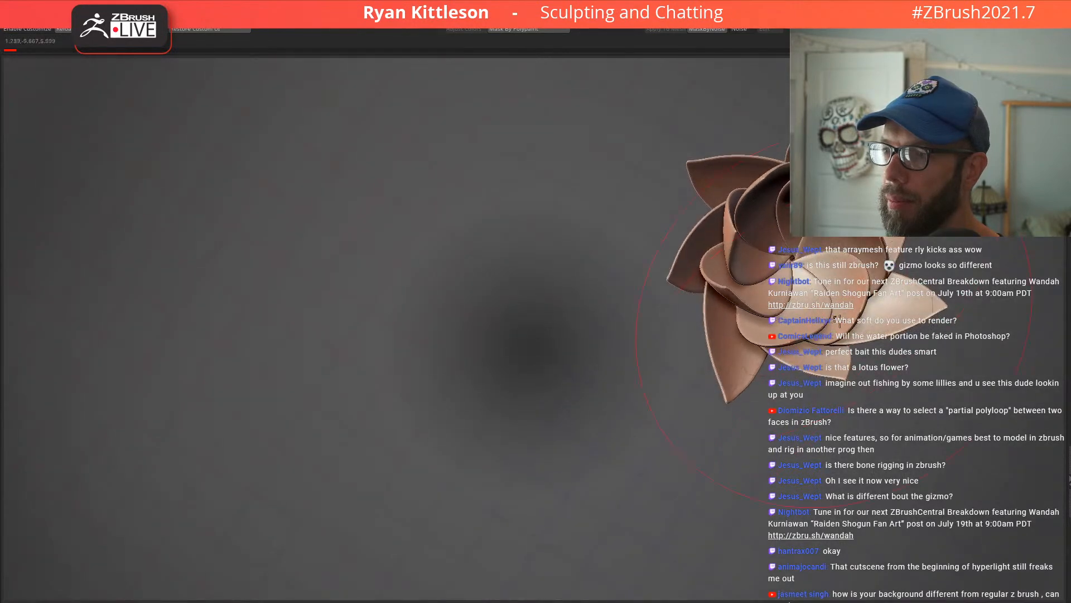
Step: Scale the whole flower down until it is small compared with the terrain block
{"action": "mouse_move", "coordinate": [858, 314]}
{"action": "right_mouse_down"}
{"action": "mouse_move", "coordinate": [840, 184]}
{"action": "mouse_move", "coordinate": [859, 173]}
{"action": "mouse_move", "coordinate": [753, 217]}
{"action": "mouse_move", "coordinate": [756, 176]}
{"action": "right_mouse_up"}
{"action": "key", "text": "w"}
{"action": "right_click_drag", "start_coordinate": [892, 327], "coordinate": [796, 385], "text": "shift"}
{"action": "right_click_drag", "start_coordinate": [163, 151], "coordinate": [163, 279], "text": "ctrl"}
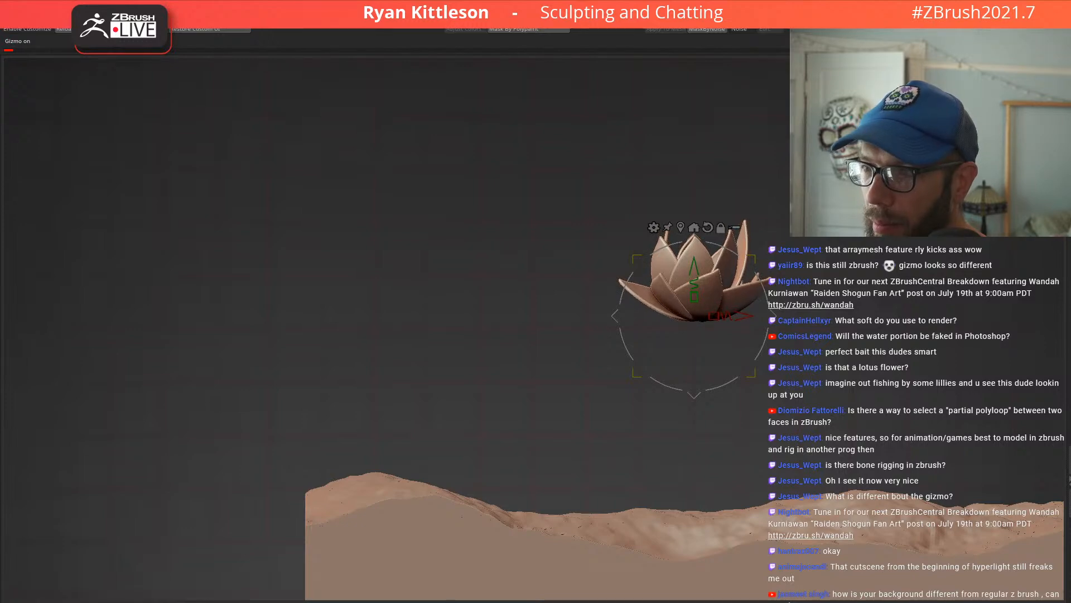
{"action": "mouse_move", "coordinate": [786, 341]}
{"action": "right_mouse_down", "text": "ctrl"}
{"action": "mouse_move", "coordinate": [786, 301]}
{"action": "mouse_move", "coordinate": [756, 362]}
{"action": "right_mouse_up", "text": "ctrl"}
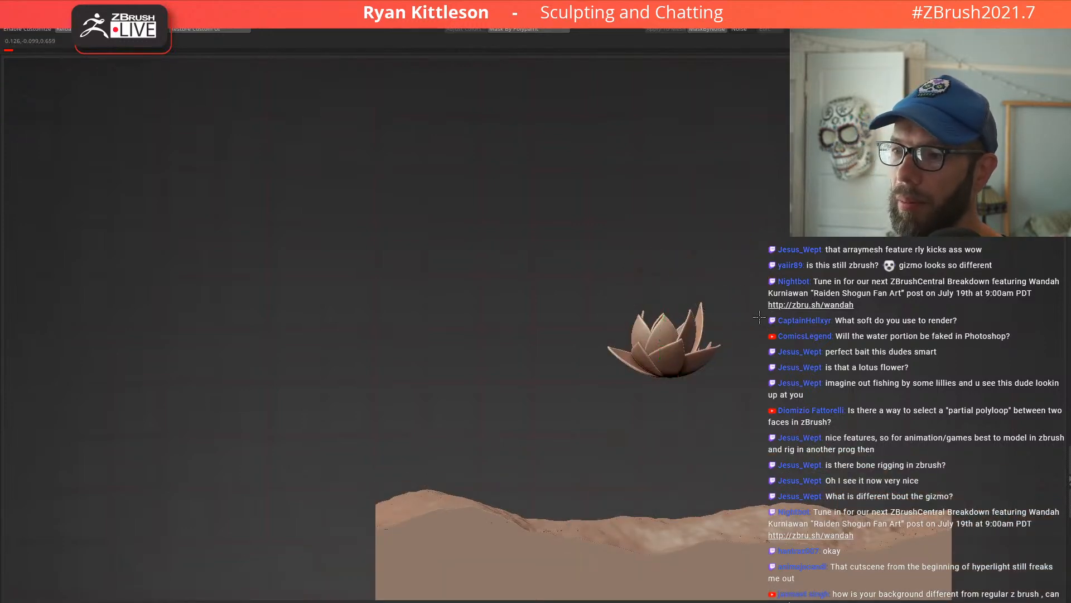
{"action": "right_click_drag", "start_coordinate": [760, 312], "coordinate": [775, 390]}
{"action": "key", "text": "q"}
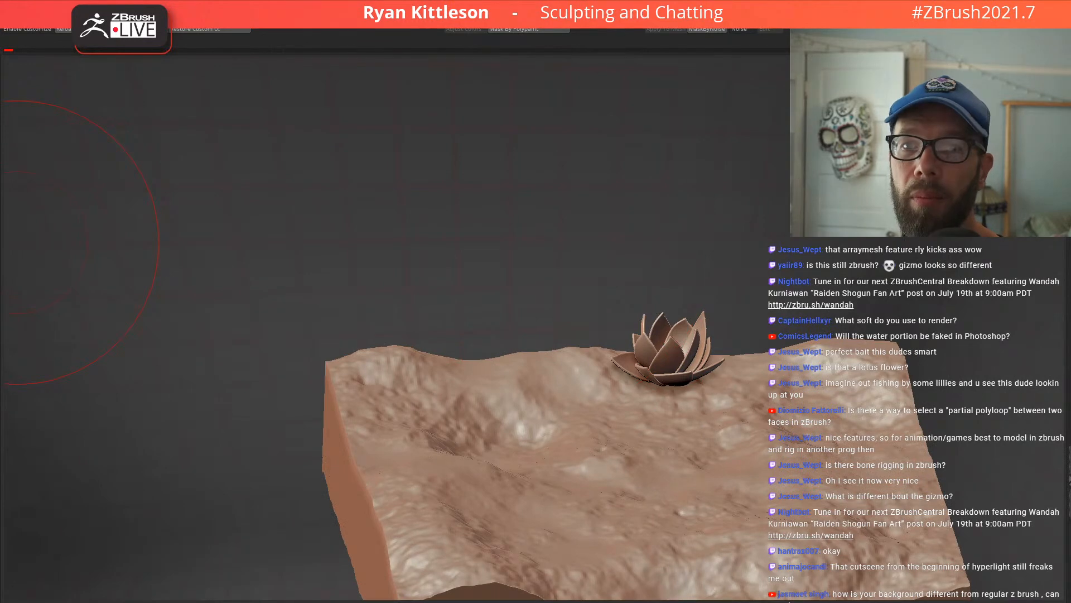
Step: Raise the flower above the crouching creature and the lily pads with the gizmo
{"action": "mouse_move", "coordinate": [618, 268]}
{"action": "right_mouse_down", "text": "ctrl"}
{"action": "mouse_move", "coordinate": [618, 235]}
{"action": "mouse_move", "coordinate": [653, 247]}
{"action": "right_mouse_up", "text": "ctrl"}
{"action": "key", "text": "w"}
{"action": "left_click_drag", "start_coordinate": [693, 361], "coordinate": [648, 130]}
{"action": "left_click_drag", "start_coordinate": [622, 72], "coordinate": [618, 71]}
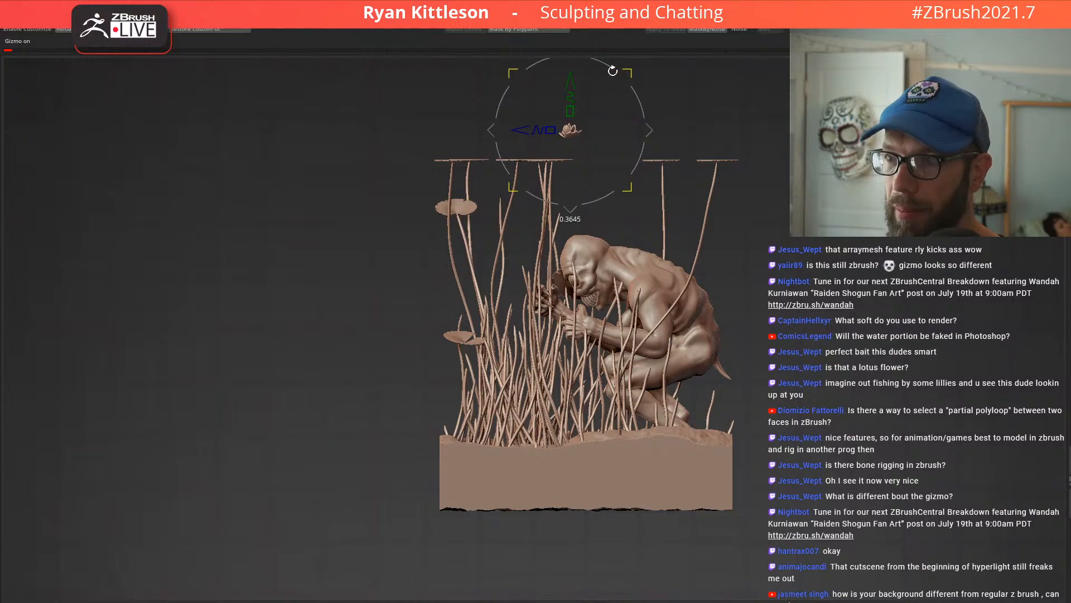
Step: Position the flower on top of a stalk at the height of the lily pads
{"action": "right_click_drag", "start_coordinate": [698, 94], "coordinate": [682, 139], "text": "ctrl"}
{"action": "left_click_drag", "start_coordinate": [642, 133], "coordinate": [600, 184]}
{"action": "right_click_drag", "start_coordinate": [648, 146], "coordinate": [590, 182]}
{"action": "left_click_drag", "start_coordinate": [572, 175], "coordinate": [606, 184]}
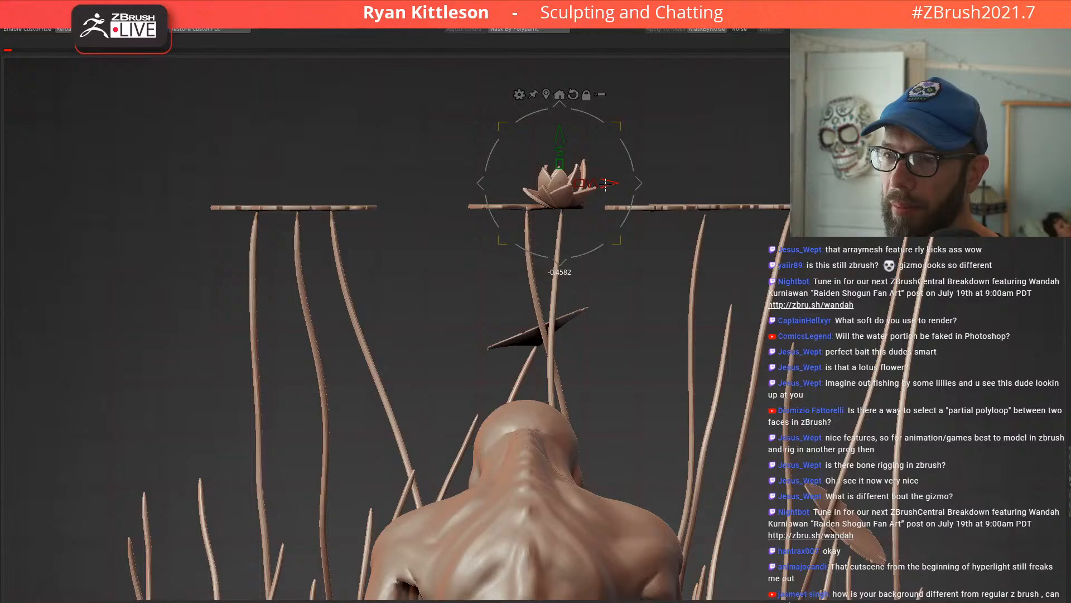
{"action": "right_click_drag", "start_coordinate": [668, 179], "coordinate": [663, 229]}
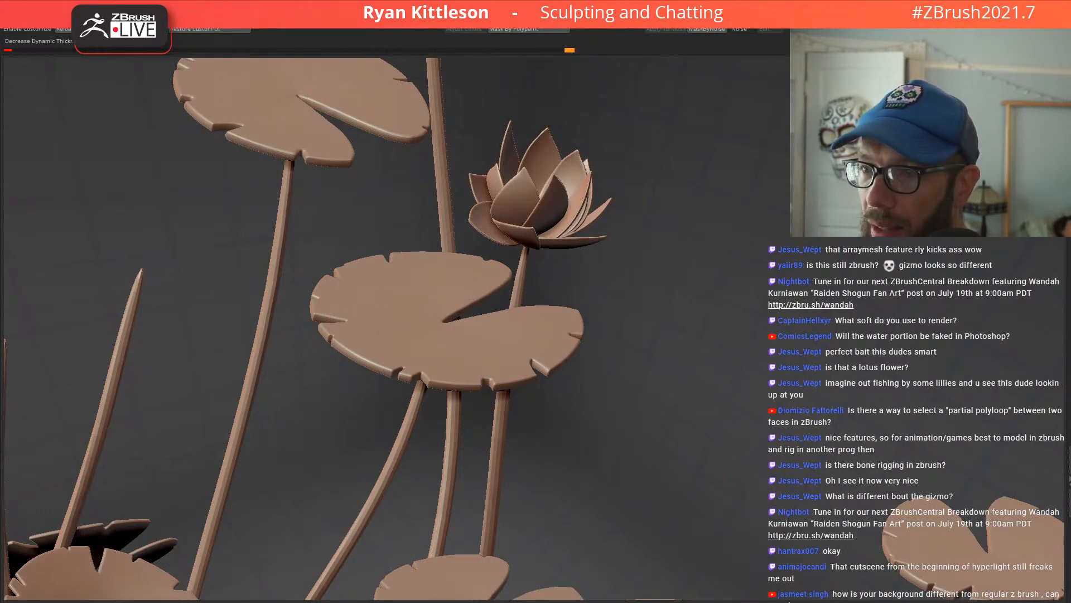
Step: Examine the whole scene with the flower, lily pads, stalks and crouching creature from several sides
{"action": "right_click_drag", "start_coordinate": [626, 360], "coordinate": [571, 221], "text": "ctrl"}
{"action": "right_click_drag", "start_coordinate": [561, 270], "coordinate": [609, 285]}
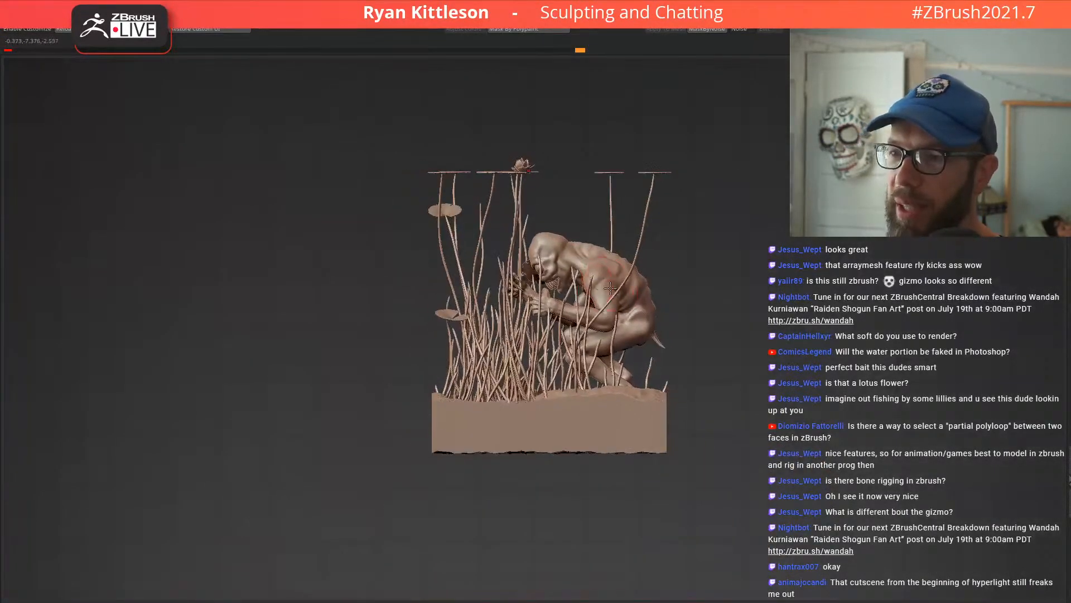
{"action": "right_click_drag", "start_coordinate": [539, 283], "coordinate": [567, 292]}
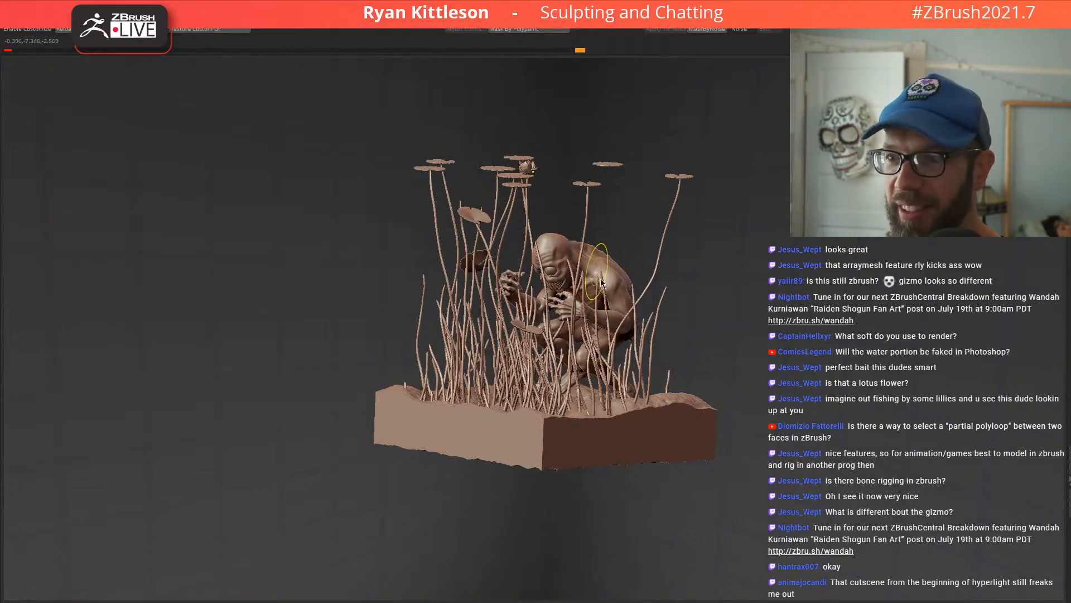
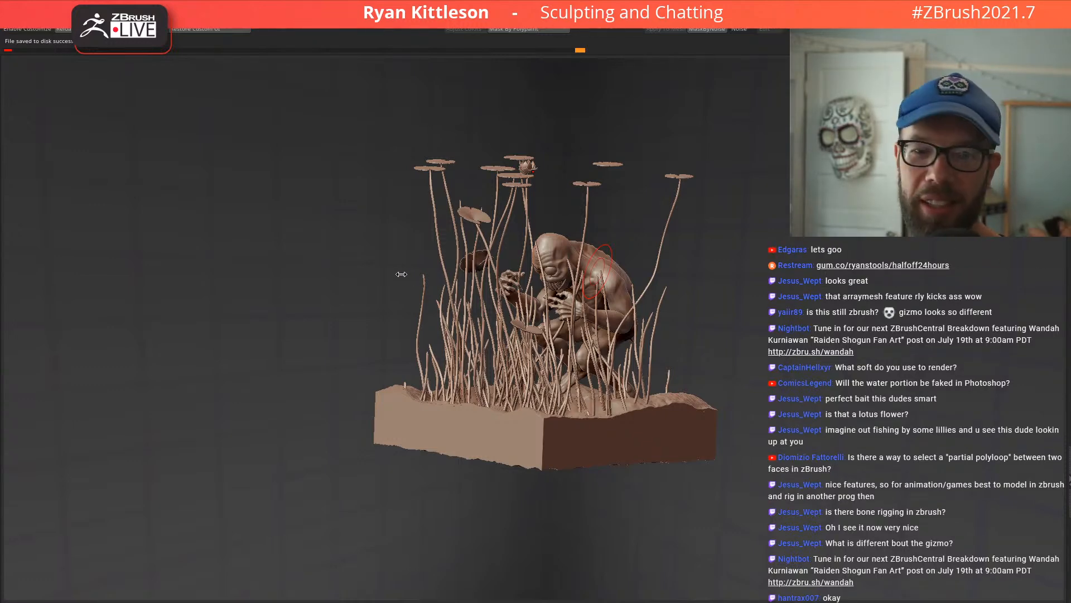
{"action": "left_click_drag", "start_coordinate": [352, 293], "coordinate": [582, 290], "text": "shift"}
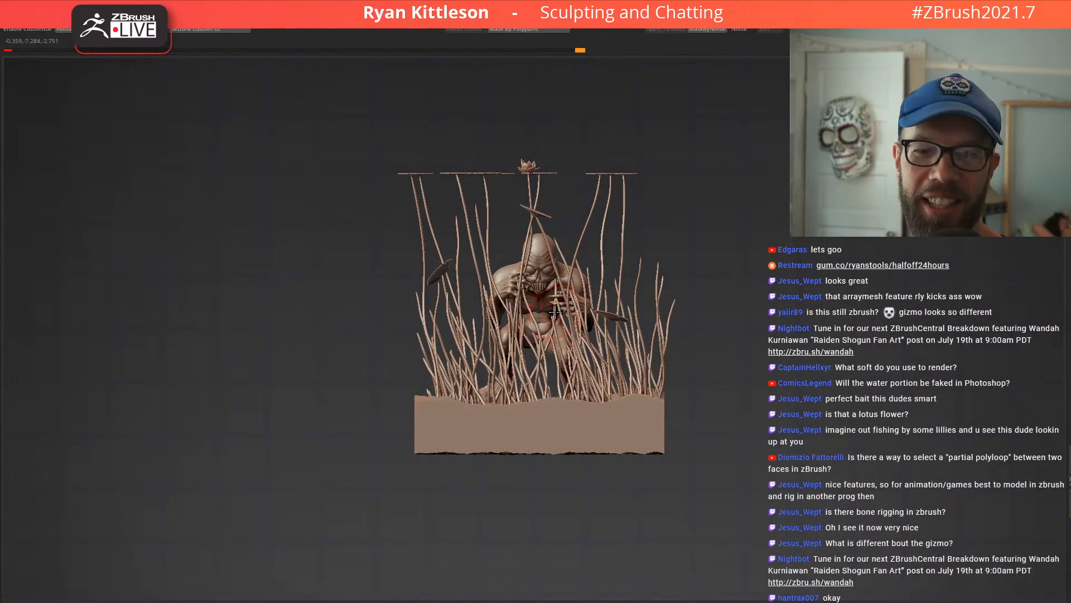
{"action": "left_click_drag", "start_coordinate": [380, 306], "coordinate": [579, 303]}
{"action": "right_click_drag", "start_coordinate": [579, 303], "coordinate": [622, 389], "text": "ctrl"}
{"action": "mouse_move", "coordinate": [662, 353]}
{"action": "right_mouse_down", "text": "alt"}
{"action": "mouse_move", "coordinate": [609, 274]}
{"action": "mouse_move", "coordinate": [561, 324]}
{"action": "right_mouse_up", "text": "alt"}
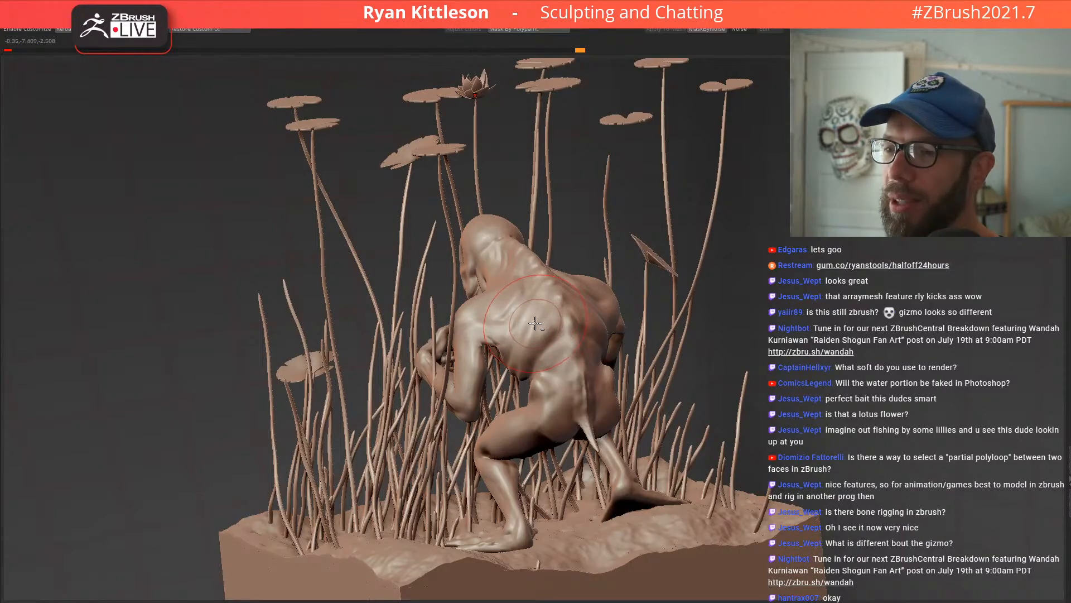
{"action": "mouse_move", "coordinate": [513, 322]}
{"action": "right_mouse_down"}
{"action": "mouse_move", "coordinate": [545, 318]}
{"action": "mouse_move", "coordinate": [544, 332]}
{"action": "mouse_move", "coordinate": [613, 317]}
{"action": "mouse_move", "coordinate": [517, 341]}
{"action": "mouse_move", "coordinate": [584, 308]}
{"action": "right_mouse_up"}
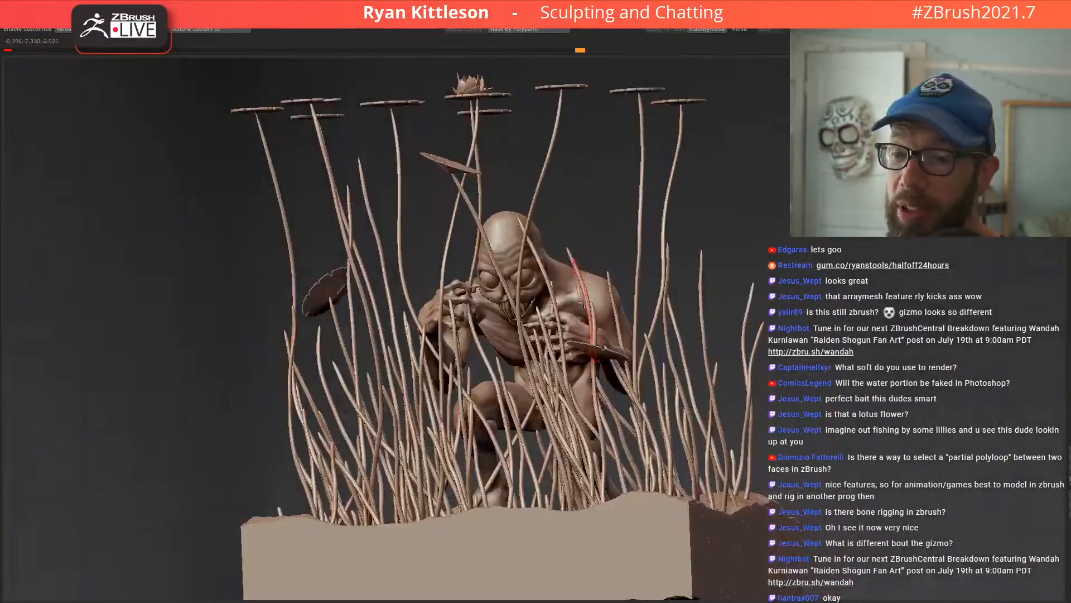
Step: Select the creature's eyeball and isolate it with the polygon wireframe shown, focusing on the sphere's pole
{"action": "mouse_move", "coordinate": [604, 253]}
{"action": "right_mouse_down"}
{"action": "mouse_move", "coordinate": [616, 243]}
{"action": "mouse_move", "coordinate": [584, 273]}
{"action": "mouse_move", "coordinate": [612, 280]}
{"action": "mouse_move", "coordinate": [534, 297]}
{"action": "mouse_move", "coordinate": [604, 278]}
{"action": "mouse_move", "coordinate": [520, 261]}
{"action": "mouse_move", "coordinate": [551, 361]}
{"action": "right_mouse_up"}
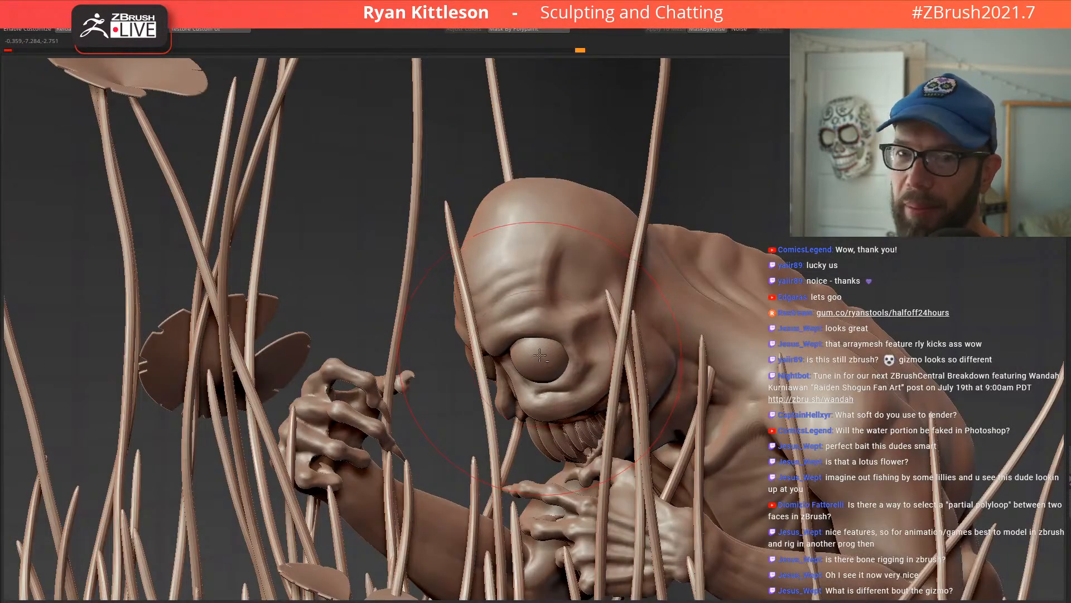
{"action": "left_click", "coordinate": [539, 357], "text": "alt"}
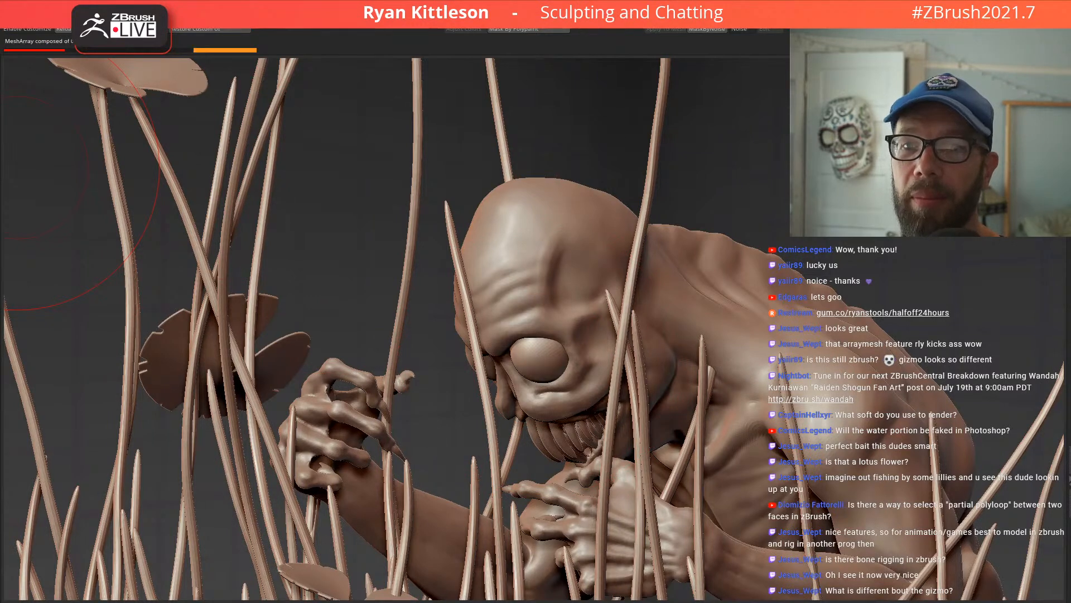
{"action": "right_click_drag", "start_coordinate": [534, 318], "coordinate": [710, 463]}
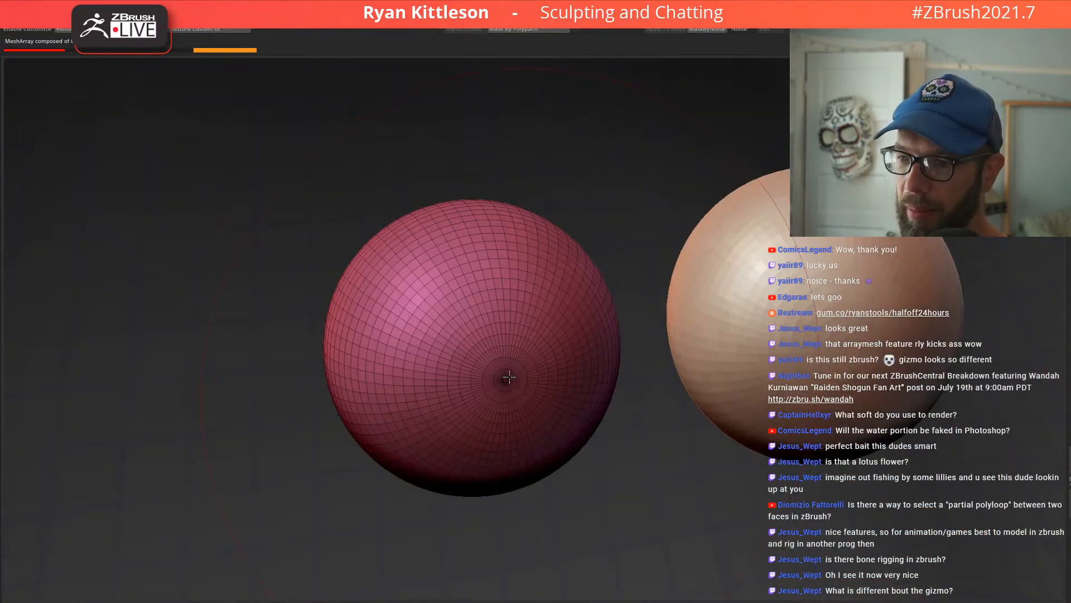
{"action": "right_click_drag", "start_coordinate": [508, 394], "coordinate": [544, 394]}
Step: Reduce the draw size, mask the polygon rings around the eyeball's pole and grow the mask outward by one ring
{"action": "key", "text": "space"}
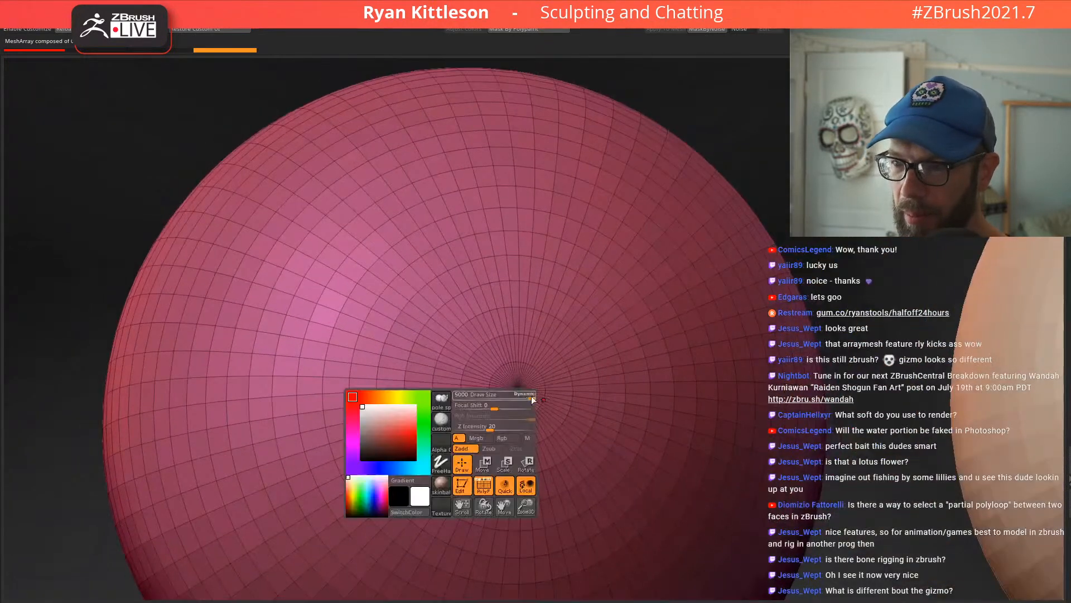
{"action": "left_click_drag", "start_coordinate": [496, 395], "coordinate": [478, 390]}
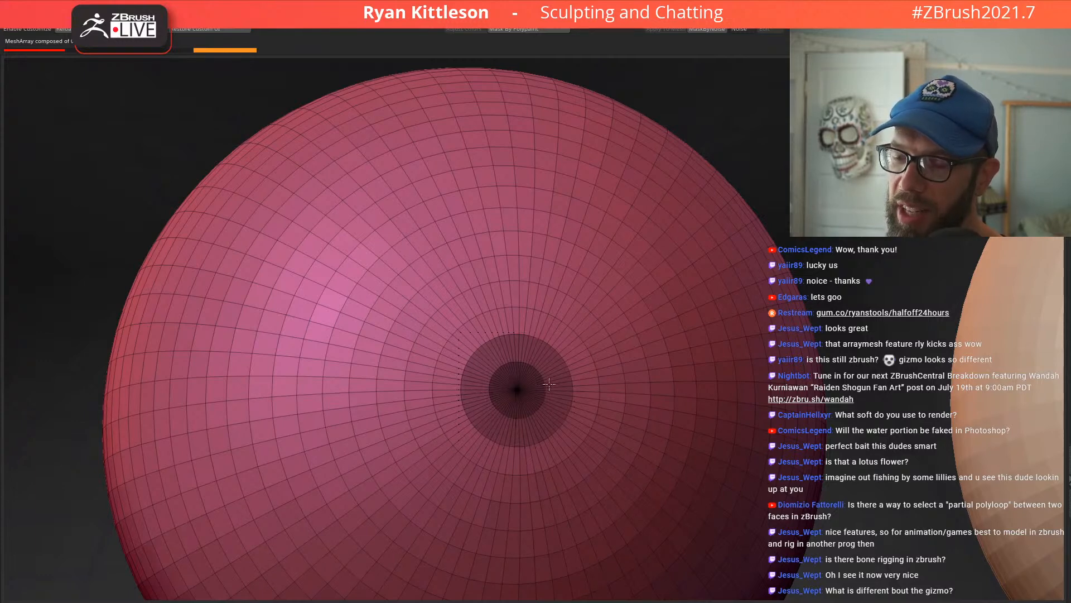
{"action": "left_click", "coordinate": [591, 284], "text": "ctrl"}
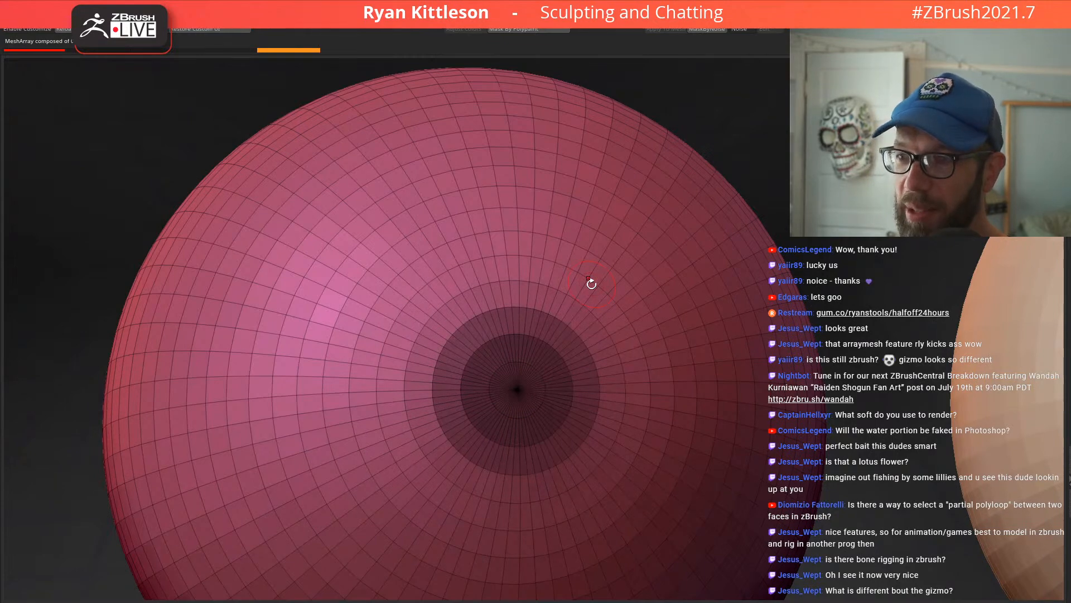
{"action": "mouse_move", "coordinate": [609, 358]}
{"action": "right_mouse_down", "text": "ctrl"}
{"action": "mouse_move", "coordinate": [559, 310]}
{"action": "mouse_move", "coordinate": [568, 357]}
{"action": "mouse_move", "coordinate": [607, 374]}
{"action": "right_mouse_up", "text": "ctrl"}
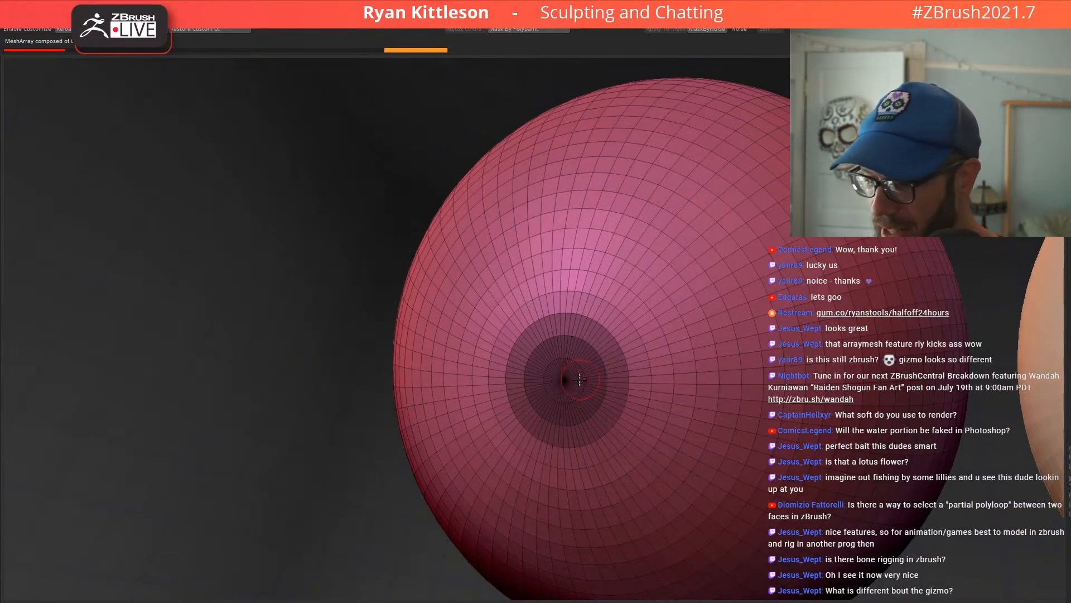
Step: Isolate the inner pole rings of the eyeball as a polygroup and grow visibility to include the surrounding ring
{"action": "right_click_drag", "start_coordinate": [550, 337], "coordinate": [570, 341]}
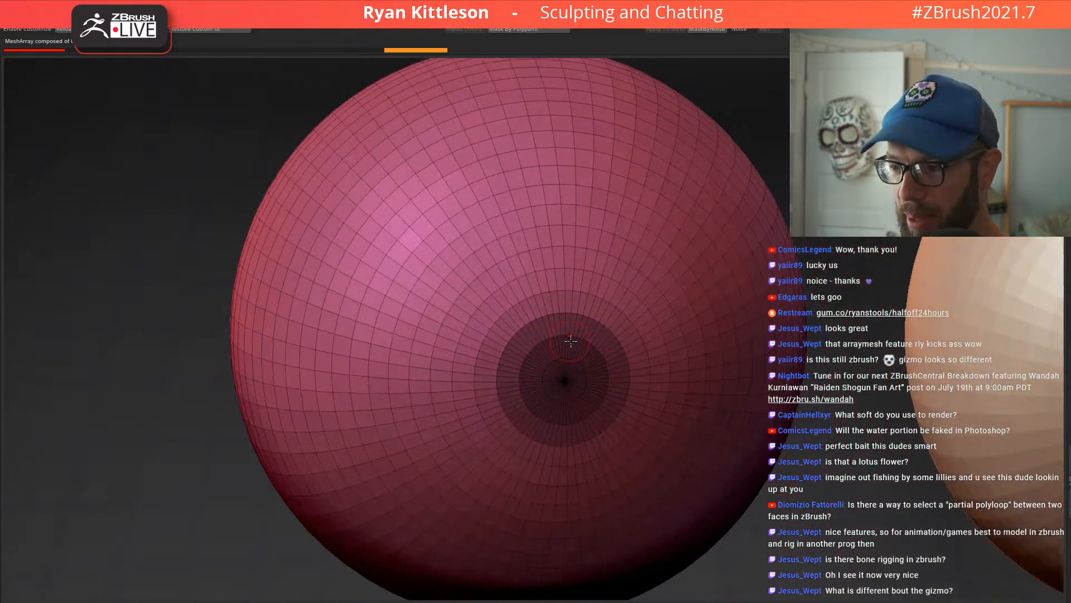
{"action": "right_click_drag", "start_coordinate": [565, 379], "coordinate": [583, 336]}
{"action": "mouse_move", "coordinate": [569, 378]}
{"action": "right_mouse_down"}
{"action": "mouse_move", "coordinate": [582, 397]}
{"action": "mouse_move", "coordinate": [576, 383]}
{"action": "right_mouse_up"}
{"action": "left_click", "coordinate": [570, 380], "text": "ctrl+shift"}
{"action": "key", "text": "ctrl+shift+x"}
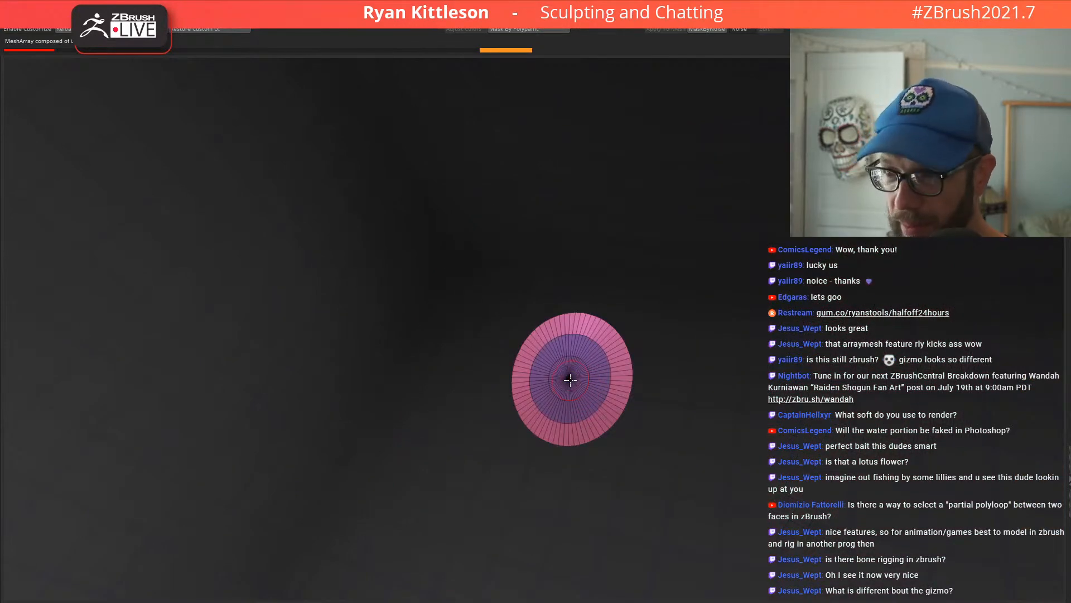
Step: Reveal the whole eyeball and extrude the polygroup around its pole inward with ZModeler to form a pupil recess
{"action": "left_click", "coordinate": [360, 316], "text": "ctrl+shift"}
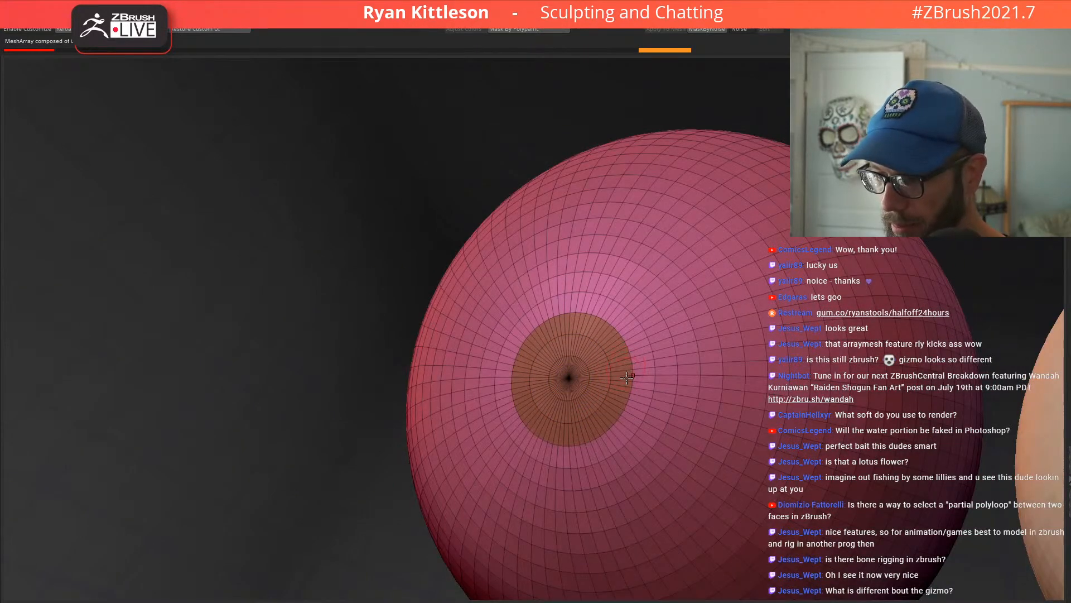
{"action": "right_click_drag", "start_coordinate": [628, 368], "coordinate": [619, 395], "text": "ctrl"}
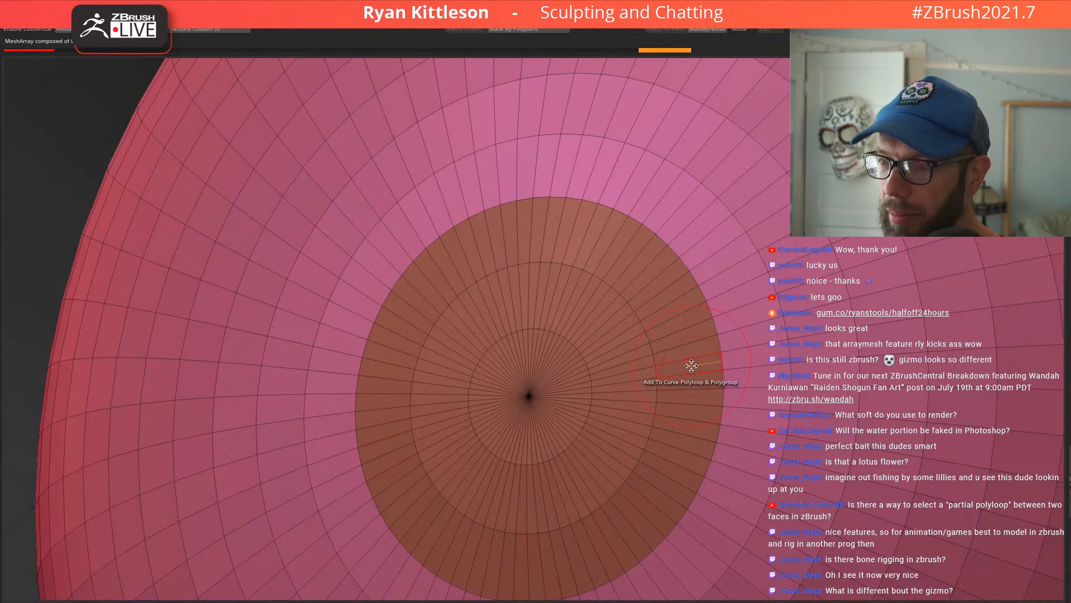
{"action": "key", "text": "space"}
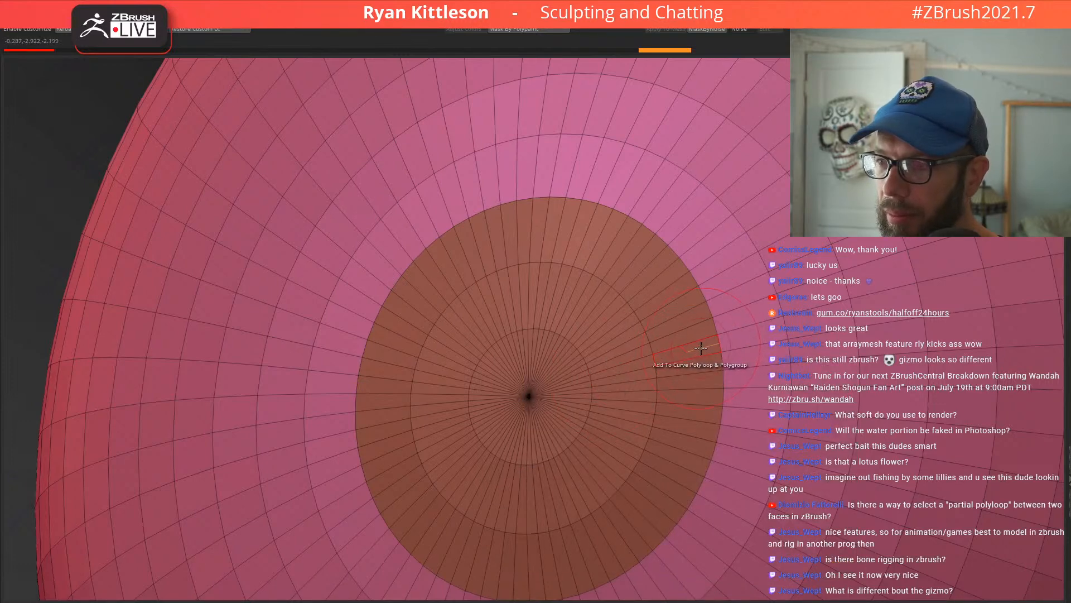
{"action": "key", "text": "space"}
{"action": "left_click", "coordinate": [557, 423]}
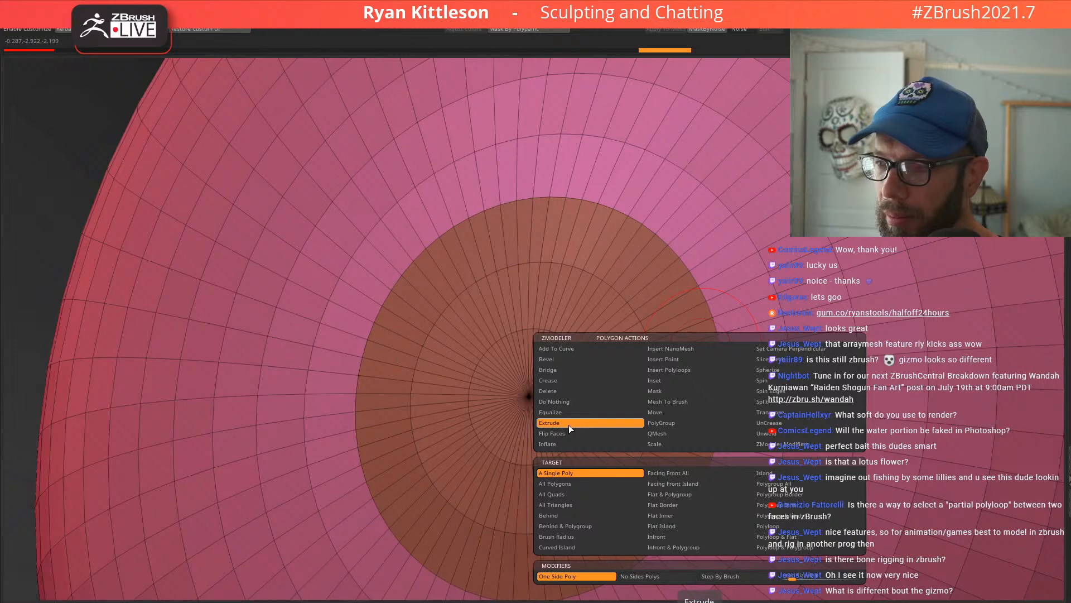
{"action": "left_click", "coordinate": [769, 474]}
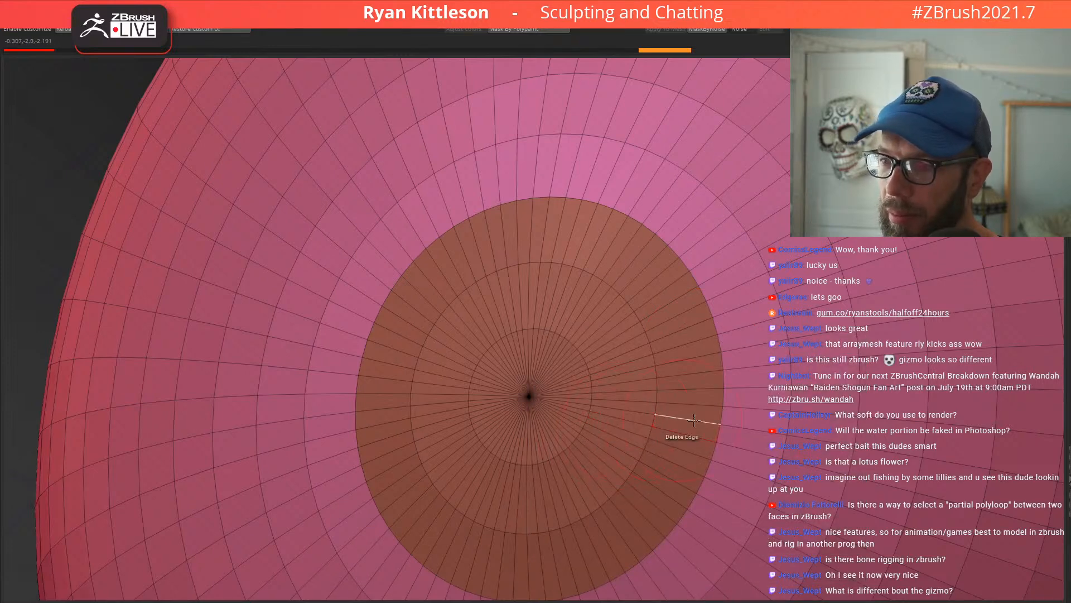
{"action": "left_click_drag", "start_coordinate": [668, 407], "coordinate": [731, 425]}
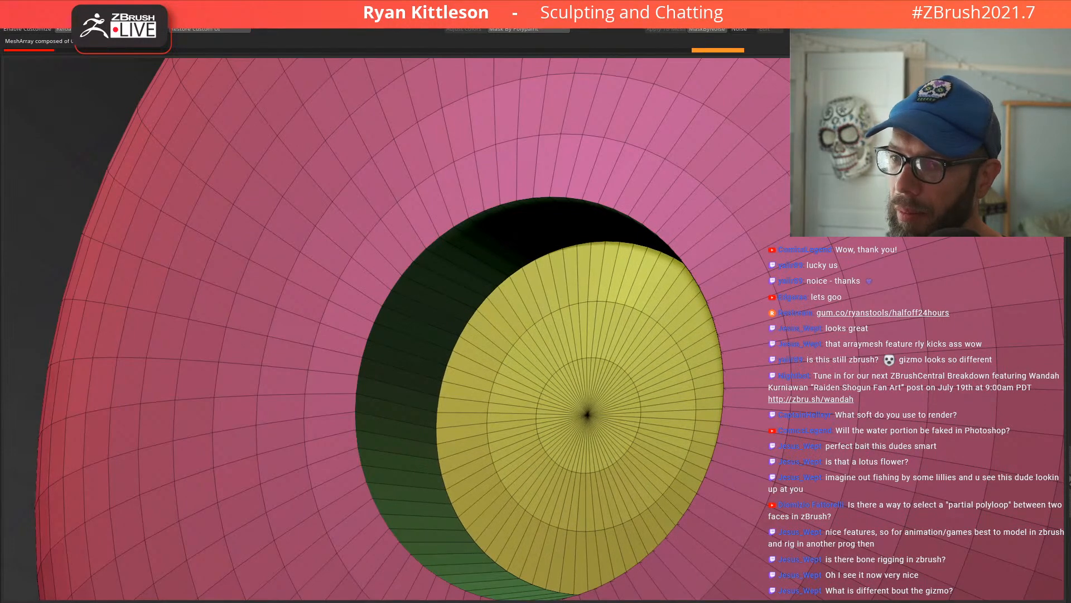
Step: Insert a single edge loop in the wall of the pupil recess, close to its inner rim
{"action": "right_click_drag", "start_coordinate": [439, 356], "coordinate": [383, 357]}
{"action": "key", "text": "space"}
{"action": "key", "text": "space"}
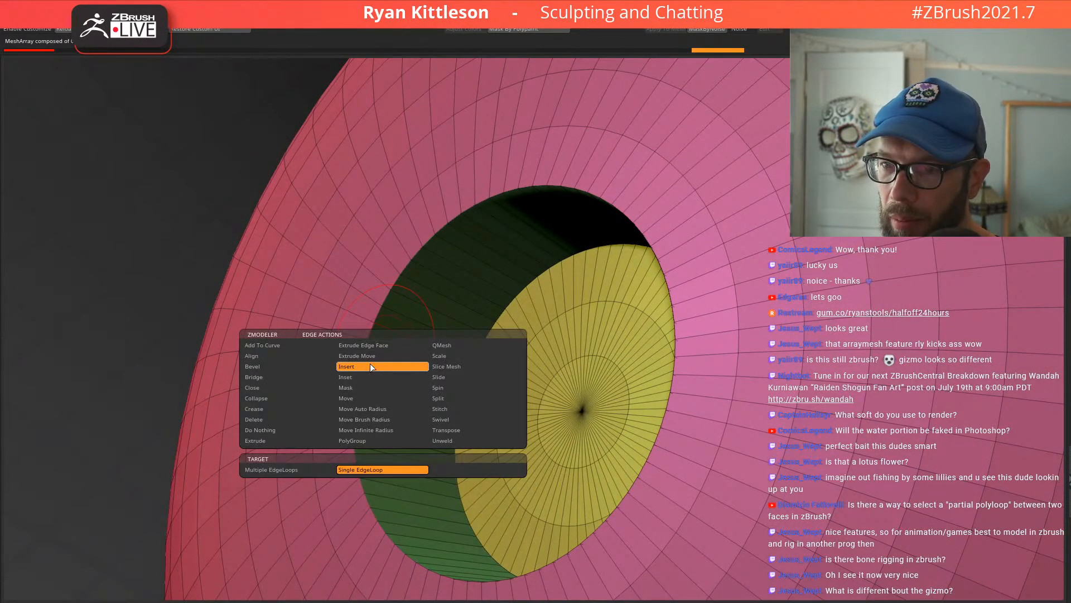
{"action": "left_click", "coordinate": [367, 364]}
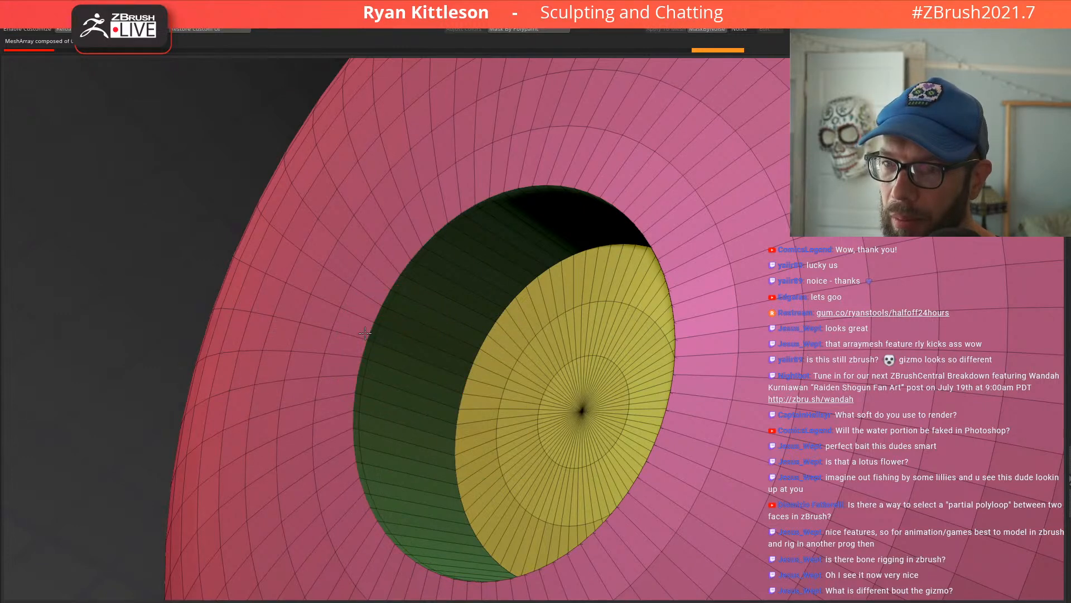
{"action": "left_click", "coordinate": [449, 371]}
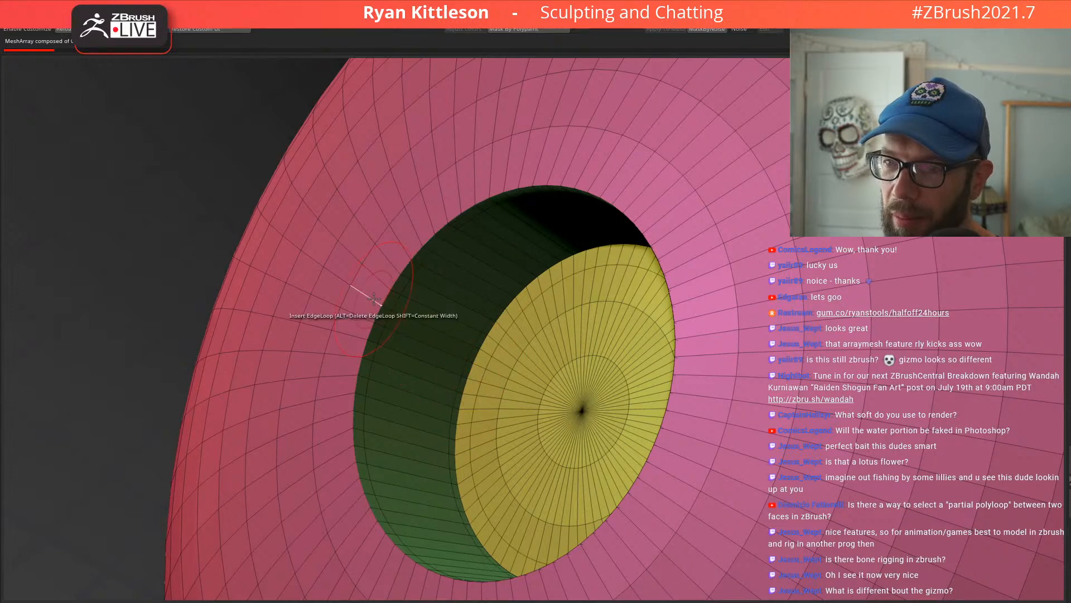
Step: Turn on dynamic subdivision for the eyeballs, hide the polygon wireframe and show both eyes with the transform gizmo active
{"action": "key", "text": "d"}
{"action": "key", "text": "shift+f"}
{"action": "right_click_drag", "start_coordinate": [573, 361], "coordinate": [423, 205], "text": "ctrl"}
{"action": "key", "text": "shift+s"}
{"action": "right_click_drag", "start_coordinate": [648, 345], "coordinate": [582, 256], "text": "ctrl"}
{"action": "key", "text": "shift+s"}
{"action": "key", "text": "shift+s"}
{"action": "right_click_drag", "start_coordinate": [500, 226], "coordinate": [506, 229]}
{"action": "key", "text": "shift+s"}
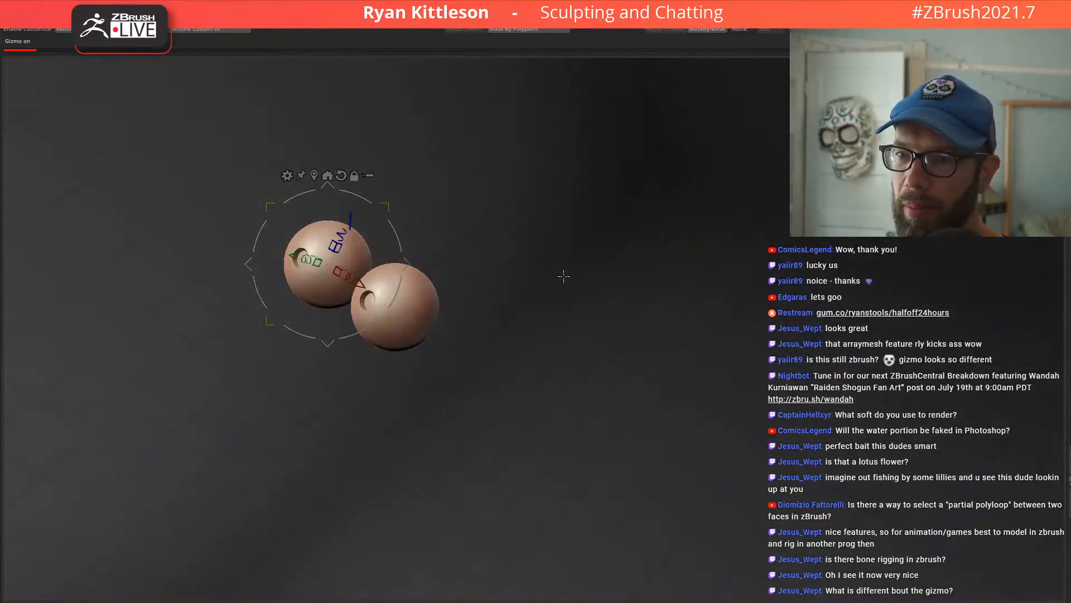
Step: Bring back the rest of the scene and rotate the eyeballs in their sockets to aim the pupils
{"action": "right_click_drag", "start_coordinate": [564, 276], "coordinate": [528, 218]}
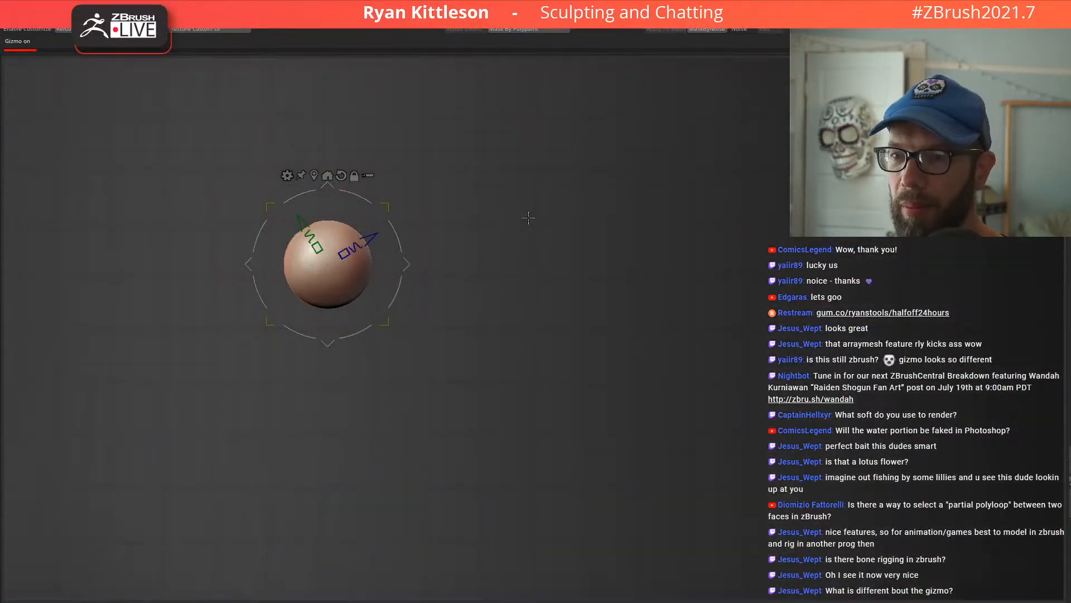
{"action": "key", "text": "shift+s"}
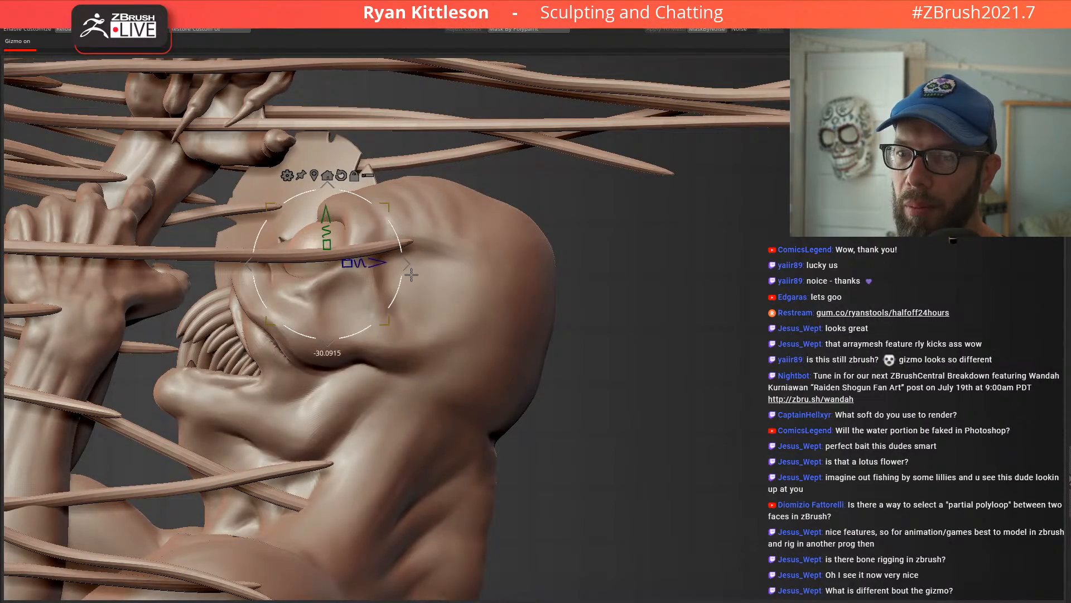
{"action": "right_click_drag", "start_coordinate": [414, 271], "coordinate": [354, 221]}
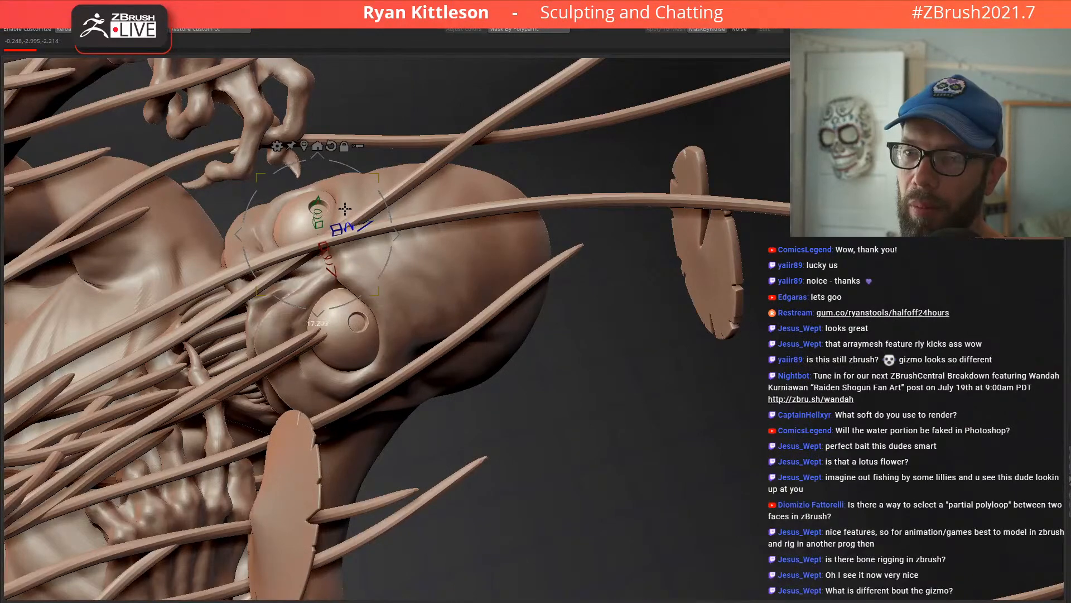
{"action": "mouse_move", "coordinate": [529, 251]}
{"action": "right_mouse_down", "text": "ctrl"}
{"action": "mouse_move", "coordinate": [565, 249]}
{"action": "mouse_move", "coordinate": [486, 279]}
{"action": "mouse_move", "coordinate": [526, 225]}
{"action": "mouse_move", "coordinate": [350, 201]}
{"action": "right_mouse_up", "text": "ctrl"}
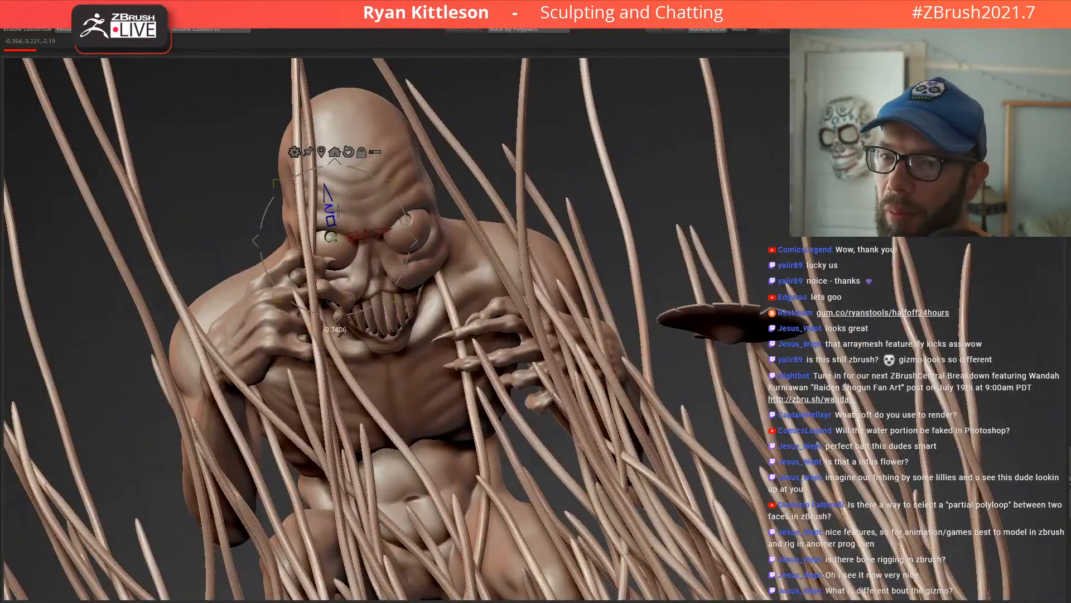
{"action": "mouse_move", "coordinate": [503, 209]}
{"action": "right_mouse_down", "text": "ctrl"}
{"action": "mouse_move", "coordinate": [572, 171]}
{"action": "mouse_move", "coordinate": [457, 79]}
{"action": "mouse_move", "coordinate": [490, 105]}
{"action": "right_mouse_up", "text": "ctrl"}
Step: Select the box that trims the ground block, redo its edit history and scale it along Z to extend behind the creature
{"action": "mouse_move", "coordinate": [431, 205]}
{"action": "right_mouse_down"}
{"action": "mouse_move", "coordinate": [452, 221]}
{"action": "mouse_move", "coordinate": [426, 239]}
{"action": "mouse_move", "coordinate": [367, 226]}
{"action": "mouse_move", "coordinate": [382, 211]}
{"action": "mouse_move", "coordinate": [388, 169]}
{"action": "mouse_move", "coordinate": [370, 189]}
{"action": "mouse_move", "coordinate": [372, 222]}
{"action": "mouse_move", "coordinate": [329, 246]}
{"action": "mouse_move", "coordinate": [334, 263]}
{"action": "mouse_move", "coordinate": [343, 243]}
{"action": "mouse_move", "coordinate": [376, 222]}
{"action": "mouse_move", "coordinate": [375, 201]}
{"action": "mouse_move", "coordinate": [380, 222]}
{"action": "mouse_move", "coordinate": [380, 207]}
{"action": "mouse_move", "coordinate": [347, 306]}
{"action": "mouse_move", "coordinate": [285, 271]}
{"action": "mouse_move", "coordinate": [414, 203]}
{"action": "mouse_move", "coordinate": [397, 250]}
{"action": "right_mouse_up"}
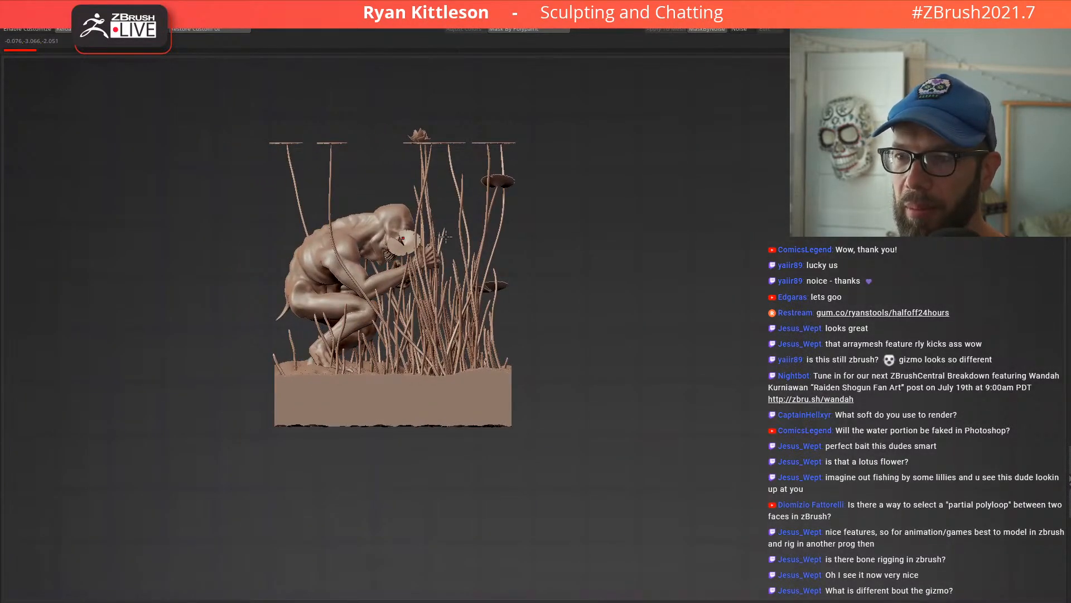
{"action": "right_click_drag", "start_coordinate": [446, 235], "coordinate": [400, 352]}
{"action": "right_click_drag", "start_coordinate": [327, 385], "coordinate": [294, 412]}
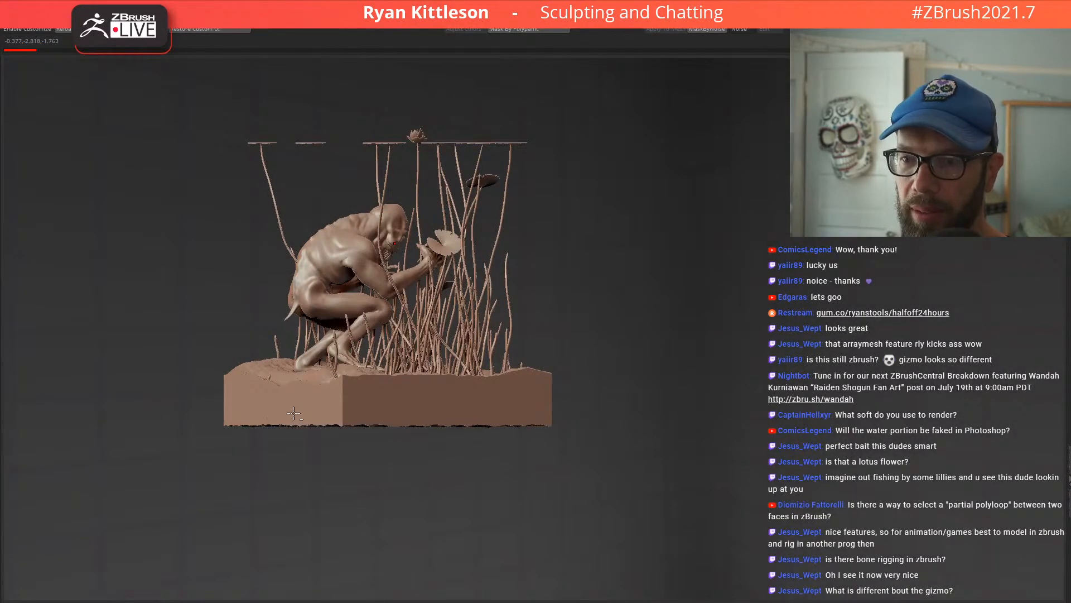
{"action": "right_click_drag", "start_coordinate": [346, 376], "coordinate": [374, 399]}
{"action": "key", "text": "w"}
{"action": "right_click_drag", "start_coordinate": [418, 260], "coordinate": [510, 228], "text": "shift"}
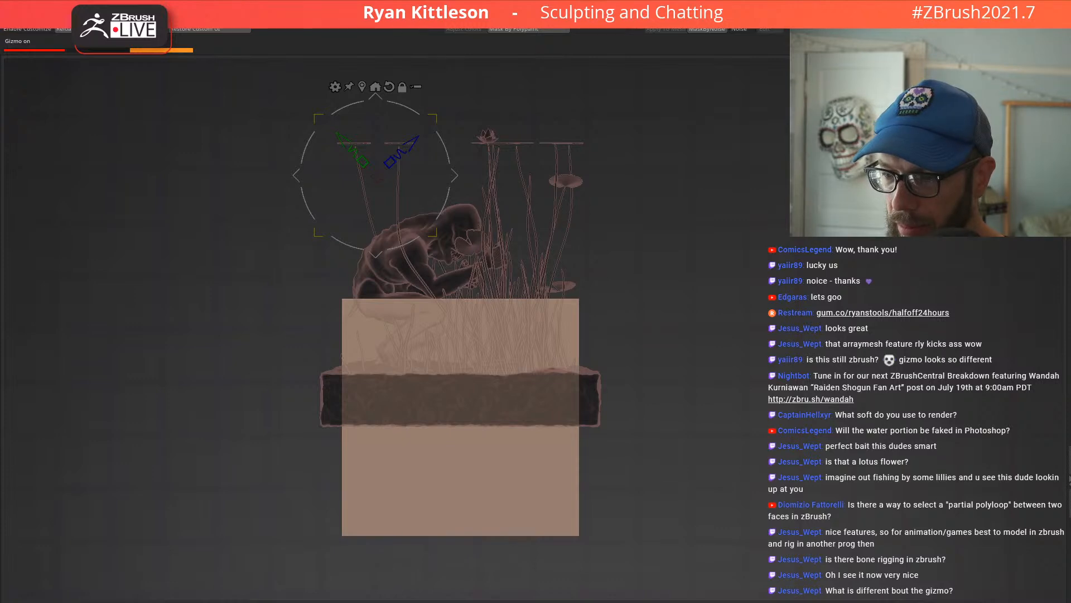
{"action": "key", "text": "ctrl+shift+z"}
{"action": "key", "text": "ctrl+shift+z"}
{"action": "key", "text": "ctrl+shift+z"}
{"action": "key", "text": "ctrl+shift+z"}
{"action": "key", "text": "ctrl+shift+z"}
{"action": "key", "text": "ctrl+shift+z"}
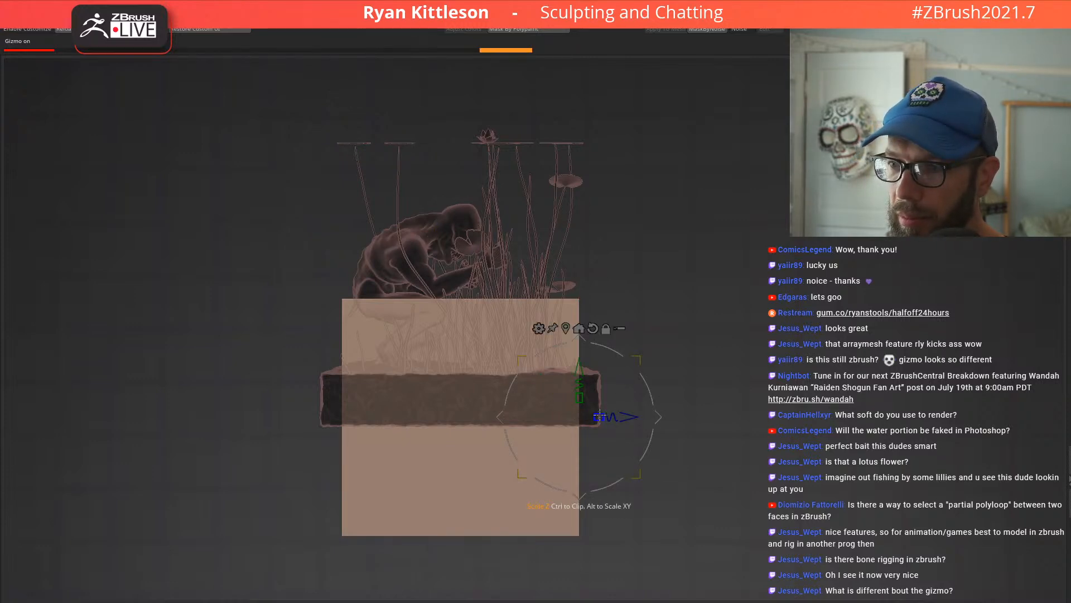
{"action": "left_click_drag", "start_coordinate": [600, 416], "coordinate": [631, 415]}
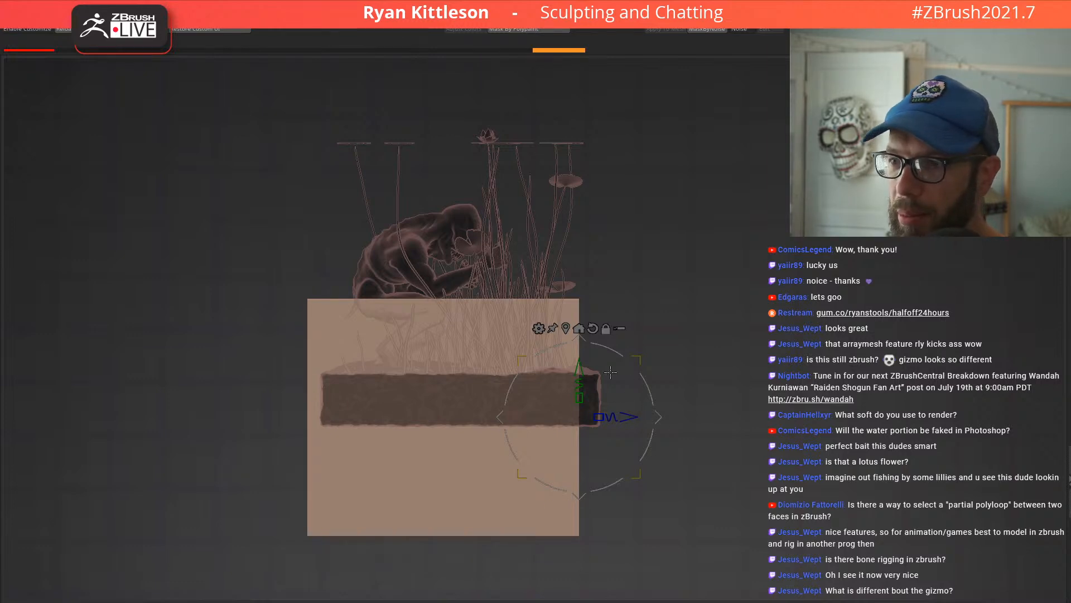
Step: Switch from the trimming box to another subtool and examine the widened ground block and scene from both sides
{"action": "left_click", "coordinate": [596, 383], "text": "alt"}
{"action": "left_click_drag", "start_coordinate": [512, 397], "coordinate": [501, 394]}
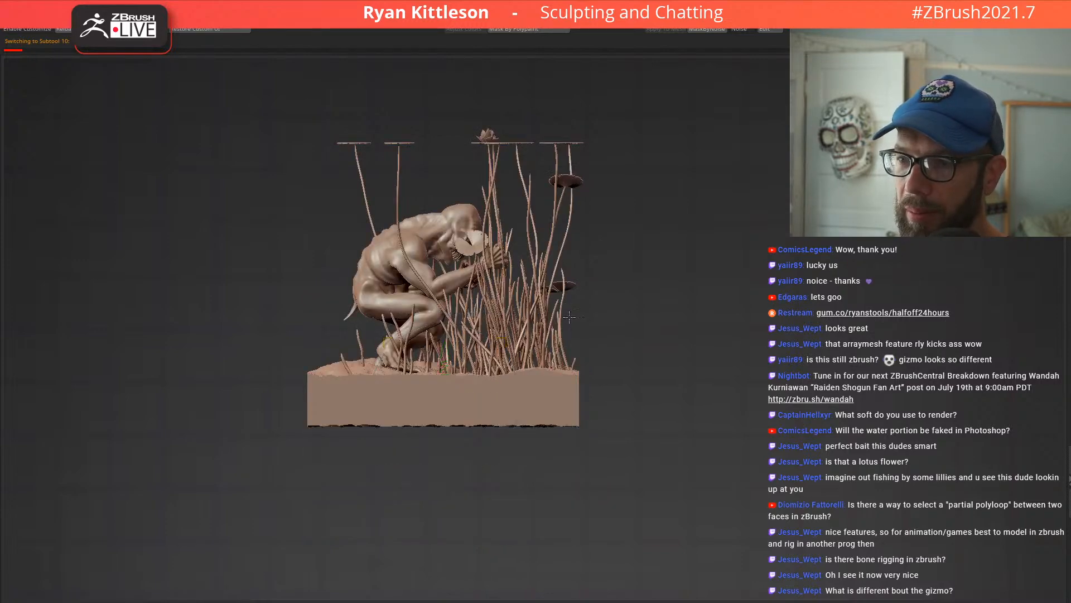
{"action": "left_click_drag", "start_coordinate": [566, 306], "coordinate": [575, 322]}
{"action": "mouse_move", "coordinate": [478, 298]}
{"action": "left_mouse_down"}
{"action": "mouse_move", "coordinate": [502, 340]}
{"action": "mouse_move", "coordinate": [554, 347]}
{"action": "mouse_move", "coordinate": [518, 304]}
{"action": "mouse_move", "coordinate": [546, 311]}
{"action": "mouse_move", "coordinate": [477, 305]}
{"action": "mouse_move", "coordinate": [479, 295]}
{"action": "left_mouse_up"}
{"action": "mouse_move", "coordinate": [626, 285]}
{"action": "left_mouse_down"}
{"action": "mouse_move", "coordinate": [534, 335]}
{"action": "mouse_move", "coordinate": [562, 268]}
{"action": "mouse_move", "coordinate": [581, 307]}
{"action": "mouse_move", "coordinate": [663, 279]}
{"action": "left_mouse_up"}
{"action": "mouse_move", "coordinate": [524, 271]}
{"action": "left_mouse_down"}
{"action": "mouse_move", "coordinate": [599, 291]}
{"action": "mouse_move", "coordinate": [519, 311]}
{"action": "mouse_move", "coordinate": [529, 313]}
{"action": "left_mouse_up"}
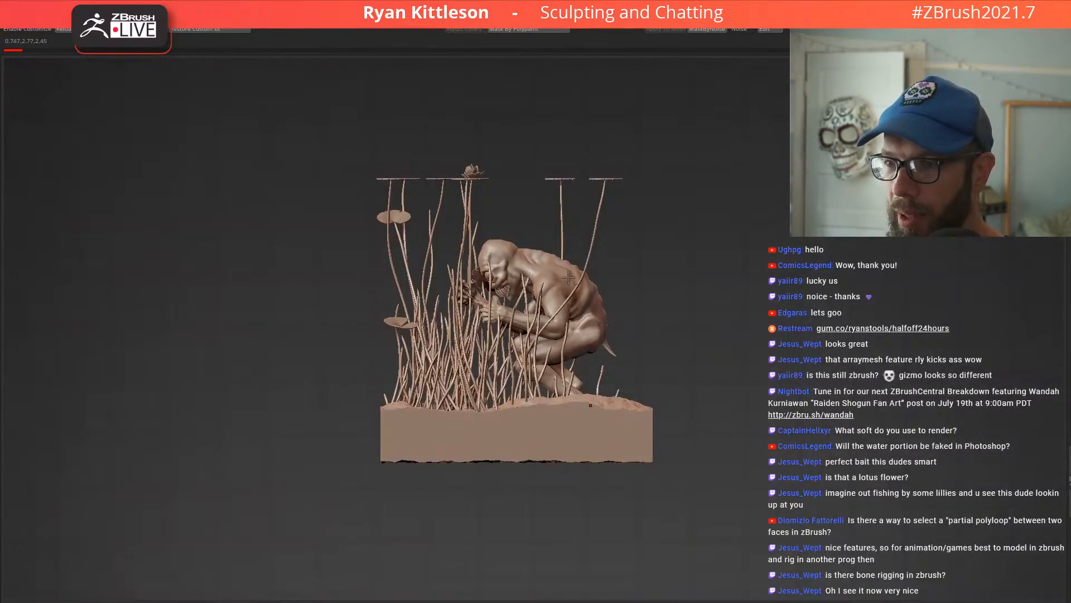
{"action": "right_click_drag", "start_coordinate": [559, 278], "coordinate": [67, 194]}
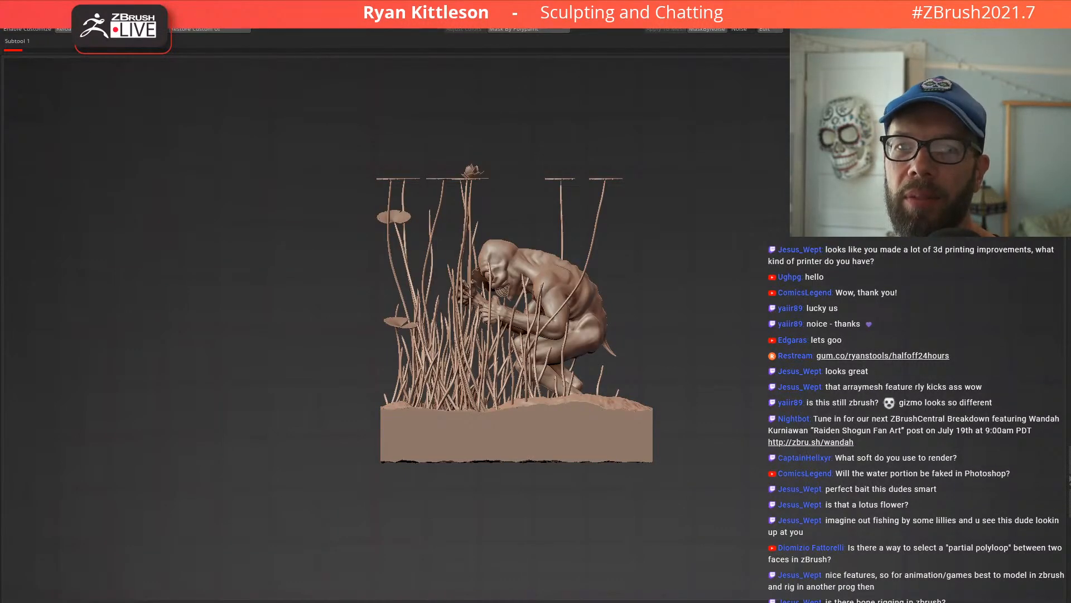
Step: Isolate the creature's body, reduce the draw size and carve skin folds around the back of the armpit
{"action": "right_click_drag", "start_coordinate": [587, 288], "coordinate": [551, 297]}
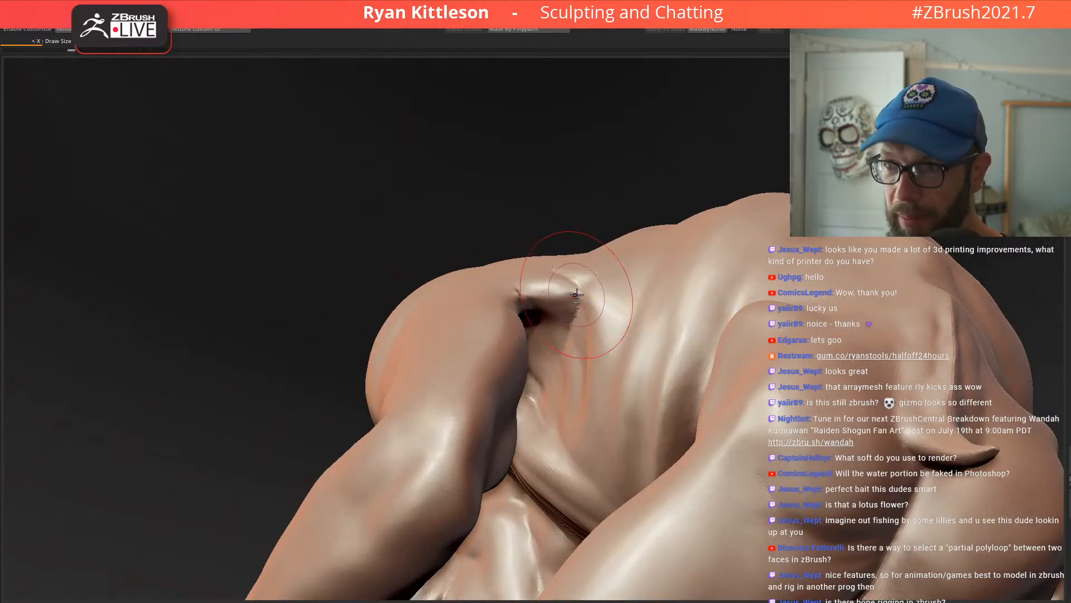
{"action": "mouse_move", "coordinate": [551, 309]}
{"action": "right_mouse_down"}
{"action": "mouse_move", "coordinate": [530, 249]}
{"action": "mouse_move", "coordinate": [528, 303]}
{"action": "right_mouse_up"}
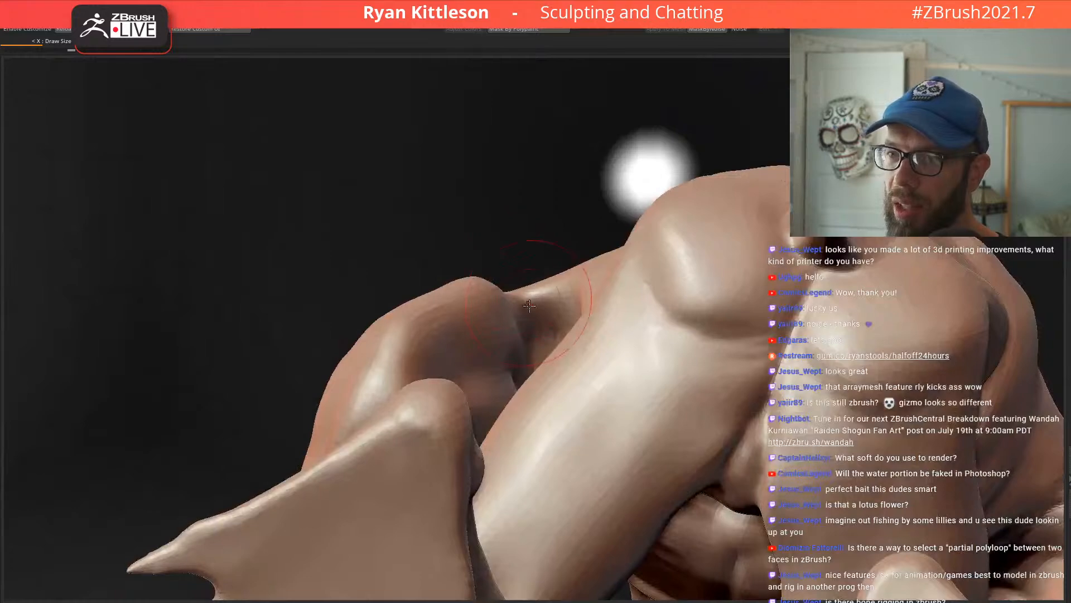
{"action": "right_click_drag", "start_coordinate": [557, 324], "coordinate": [527, 313]}
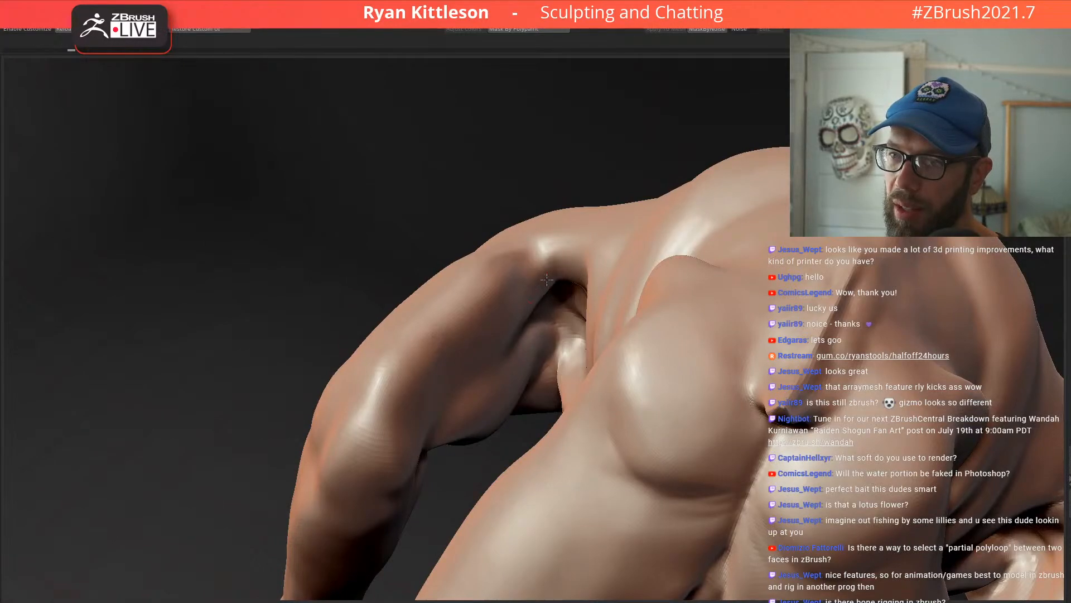
{"action": "right_click_drag", "start_coordinate": [531, 288], "coordinate": [555, 247]}
{"action": "mouse_move", "coordinate": [561, 204]}
{"action": "right_mouse_down"}
{"action": "mouse_move", "coordinate": [586, 215]}
{"action": "mouse_move", "coordinate": [552, 226]}
{"action": "mouse_move", "coordinate": [654, 246]}
{"action": "mouse_move", "coordinate": [701, 166]}
{"action": "mouse_move", "coordinate": [539, 274]}
{"action": "right_mouse_up"}
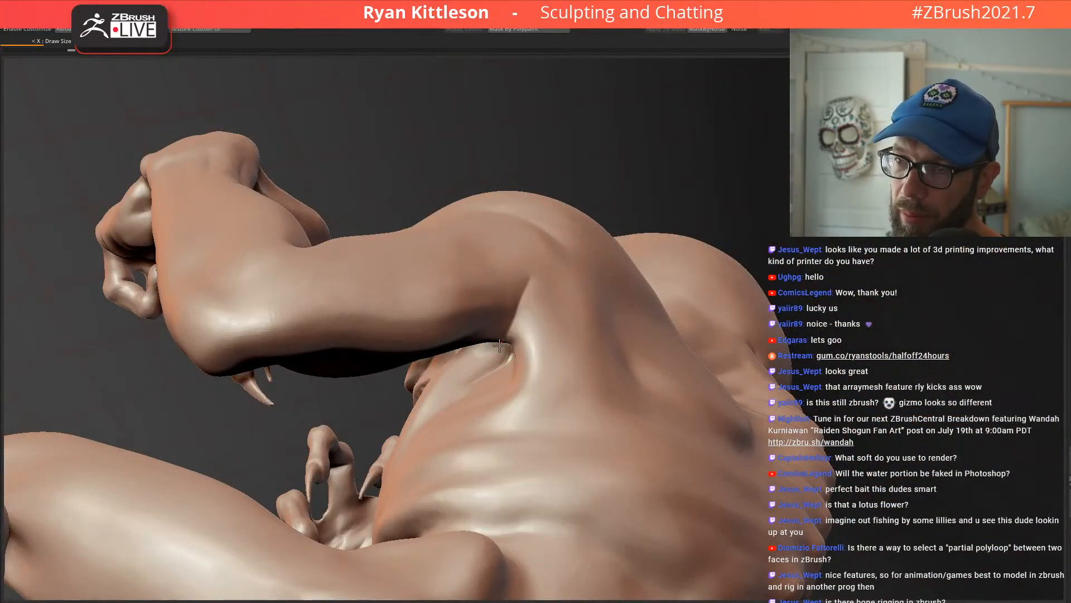
{"action": "mouse_move", "coordinate": [535, 285]}
{"action": "right_mouse_down"}
{"action": "mouse_move", "coordinate": [535, 240]}
{"action": "mouse_move", "coordinate": [544, 288]}
{"action": "mouse_move", "coordinate": [508, 335]}
{"action": "mouse_move", "coordinate": [545, 251]}
{"action": "right_mouse_up"}
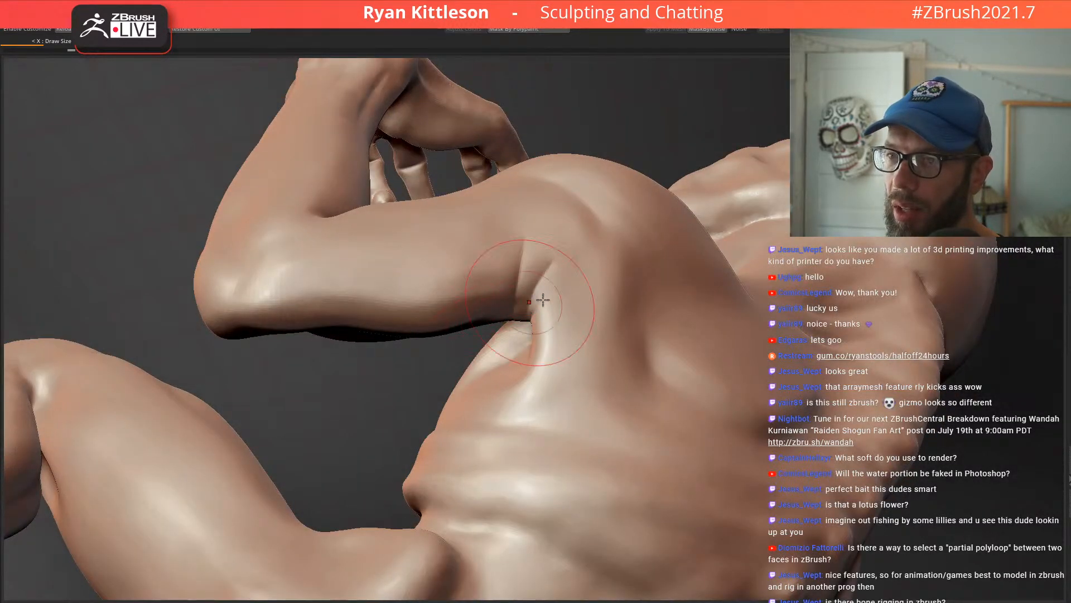
{"action": "right_click_drag", "start_coordinate": [532, 303], "coordinate": [558, 292]}
{"action": "left_click_drag", "start_coordinate": [564, 321], "coordinate": [547, 344]}
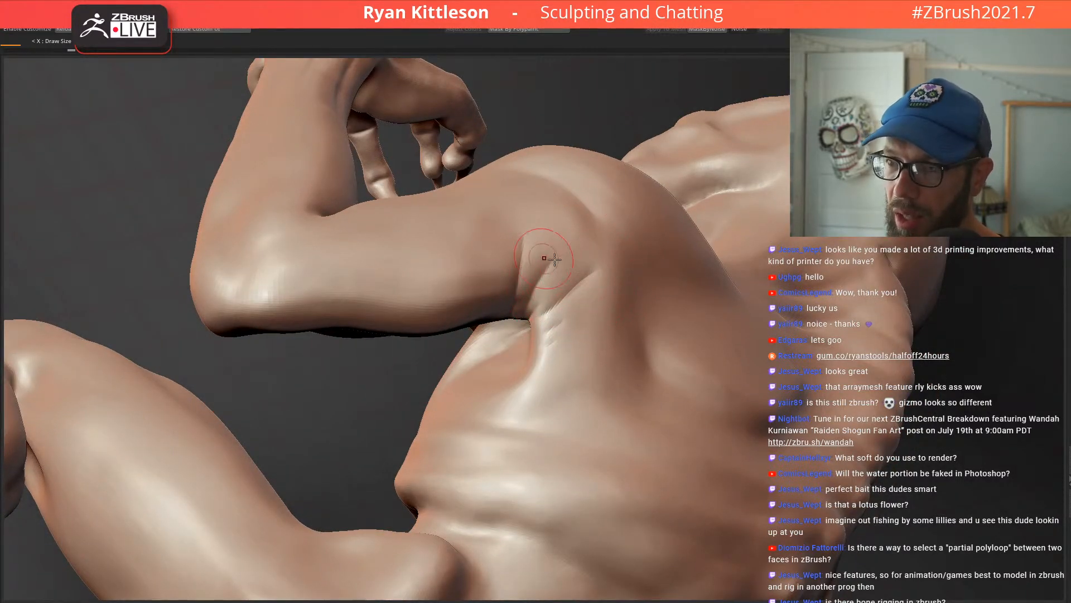
{"action": "left_click_drag", "start_coordinate": [558, 251], "coordinate": [530, 291]}
{"action": "left_click_drag", "start_coordinate": [536, 225], "coordinate": [503, 305]}
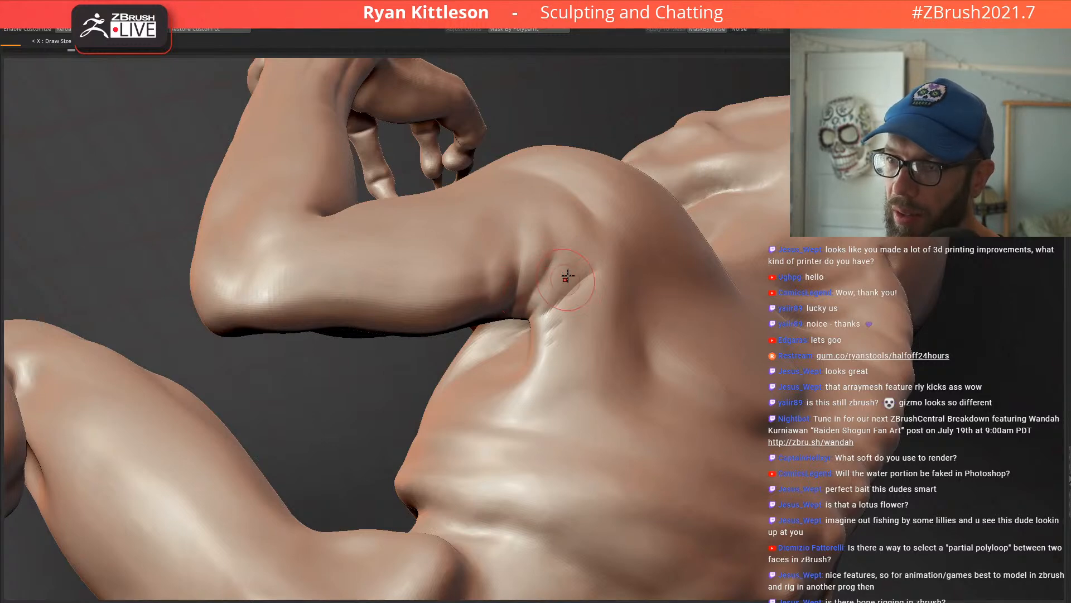
Step: Subdivide the body's geometry and examine the chest, shoulders, armpits and upper back from several angles
{"action": "key", "text": "f"}
{"action": "right_click_drag", "start_coordinate": [591, 279], "coordinate": [620, 209]}
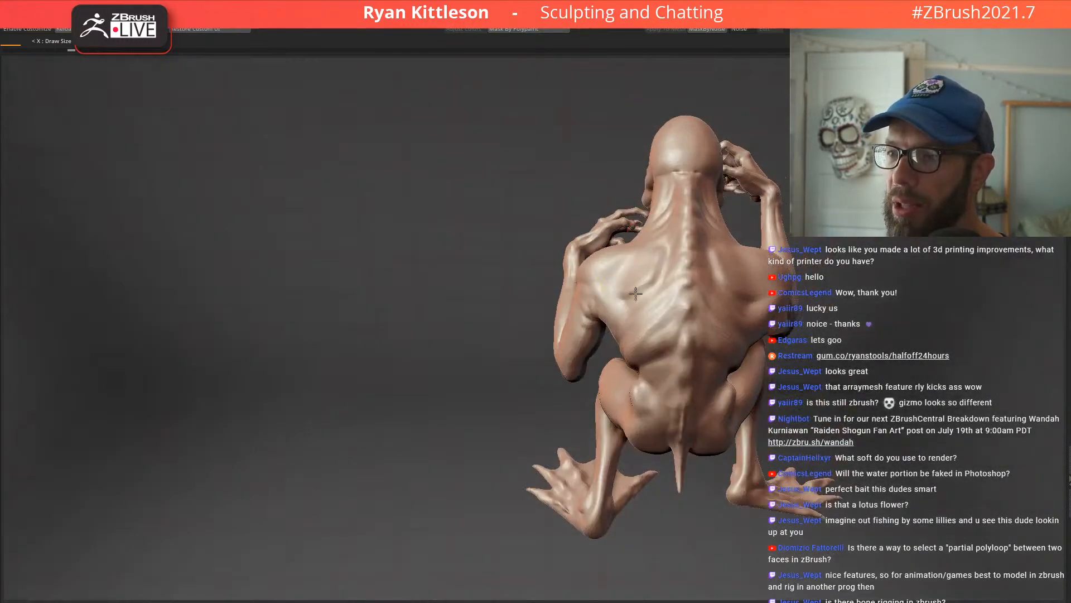
{"action": "right_click_drag", "start_coordinate": [636, 294], "coordinate": [466, 343], "text": "ctrl"}
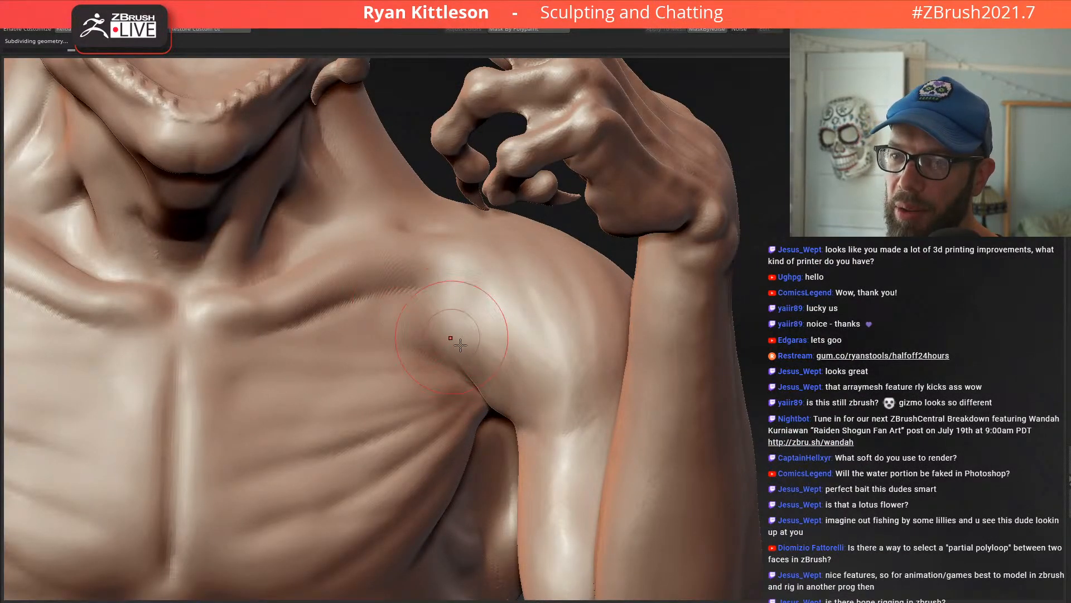
{"action": "right_click_drag", "start_coordinate": [470, 374], "coordinate": [488, 398]}
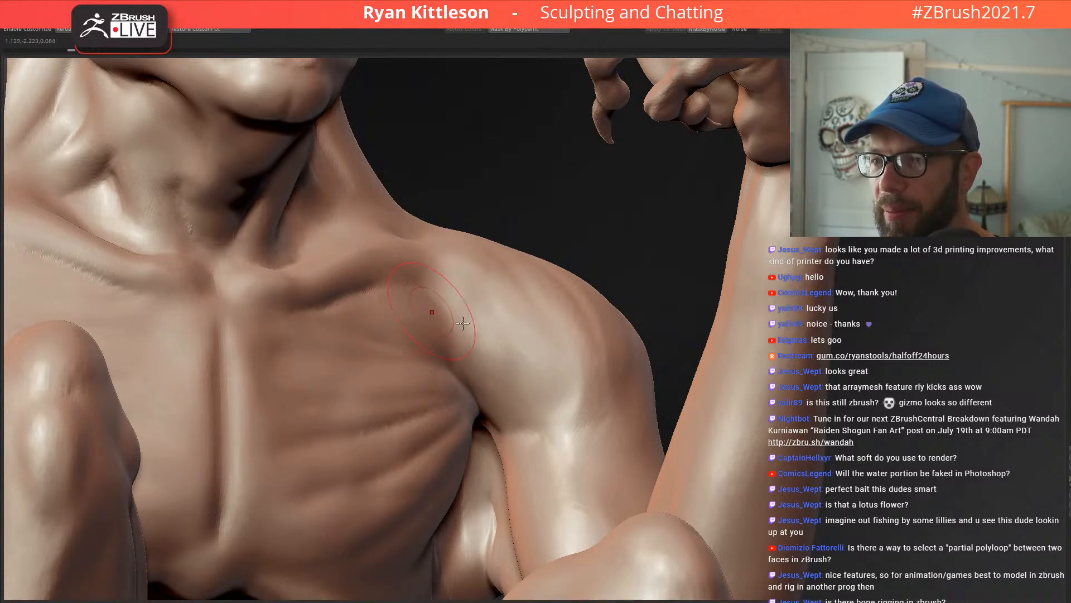
{"action": "mouse_move", "coordinate": [495, 351]}
{"action": "right_mouse_down"}
{"action": "mouse_move", "coordinate": [654, 322]}
{"action": "mouse_move", "coordinate": [677, 335]}
{"action": "right_mouse_up"}
{"action": "right_click_drag", "start_coordinate": [590, 351], "coordinate": [493, 337]}
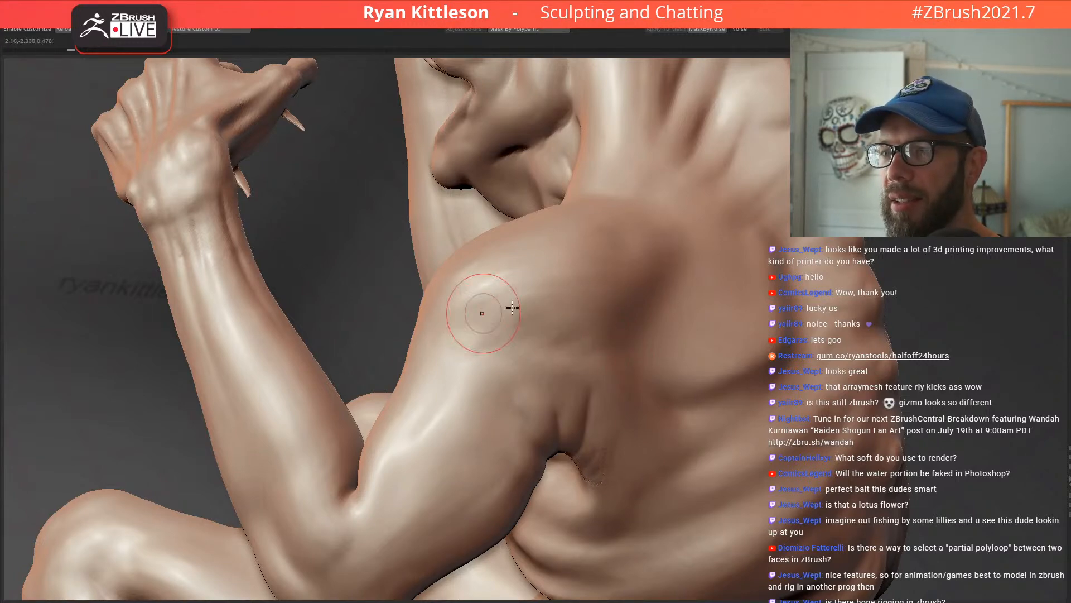
{"action": "right_click_drag", "start_coordinate": [590, 327], "coordinate": [517, 304]}
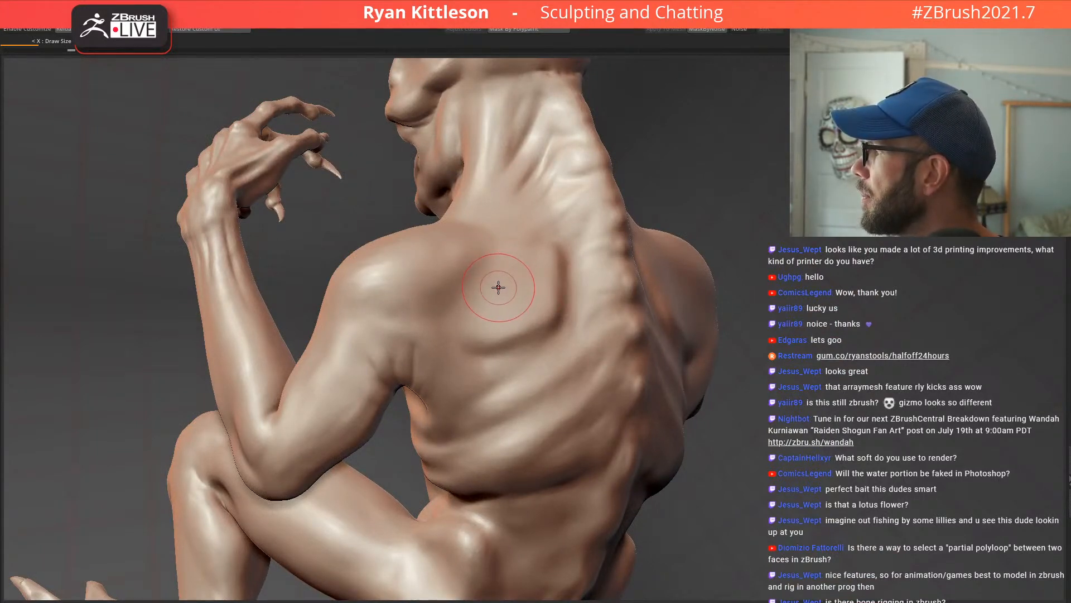
{"action": "mouse_move", "coordinate": [489, 310]}
{"action": "right_mouse_down"}
{"action": "mouse_move", "coordinate": [462, 277]}
{"action": "mouse_move", "coordinate": [466, 301]}
{"action": "mouse_move", "coordinate": [451, 317]}
{"action": "mouse_move", "coordinate": [521, 268]}
{"action": "mouse_move", "coordinate": [584, 334]}
{"action": "right_mouse_up"}
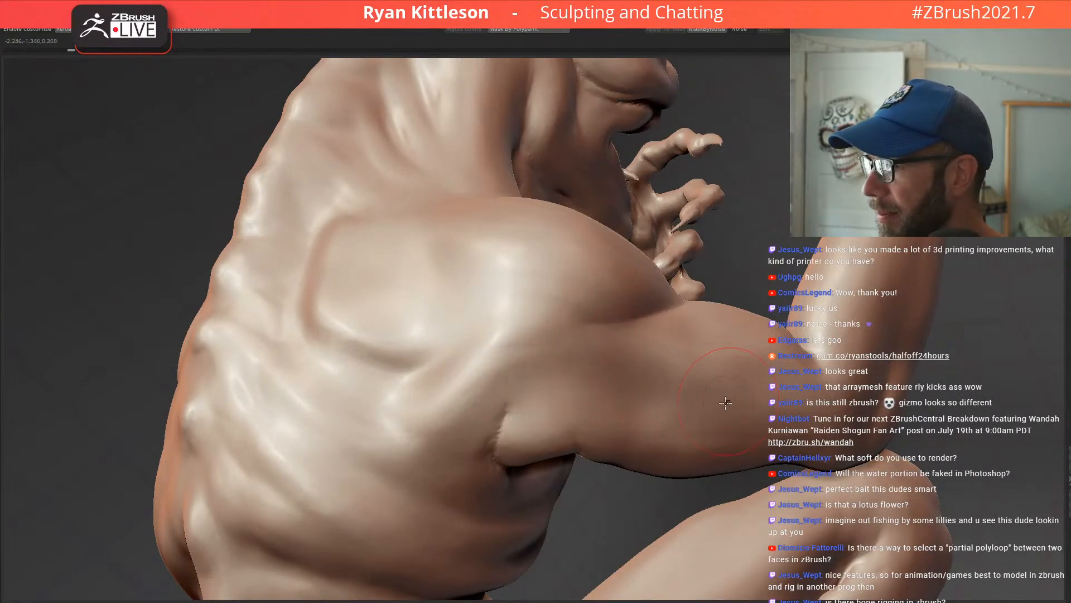
Step: Reshape and soften the inner edge of the creature's armpit at a lower subdivision level, ending at the higher level
{"action": "mouse_move", "coordinate": [526, 345]}
{"action": "right_mouse_down"}
{"action": "mouse_move", "coordinate": [521, 369]}
{"action": "mouse_move", "coordinate": [554, 287]}
{"action": "mouse_move", "coordinate": [554, 377]}
{"action": "mouse_move", "coordinate": [553, 360]}
{"action": "right_mouse_up"}
{"action": "key", "text": "f"}
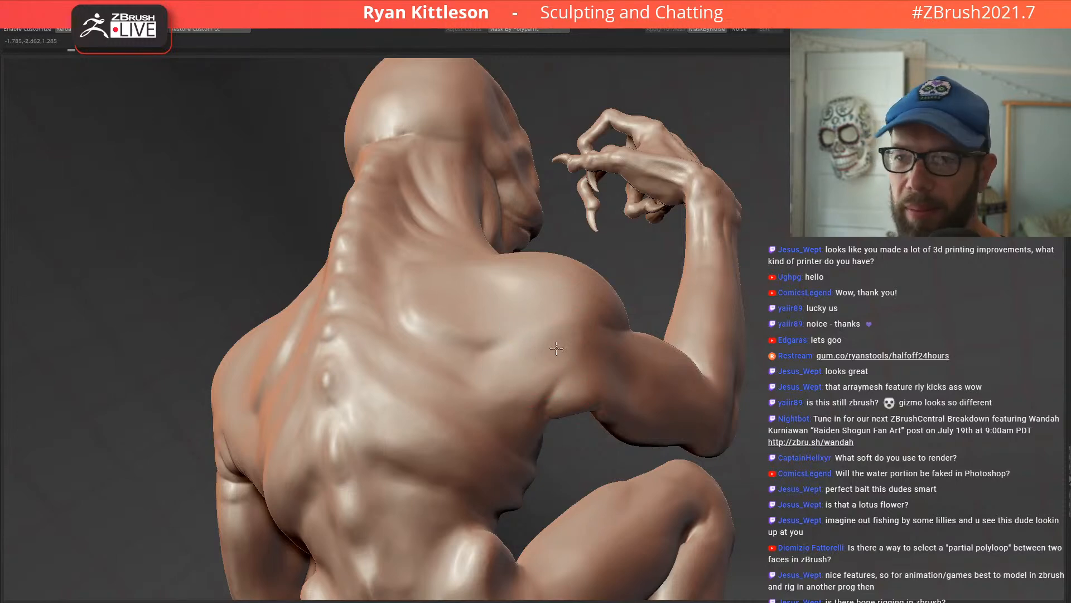
{"action": "mouse_move", "coordinate": [495, 356]}
{"action": "right_mouse_down"}
{"action": "mouse_move", "coordinate": [439, 354]}
{"action": "mouse_move", "coordinate": [627, 279]}
{"action": "mouse_move", "coordinate": [585, 363]}
{"action": "mouse_move", "coordinate": [595, 377]}
{"action": "right_mouse_up"}
{"action": "key", "text": "s"}
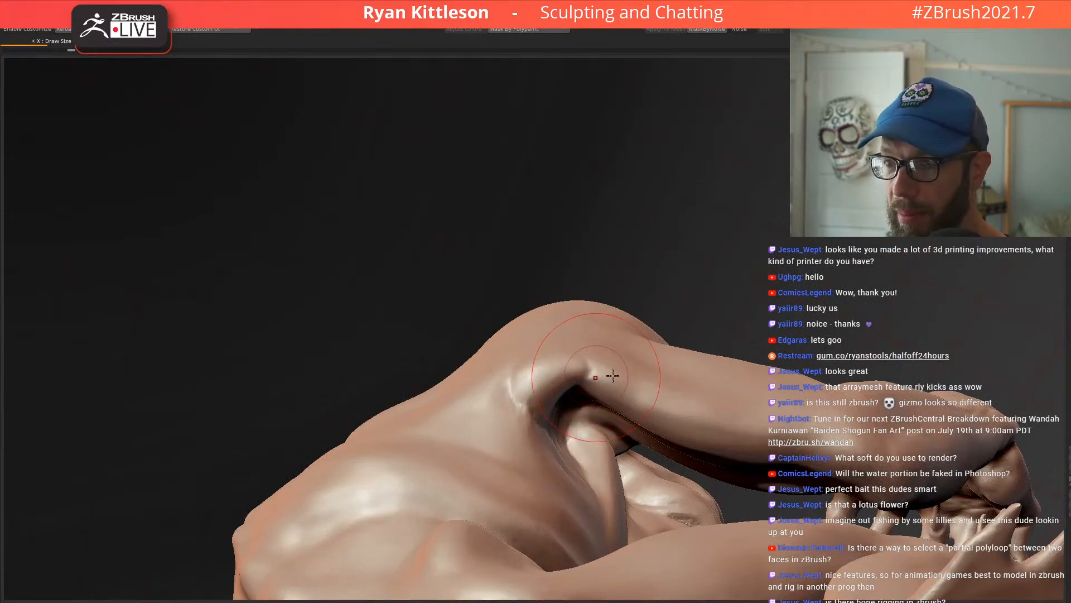
{"action": "key", "text": "shift+d"}
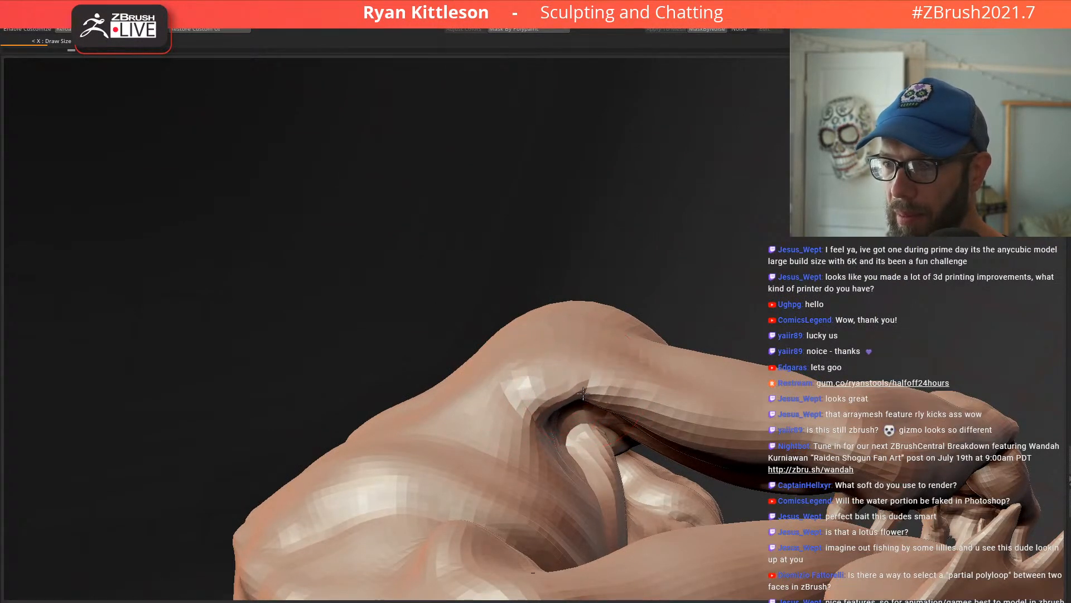
{"action": "mouse_move", "coordinate": [596, 384]}
{"action": "right_mouse_down", "text": "alt"}
{"action": "mouse_move", "coordinate": [507, 311]}
{"action": "mouse_move", "coordinate": [522, 306]}
{"action": "mouse_move", "coordinate": [518, 292]}
{"action": "mouse_move", "coordinate": [568, 293]}
{"action": "mouse_move", "coordinate": [505, 279]}
{"action": "right_mouse_up", "text": "alt"}
{"action": "key", "text": "ctrl+d"}
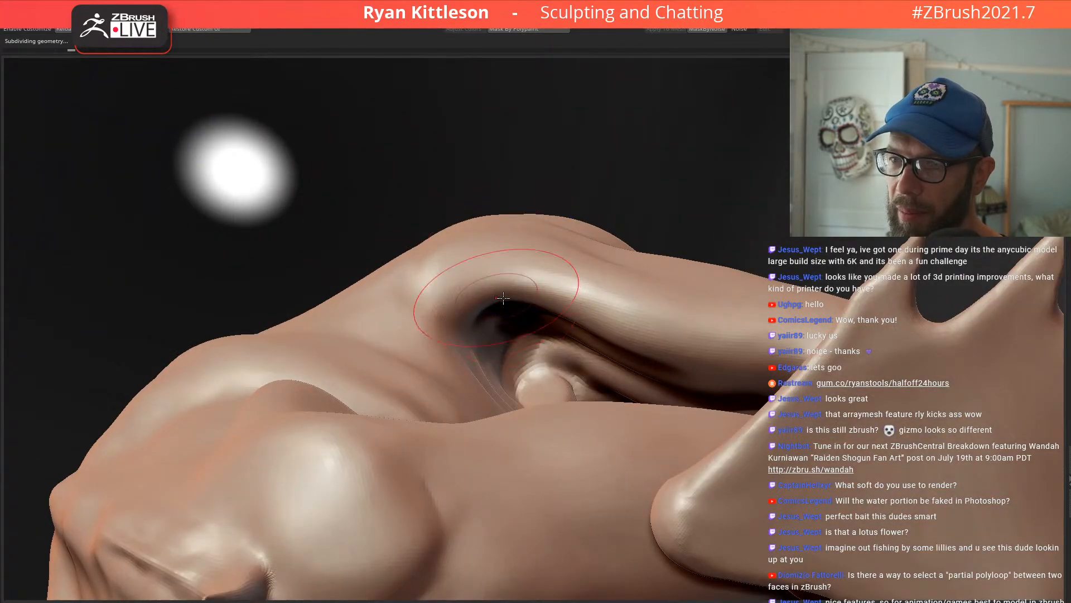
Step: Hide the creature's legs and pelvis at a lower subdivision level and return to sculpting the upper body at higher detail
{"action": "mouse_move", "coordinate": [521, 282]}
{"action": "right_mouse_down"}
{"action": "mouse_move", "coordinate": [454, 256]}
{"action": "mouse_move", "coordinate": [450, 390]}
{"action": "mouse_move", "coordinate": [411, 225]}
{"action": "mouse_move", "coordinate": [422, 173]}
{"action": "right_mouse_up"}
{"action": "key", "text": "shift+d"}
{"action": "key", "text": "w"}
{"action": "key", "text": "shift+d"}
{"action": "key", "text": "ctrl+z"}
{"action": "key", "text": "ctrl+z"}
{"action": "key", "text": "ctrl+z"}
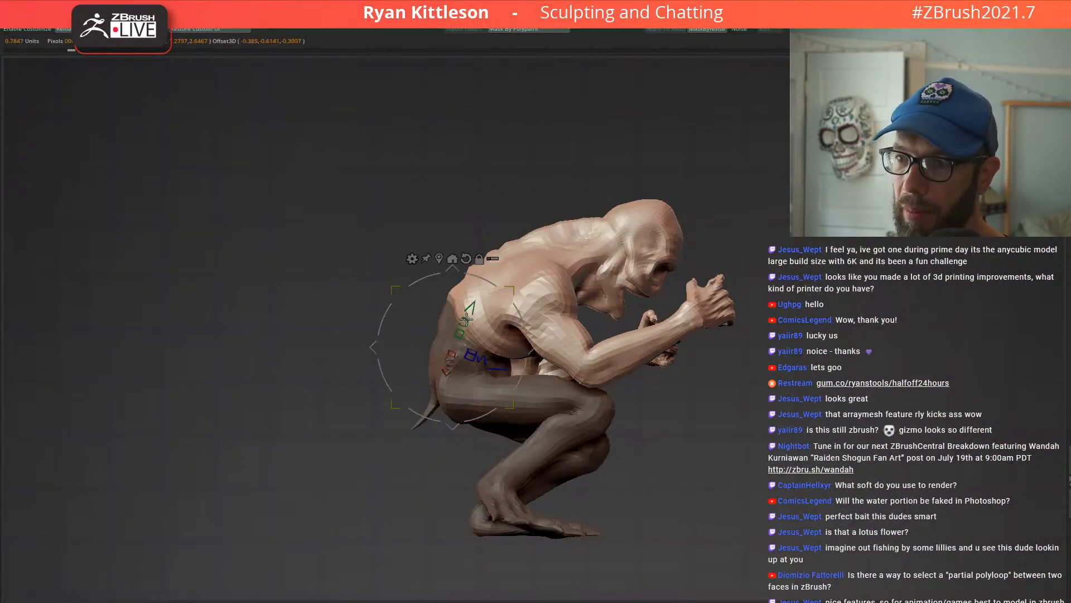
{"action": "left_click_drag", "start_coordinate": [308, 343], "coordinate": [235, 427], "text": "ctrl+shift"}
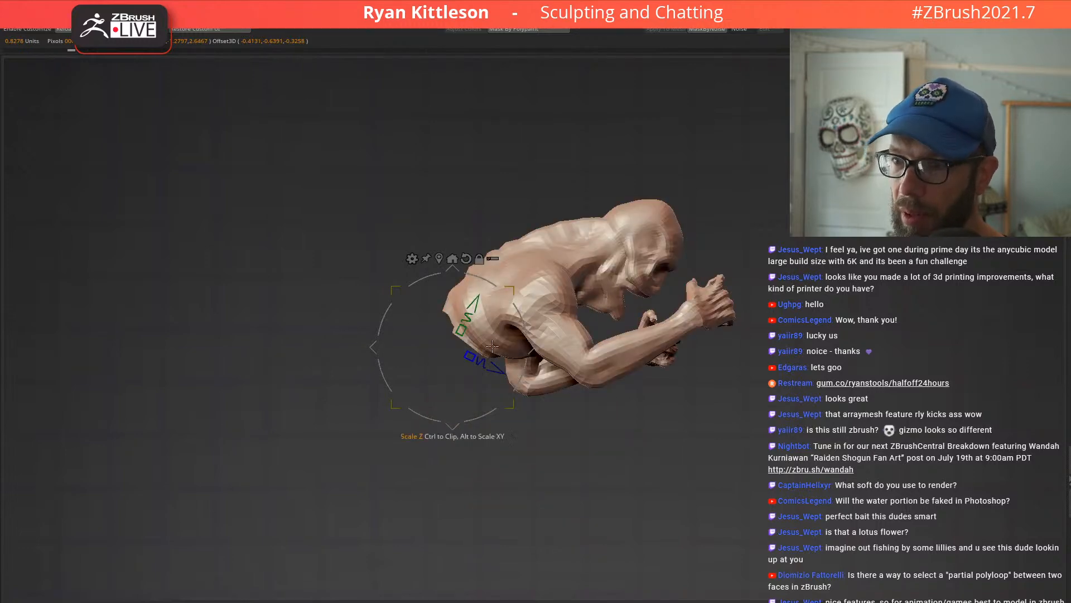
{"action": "right_click_drag", "start_coordinate": [470, 355], "coordinate": [560, 254]}
{"action": "key", "text": "d"}
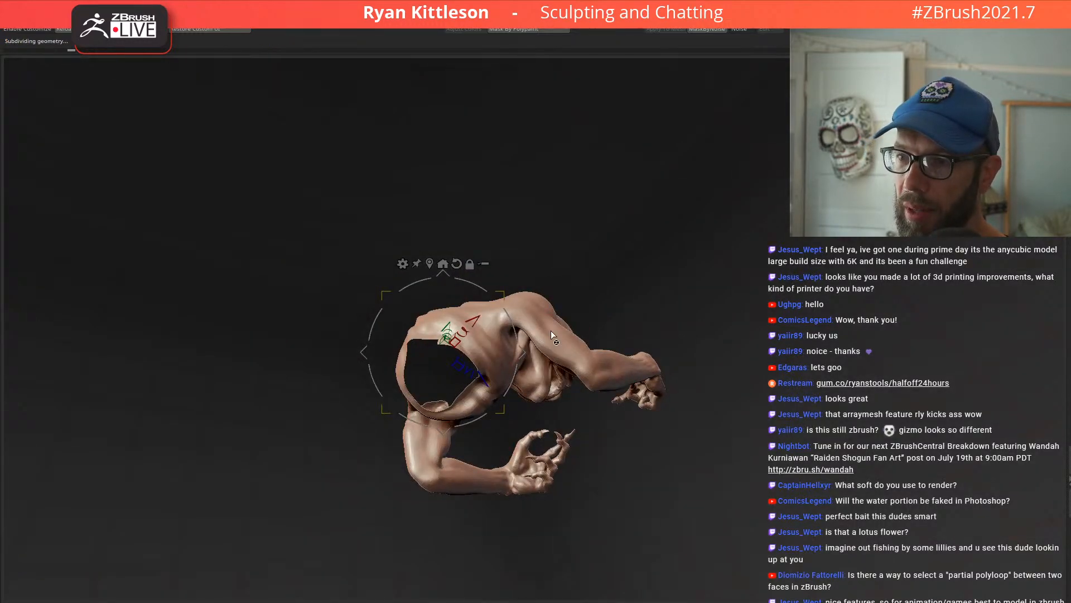
{"action": "right_click_drag", "start_coordinate": [539, 323], "coordinate": [455, 311], "text": "ctrl"}
{"action": "key", "text": "q"}
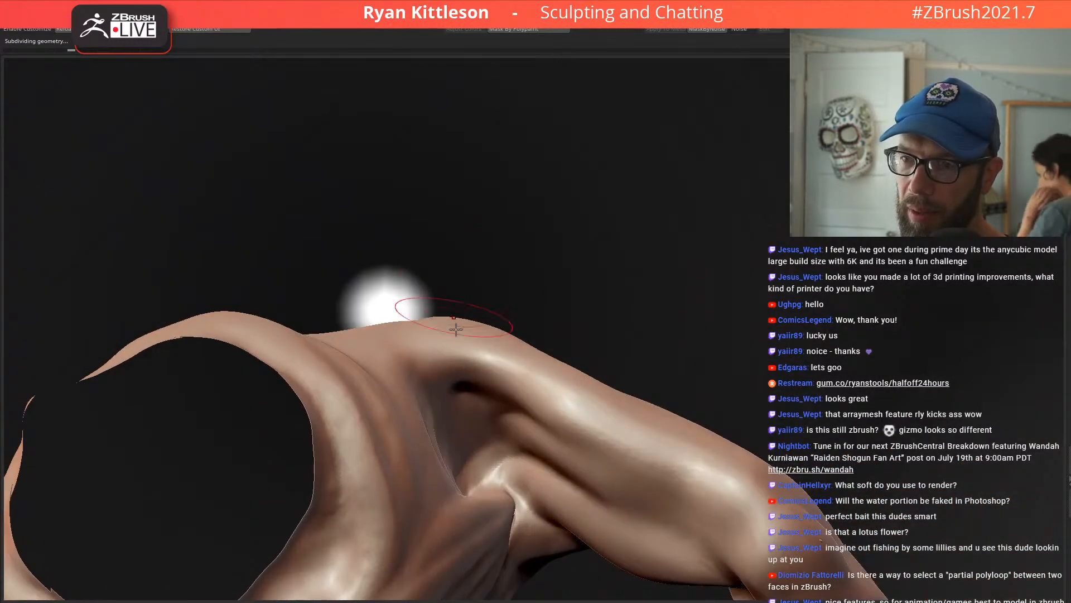
Step: Carve skin creases and folds around the back of the armpit where the upper arm meets the ribcage
{"action": "right_click_drag", "start_coordinate": [565, 390], "coordinate": [557, 313]}
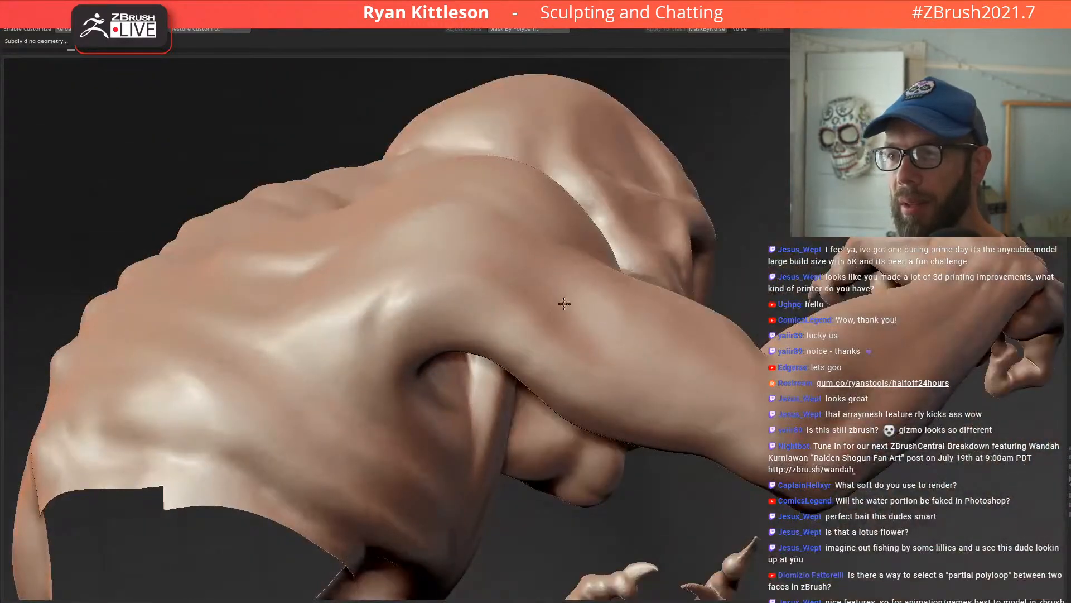
{"action": "mouse_move", "coordinate": [475, 295]}
{"action": "right_mouse_down"}
{"action": "mouse_move", "coordinate": [474, 324]}
{"action": "mouse_move", "coordinate": [482, 310]}
{"action": "mouse_move", "coordinate": [464, 243]}
{"action": "mouse_move", "coordinate": [452, 329]}
{"action": "right_mouse_up"}
{"action": "mouse_move", "coordinate": [440, 333]}
{"action": "left_mouse_down"}
{"action": "mouse_move", "coordinate": [431, 325]}
{"action": "mouse_move", "coordinate": [466, 370]}
{"action": "left_mouse_up"}
{"action": "mouse_move", "coordinate": [496, 335]}
{"action": "right_mouse_down"}
{"action": "mouse_move", "coordinate": [447, 287]}
{"action": "mouse_move", "coordinate": [471, 223]}
{"action": "mouse_move", "coordinate": [482, 308]}
{"action": "mouse_move", "coordinate": [452, 279]}
{"action": "mouse_move", "coordinate": [411, 158]}
{"action": "mouse_move", "coordinate": [462, 346]}
{"action": "mouse_move", "coordinate": [440, 358]}
{"action": "mouse_move", "coordinate": [464, 312]}
{"action": "mouse_move", "coordinate": [424, 235]}
{"action": "mouse_move", "coordinate": [353, 241]}
{"action": "right_mouse_up"}
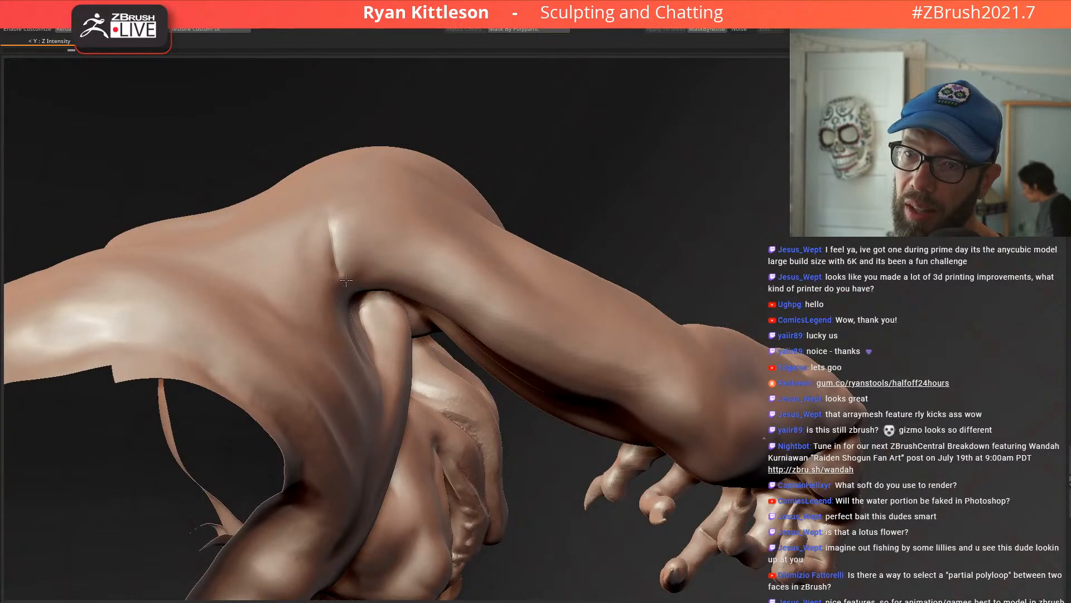
{"action": "right_click_drag", "start_coordinate": [353, 215], "coordinate": [384, 228]}
{"action": "mouse_move", "coordinate": [356, 288]}
{"action": "right_mouse_down"}
{"action": "mouse_move", "coordinate": [372, 297]}
{"action": "mouse_move", "coordinate": [385, 234]}
{"action": "mouse_move", "coordinate": [361, 174]}
{"action": "right_mouse_up"}
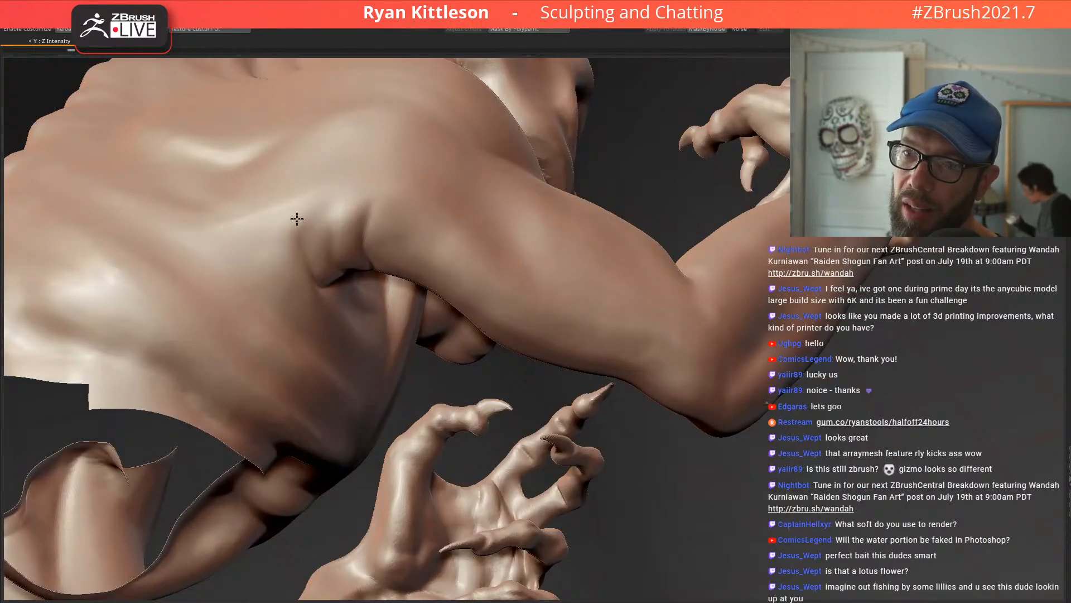
Step: Deepen the fold behind the bent knee and bulge the compressed calf muscle on the full body
{"action": "mouse_move", "coordinate": [389, 222]}
{"action": "right_mouse_down", "text": "ctrl"}
{"action": "mouse_move", "coordinate": [279, 95]}
{"action": "mouse_move", "coordinate": [418, 242]}
{"action": "mouse_move", "coordinate": [556, 225]}
{"action": "mouse_move", "coordinate": [512, 194]}
{"action": "mouse_move", "coordinate": [621, 186]}
{"action": "mouse_move", "coordinate": [617, 199]}
{"action": "mouse_move", "coordinate": [482, 252]}
{"action": "mouse_move", "coordinate": [479, 229]}
{"action": "mouse_move", "coordinate": [440, 299]}
{"action": "mouse_move", "coordinate": [411, 247]}
{"action": "mouse_move", "coordinate": [430, 251]}
{"action": "mouse_move", "coordinate": [492, 328]}
{"action": "mouse_move", "coordinate": [407, 274]}
{"action": "mouse_move", "coordinate": [511, 276]}
{"action": "mouse_move", "coordinate": [488, 273]}
{"action": "mouse_move", "coordinate": [500, 281]}
{"action": "right_mouse_up", "text": "ctrl"}
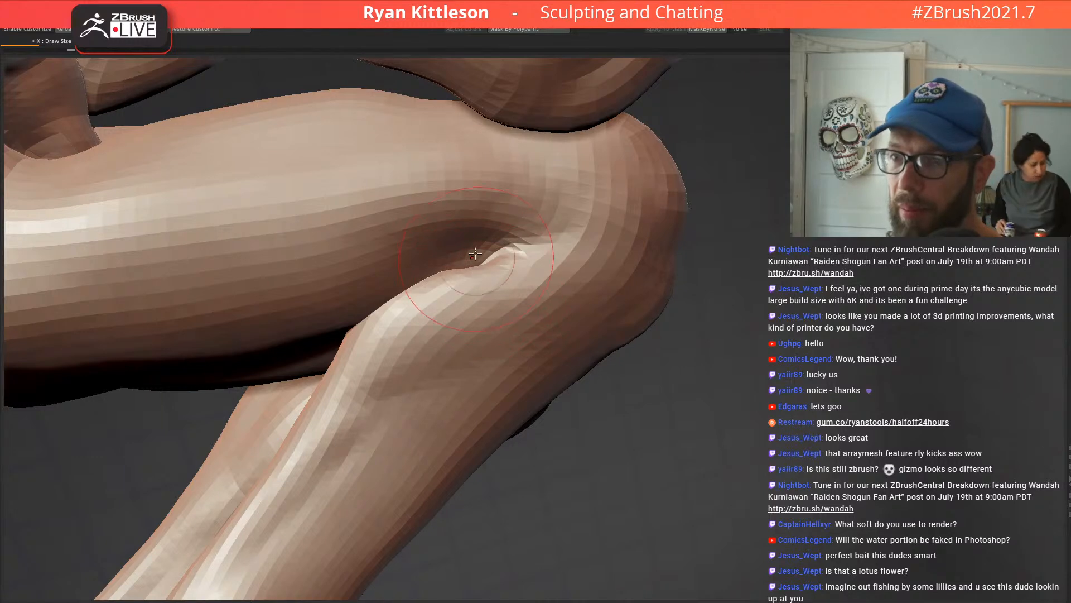
{"action": "right_click_drag", "start_coordinate": [474, 256], "coordinate": [482, 258]}
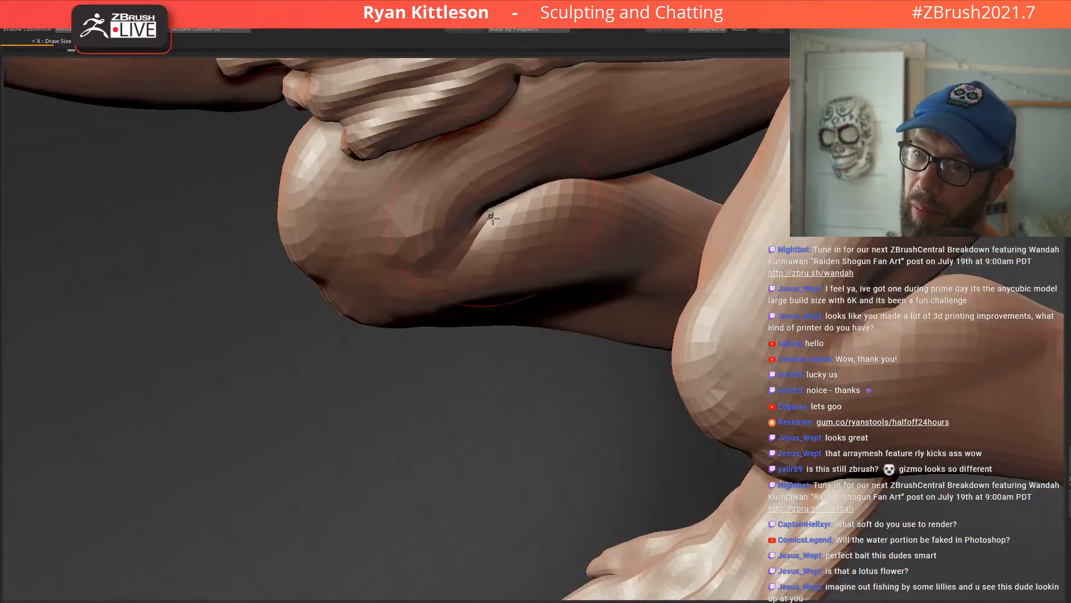
{"action": "key", "text": "ctrl+d"}
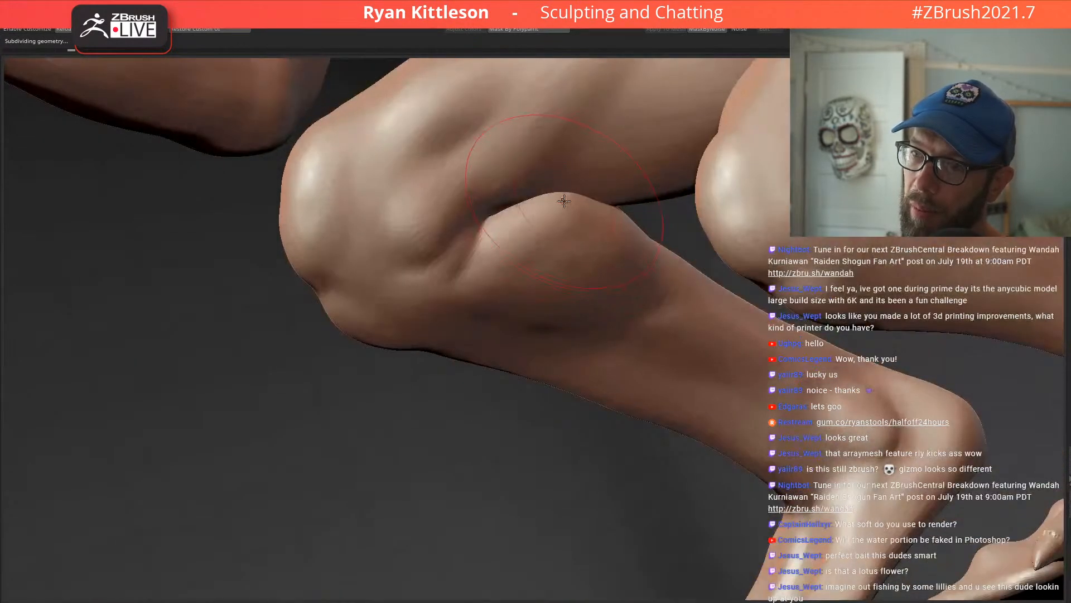
{"action": "key", "text": "x"}
{"action": "mouse_move", "coordinate": [568, 192]}
{"action": "left_mouse_down"}
{"action": "mouse_move", "coordinate": [573, 223]}
{"action": "mouse_move", "coordinate": [558, 221]}
{"action": "left_mouse_up"}
{"action": "mouse_move", "coordinate": [521, 223]}
{"action": "right_mouse_down"}
{"action": "mouse_move", "coordinate": [621, 210]}
{"action": "mouse_move", "coordinate": [634, 191]}
{"action": "mouse_move", "coordinate": [499, 251]}
{"action": "mouse_move", "coordinate": [549, 216]}
{"action": "mouse_move", "coordinate": [554, 263]}
{"action": "mouse_move", "coordinate": [579, 249]}
{"action": "mouse_move", "coordinate": [557, 239]}
{"action": "right_mouse_up"}
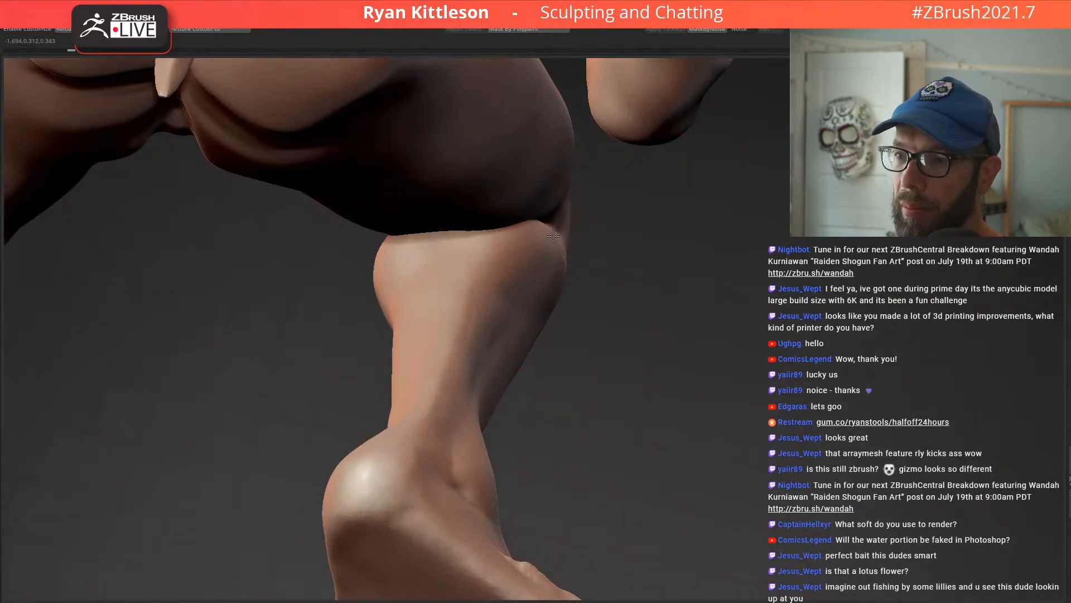
{"action": "mouse_move", "coordinate": [562, 204]}
{"action": "right_mouse_down"}
{"action": "mouse_move", "coordinate": [502, 234]}
{"action": "mouse_move", "coordinate": [362, 263]}
{"action": "mouse_move", "coordinate": [460, 222]}
{"action": "mouse_move", "coordinate": [487, 240]}
{"action": "right_mouse_up"}
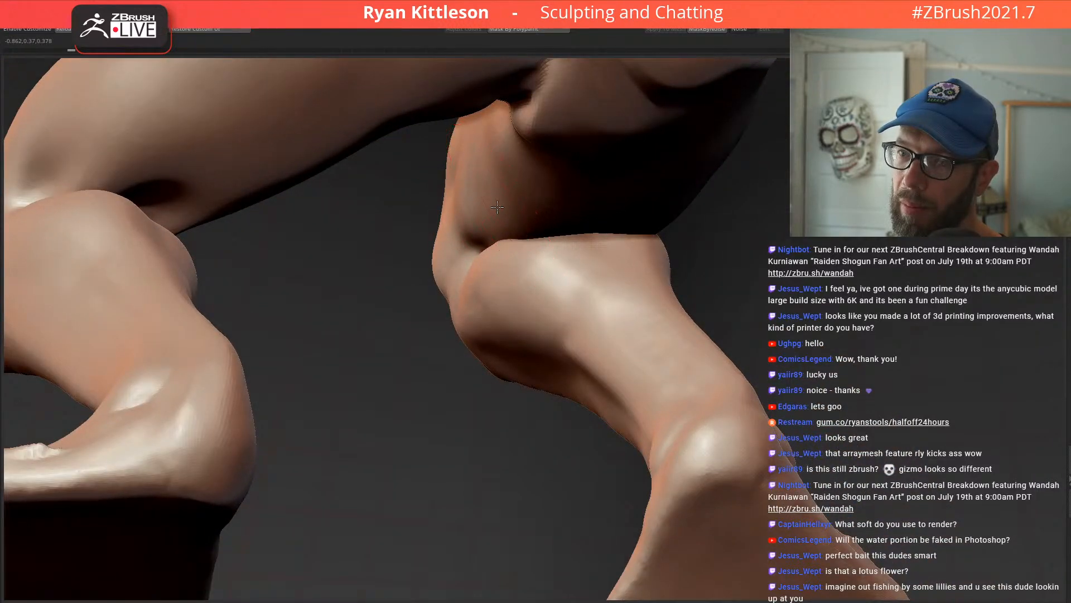
{"action": "right_click_drag", "start_coordinate": [528, 253], "coordinate": [623, 210]}
Step: Sculpt the skin fold in the crook of the bent elbow between the biceps and forearm
{"action": "mouse_move", "coordinate": [550, 161]}
{"action": "right_mouse_down", "text": "alt"}
{"action": "mouse_move", "coordinate": [503, 280]}
{"action": "mouse_move", "coordinate": [457, 301]}
{"action": "mouse_move", "coordinate": [478, 310]}
{"action": "mouse_move", "coordinate": [429, 350]}
{"action": "mouse_move", "coordinate": [413, 340]}
{"action": "mouse_move", "coordinate": [490, 262]}
{"action": "mouse_move", "coordinate": [508, 300]}
{"action": "right_mouse_up", "text": "alt"}
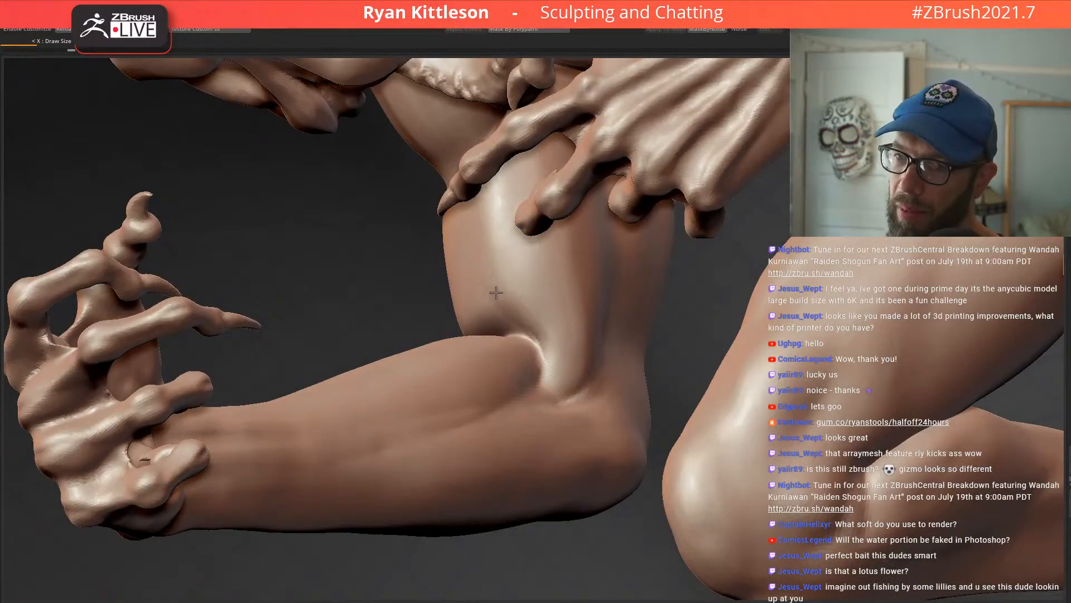
{"action": "right_click_drag", "start_coordinate": [466, 264], "coordinate": [480, 353]}
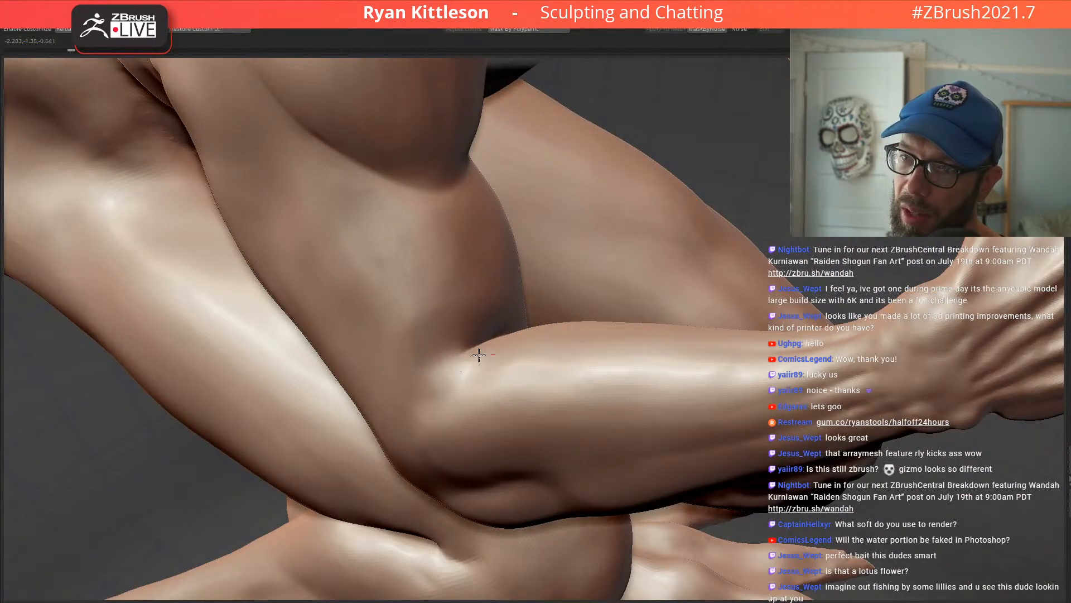
{"action": "right_click_drag", "start_coordinate": [481, 384], "coordinate": [445, 347]}
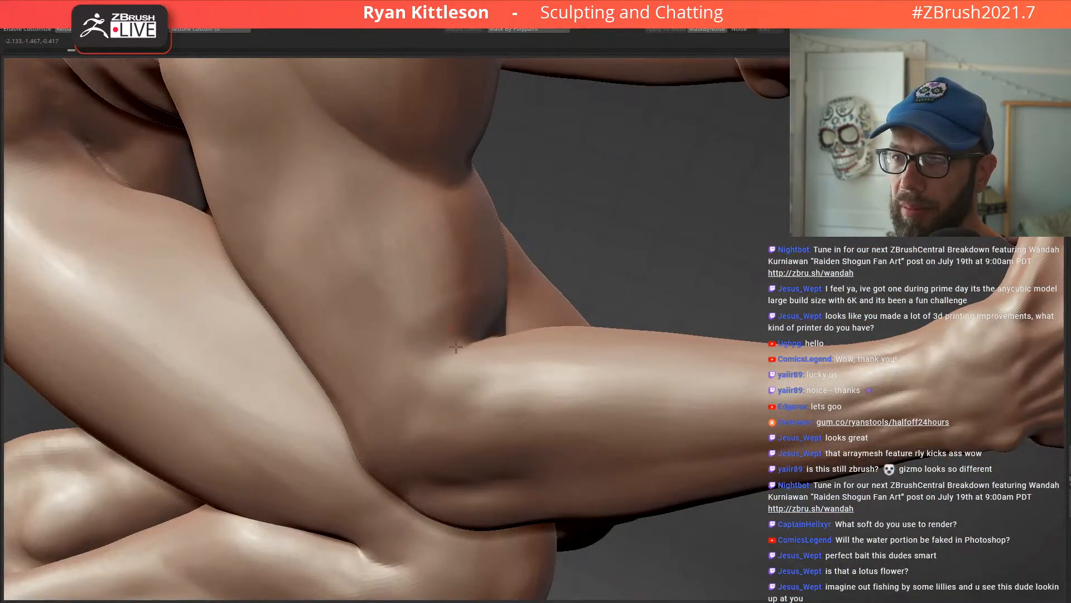
{"action": "mouse_move", "coordinate": [504, 317]}
{"action": "right_mouse_down"}
{"action": "mouse_move", "coordinate": [531, 313]}
{"action": "mouse_move", "coordinate": [480, 349]}
{"action": "mouse_move", "coordinate": [495, 330]}
{"action": "right_mouse_up"}
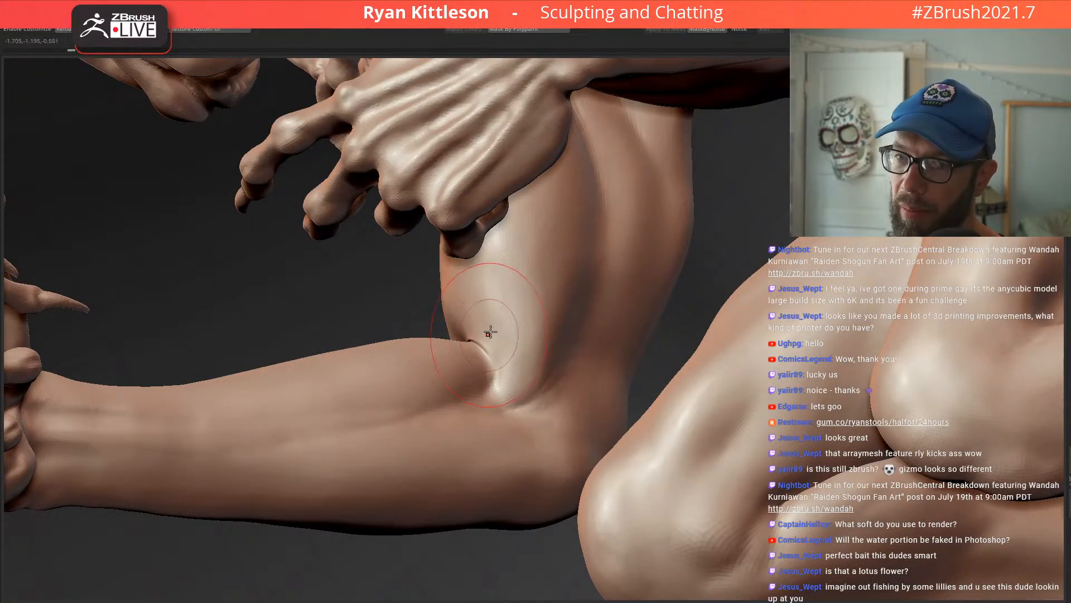
{"action": "right_click_drag", "start_coordinate": [458, 322], "coordinate": [500, 279]}
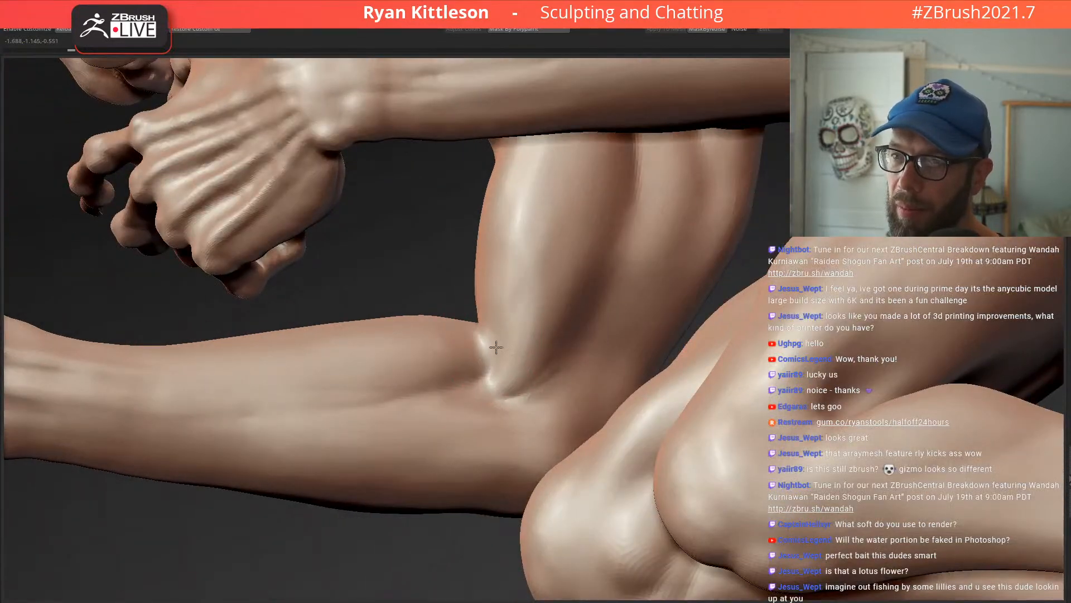
Step: Carve the matching crease in the opposite arm's elbow and smooth its ridge toward the forearm
{"action": "key", "text": "f"}
{"action": "mouse_move", "coordinate": [383, 119]}
{"action": "right_mouse_down"}
{"action": "mouse_move", "coordinate": [521, 182]}
{"action": "mouse_move", "coordinate": [577, 270]}
{"action": "mouse_move", "coordinate": [539, 265]}
{"action": "mouse_move", "coordinate": [553, 258]}
{"action": "mouse_move", "coordinate": [497, 316]}
{"action": "mouse_move", "coordinate": [546, 351]}
{"action": "mouse_move", "coordinate": [524, 332]}
{"action": "mouse_move", "coordinate": [478, 361]}
{"action": "right_mouse_up"}
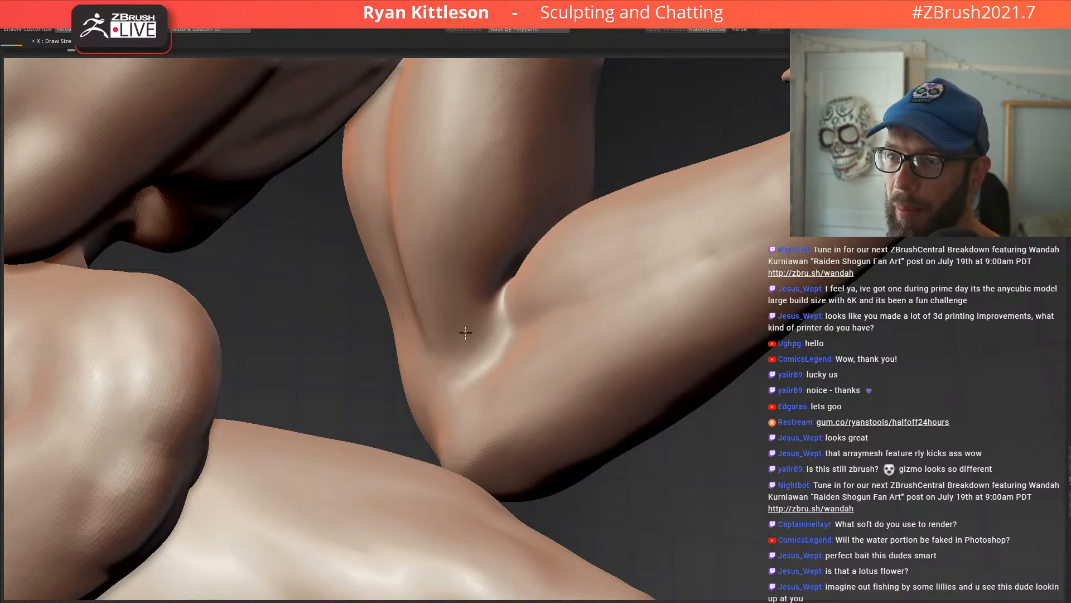
{"action": "right_click_drag", "start_coordinate": [504, 326], "coordinate": [508, 367]}
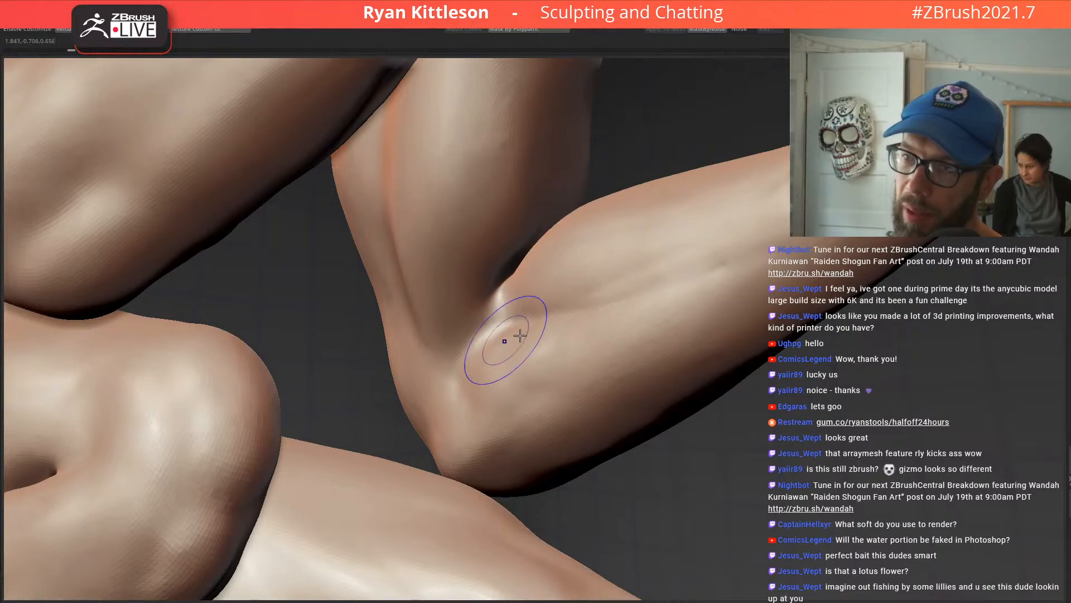
{"action": "right_click_drag", "start_coordinate": [543, 355], "coordinate": [528, 311]}
Step: Add skin folds behind the opposite armpit and reshape both armpits from behind at a lower subdivision level
{"action": "right_click_drag", "start_coordinate": [617, 261], "coordinate": [526, 223], "text": "ctrl"}
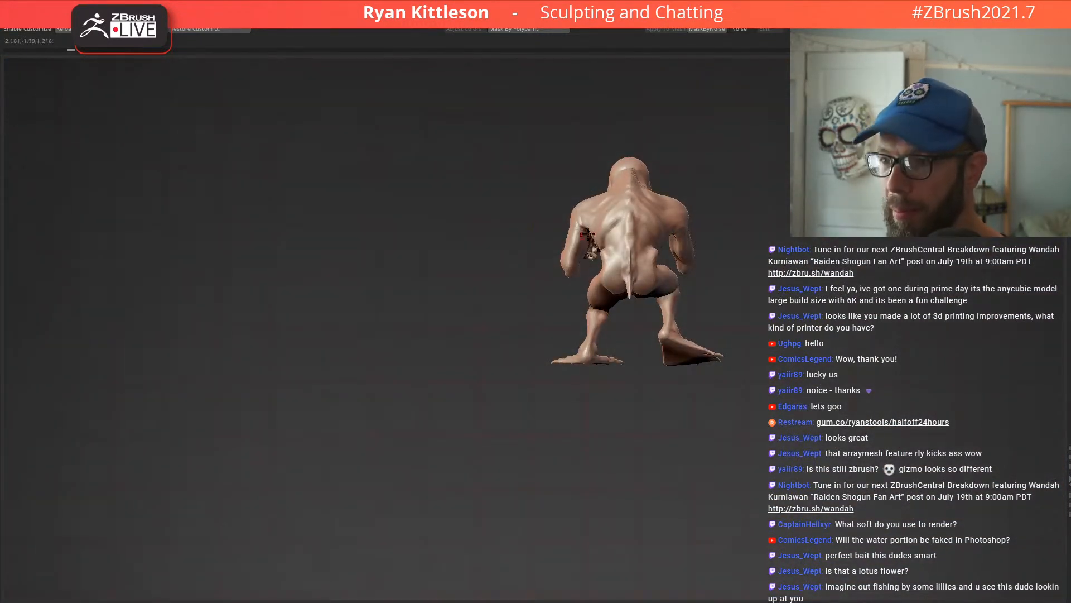
{"action": "right_click_drag", "start_coordinate": [611, 235], "coordinate": [677, 273], "text": "ctrl"}
{"action": "right_click_drag", "start_coordinate": [585, 273], "coordinate": [594, 195]}
{"action": "right_click_drag", "start_coordinate": [586, 250], "coordinate": [551, 260]}
{"action": "mouse_move", "coordinate": [544, 218]}
{"action": "right_mouse_down"}
{"action": "mouse_move", "coordinate": [523, 219]}
{"action": "mouse_move", "coordinate": [529, 230]}
{"action": "right_mouse_up"}
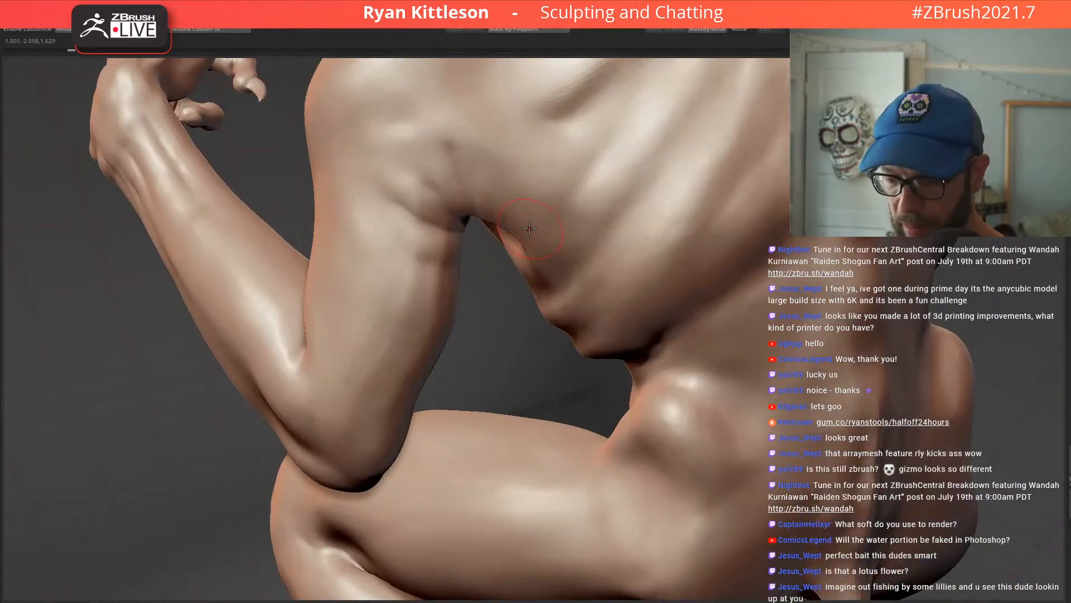
{"action": "key", "text": "shift+d"}
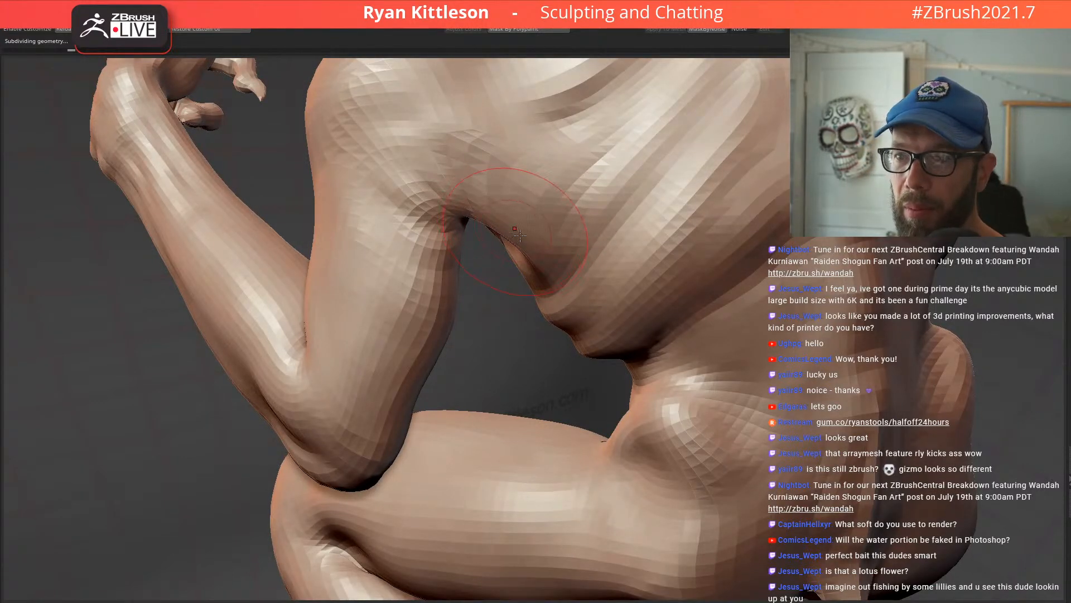
{"action": "mouse_move", "coordinate": [474, 239]}
{"action": "right_mouse_down"}
{"action": "mouse_move", "coordinate": [440, 268]}
{"action": "mouse_move", "coordinate": [559, 227]}
{"action": "mouse_move", "coordinate": [544, 274]}
{"action": "mouse_move", "coordinate": [508, 290]}
{"action": "mouse_move", "coordinate": [436, 296]}
{"action": "right_mouse_up"}
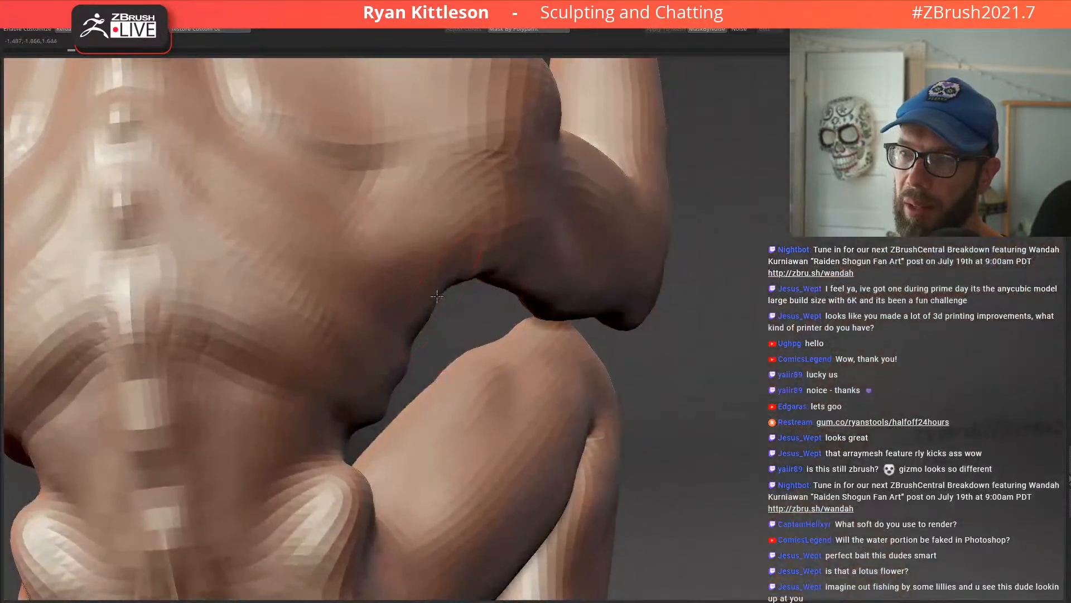
Step: Frame the whole body and examine its silhouette and pose from the back, front and side
{"action": "key", "text": "f"}
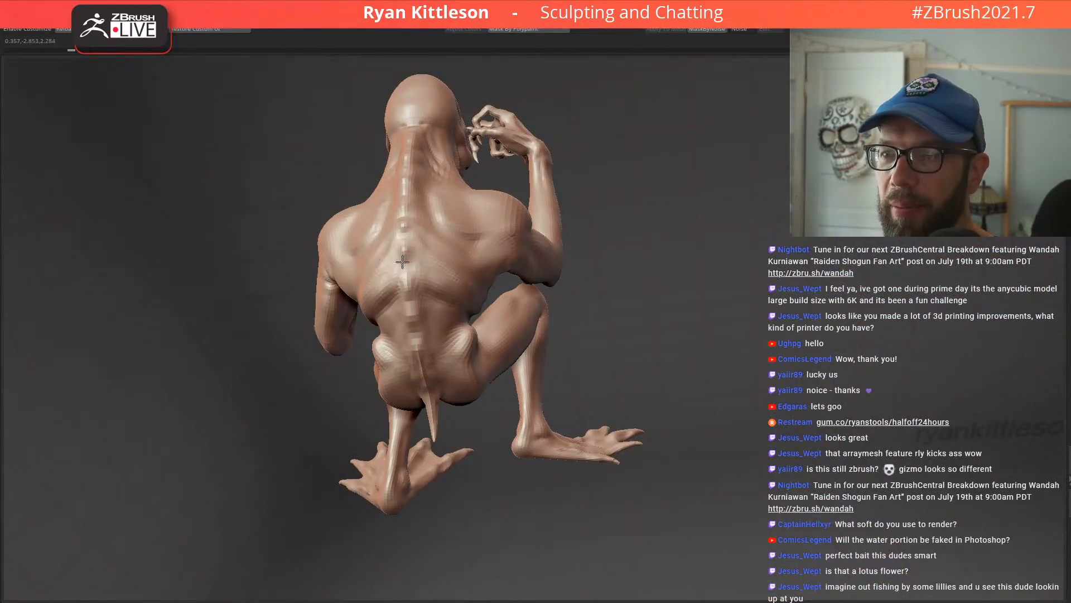
{"action": "right_click_drag", "start_coordinate": [392, 263], "coordinate": [437, 241]}
{"action": "mouse_move", "coordinate": [418, 304]}
{"action": "right_mouse_down"}
{"action": "mouse_move", "coordinate": [483, 244]}
{"action": "mouse_move", "coordinate": [388, 239]}
{"action": "mouse_move", "coordinate": [323, 269]}
{"action": "right_mouse_up"}
{"action": "right_click_drag", "start_coordinate": [294, 314], "coordinate": [395, 284], "text": "alt"}
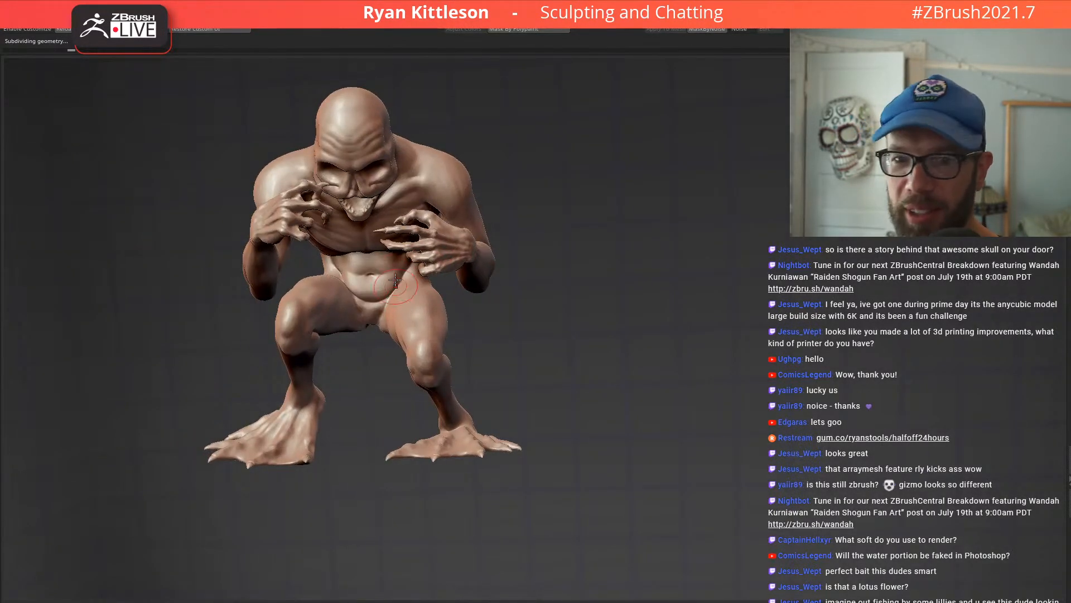
{"action": "right_click_drag", "start_coordinate": [361, 240], "coordinate": [430, 249]}
{"action": "right_click_drag", "start_coordinate": [341, 268], "coordinate": [525, 202], "text": "alt"}
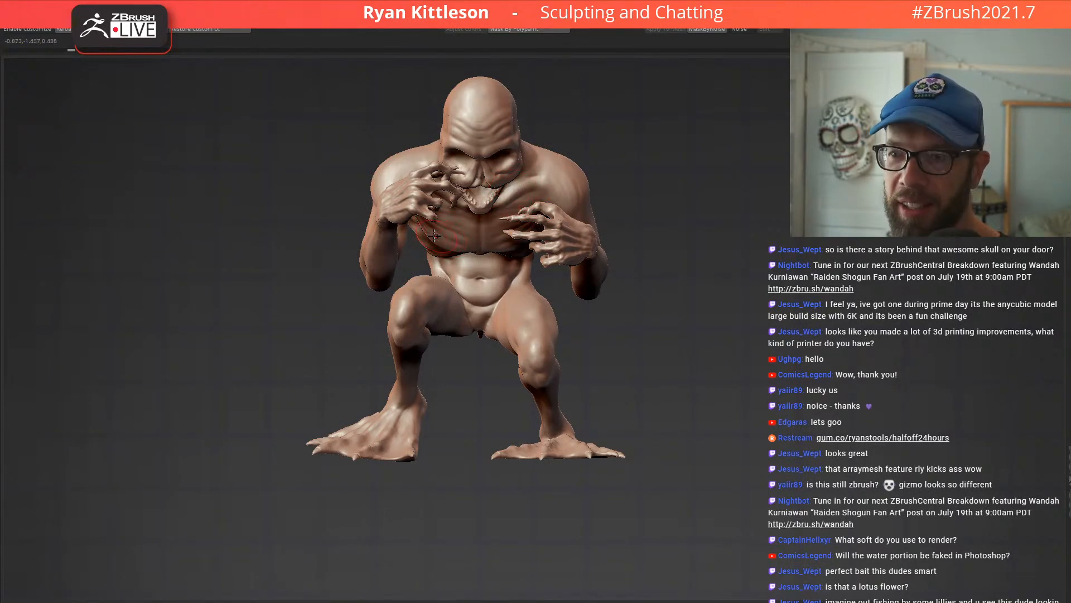
{"action": "mouse_move", "coordinate": [407, 219]}
{"action": "right_mouse_down"}
{"action": "mouse_move", "coordinate": [424, 215]}
{"action": "mouse_move", "coordinate": [391, 217]}
{"action": "mouse_move", "coordinate": [282, 276]}
{"action": "mouse_move", "coordinate": [280, 304]}
{"action": "mouse_move", "coordinate": [306, 288]}
{"action": "mouse_move", "coordinate": [295, 316]}
{"action": "right_mouse_up"}
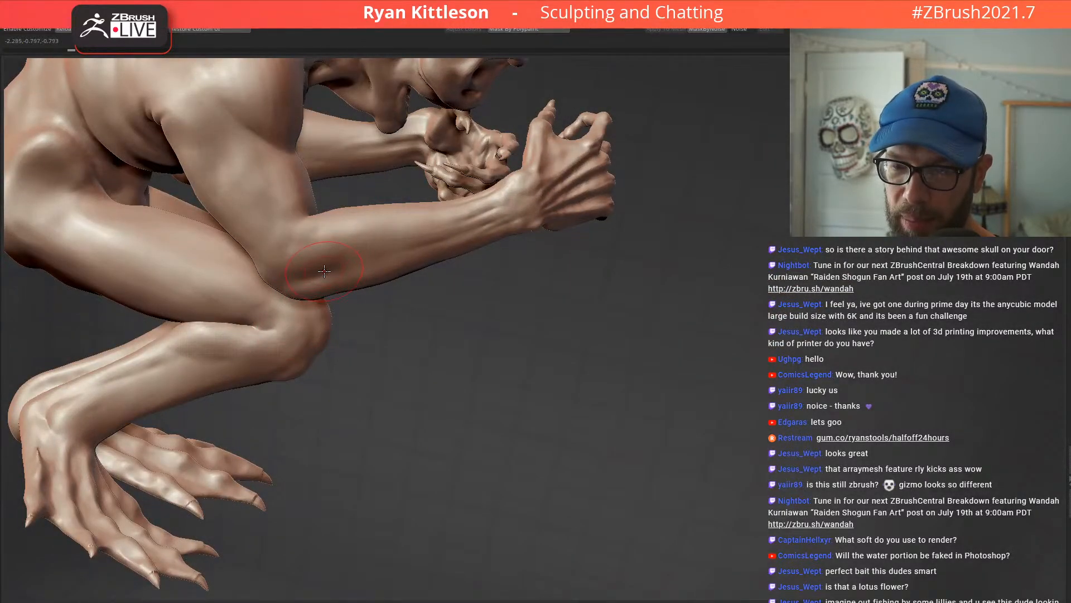
Step: Check how both elbows rest on the thighs at a lower subdivision level and subdivide the body mesh
{"action": "mouse_move", "coordinate": [287, 286]}
{"action": "right_mouse_down"}
{"action": "mouse_move", "coordinate": [354, 275]}
{"action": "mouse_move", "coordinate": [263, 220]}
{"action": "mouse_move", "coordinate": [197, 218]}
{"action": "mouse_move", "coordinate": [478, 212]}
{"action": "mouse_move", "coordinate": [611, 224]}
{"action": "right_mouse_up"}
{"action": "key", "text": "shift+d"}
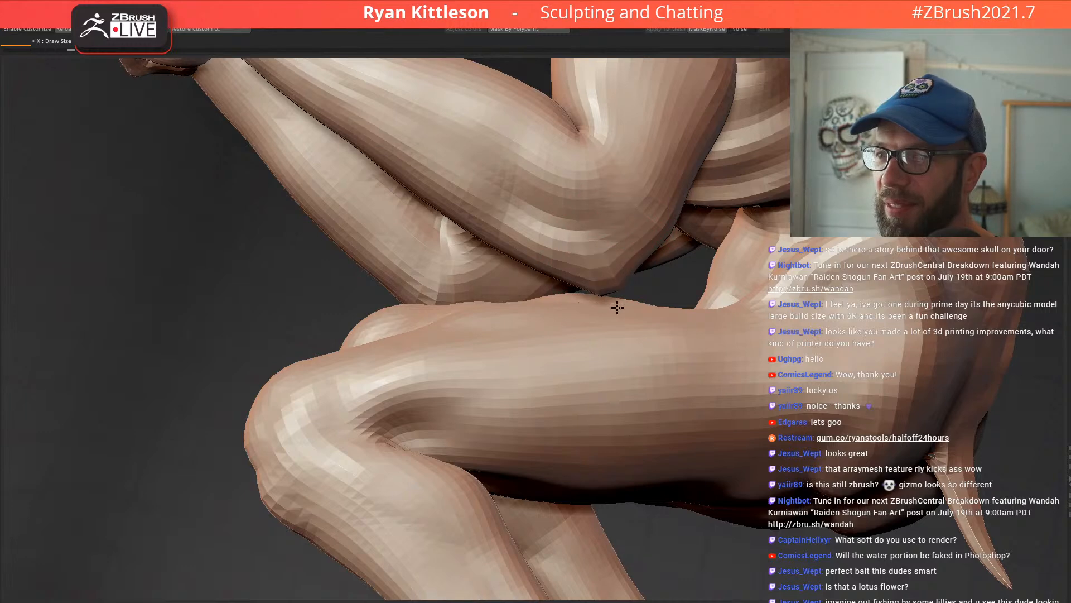
{"action": "mouse_move", "coordinate": [667, 318]}
{"action": "right_mouse_down", "text": "ctrl"}
{"action": "mouse_move", "coordinate": [593, 182]}
{"action": "mouse_move", "coordinate": [585, 220]}
{"action": "mouse_move", "coordinate": [567, 225]}
{"action": "mouse_move", "coordinate": [646, 266]}
{"action": "mouse_move", "coordinate": [698, 249]}
{"action": "mouse_move", "coordinate": [668, 249]}
{"action": "right_mouse_up", "text": "ctrl"}
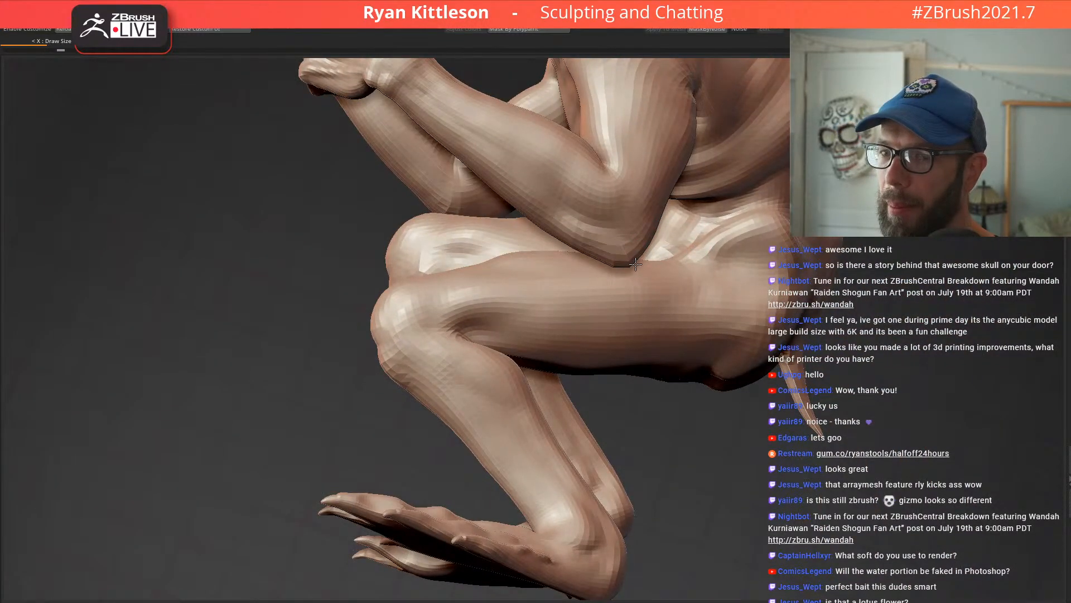
{"action": "mouse_move", "coordinate": [607, 232]}
{"action": "right_mouse_down"}
{"action": "mouse_move", "coordinate": [617, 240]}
{"action": "mouse_move", "coordinate": [556, 225]}
{"action": "mouse_move", "coordinate": [568, 253]}
{"action": "right_mouse_up"}
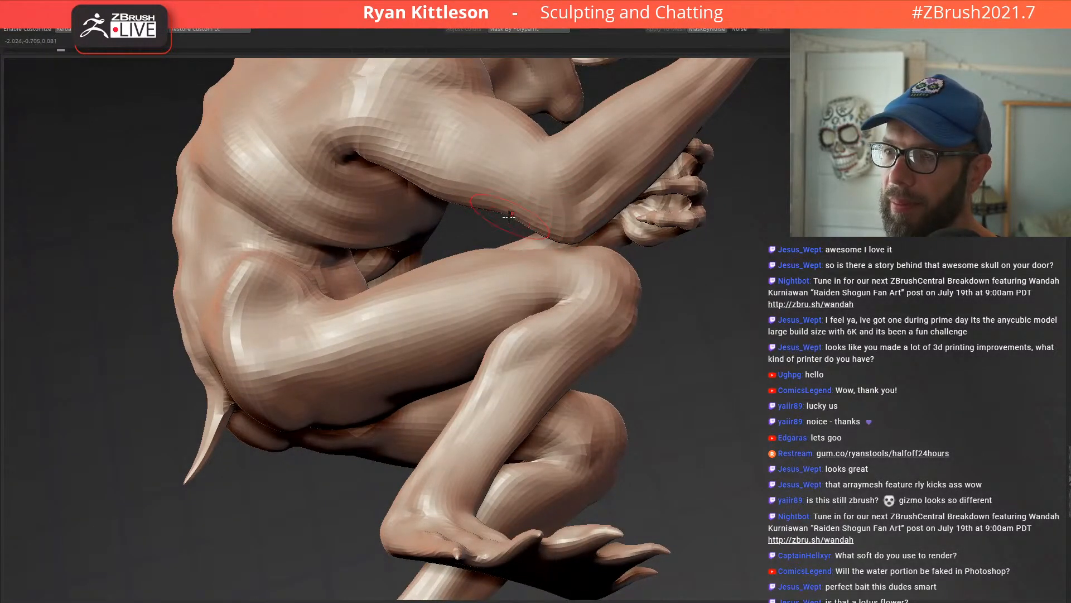
{"action": "mouse_move", "coordinate": [558, 215]}
{"action": "right_mouse_down"}
{"action": "mouse_move", "coordinate": [582, 234]}
{"action": "mouse_move", "coordinate": [569, 202]}
{"action": "mouse_move", "coordinate": [596, 227]}
{"action": "mouse_move", "coordinate": [591, 203]}
{"action": "mouse_move", "coordinate": [632, 249]}
{"action": "mouse_move", "coordinate": [613, 227]}
{"action": "right_mouse_up"}
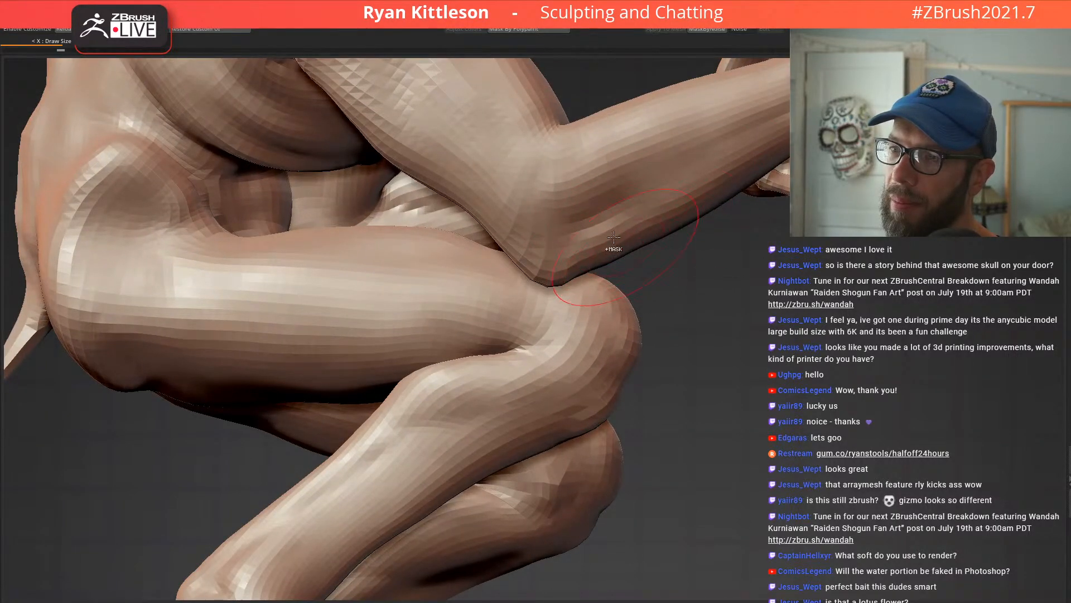
{"action": "key", "text": "f"}
{"action": "key", "text": "ctrl+d"}
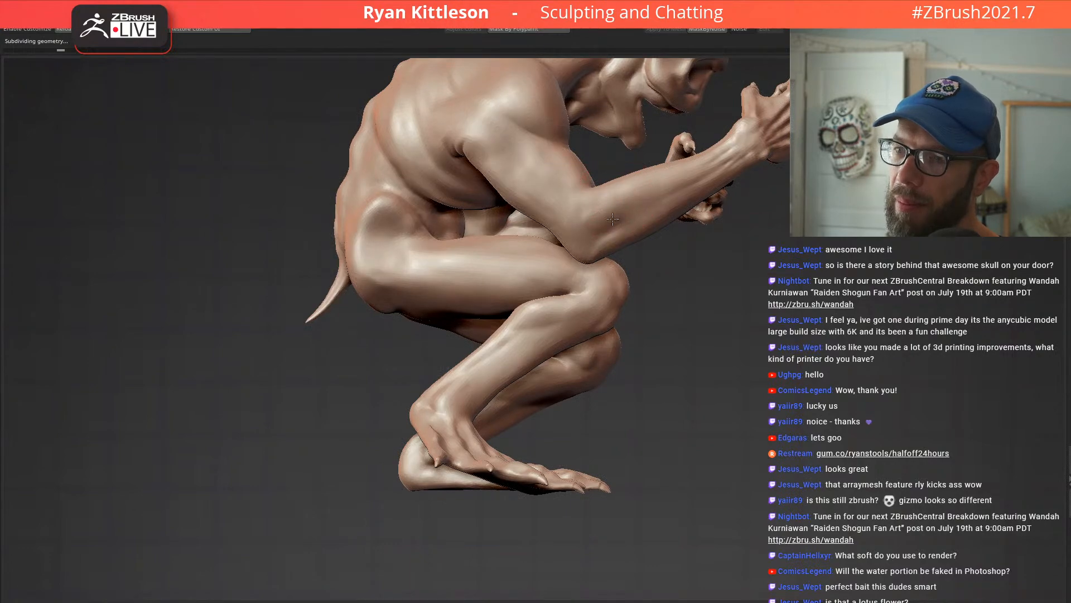
Step: Examine the whole scene from the front, back and above, including the weed stalks around the webbed foot
{"action": "right_click_drag", "start_coordinate": [588, 200], "coordinate": [571, 247]}
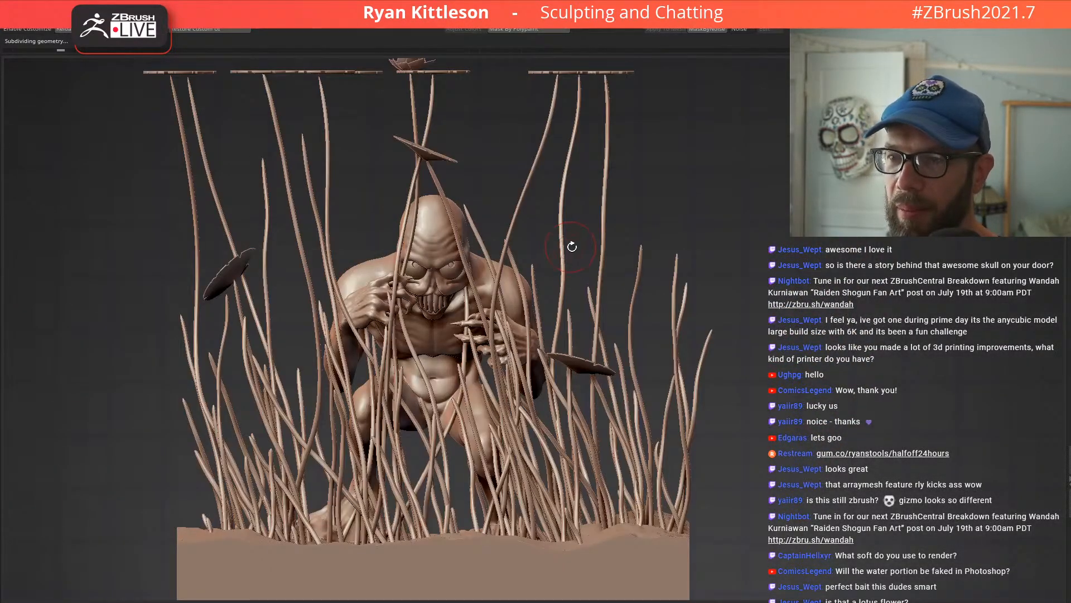
{"action": "left_click_drag", "start_coordinate": [524, 236], "coordinate": [545, 246]}
{"action": "right_click_drag", "start_coordinate": [537, 290], "coordinate": [491, 357], "text": "ctrl"}
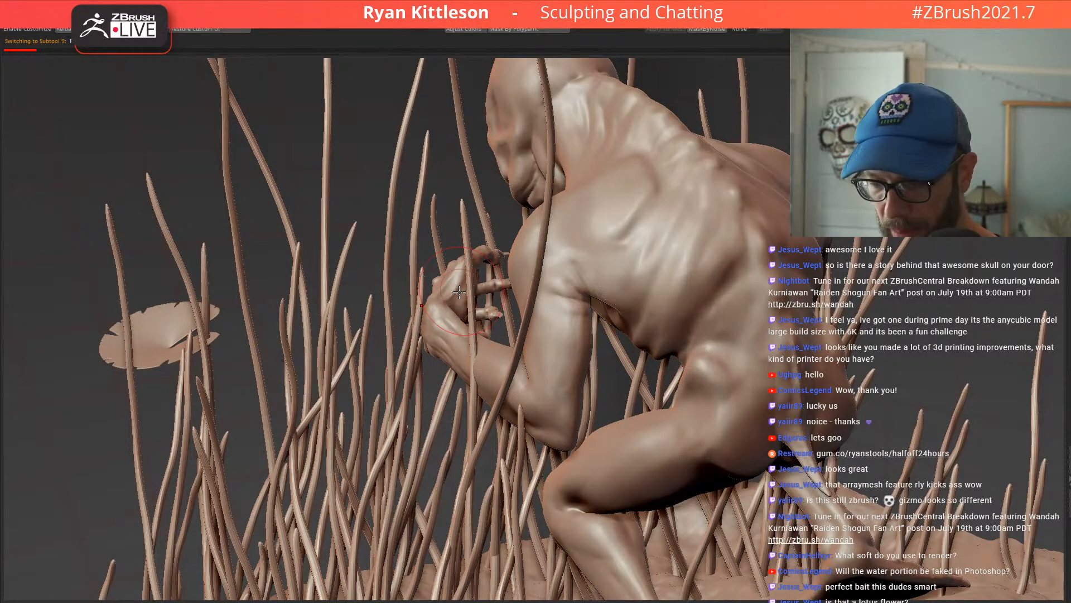
{"action": "left_click_drag", "start_coordinate": [469, 295], "coordinate": [459, 295]}
{"action": "right_click_drag", "start_coordinate": [463, 319], "coordinate": [421, 339]}
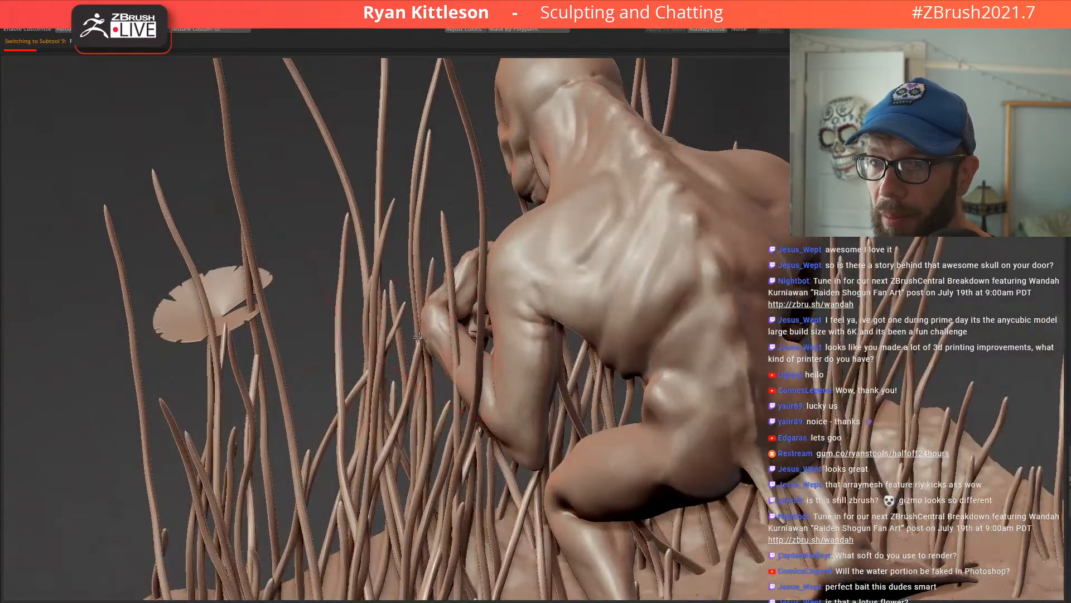
{"action": "right_click_drag", "start_coordinate": [465, 295], "coordinate": [569, 469]}
{"action": "key", "text": "space"}
{"action": "mouse_move", "coordinate": [565, 476]}
{"action": "left_mouse_down"}
{"action": "mouse_move", "coordinate": [575, 474]}
{"action": "mouse_move", "coordinate": [556, 480]}
{"action": "left_mouse_up"}
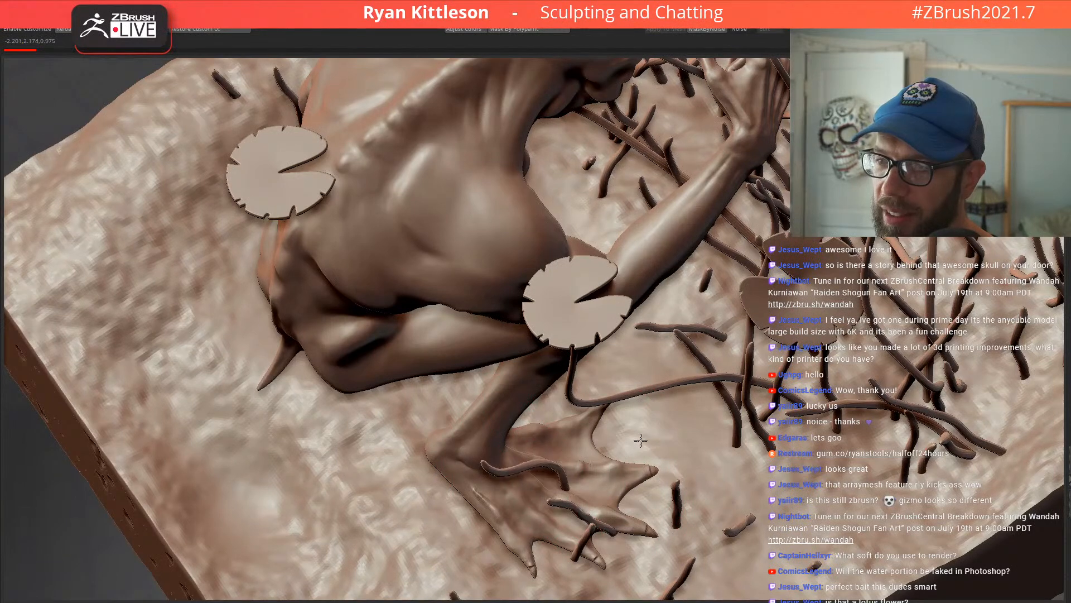
{"action": "key", "text": "space"}
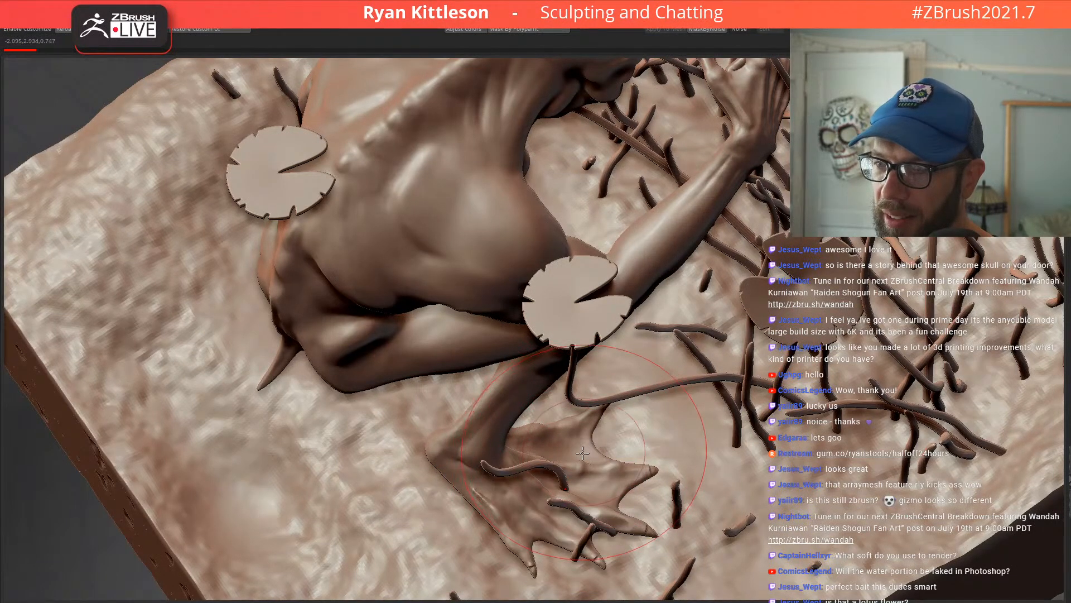
{"action": "key", "text": "f"}
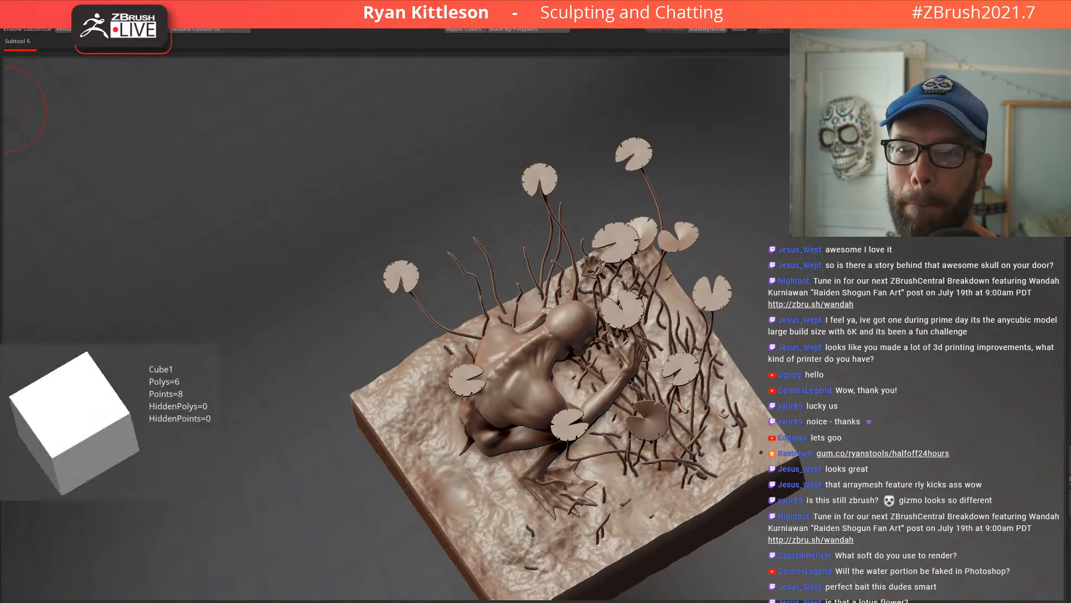
{"action": "mouse_move", "coordinate": [565, 388]}
{"action": "right_mouse_down"}
{"action": "mouse_move", "coordinate": [666, 280]}
{"action": "mouse_move", "coordinate": [739, 326]}
{"action": "right_mouse_up"}
Step: Select and isolate the weed stalks and compare their mesh at the lower and higher subdivision levels
{"action": "left_click", "coordinate": [683, 280], "text": "alt"}
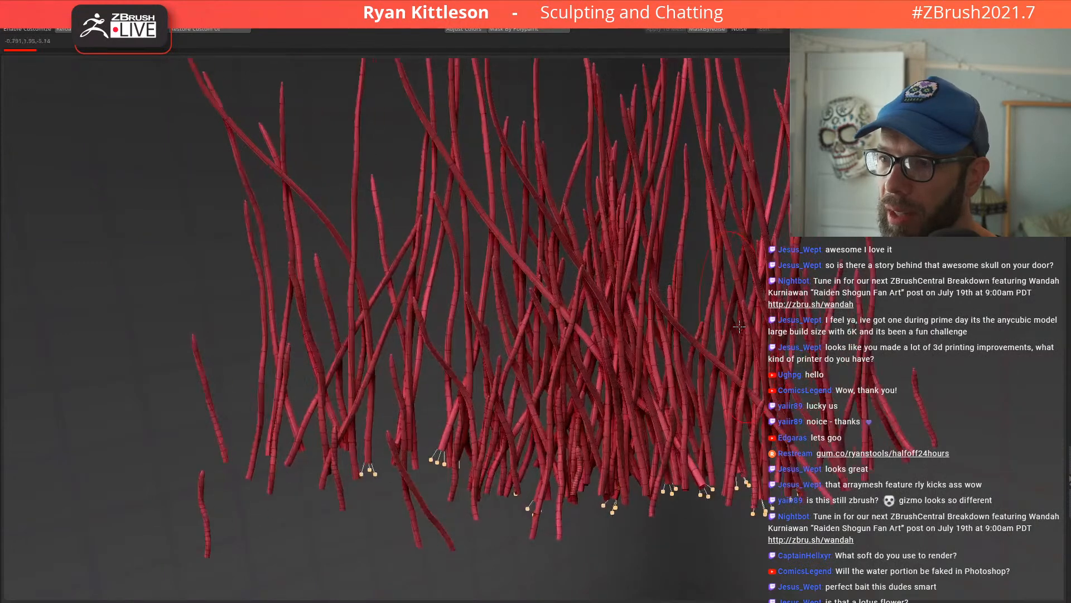
{"action": "key", "text": "shift+d"}
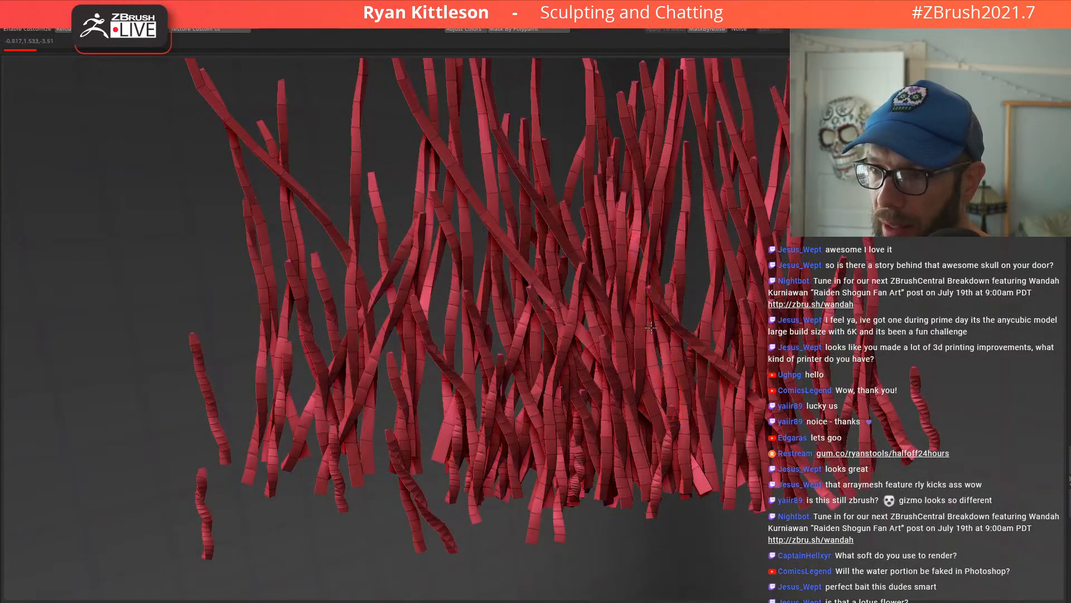
{"action": "right_click_drag", "start_coordinate": [637, 315], "coordinate": [585, 417]}
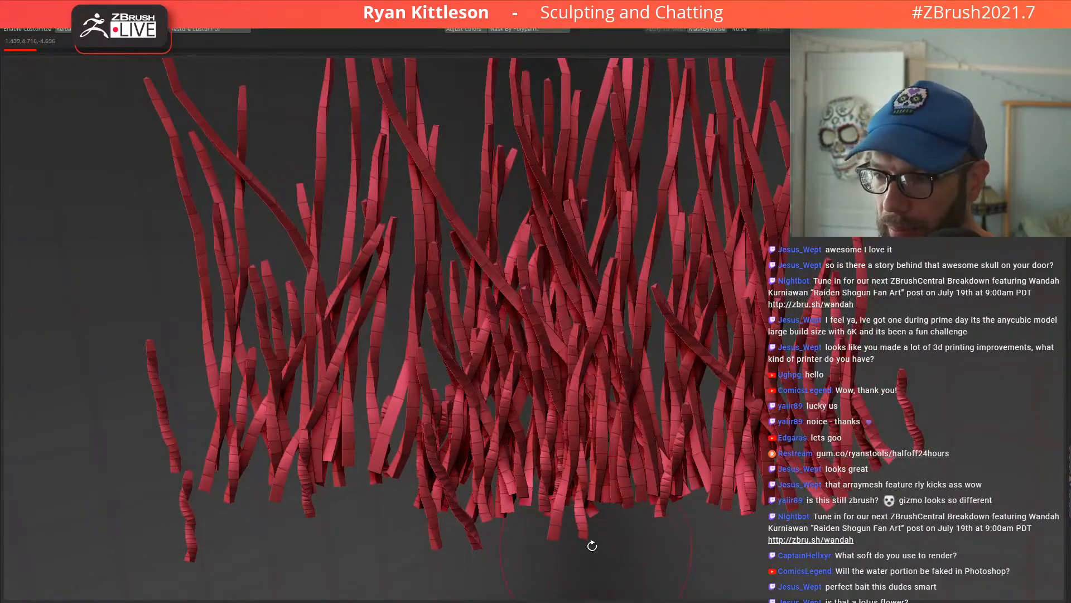
{"action": "key", "text": "d"}
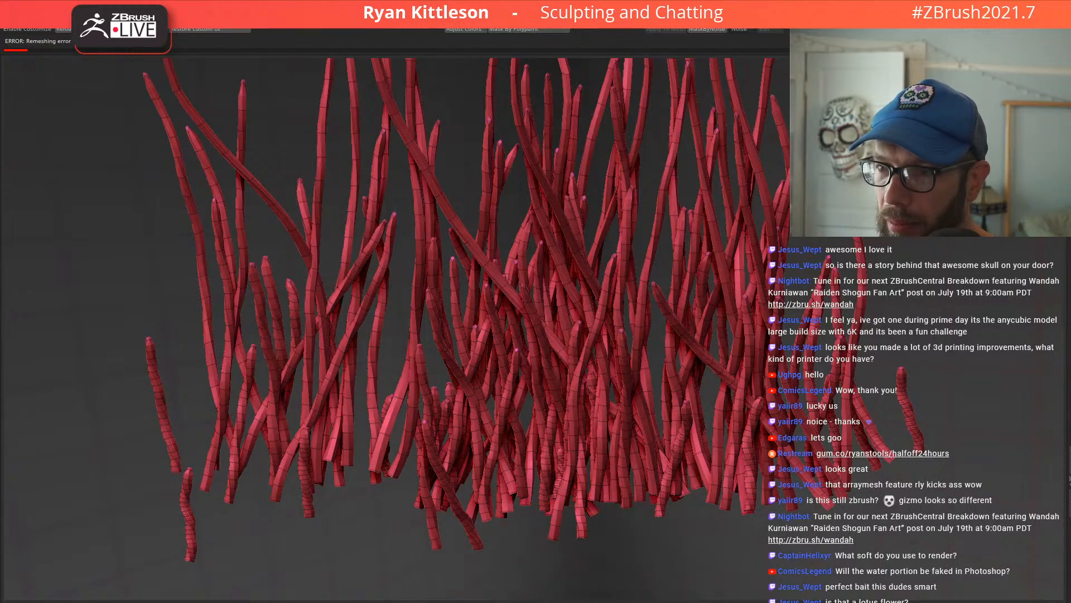
{"action": "right_click_drag", "start_coordinate": [417, 317], "coordinate": [428, 312]}
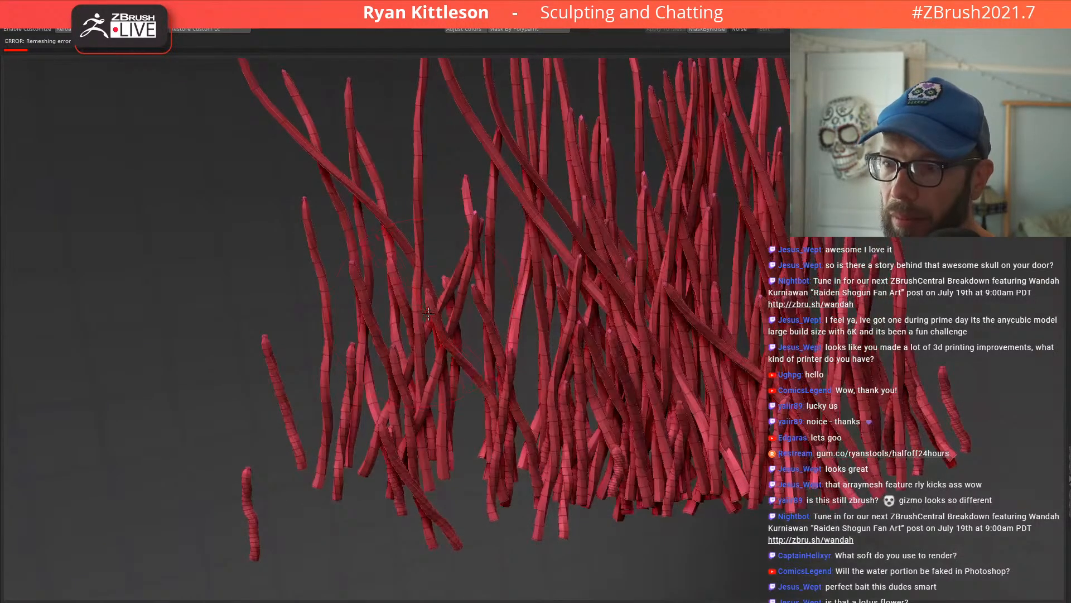
Step: Try to assign the weed stalks a new polygroup, then undo and return them to the higher subdivision level
{"action": "key", "text": "shift+f"}
{"action": "key", "text": "ctrl+w"}
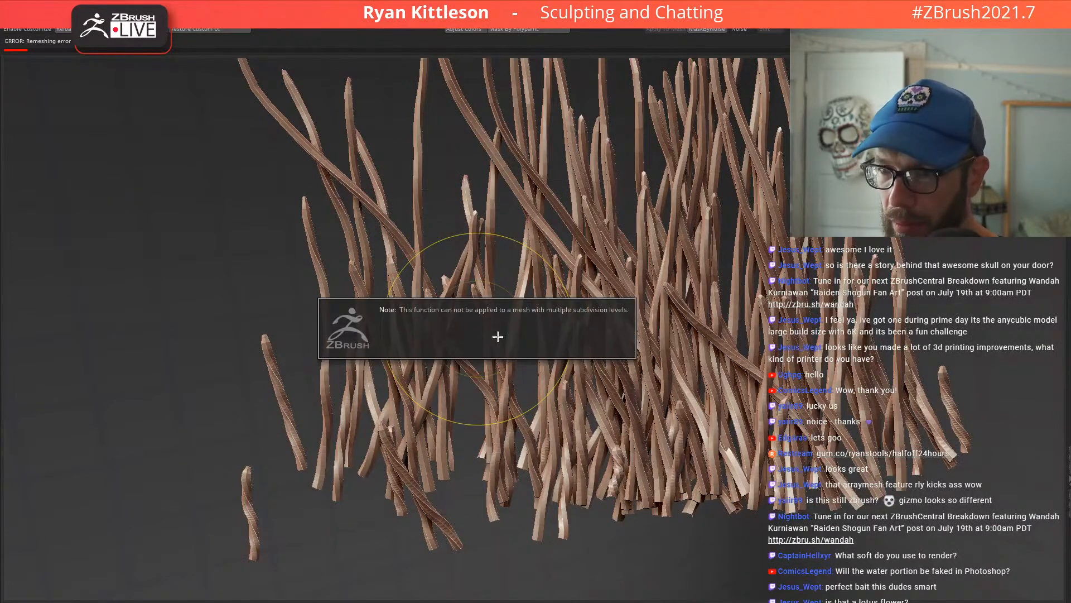
{"action": "key", "text": "ctrl+z"}
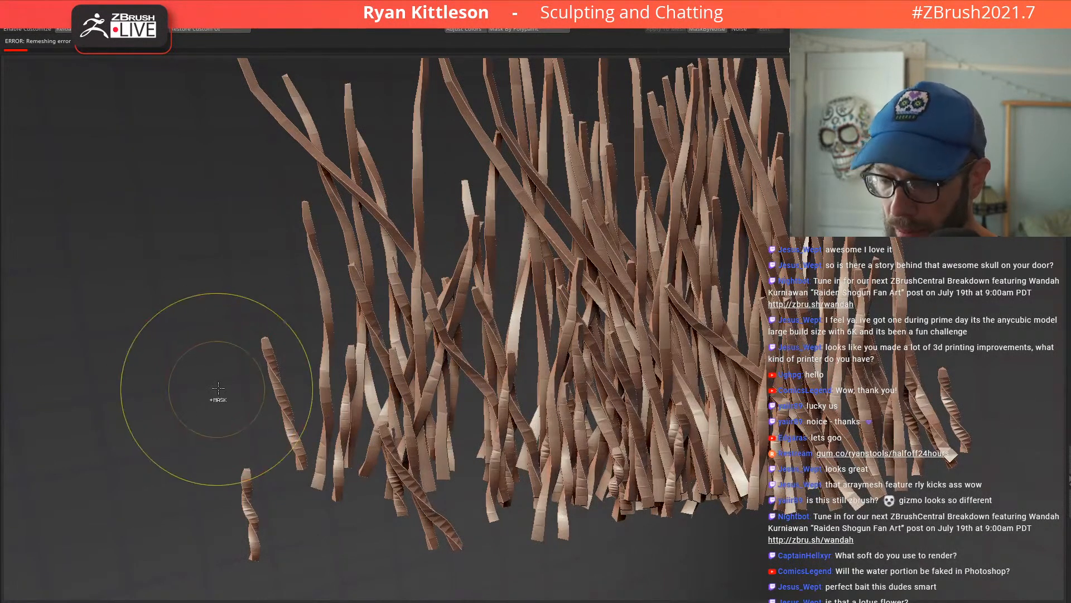
{"action": "key", "text": "d"}
Step: Inspect the sparse outer stalks, show the creature and ground with them again, and view the scene from directly above
{"action": "right_click_drag", "start_coordinate": [575, 374], "coordinate": [575, 293]}
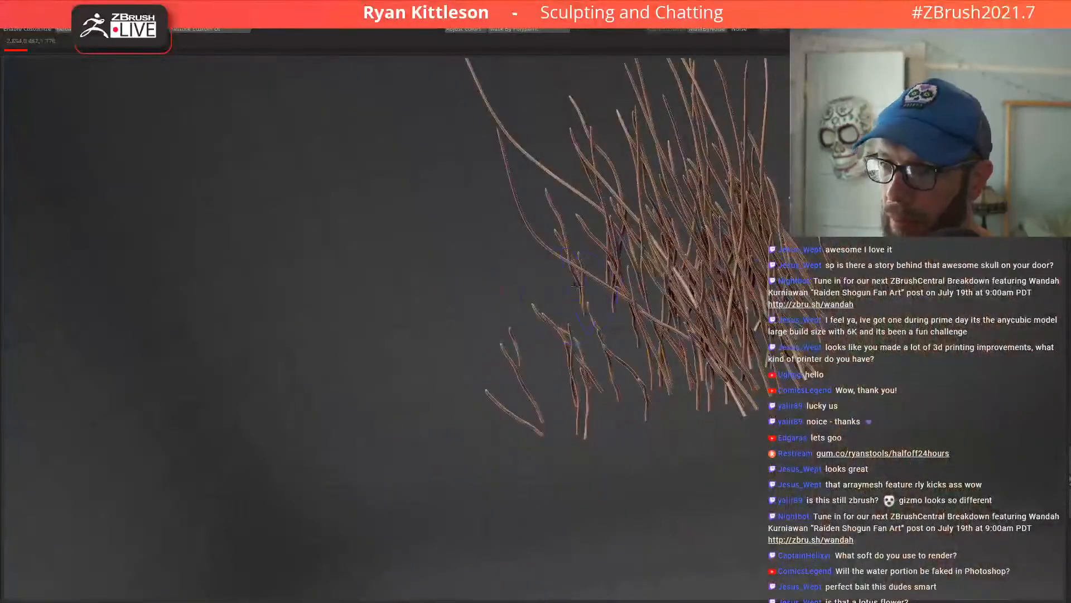
{"action": "right_click_drag", "start_coordinate": [610, 382], "coordinate": [585, 370], "text": "ctrl"}
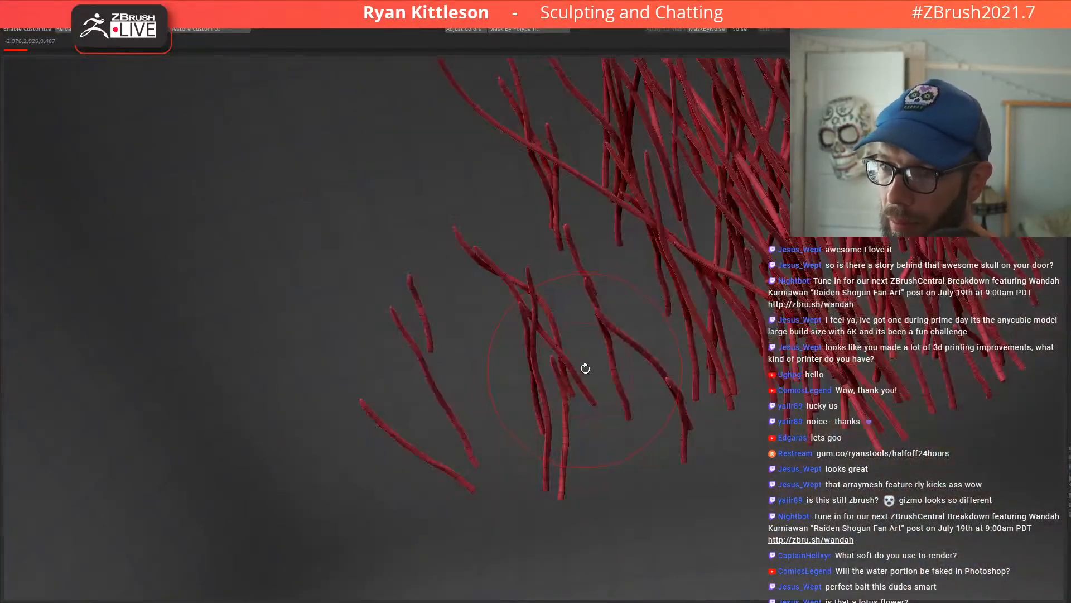
{"action": "key", "text": "space"}
{"action": "key", "text": "ctrl"}
{"action": "mouse_move", "coordinate": [575, 326]}
{"action": "right_mouse_down"}
{"action": "mouse_move", "coordinate": [574, 356]}
{"action": "mouse_move", "coordinate": [668, 370]}
{"action": "right_mouse_up"}
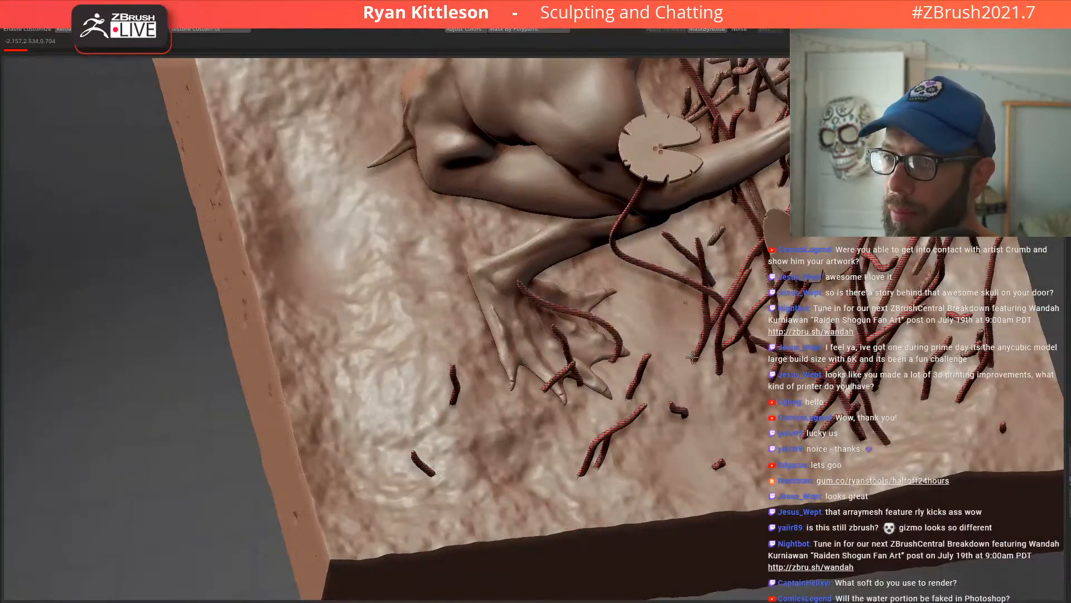
{"action": "right_click_drag", "start_coordinate": [483, 315], "coordinate": [627, 261]}
{"action": "left_click_drag", "start_coordinate": [804, 98], "coordinate": [365, 221], "text": "ctrl"}
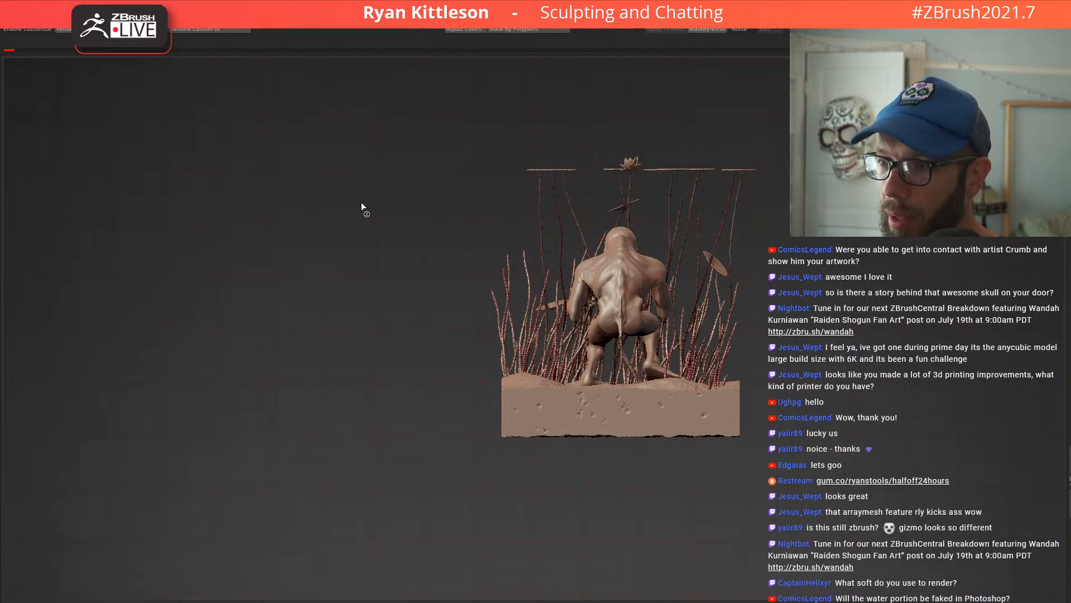
{"action": "left_click_drag", "start_coordinate": [362, 207], "coordinate": [778, 269]}
{"action": "right_click_drag", "start_coordinate": [778, 269], "coordinate": [761, 303], "text": "alt"}
{"action": "right_click_drag", "start_coordinate": [765, 210], "coordinate": [775, 229], "text": "ctrl"}
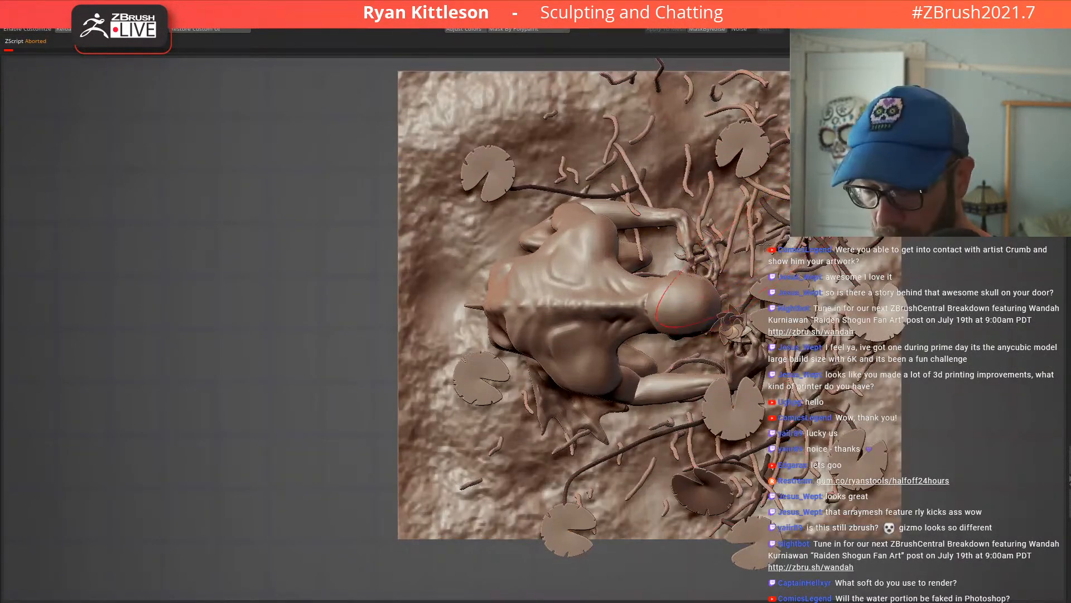
Step: Move several individual weed stalks onto the bare ground beside and behind the creature
{"action": "key", "text": "space"}
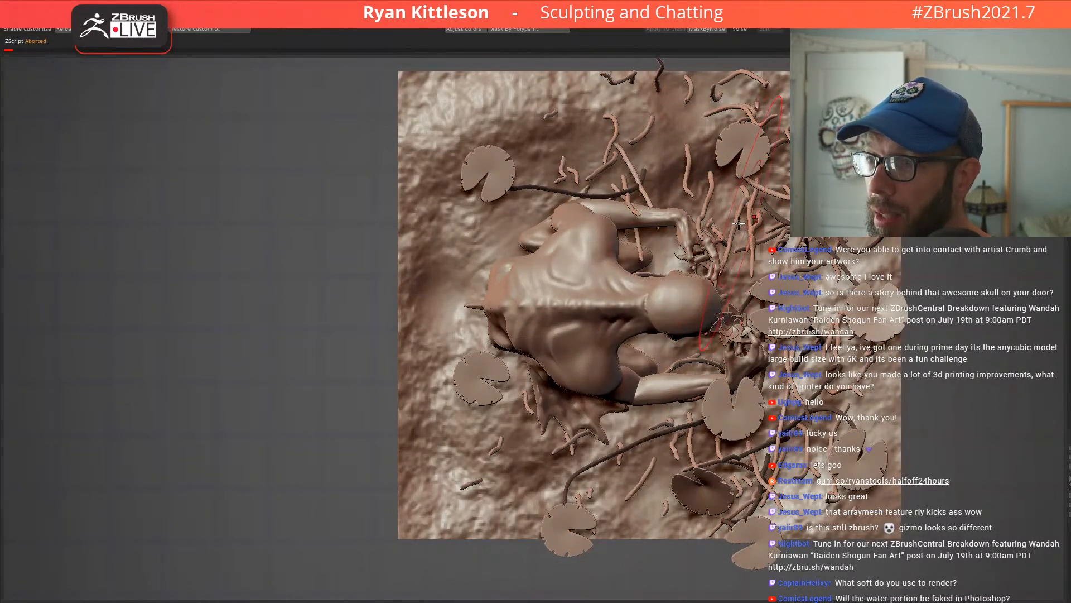
{"action": "mouse_move", "coordinate": [697, 192]}
{"action": "right_mouse_down"}
{"action": "mouse_move", "coordinate": [721, 159]}
{"action": "mouse_move", "coordinate": [651, 119]}
{"action": "right_mouse_up"}
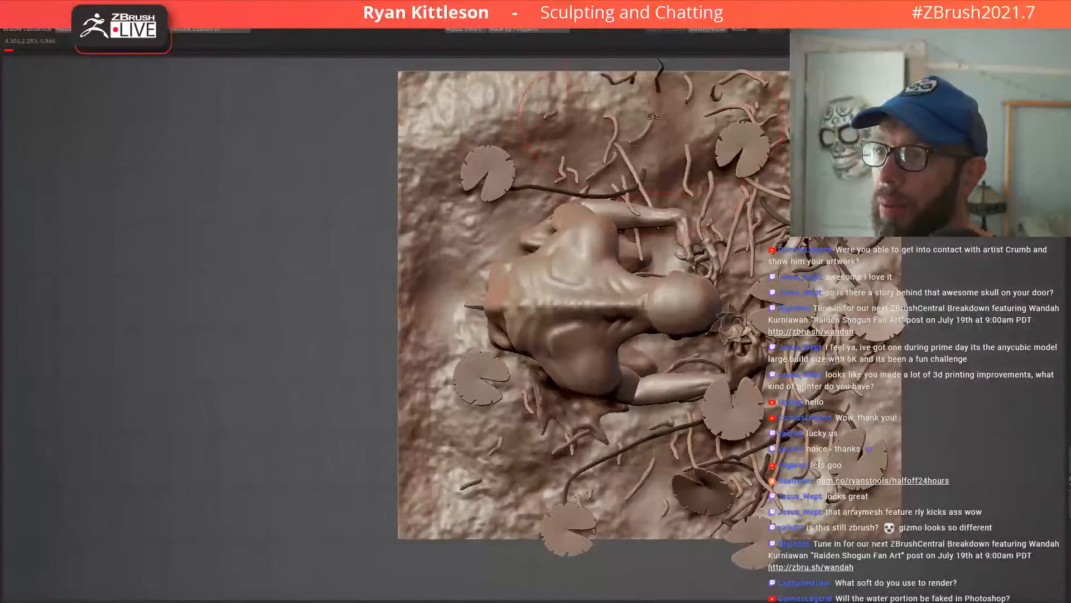
{"action": "key", "text": "space"}
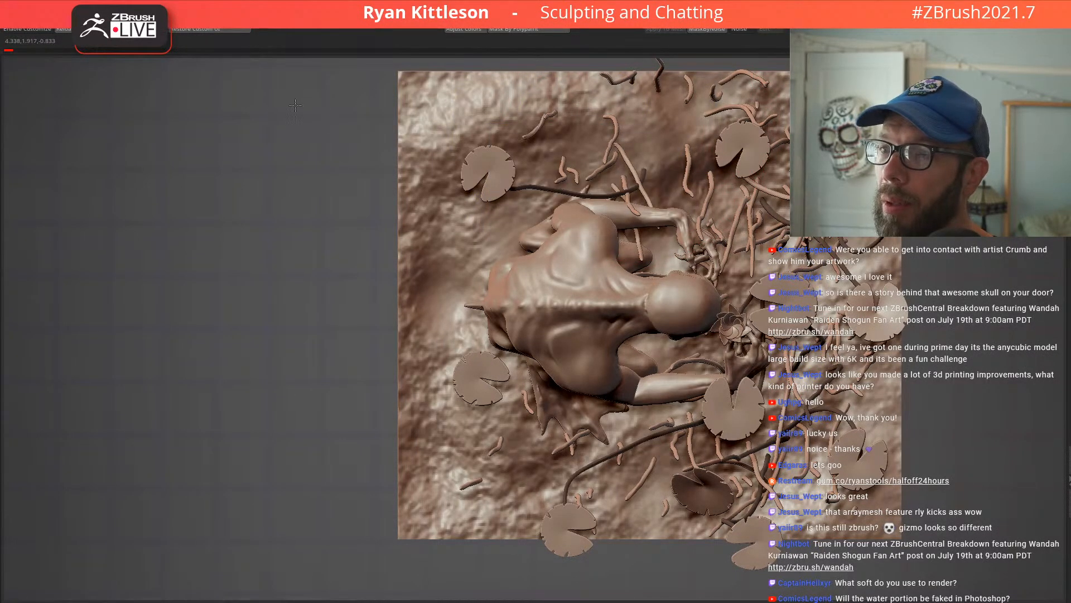
{"action": "left_click_drag", "start_coordinate": [442, 119], "coordinate": [412, 119]}
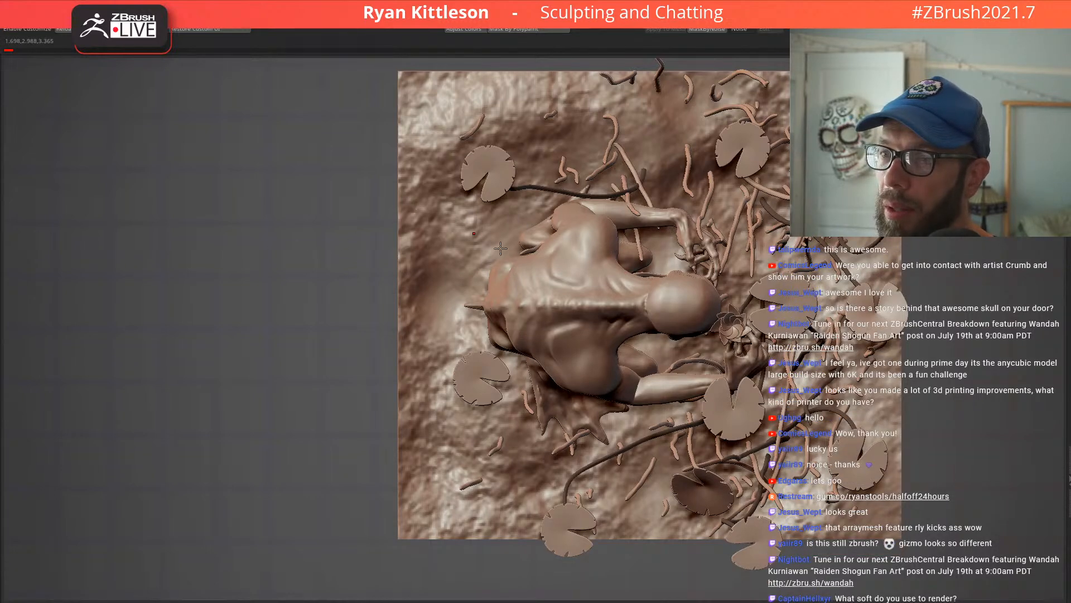
{"action": "left_click_drag", "start_coordinate": [532, 250], "coordinate": [475, 240]}
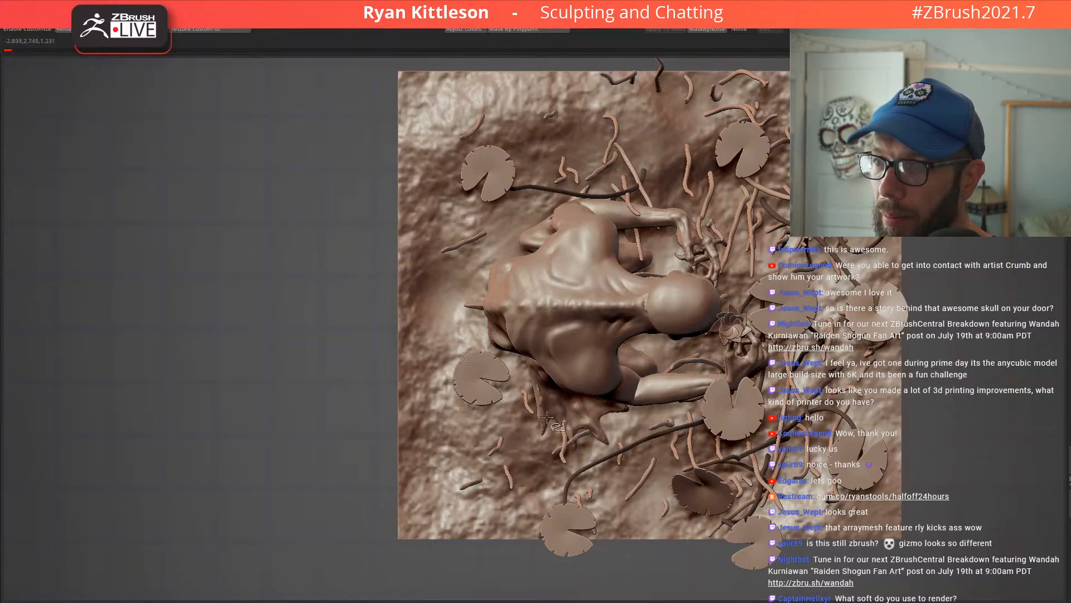
Step: Isolate the weed stalks and divide them into separate polygroups, one for each stalk
{"action": "key", "text": "w"}
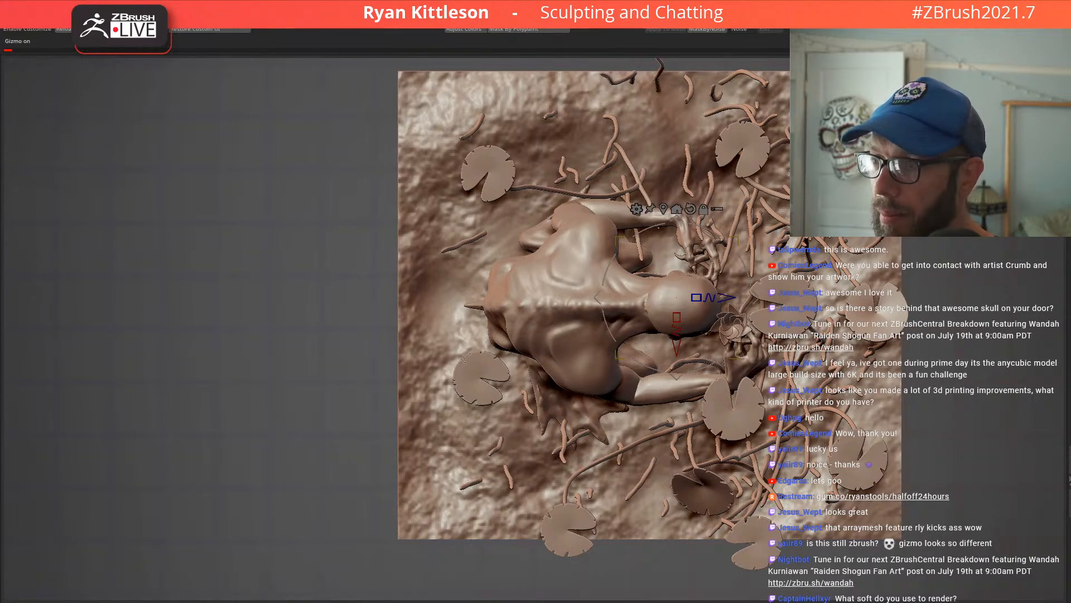
{"action": "left_click", "coordinate": [831, 335], "text": "alt"}
{"action": "left_click", "coordinate": [850, 330], "text": "ctrl+shift"}
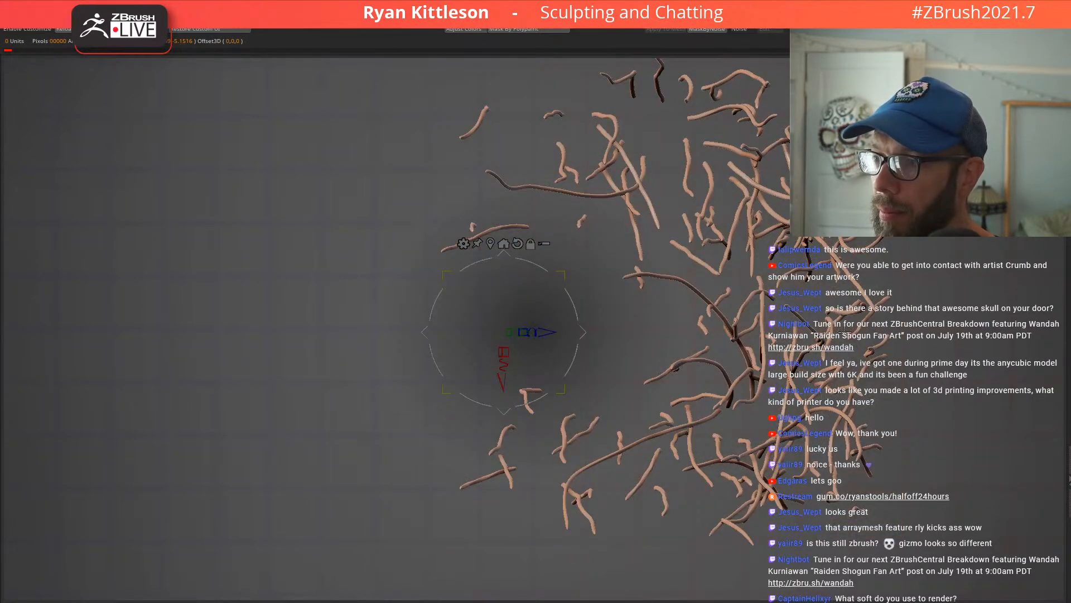
{"action": "key", "text": "shift+f"}
{"action": "key", "text": "ctrl+w"}
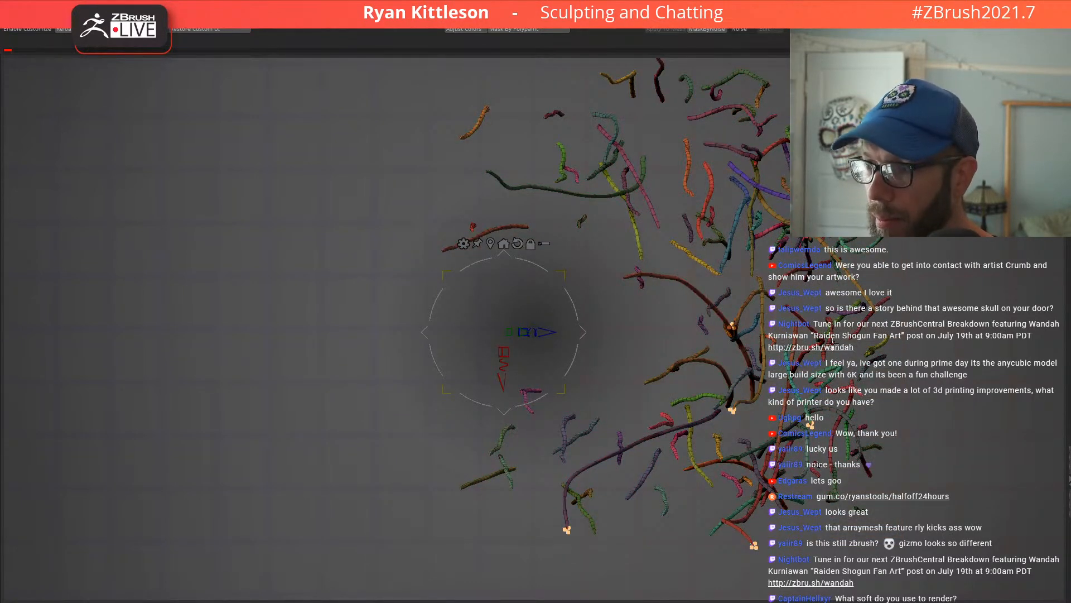
Step: Mask all weed stalks except one and move it onto the bare ground behind the creature's tail
{"action": "left_click", "coordinate": [834, 338], "text": "ctrl"}
{"action": "key", "text": "shift+f"}
{"action": "left_click_drag", "start_coordinate": [901, 336], "coordinate": [501, 323]}
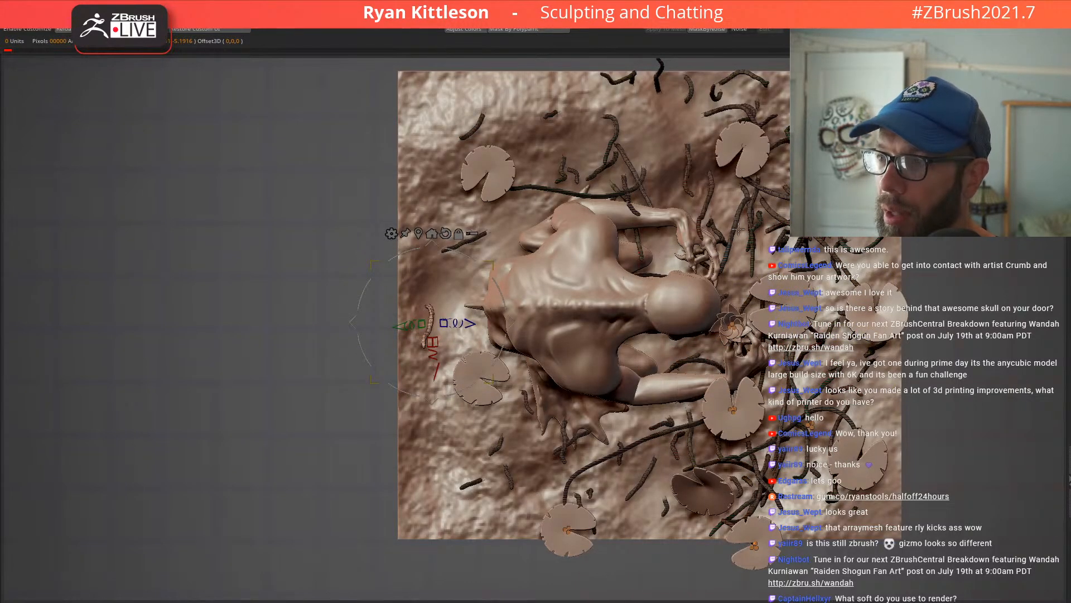
{"action": "key", "text": "ctrl+shift+a"}
{"action": "key", "text": "shift+f"}
{"action": "mouse_move", "coordinate": [279, 329]}
{"action": "left_mouse_down"}
{"action": "mouse_move", "coordinate": [187, 330]}
{"action": "mouse_move", "coordinate": [215, 296]}
{"action": "mouse_move", "coordinate": [234, 229]}
{"action": "mouse_move", "coordinate": [246, 351]}
{"action": "left_mouse_up"}
Step: Finish placing the weed stalks behind the creature and check their arrangement from the side and above
{"action": "key", "text": "q"}
{"action": "left_click_drag", "start_coordinate": [246, 234], "coordinate": [258, 418], "text": "alt"}
{"action": "mouse_move", "coordinate": [853, 199]}
{"action": "left_mouse_down", "text": "alt"}
{"action": "mouse_move", "coordinate": [474, 243]}
{"action": "mouse_move", "coordinate": [438, 265]}
{"action": "mouse_move", "coordinate": [477, 277]}
{"action": "left_mouse_up", "text": "alt"}
{"action": "left_click", "coordinate": [587, 253], "text": "alt"}
{"action": "right_click_drag", "start_coordinate": [594, 302], "coordinate": [625, 249]}
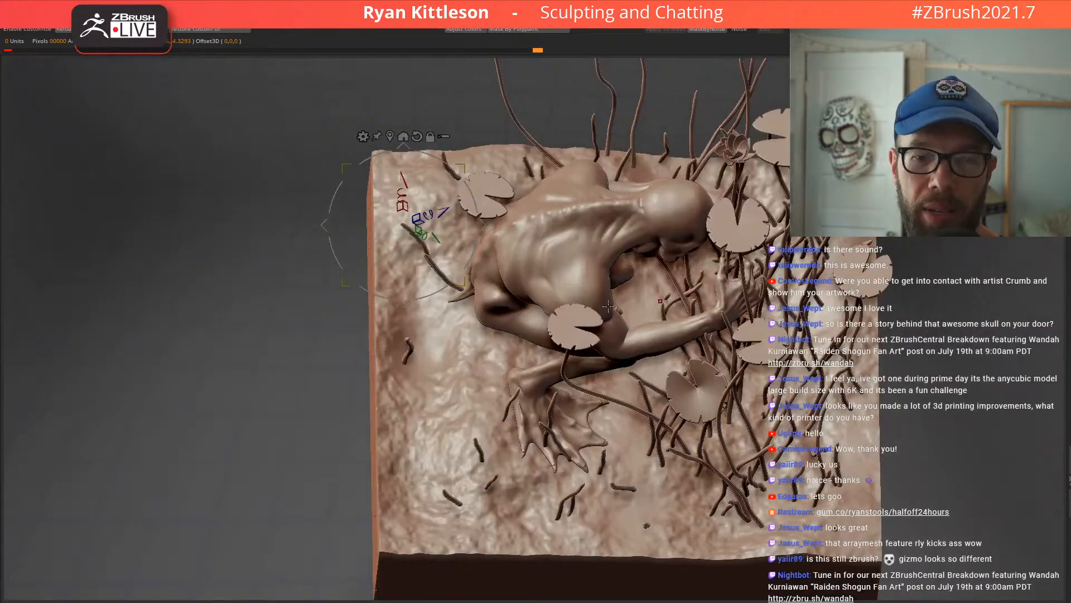
{"action": "right_click_drag", "start_coordinate": [608, 311], "coordinate": [636, 253]}
{"action": "right_click_drag", "start_coordinate": [638, 350], "coordinate": [637, 304]}
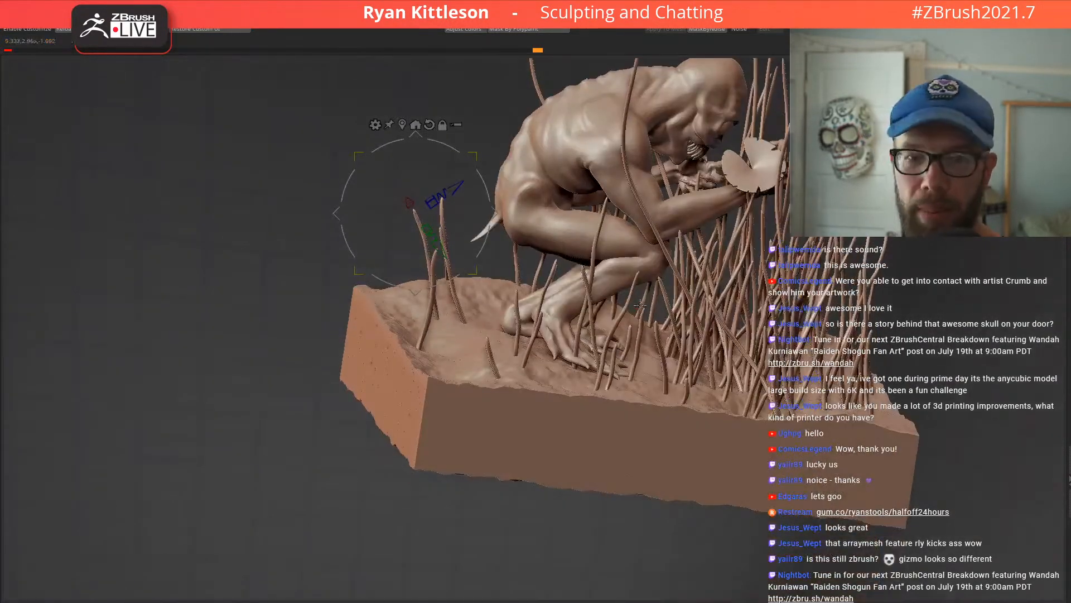
{"action": "right_click_drag", "start_coordinate": [670, 254], "coordinate": [652, 295]}
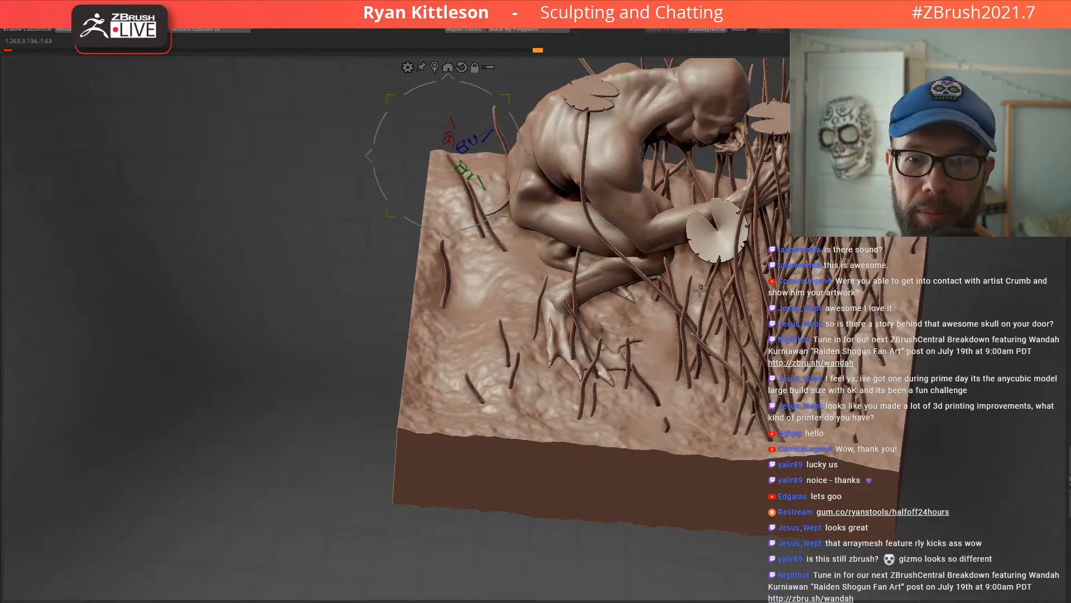
Step: Move three weed stalks onto the bare ground beside and behind the creature's tail
{"action": "mouse_move", "coordinate": [692, 296]}
{"action": "right_mouse_down"}
{"action": "mouse_move", "coordinate": [820, 324]}
{"action": "mouse_move", "coordinate": [803, 322]}
{"action": "mouse_move", "coordinate": [757, 360]}
{"action": "right_mouse_up"}
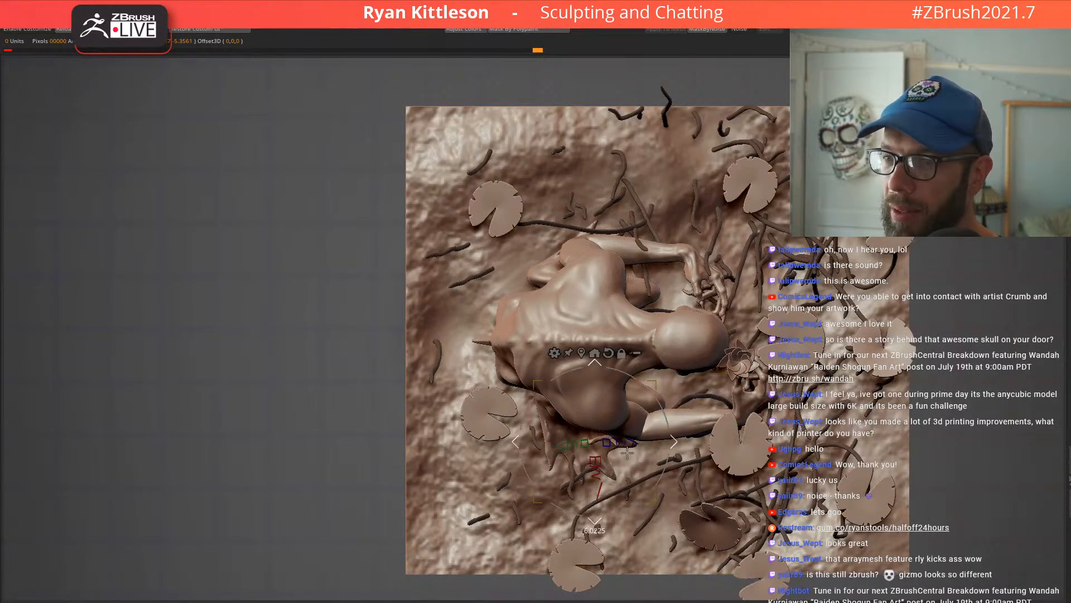
{"action": "left_click_drag", "start_coordinate": [576, 459], "coordinate": [516, 469]}
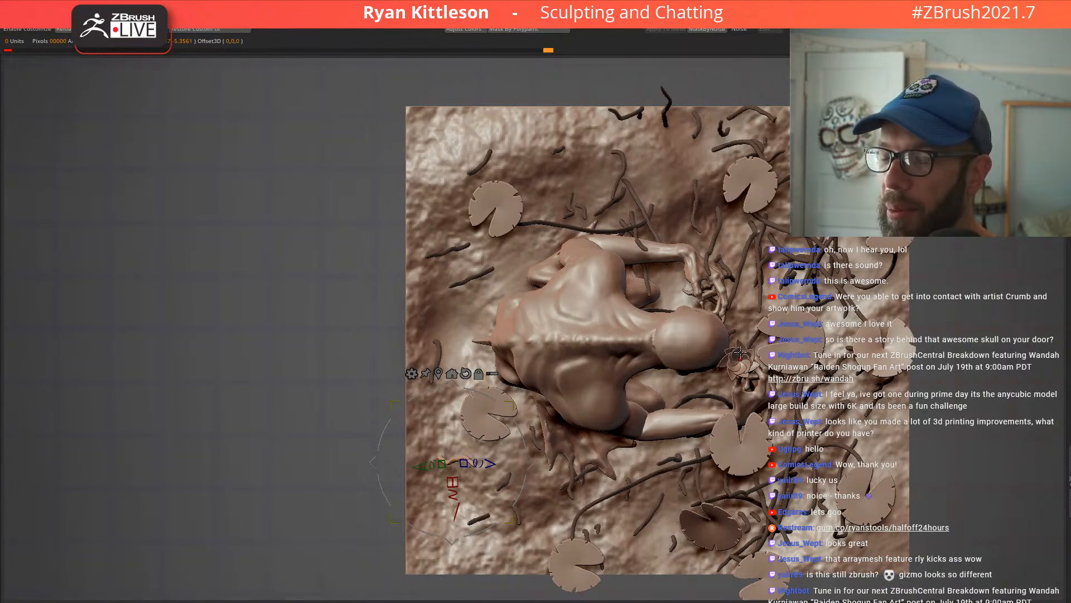
{"action": "left_click_drag", "start_coordinate": [759, 382], "coordinate": [742, 162]}
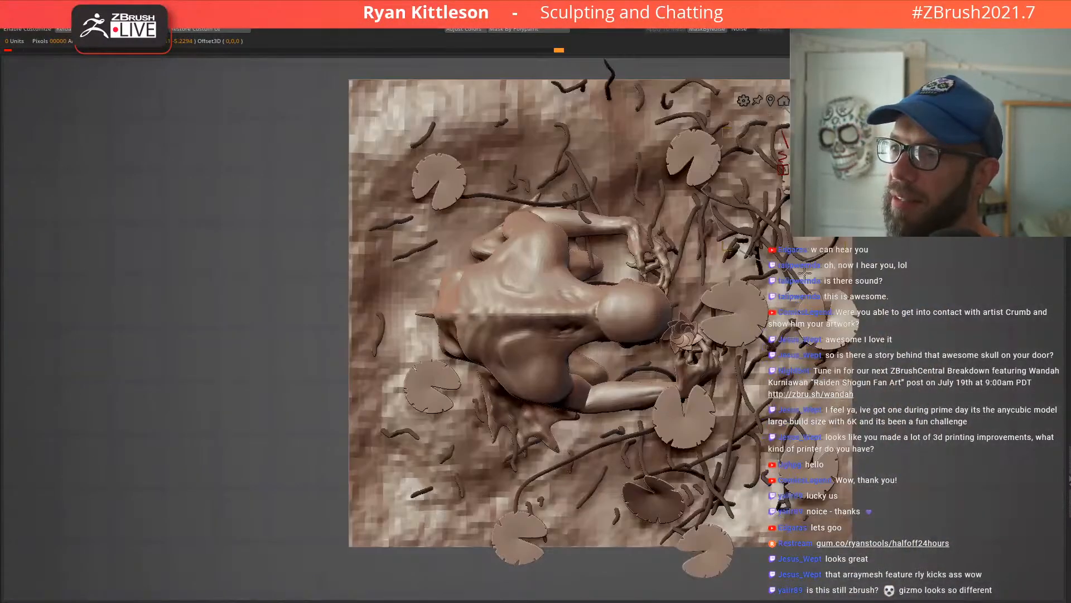
{"action": "key", "text": "w"}
{"action": "left_click_drag", "start_coordinate": [538, 160], "coordinate": [491, 142]}
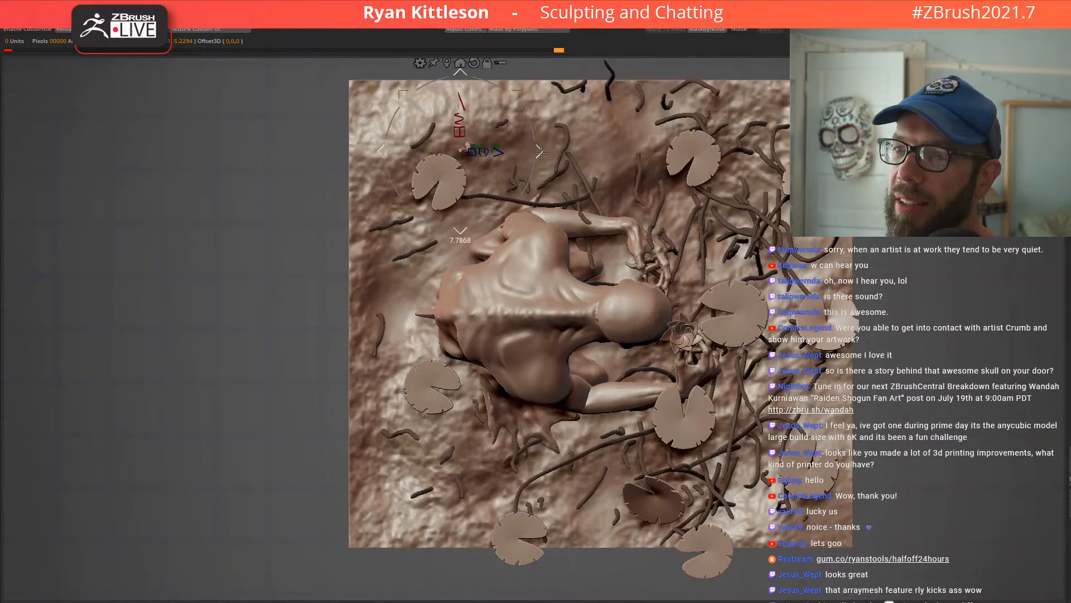
{"action": "left_click", "coordinate": [790, 286]}
{"action": "left_click_drag", "start_coordinate": [865, 288], "coordinate": [502, 299]}
Step: Move two weed stalks from the edge of the base inward toward the creature's shoulder
{"action": "left_click", "coordinate": [639, 93], "text": "ctrl"}
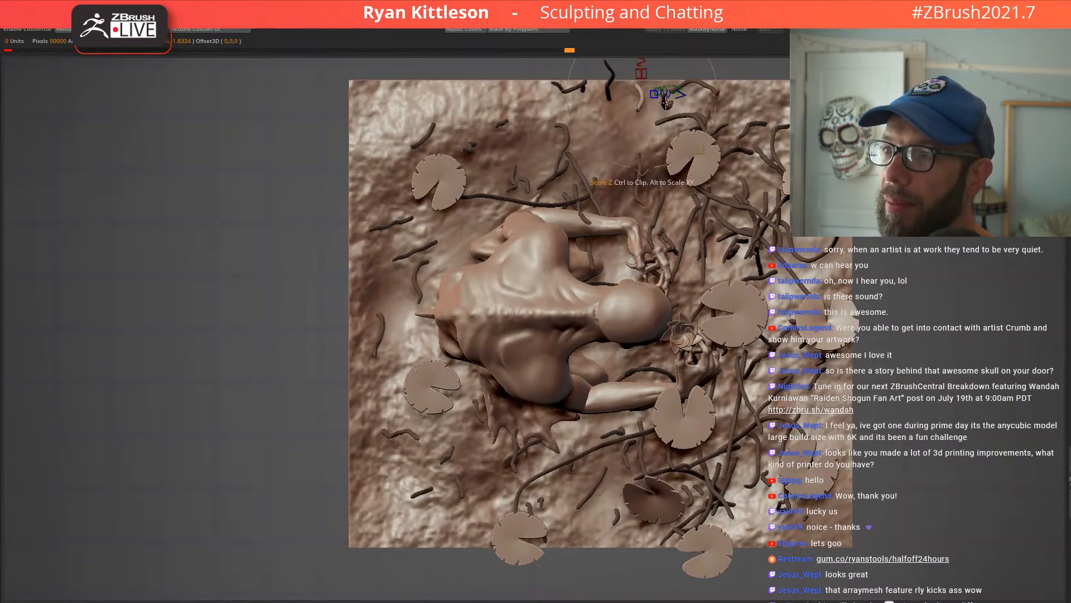
{"action": "left_click_drag", "start_coordinate": [709, 105], "coordinate": [552, 169]}
{"action": "left_click", "coordinate": [609, 93], "text": "ctrl"}
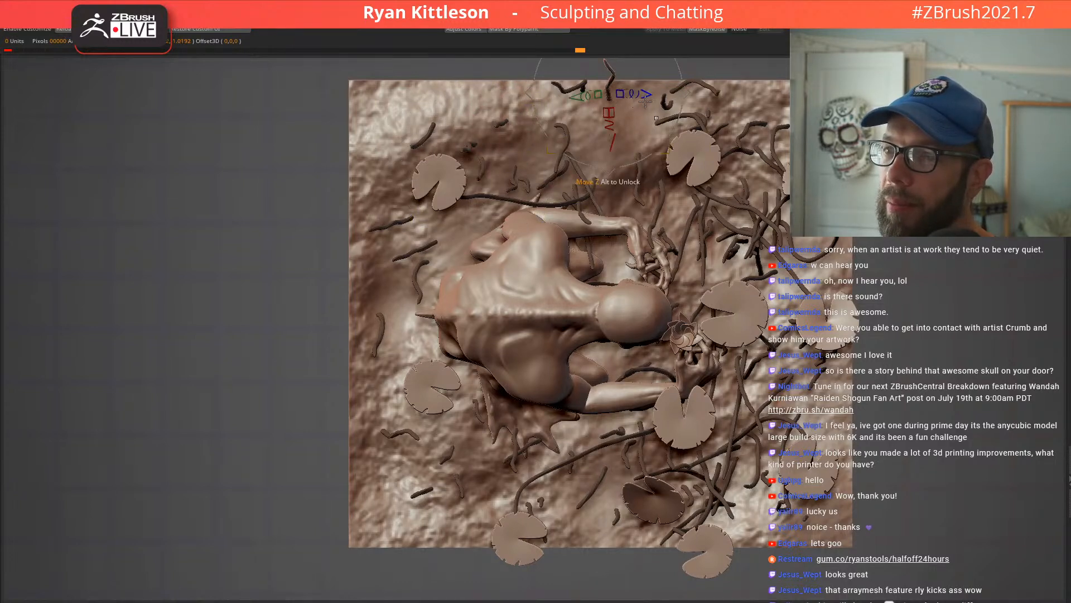
{"action": "left_click_drag", "start_coordinate": [679, 109], "coordinate": [678, 156]}
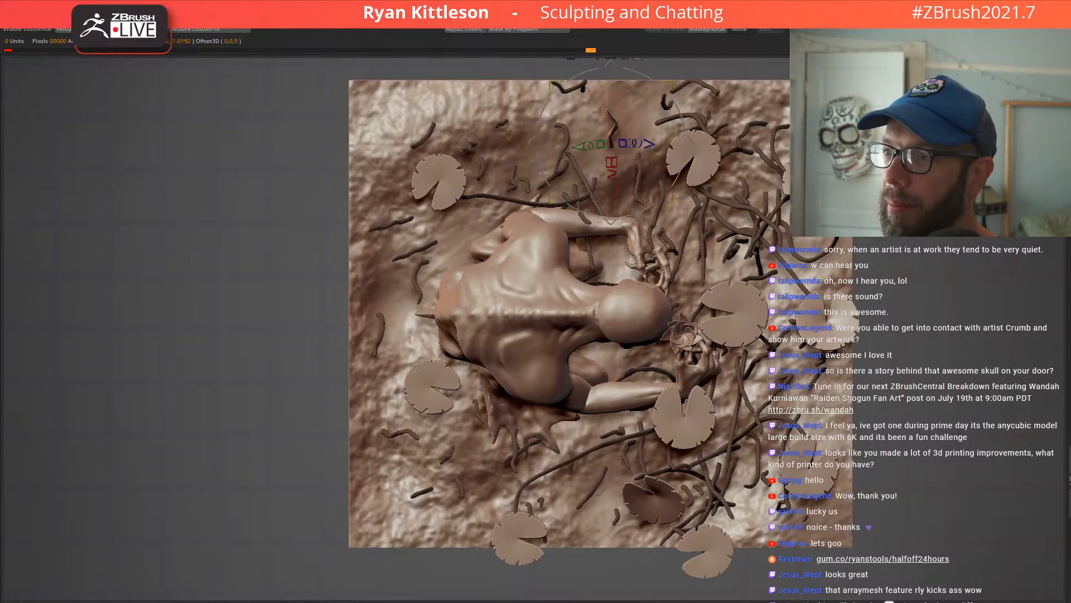
Step: Move weed stalks from the dense front clump to the sparse rear part of the base
{"action": "mouse_move", "coordinate": [747, 444]}
{"action": "right_mouse_down"}
{"action": "mouse_move", "coordinate": [762, 426]}
{"action": "mouse_move", "coordinate": [760, 462]}
{"action": "right_mouse_up"}
{"action": "left_click_drag", "start_coordinate": [832, 474], "coordinate": [486, 408], "text": "alt"}
{"action": "right_click_drag", "start_coordinate": [753, 406], "coordinate": [739, 330]}
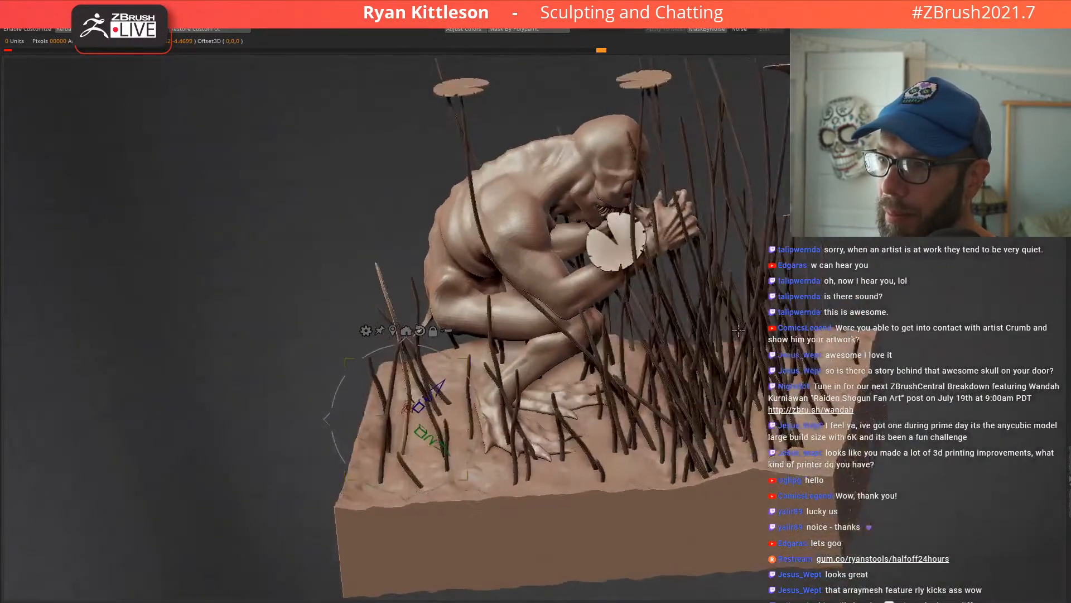
{"action": "left_click", "coordinate": [698, 343]}
{"action": "right_click_drag", "start_coordinate": [702, 390], "coordinate": [713, 365], "text": "shift"}
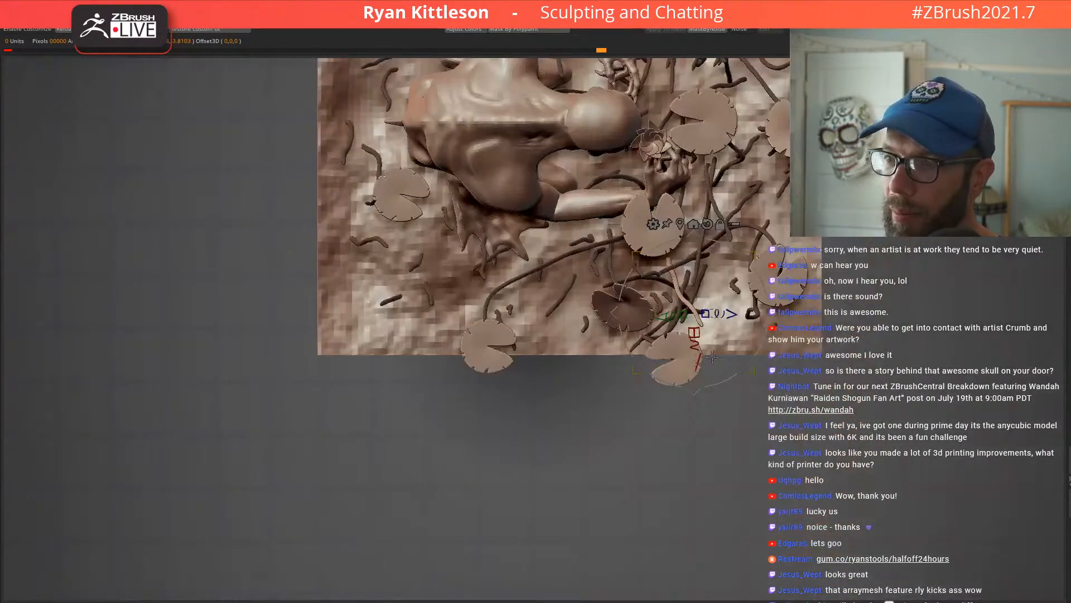
{"action": "right_click_drag", "start_coordinate": [769, 314], "coordinate": [791, 406], "text": "alt"}
{"action": "mouse_move", "coordinate": [790, 405]}
{"action": "left_mouse_down"}
{"action": "mouse_move", "coordinate": [598, 264]}
{"action": "mouse_move", "coordinate": [524, 148]}
{"action": "mouse_move", "coordinate": [509, 146]}
{"action": "left_mouse_up"}
Step: Move two weed stalks from the front onto the bare ground on either side of the creature's hips
{"action": "right_click_drag", "start_coordinate": [575, 251], "coordinate": [603, 143]}
{"action": "right_click_drag", "start_coordinate": [797, 378], "coordinate": [775, 380]}
{"action": "mouse_move", "coordinate": [690, 412]}
{"action": "right_mouse_down"}
{"action": "mouse_move", "coordinate": [742, 330]}
{"action": "mouse_move", "coordinate": [826, 407]}
{"action": "mouse_move", "coordinate": [871, 397]}
{"action": "right_mouse_up"}
{"action": "left_click", "coordinate": [740, 316]}
{"action": "left_click_drag", "start_coordinate": [788, 153], "coordinate": [524, 343]}
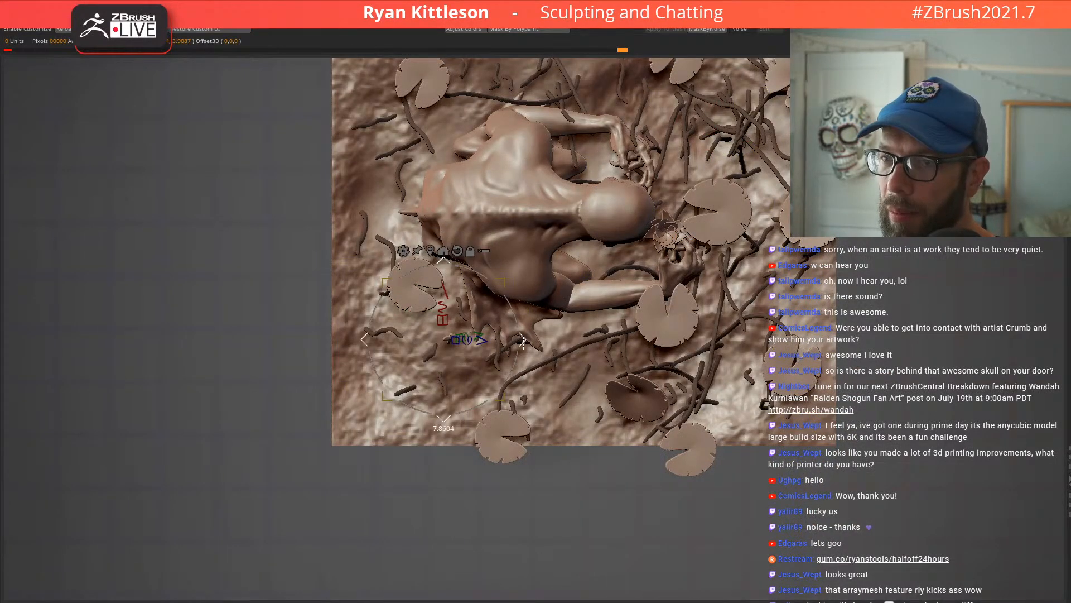
{"action": "left_click", "coordinate": [714, 144]}
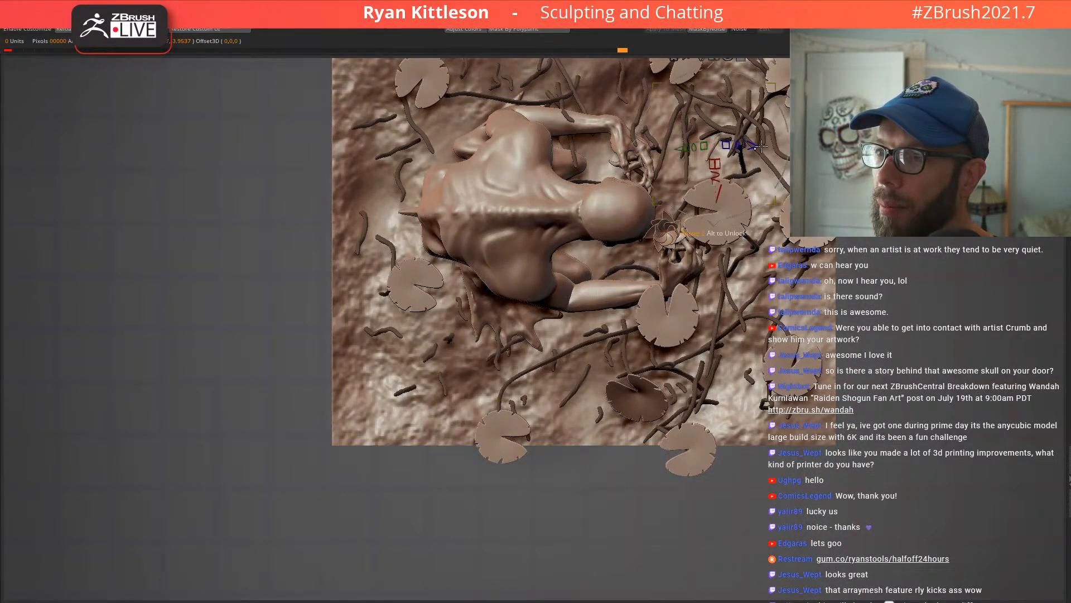
{"action": "left_click_drag", "start_coordinate": [787, 148], "coordinate": [512, 122]}
Step: Shift one weed stalk near the rear foot and move another back beside the creature's shoulder
{"action": "right_click_drag", "start_coordinate": [696, 329], "coordinate": [693, 364]}
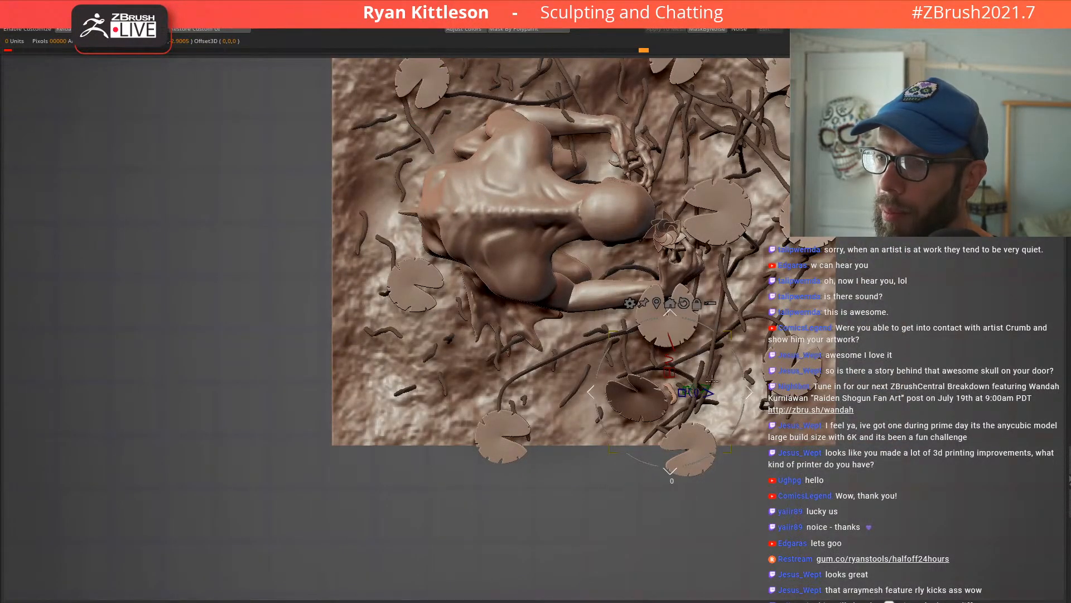
{"action": "left_click", "coordinate": [494, 379]}
{"action": "left_click_drag", "start_coordinate": [530, 381], "coordinate": [504, 379]}
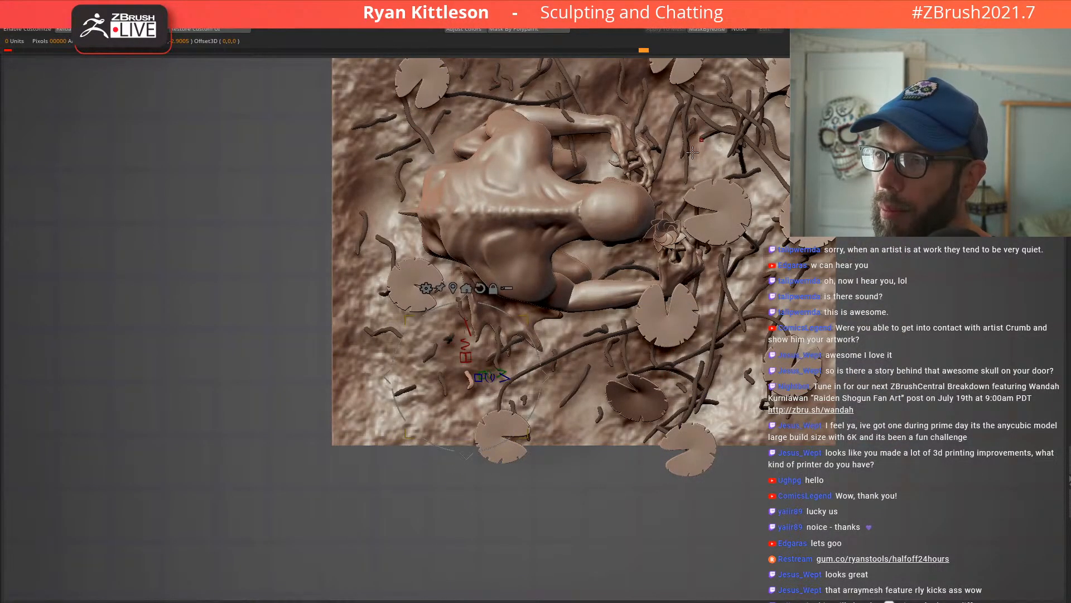
{"action": "left_click", "coordinate": [617, 122]}
{"action": "left_click_drag", "start_coordinate": [704, 116], "coordinate": [557, 108]}
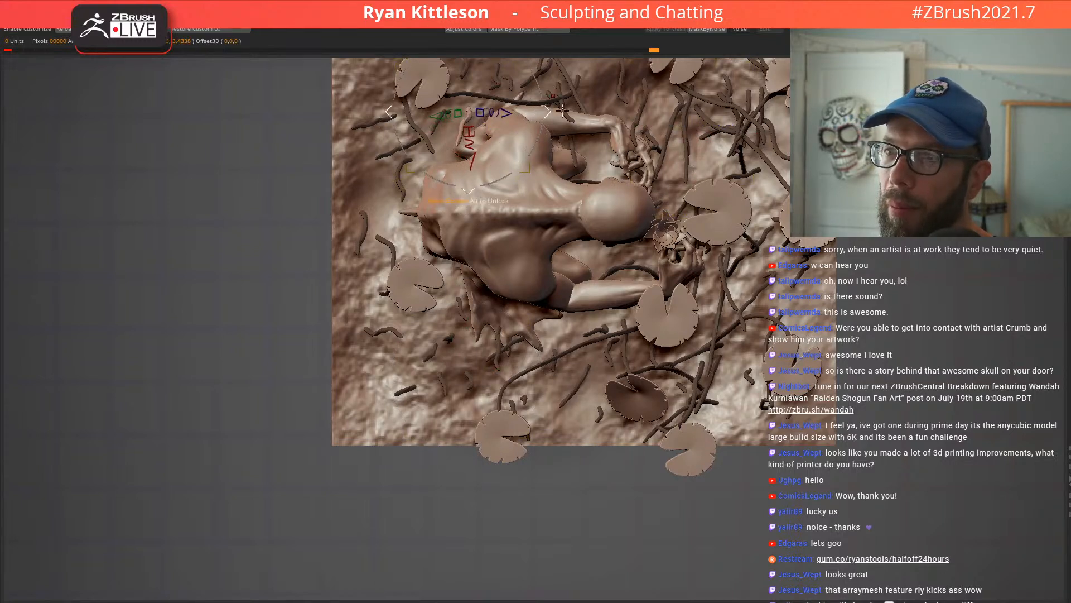
Step: Check the weed arrangement from behind and make the ground block the active subtool
{"action": "left_click_drag", "start_coordinate": [567, 315], "coordinate": [581, 270]}
{"action": "left_click_drag", "start_coordinate": [644, 334], "coordinate": [611, 259]}
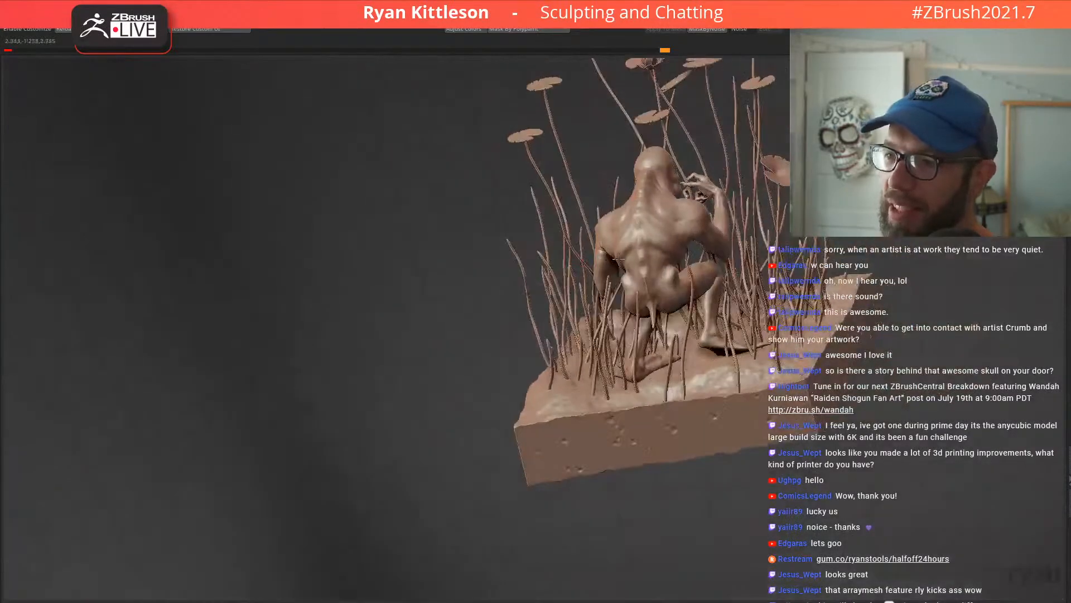
{"action": "left_click_drag", "start_coordinate": [764, 297], "coordinate": [519, 405]}
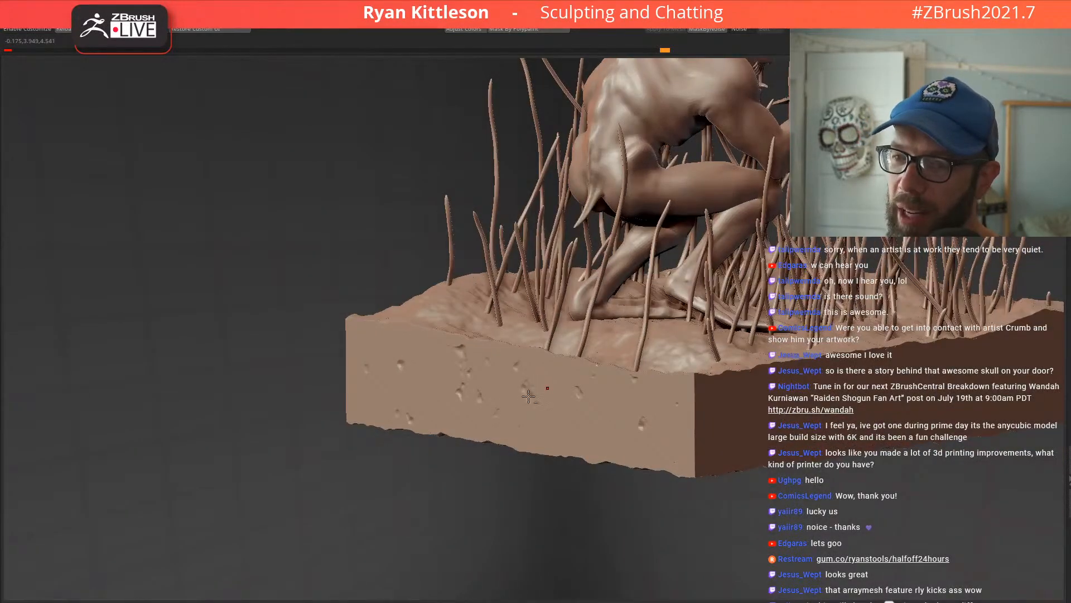
{"action": "right_click_drag", "start_coordinate": [529, 394], "coordinate": [557, 388]}
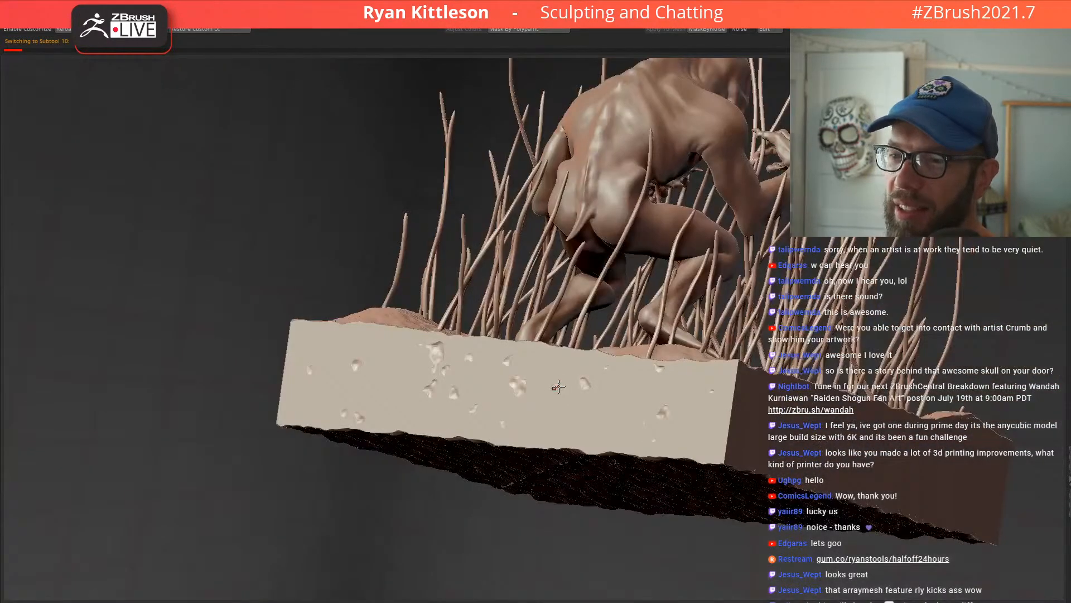
{"action": "right_click_drag", "start_coordinate": [653, 360], "coordinate": [575, 318]}
{"action": "right_click_drag", "start_coordinate": [592, 278], "coordinate": [399, 307]}
{"action": "mouse_move", "coordinate": [530, 323]}
{"action": "right_mouse_down"}
{"action": "mouse_move", "coordinate": [553, 318]}
{"action": "mouse_move", "coordinate": [540, 322]}
{"action": "right_mouse_up"}
Step: Adjust the transform gizmo's placement on the ground block, working from its long side
{"action": "key", "text": "y"}
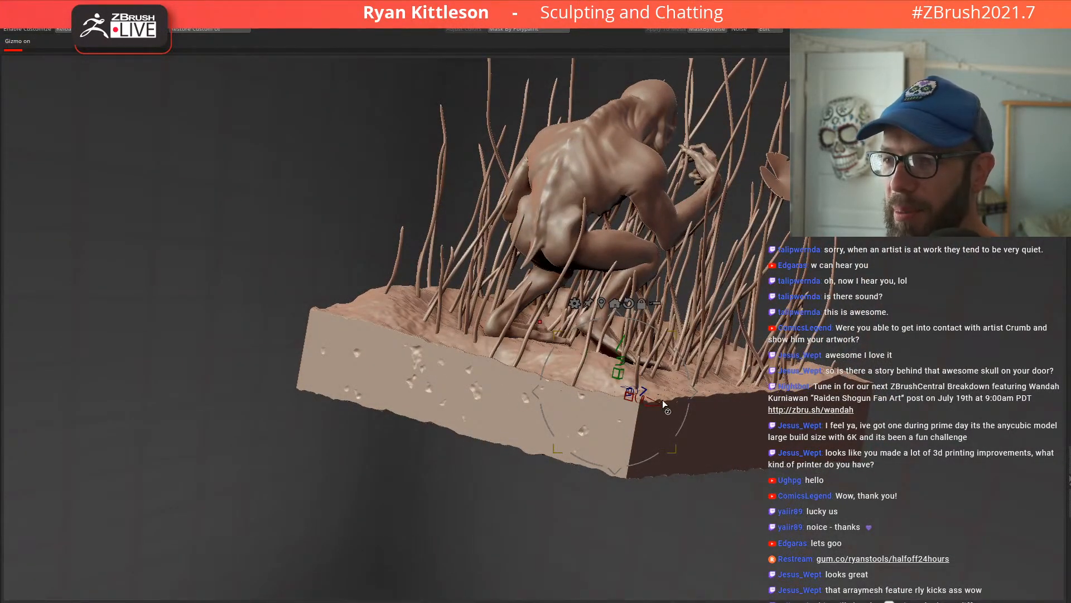
{"action": "right_click_drag", "start_coordinate": [662, 397], "coordinate": [412, 353]}
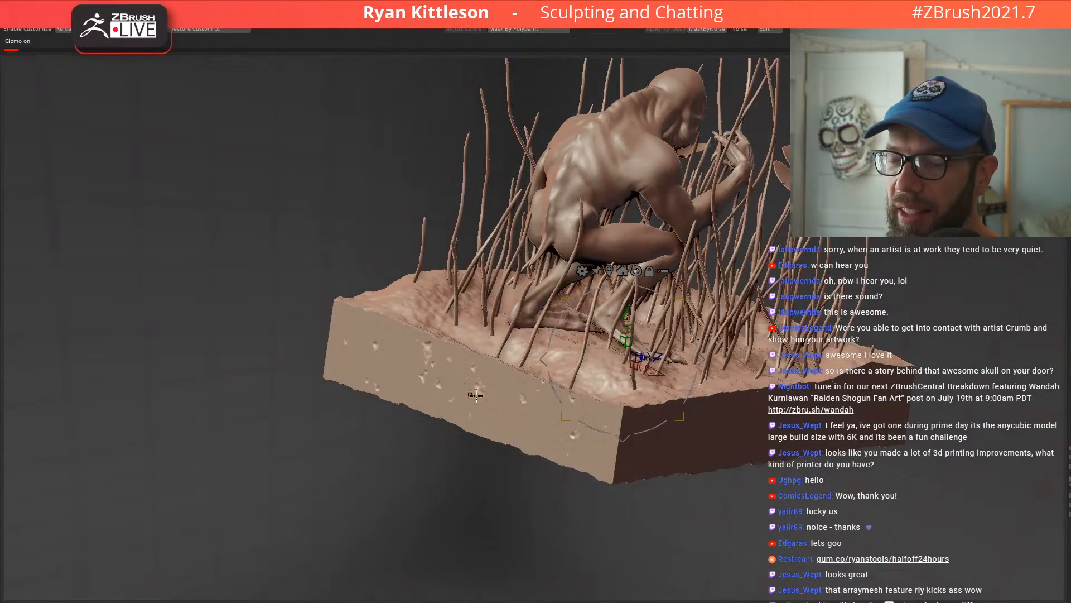
{"action": "right_click_drag", "start_coordinate": [578, 402], "coordinate": [625, 380]}
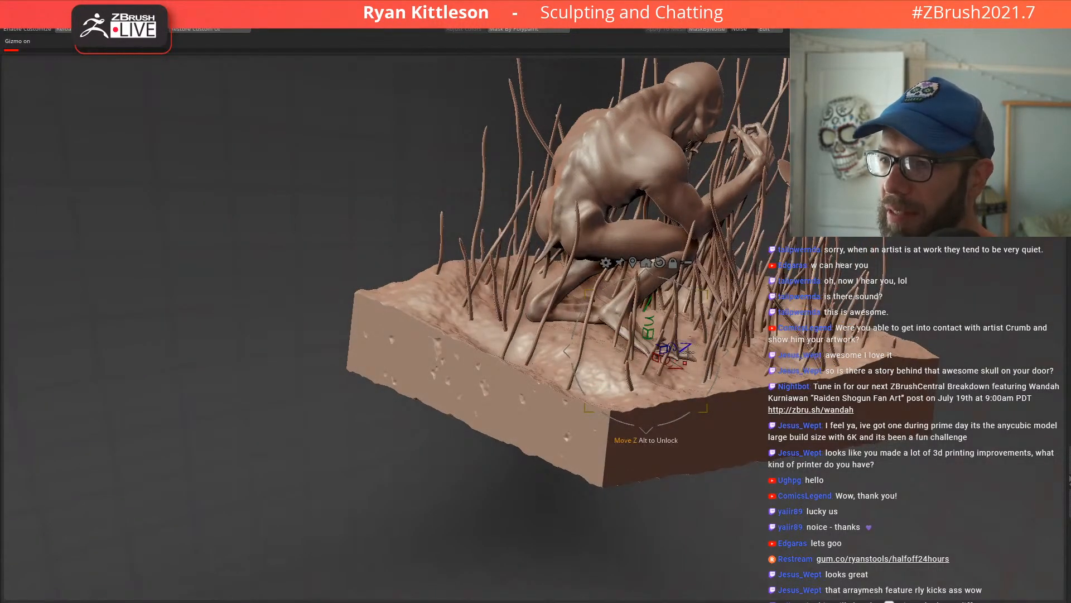
{"action": "left_click_drag", "start_coordinate": [688, 344], "coordinate": [545, 367], "text": "alt"}
{"action": "right_click_drag", "start_coordinate": [720, 446], "coordinate": [632, 402]}
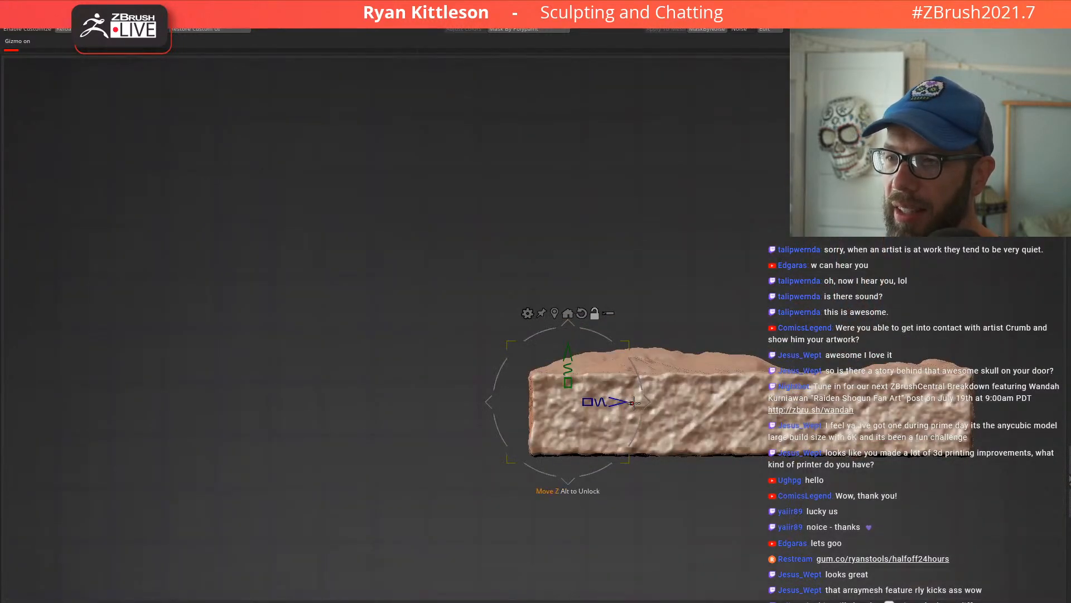
{"action": "left_click_drag", "start_coordinate": [619, 402], "coordinate": [585, 402], "text": "alt"}
{"action": "right_click_drag", "start_coordinate": [640, 369], "coordinate": [649, 360]}
{"action": "left_click_drag", "start_coordinate": [585, 393], "coordinate": [581, 390]}
{"action": "right_click_drag", "start_coordinate": [583, 391], "coordinate": [742, 375]}
{"action": "left_click_drag", "start_coordinate": [725, 362], "coordinate": [736, 358]}
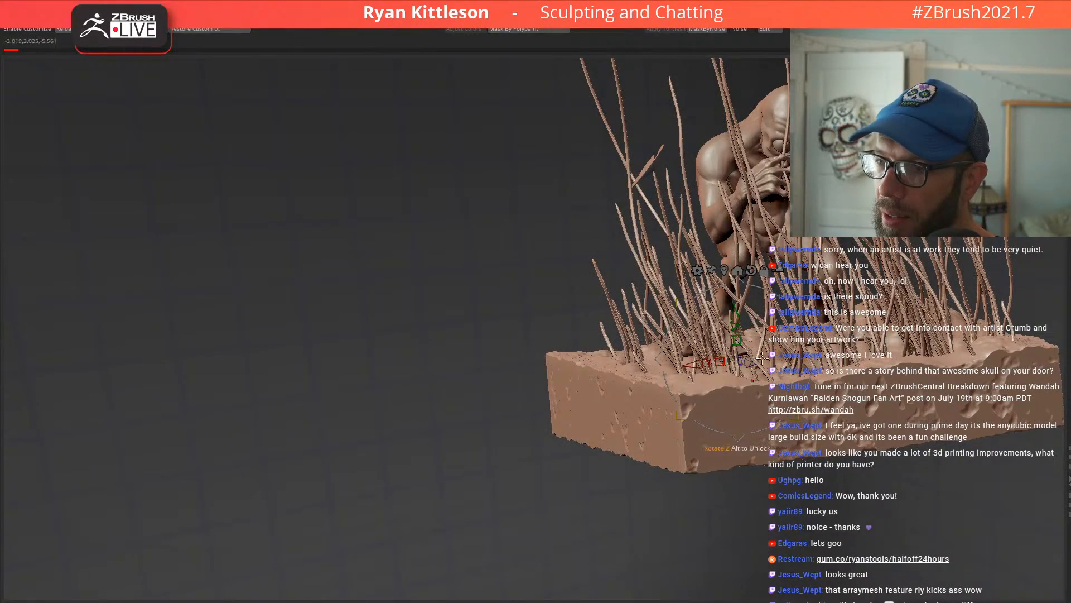
Step: Resize the brush and carve scattered pits along the ground block's long side wall
{"action": "right_click_drag", "start_coordinate": [629, 408], "coordinate": [561, 315]}
{"action": "right_click_drag", "start_coordinate": [735, 313], "coordinate": [669, 314]}
{"action": "right_click_drag", "start_coordinate": [804, 290], "coordinate": [657, 381], "text": "ctrl"}
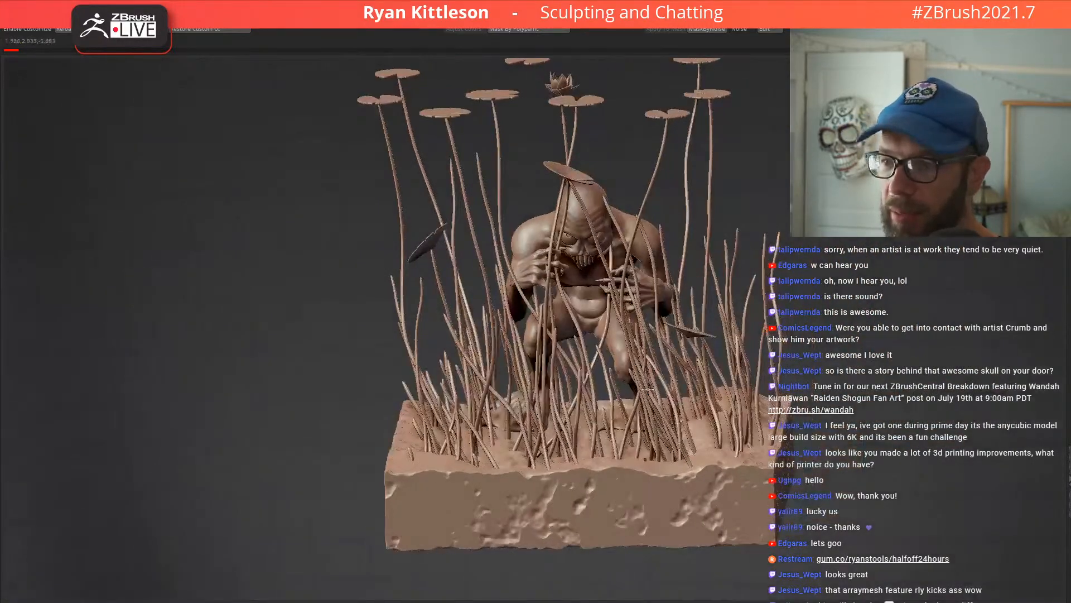
{"action": "right_click_drag", "start_coordinate": [608, 424], "coordinate": [598, 488]}
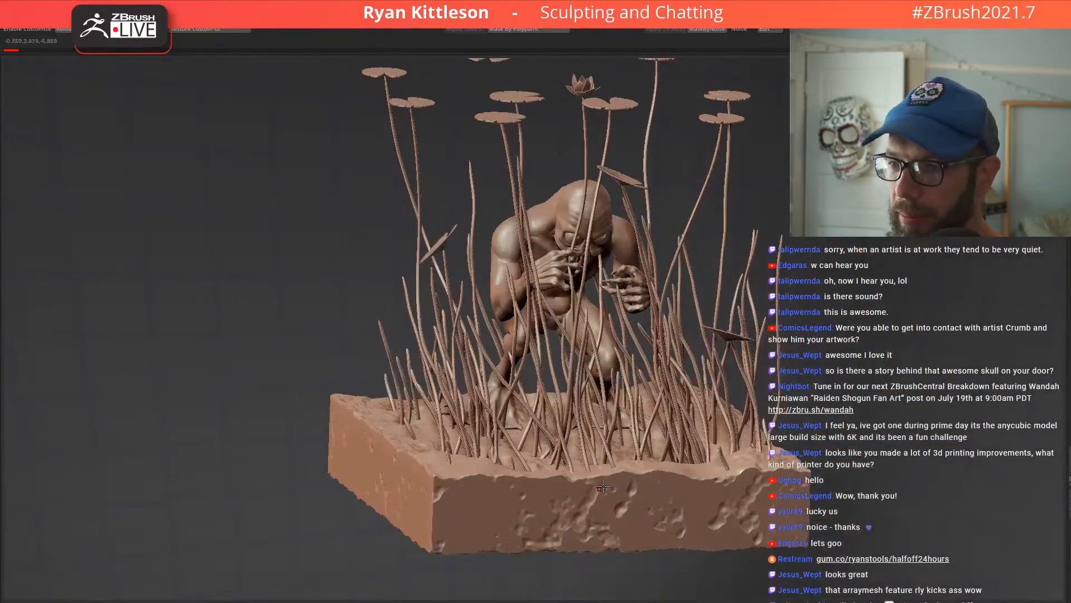
{"action": "key", "text": "space"}
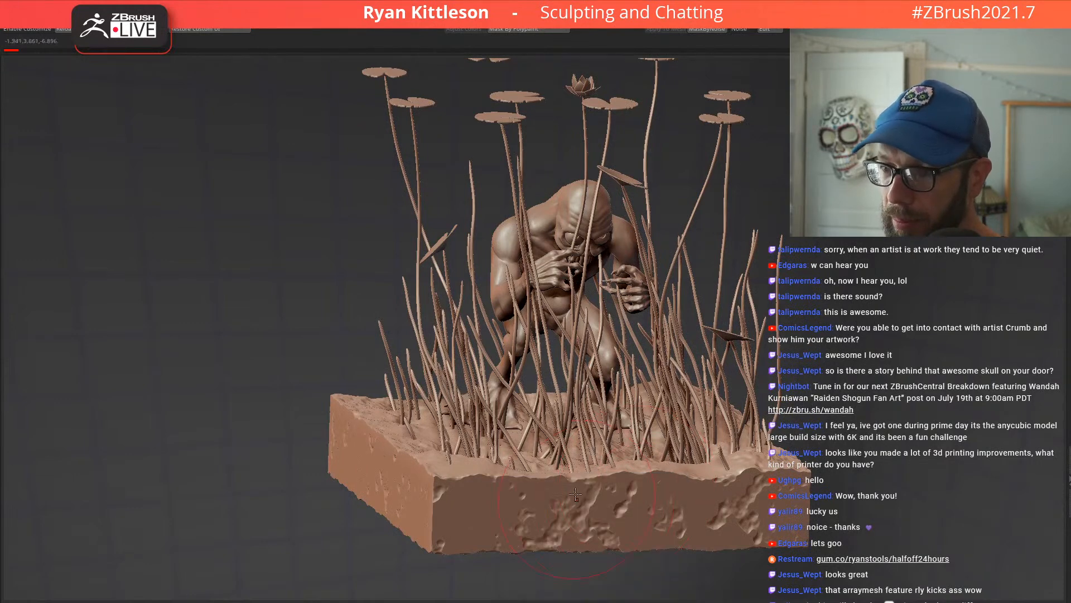
{"action": "scroll", "coordinate": [620, 477], "scroll_direction": "up", "scroll_amount": 5}
{"action": "mouse_move", "coordinate": [600, 476]}
{"action": "left_mouse_down", "text": "shift"}
{"action": "mouse_move", "coordinate": [580, 495]}
{"action": "mouse_move", "coordinate": [484, 502]}
{"action": "mouse_move", "coordinate": [307, 446]}
{"action": "mouse_move", "coordinate": [345, 467]}
{"action": "left_mouse_up", "text": "shift"}
{"action": "key", "text": "f"}
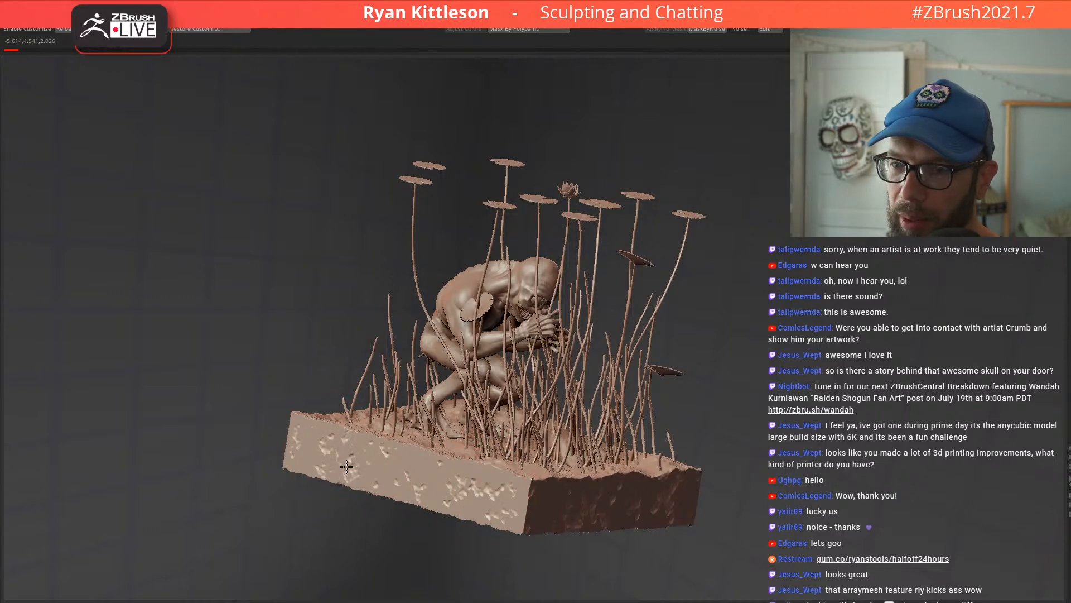
Step: Carve clusters of pits into the ground block's back wall below the creature's tail
{"action": "mouse_move", "coordinate": [379, 462]}
{"action": "right_mouse_down"}
{"action": "mouse_move", "coordinate": [424, 474]}
{"action": "mouse_move", "coordinate": [371, 490]}
{"action": "mouse_move", "coordinate": [487, 440]}
{"action": "mouse_move", "coordinate": [471, 443]}
{"action": "mouse_move", "coordinate": [469, 468]}
{"action": "mouse_move", "coordinate": [469, 443]}
{"action": "right_mouse_up"}
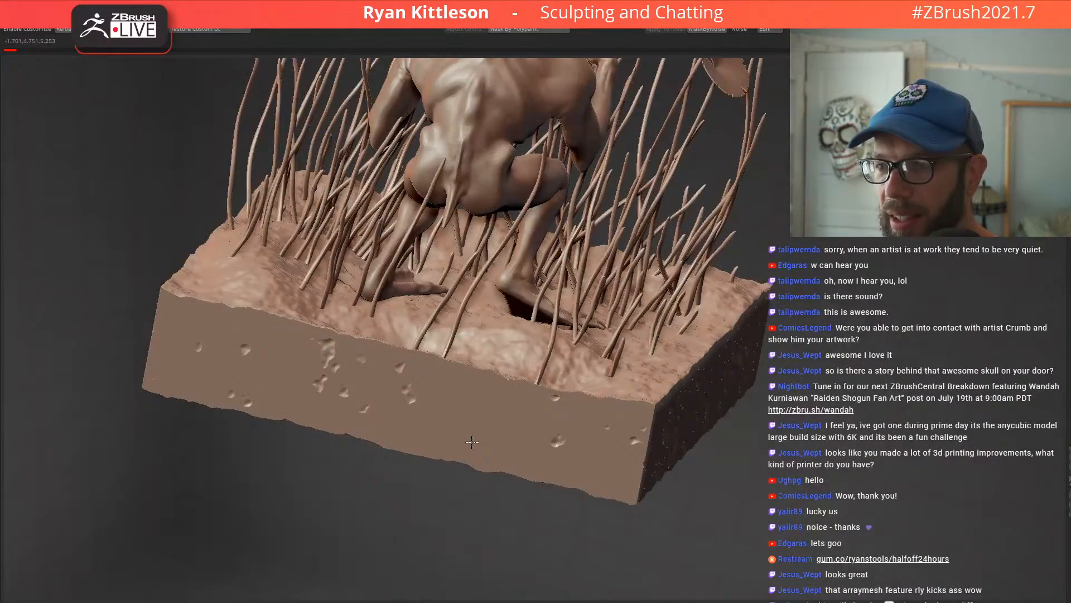
{"action": "mouse_move", "coordinate": [468, 442]}
{"action": "left_mouse_down"}
{"action": "mouse_move", "coordinate": [490, 432]}
{"action": "mouse_move", "coordinate": [481, 451]}
{"action": "mouse_move", "coordinate": [497, 444]}
{"action": "left_mouse_up"}
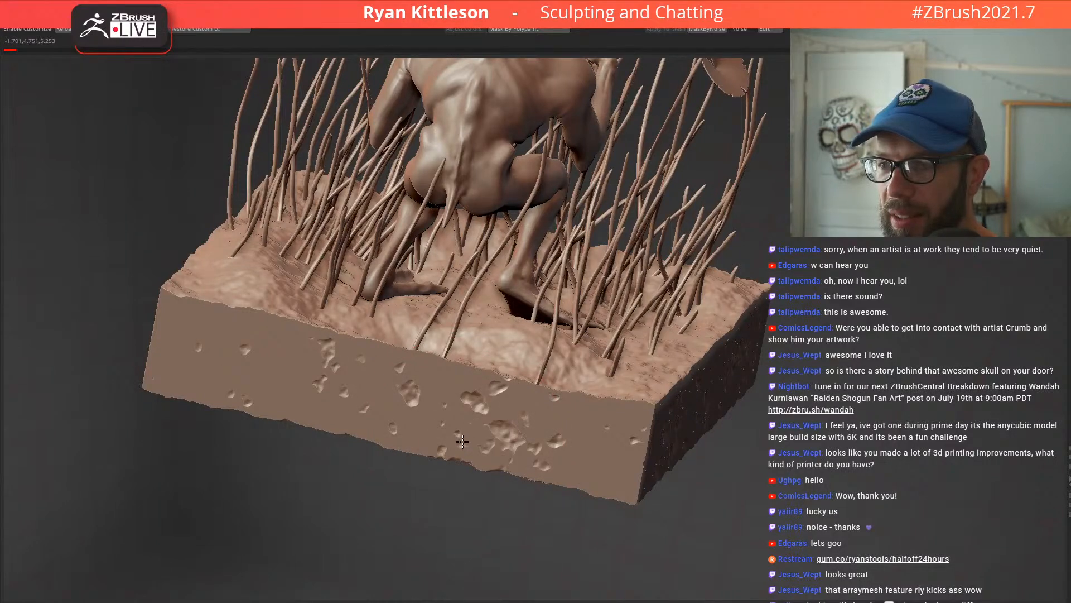
{"action": "left_click_drag", "start_coordinate": [219, 371], "coordinate": [261, 387]}
Step: Carve clusters of pits along the opposite long side wall from the rear corner to the front corner
{"action": "right_click_drag", "start_coordinate": [336, 397], "coordinate": [360, 384]}
{"action": "left_click_drag", "start_coordinate": [386, 412], "coordinate": [383, 406]}
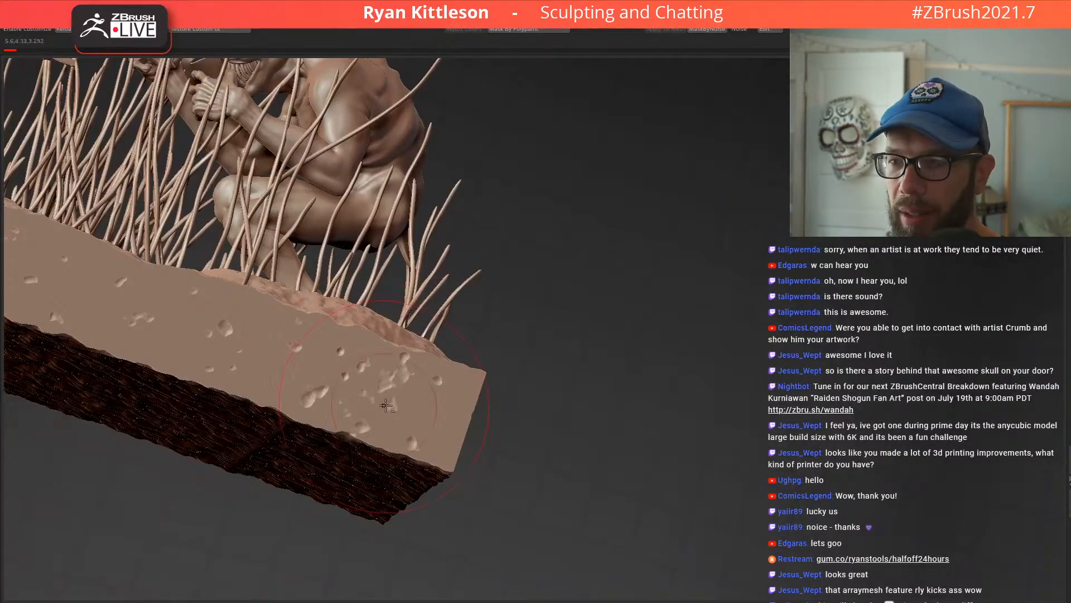
{"action": "mouse_move", "coordinate": [165, 347]}
{"action": "left_mouse_down"}
{"action": "mouse_move", "coordinate": [190, 335]}
{"action": "mouse_move", "coordinate": [162, 345]}
{"action": "left_mouse_up"}
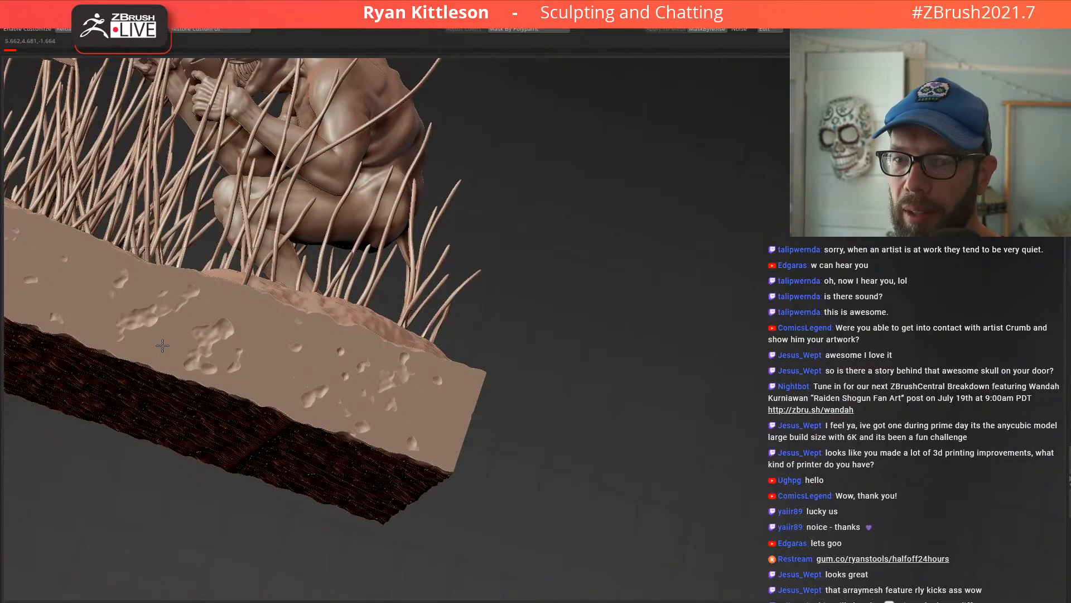
{"action": "right_click_drag", "start_coordinate": [186, 339], "coordinate": [332, 333]}
{"action": "left_click_drag", "start_coordinate": [306, 326], "coordinate": [304, 325]}
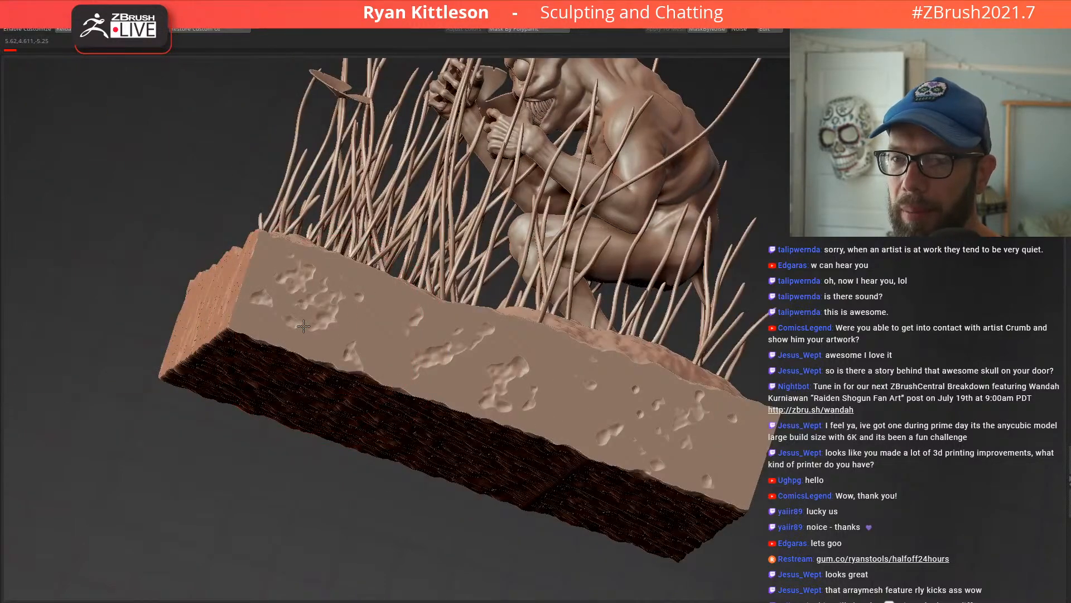
Step: Select the cube enclosing the scene, adjust its vertical position against the ground block and check it from below
{"action": "right_click_drag", "start_coordinate": [312, 324], "coordinate": [294, 305]}
{"action": "mouse_move", "coordinate": [163, 263]}
{"action": "right_mouse_down"}
{"action": "mouse_move", "coordinate": [240, 187]}
{"action": "mouse_move", "coordinate": [183, 311]}
{"action": "mouse_move", "coordinate": [281, 316]}
{"action": "mouse_move", "coordinate": [268, 318]}
{"action": "right_mouse_up"}
{"action": "left_click", "coordinate": [301, 304], "text": "alt"}
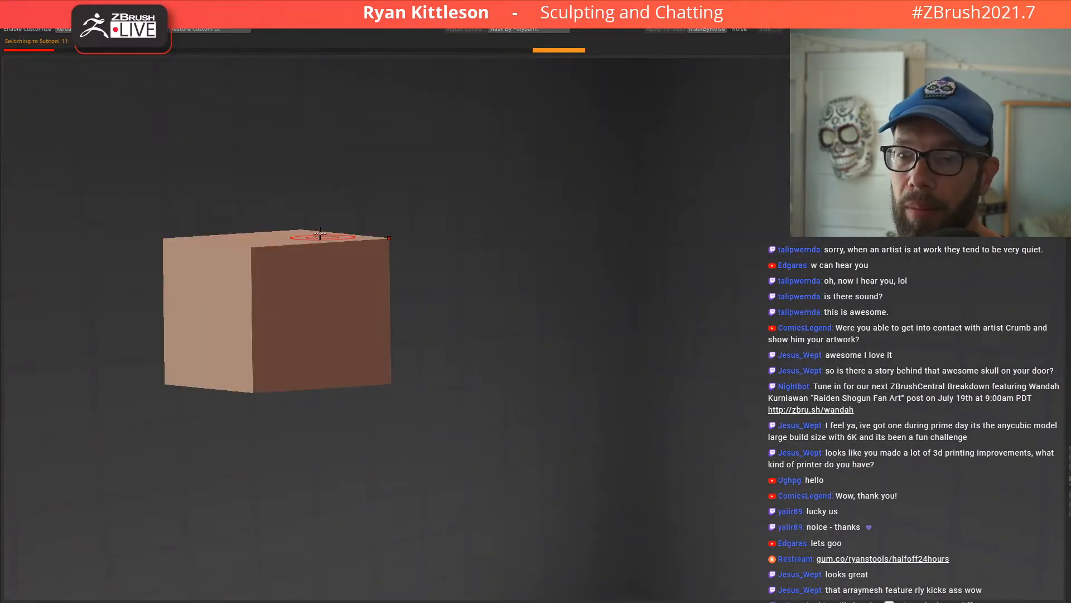
{"action": "right_click_drag", "start_coordinate": [334, 296], "coordinate": [292, 271]}
{"action": "key", "text": "w"}
{"action": "left_click_drag", "start_coordinate": [90, 308], "coordinate": [89, 199]}
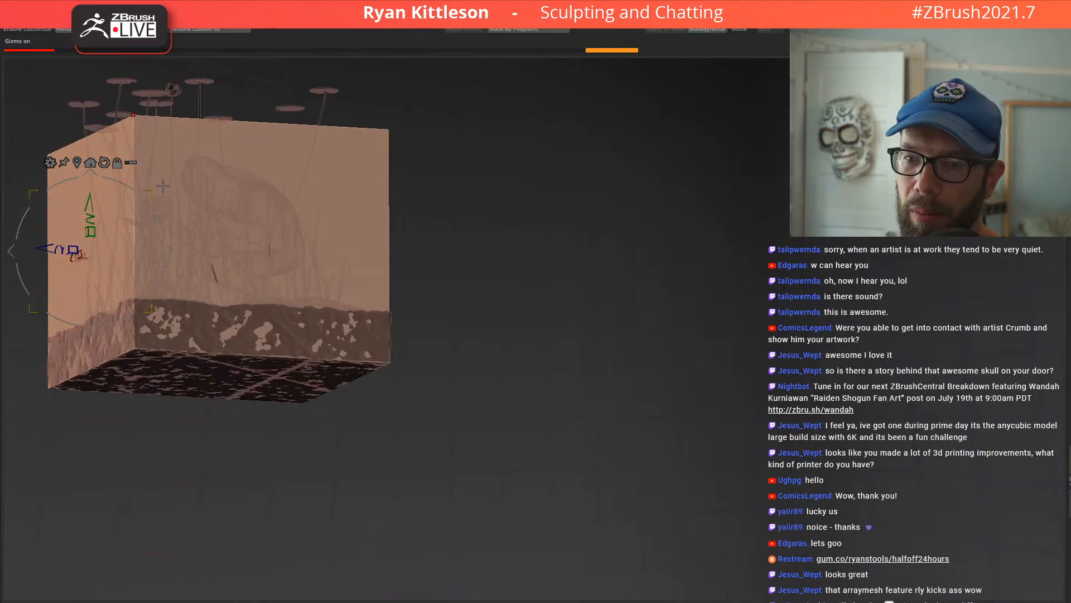
{"action": "right_click_drag", "start_coordinate": [169, 195], "coordinate": [232, 219]}
{"action": "left_click_drag", "start_coordinate": [88, 269], "coordinate": [92, 273]}
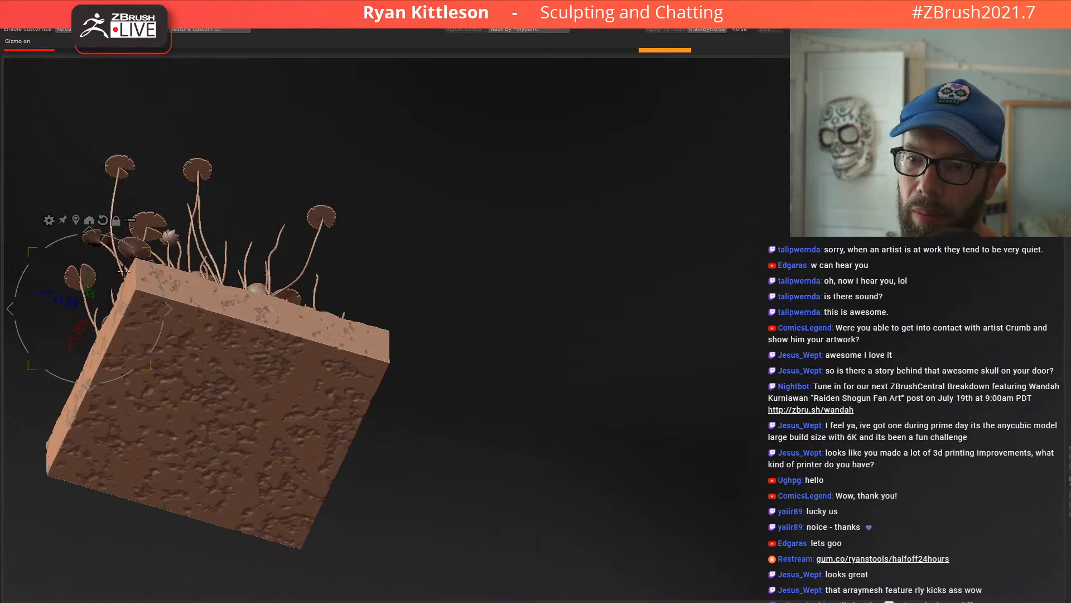
{"action": "right_click_drag", "start_coordinate": [252, 239], "coordinate": [224, 302]}
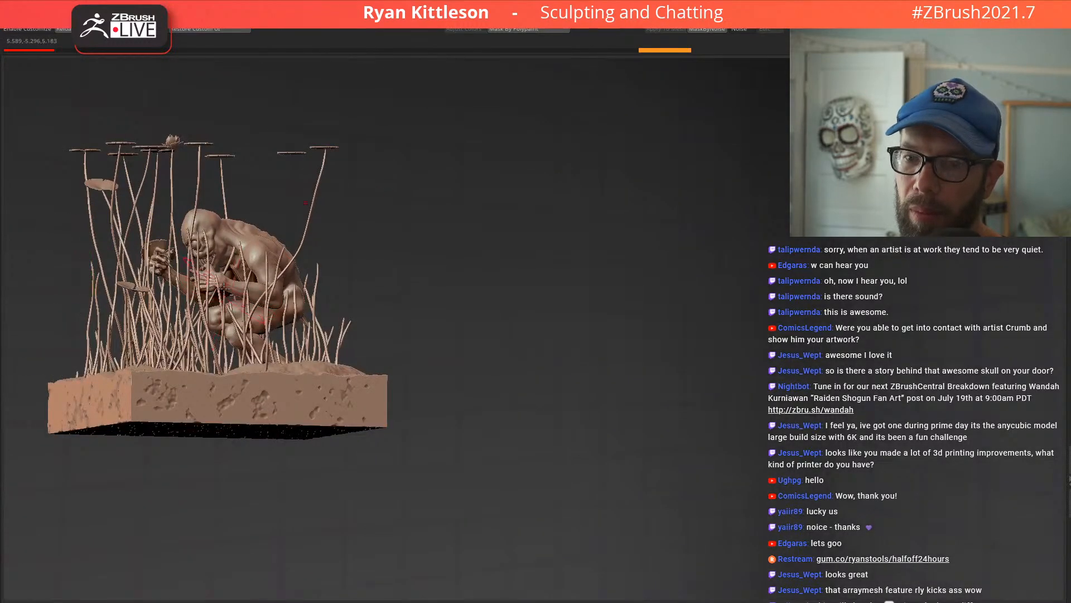
Step: Examine the diorama up close and compare it with the two water-sprite reference paintings, then put the paintings away
{"action": "right_click_drag", "start_coordinate": [217, 236], "coordinate": [497, 240], "text": "alt"}
{"action": "right_click_drag", "start_coordinate": [493, 292], "coordinate": [490, 306]}
{"action": "mouse_move", "coordinate": [328, 260]}
{"action": "right_mouse_down", "text": "alt"}
{"action": "mouse_move", "coordinate": [484, 298]}
{"action": "mouse_move", "coordinate": [475, 280]}
{"action": "right_mouse_up", "text": "alt"}
{"action": "right_click_drag", "start_coordinate": [544, 335], "coordinate": [329, 307], "text": "alt"}
{"action": "mouse_move", "coordinate": [502, 301]}
{"action": "right_mouse_down"}
{"action": "mouse_move", "coordinate": [474, 312]}
{"action": "mouse_move", "coordinate": [446, 380]}
{"action": "mouse_move", "coordinate": [510, 291]}
{"action": "mouse_move", "coordinate": [494, 335]}
{"action": "mouse_move", "coordinate": [503, 339]}
{"action": "right_mouse_up"}
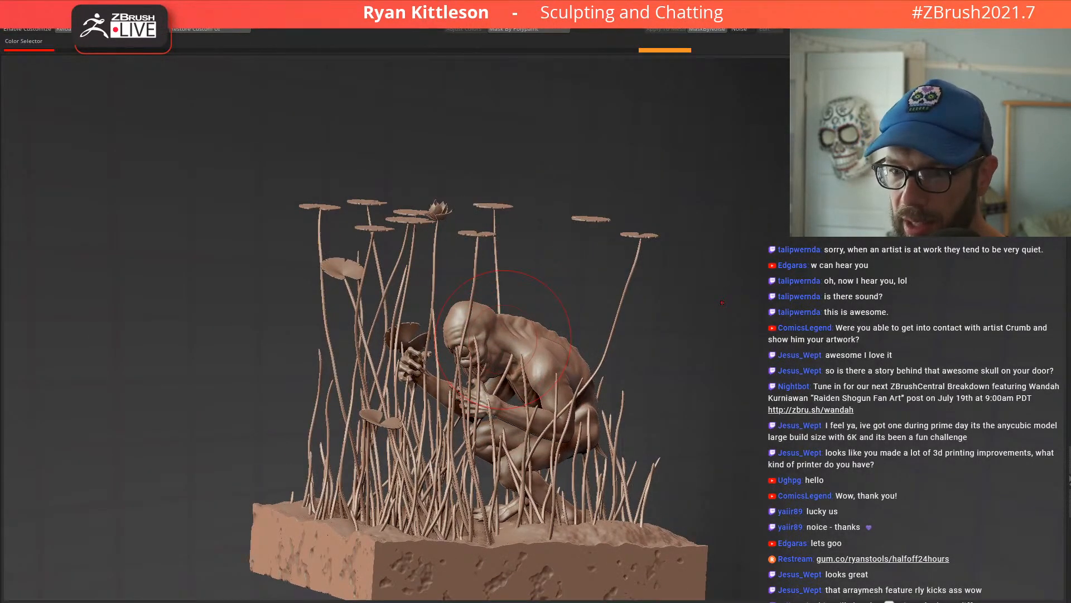
{"action": "left_click_drag", "start_coordinate": [194, 602], "coordinate": [195, 71]}
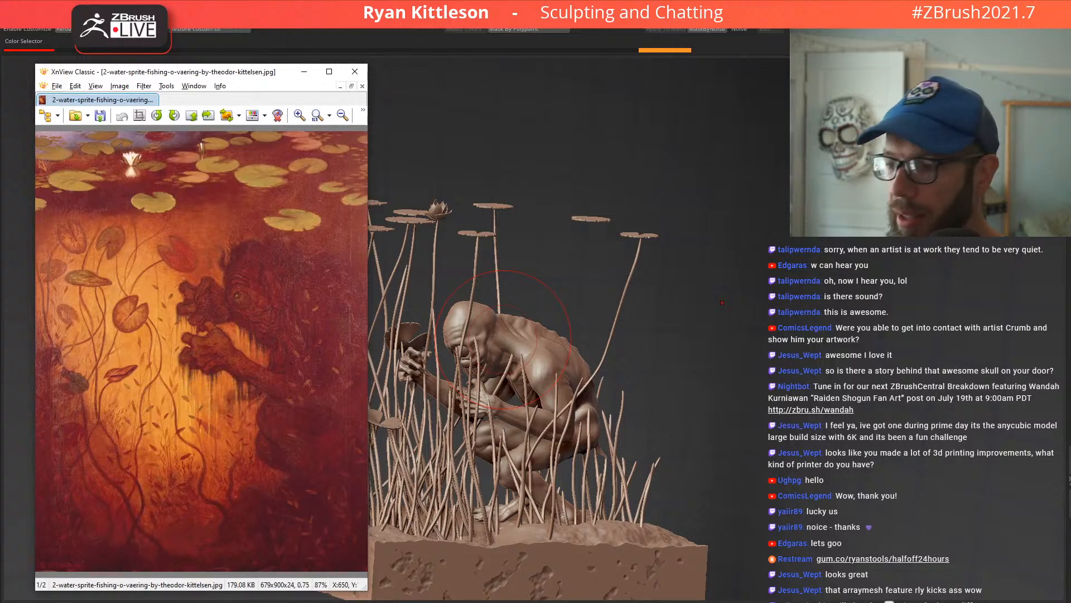
{"action": "mouse_move", "coordinate": [650, 602]}
{"action": "left_mouse_down"}
{"action": "mouse_move", "coordinate": [651, 125]}
{"action": "mouse_move", "coordinate": [534, 65]}
{"action": "left_mouse_up"}
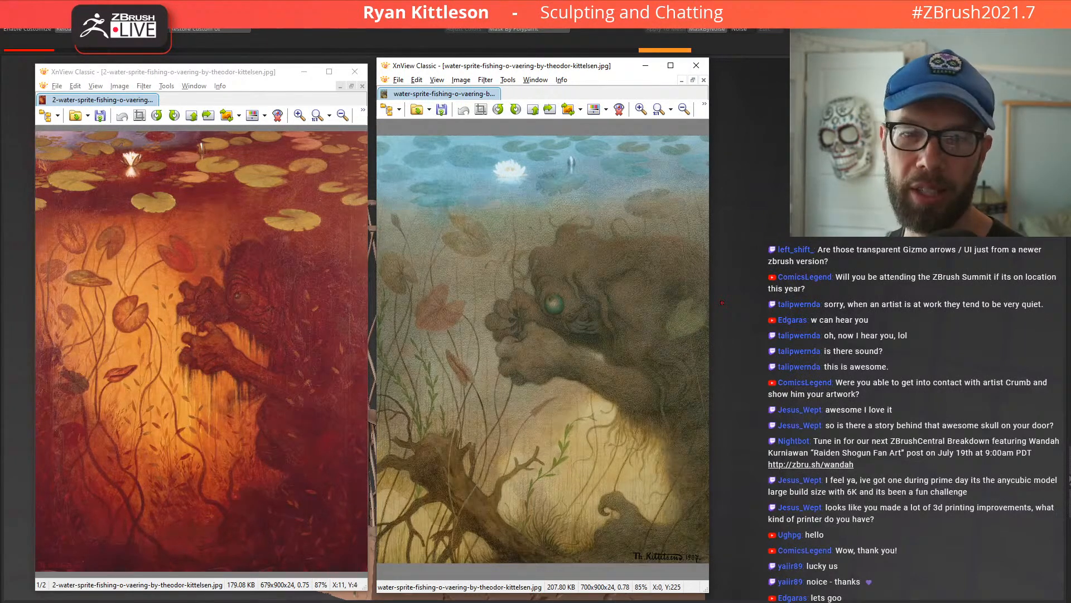
{"action": "left_click", "coordinate": [722, 302]}
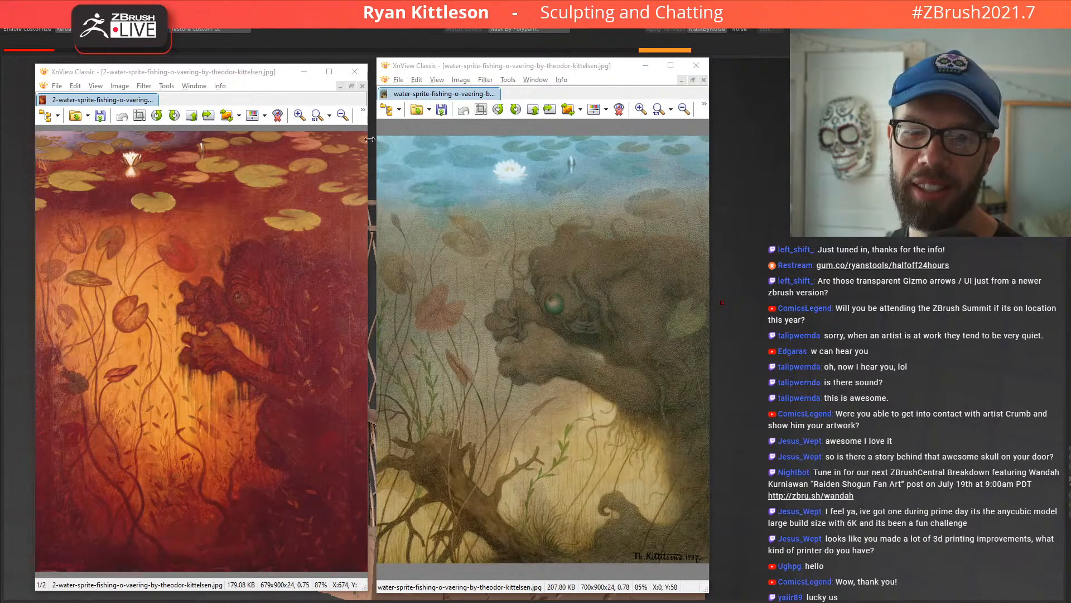
{"action": "mouse_move", "coordinate": [173, 77]}
{"action": "left_mouse_down"}
{"action": "mouse_move", "coordinate": [149, 73]}
{"action": "mouse_move", "coordinate": [175, 71]}
{"action": "left_mouse_up"}
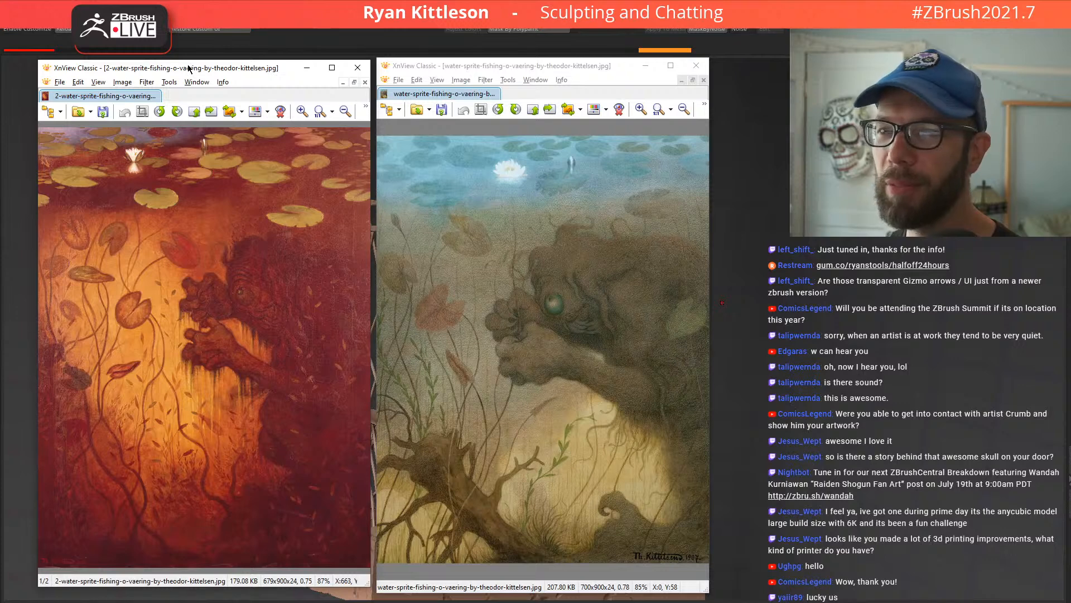
{"action": "left_click_drag", "start_coordinate": [188, 68], "coordinate": [224, 600]}
{"action": "mouse_move", "coordinate": [530, 68]}
{"action": "left_mouse_down"}
{"action": "mouse_move", "coordinate": [620, 339]}
{"action": "mouse_move", "coordinate": [641, 600]}
{"action": "left_mouse_up"}
Step: Isolate a single weed stalk from the front cluster and move it to the open ground near the rear corner
{"action": "mouse_move", "coordinate": [556, 308]}
{"action": "left_mouse_down"}
{"action": "mouse_move", "coordinate": [491, 450]}
{"action": "mouse_move", "coordinate": [477, 421]}
{"action": "left_mouse_up"}
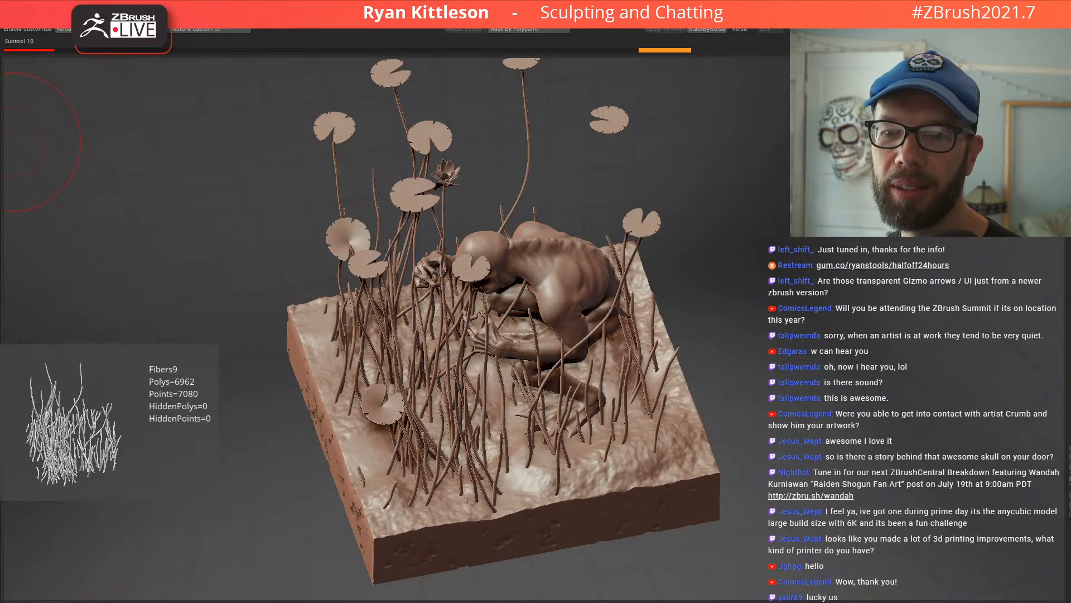
{"action": "mouse_move", "coordinate": [454, 470]}
{"action": "right_mouse_down", "text": "alt"}
{"action": "mouse_move", "coordinate": [444, 356]}
{"action": "mouse_move", "coordinate": [470, 306]}
{"action": "mouse_move", "coordinate": [451, 226]}
{"action": "mouse_move", "coordinate": [453, 251]}
{"action": "mouse_move", "coordinate": [470, 244]}
{"action": "right_mouse_up", "text": "alt"}
{"action": "key", "text": "w"}
{"action": "left_click", "coordinate": [478, 234], "text": "ctrl"}
{"action": "key", "text": "shift+alt+s"}
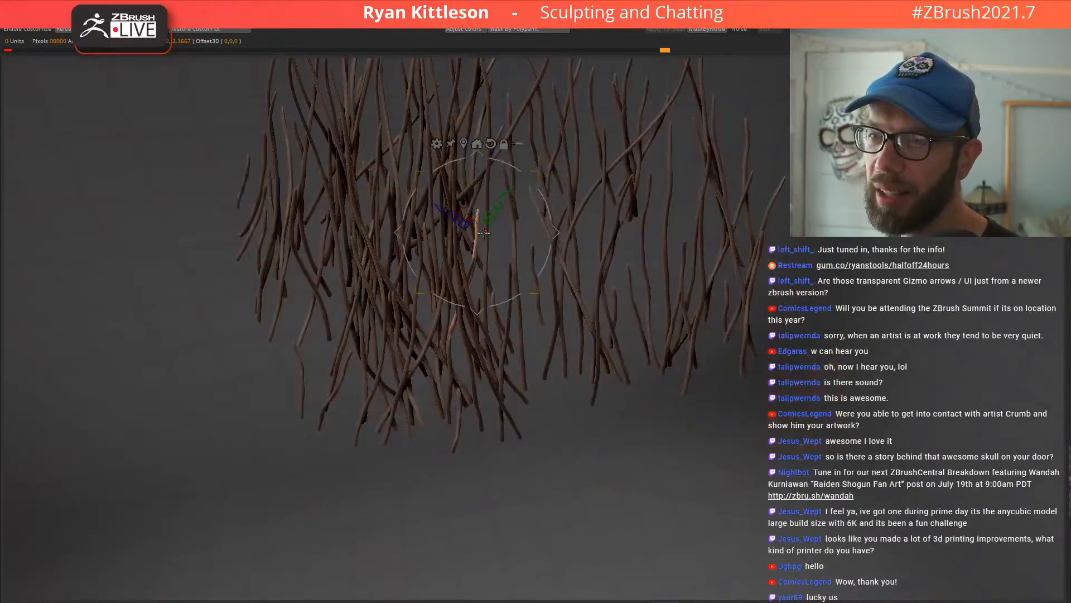
{"action": "right_click_drag", "start_coordinate": [516, 309], "coordinate": [509, 321], "text": "shift"}
{"action": "left_click_drag", "start_coordinate": [559, 235], "coordinate": [794, 402]}
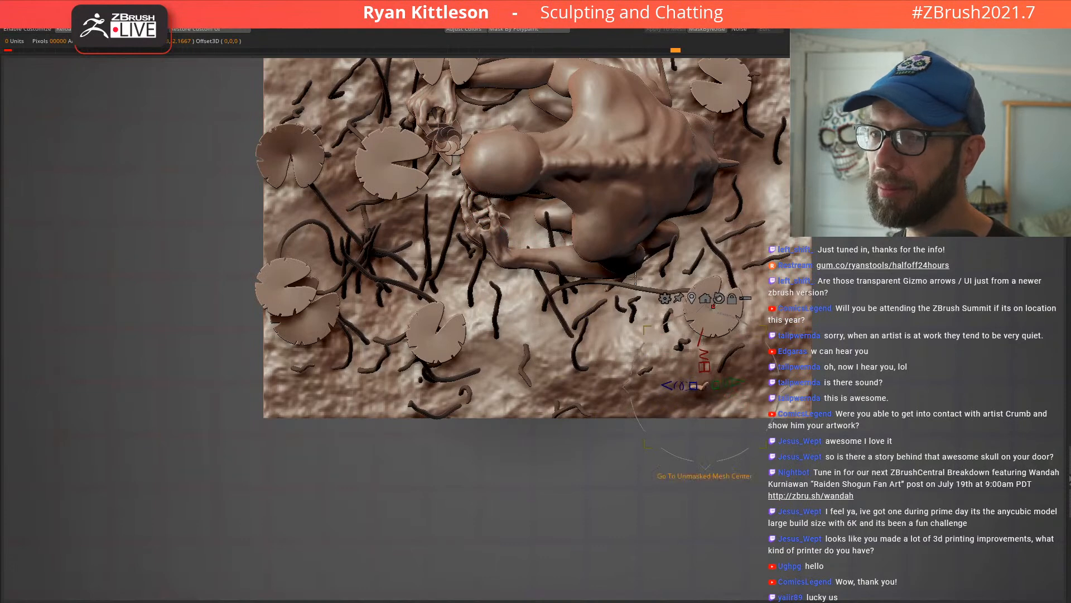
Step: Move two more stalks out of the crowded front cluster to the sparse ground behind the creature's foot
{"action": "left_click", "coordinate": [379, 296], "text": "ctrl"}
{"action": "left_click_drag", "start_coordinate": [457, 296], "coordinate": [861, 367]}
{"action": "right_click_drag", "start_coordinate": [423, 126], "coordinate": [428, 249], "text": "alt"}
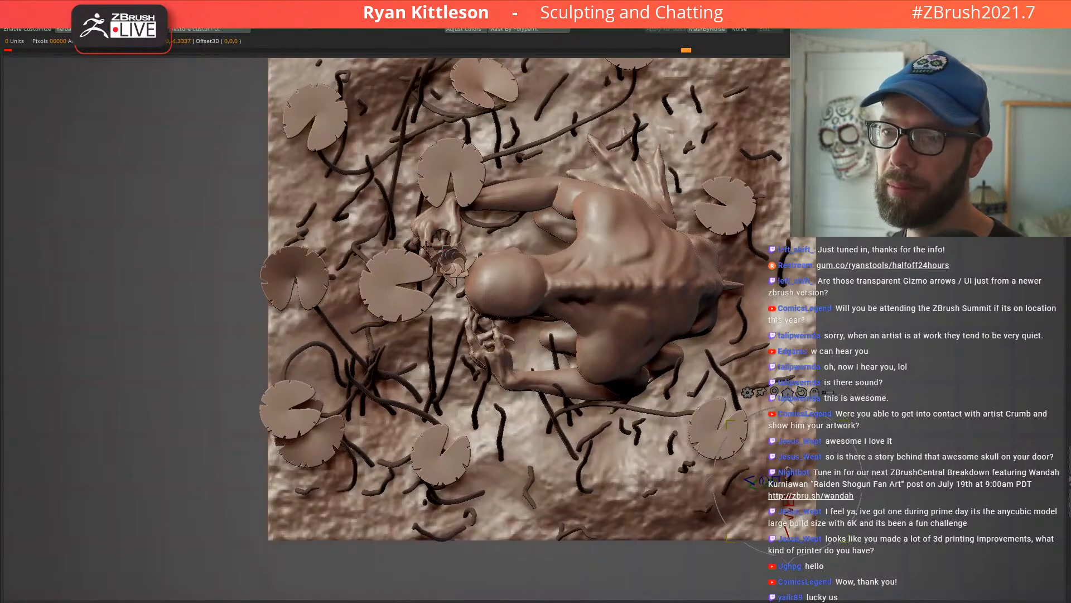
{"action": "left_click", "coordinate": [379, 353], "text": "ctrl"}
{"action": "left_click_drag", "start_coordinate": [454, 350], "coordinate": [738, 433]}
{"action": "right_click_drag", "start_coordinate": [787, 413], "coordinate": [767, 354]}
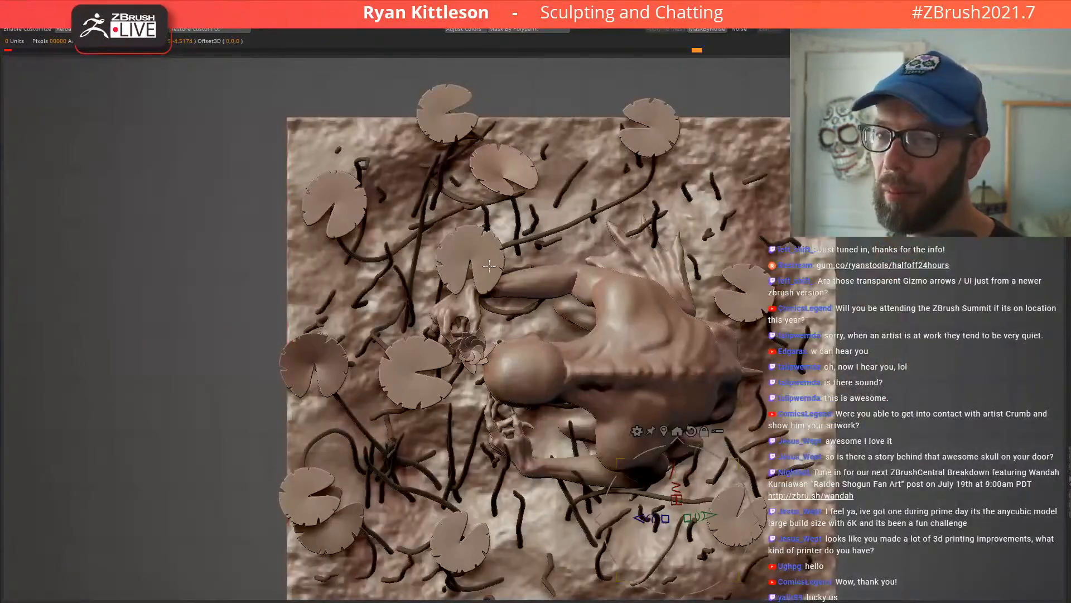
Step: Relocate further stalks from the front edge and cluster to the ground around the creature's tail and opposite rear corner
{"action": "left_click_drag", "start_coordinate": [320, 321], "coordinate": [775, 201], "text": "alt"}
{"action": "left_click_drag", "start_coordinate": [488, 457], "coordinate": [787, 421], "text": "alt"}
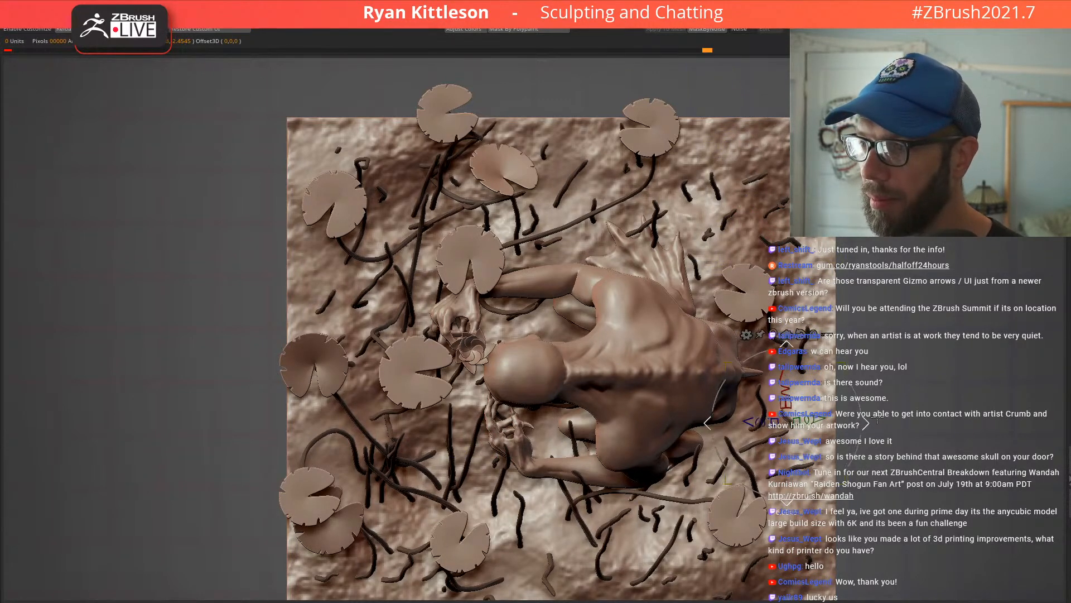
{"action": "left_click_drag", "start_coordinate": [875, 420], "coordinate": [887, 410], "text": "alt"}
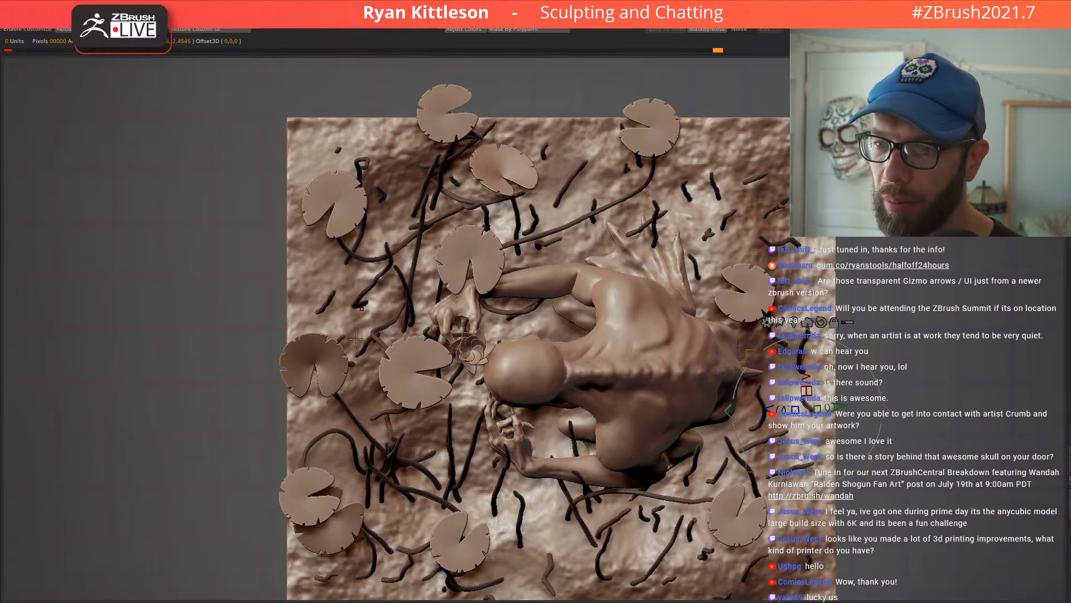
{"action": "left_click", "coordinate": [400, 443], "text": "alt"}
{"action": "left_click_drag", "start_coordinate": [477, 446], "coordinate": [893, 153], "text": "alt"}
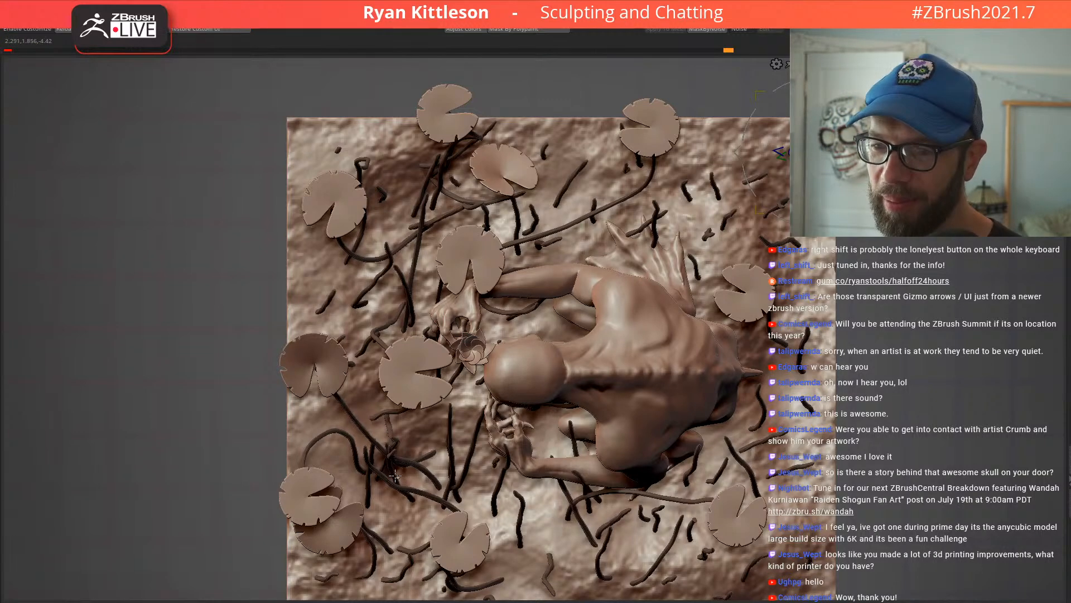
Step: Thin the front cluster further by moving three more stalks to the ground along the rear edge
{"action": "left_click", "coordinate": [373, 451]}
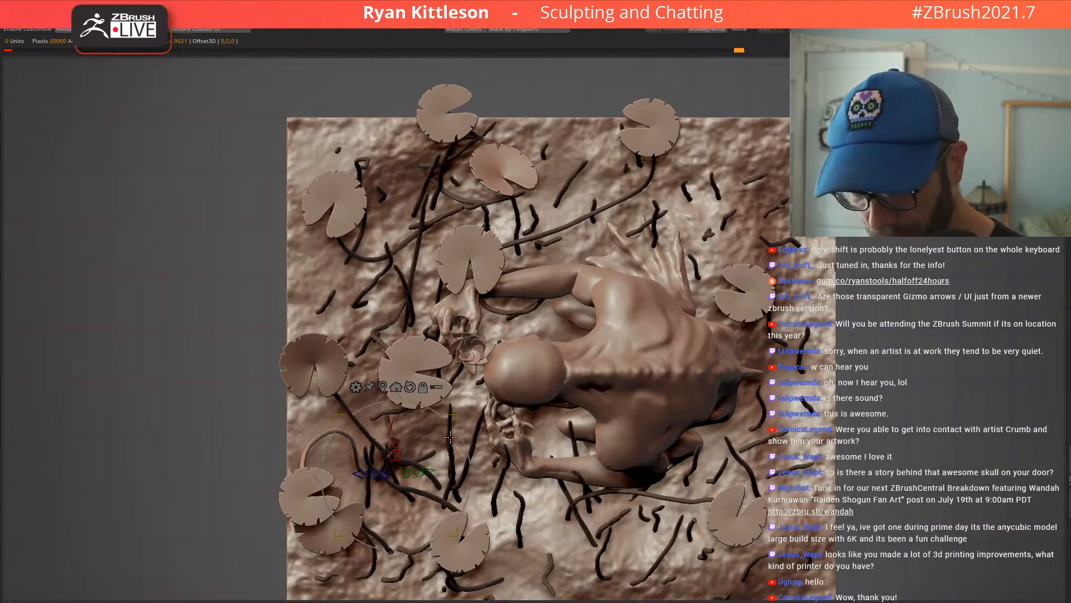
{"action": "right_click_drag", "start_coordinate": [498, 440], "coordinate": [485, 404]}
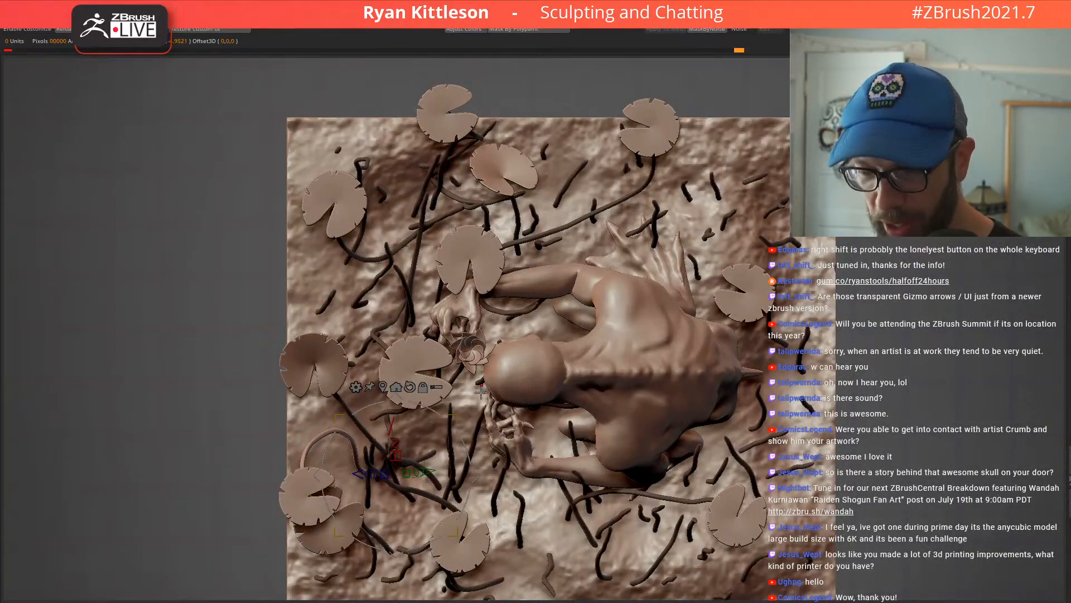
{"action": "left_click", "coordinate": [371, 450], "text": "alt"}
{"action": "left_click_drag", "start_coordinate": [478, 445], "coordinate": [883, 469]}
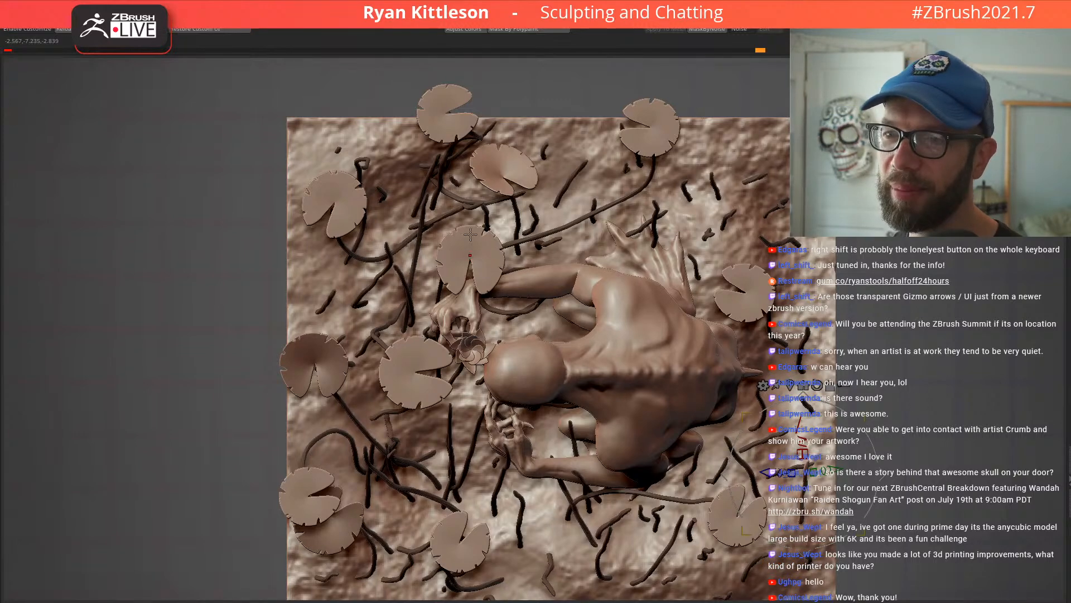
{"action": "left_click", "coordinate": [392, 461]}
{"action": "mouse_move", "coordinate": [471, 457]}
{"action": "left_mouse_down", "text": "alt"}
{"action": "mouse_move", "coordinate": [587, 433]}
{"action": "mouse_move", "coordinate": [805, 322]}
{"action": "mouse_move", "coordinate": [875, 299]}
{"action": "mouse_move", "coordinate": [870, 185]}
{"action": "left_mouse_up", "text": "alt"}
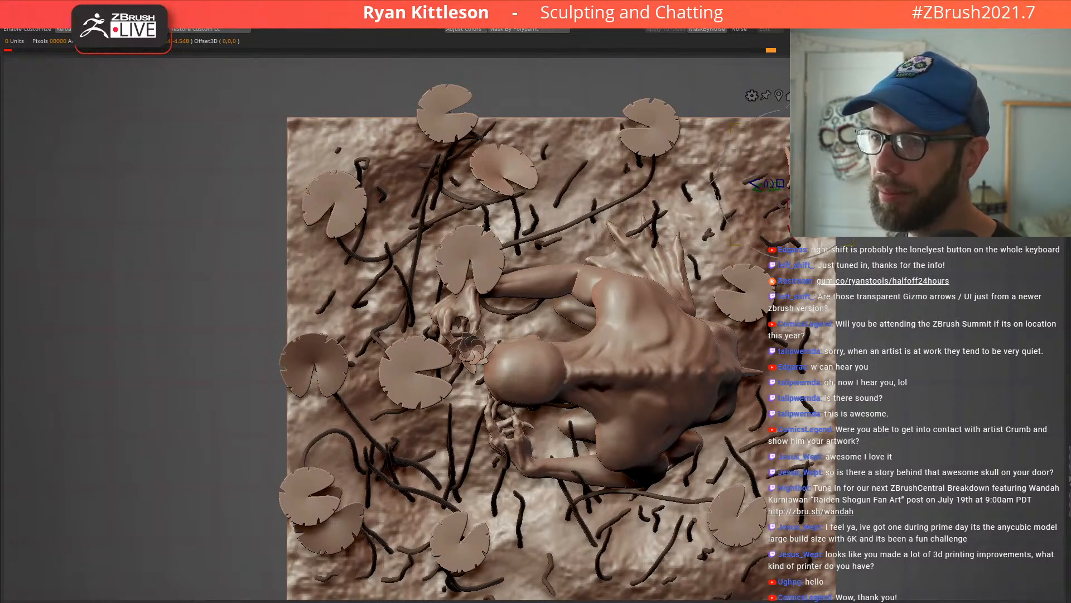
{"action": "left_click", "coordinate": [390, 458], "text": "alt"}
{"action": "left_click_drag", "start_coordinate": [473, 467], "coordinate": [879, 277]}
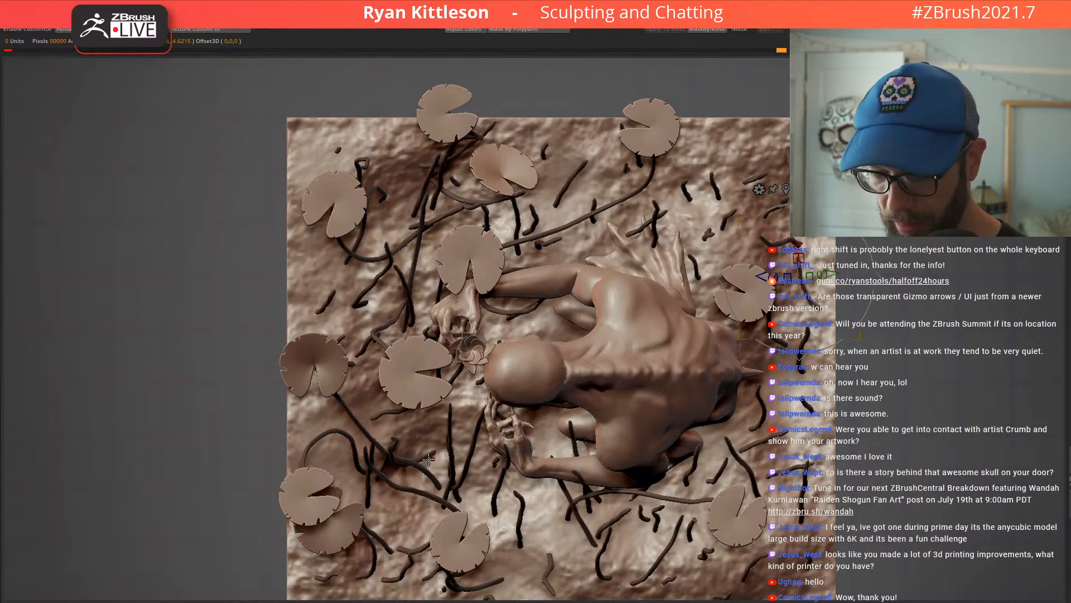
Step: Free only the curled lily pad over the crowded front corner and move it to the opposite rear corner
{"action": "key", "text": "q"}
{"action": "key", "text": "ctrl+shift+a"}
{"action": "mouse_move", "coordinate": [714, 206]}
{"action": "right_mouse_down", "text": "ctrl"}
{"action": "mouse_move", "coordinate": [642, 184]}
{"action": "mouse_move", "coordinate": [606, 363]}
{"action": "mouse_move", "coordinate": [773, 255]}
{"action": "mouse_move", "coordinate": [717, 291]}
{"action": "mouse_move", "coordinate": [713, 255]}
{"action": "mouse_move", "coordinate": [558, 301]}
{"action": "mouse_move", "coordinate": [538, 322]}
{"action": "mouse_move", "coordinate": [563, 326]}
{"action": "mouse_move", "coordinate": [536, 298]}
{"action": "mouse_move", "coordinate": [575, 316]}
{"action": "mouse_move", "coordinate": [523, 297]}
{"action": "mouse_move", "coordinate": [536, 333]}
{"action": "mouse_move", "coordinate": [560, 305]}
{"action": "mouse_move", "coordinate": [536, 278]}
{"action": "mouse_move", "coordinate": [515, 296]}
{"action": "right_mouse_up", "text": "ctrl"}
{"action": "right_click_drag", "start_coordinate": [526, 339], "coordinate": [440, 343]}
{"action": "left_click", "coordinate": [421, 351], "text": "alt"}
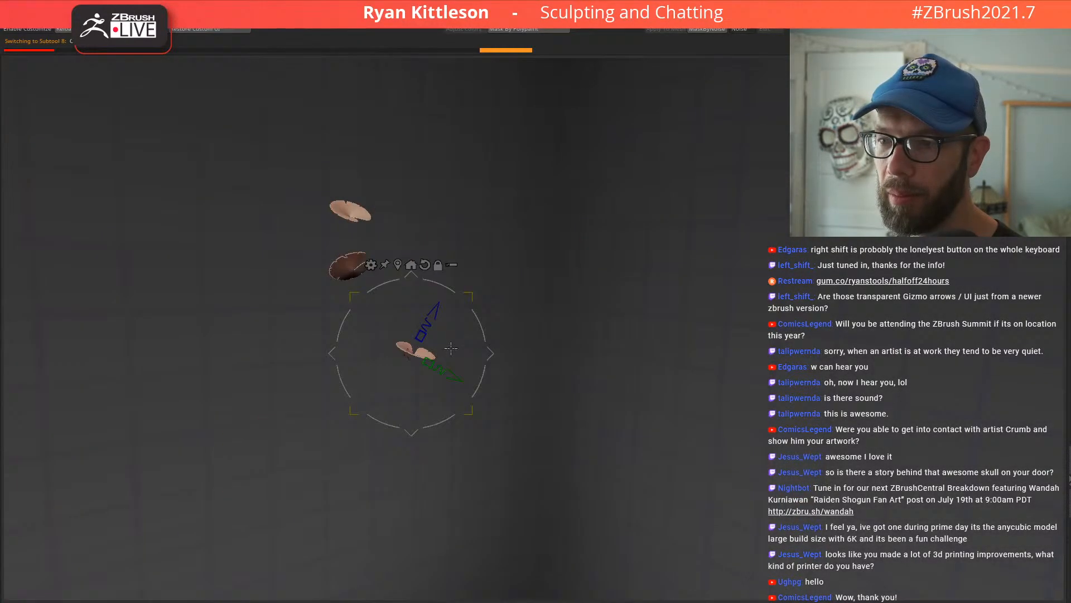
{"action": "left_click_drag", "start_coordinate": [455, 307], "coordinate": [305, 472], "text": "ctrl"}
{"action": "left_click", "coordinate": [304, 472], "text": "ctrl"}
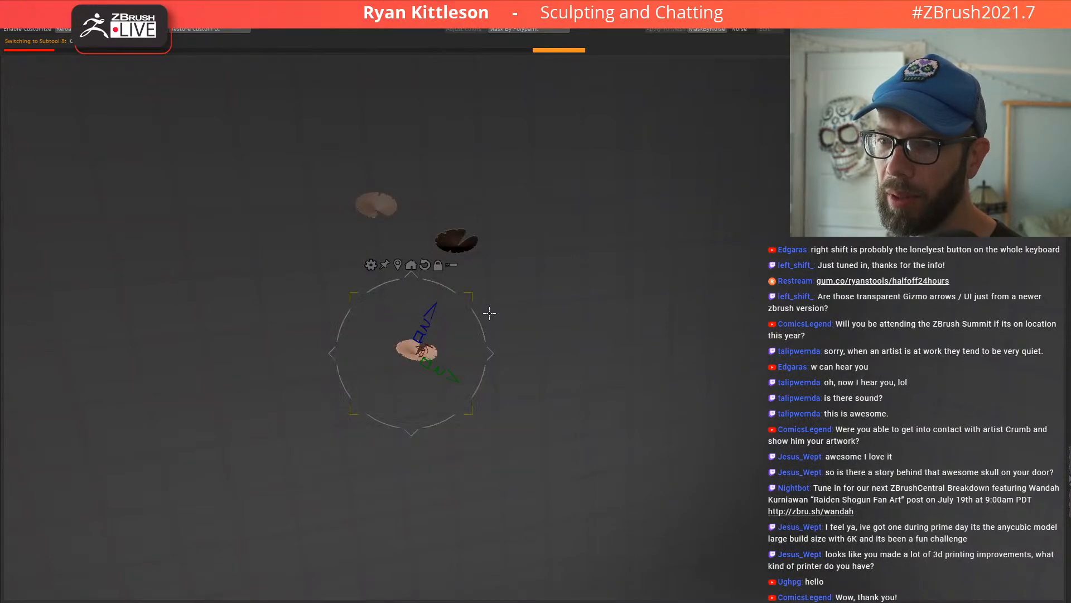
{"action": "mouse_move", "coordinate": [510, 279]}
{"action": "right_mouse_down"}
{"action": "mouse_move", "coordinate": [527, 361]}
{"action": "mouse_move", "coordinate": [485, 403]}
{"action": "right_mouse_up"}
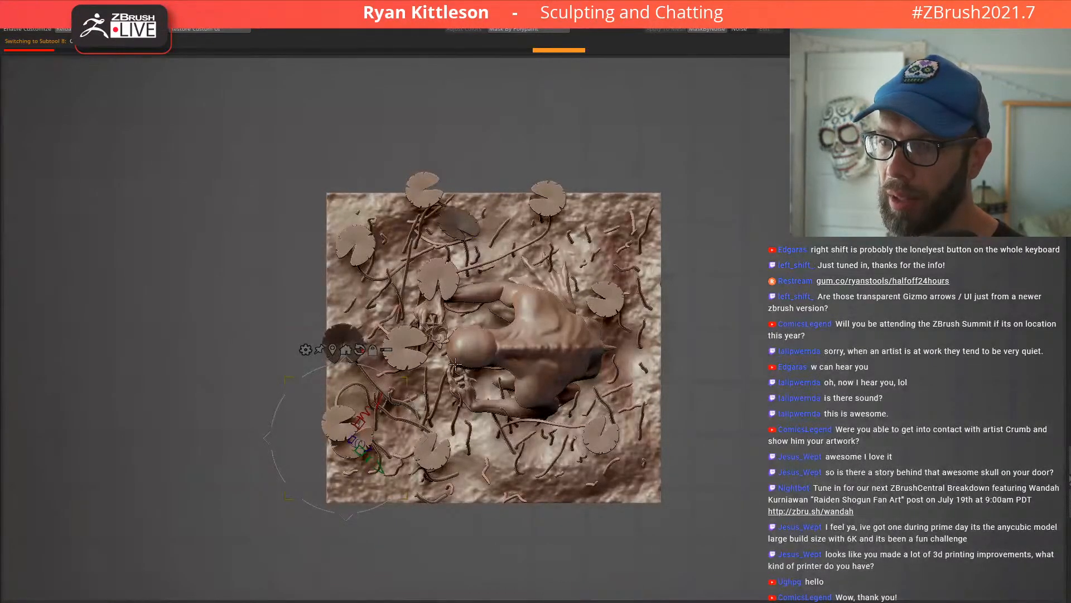
{"action": "left_click_drag", "start_coordinate": [419, 398], "coordinate": [695, 215]}
Step: Position the moved lily pad low over the rear-corner weeds and join a stalk to its underside
{"action": "right_click_drag", "start_coordinate": [726, 212], "coordinate": [753, 212]}
{"action": "right_click_drag", "start_coordinate": [782, 257], "coordinate": [731, 252], "text": "ctrl"}
{"action": "mouse_move", "coordinate": [710, 258]}
{"action": "left_mouse_down"}
{"action": "mouse_move", "coordinate": [706, 228]}
{"action": "mouse_move", "coordinate": [723, 245]}
{"action": "mouse_move", "coordinate": [648, 232]}
{"action": "mouse_move", "coordinate": [766, 243]}
{"action": "mouse_move", "coordinate": [605, 185]}
{"action": "left_mouse_up"}
{"action": "key", "text": "f"}
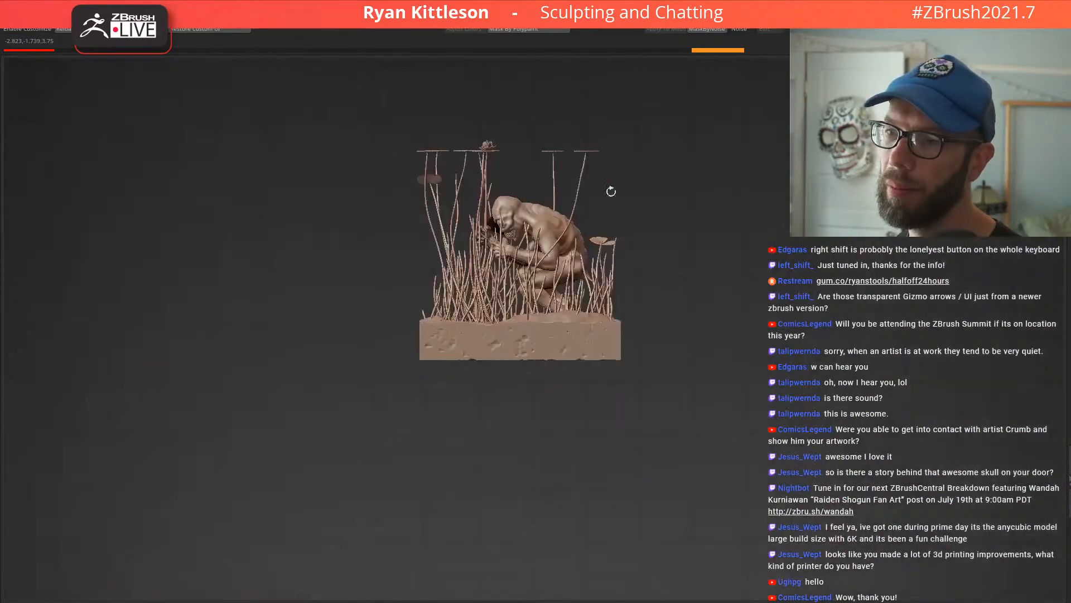
{"action": "mouse_move", "coordinate": [597, 262]}
{"action": "left_mouse_down"}
{"action": "mouse_move", "coordinate": [669, 234]}
{"action": "mouse_move", "coordinate": [541, 254]}
{"action": "left_mouse_up"}
{"action": "right_click_drag", "start_coordinate": [584, 217], "coordinate": [510, 205], "text": "ctrl"}
{"action": "mouse_move", "coordinate": [542, 260]}
{"action": "right_mouse_down"}
{"action": "mouse_move", "coordinate": [527, 287]}
{"action": "mouse_move", "coordinate": [534, 249]}
{"action": "mouse_move", "coordinate": [481, 315]}
{"action": "mouse_move", "coordinate": [500, 409]}
{"action": "mouse_move", "coordinate": [515, 319]}
{"action": "mouse_move", "coordinate": [395, 316]}
{"action": "mouse_move", "coordinate": [377, 297]}
{"action": "mouse_move", "coordinate": [572, 273]}
{"action": "mouse_move", "coordinate": [537, 312]}
{"action": "mouse_move", "coordinate": [506, 276]}
{"action": "mouse_move", "coordinate": [547, 315]}
{"action": "mouse_move", "coordinate": [564, 275]}
{"action": "mouse_move", "coordinate": [535, 293]}
{"action": "mouse_move", "coordinate": [526, 273]}
{"action": "mouse_move", "coordinate": [534, 336]}
{"action": "mouse_move", "coordinate": [551, 315]}
{"action": "mouse_move", "coordinate": [502, 283]}
{"action": "right_mouse_up"}
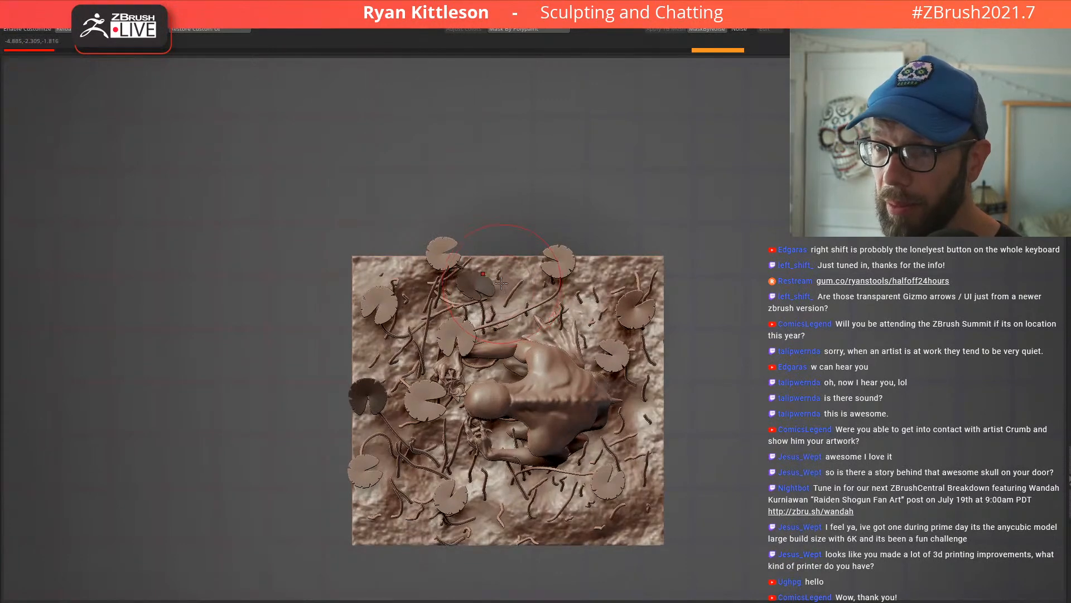
Step: Free only the curled lily pad overhanging the front edge and shift it slightly inward over the ground block
{"action": "right_click_drag", "start_coordinate": [399, 372], "coordinate": [470, 296], "text": "ctrl"}
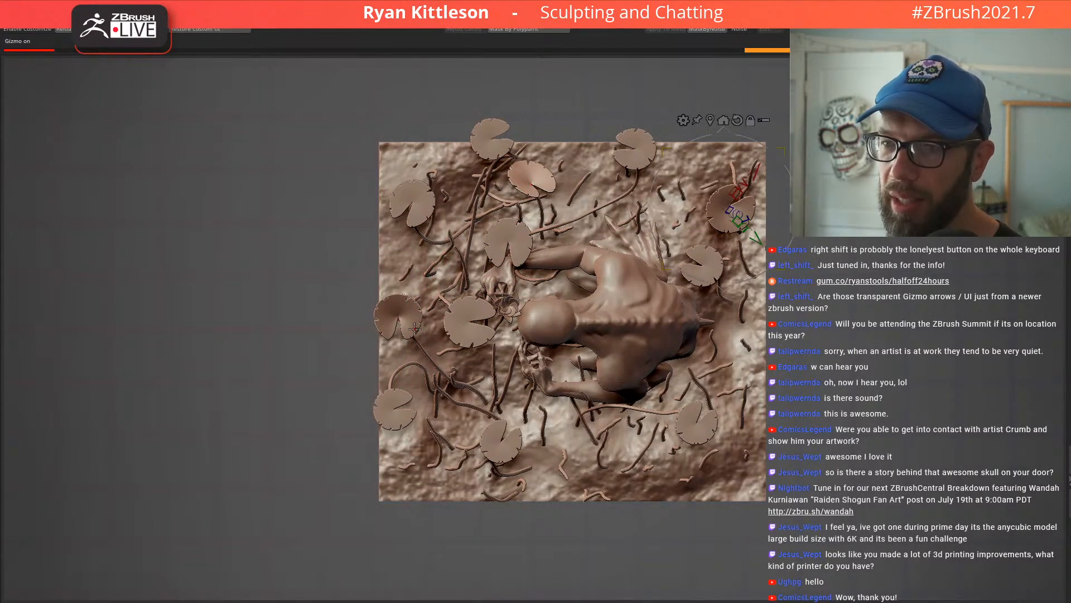
{"action": "right_click_drag", "start_coordinate": [396, 344], "coordinate": [406, 344], "text": "ctrl"}
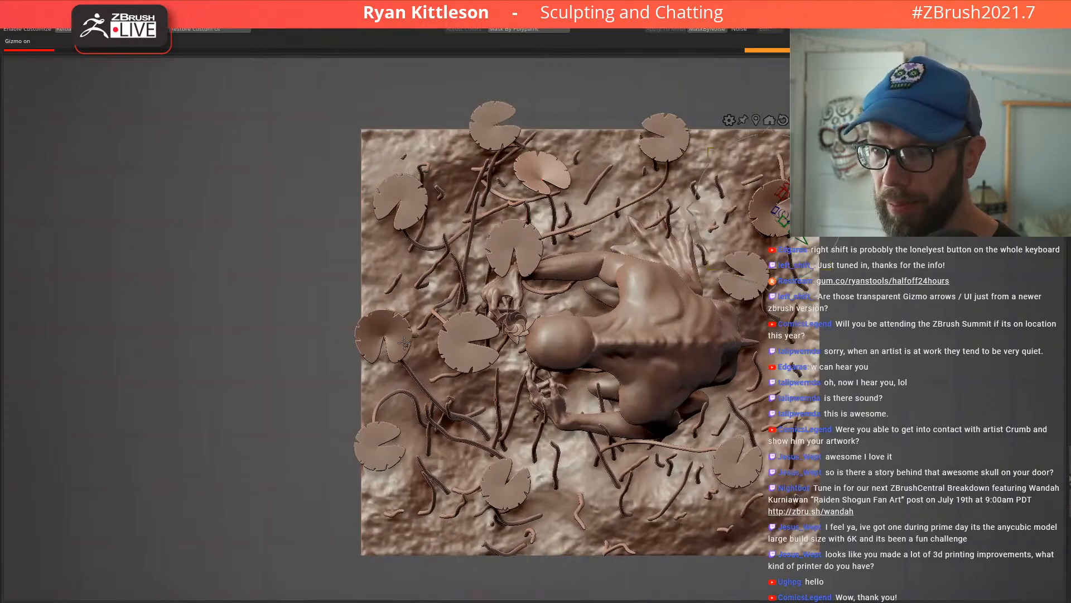
{"action": "left_click", "coordinate": [397, 345], "text": "alt"}
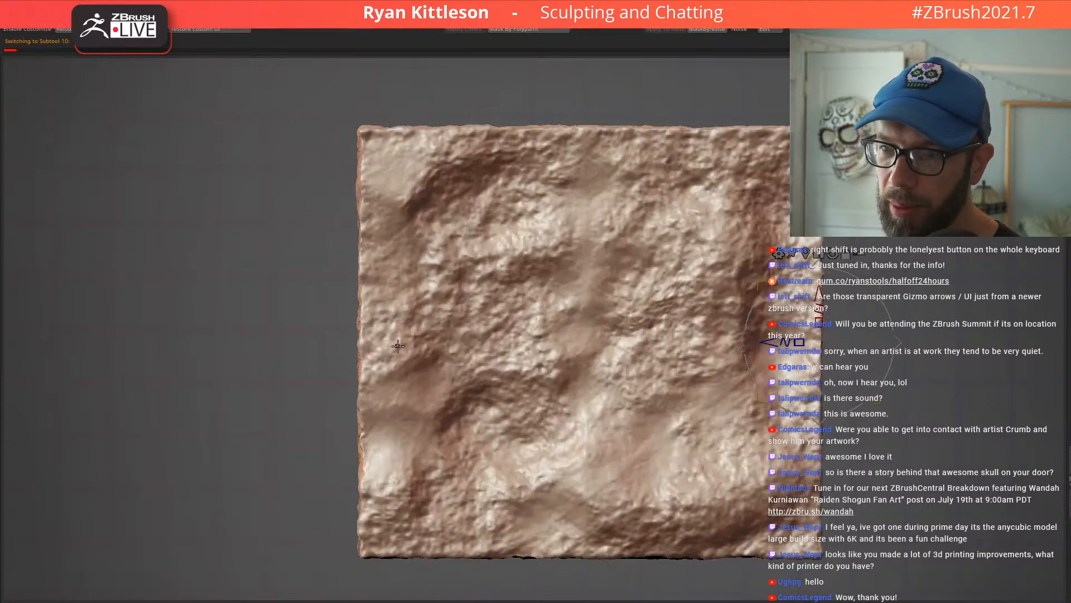
{"action": "left_click", "coordinate": [400, 342]}
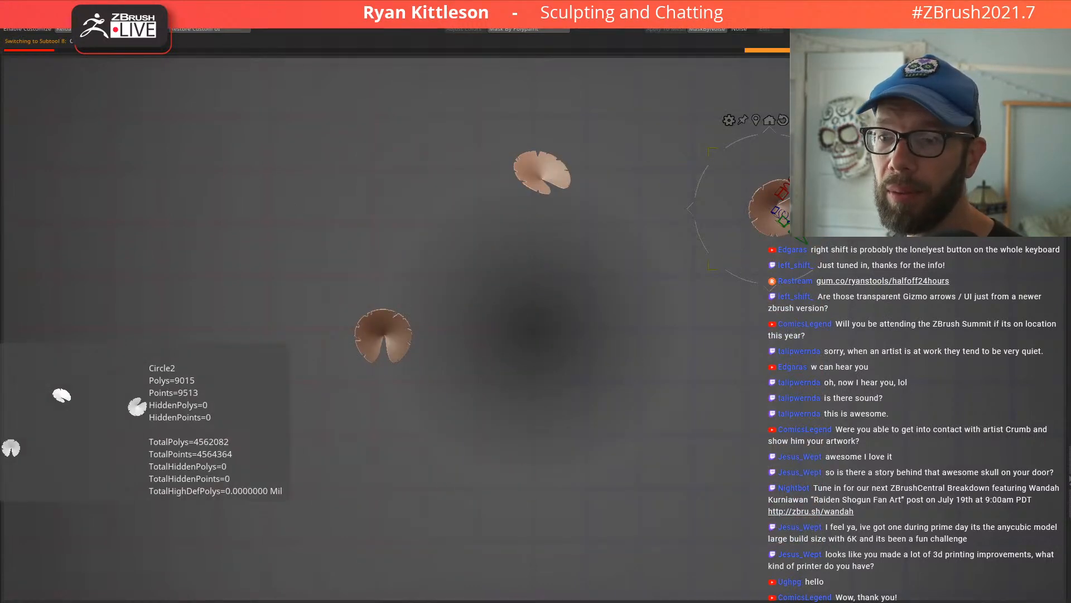
{"action": "left_click", "coordinate": [393, 325]}
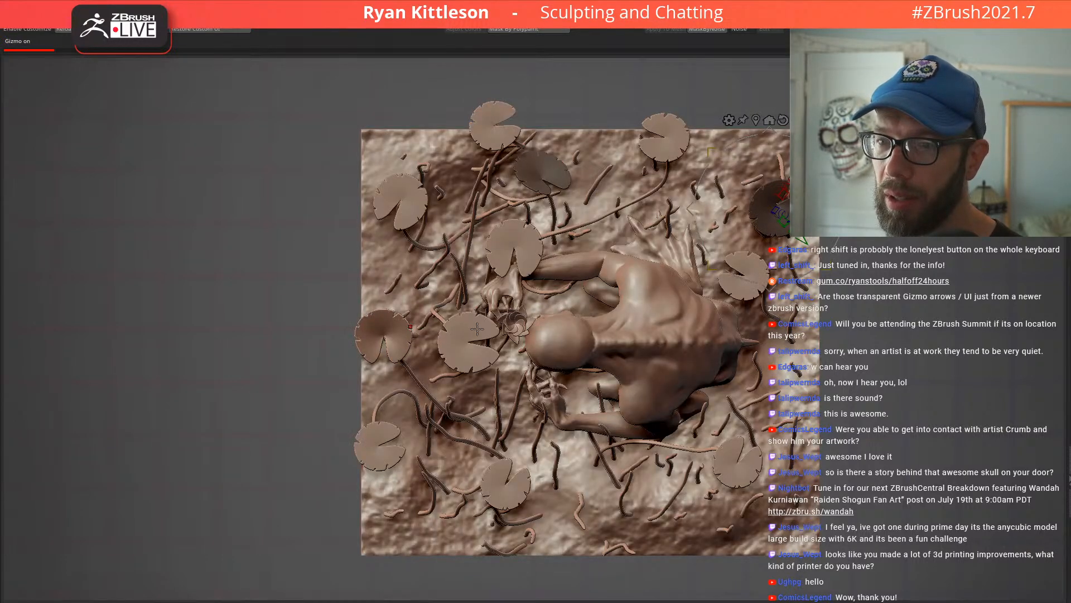
{"action": "left_click", "coordinate": [453, 333]}
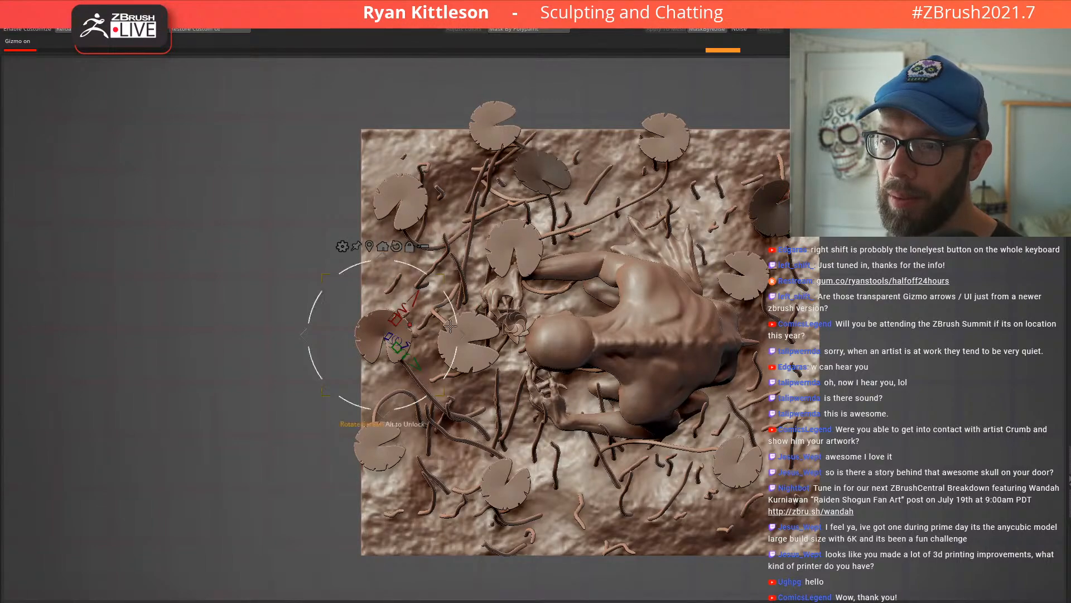
{"action": "left_click_drag", "start_coordinate": [453, 333], "coordinate": [473, 332]}
Step: Bend the stalk's tip to meet the underside of the shifted lily pad and check it from several angles
{"action": "right_click_drag", "start_coordinate": [477, 333], "coordinate": [388, 381]}
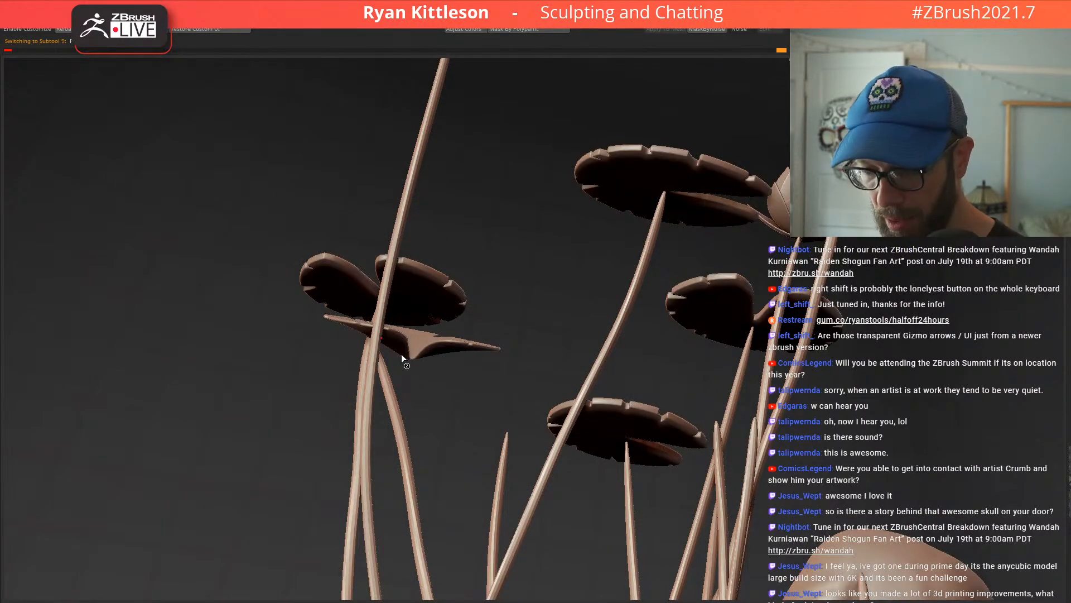
{"action": "key", "text": "space"}
{"action": "right_click_drag", "start_coordinate": [361, 336], "coordinate": [378, 339]}
{"action": "left_click_drag", "start_coordinate": [380, 342], "coordinate": [425, 354]}
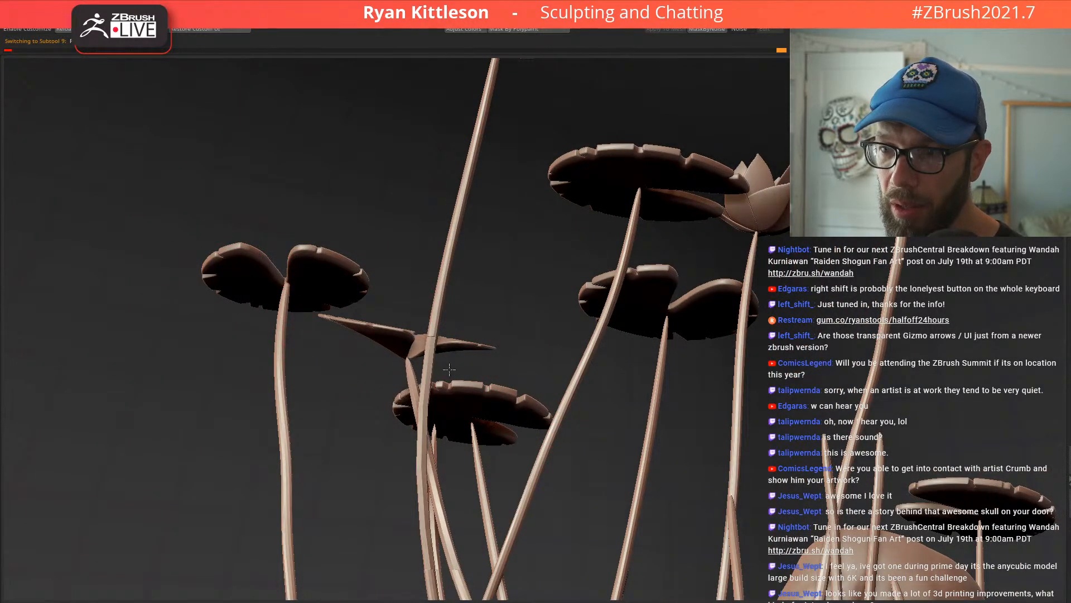
{"action": "right_click_drag", "start_coordinate": [452, 364], "coordinate": [409, 360]}
{"action": "left_click_drag", "start_coordinate": [409, 361], "coordinate": [427, 366]}
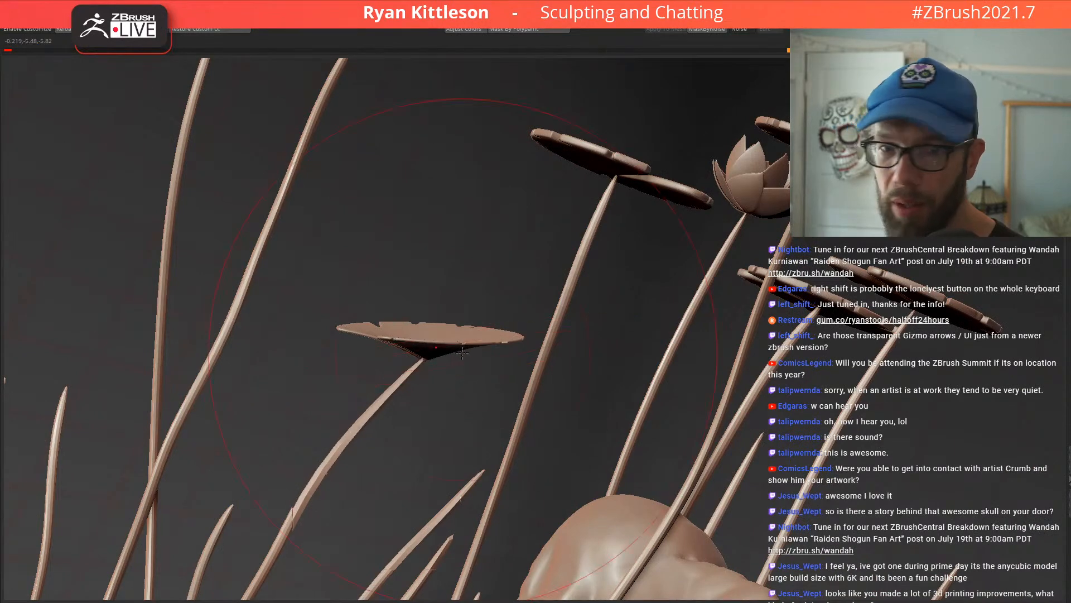
{"action": "right_click_drag", "start_coordinate": [435, 347], "coordinate": [481, 339]}
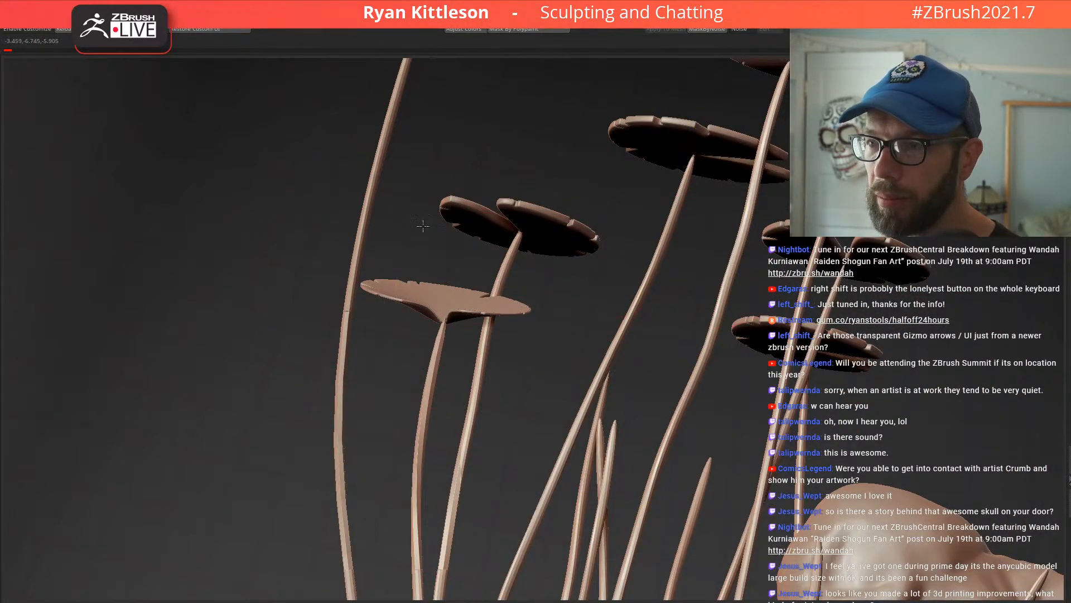
{"action": "key", "text": "f"}
{"action": "right_click_drag", "start_coordinate": [484, 246], "coordinate": [495, 350]}
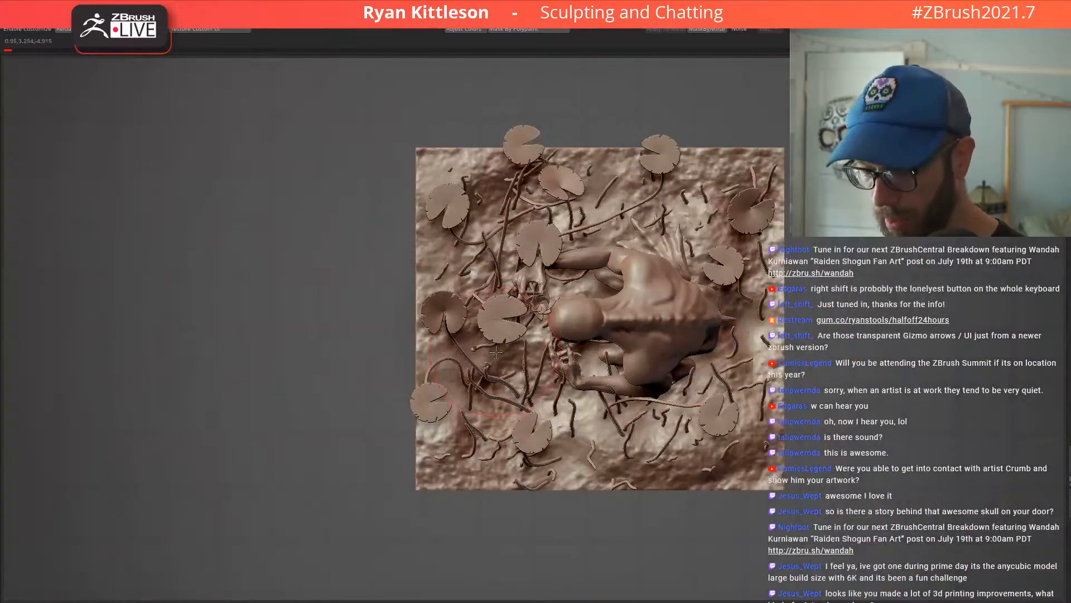
{"action": "right_click_drag", "start_coordinate": [483, 282], "coordinate": [486, 254], "text": "ctrl"}
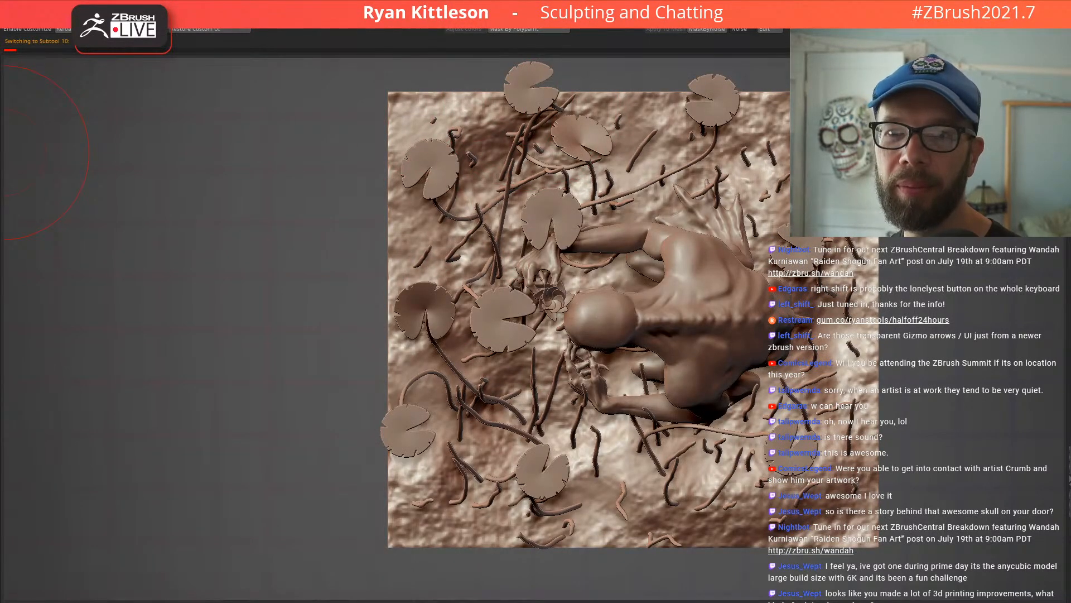
Step: Move the two lily pads overhanging the ground block's side edge inward so they sit over the block
{"action": "left_click", "coordinate": [585, 146], "text": "alt"}
{"action": "right_click_drag", "start_coordinate": [533, 88], "coordinate": [494, 186], "text": "alt"}
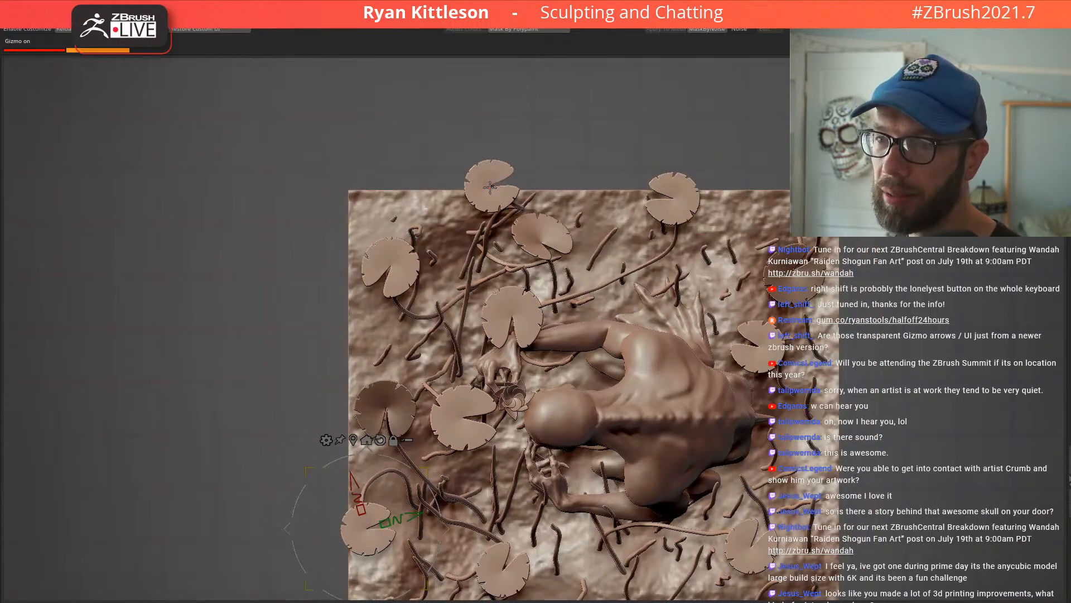
{"action": "key", "text": "space"}
{"action": "mouse_move", "coordinate": [477, 186]}
{"action": "left_mouse_down"}
{"action": "mouse_move", "coordinate": [455, 188]}
{"action": "mouse_move", "coordinate": [472, 221]}
{"action": "mouse_move", "coordinate": [440, 288]}
{"action": "left_mouse_up"}
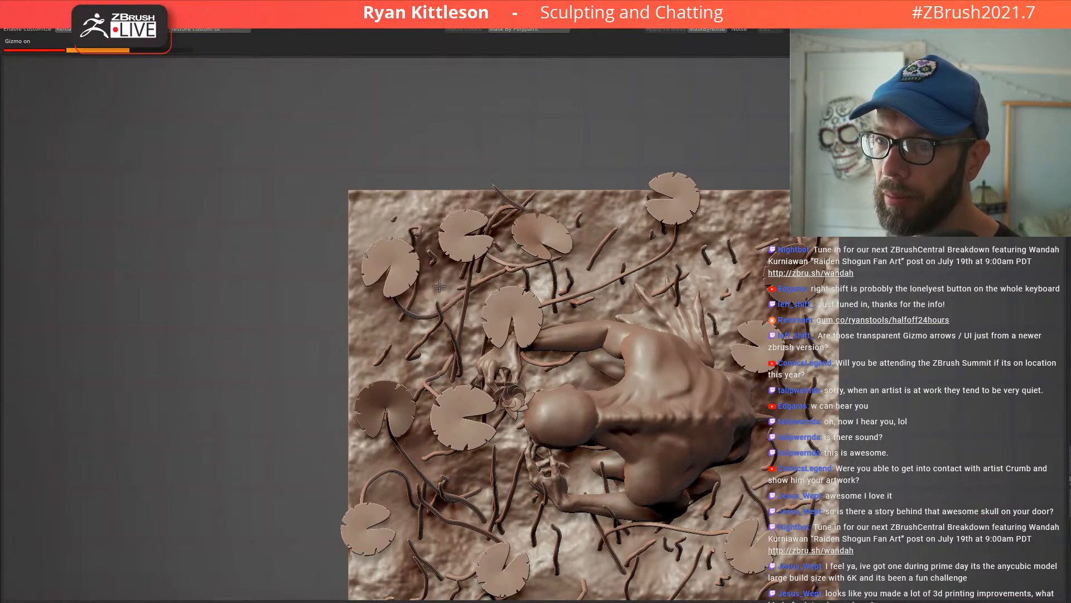
{"action": "left_click_drag", "start_coordinate": [668, 223], "coordinate": [653, 291]}
{"action": "right_click_drag", "start_coordinate": [534, 328], "coordinate": [558, 89], "text": "alt"}
{"action": "left_click_drag", "start_coordinate": [427, 302], "coordinate": [454, 303]}
{"action": "right_click_drag", "start_coordinate": [557, 220], "coordinate": [556, 360], "text": "alt"}
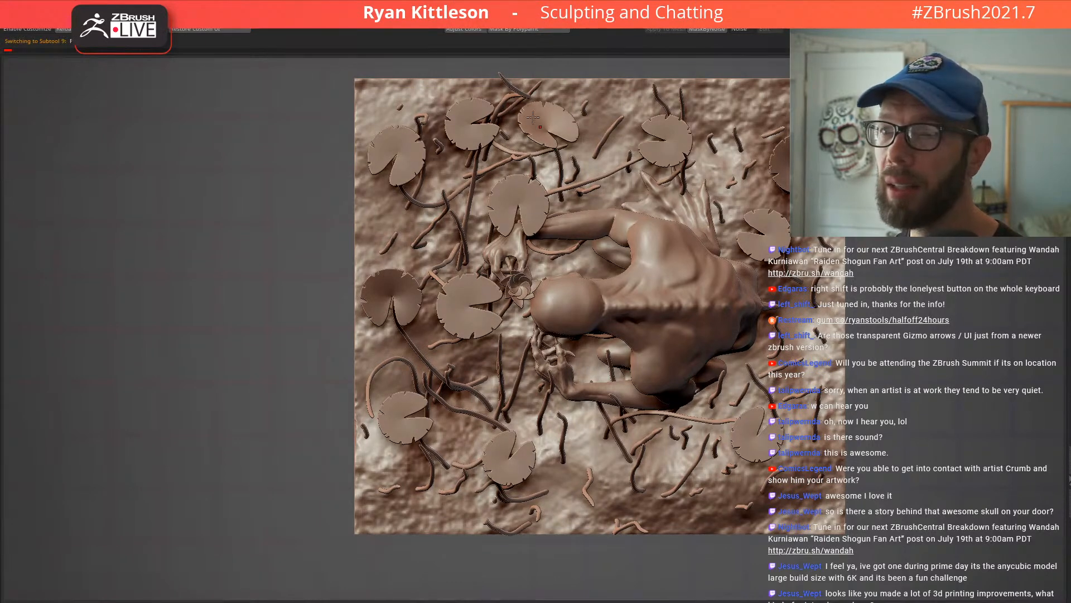
Step: Bend the stalk near the front corner so its tip meets the underside of the lily pad moved inward there
{"action": "right_click", "coordinate": [520, 104]}
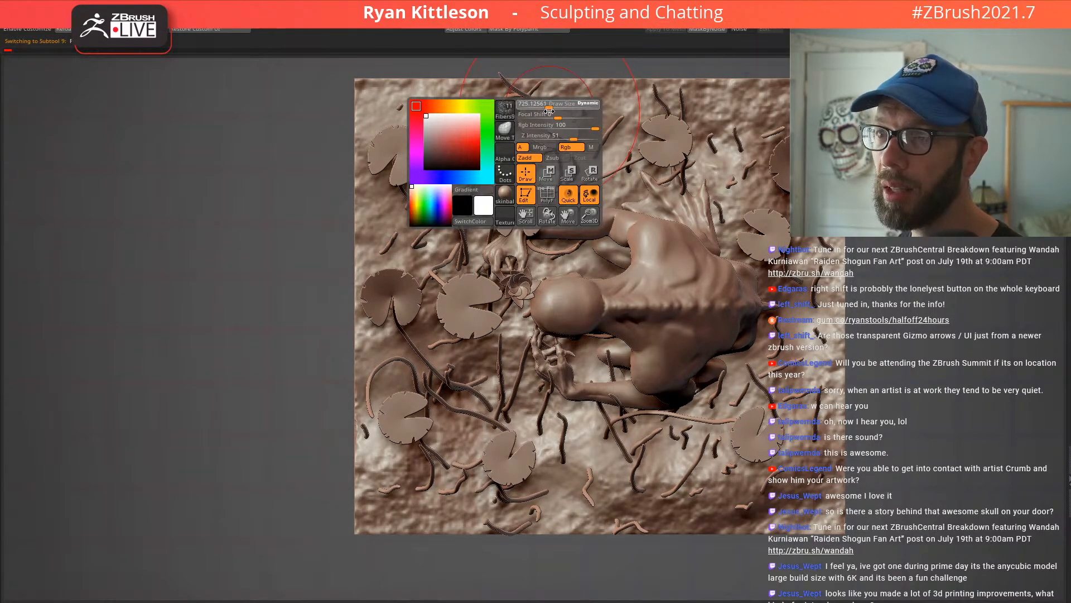
{"action": "left_click_drag", "start_coordinate": [498, 71], "coordinate": [479, 82]}
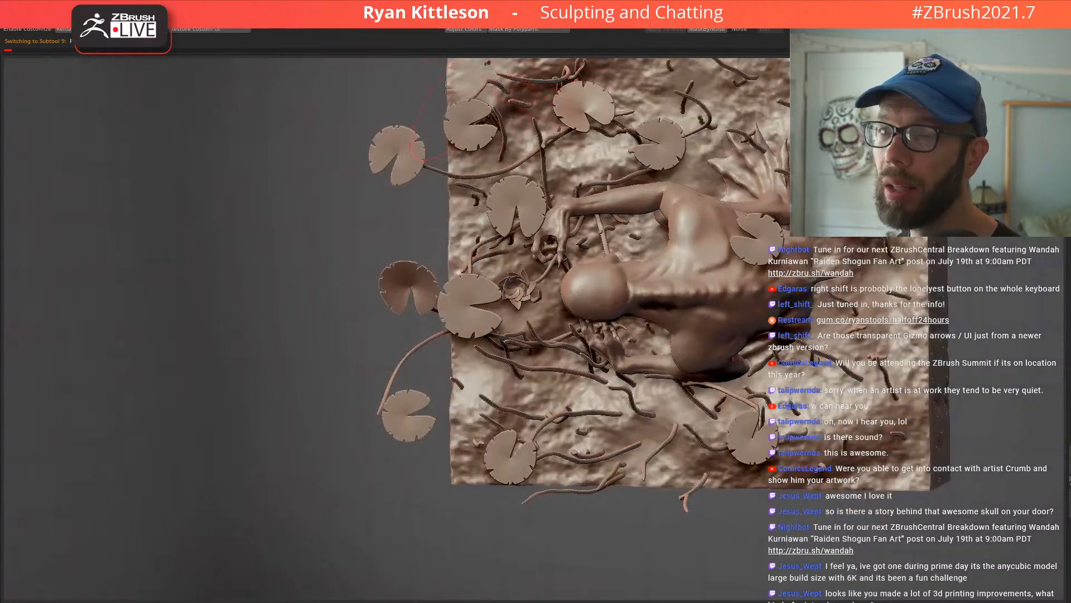
{"action": "mouse_move", "coordinate": [565, 141]}
{"action": "right_mouse_down", "text": "alt"}
{"action": "mouse_move", "coordinate": [560, 228]}
{"action": "mouse_move", "coordinate": [580, 164]}
{"action": "mouse_move", "coordinate": [572, 125]}
{"action": "right_mouse_up", "text": "alt"}
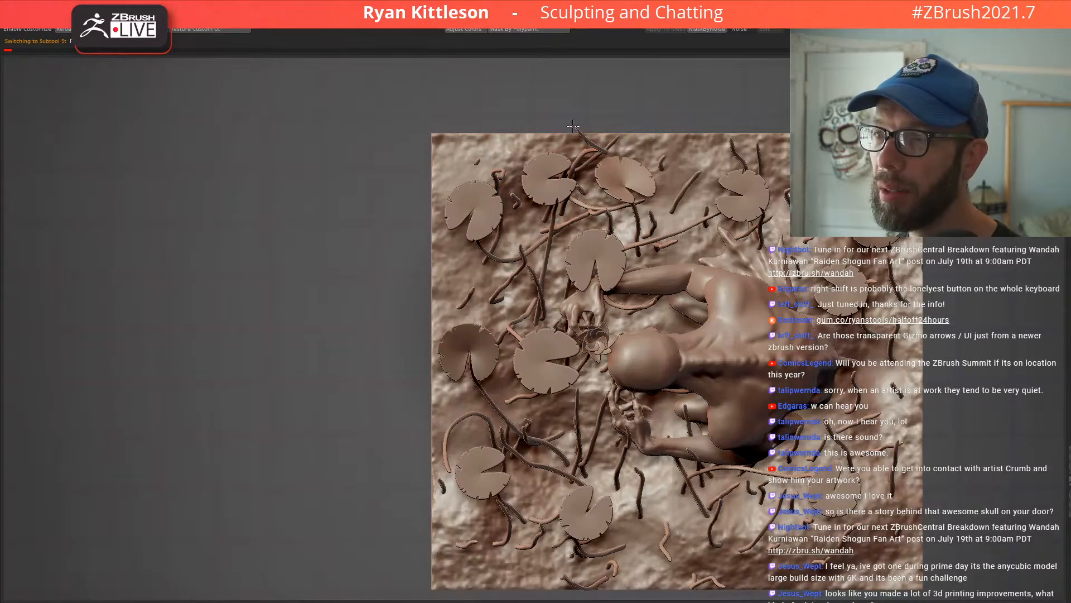
{"action": "right_click_drag", "start_coordinate": [569, 158], "coordinate": [374, 154]}
{"action": "mouse_move", "coordinate": [163, 137]}
{"action": "right_mouse_down", "text": "alt"}
{"action": "mouse_move", "coordinate": [449, 152]}
{"action": "mouse_move", "coordinate": [492, 200]}
{"action": "mouse_move", "coordinate": [455, 160]}
{"action": "right_mouse_up", "text": "alt"}
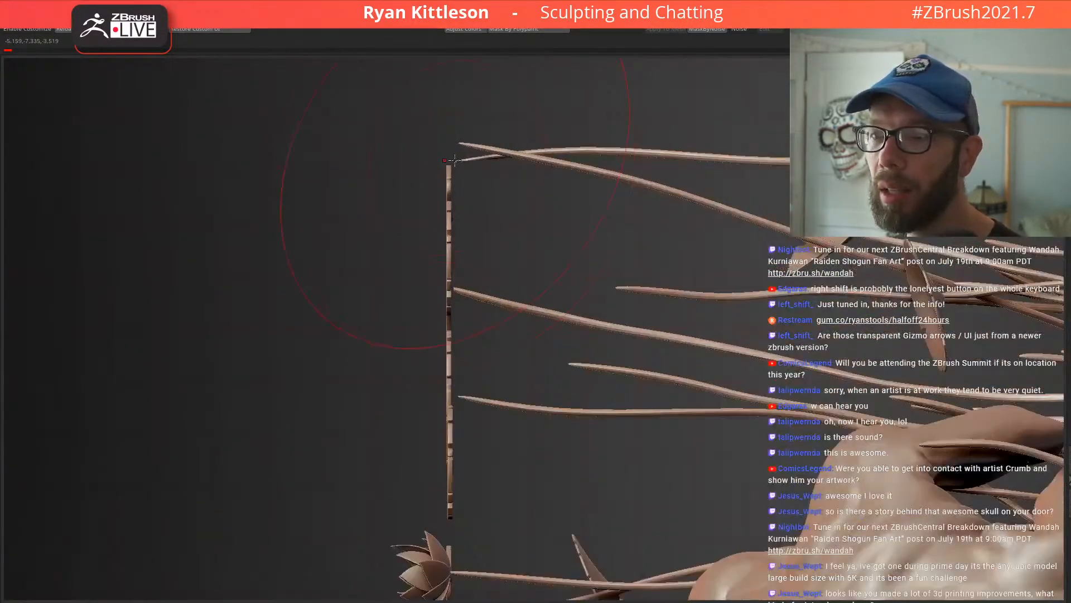
{"action": "mouse_move", "coordinate": [468, 278]}
{"action": "right_mouse_down"}
{"action": "mouse_move", "coordinate": [503, 266]}
{"action": "mouse_move", "coordinate": [476, 282]}
{"action": "mouse_move", "coordinate": [488, 262]}
{"action": "right_mouse_up"}
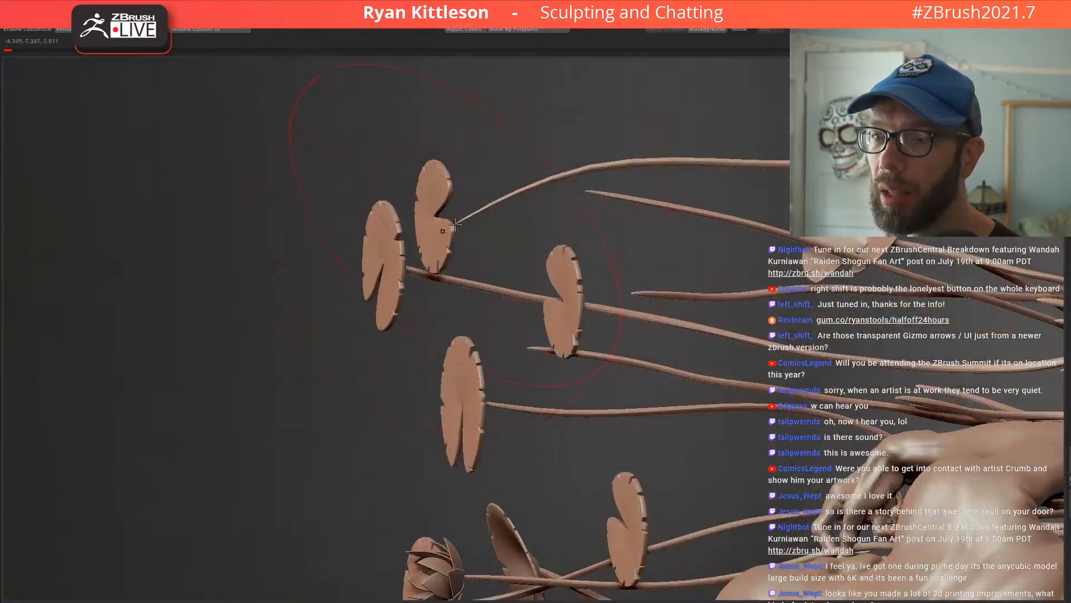
{"action": "right_click_drag", "start_coordinate": [416, 210], "coordinate": [431, 212]}
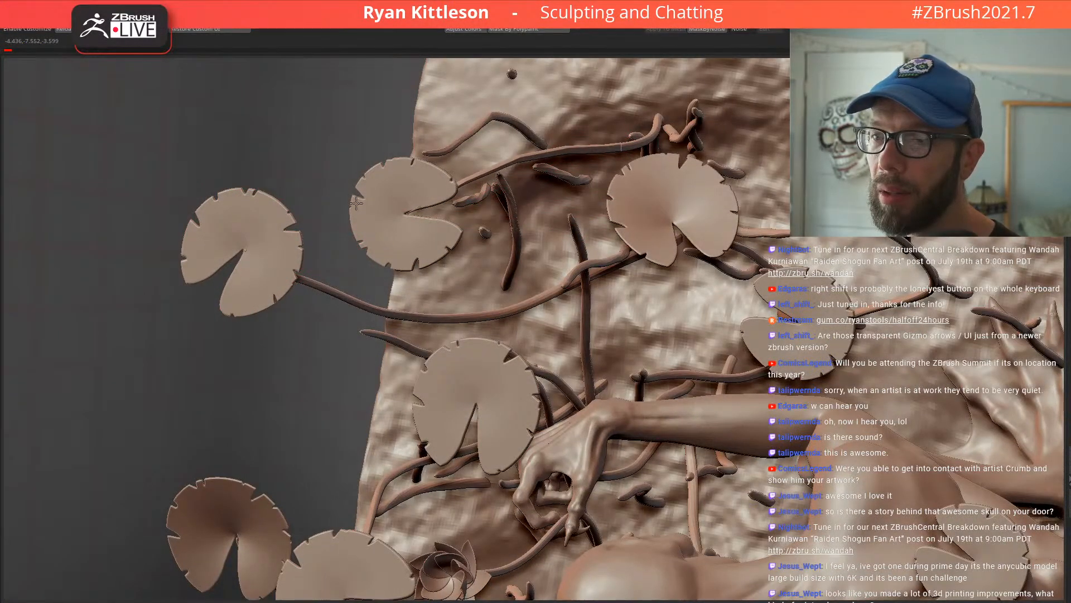
{"action": "right_click_drag", "start_coordinate": [405, 174], "coordinate": [406, 222]}
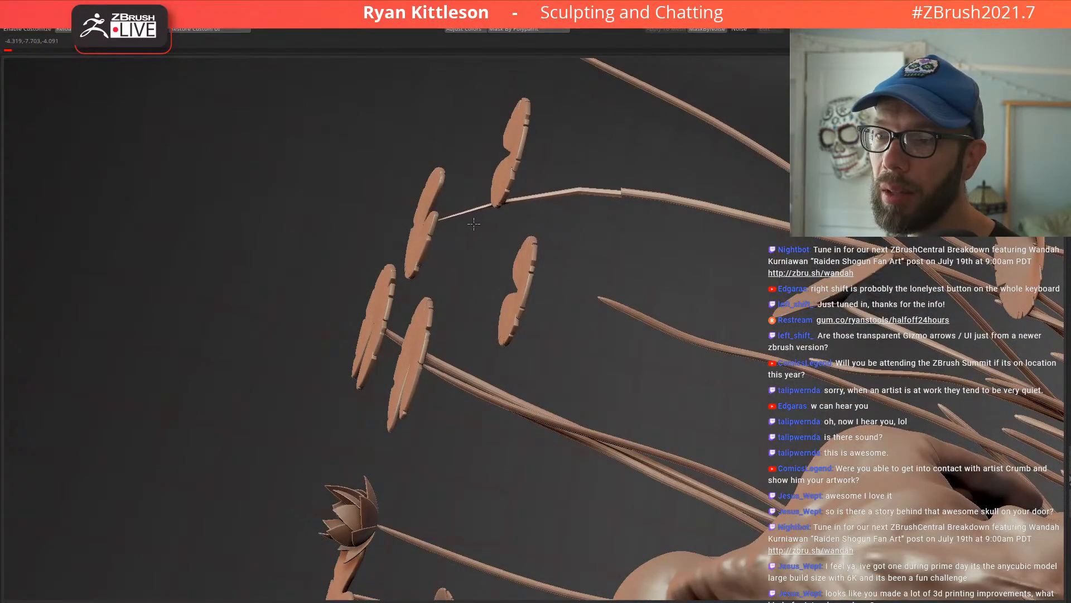
Step: Examine the stalk joins beneath the lily pads from the front, the sides and below
{"action": "right_click_drag", "start_coordinate": [508, 218], "coordinate": [598, 180]}
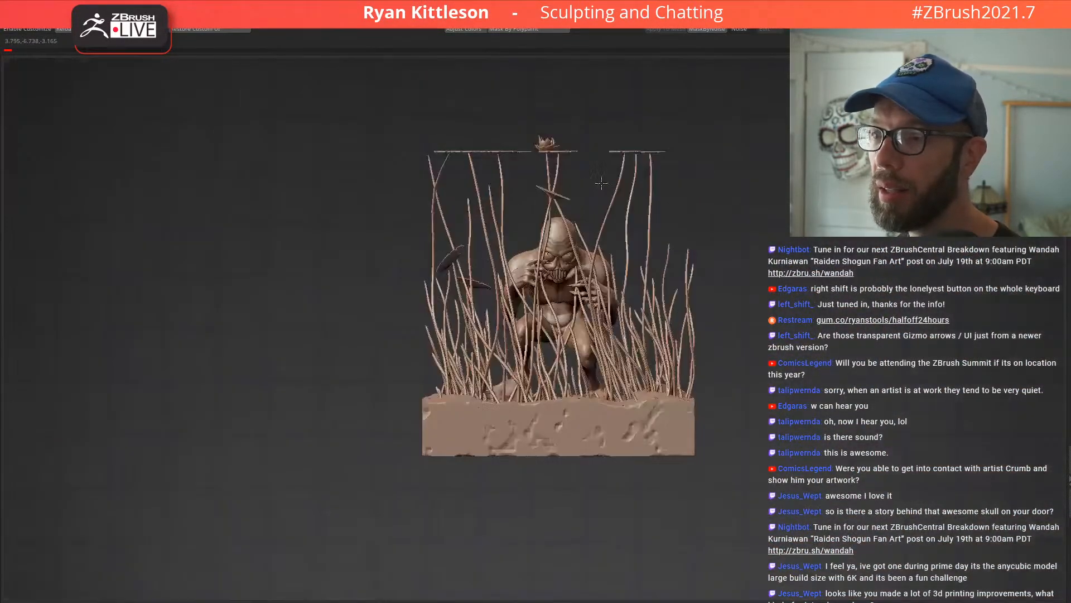
{"action": "right_click_drag", "start_coordinate": [604, 228], "coordinate": [569, 158], "text": "ctrl"}
{"action": "mouse_move", "coordinate": [529, 120]}
{"action": "right_mouse_down"}
{"action": "mouse_move", "coordinate": [540, 137]}
{"action": "mouse_move", "coordinate": [551, 133]}
{"action": "mouse_move", "coordinate": [526, 106]}
{"action": "mouse_move", "coordinate": [639, 128]}
{"action": "mouse_move", "coordinate": [619, 109]}
{"action": "right_mouse_up"}
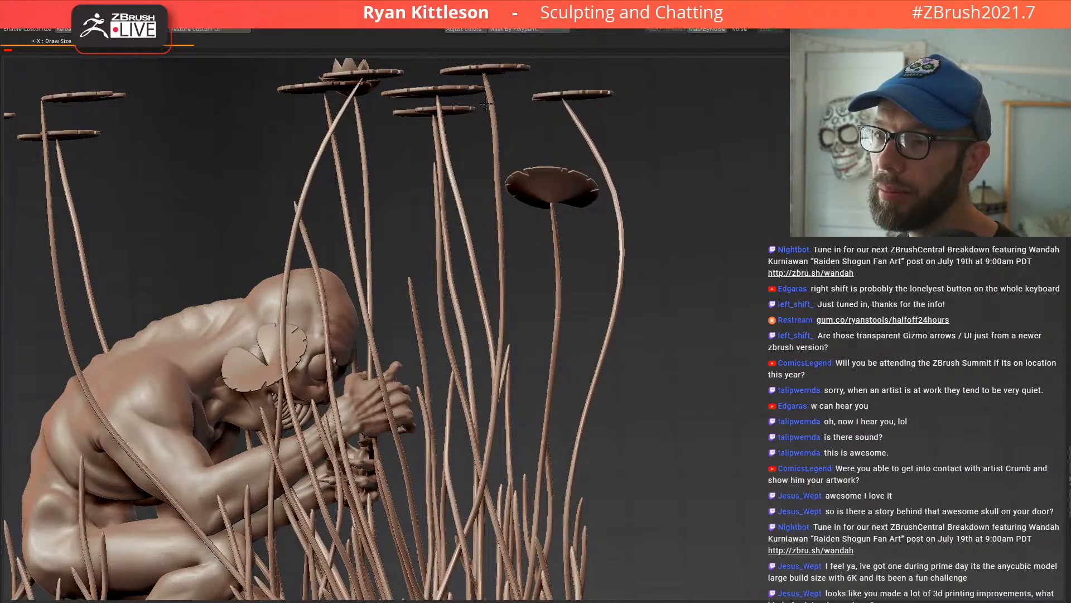
{"action": "mouse_move", "coordinate": [560, 91]}
{"action": "right_mouse_down"}
{"action": "mouse_move", "coordinate": [605, 126]}
{"action": "mouse_move", "coordinate": [654, 123]}
{"action": "mouse_move", "coordinate": [648, 148]}
{"action": "mouse_move", "coordinate": [625, 108]}
{"action": "mouse_move", "coordinate": [601, 124]}
{"action": "mouse_move", "coordinate": [611, 162]}
{"action": "mouse_move", "coordinate": [579, 180]}
{"action": "right_mouse_up"}
{"action": "right_click_drag", "start_coordinate": [519, 159], "coordinate": [493, 158], "text": "ctrl"}
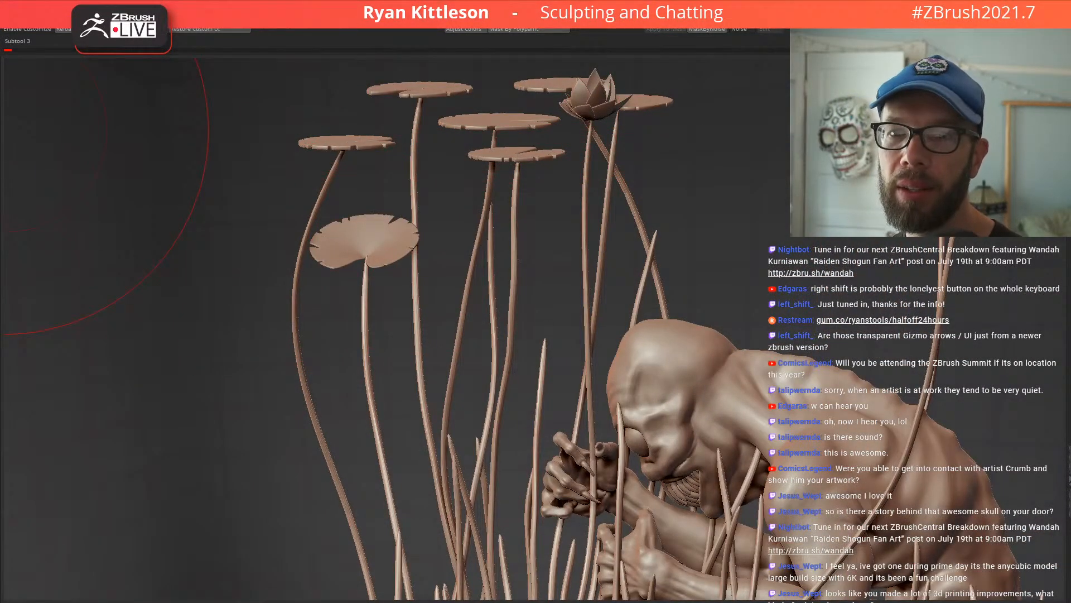
{"action": "right_click_drag", "start_coordinate": [553, 172], "coordinate": [650, 455]}
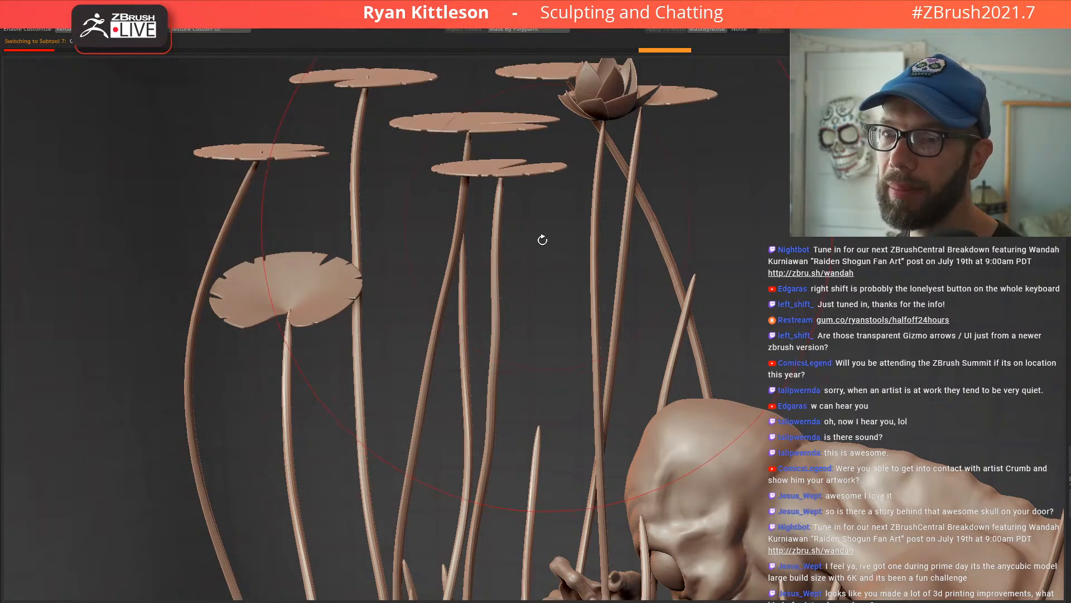
{"action": "left_click_drag", "start_coordinate": [546, 225], "coordinate": [553, 271]}
{"action": "mouse_move", "coordinate": [506, 226]}
{"action": "left_mouse_down", "text": "alt"}
{"action": "mouse_move", "coordinate": [510, 173]}
{"action": "mouse_move", "coordinate": [572, 251]}
{"action": "mouse_move", "coordinate": [520, 204]}
{"action": "mouse_move", "coordinate": [661, 166]}
{"action": "mouse_move", "coordinate": [699, 171]}
{"action": "mouse_move", "coordinate": [664, 270]}
{"action": "left_mouse_up", "text": "alt"}
{"action": "left_click_drag", "start_coordinate": [329, 168], "coordinate": [696, 290]}
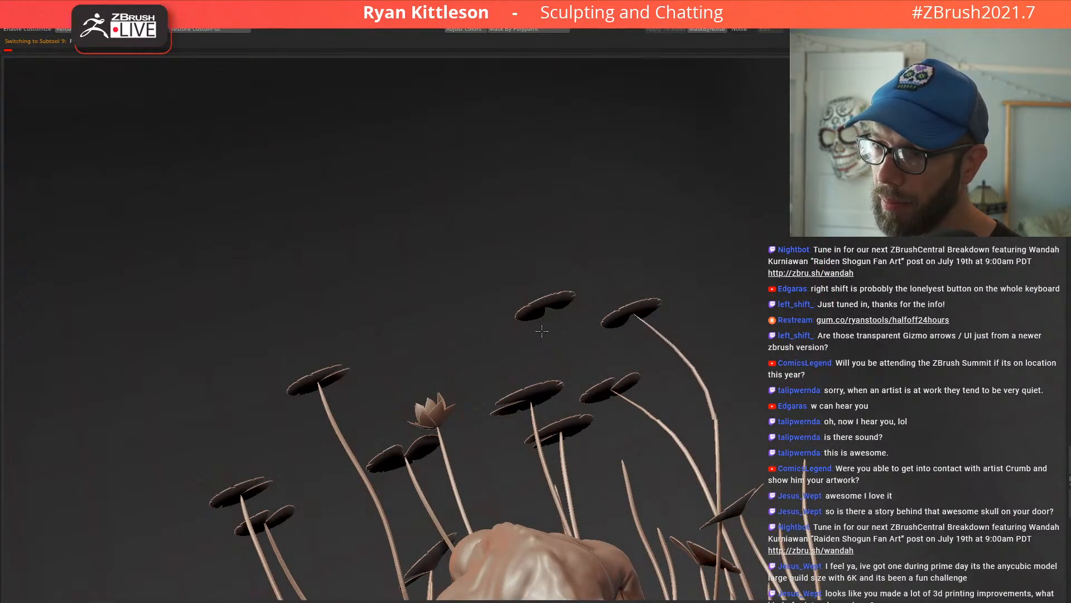
Step: Pull the tall stalk behind the creature over to the underside of its shifted lily pad and even out its bend
{"action": "left_click_drag", "start_coordinate": [627, 310], "coordinate": [667, 341]}
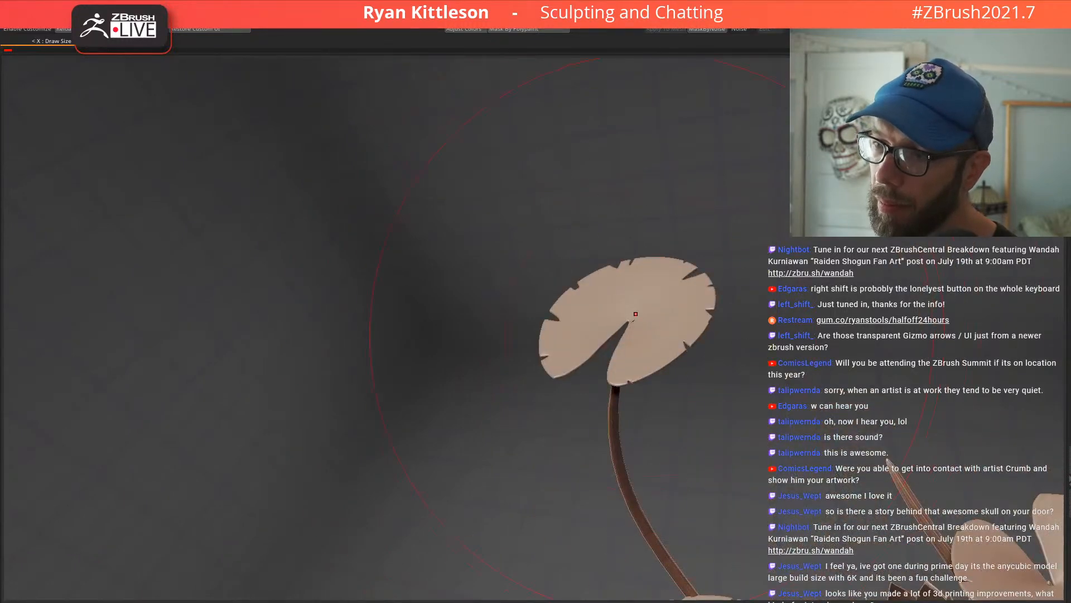
{"action": "left_click_drag", "start_coordinate": [635, 301], "coordinate": [612, 268]}
{"action": "mouse_move", "coordinate": [643, 271]}
{"action": "right_mouse_down"}
{"action": "mouse_move", "coordinate": [742, 302]}
{"action": "mouse_move", "coordinate": [602, 345]}
{"action": "right_mouse_up"}
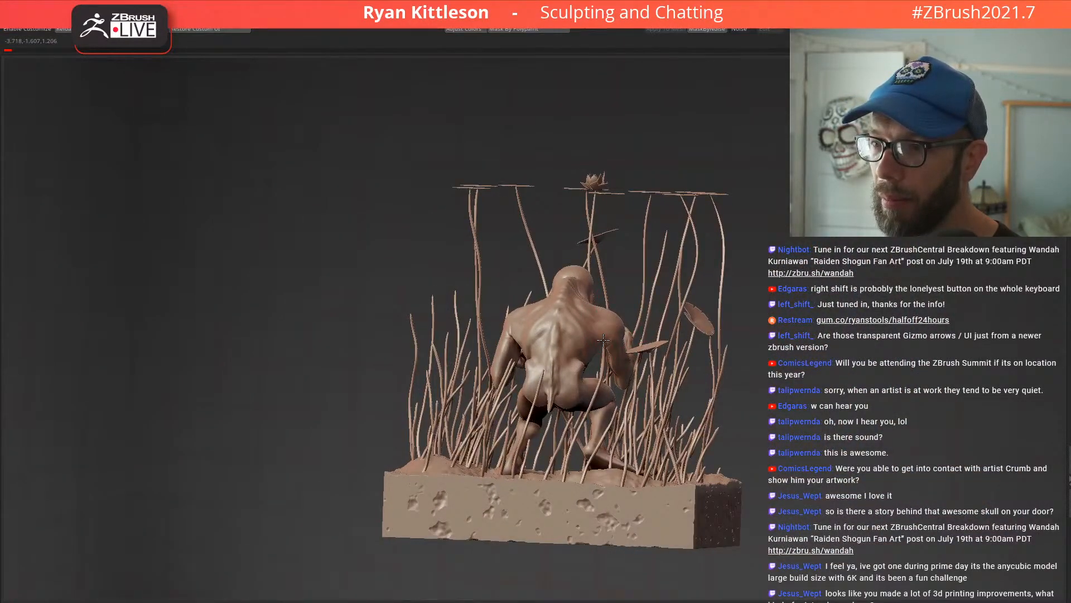
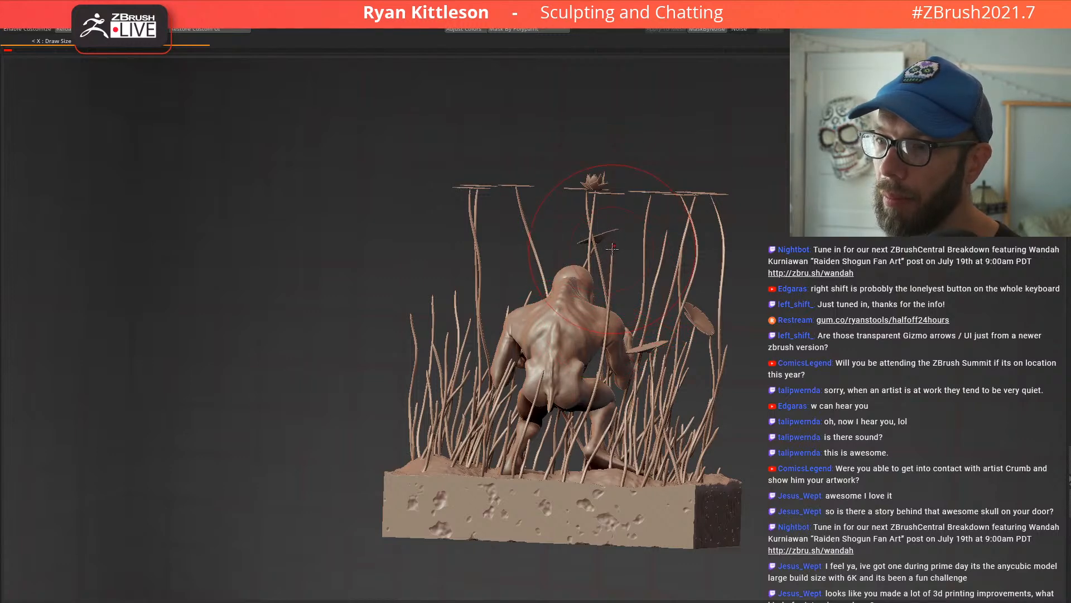
{"action": "left_click_drag", "start_coordinate": [620, 197], "coordinate": [667, 274]}
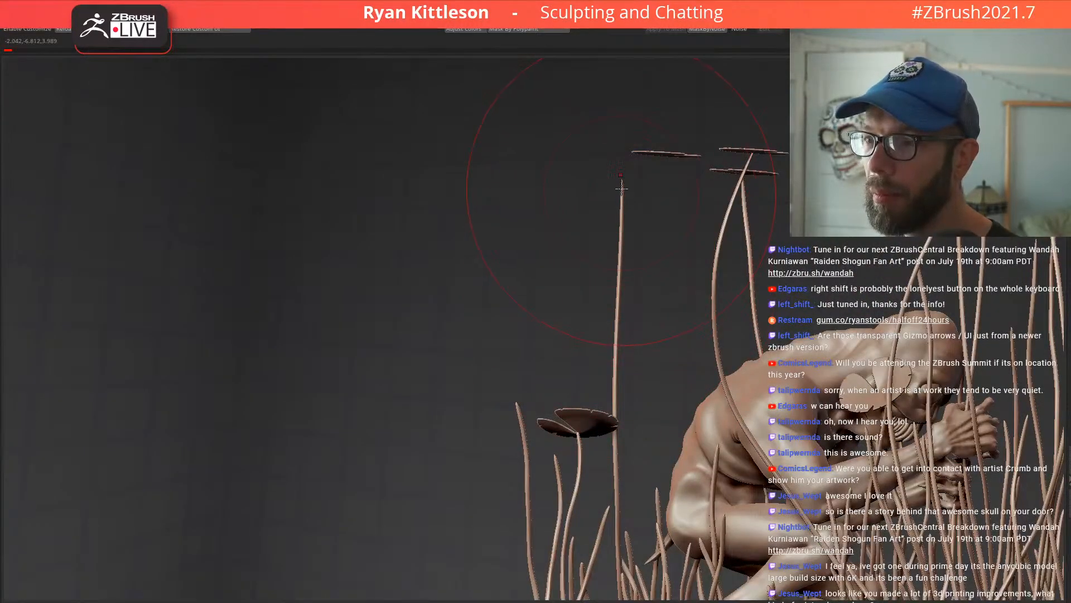
{"action": "mouse_move", "coordinate": [621, 182]}
{"action": "left_mouse_down"}
{"action": "mouse_move", "coordinate": [709, 173]}
{"action": "mouse_move", "coordinate": [763, 121]}
{"action": "left_mouse_up"}
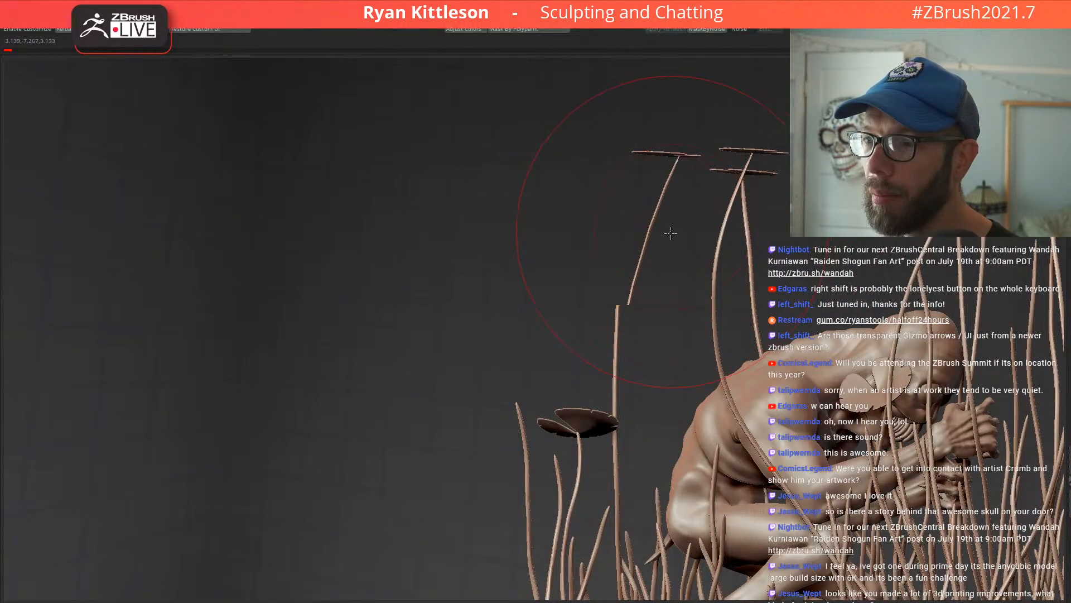
{"action": "left_click_drag", "start_coordinate": [671, 231], "coordinate": [677, 233]}
{"action": "left_click_drag", "start_coordinate": [683, 192], "coordinate": [666, 268]}
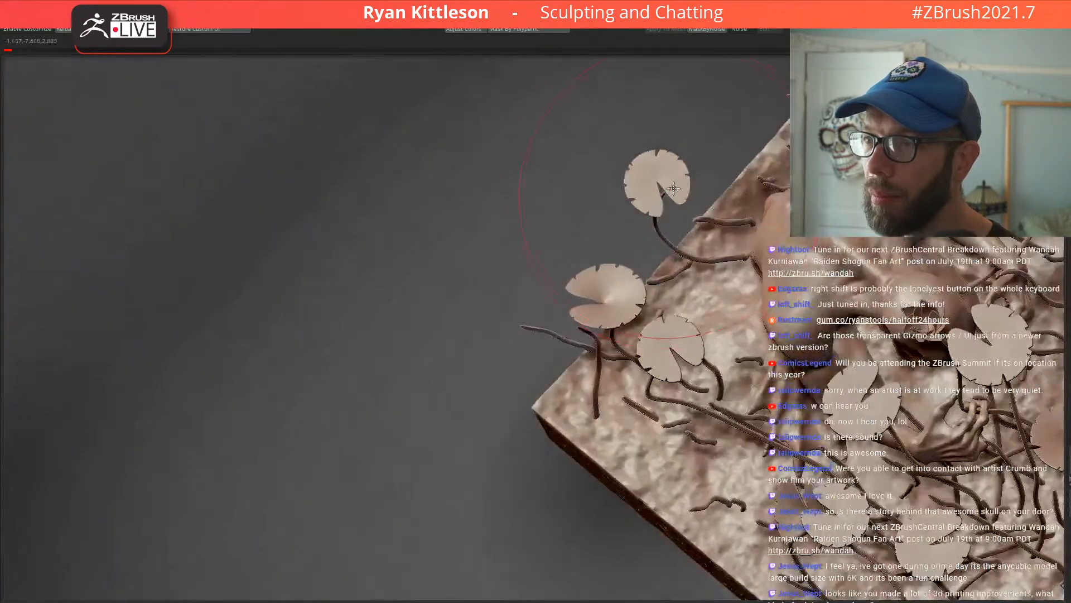
{"action": "mouse_move", "coordinate": [647, 218]}
{"action": "left_mouse_down"}
{"action": "mouse_move", "coordinate": [696, 115]}
{"action": "mouse_move", "coordinate": [659, 219]}
{"action": "mouse_move", "coordinate": [607, 221]}
{"action": "mouse_move", "coordinate": [636, 194]}
{"action": "left_mouse_up"}
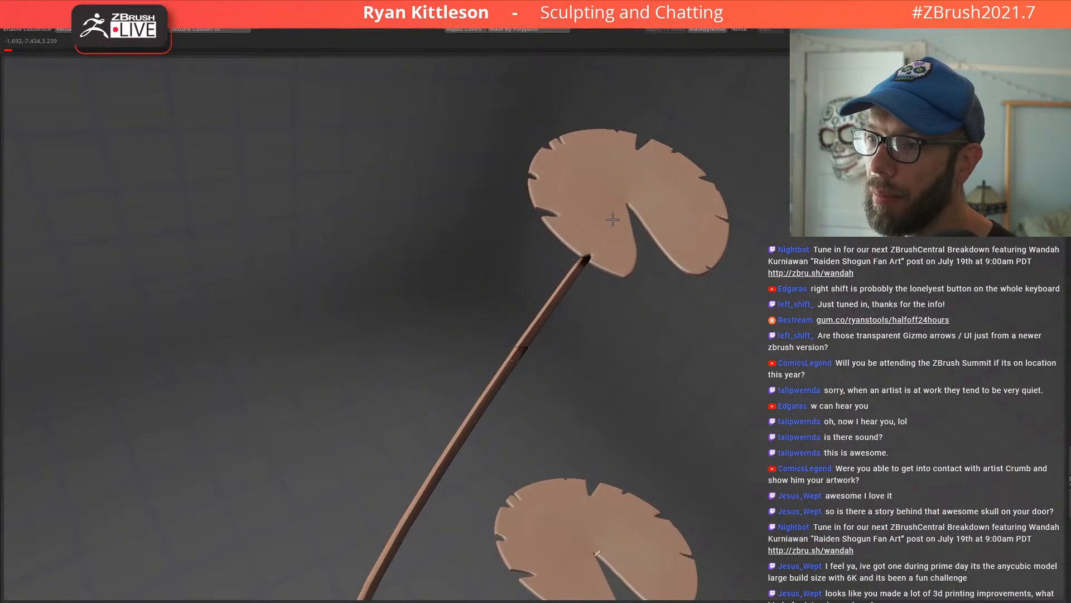
{"action": "mouse_move", "coordinate": [505, 139]}
{"action": "left_mouse_down", "text": "alt"}
{"action": "mouse_move", "coordinate": [401, 138]}
{"action": "mouse_move", "coordinate": [577, 296]}
{"action": "mouse_move", "coordinate": [579, 285]}
{"action": "left_mouse_up", "text": "alt"}
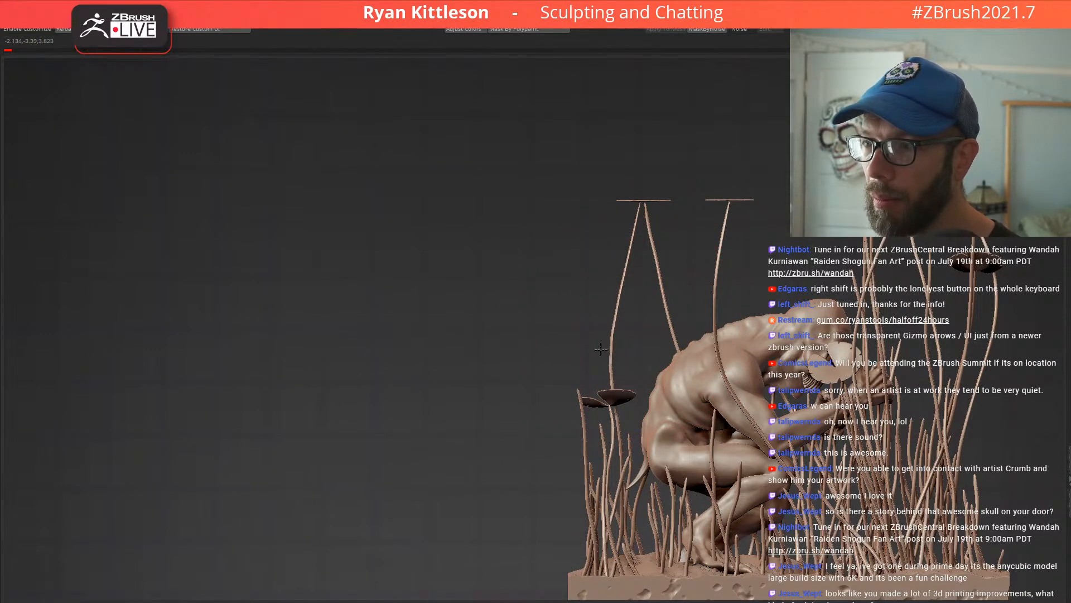
{"action": "mouse_move", "coordinate": [663, 302]}
{"action": "left_mouse_down"}
{"action": "mouse_move", "coordinate": [653, 312]}
{"action": "mouse_move", "coordinate": [678, 281]}
{"action": "mouse_move", "coordinate": [628, 277]}
{"action": "left_mouse_up"}
{"action": "mouse_move", "coordinate": [571, 232]}
{"action": "left_mouse_down"}
{"action": "mouse_move", "coordinate": [548, 232]}
{"action": "mouse_move", "coordinate": [546, 249]}
{"action": "mouse_move", "coordinate": [714, 213]}
{"action": "left_mouse_up"}
{"action": "mouse_move", "coordinate": [549, 279]}
{"action": "left_mouse_down", "text": "alt"}
{"action": "mouse_move", "coordinate": [626, 232]}
{"action": "mouse_move", "coordinate": [594, 258]}
{"action": "mouse_move", "coordinate": [609, 276]}
{"action": "mouse_move", "coordinate": [592, 261]}
{"action": "left_mouse_up", "text": "alt"}
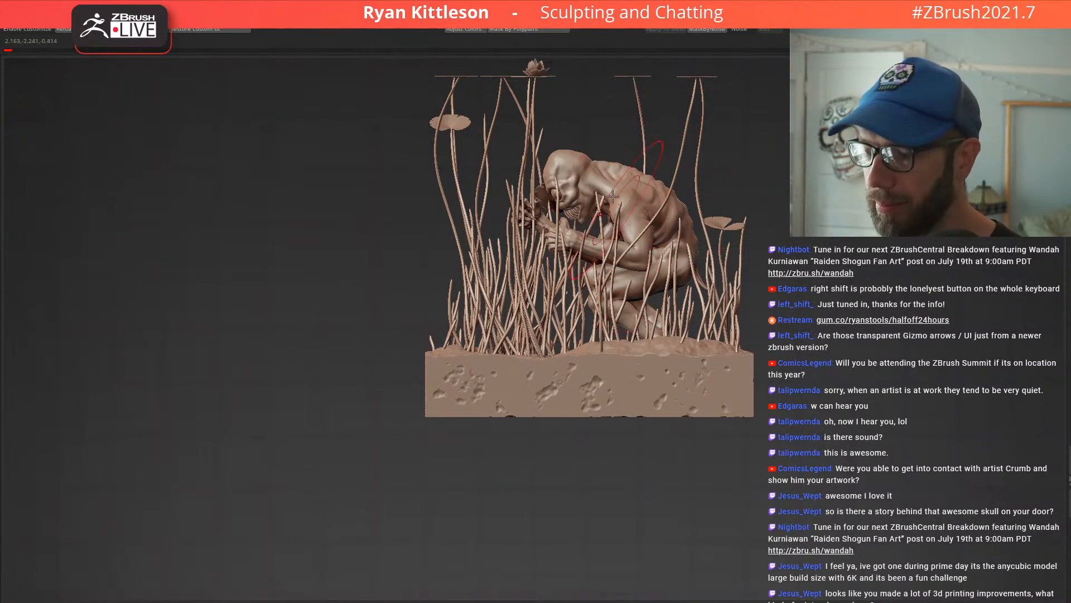
Step: Lower the creature's subdivision level and mask its legs and lower body, leaving the upper body free
{"action": "mouse_move", "coordinate": [614, 220]}
{"action": "left_mouse_down"}
{"action": "mouse_move", "coordinate": [678, 224]}
{"action": "mouse_move", "coordinate": [540, 217]}
{"action": "mouse_move", "coordinate": [644, 218]}
{"action": "mouse_move", "coordinate": [542, 247]}
{"action": "mouse_move", "coordinate": [405, 245]}
{"action": "mouse_move", "coordinate": [623, 187]}
{"action": "mouse_move", "coordinate": [623, 244]}
{"action": "mouse_move", "coordinate": [636, 229]}
{"action": "mouse_move", "coordinate": [690, 221]}
{"action": "mouse_move", "coordinate": [696, 270]}
{"action": "mouse_move", "coordinate": [674, 208]}
{"action": "left_mouse_up"}
{"action": "key", "text": "shift+d"}
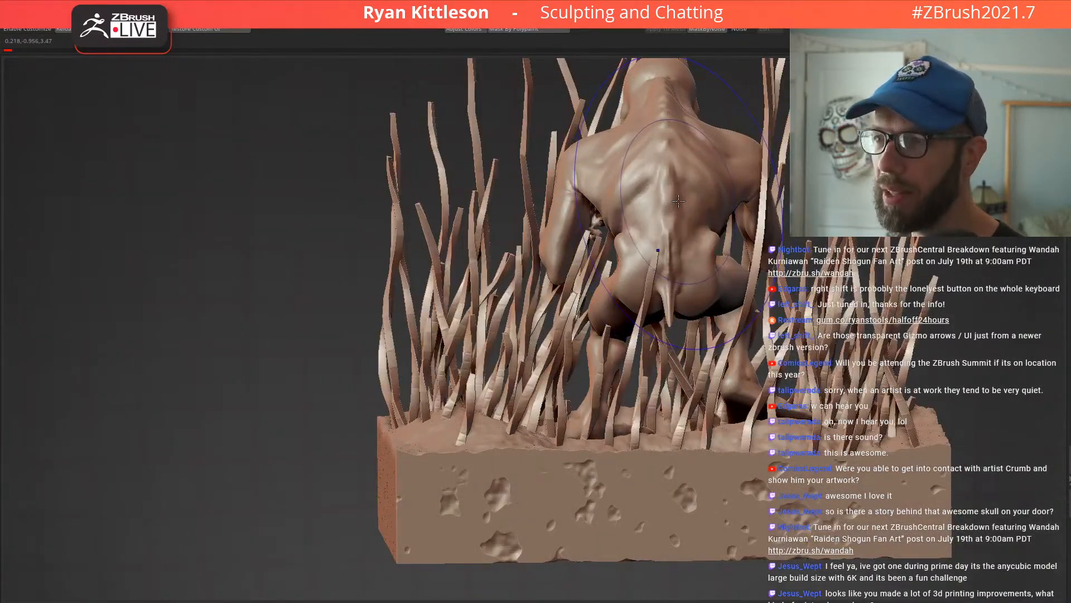
{"action": "key", "text": "d"}
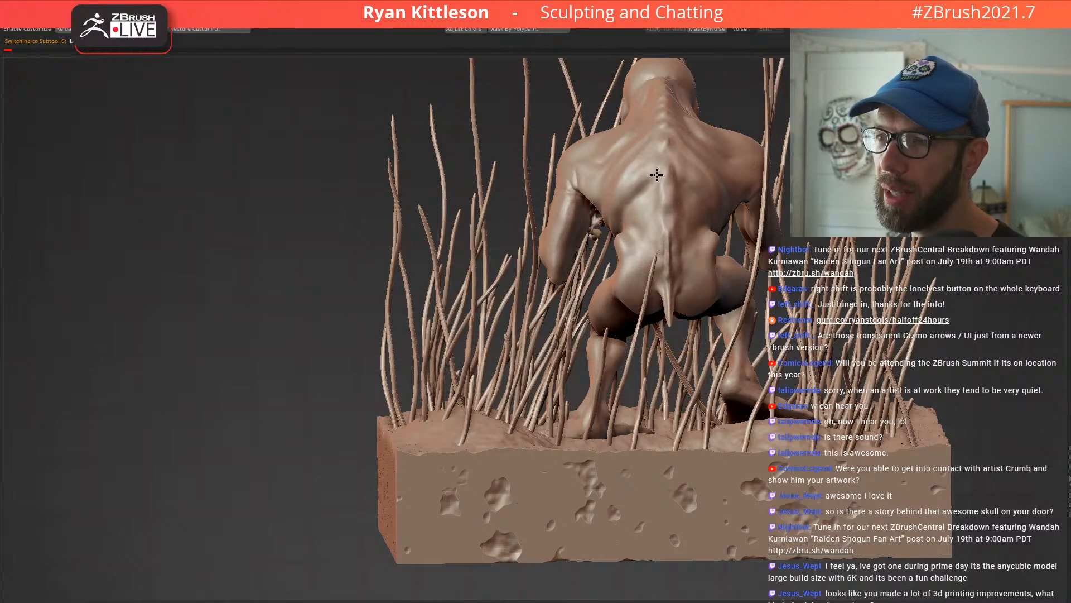
{"action": "key", "text": "shift+d"}
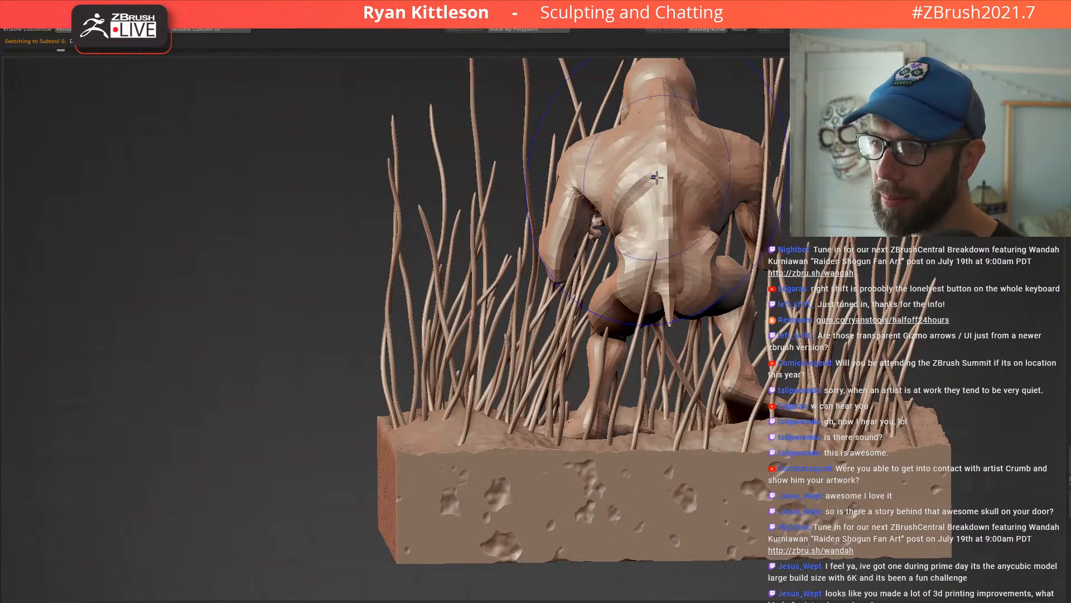
{"action": "right_click_drag", "start_coordinate": [664, 179], "coordinate": [663, 240]}
{"action": "left_click_drag", "start_coordinate": [665, 201], "coordinate": [665, 178]}
{"action": "right_click_drag", "start_coordinate": [665, 178], "coordinate": [637, 182]}
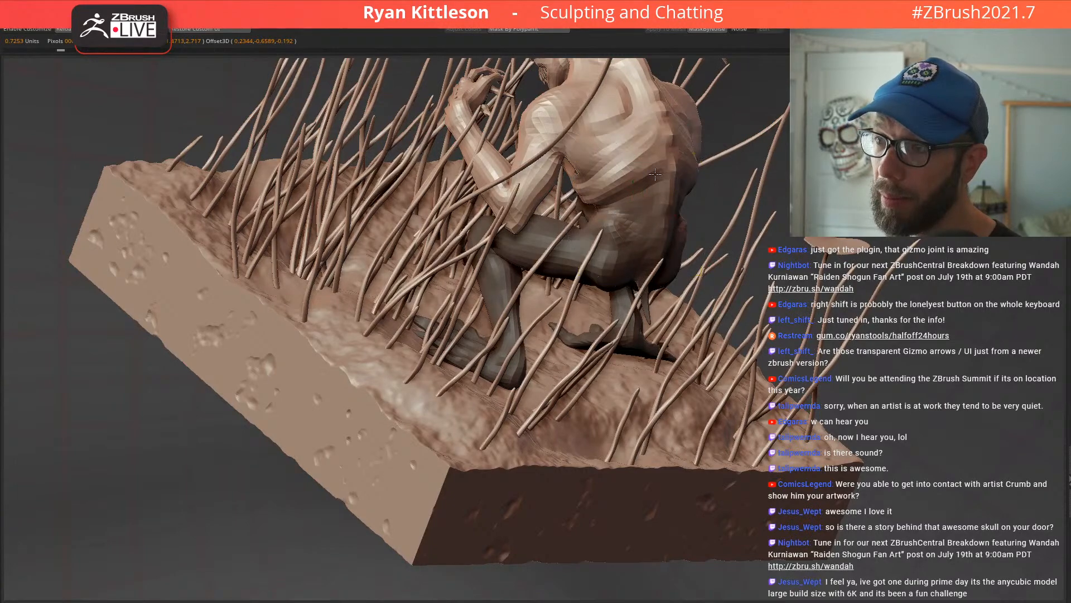
{"action": "right_click_drag", "start_coordinate": [677, 181], "coordinate": [689, 223]}
Step: Position the gizmo in the creature's lower torso and enable transforming all selected subtools together
{"action": "left_click", "coordinate": [660, 126]}
{"action": "right_click_drag", "start_coordinate": [663, 99], "coordinate": [737, 173]}
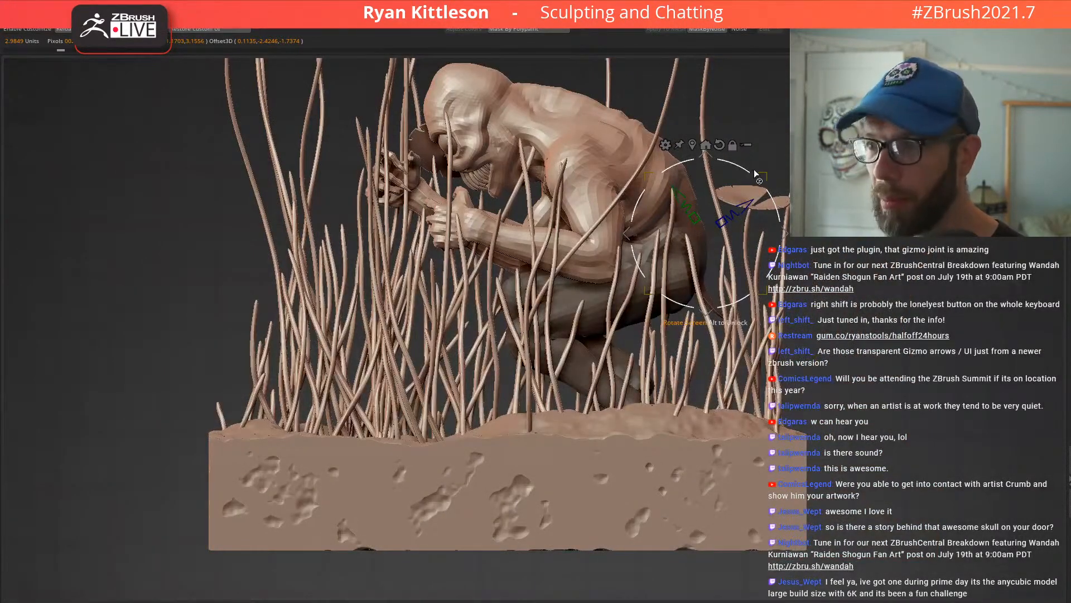
{"action": "key", "text": "ctrl+z"}
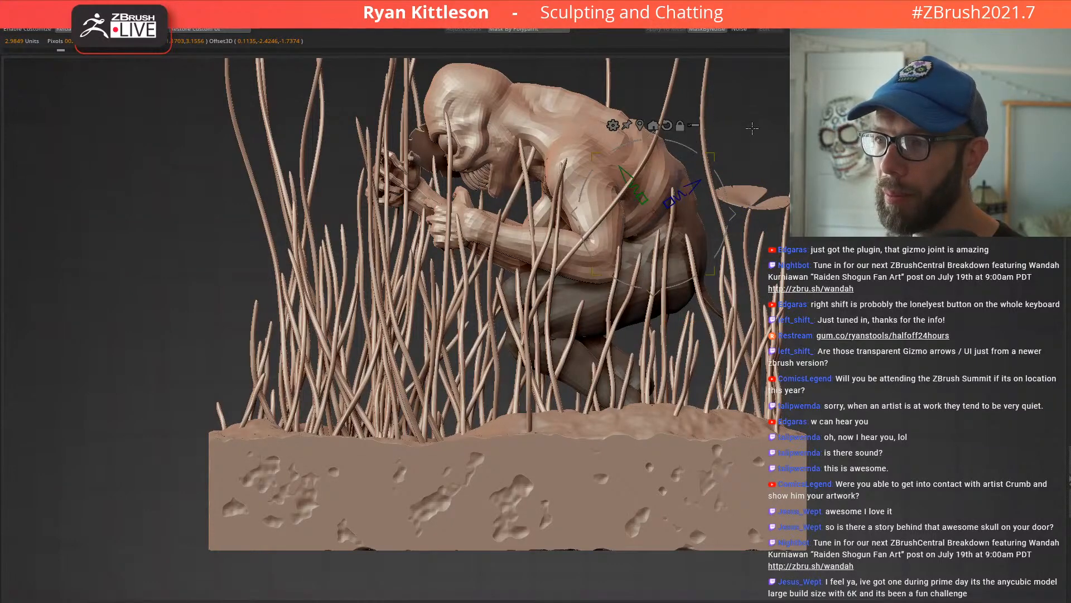
{"action": "left_click", "coordinate": [693, 124]}
{"action": "left_click_drag", "start_coordinate": [636, 190], "coordinate": [600, 154]}
{"action": "right_click_drag", "start_coordinate": [493, 140], "coordinate": [473, 213], "text": "alt"}
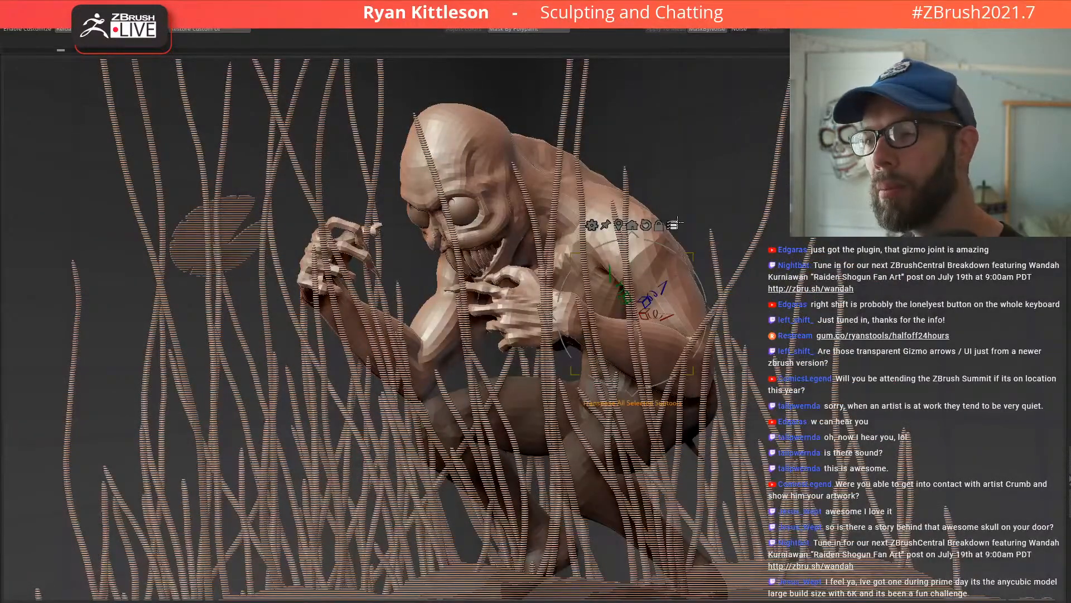
Step: Rotate the creature's unmasked upper body together with its eyes and check the pose from the front and side
{"action": "right_click_drag", "start_coordinate": [531, 191], "coordinate": [676, 236]}
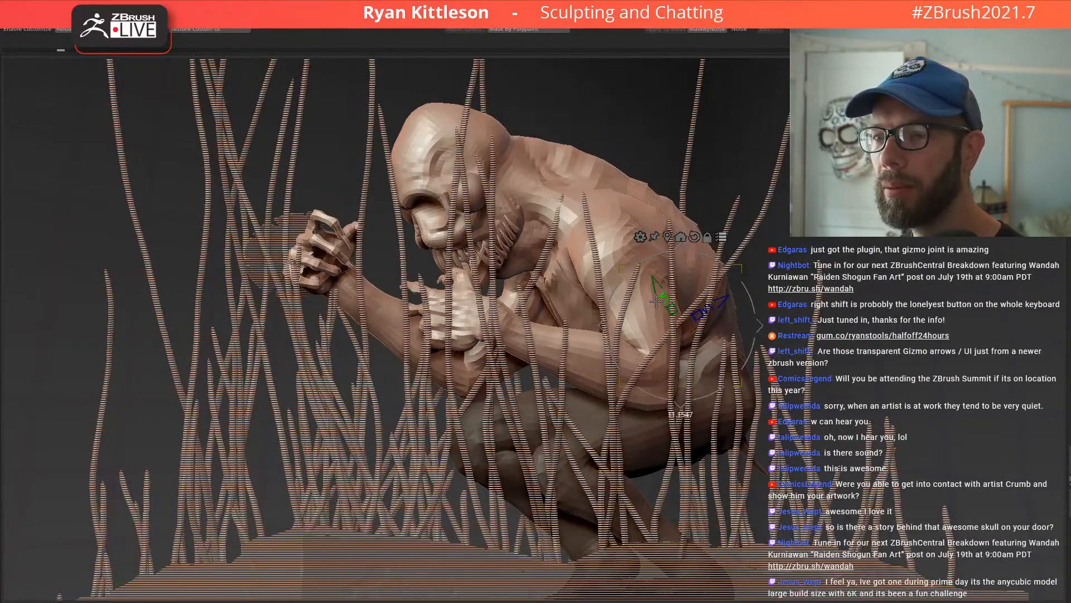
{"action": "right_click_drag", "start_coordinate": [450, 204], "coordinate": [564, 215]}
{"action": "left_click", "coordinate": [401, 218], "text": "alt"}
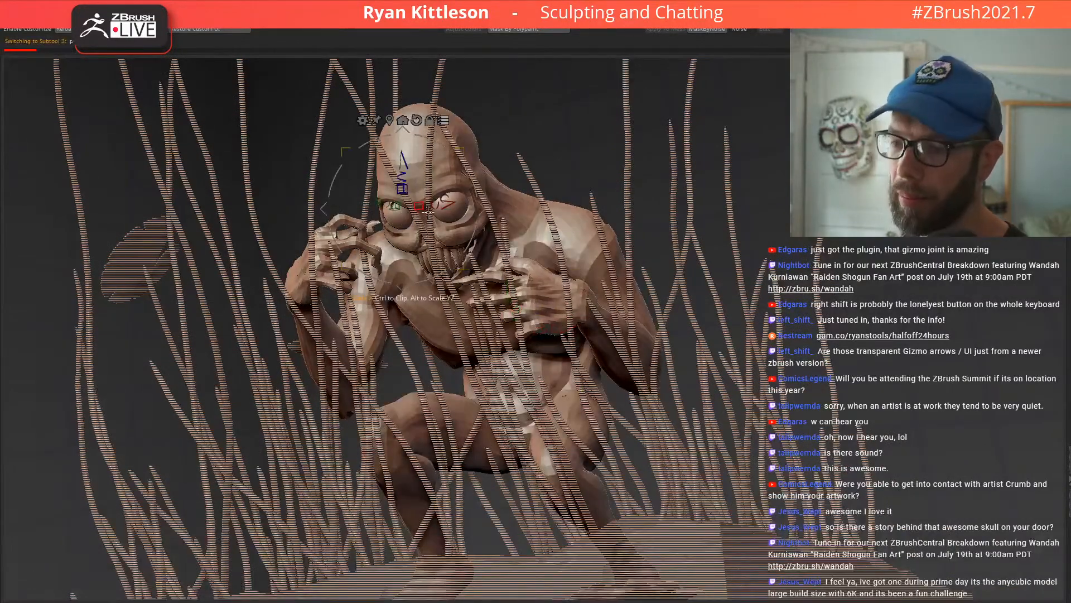
{"action": "right_click_drag", "start_coordinate": [442, 271], "coordinate": [509, 266]}
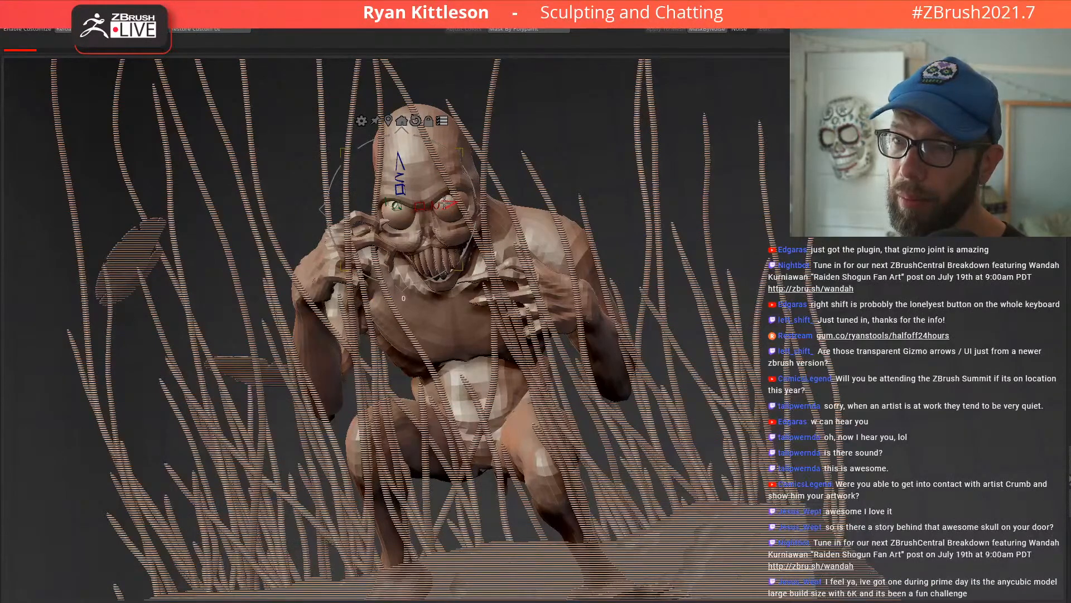
{"action": "right_click_drag", "start_coordinate": [449, 201], "coordinate": [597, 236]}
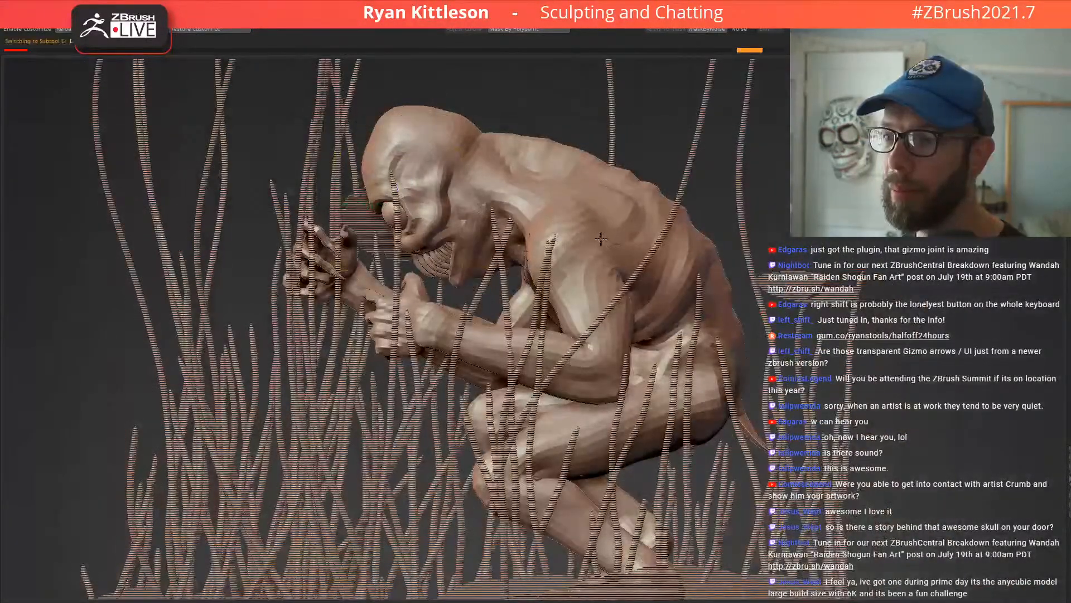
Step: Rotate the creature's unmasked upper body about 8.8 degrees around the lower torso gizmo in side view
{"action": "left_click", "coordinate": [601, 239], "text": "alt"}
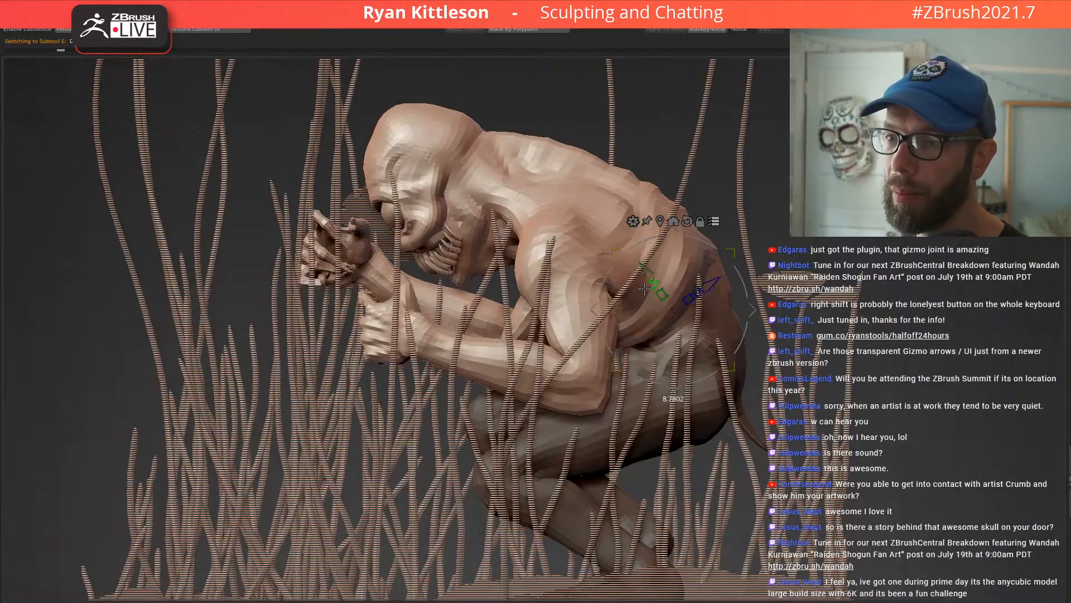
{"action": "key", "text": "q"}
{"action": "right_click_drag", "start_coordinate": [443, 261], "coordinate": [502, 262]}
{"action": "right_click_drag", "start_coordinate": [330, 189], "coordinate": [424, 223], "text": "ctrl"}
{"action": "right_click_drag", "start_coordinate": [424, 223], "coordinate": [176, 221], "text": "alt"}
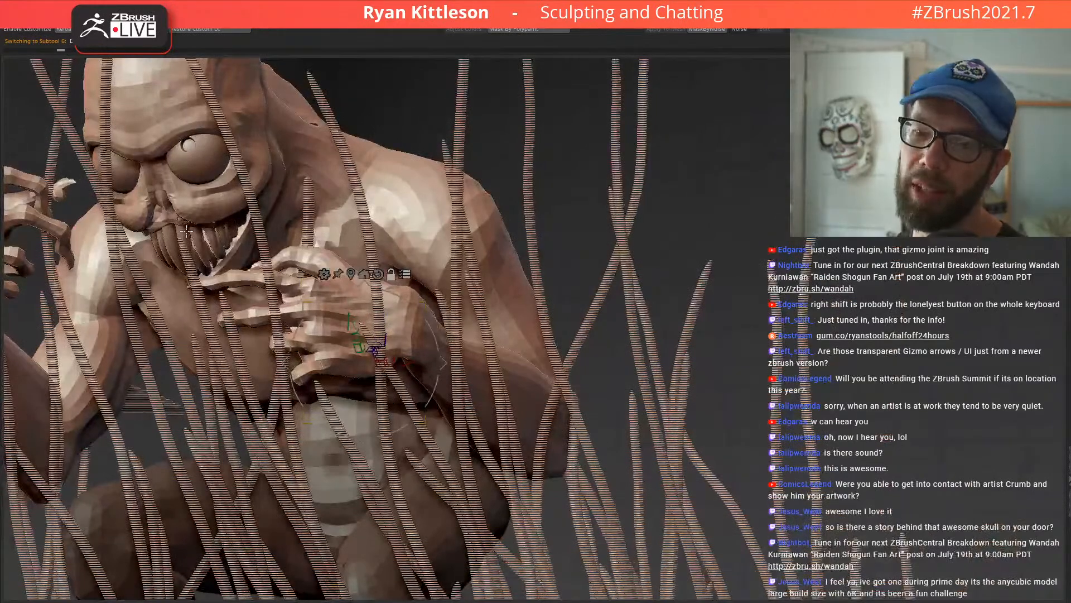
Step: Isolate the creature's upper and lower teeth one set at a time and check their placement against the head
{"action": "left_click", "coordinate": [187, 230], "text": "alt"}
{"action": "key", "text": "alt+s"}
{"action": "right_click_drag", "start_coordinate": [269, 268], "coordinate": [436, 265], "text": "alt"}
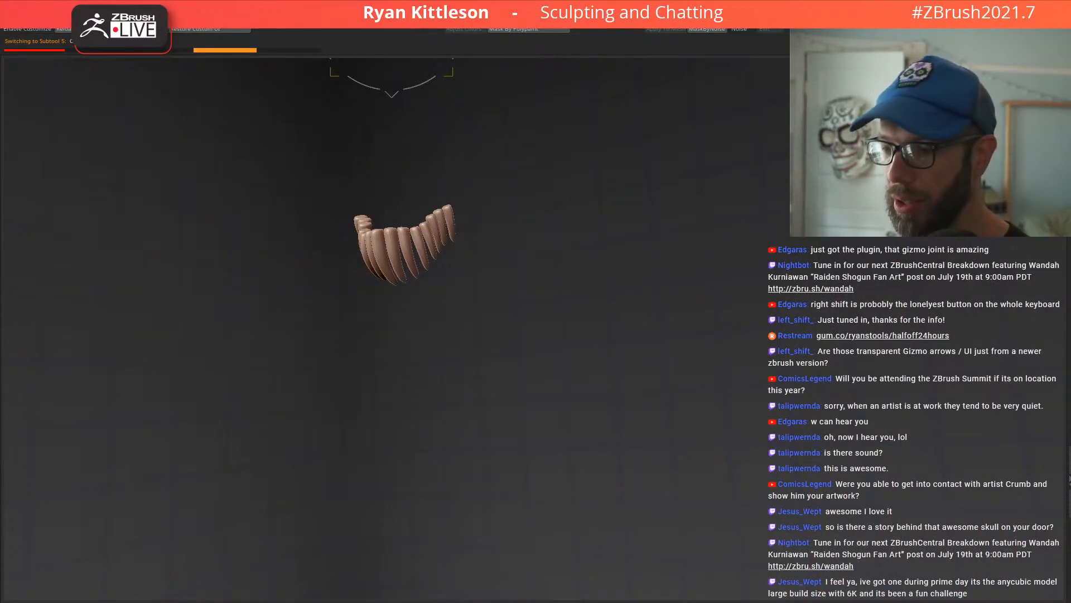
{"action": "key", "text": "Up"}
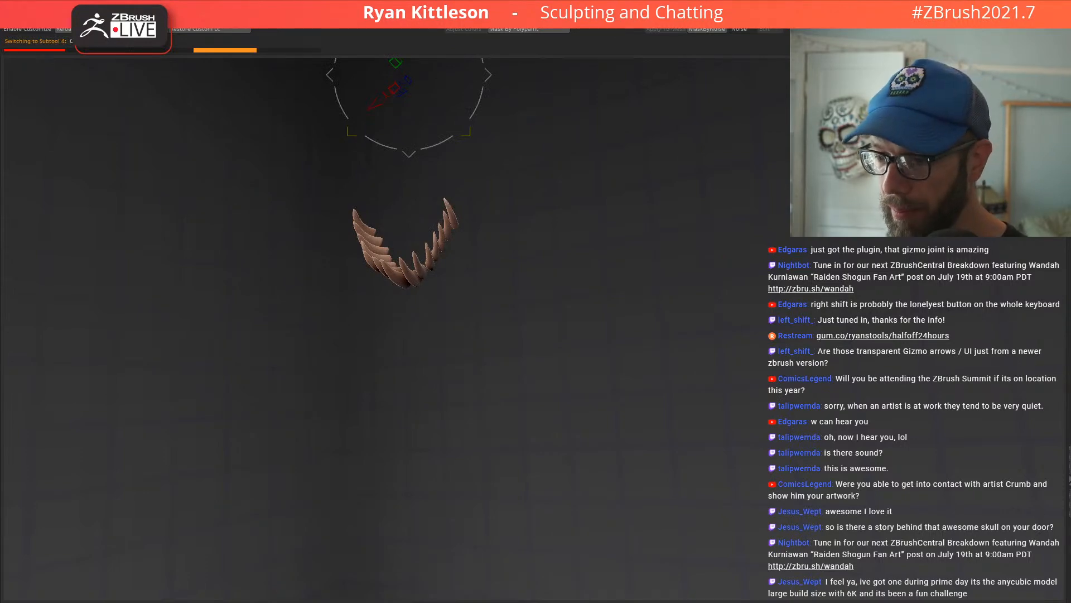
{"action": "key", "text": "alt+s"}
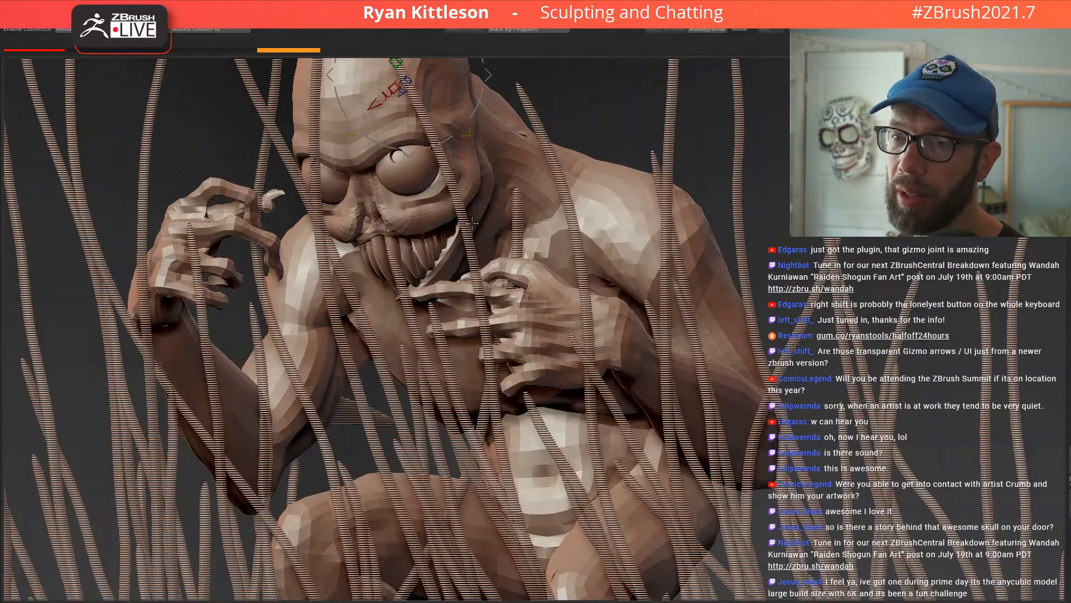
{"action": "right_click_drag", "start_coordinate": [450, 202], "coordinate": [449, 128], "text": "ctrl"}
Step: Reselect the creature's body and rotate the unmasked upper body about 3.5 degrees from a rear view
{"action": "left_click", "coordinate": [527, 226], "text": "alt"}
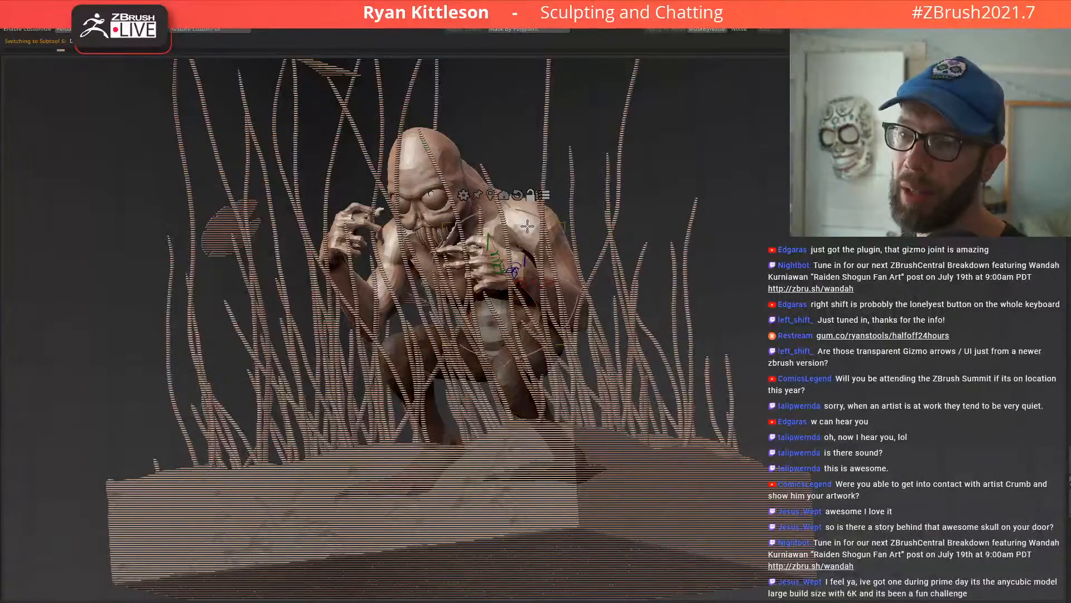
{"action": "right_click_drag", "start_coordinate": [522, 216], "coordinate": [662, 225]}
{"action": "left_click_drag", "start_coordinate": [614, 238], "coordinate": [604, 243]}
{"action": "right_click_drag", "start_coordinate": [709, 209], "coordinate": [673, 279]}
{"action": "left_click_drag", "start_coordinate": [701, 232], "coordinate": [694, 224]}
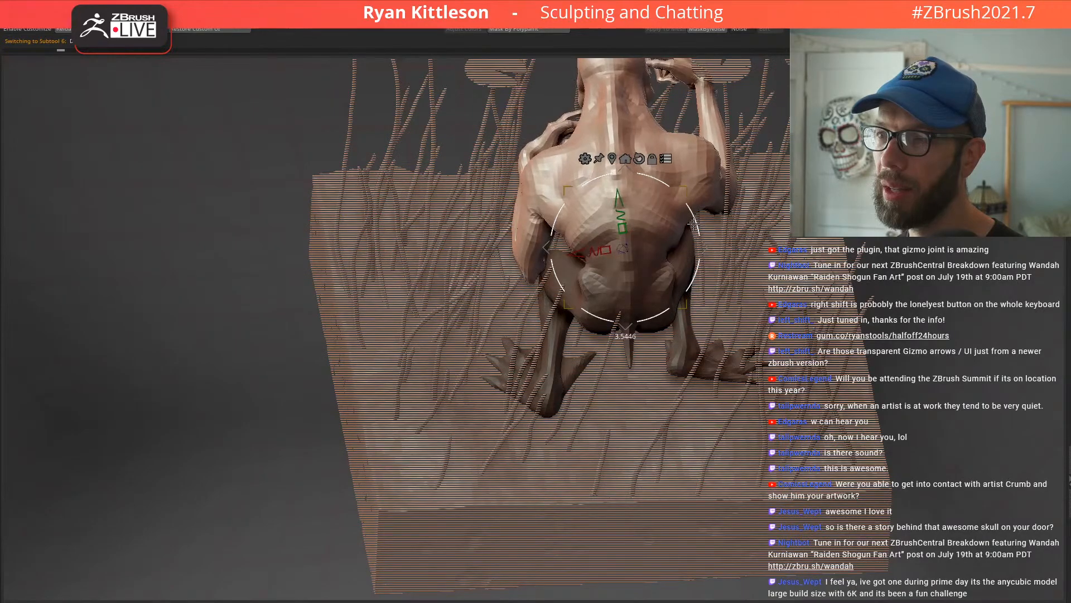
{"action": "right_click_drag", "start_coordinate": [693, 224], "coordinate": [776, 232]}
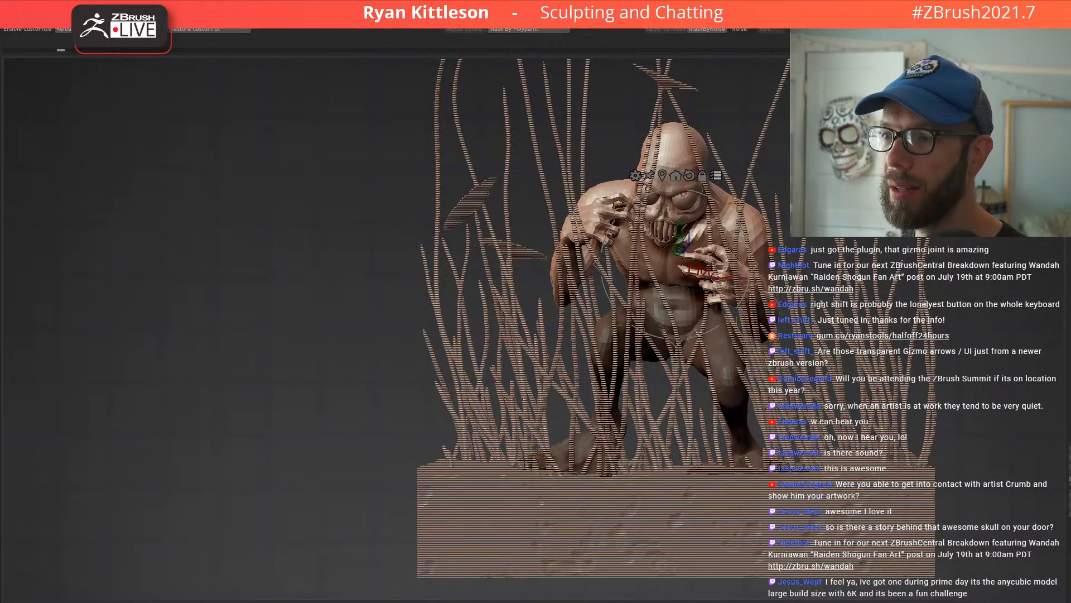
{"action": "right_click_drag", "start_coordinate": [775, 231], "coordinate": [681, 226]}
Step: Mask the whole creature except its raised arm and rotate that arm at the shoulder
{"action": "left_click_drag", "start_coordinate": [670, 232], "coordinate": [688, 246], "text": "ctrl"}
{"action": "right_click_drag", "start_coordinate": [713, 237], "coordinate": [690, 238]}
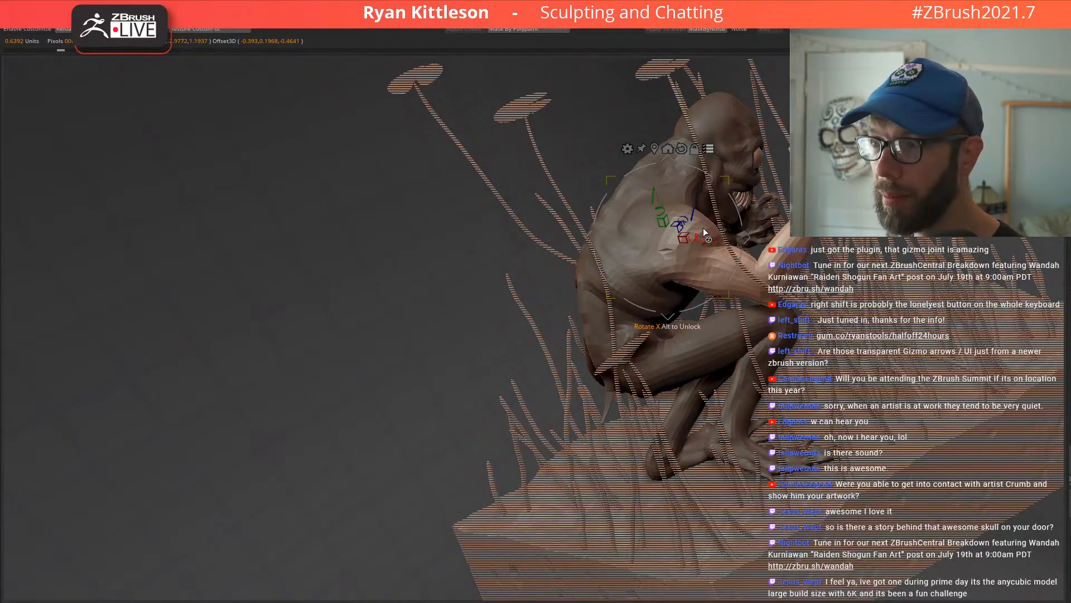
{"action": "right_click_drag", "start_coordinate": [784, 216], "coordinate": [560, 302]}
{"action": "left_click_drag", "start_coordinate": [553, 292], "coordinate": [550, 282]}
{"action": "left_click_drag", "start_coordinate": [580, 229], "coordinate": [556, 265]}
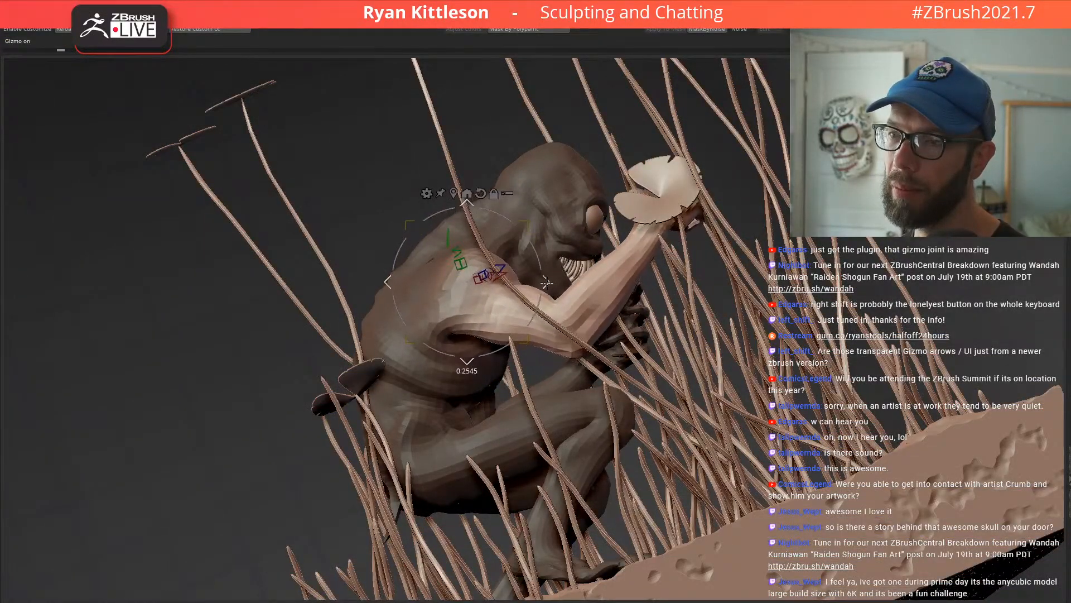
Step: Fine-tune the raised arm's position with the gizmo and clear the mask
{"action": "right_click_drag", "start_coordinate": [552, 291], "coordinate": [706, 330]}
{"action": "left_click_drag", "start_coordinate": [731, 366], "coordinate": [729, 365]}
{"action": "right_click_drag", "start_coordinate": [737, 352], "coordinate": [736, 249]}
{"action": "left_click_drag", "start_coordinate": [738, 249], "coordinate": [733, 238], "text": "ctrl"}
{"action": "mouse_move", "coordinate": [717, 236]}
{"action": "right_mouse_down", "text": "ctrl"}
{"action": "mouse_move", "coordinate": [680, 188]}
{"action": "mouse_move", "coordinate": [626, 206]}
{"action": "mouse_move", "coordinate": [561, 252]}
{"action": "right_mouse_up", "text": "ctrl"}
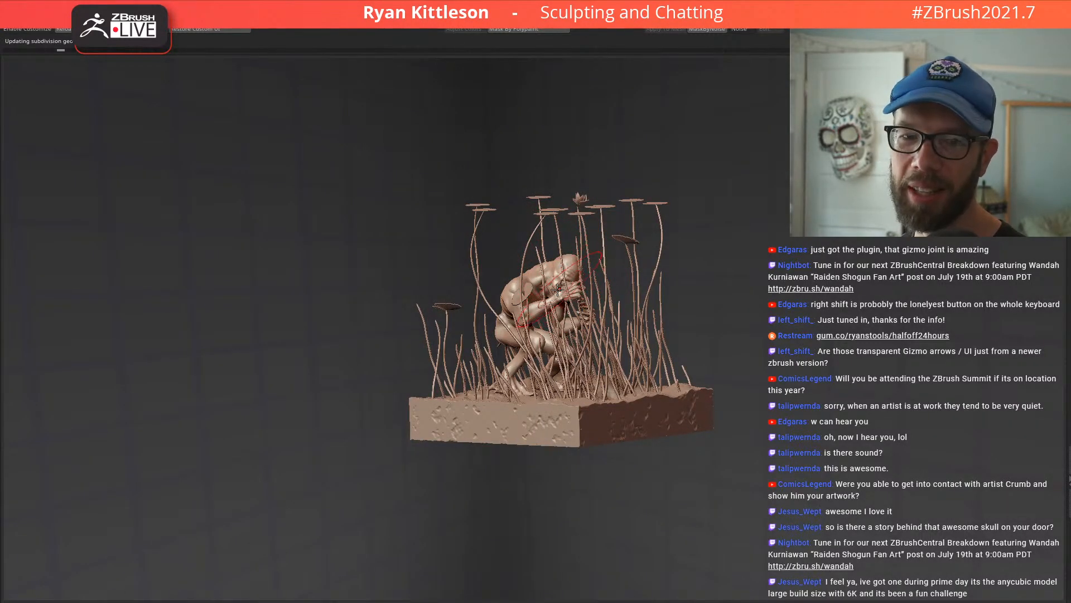
Step: Lower the creature's subdivision by three levels to rework the shoulders and back, and return to a higher level
{"action": "right_click_drag", "start_coordinate": [585, 298], "coordinate": [585, 352], "text": "ctrl"}
{"action": "right_click_drag", "start_coordinate": [502, 251], "coordinate": [653, 354]}
{"action": "key", "text": "shift+d"}
{"action": "key", "text": "shift+d"}
{"action": "key", "text": "shift+d"}
{"action": "key", "text": "space"}
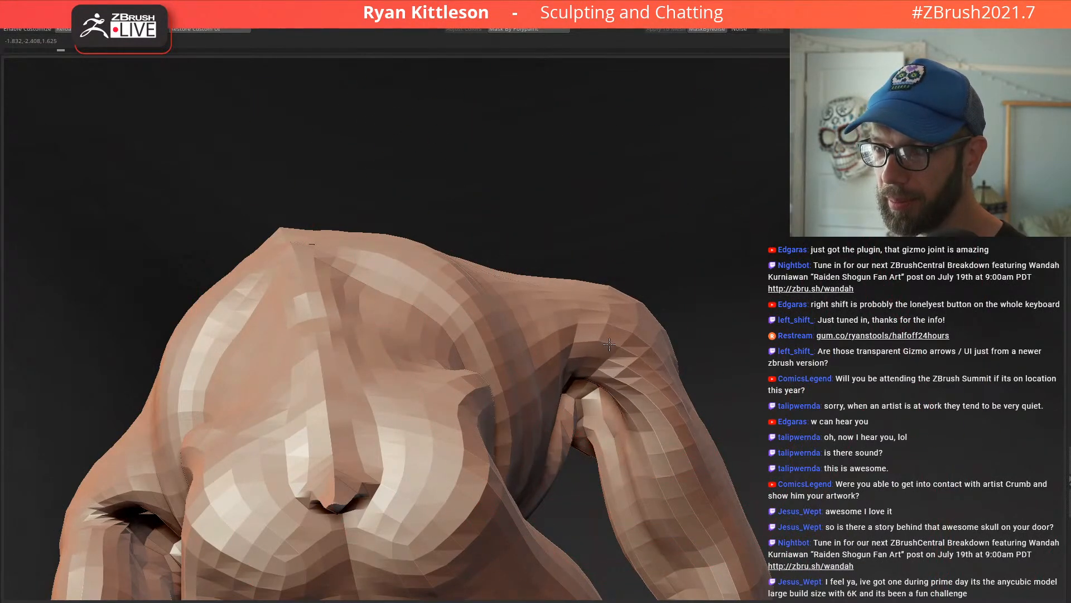
{"action": "mouse_move", "coordinate": [646, 329]}
{"action": "right_mouse_down"}
{"action": "mouse_move", "coordinate": [586, 354]}
{"action": "mouse_move", "coordinate": [556, 202]}
{"action": "mouse_move", "coordinate": [385, 354]}
{"action": "mouse_move", "coordinate": [413, 366]}
{"action": "mouse_move", "coordinate": [479, 287]}
{"action": "mouse_move", "coordinate": [512, 291]}
{"action": "mouse_move", "coordinate": [402, 285]}
{"action": "mouse_move", "coordinate": [459, 273]}
{"action": "right_mouse_up"}
{"action": "key", "text": "d"}
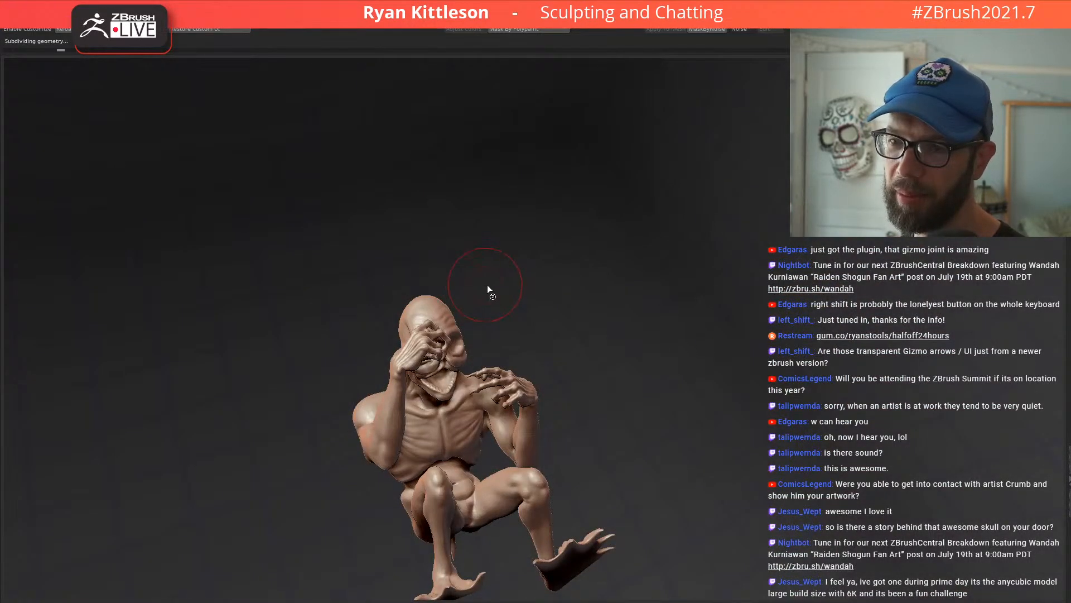
Step: Sculpt fine muscle striations into the creature's shoulder with a smaller brush
{"action": "right_click_drag", "start_coordinate": [492, 311], "coordinate": [385, 357]}
{"action": "right_click_drag", "start_coordinate": [514, 347], "coordinate": [576, 411], "text": "ctrl"}
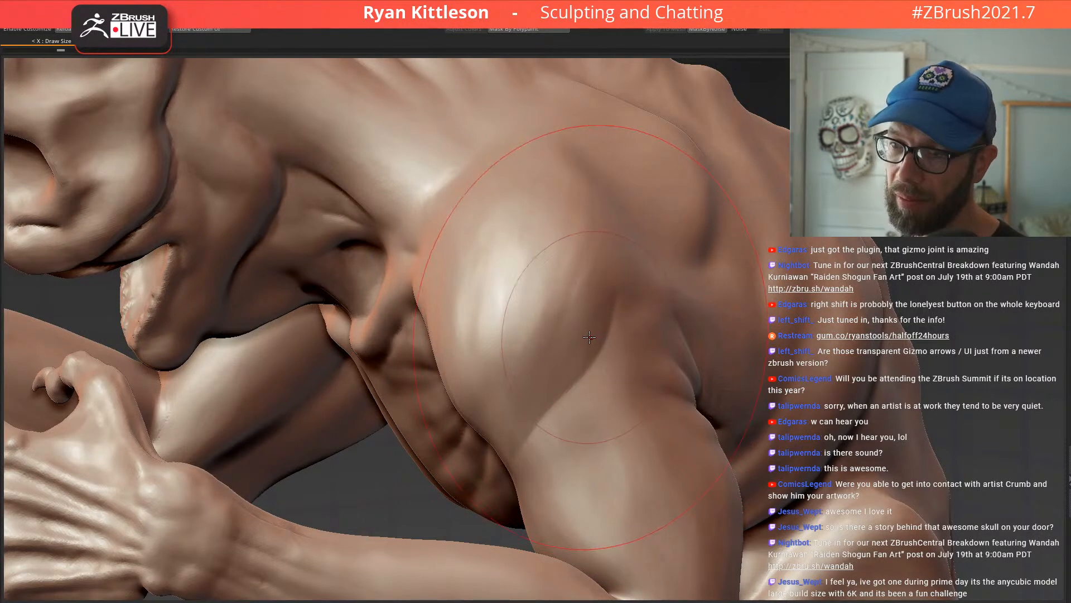
{"action": "key", "text": "bracketleft"}
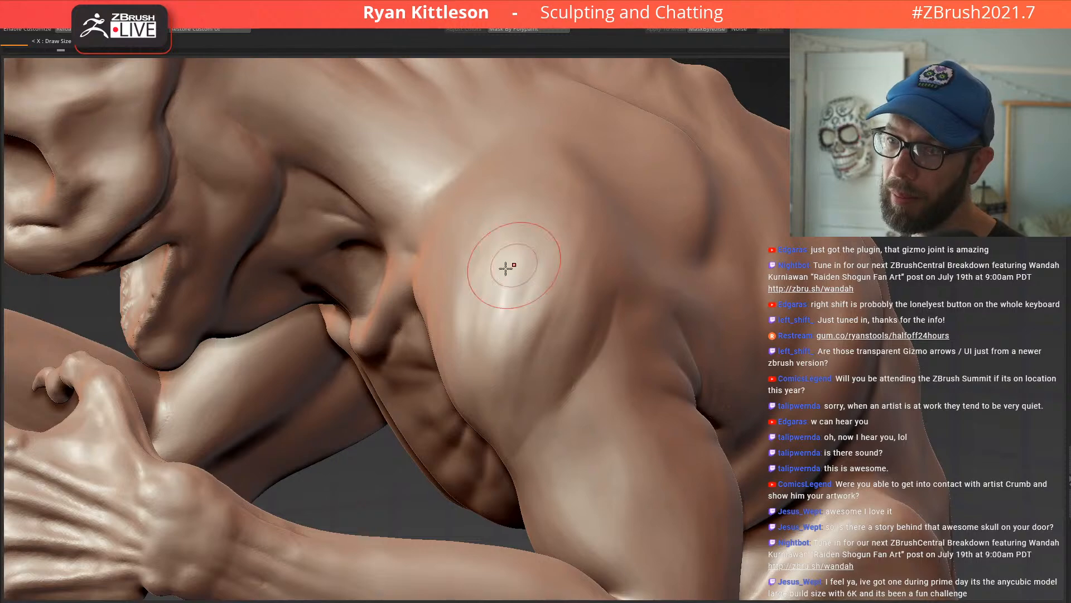
{"action": "right_click_drag", "start_coordinate": [581, 316], "coordinate": [627, 286]}
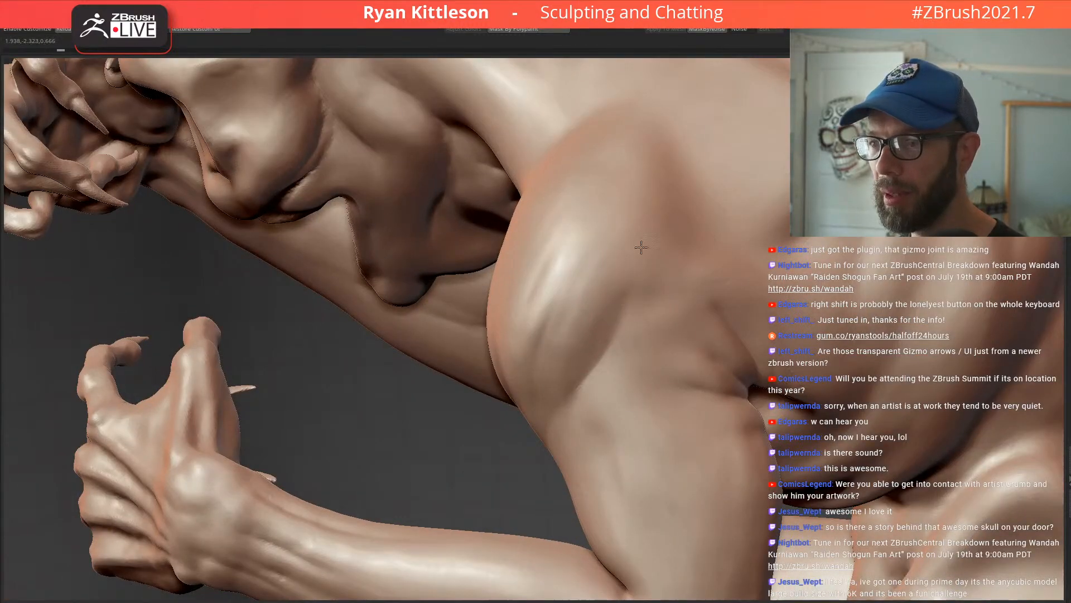
{"action": "key", "text": "f"}
Step: Refine and smooth the deltoid's muscle forms where they meet the chest and upper arm
{"action": "mouse_move", "coordinate": [627, 326]}
{"action": "right_mouse_down"}
{"action": "mouse_move", "coordinate": [432, 324]}
{"action": "mouse_move", "coordinate": [486, 335]}
{"action": "mouse_move", "coordinate": [464, 367]}
{"action": "right_mouse_up"}
{"action": "mouse_move", "coordinate": [540, 303]}
{"action": "right_mouse_down"}
{"action": "mouse_move", "coordinate": [487, 320]}
{"action": "mouse_move", "coordinate": [481, 302]}
{"action": "right_mouse_up"}
{"action": "mouse_move", "coordinate": [403, 358]}
{"action": "right_mouse_down"}
{"action": "mouse_move", "coordinate": [383, 374]}
{"action": "mouse_move", "coordinate": [399, 355]}
{"action": "mouse_move", "coordinate": [426, 351]}
{"action": "right_mouse_up"}
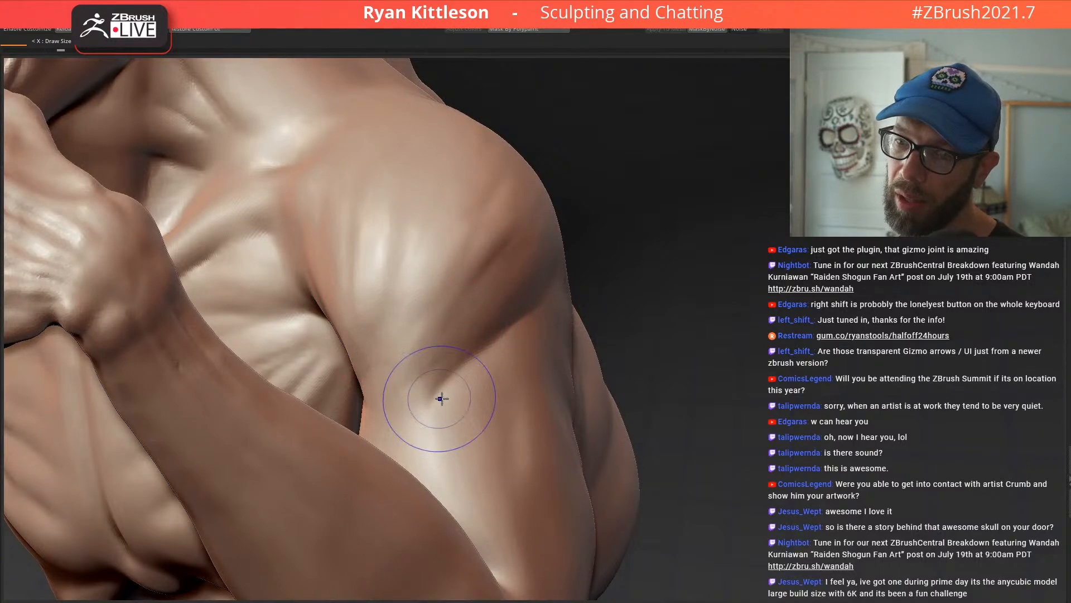
{"action": "right_click_drag", "start_coordinate": [514, 321], "coordinate": [406, 375]}
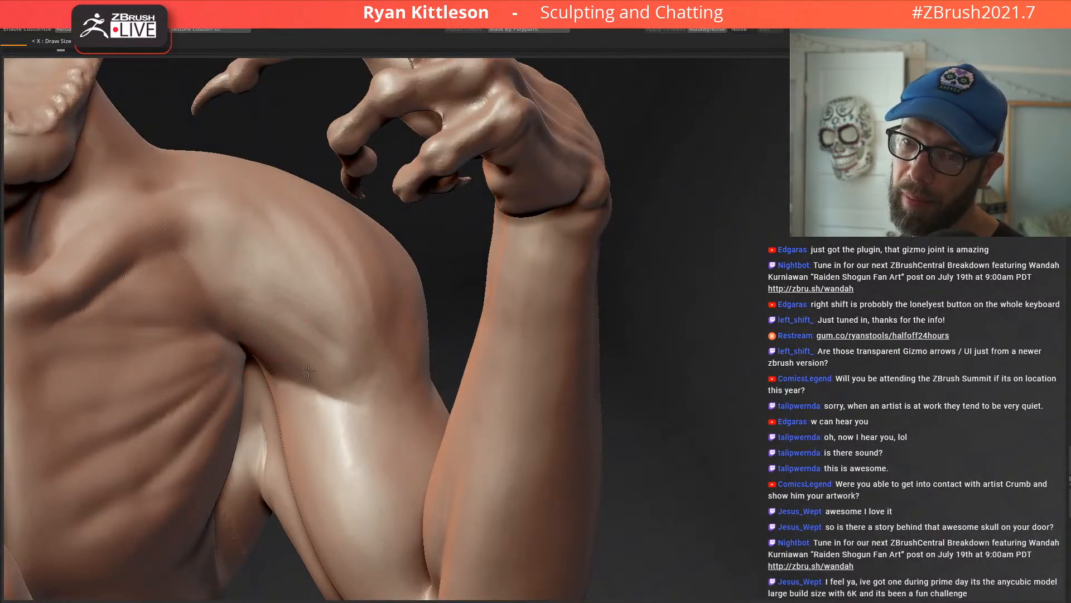
{"action": "mouse_move", "coordinate": [440, 319]}
{"action": "right_mouse_down", "text": "ctrl"}
{"action": "mouse_move", "coordinate": [449, 255]}
{"action": "mouse_move", "coordinate": [383, 306]}
{"action": "mouse_move", "coordinate": [363, 306]}
{"action": "right_mouse_up", "text": "ctrl"}
{"action": "mouse_move", "coordinate": [602, 309]}
{"action": "right_mouse_down", "text": "ctrl"}
{"action": "mouse_move", "coordinate": [602, 256]}
{"action": "mouse_move", "coordinate": [632, 263]}
{"action": "mouse_move", "coordinate": [645, 287]}
{"action": "mouse_move", "coordinate": [622, 268]}
{"action": "mouse_move", "coordinate": [589, 281]}
{"action": "mouse_move", "coordinate": [686, 291]}
{"action": "mouse_move", "coordinate": [579, 280]}
{"action": "mouse_move", "coordinate": [592, 244]}
{"action": "mouse_move", "coordinate": [559, 234]}
{"action": "mouse_move", "coordinate": [554, 349]}
{"action": "mouse_move", "coordinate": [612, 231]}
{"action": "mouse_move", "coordinate": [531, 214]}
{"action": "right_mouse_up", "text": "ctrl"}
Step: Show the full scene and pull the lotus flower's stalk to the flower's underside with an enlarged brush
{"action": "key", "text": "shift+s"}
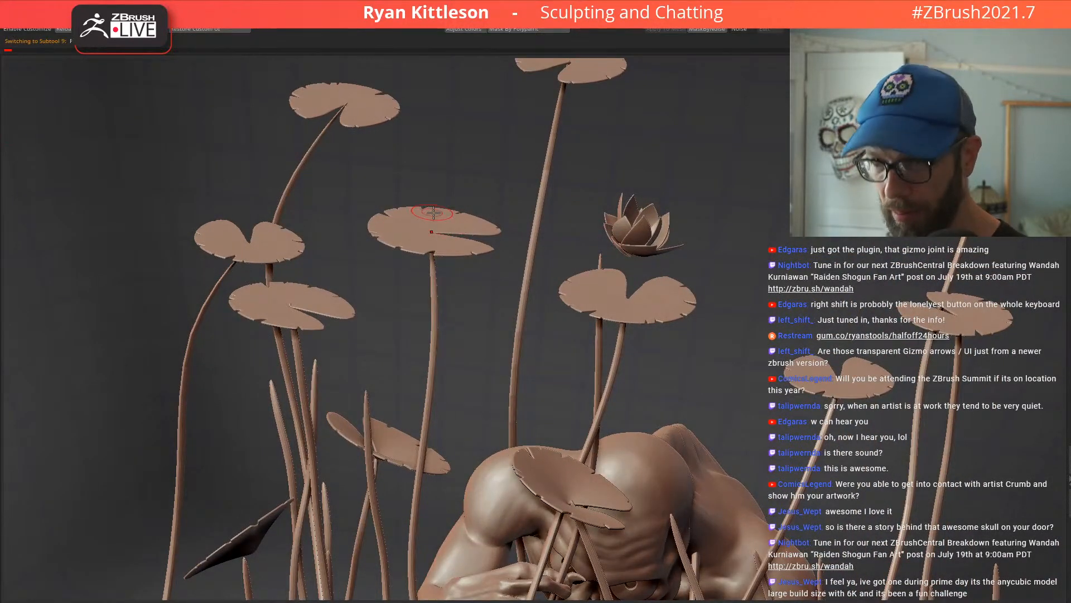
{"action": "key", "text": "space"}
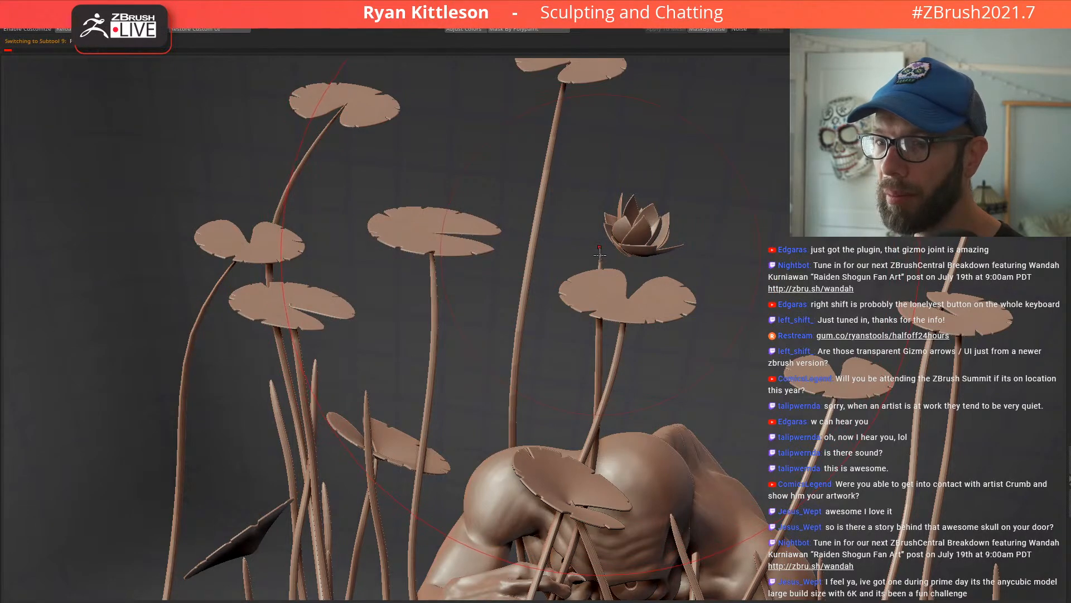
{"action": "right_click_drag", "start_coordinate": [686, 240], "coordinate": [662, 281]}
{"action": "right_click_drag", "start_coordinate": [619, 236], "coordinate": [585, 239]}
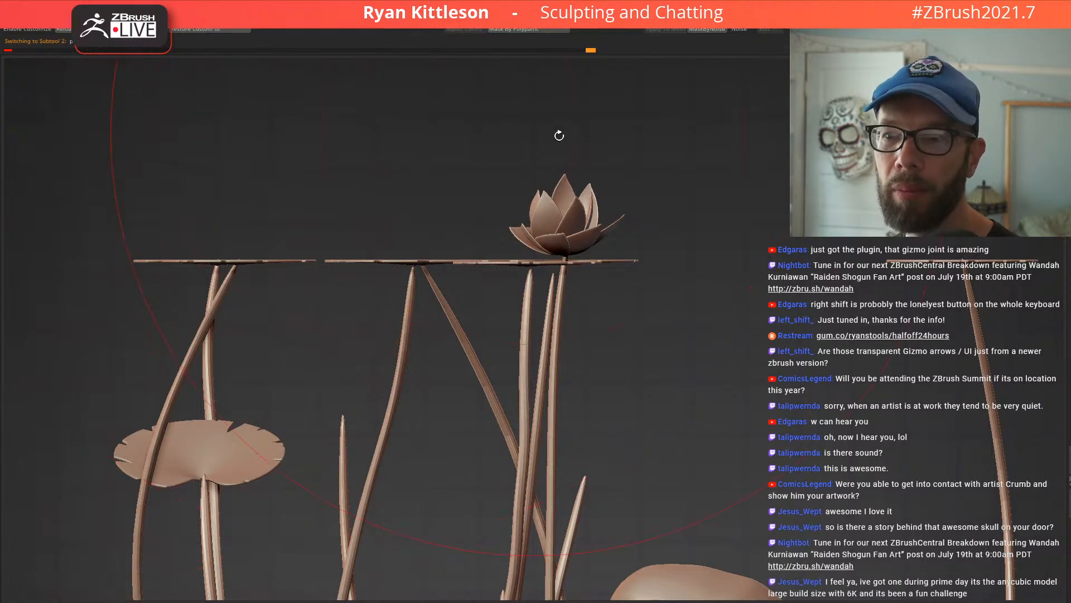
Step: Nudge the lotus flower into place above its stalk and rename its subtool as "lotu"
{"action": "key", "text": "y"}
{"action": "left_click_drag", "start_coordinate": [638, 225], "coordinate": [629, 229]}
{"action": "mouse_move", "coordinate": [418, 188]}
{"action": "left_mouse_down"}
{"action": "mouse_move", "coordinate": [420, 234]}
{"action": "mouse_move", "coordinate": [418, 190]}
{"action": "left_mouse_up"}
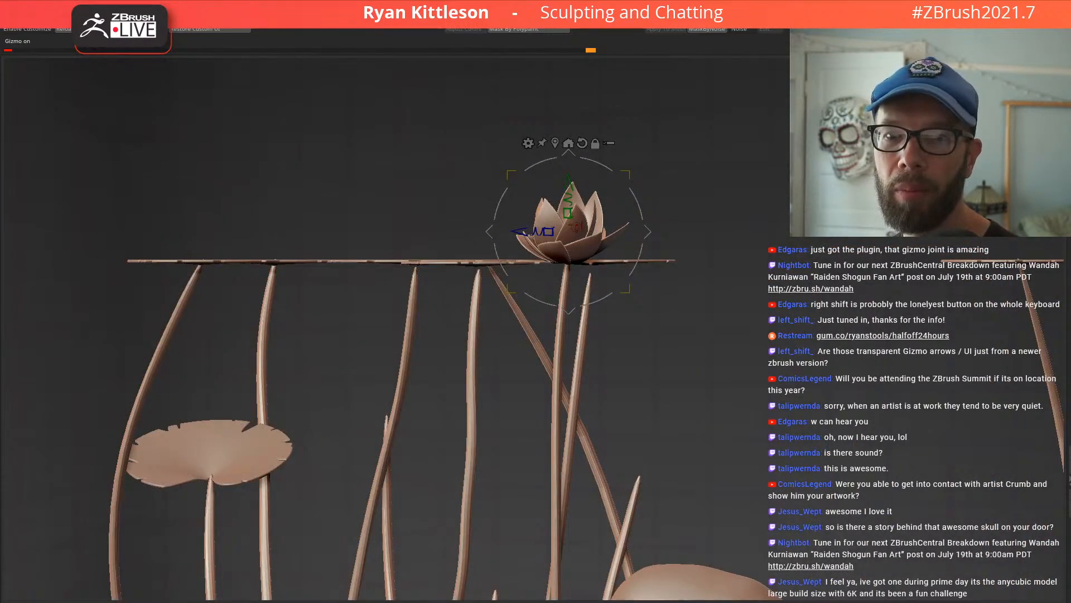
{"action": "key", "text": "ctrl+shift+r"}
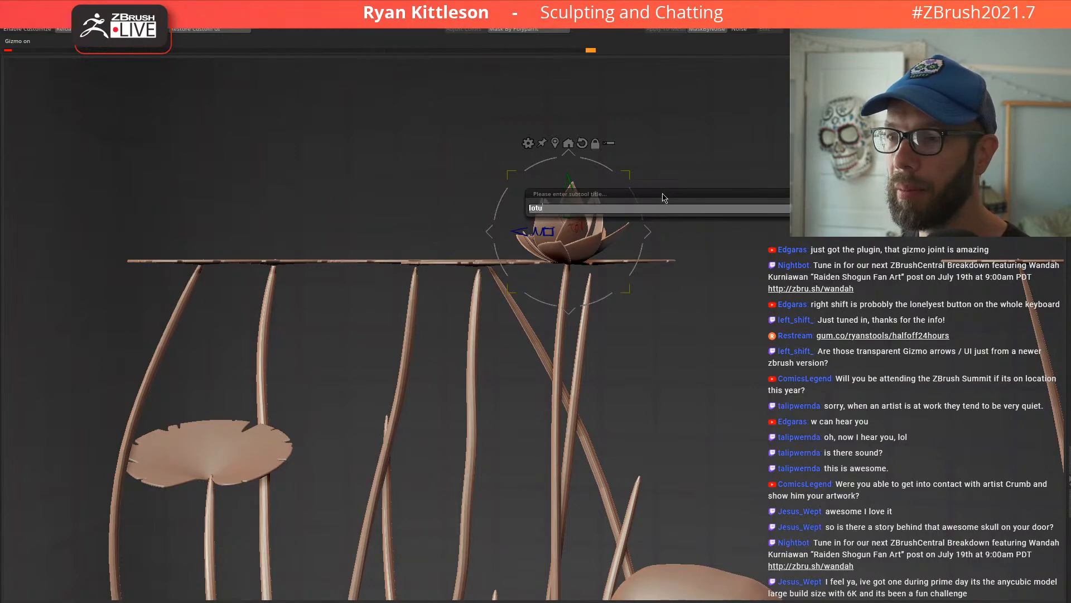
{"action": "type", "text": "lotu"}
{"action": "key", "text": "Return"}
Step: Add a sphere at the centre of the lotus flower's petals
{"action": "mouse_move", "coordinate": [759, 258]}
{"action": "right_mouse_down"}
{"action": "mouse_move", "coordinate": [735, 248]}
{"action": "mouse_move", "coordinate": [729, 261]}
{"action": "mouse_move", "coordinate": [496, 78]}
{"action": "right_mouse_up"}
{"action": "key", "text": "q"}
{"action": "mouse_move", "coordinate": [558, 246]}
{"action": "right_mouse_down"}
{"action": "mouse_move", "coordinate": [558, 268]}
{"action": "mouse_move", "coordinate": [575, 245]}
{"action": "mouse_move", "coordinate": [557, 225]}
{"action": "mouse_move", "coordinate": [191, 571]}
{"action": "right_mouse_up"}
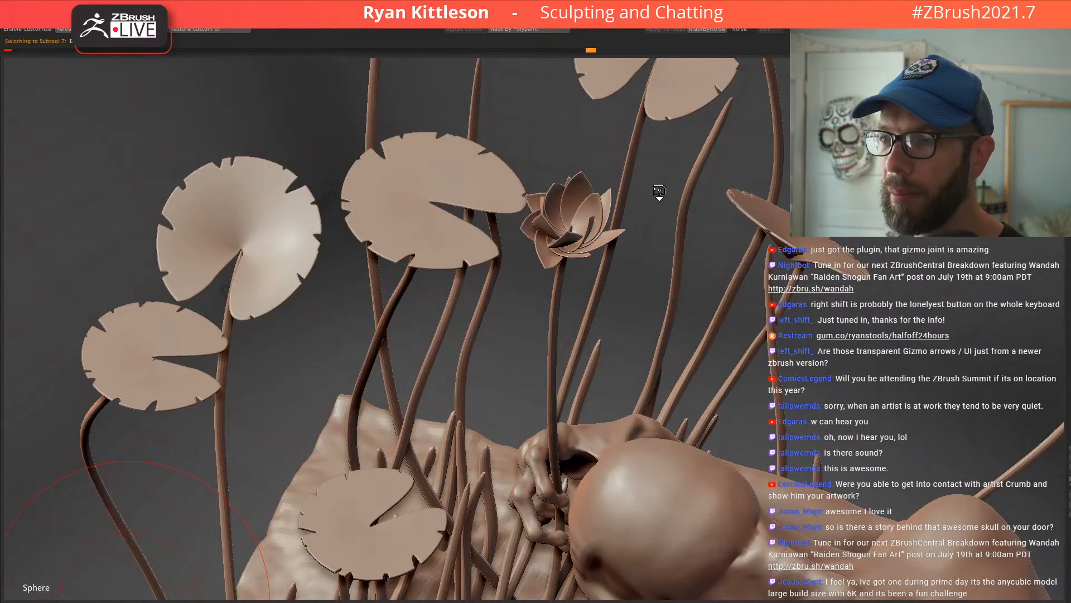
{"action": "left_click_drag", "start_coordinate": [627, 191], "coordinate": [570, 206]}
{"action": "right_click_drag", "start_coordinate": [570, 206], "coordinate": [541, 312], "text": "ctrl"}
{"action": "left_click_drag", "start_coordinate": [604, 187], "coordinate": [664, 246]}
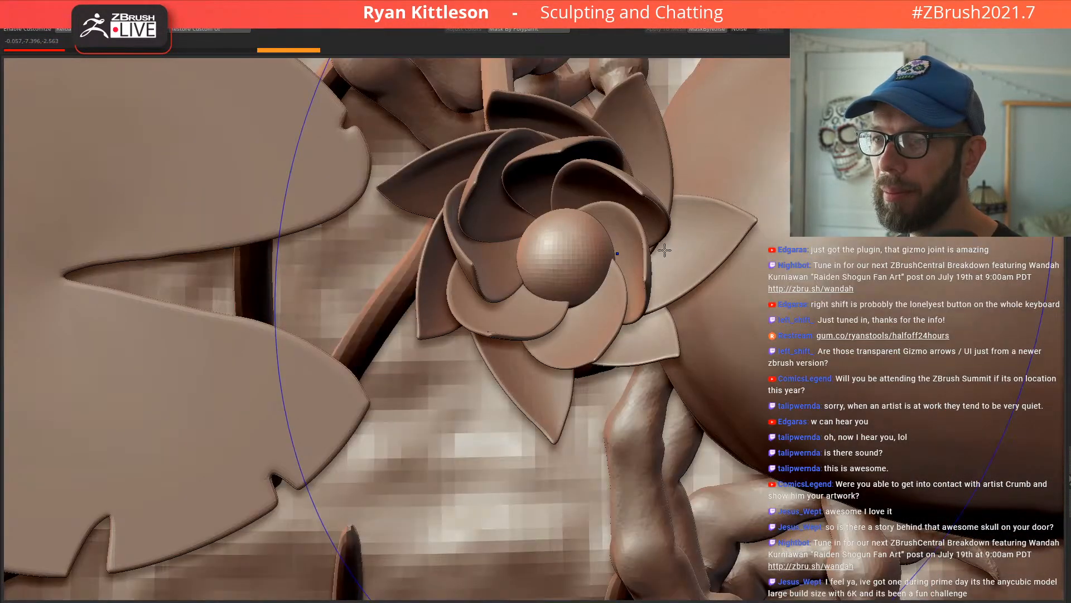
Step: Move the sphere down into the base of the lotus flower with the gizmo, checking from above and the side
{"action": "key", "text": "w"}
{"action": "left_click_drag", "start_coordinate": [648, 253], "coordinate": [633, 236]}
{"action": "key", "text": "q"}
{"action": "key", "text": "w"}
{"action": "right_click_drag", "start_coordinate": [558, 214], "coordinate": [554, 238]}
{"action": "left_click_drag", "start_coordinate": [554, 239], "coordinate": [549, 245]}
{"action": "right_click_drag", "start_coordinate": [549, 245], "coordinate": [541, 208]}
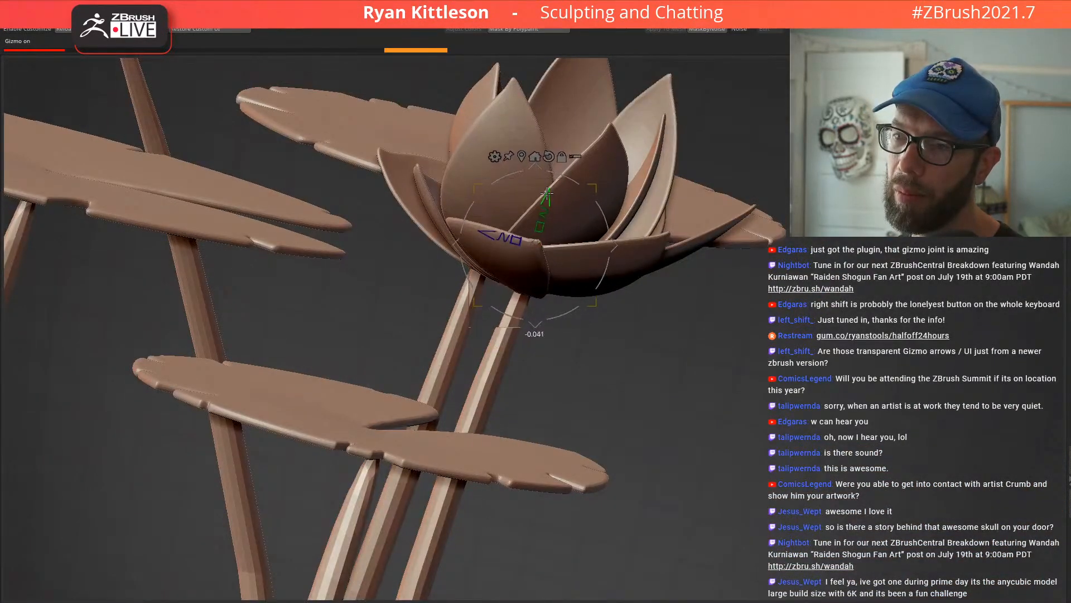
{"action": "left_click_drag", "start_coordinate": [547, 194], "coordinate": [547, 197]}
{"action": "mouse_move", "coordinate": [571, 187]}
{"action": "right_mouse_down"}
{"action": "mouse_move", "coordinate": [613, 239]}
{"action": "mouse_move", "coordinate": [576, 270]}
{"action": "mouse_move", "coordinate": [569, 224]}
{"action": "mouse_move", "coordinate": [548, 228]}
{"action": "mouse_move", "coordinate": [560, 251]}
{"action": "mouse_move", "coordinate": [603, 247]}
{"action": "mouse_move", "coordinate": [553, 260]}
{"action": "mouse_move", "coordinate": [577, 237]}
{"action": "mouse_move", "coordinate": [590, 240]}
{"action": "mouse_move", "coordinate": [581, 260]}
{"action": "mouse_move", "coordinate": [532, 299]}
{"action": "mouse_move", "coordinate": [548, 356]}
{"action": "right_mouse_up"}
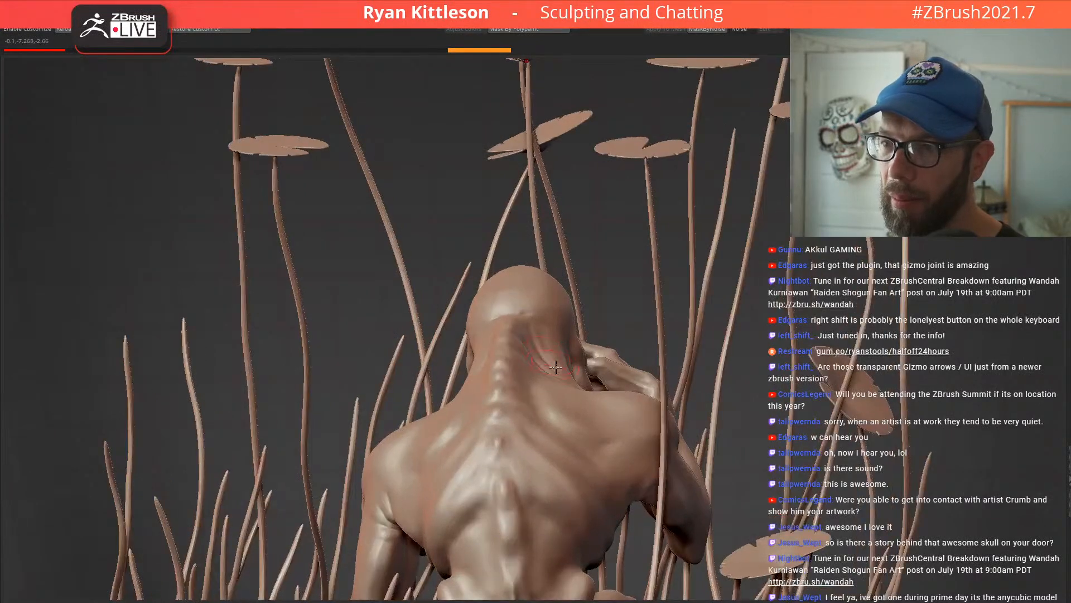
Step: Mask the creature's body except its tail and place the gizmo at the tail's base
{"action": "right_click_drag", "start_coordinate": [528, 407], "coordinate": [472, 382]}
{"action": "key", "text": "w"}
{"action": "left_click_drag", "start_coordinate": [453, 352], "coordinate": [458, 382], "text": "ctrl"}
{"action": "right_click_drag", "start_coordinate": [493, 360], "coordinate": [534, 251]}
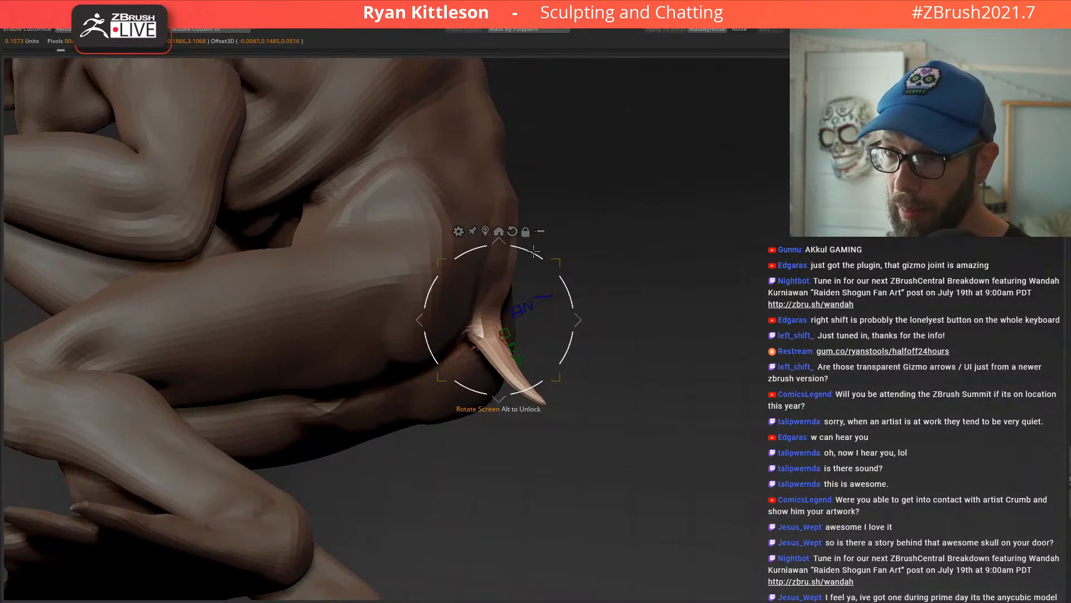
Step: Choose the Move brush and rotate the unmasked tail about 17 degrees sideways from a rear view
{"action": "key", "text": "b"}
{"action": "key", "text": "m"}
{"action": "key", "text": "v"}
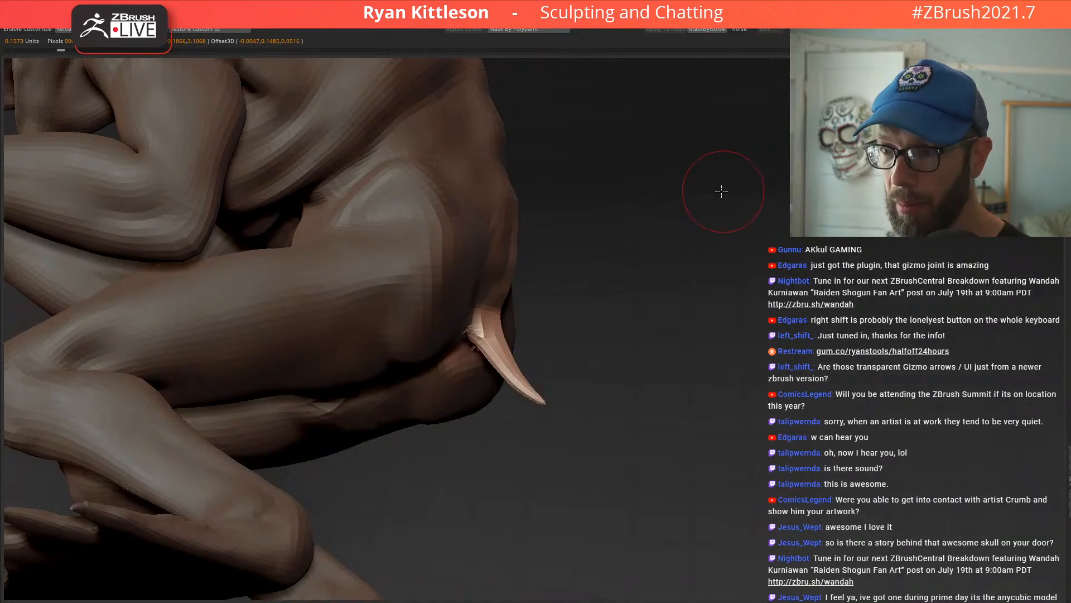
{"action": "right_click_drag", "start_coordinate": [656, 210], "coordinate": [566, 284]}
{"action": "key", "text": "w"}
{"action": "left_click_drag", "start_coordinate": [566, 284], "coordinate": [578, 277]}
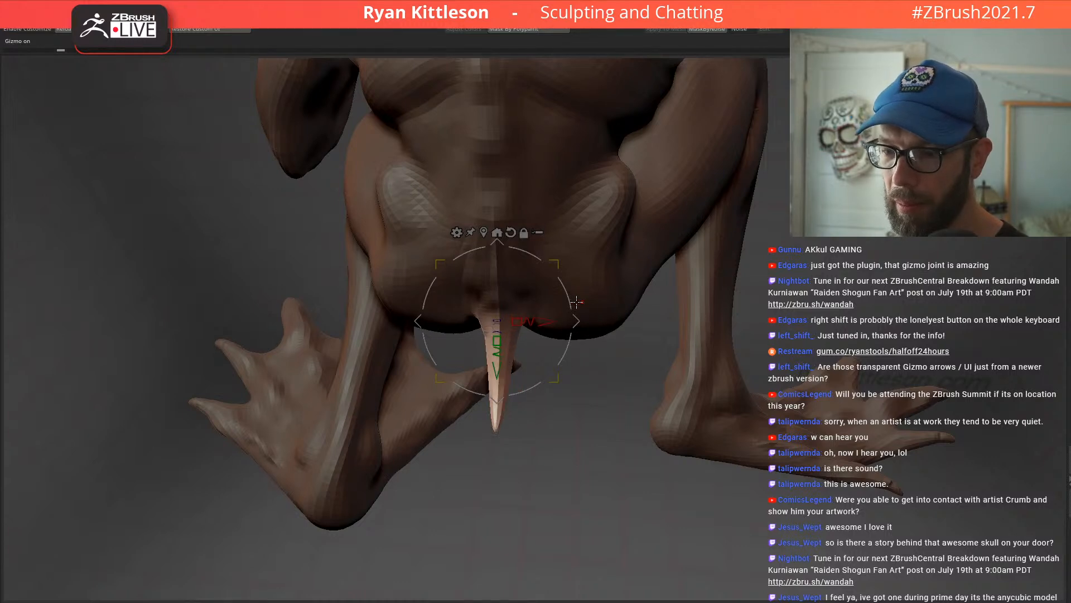
{"action": "left_click_drag", "start_coordinate": [565, 296], "coordinate": [564, 271]}
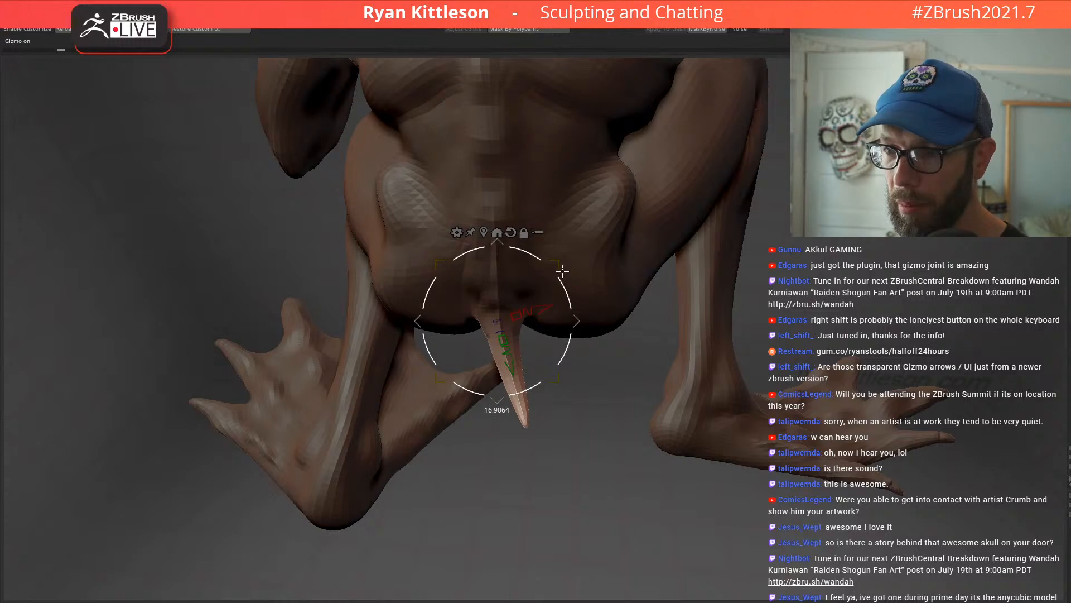
Step: Bend the tail into a gentle curve with the Move brush, clear the mask and blend its base into the hips
{"action": "key", "text": "q"}
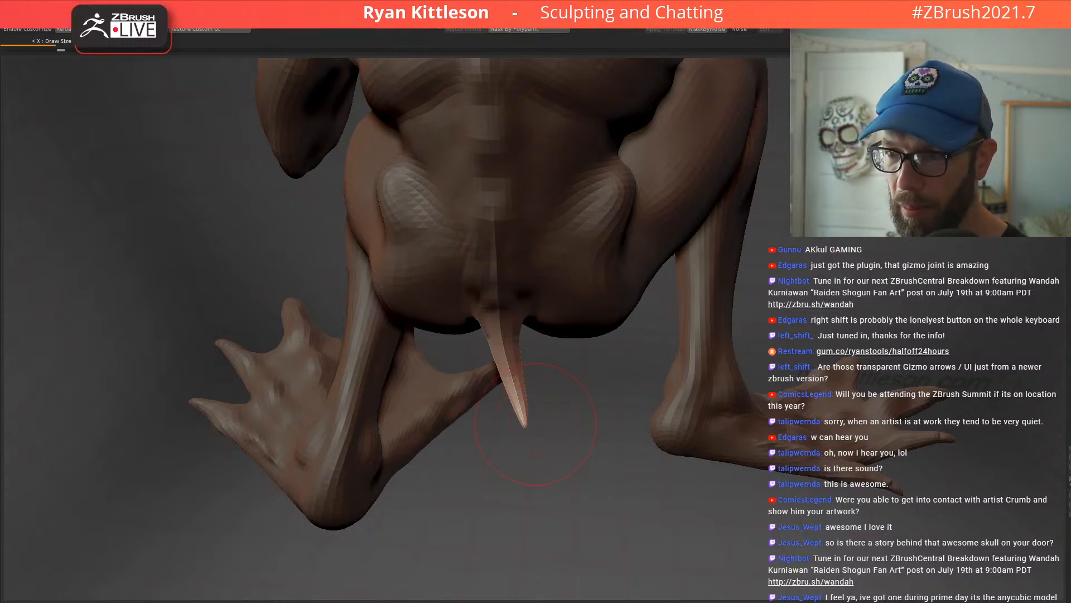
{"action": "mouse_move", "coordinate": [527, 428]}
{"action": "left_mouse_down"}
{"action": "mouse_move", "coordinate": [562, 411]}
{"action": "mouse_move", "coordinate": [531, 275]}
{"action": "left_mouse_up"}
{"action": "mouse_move", "coordinate": [531, 275]}
{"action": "right_mouse_down", "text": "ctrl"}
{"action": "mouse_move", "coordinate": [541, 136]}
{"action": "mouse_move", "coordinate": [544, 261]}
{"action": "mouse_move", "coordinate": [529, 294]}
{"action": "right_mouse_up", "text": "ctrl"}
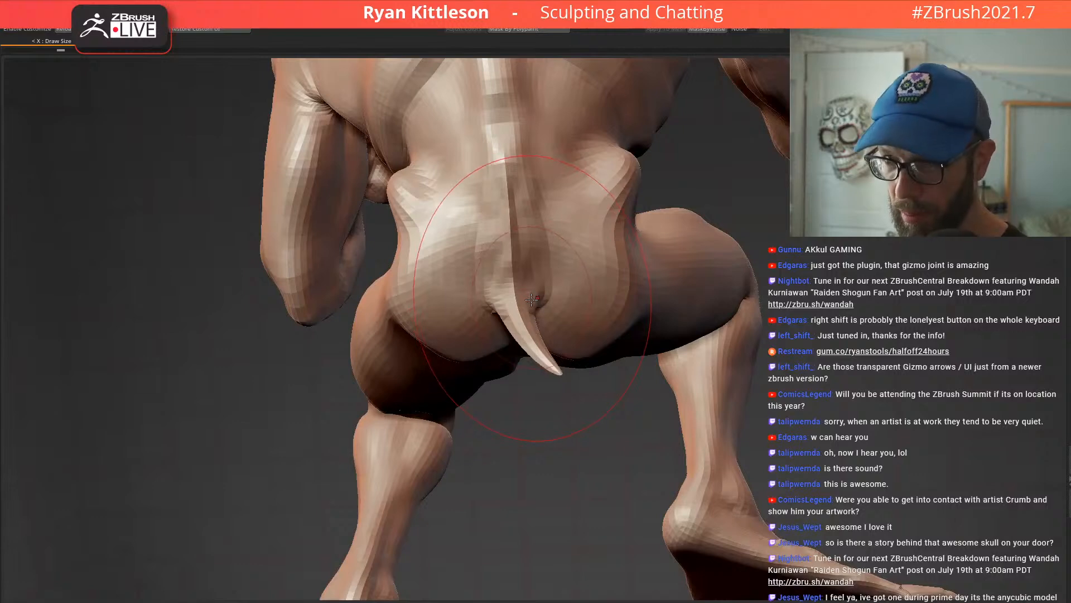
{"action": "left_click_drag", "start_coordinate": [505, 302], "coordinate": [520, 295]}
{"action": "right_click_drag", "start_coordinate": [533, 279], "coordinate": [515, 313]}
{"action": "left_click_drag", "start_coordinate": [515, 313], "coordinate": [519, 310]}
{"action": "right_click_drag", "start_coordinate": [563, 307], "coordinate": [524, 232], "text": "ctrl"}
{"action": "mouse_move", "coordinate": [578, 262]}
{"action": "left_mouse_down"}
{"action": "mouse_move", "coordinate": [471, 258]}
{"action": "mouse_move", "coordinate": [595, 255]}
{"action": "left_mouse_up"}
{"action": "mouse_move", "coordinate": [659, 308]}
{"action": "left_mouse_down", "text": "alt"}
{"action": "mouse_move", "coordinate": [575, 293]}
{"action": "mouse_move", "coordinate": [677, 292]}
{"action": "mouse_move", "coordinate": [558, 296]}
{"action": "mouse_move", "coordinate": [489, 241]}
{"action": "mouse_move", "coordinate": [595, 249]}
{"action": "mouse_move", "coordinate": [526, 244]}
{"action": "mouse_move", "coordinate": [513, 303]}
{"action": "mouse_move", "coordinate": [543, 269]}
{"action": "left_mouse_up", "text": "alt"}
Step: Paint a mask over the creature's pelvis, covering the hips, lower back and belly from the rear, front and side
{"action": "mouse_move", "coordinate": [519, 324]}
{"action": "left_mouse_down", "text": "ctrl"}
{"action": "mouse_move", "coordinate": [491, 346]}
{"action": "mouse_move", "coordinate": [560, 319]}
{"action": "left_mouse_up", "text": "ctrl"}
{"action": "mouse_move", "coordinate": [529, 303]}
{"action": "right_mouse_down"}
{"action": "mouse_move", "coordinate": [586, 332]}
{"action": "mouse_move", "coordinate": [589, 246]}
{"action": "mouse_move", "coordinate": [608, 229]}
{"action": "mouse_move", "coordinate": [697, 234]}
{"action": "right_mouse_up"}
{"action": "right_click_drag", "start_coordinate": [550, 235], "coordinate": [548, 233], "text": "ctrl"}
{"action": "key", "text": "["}
{"action": "mouse_move", "coordinate": [542, 204]}
{"action": "left_mouse_down", "text": "ctrl"}
{"action": "mouse_move", "coordinate": [497, 247]}
{"action": "mouse_move", "coordinate": [504, 232]}
{"action": "left_mouse_up", "text": "ctrl"}
{"action": "right_click_drag", "start_coordinate": [496, 224], "coordinate": [479, 214]}
{"action": "left_click_drag", "start_coordinate": [491, 192], "coordinate": [518, 236], "text": "ctrl"}
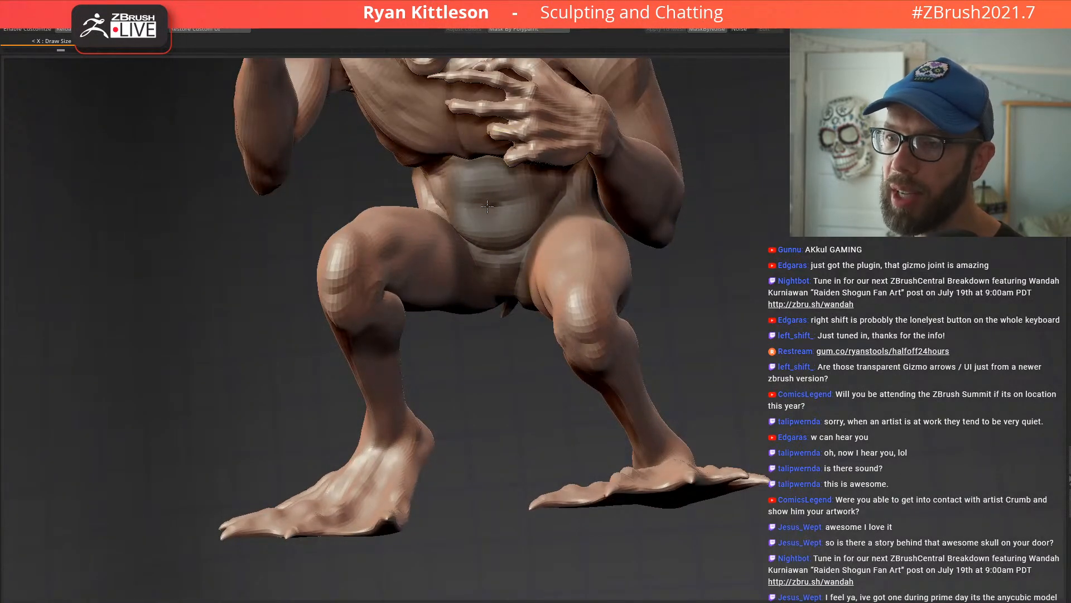
{"action": "right_click_drag", "start_coordinate": [496, 245], "coordinate": [613, 234]}
{"action": "mouse_move", "coordinate": [427, 190]}
{"action": "left_mouse_down", "text": "ctrl"}
{"action": "mouse_move", "coordinate": [395, 214]}
{"action": "mouse_move", "coordinate": [385, 173]}
{"action": "mouse_move", "coordinate": [395, 251]}
{"action": "mouse_move", "coordinate": [385, 244]}
{"action": "left_mouse_up", "text": "ctrl"}
Step: Drop to a lower subdivision level, leave only the pelvis and tail unmasked, and tilt them sideways with the gizmo from behind
{"action": "key", "text": "shift+d"}
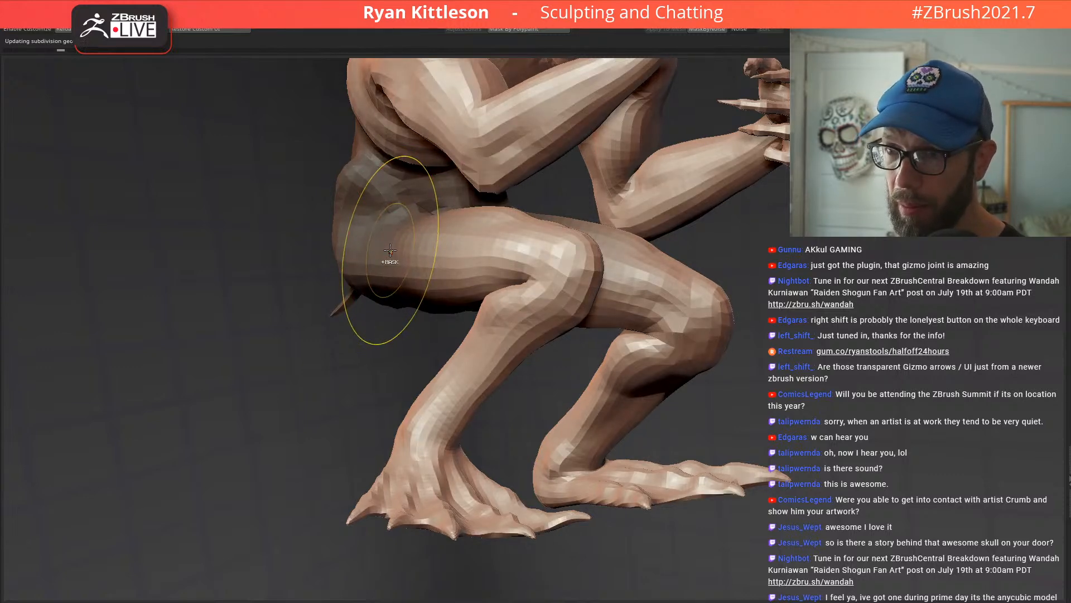
{"action": "mouse_move", "coordinate": [471, 240]}
{"action": "right_mouse_down"}
{"action": "mouse_move", "coordinate": [677, 215]}
{"action": "mouse_move", "coordinate": [617, 258]}
{"action": "mouse_move", "coordinate": [480, 275]}
{"action": "mouse_move", "coordinate": [530, 280]}
{"action": "right_mouse_up"}
{"action": "key", "text": "w"}
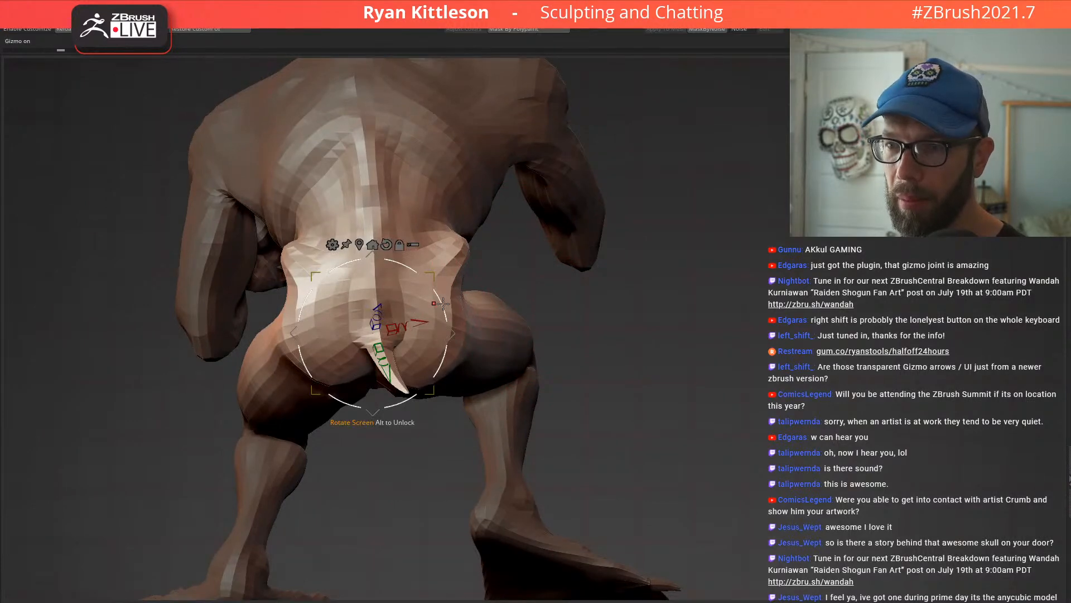
{"action": "left_click_drag", "start_coordinate": [444, 292], "coordinate": [445, 290]}
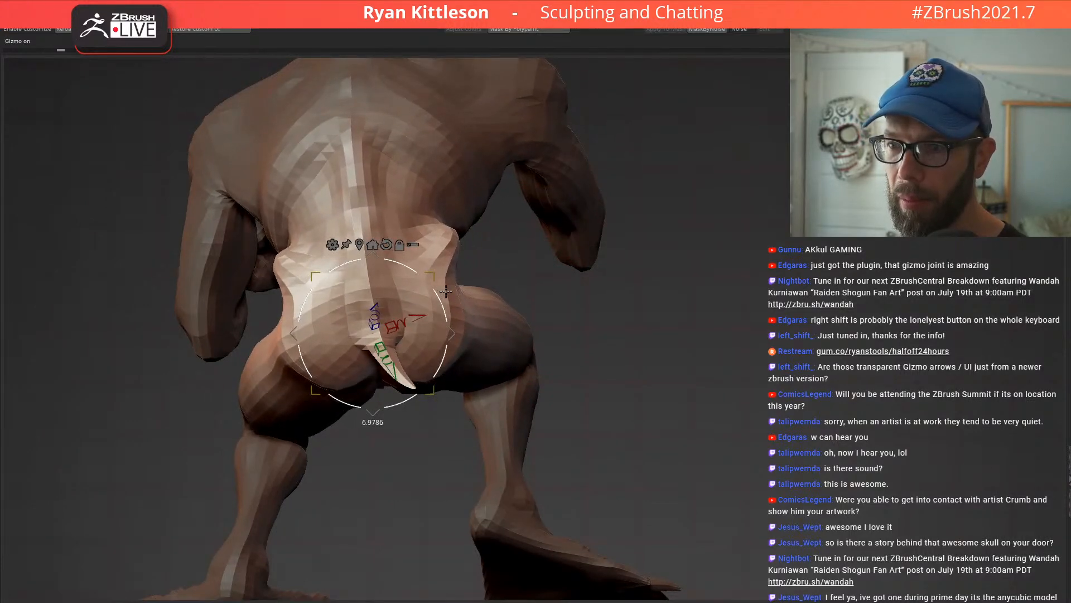
{"action": "mouse_move", "coordinate": [445, 291]}
{"action": "right_mouse_down"}
{"action": "mouse_move", "coordinate": [424, 283]}
{"action": "mouse_move", "coordinate": [504, 263]}
{"action": "mouse_move", "coordinate": [517, 299]}
{"action": "mouse_move", "coordinate": [500, 295]}
{"action": "right_mouse_up"}
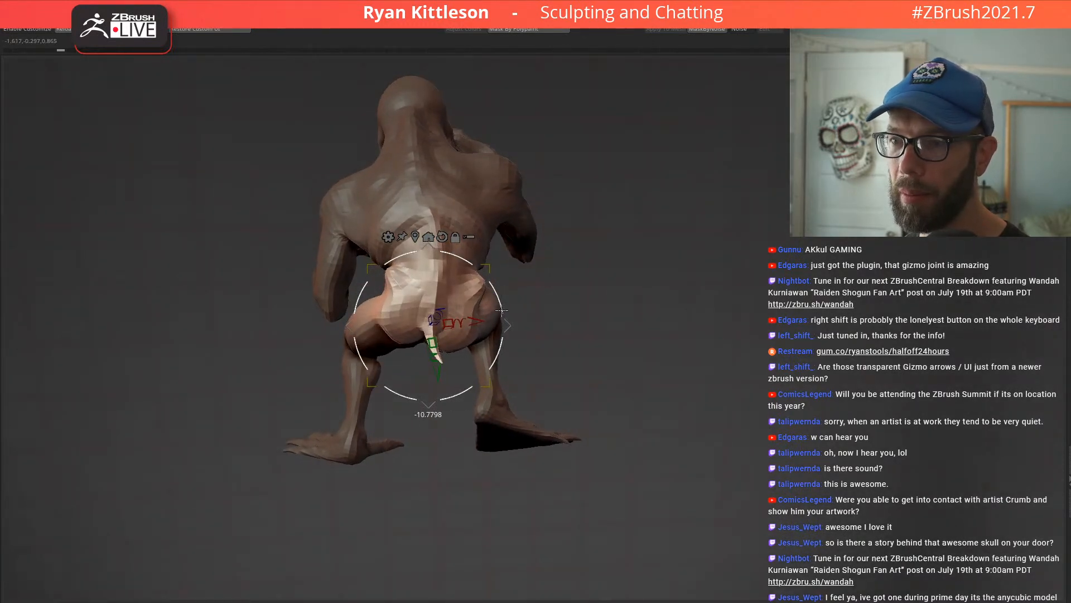
{"action": "left_click_drag", "start_coordinate": [498, 303], "coordinate": [512, 324]}
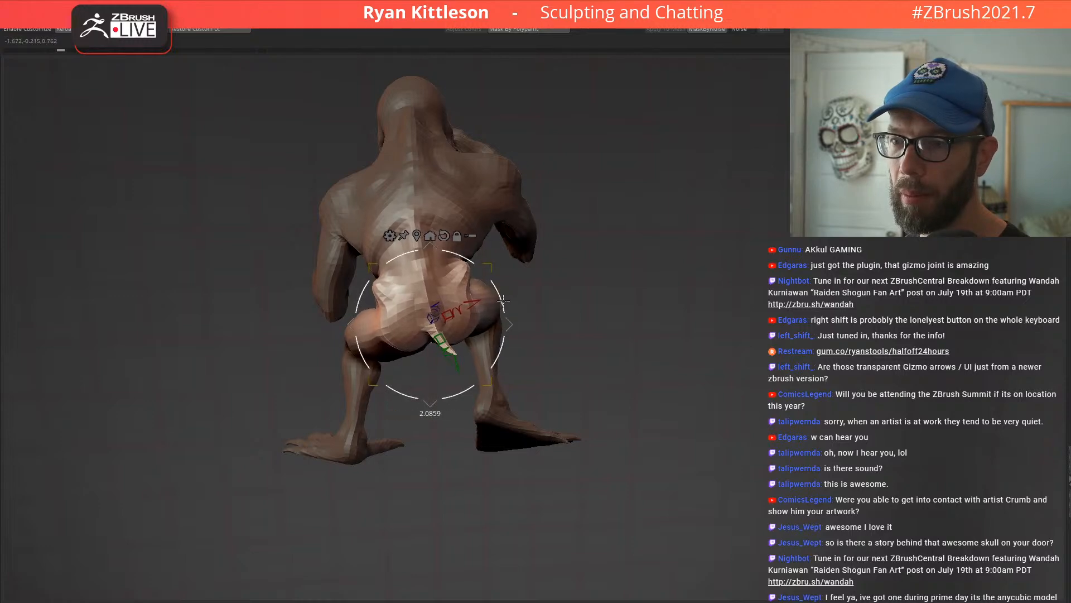
Step: Clear the mask, return to the Draw mode and higher subdivision level, and show the whole underwater scene
{"action": "right_click_drag", "start_coordinate": [510, 323], "coordinate": [424, 268]}
{"action": "key", "text": "ctrl+shift+a"}
{"action": "key", "text": "q"}
{"action": "right_click_drag", "start_coordinate": [509, 251], "coordinate": [406, 268], "text": "ctrl"}
{"action": "key", "text": "d"}
{"action": "key", "text": "alt+s"}
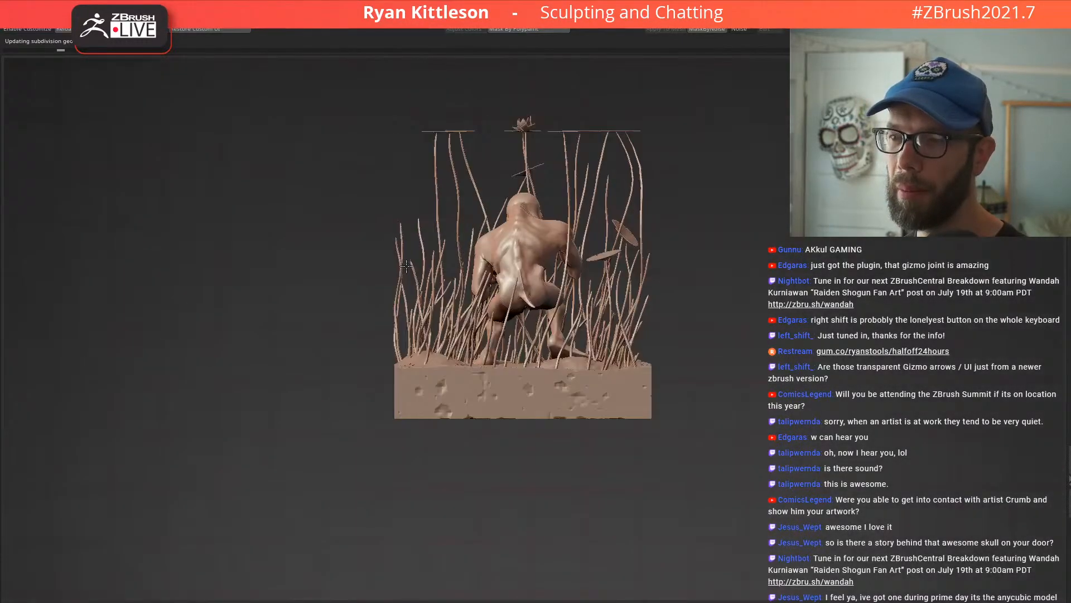
Step: Examine the creature's pose and the surrounding plants from the front, both sides and the back of the full scene
{"action": "right_click_drag", "start_coordinate": [484, 281], "coordinate": [780, 224]}
{"action": "right_click_drag", "start_coordinate": [703, 237], "coordinate": [618, 230], "text": "ctrl"}
{"action": "right_click_drag", "start_coordinate": [550, 237], "coordinate": [654, 237], "text": "alt"}
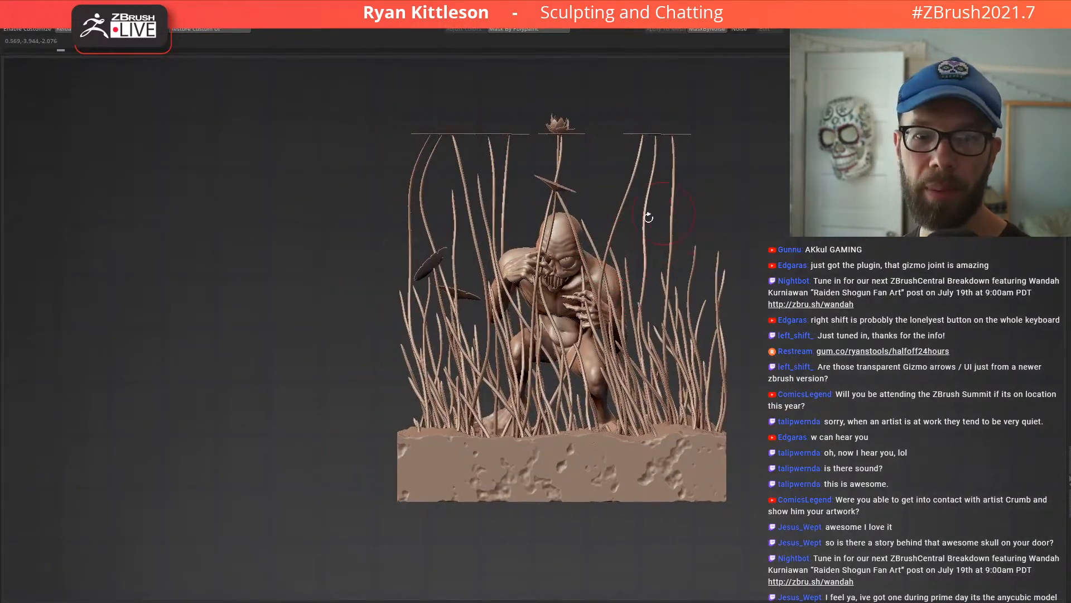
{"action": "mouse_move", "coordinate": [561, 233]}
{"action": "right_mouse_down"}
{"action": "mouse_move", "coordinate": [608, 243]}
{"action": "mouse_move", "coordinate": [577, 254]}
{"action": "mouse_move", "coordinate": [625, 245]}
{"action": "mouse_move", "coordinate": [477, 267]}
{"action": "mouse_move", "coordinate": [554, 292]}
{"action": "mouse_move", "coordinate": [506, 240]}
{"action": "right_mouse_up"}
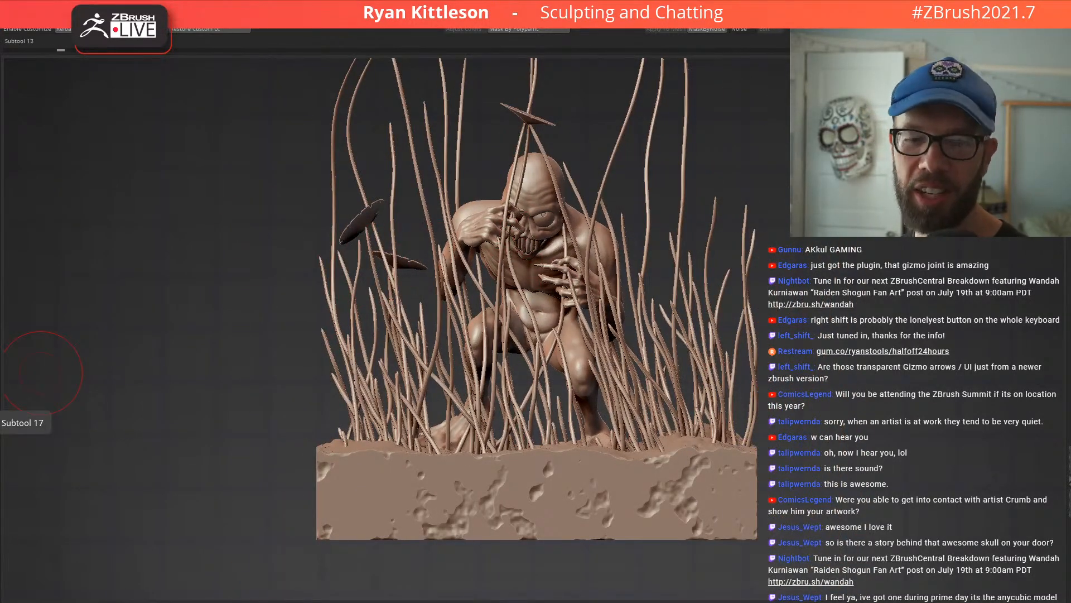
{"action": "right_click_drag", "start_coordinate": [268, 263], "coordinate": [505, 223]}
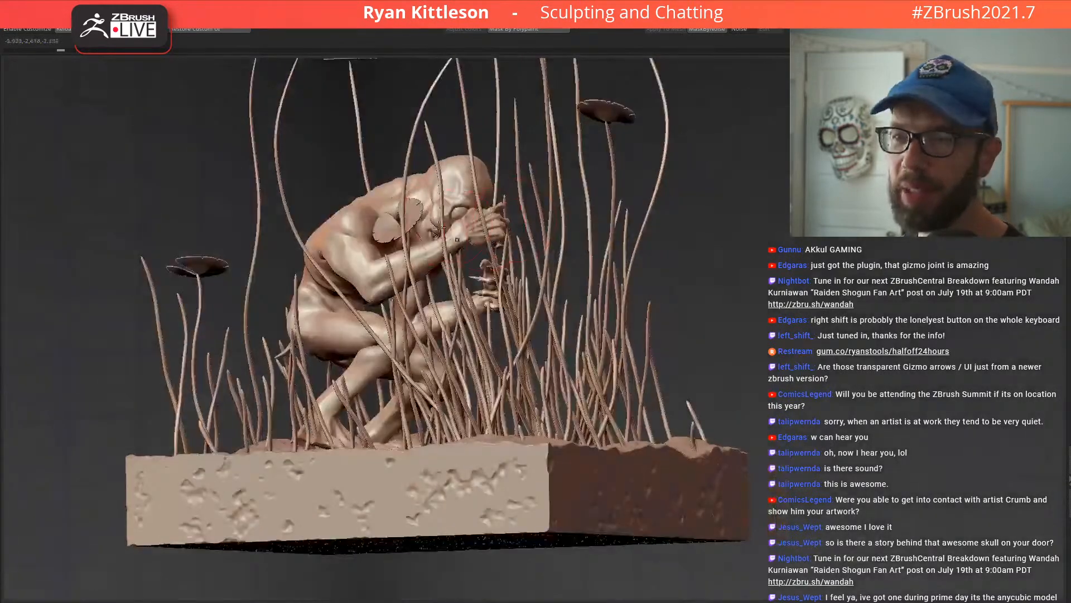
{"action": "right_click_drag", "start_coordinate": [466, 184], "coordinate": [290, 223]}
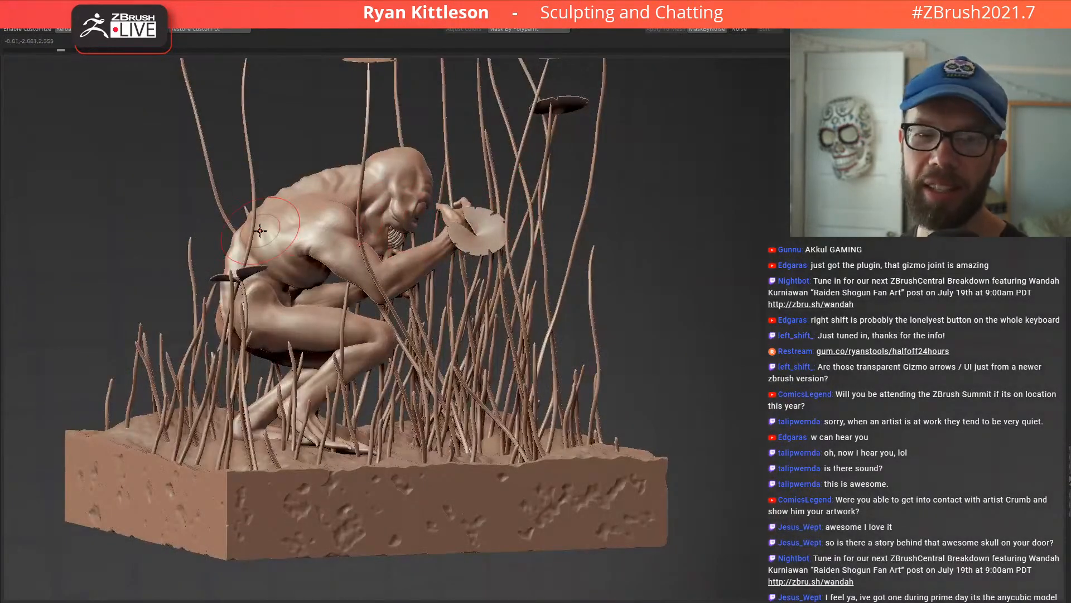
{"action": "right_click_drag", "start_coordinate": [305, 151], "coordinate": [601, 221]}
{"action": "mouse_move", "coordinate": [466, 189]}
{"action": "right_mouse_down"}
{"action": "mouse_move", "coordinate": [475, 182]}
{"action": "mouse_move", "coordinate": [568, 246]}
{"action": "mouse_move", "coordinate": [511, 240]}
{"action": "mouse_move", "coordinate": [502, 288]}
{"action": "mouse_move", "coordinate": [678, 305]}
{"action": "mouse_move", "coordinate": [600, 287]}
{"action": "mouse_move", "coordinate": [611, 258]}
{"action": "right_mouse_up"}
{"action": "right_click_drag", "start_coordinate": [621, 215], "coordinate": [570, 238]}
{"action": "right_click_drag", "start_coordinate": [534, 272], "coordinate": [371, 511]}
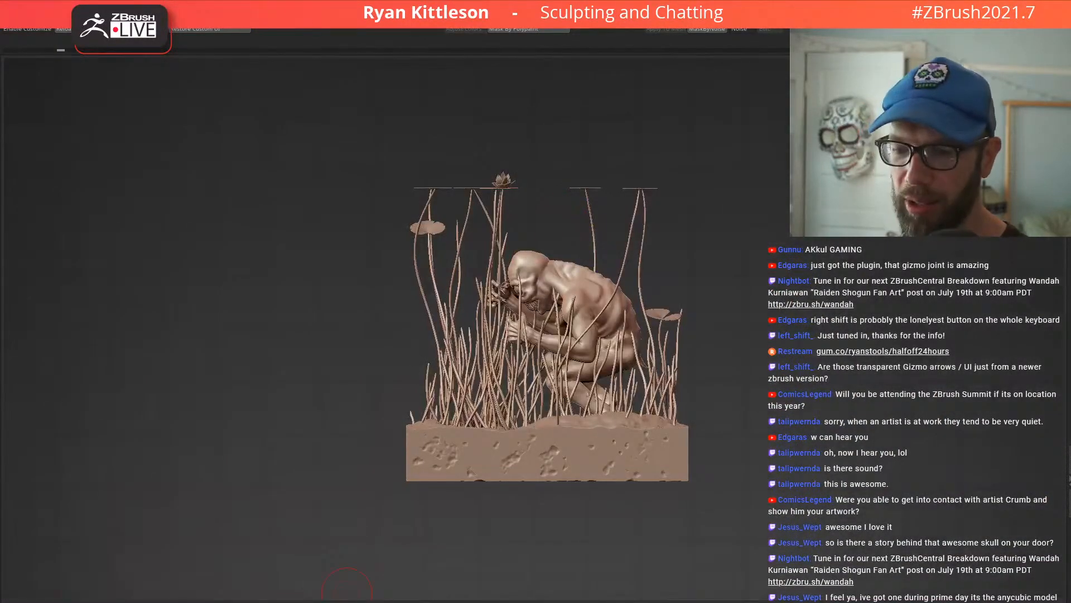
Step: Bring in the two XnView windows with the water sprite reference paintings and place them on either side of the sculpture
{"action": "left_click_drag", "start_coordinate": [346, 586], "coordinate": [243, 89]}
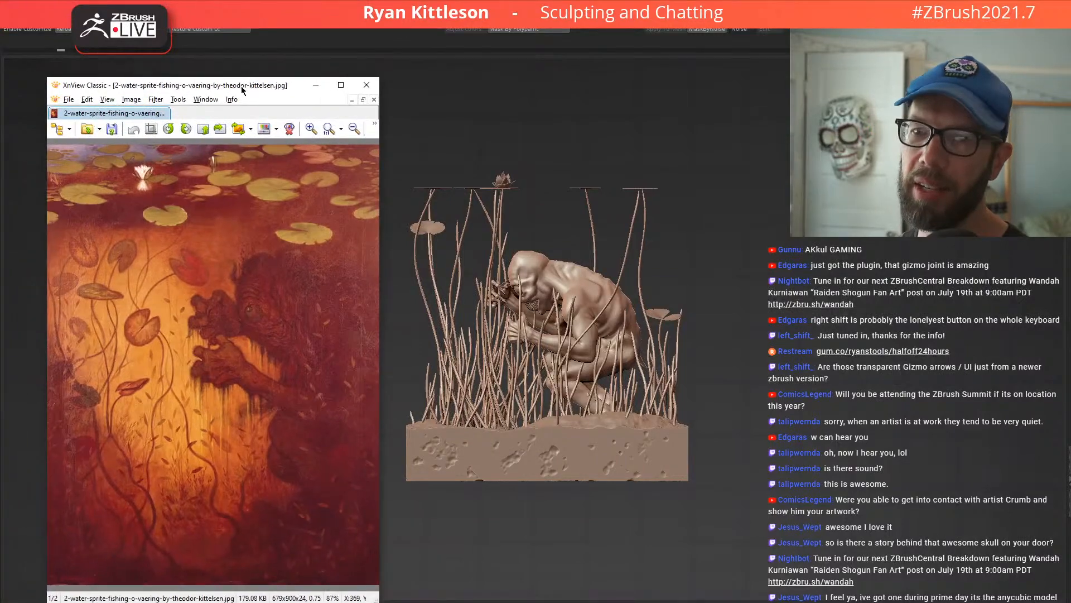
{"action": "left_click_drag", "start_coordinate": [897, 600], "coordinate": [903, 59]}
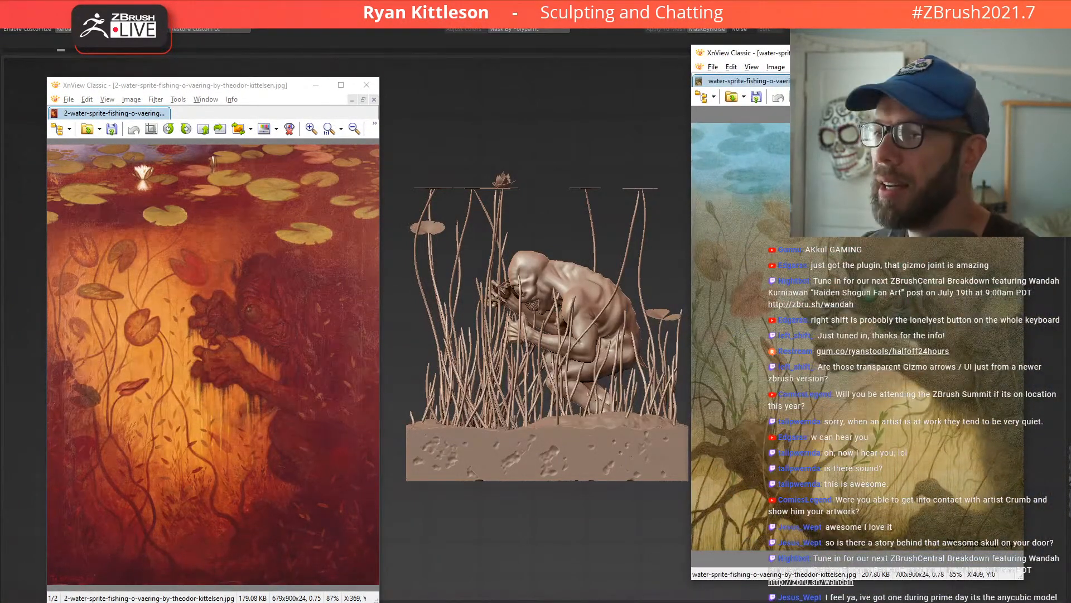